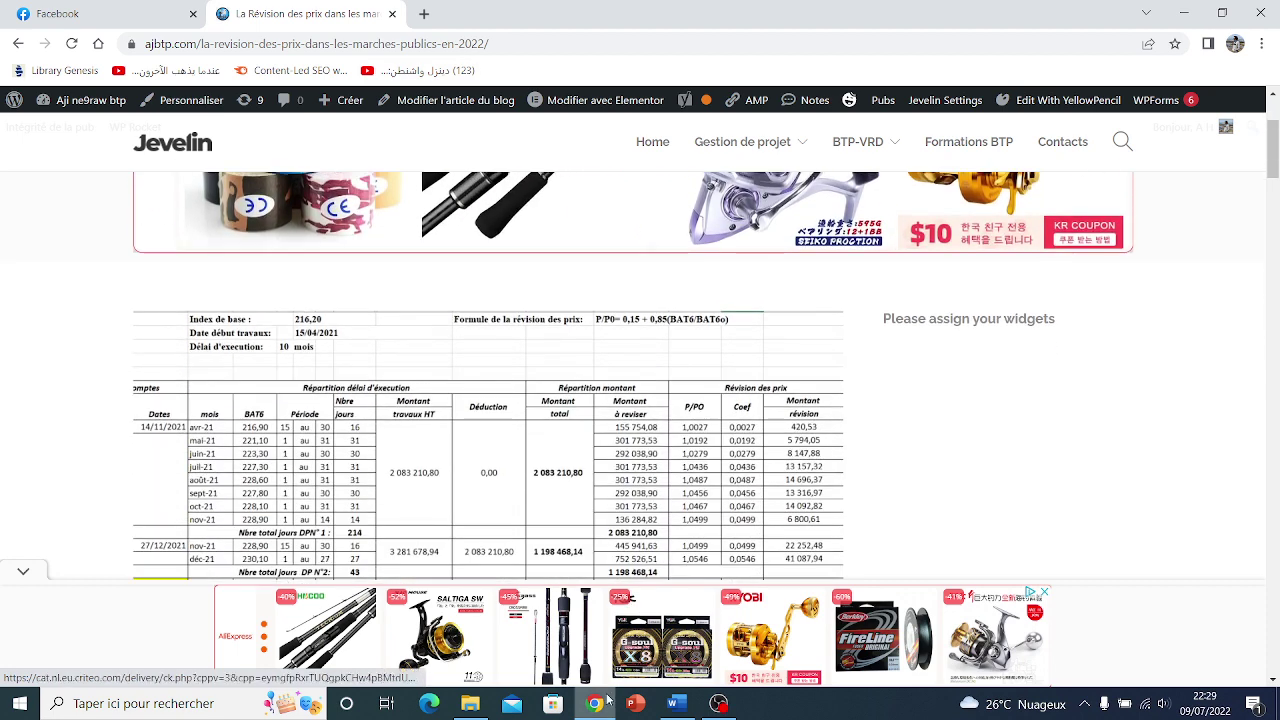
# - Leave the price revision article in the browser and open the "revision" folder on the desktop
pyautogui.scroll(-1, 475, 427)
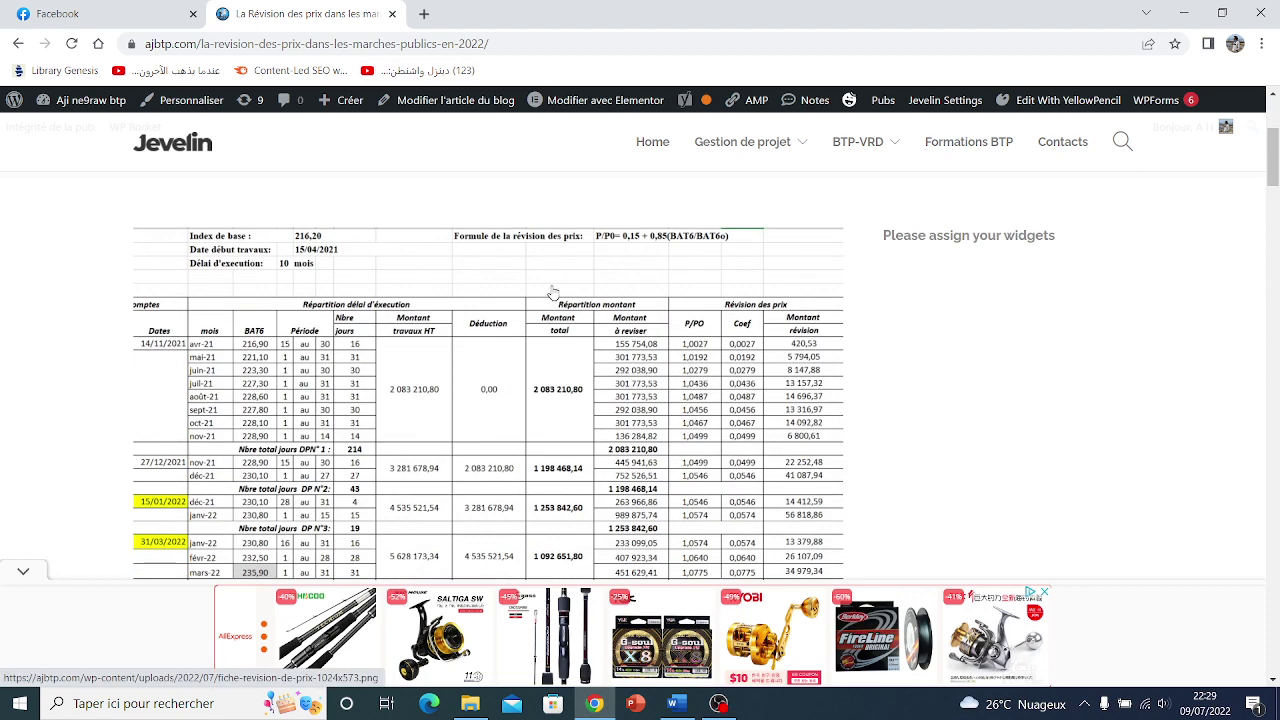
pyautogui.click(595, 703)
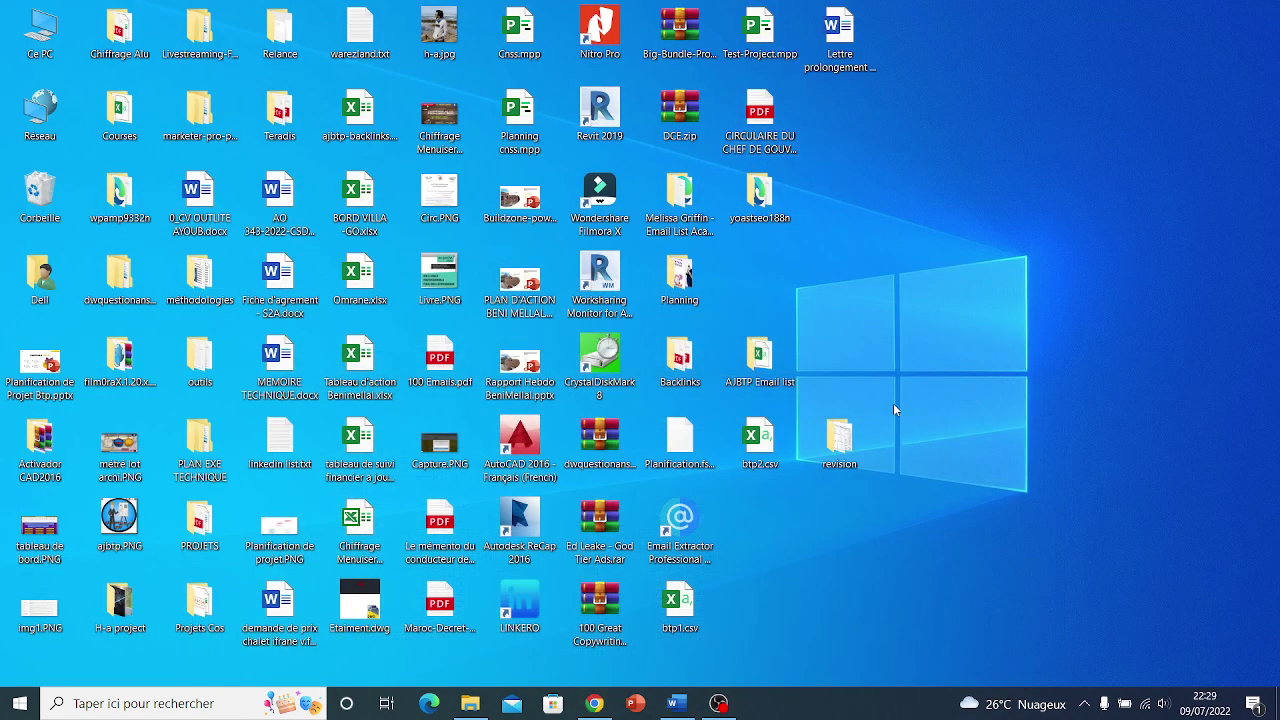
pyautogui.doubleClick(839, 440)
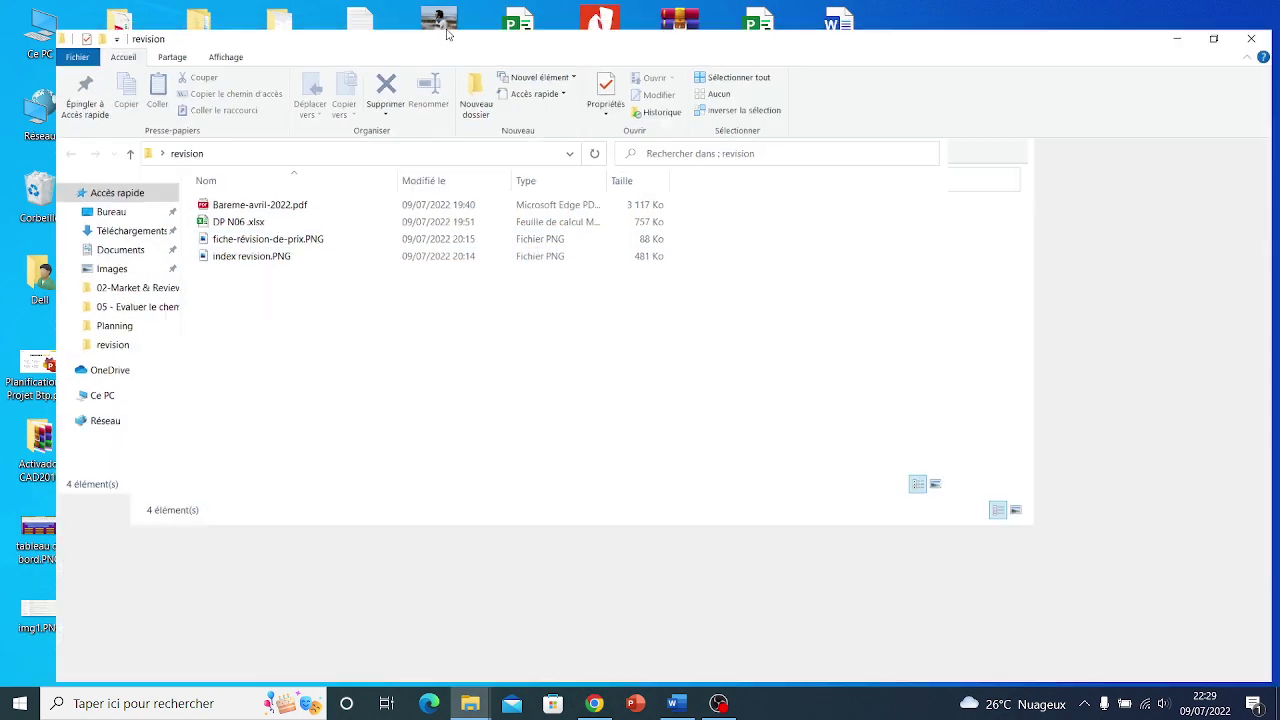
# - Open Bareme-avril-2022.pdf from the revision folder in Adobe Reader instead of the default Edge viewer
pyautogui.click(369, 184)
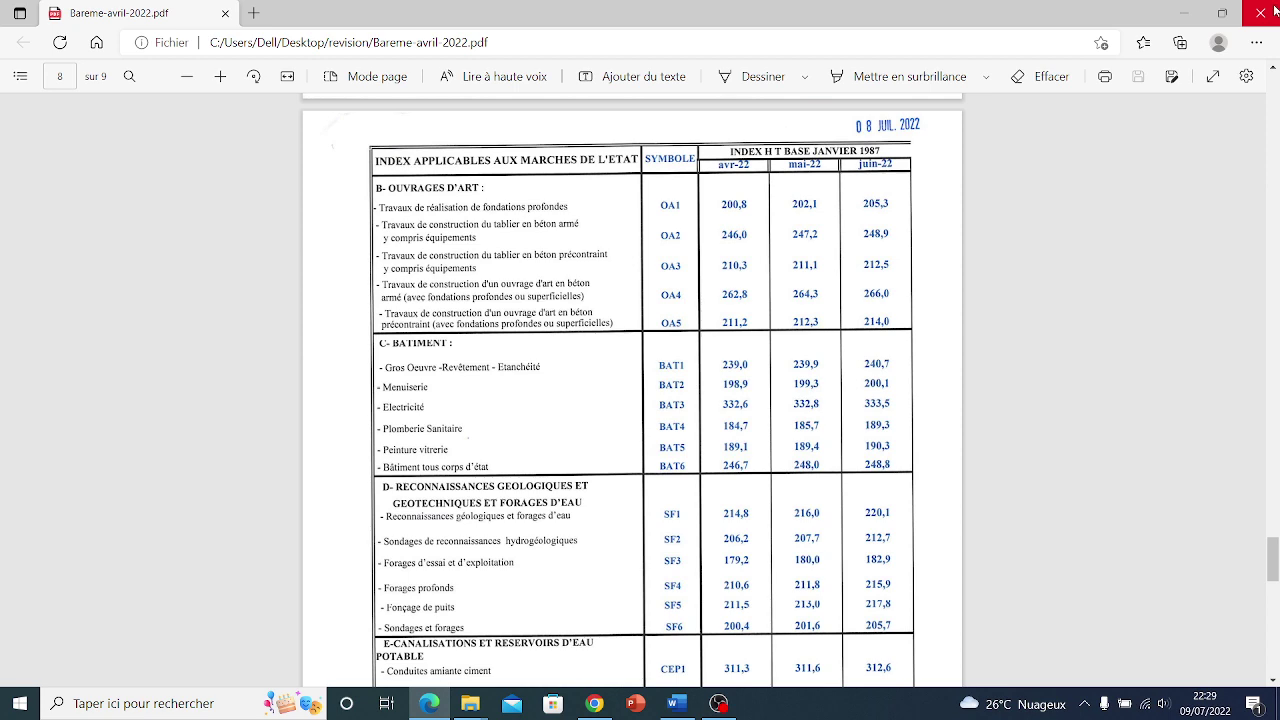
pyautogui.click(1274, 11)
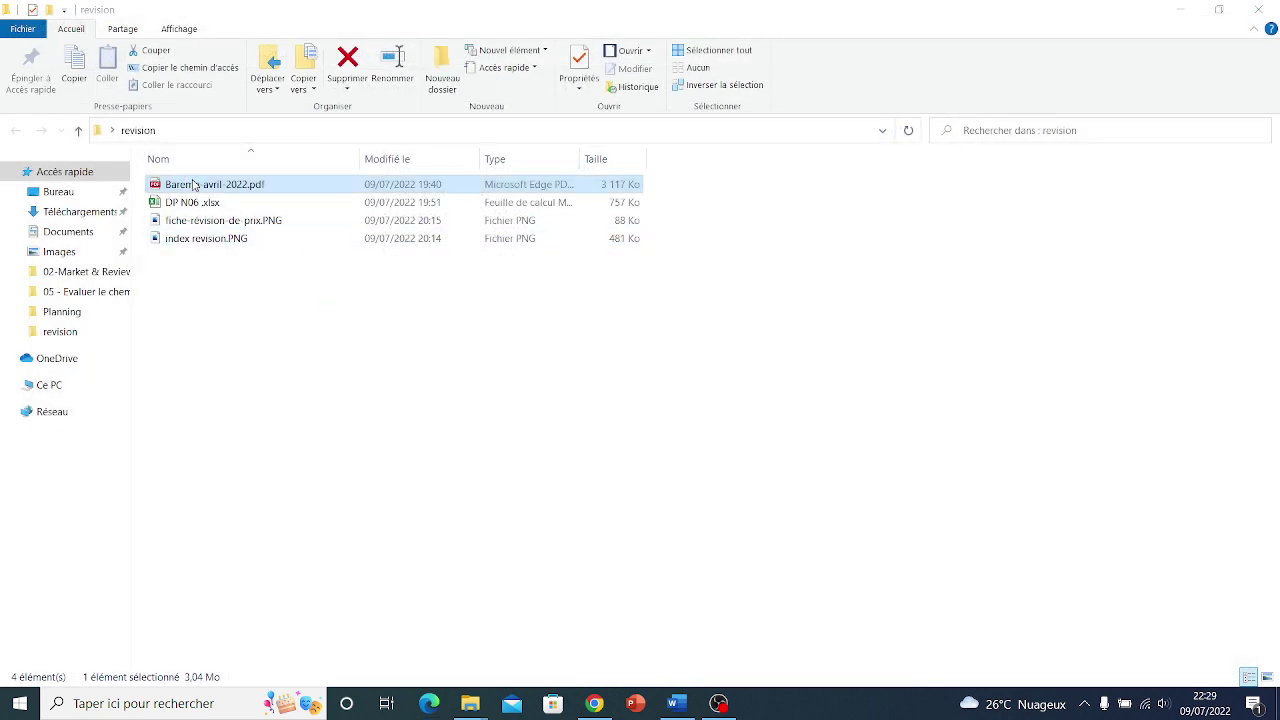
pyautogui.rightClick(195, 186)
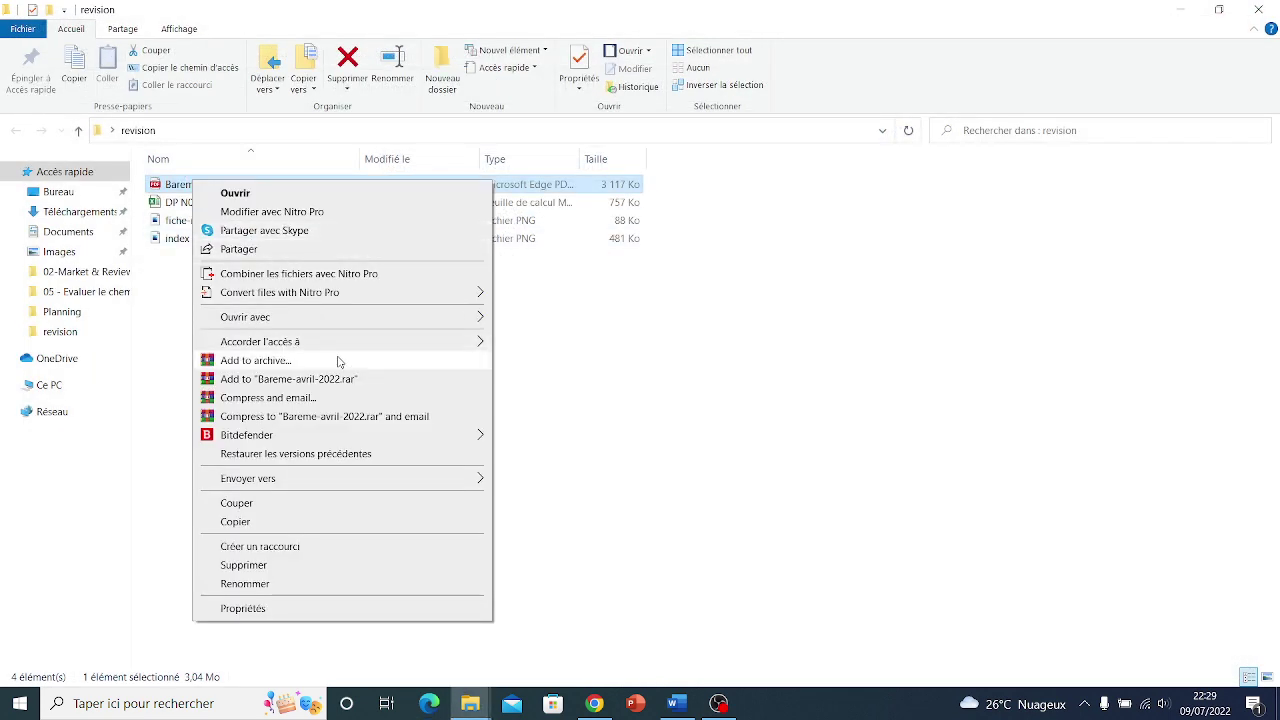
pyautogui.moveTo(345, 318)
pyautogui.click(588, 322)
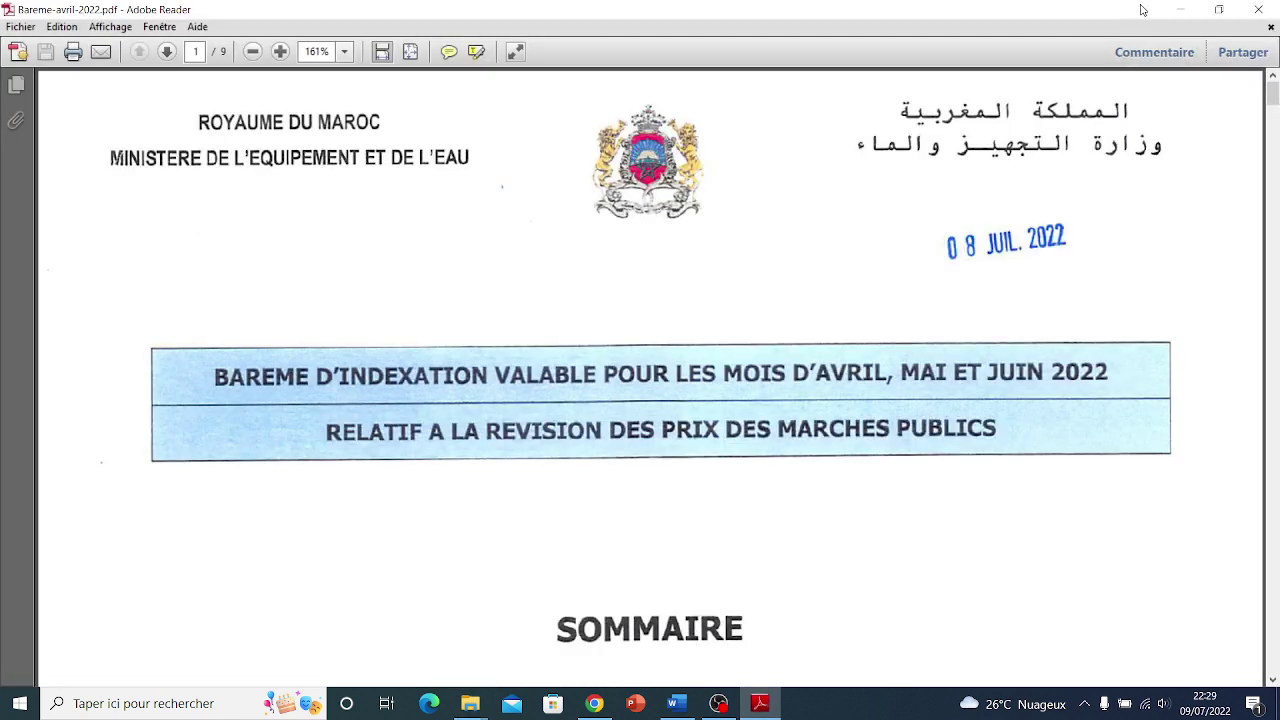
# - Open the DP N06.xlsx workbook from the revision folder in Excel, enable editing and keep its window maximized
pyautogui.click(1180, 10)
pyautogui.doubleClick(306, 203)
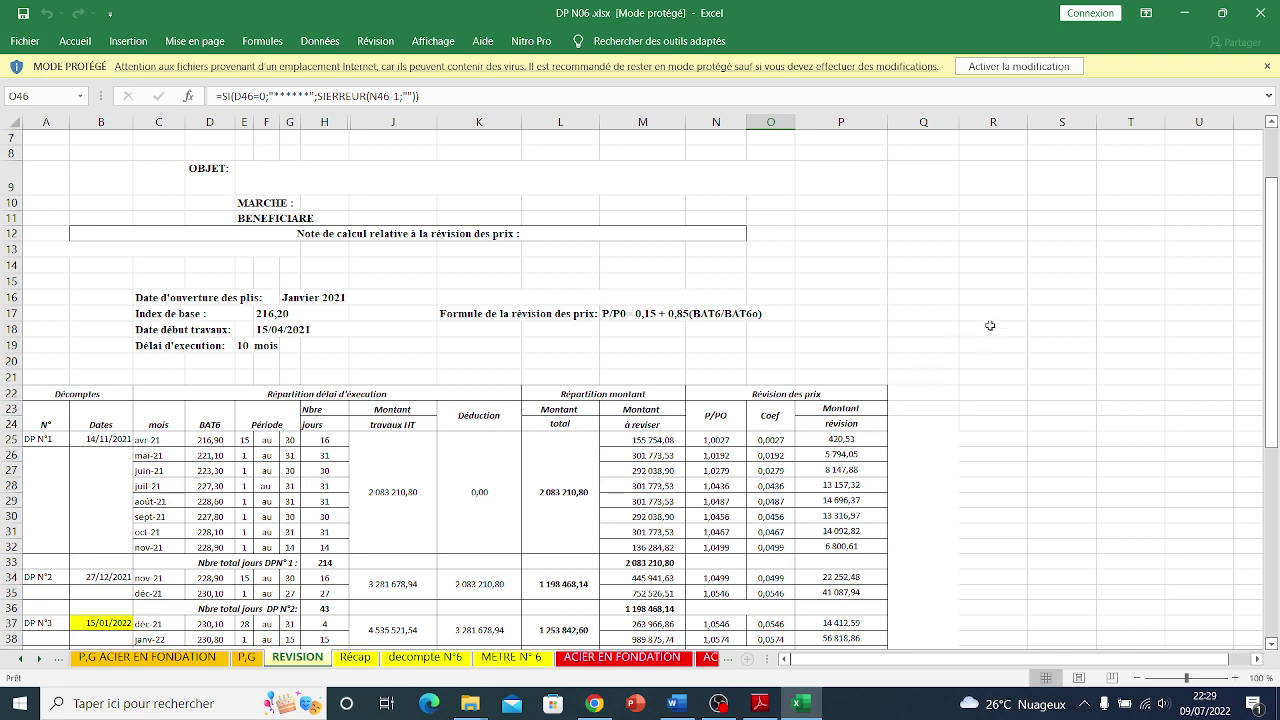
pyautogui.click(969, 129)
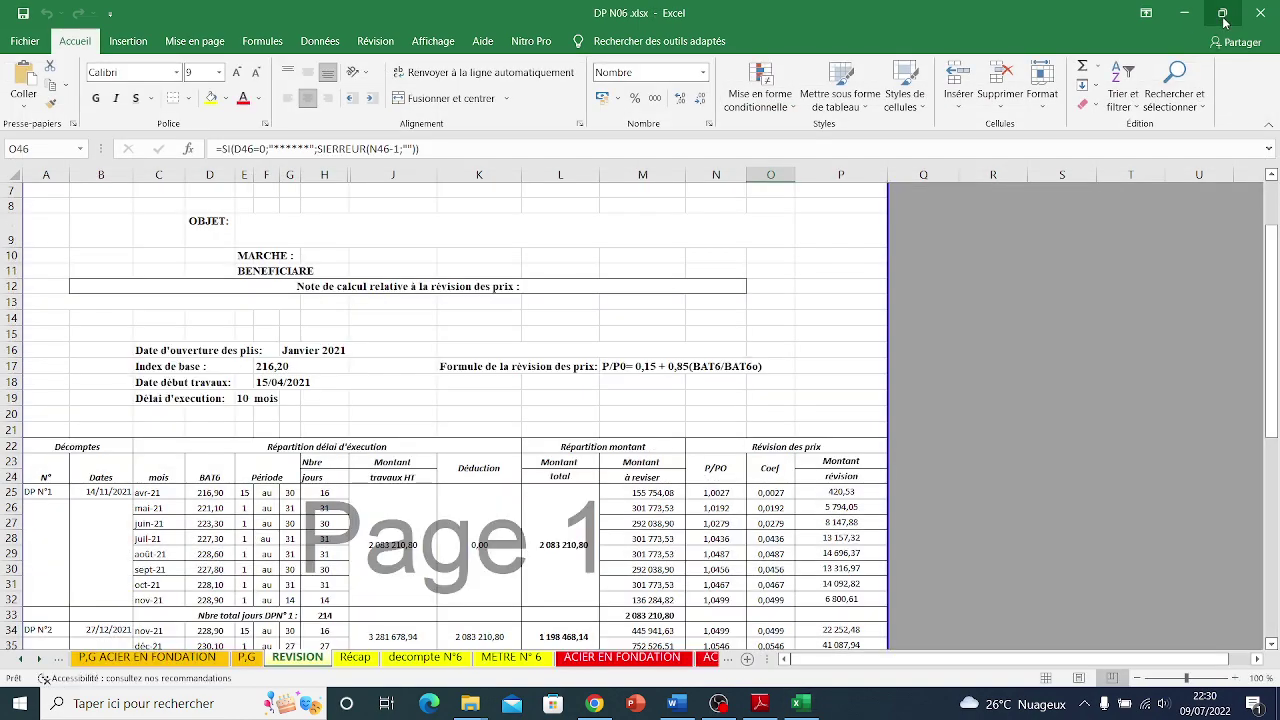
pyautogui.click(1222, 13)
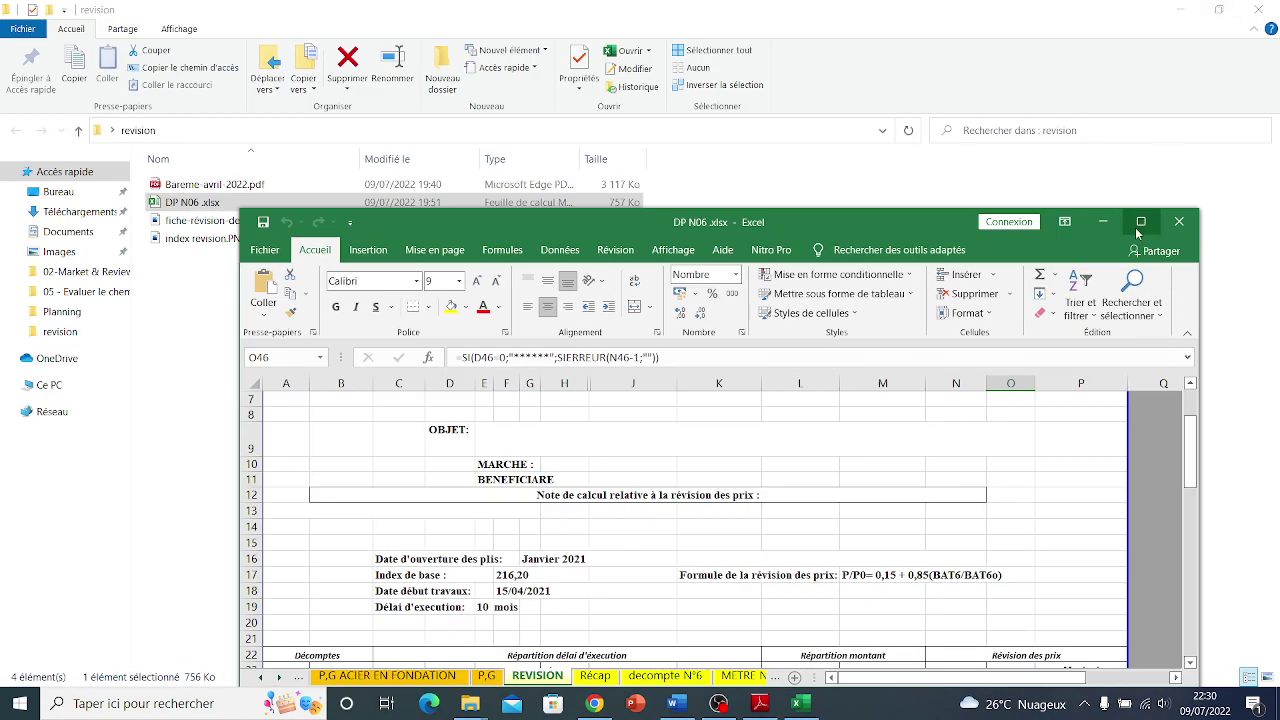
pyautogui.click(1140, 220)
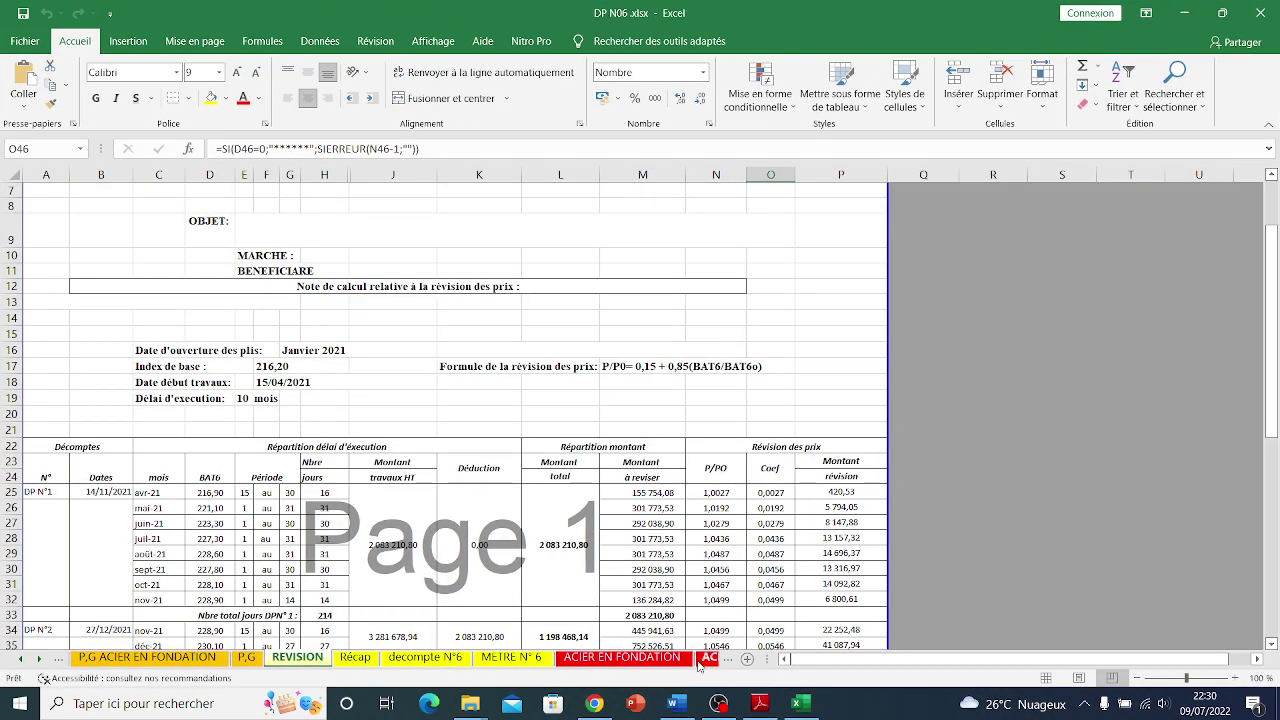
# - Switch to Chrome and highlight the full web address of the article on price revision in public contracts
pyautogui.click(760, 703)
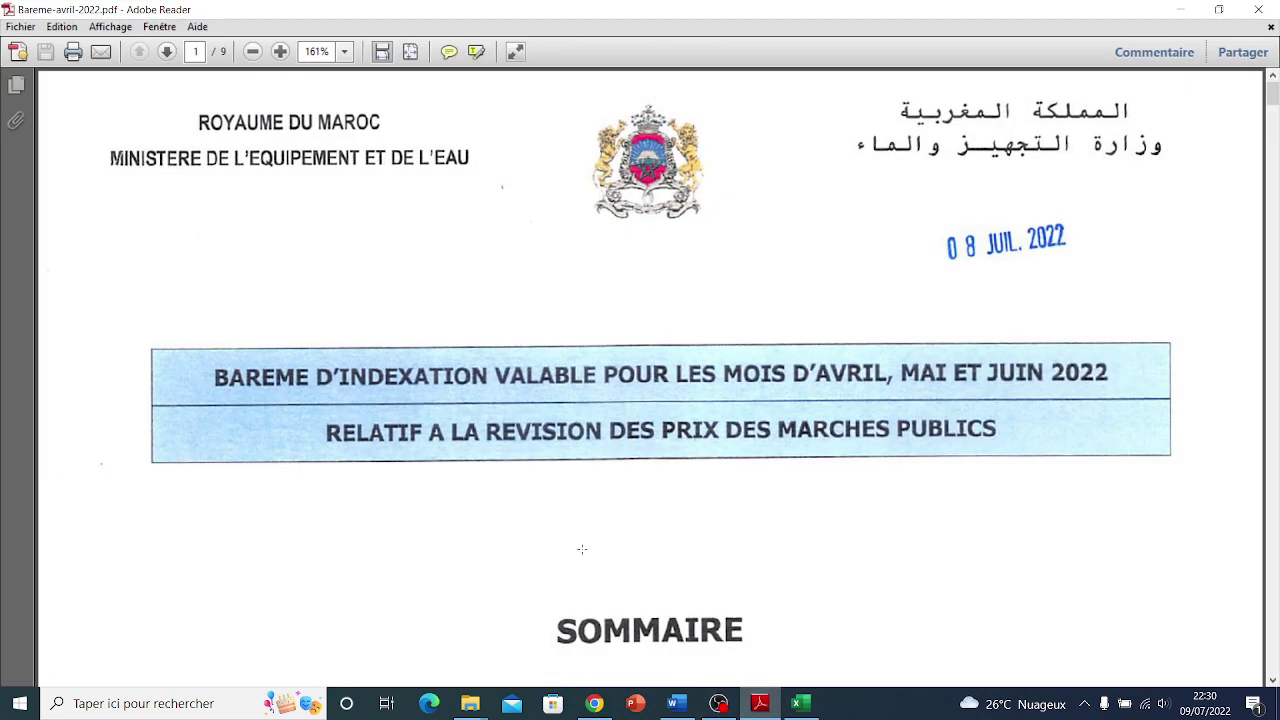
pyautogui.click(594, 703)
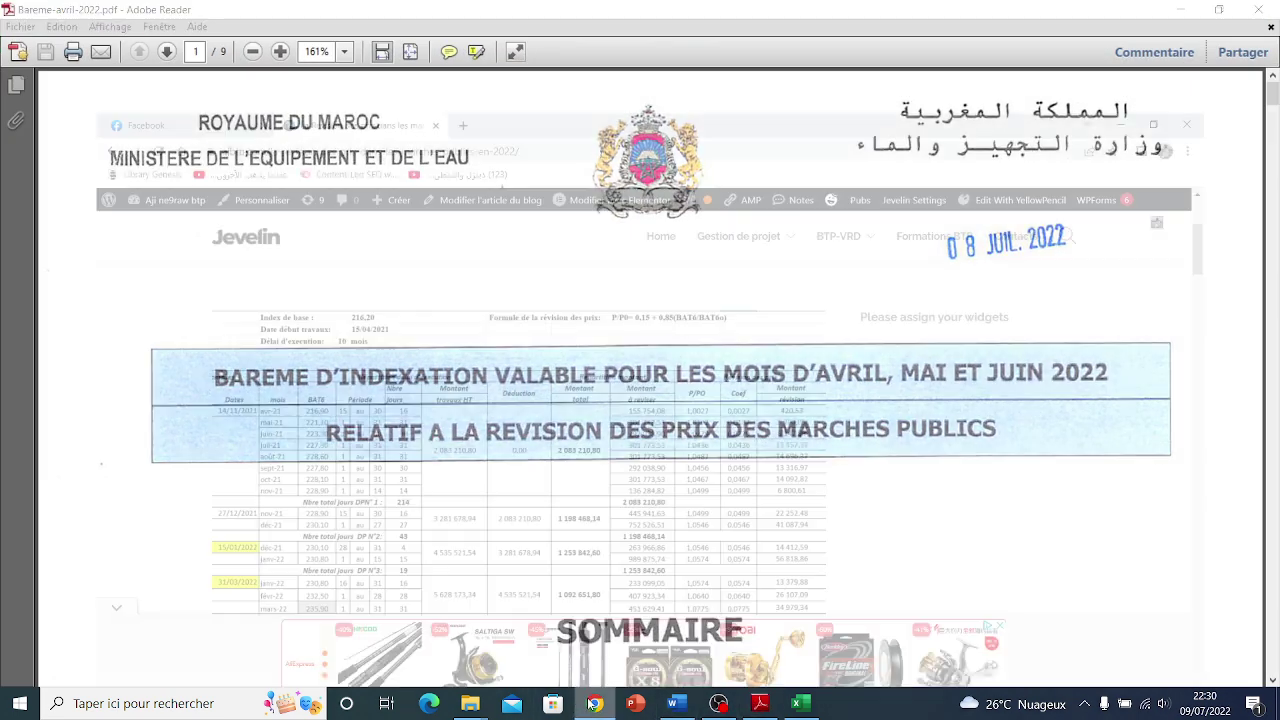
pyautogui.click(363, 44)
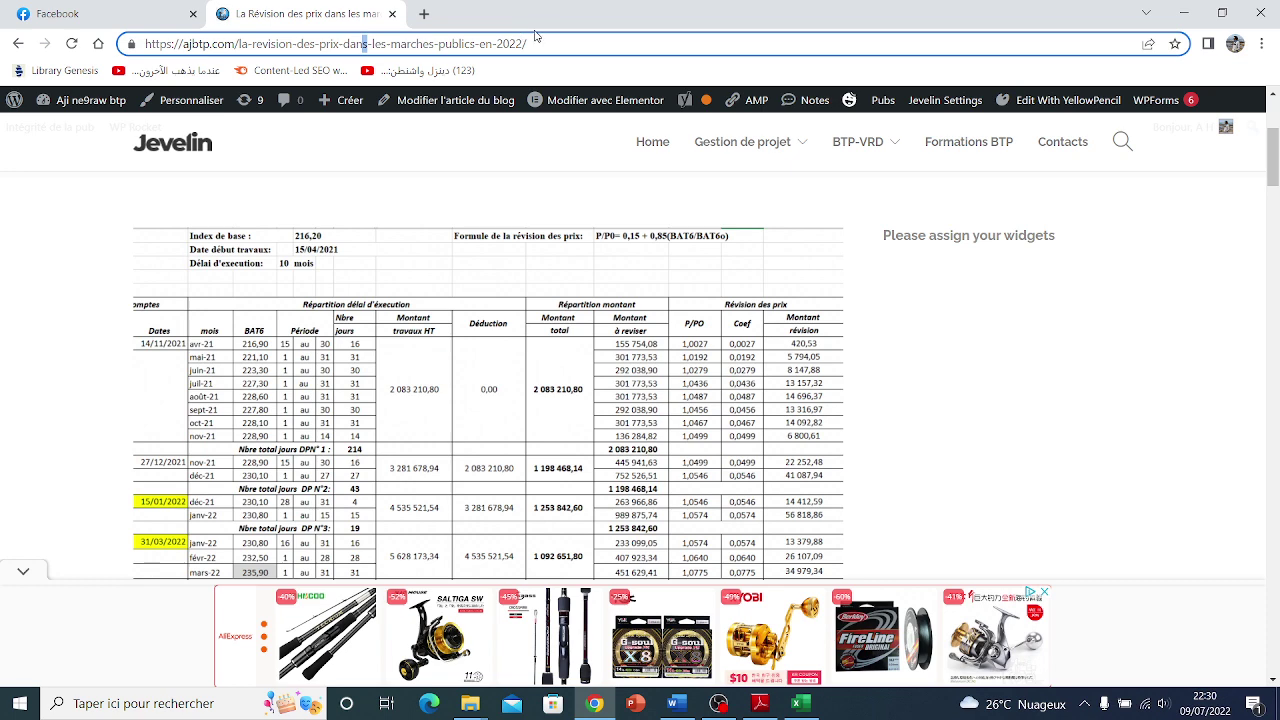
pyautogui.moveTo(538, 44); pyautogui.dragTo(142, 44)
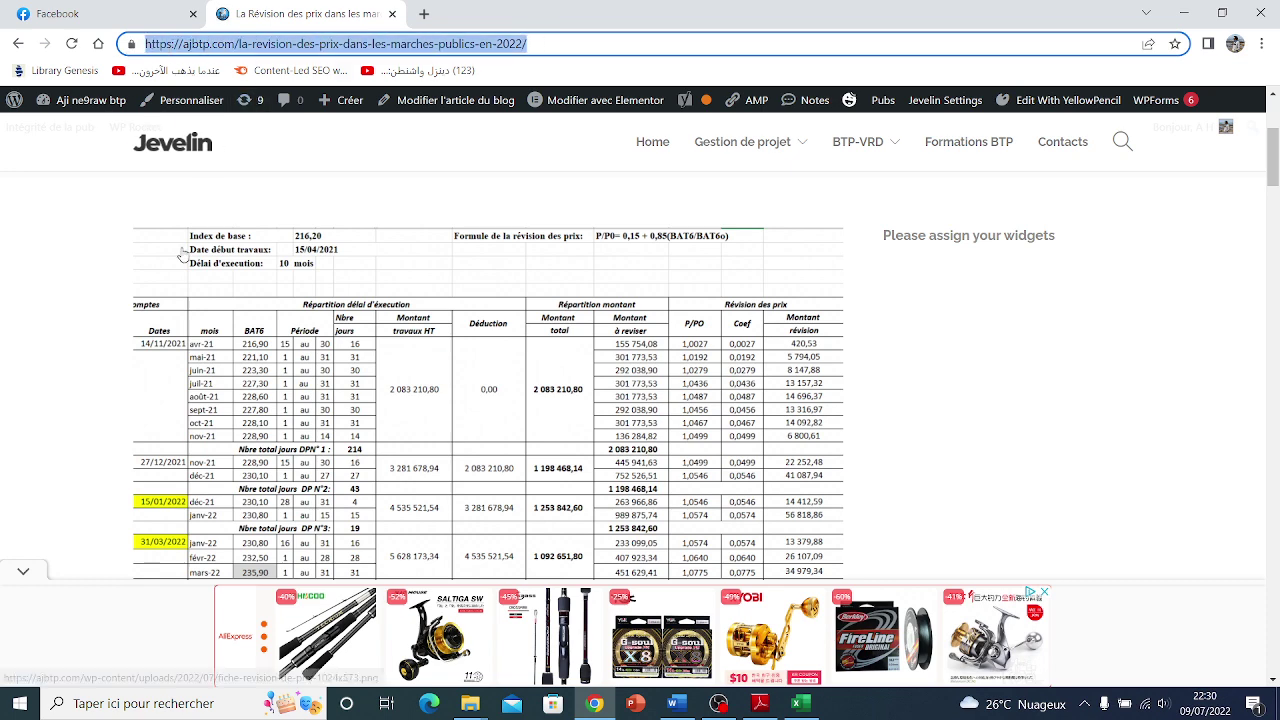
pyautogui.click(1049, 358)
# - Skim the price revision article down to its comments section and back up through the video, index table and calculation sheet
pyautogui.scroll(-15, 541, 483)
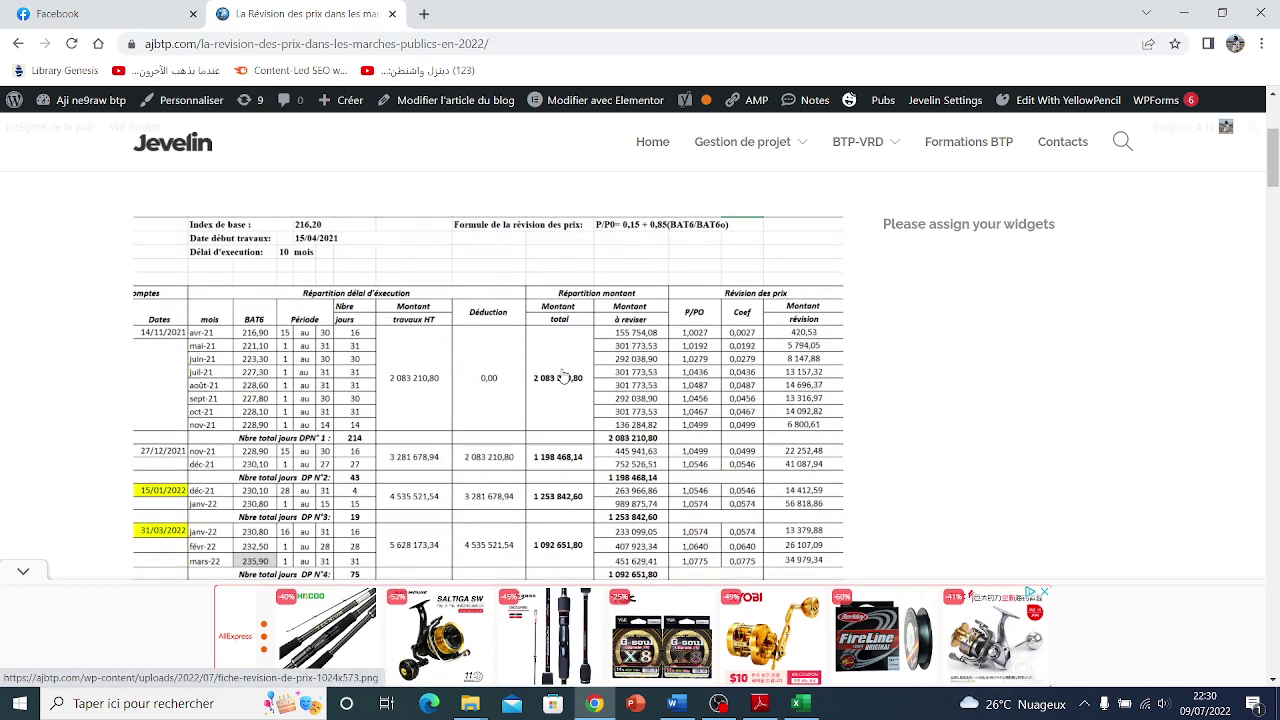
pyautogui.scroll(-8, 563, 354)
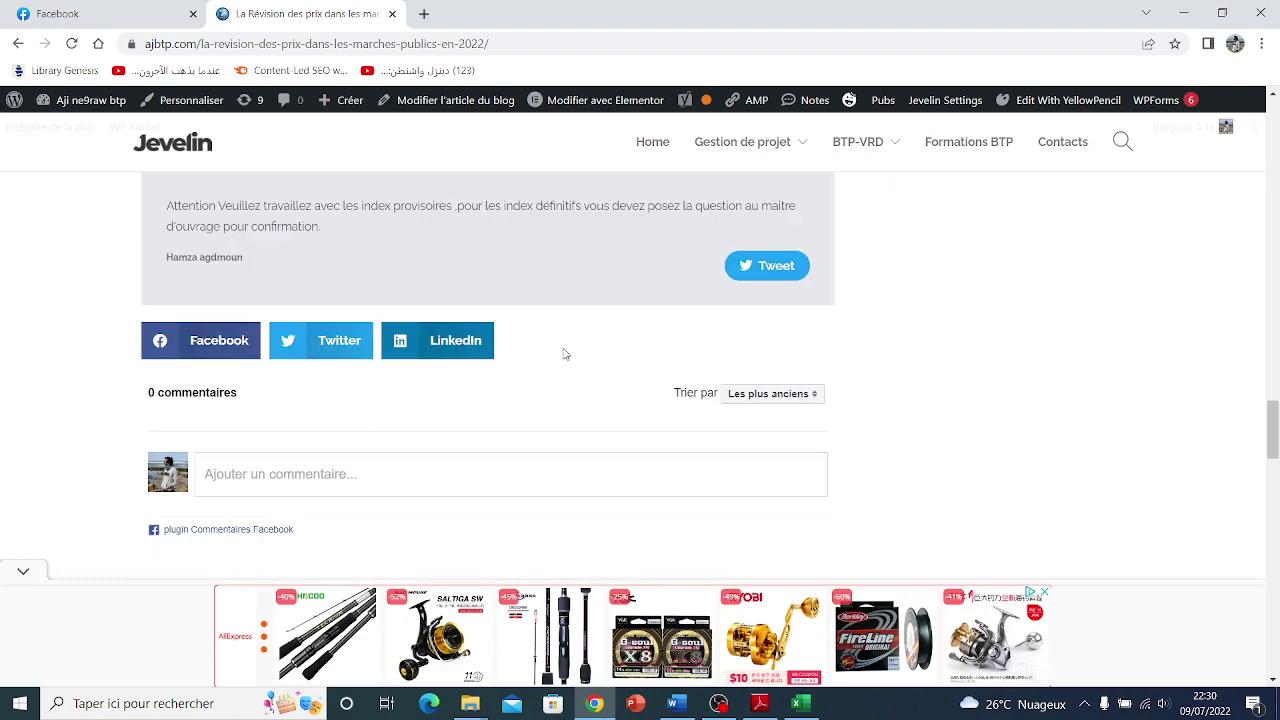
pyautogui.scroll(2, 569, 349)
pyautogui.scroll(4, 465, 316)
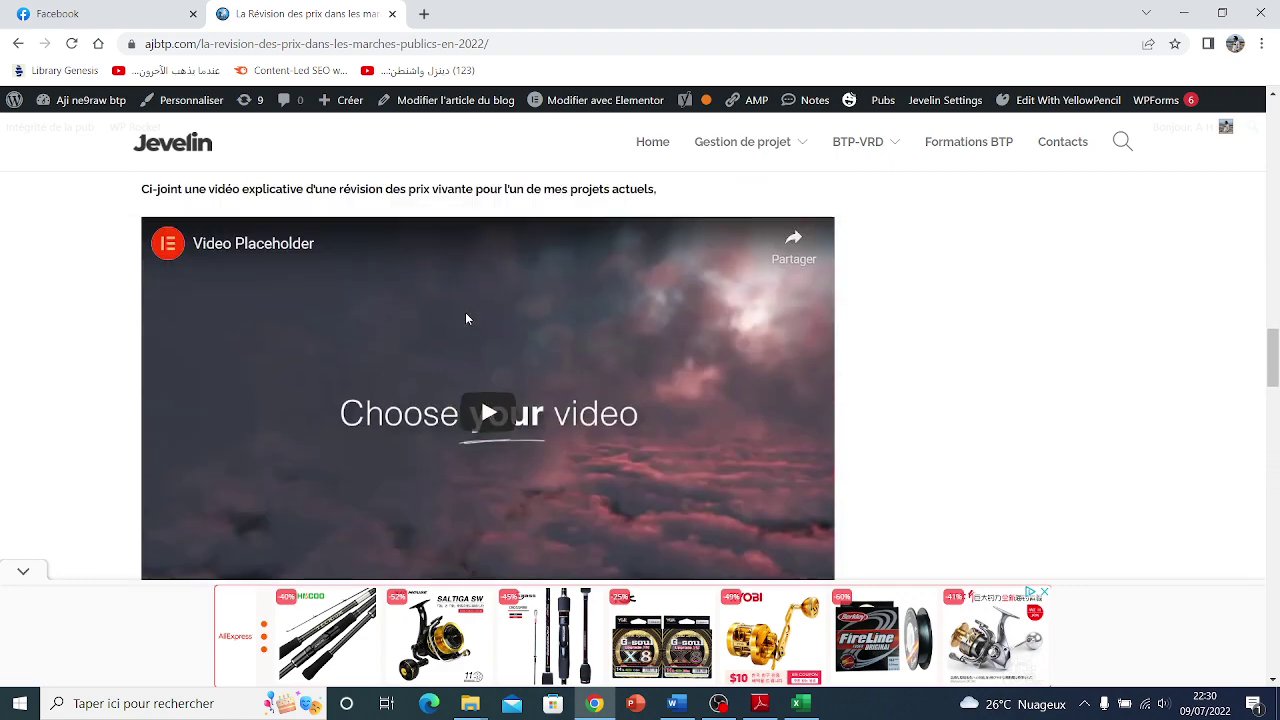
pyautogui.scroll(3, 355, 357)
pyautogui.scroll(20, 355, 357)
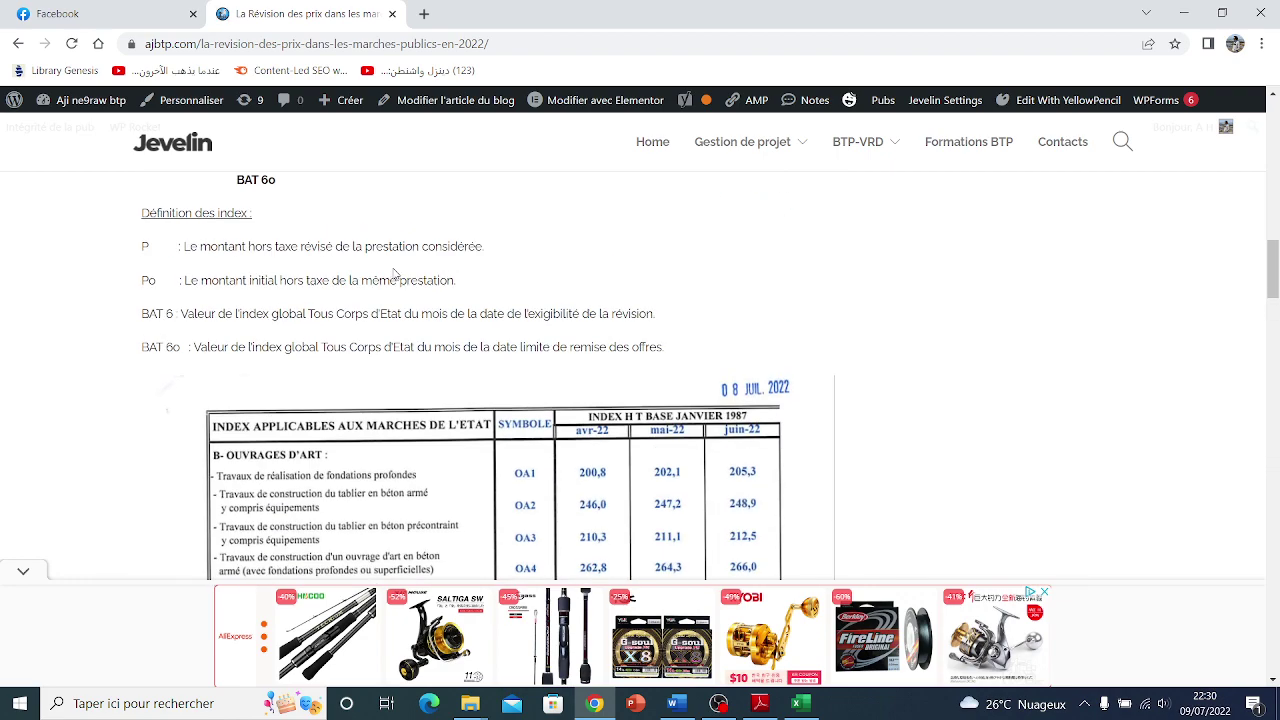
pyautogui.scroll(-10, 395, 273)
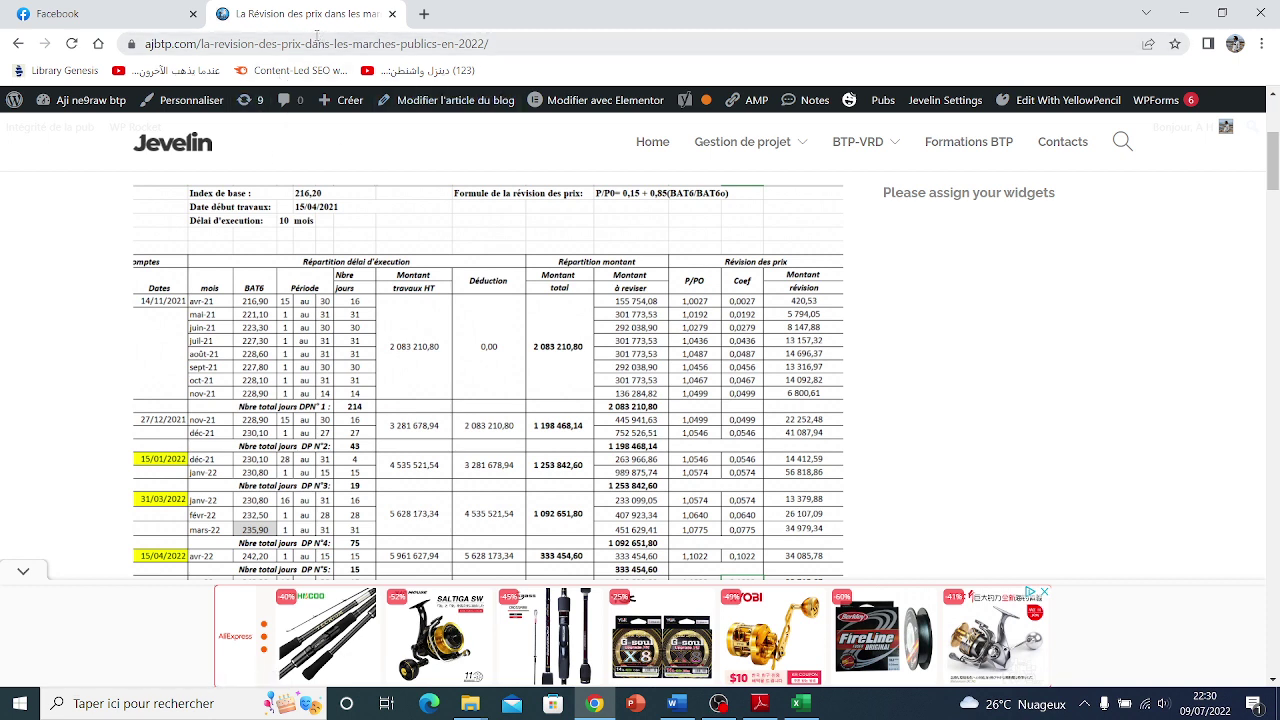
pyautogui.click(320, 38)
pyautogui.rightClick(1018, 256)
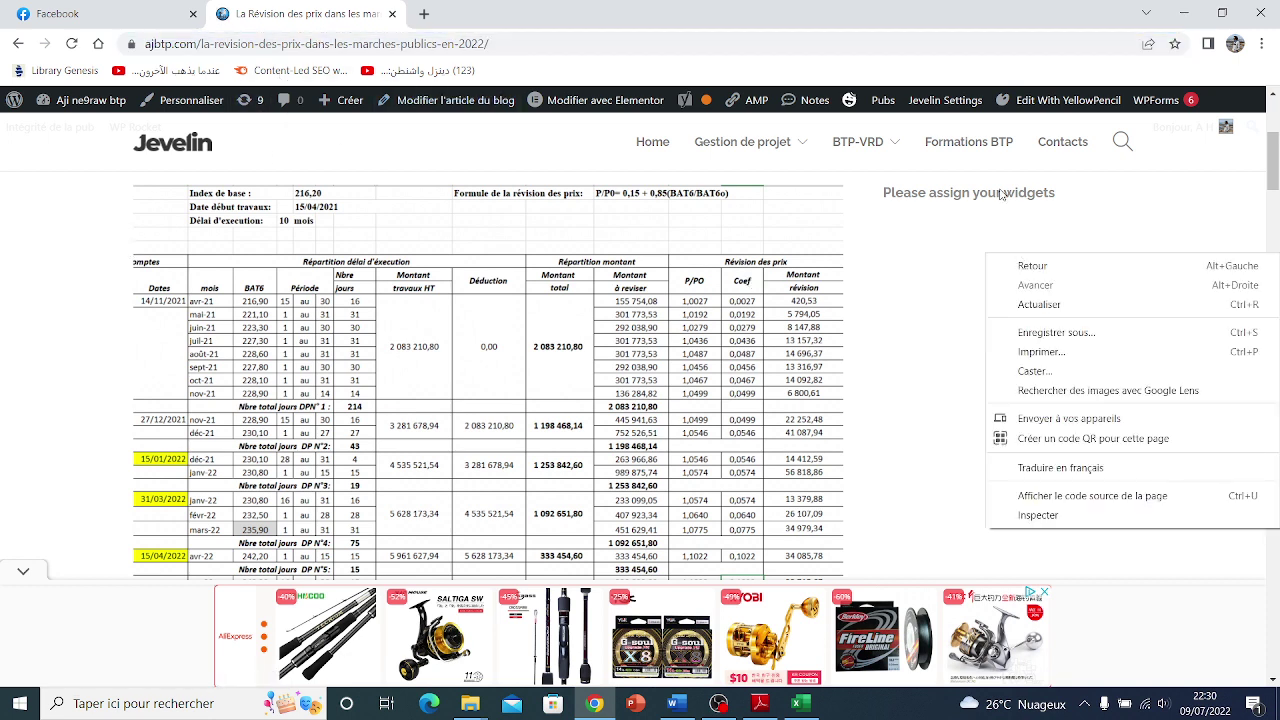
pyautogui.click(1027, 237)
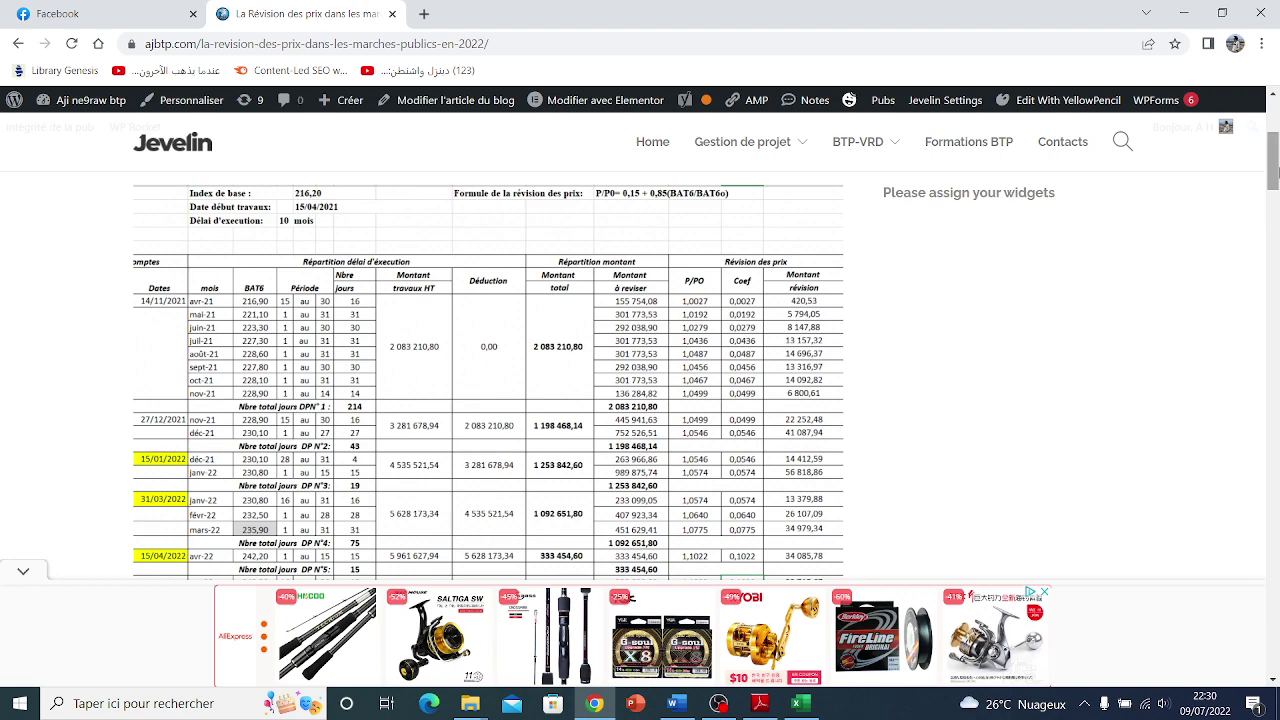
# - Read the section "C'est quoi une révision des prix ?", highlighting "hors taxe" and "Mensuels exécutés"
pyautogui.moveTo(1273, 172); pyautogui.dragTo(1134, 371)
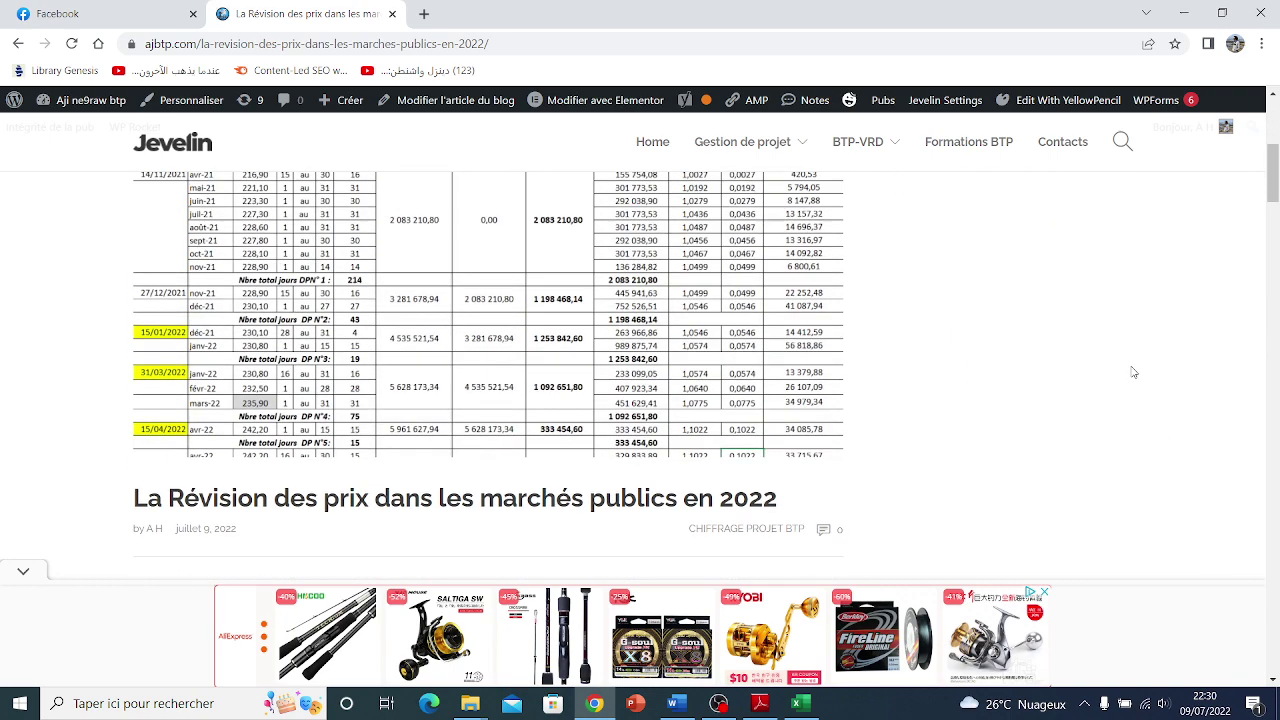
pyautogui.scroll(1, 1134, 372)
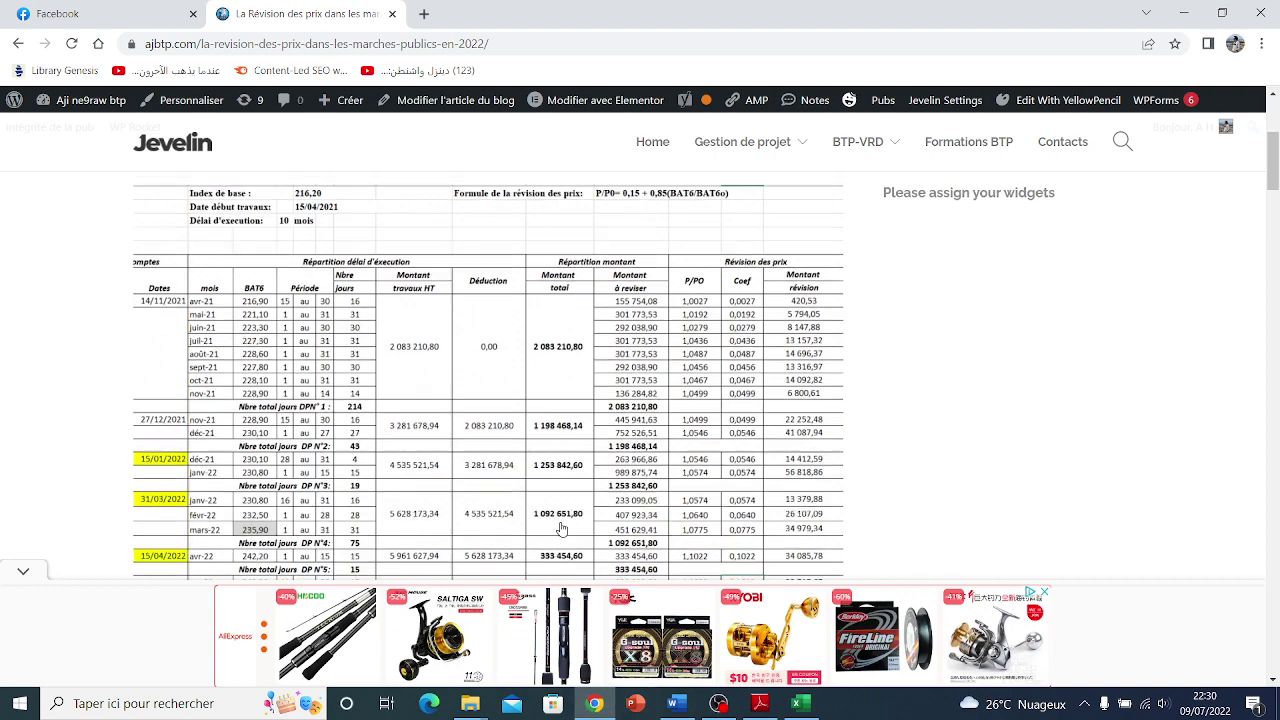
pyautogui.scroll(-4, 560, 529)
pyautogui.scroll(-3, 627, 530)
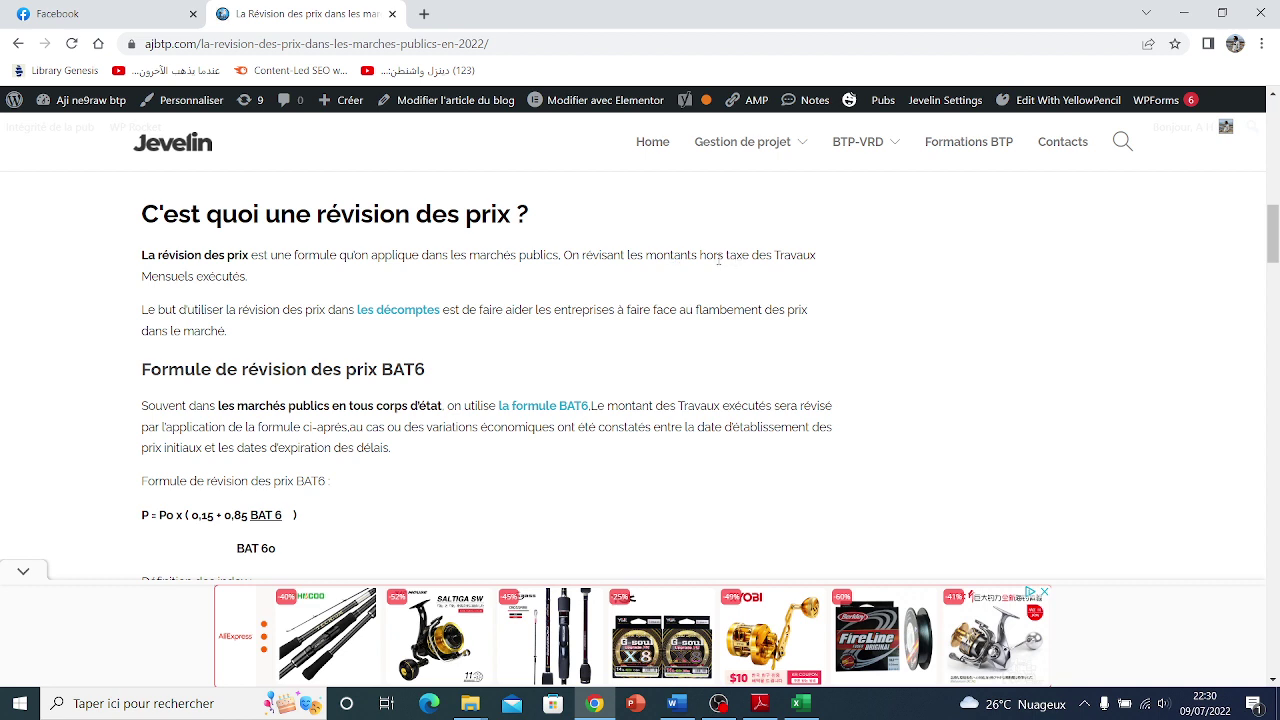
pyautogui.moveTo(699, 257); pyautogui.dragTo(742, 257)
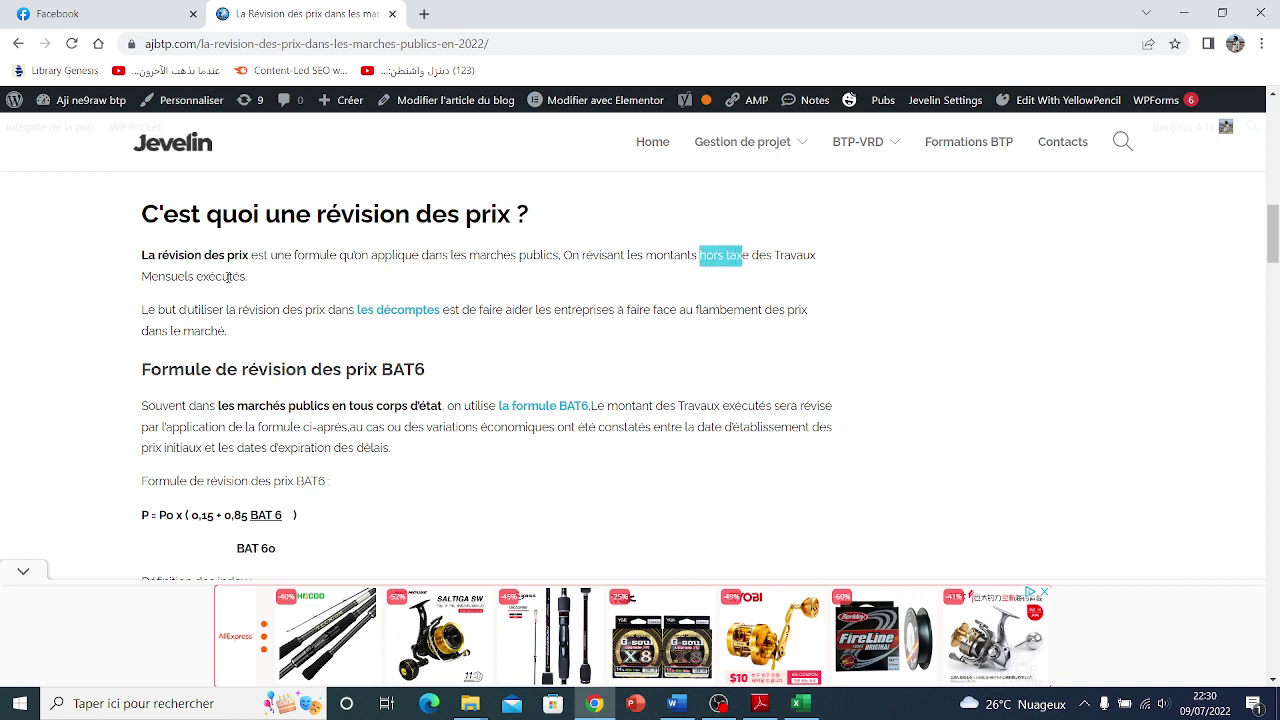
pyautogui.moveTo(258, 279); pyautogui.dragTo(99, 286)
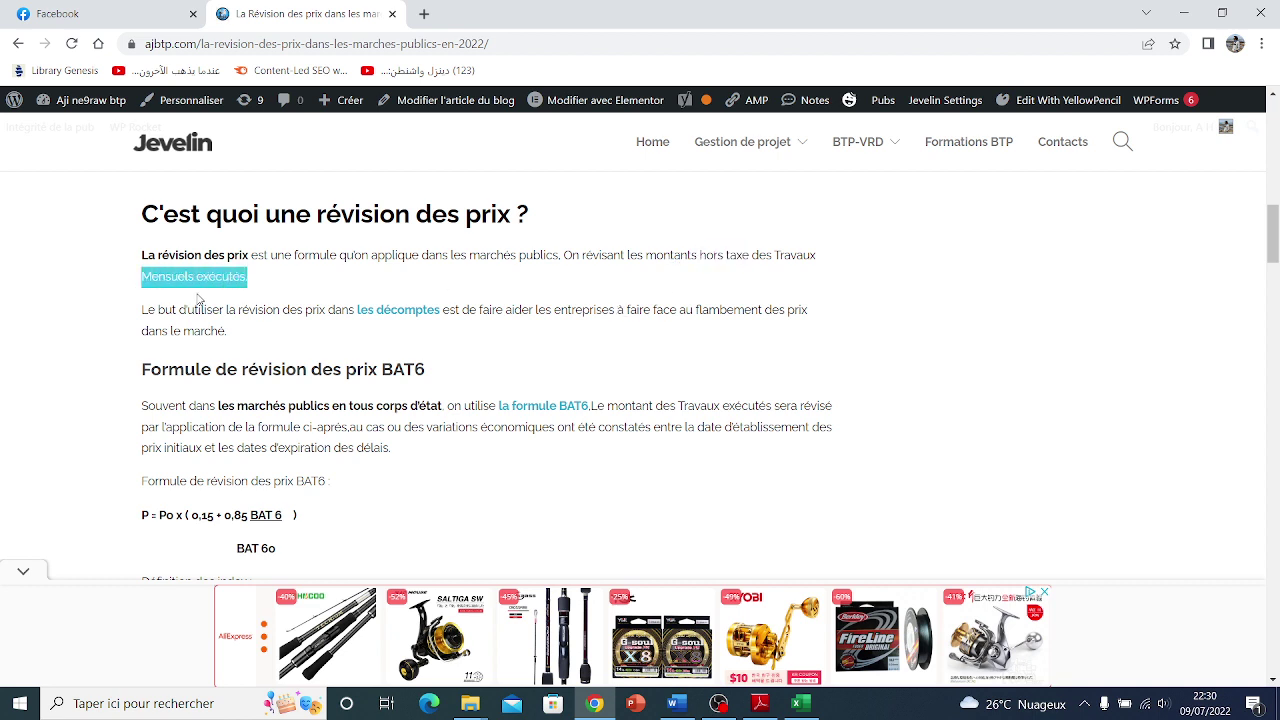
# - Examine the BAT6 price revision section, highlighting BAT6 in its heading and the formula for P
pyautogui.scroll(-1, 281, 294)
pyautogui.moveTo(128, 289); pyautogui.dragTo(433, 288)
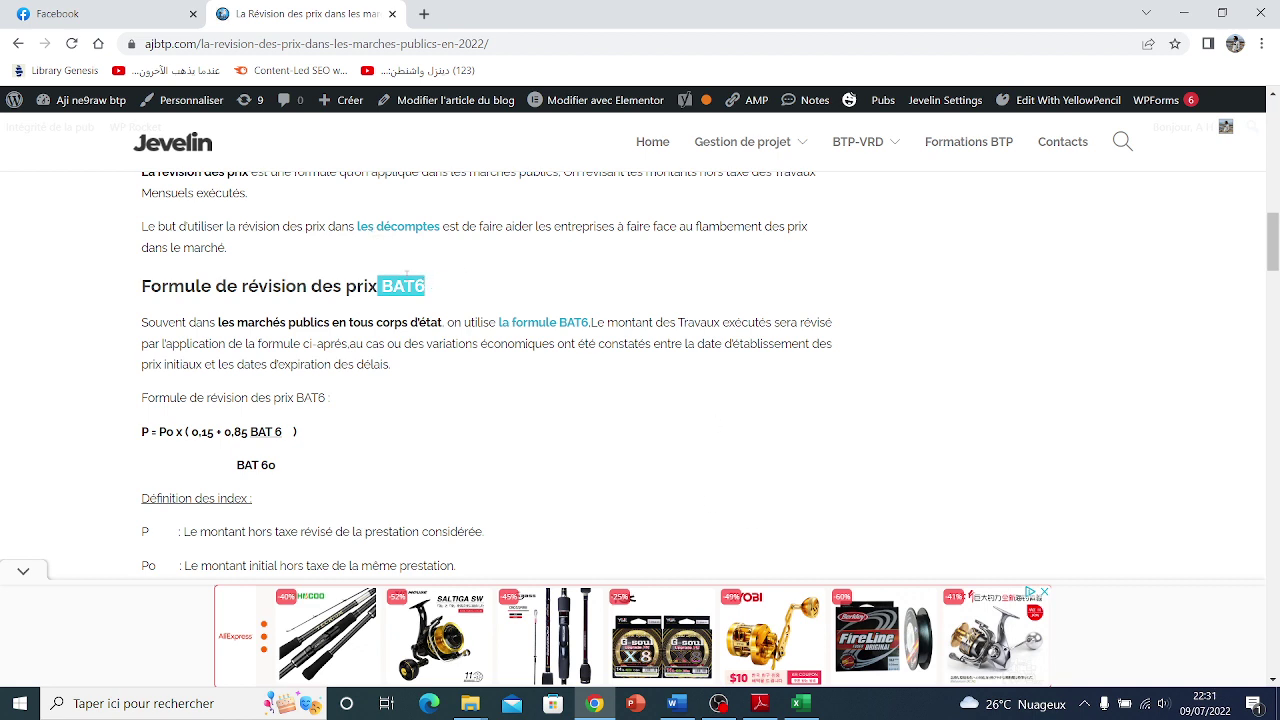
pyautogui.moveTo(428, 288); pyautogui.dragTo(396, 292)
pyautogui.scroll(-1, 296, 395)
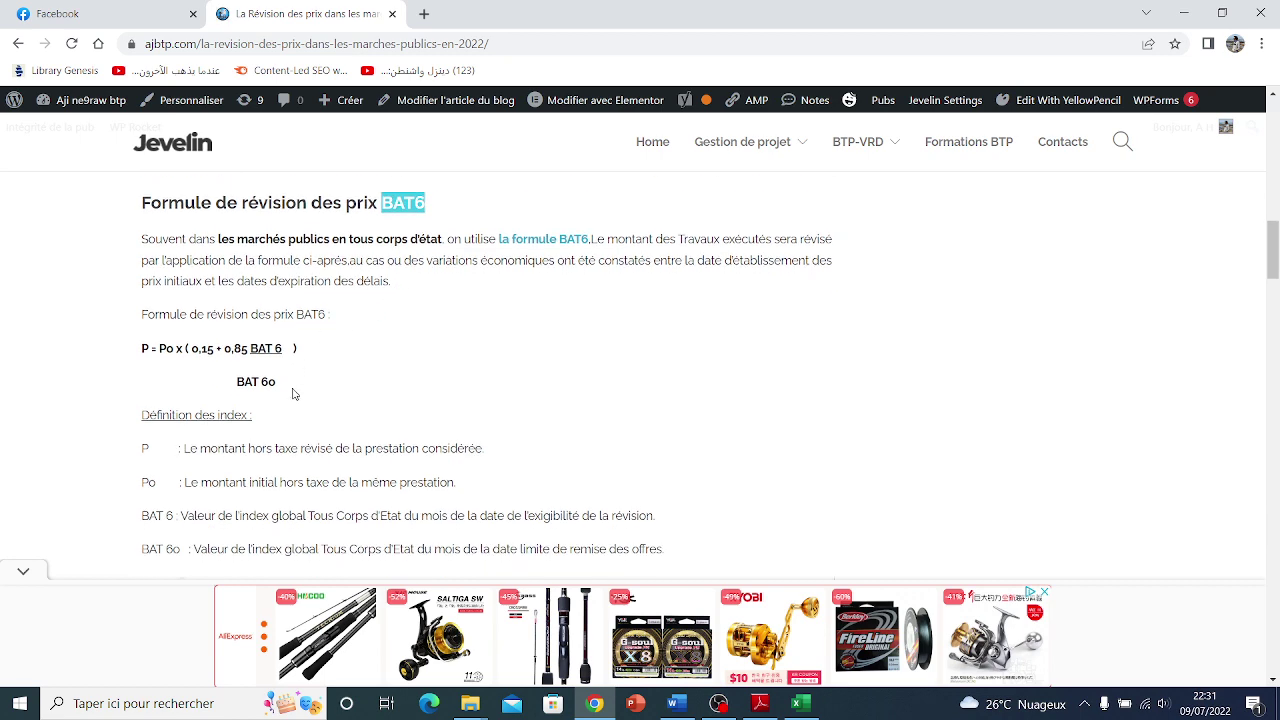
pyautogui.moveTo(278, 385); pyautogui.dragTo(133, 346)
pyautogui.click(306, 375)
# - Review the definitions of P, Po, BAT 6 and BAT 6o under "Définition des index", highlighting the BAT 6 entry
pyautogui.scroll(-1, 253, 348)
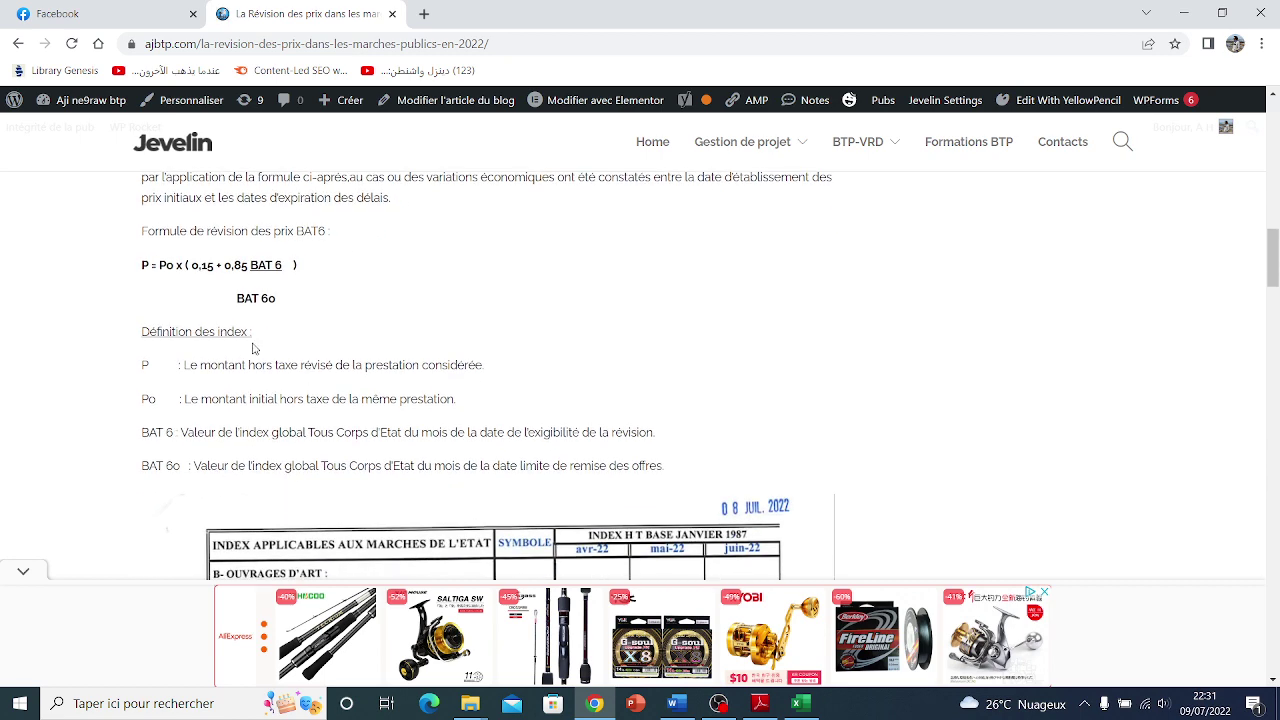
pyautogui.moveTo(268, 347); pyautogui.dragTo(144, 363)
pyautogui.click(146, 363)
pyautogui.moveTo(157, 466); pyautogui.dragTo(167, 413)
pyautogui.scroll(-3, 167, 413)
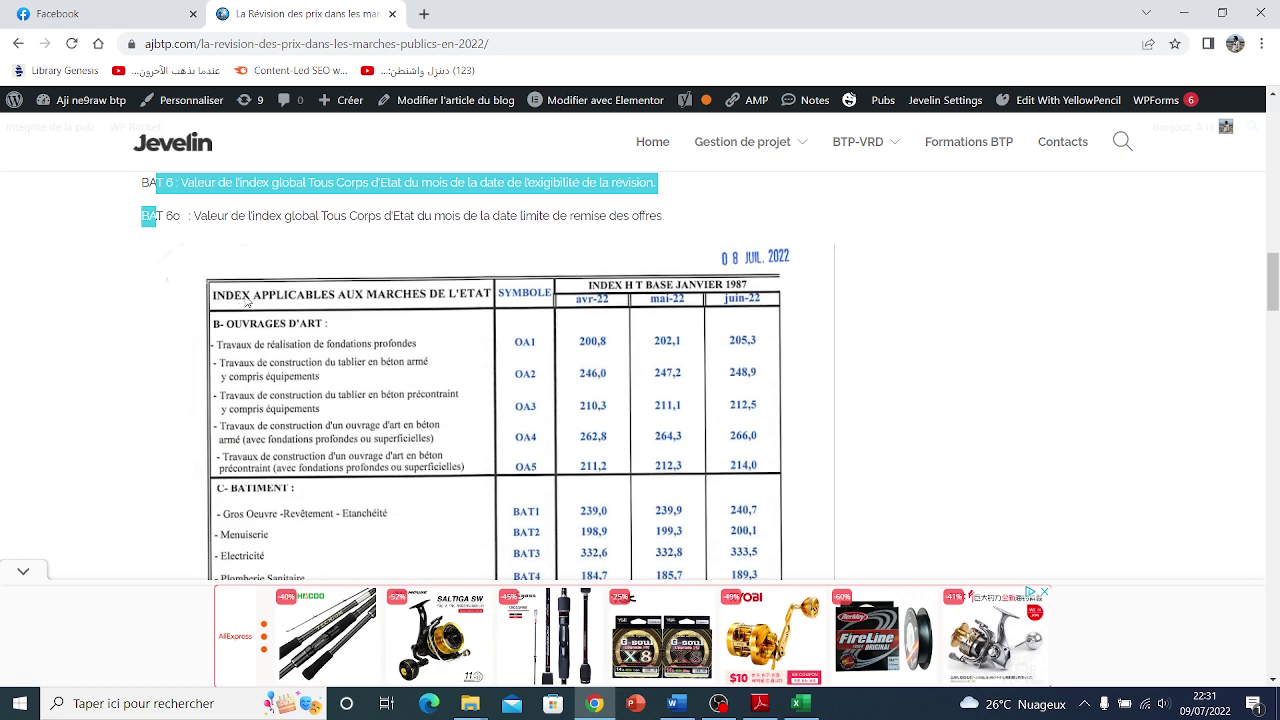
pyautogui.click(1010, 268)
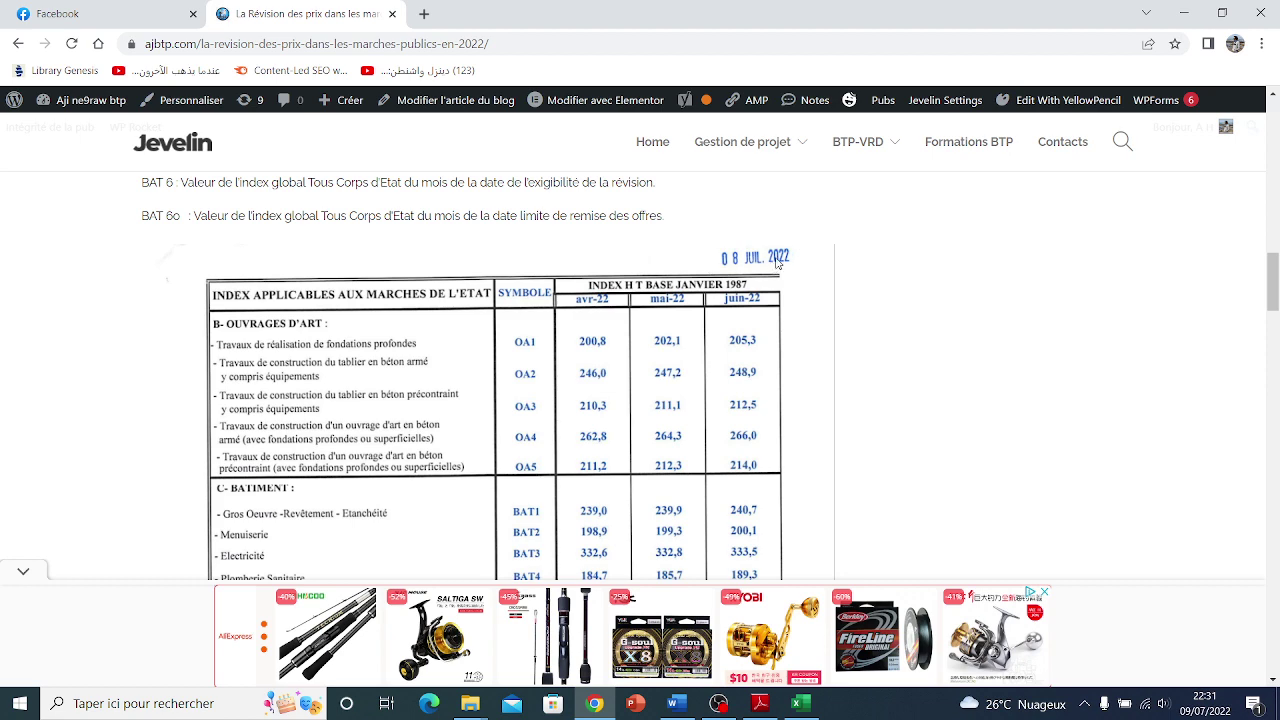
# - Examine the BAT6 row of the April to June 2022 index table and the tips on avoiding a rejected décompte
pyautogui.scroll(-1, 683, 272)
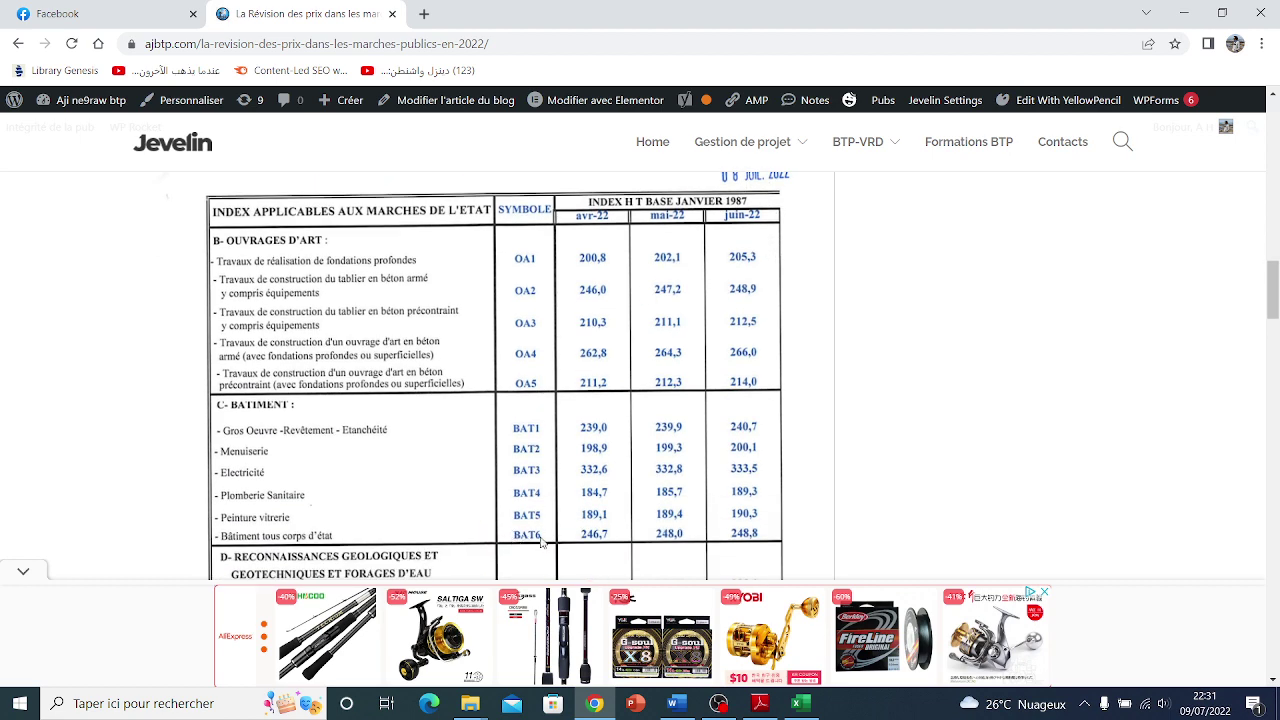
pyautogui.scroll(-7, 673, 228)
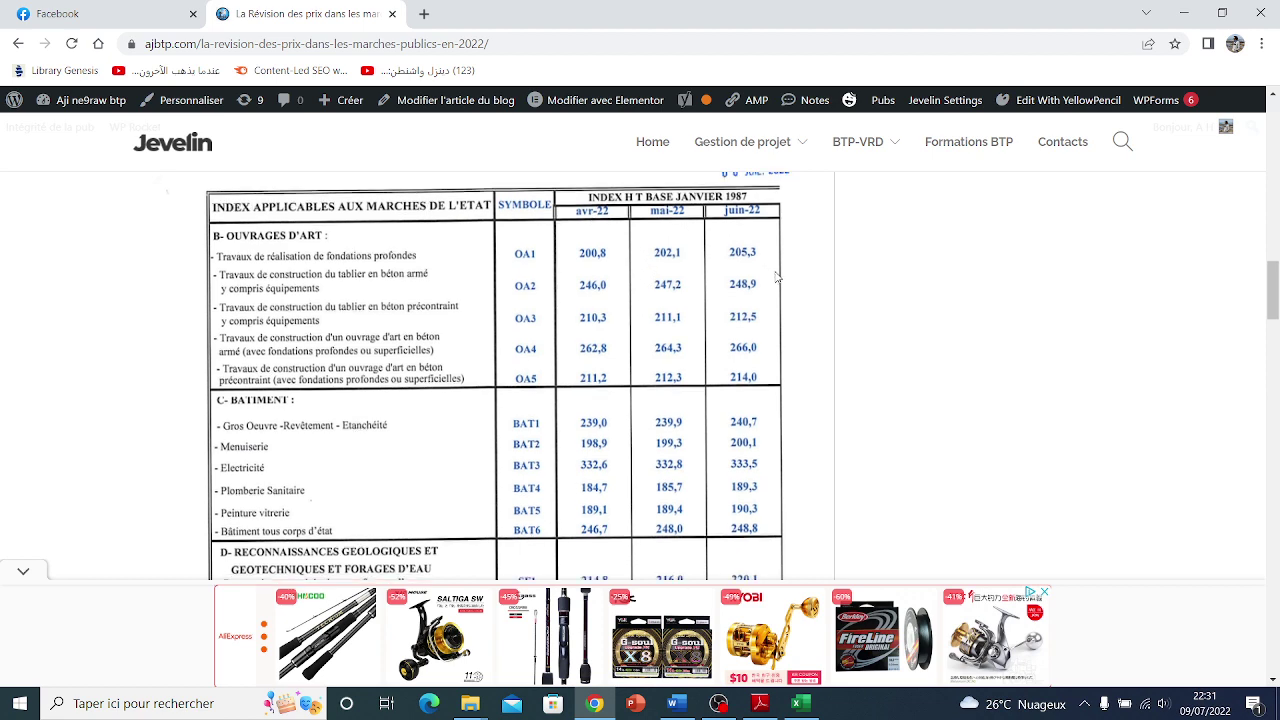
pyautogui.scroll(-5, 505, 250)
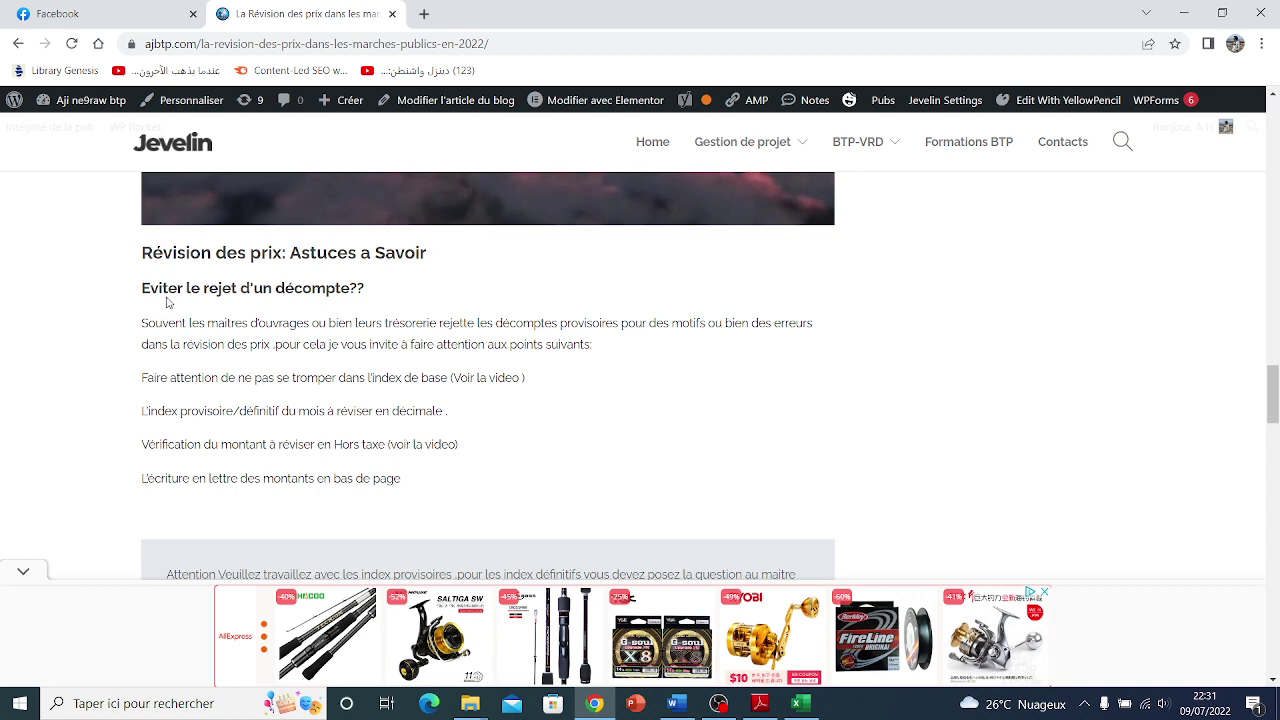
# - Review the article's tips under "Eviter le rejet d'un décompte??", highlighting part of that heading
pyautogui.moveTo(168, 302); pyautogui.dragTo(366, 289)
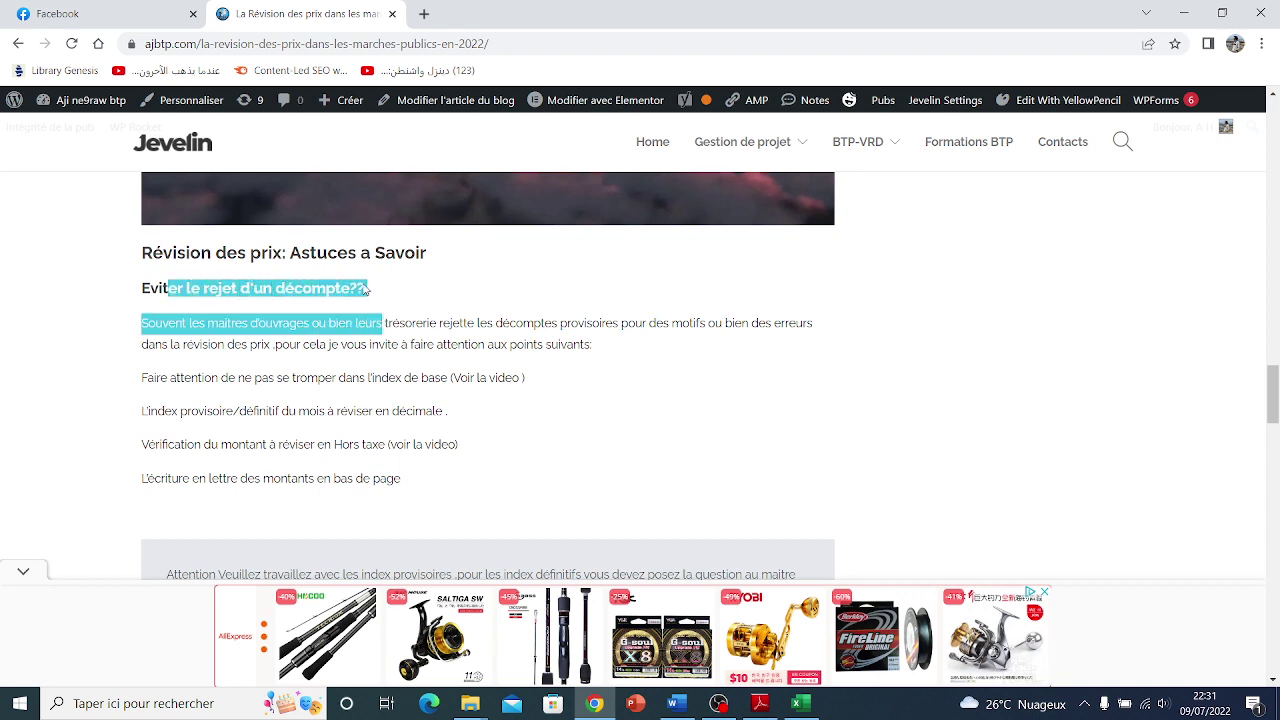
pyautogui.click(298, 279)
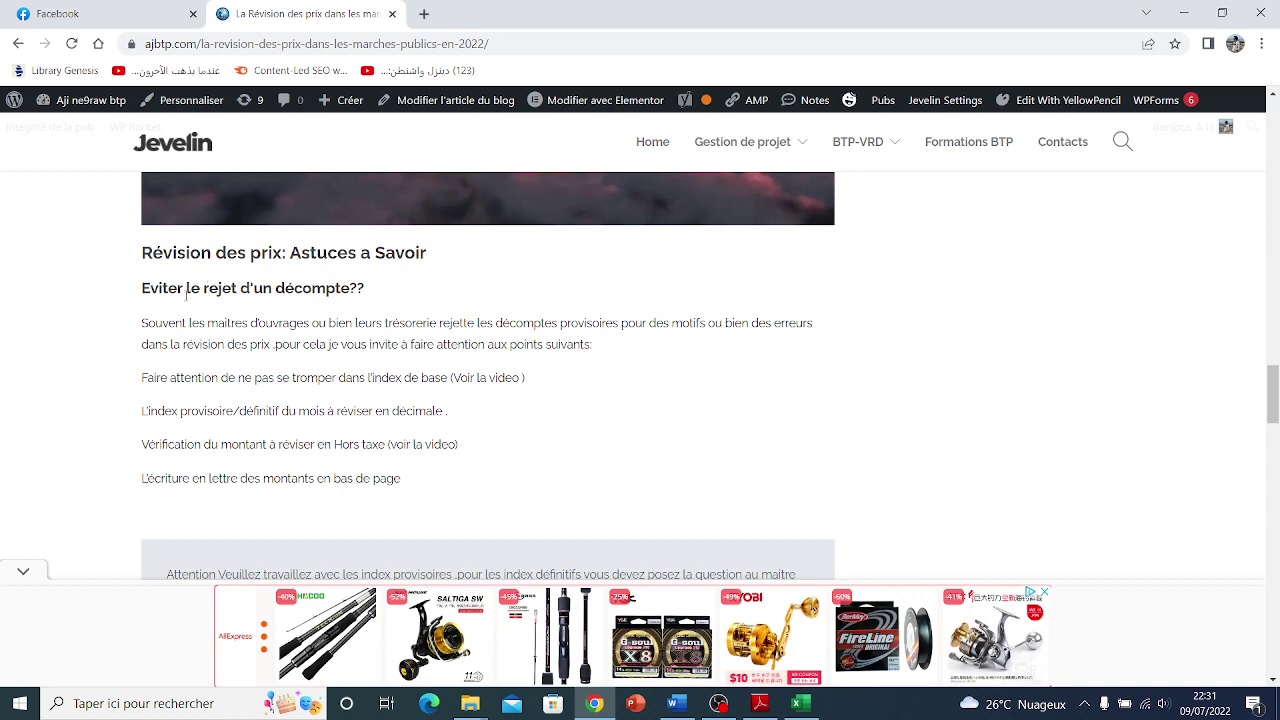
pyautogui.moveTo(186, 295); pyautogui.dragTo(325, 301)
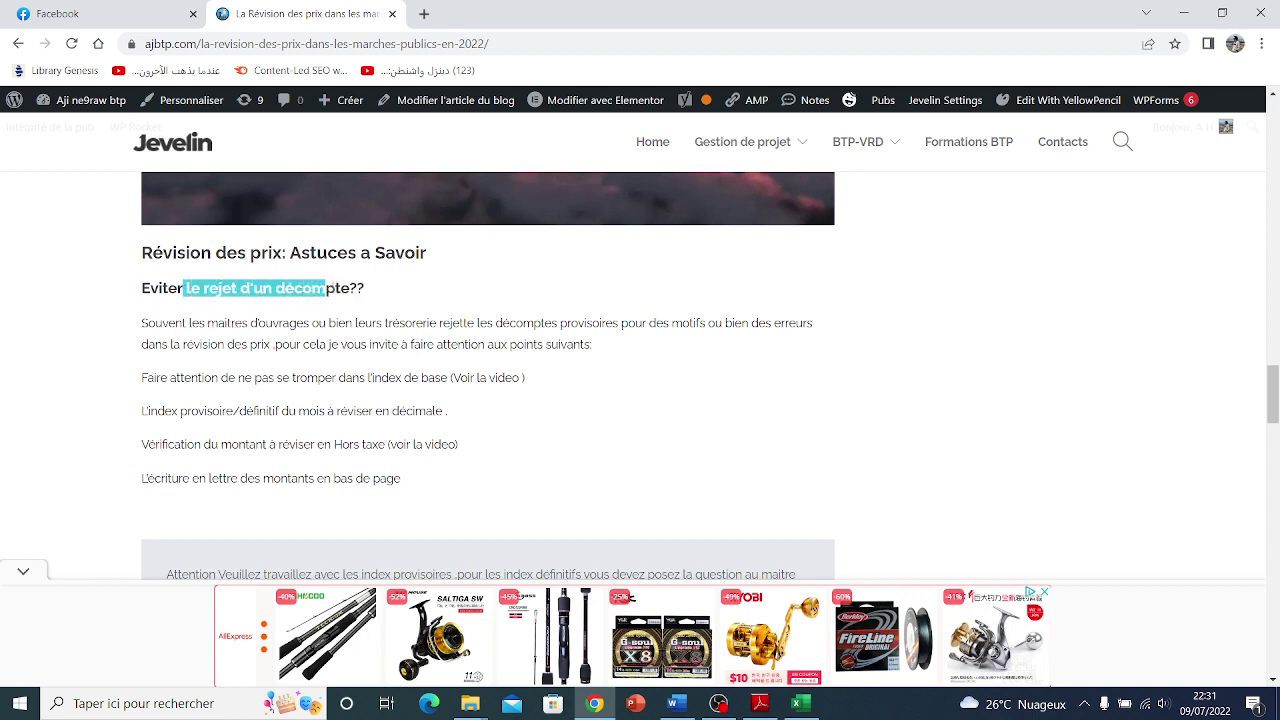
pyautogui.scroll(-12, 277, 304)
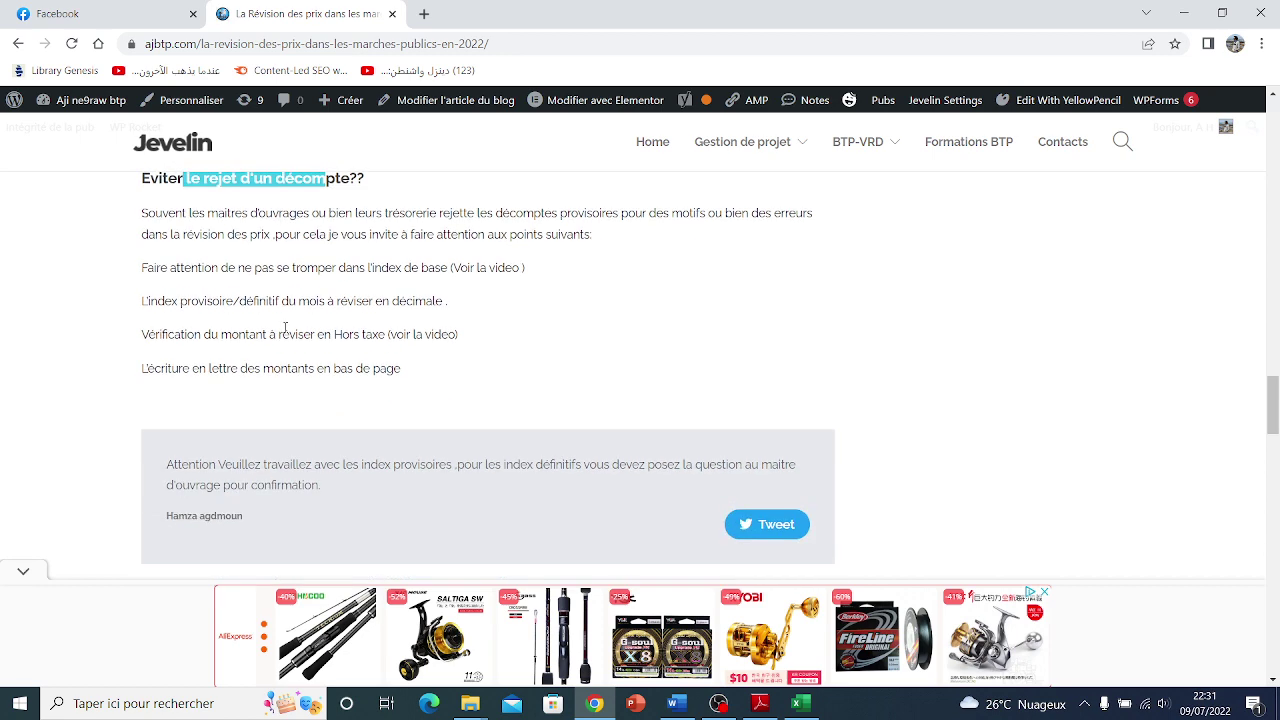
pyautogui.scroll(5, 286, 332)
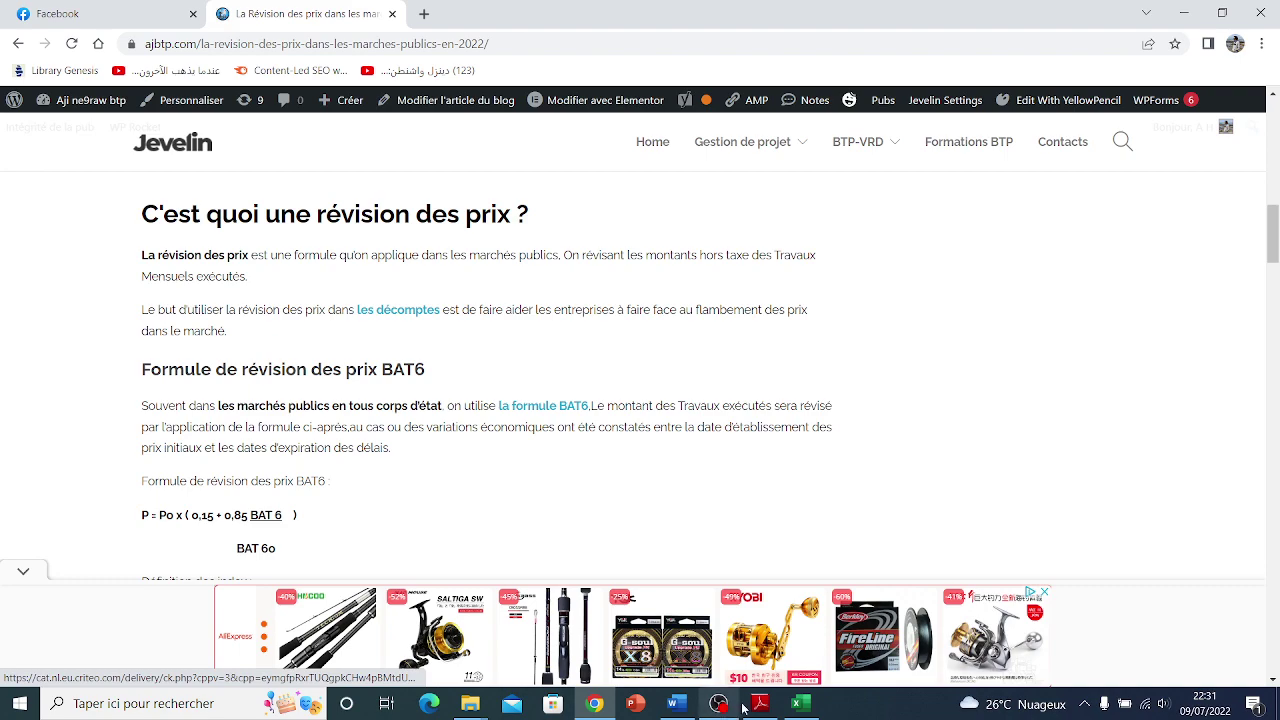
# - Switch to the DP N06 workbook in Excel and examine the REVISION sheet's header data and monthly revision table
pyautogui.click(800, 703)
pyautogui.scroll(-9, 780, 418)
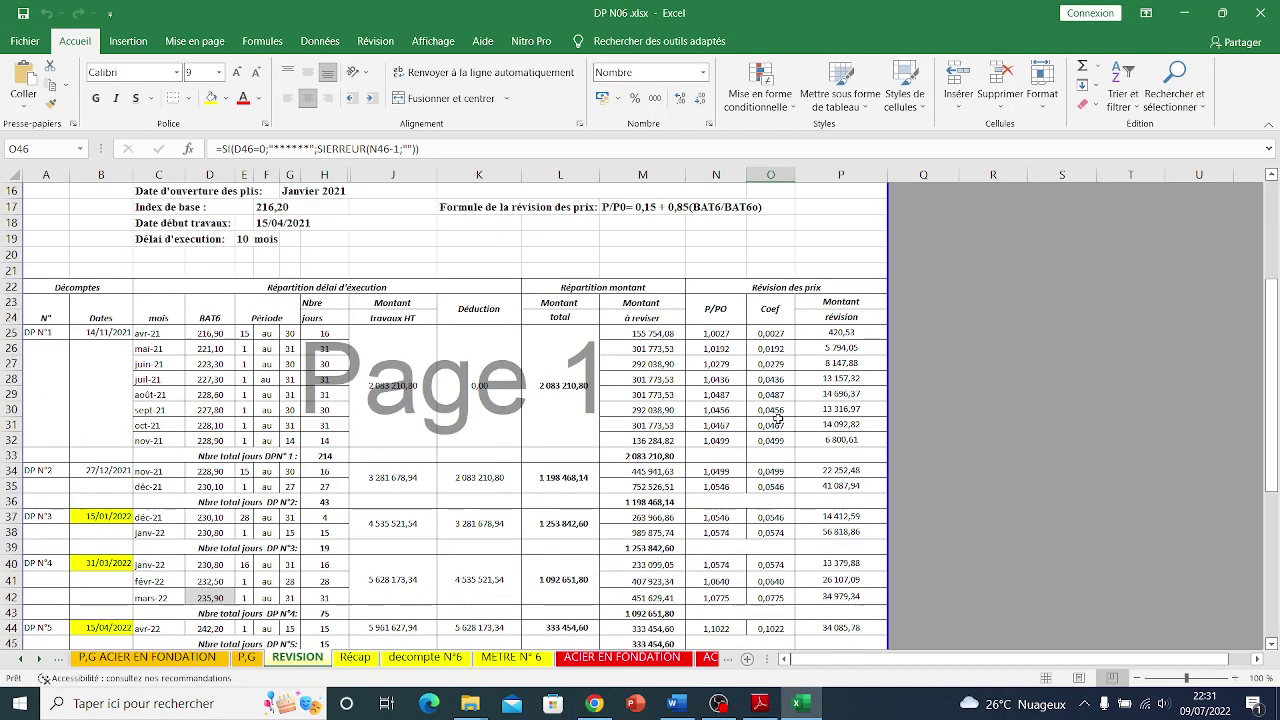
pyautogui.scroll(10, 772, 410)
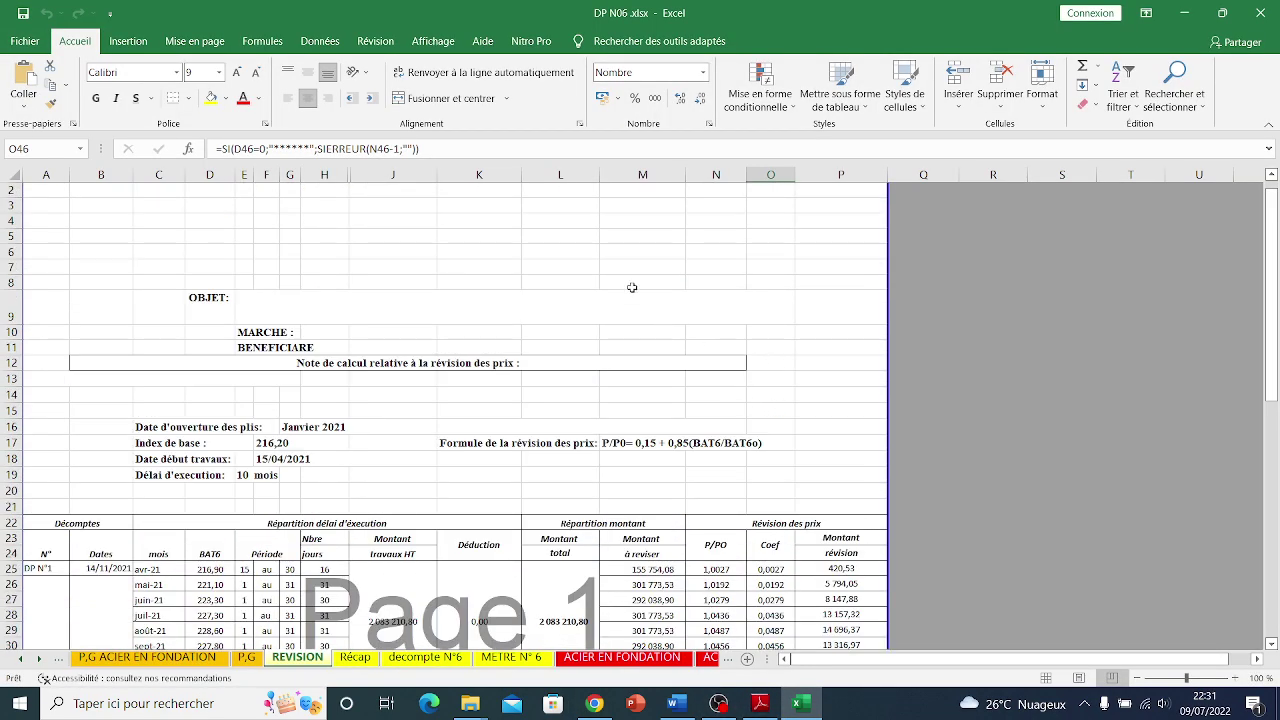
pyautogui.scroll(-4, 632, 288)
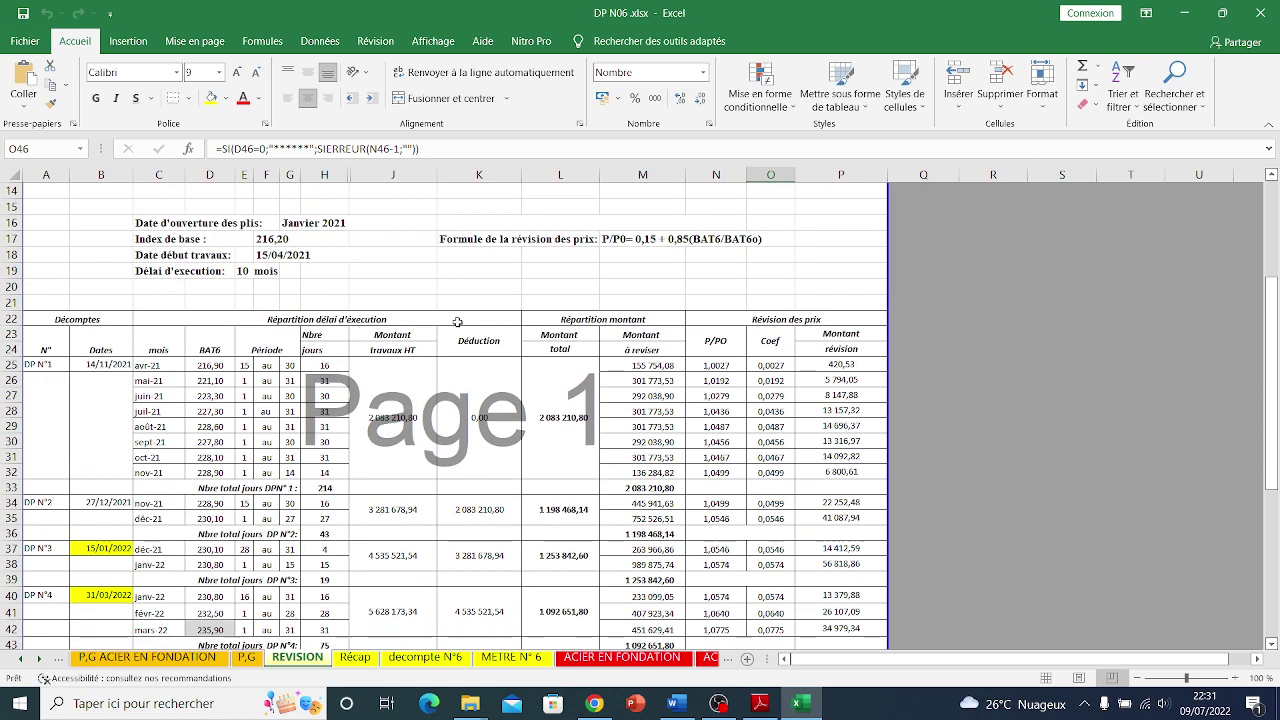
pyautogui.scroll(-2, 457, 322)
pyautogui.scroll(6, 457, 320)
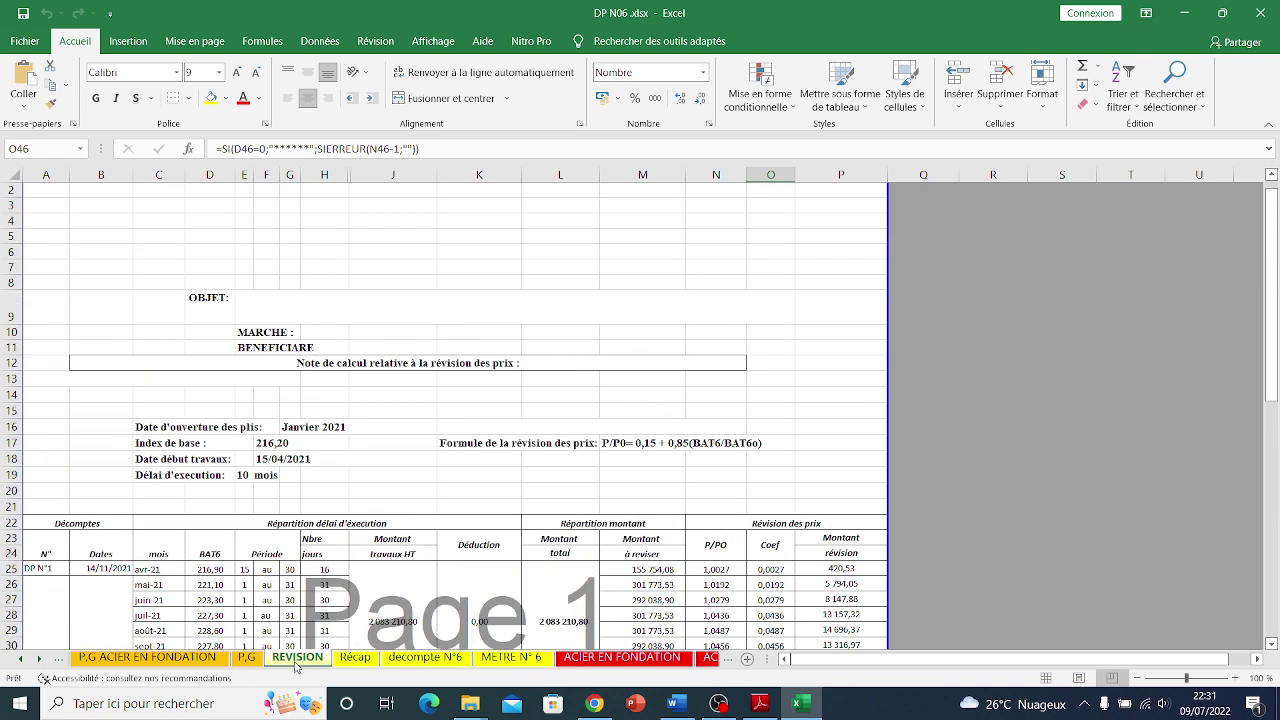
# - Open the decompte N°6 sheet and examine the header of DECOMPTE PROVISOIRE N°06
pyautogui.click(452, 658)
pyautogui.scroll(6, 452, 589)
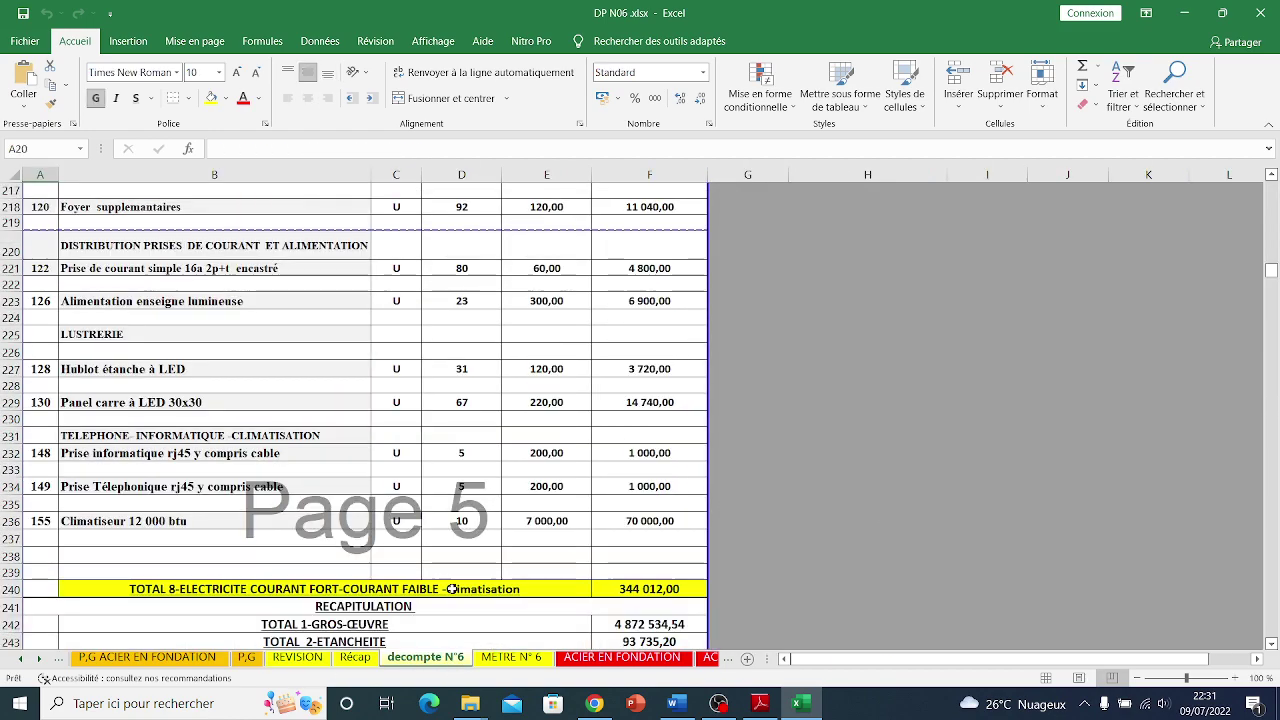
pyautogui.scroll(20, 452, 589)
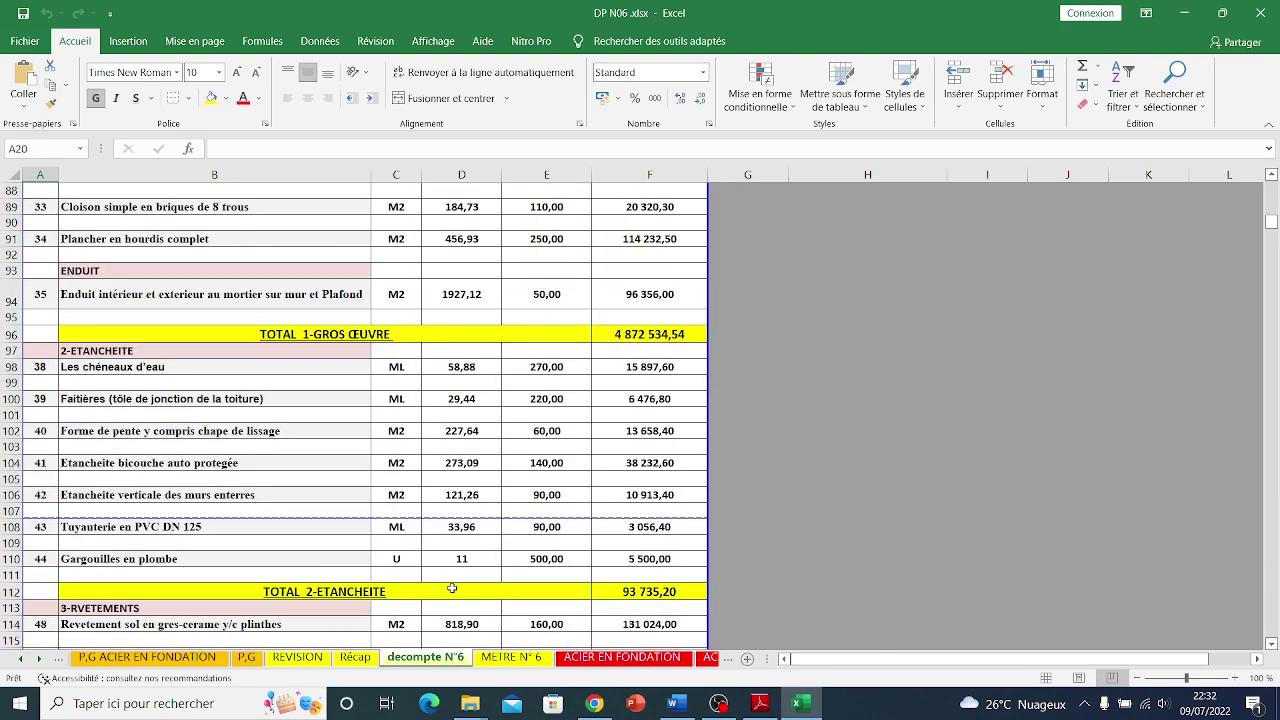
pyautogui.scroll(20, 452, 589)
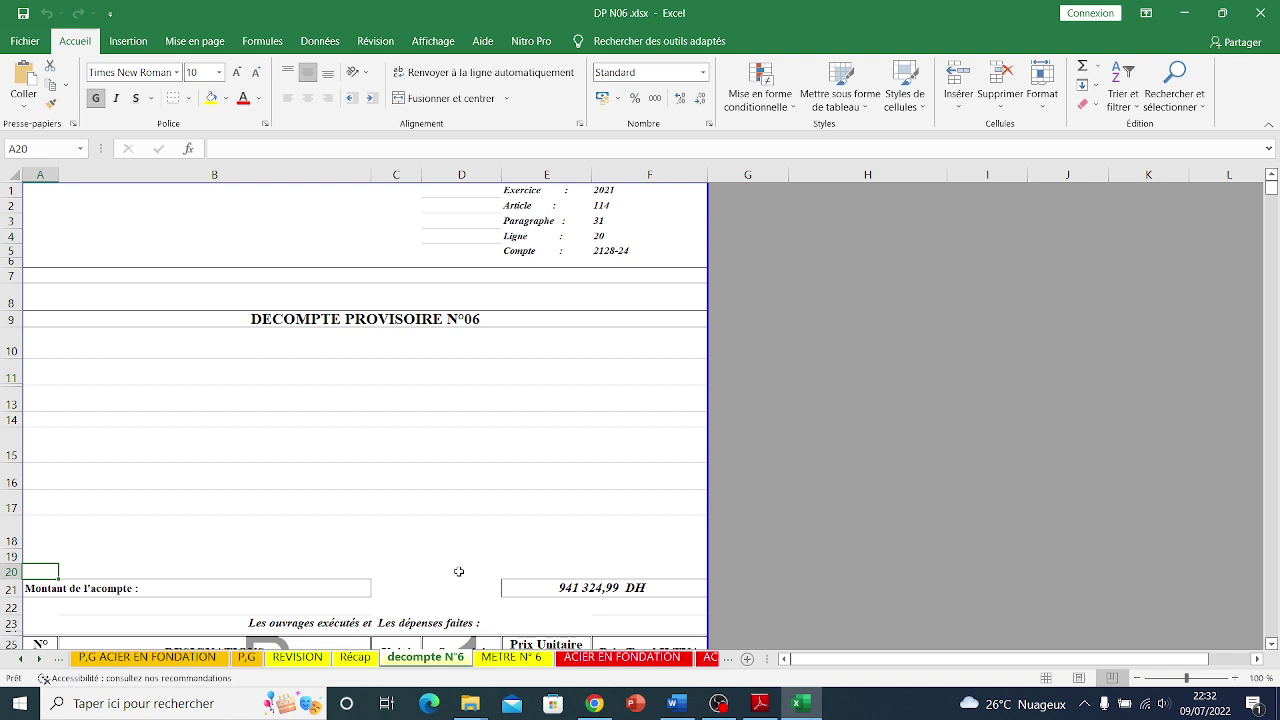
pyautogui.scroll(-1, 459, 571)
pyautogui.click(478, 424)
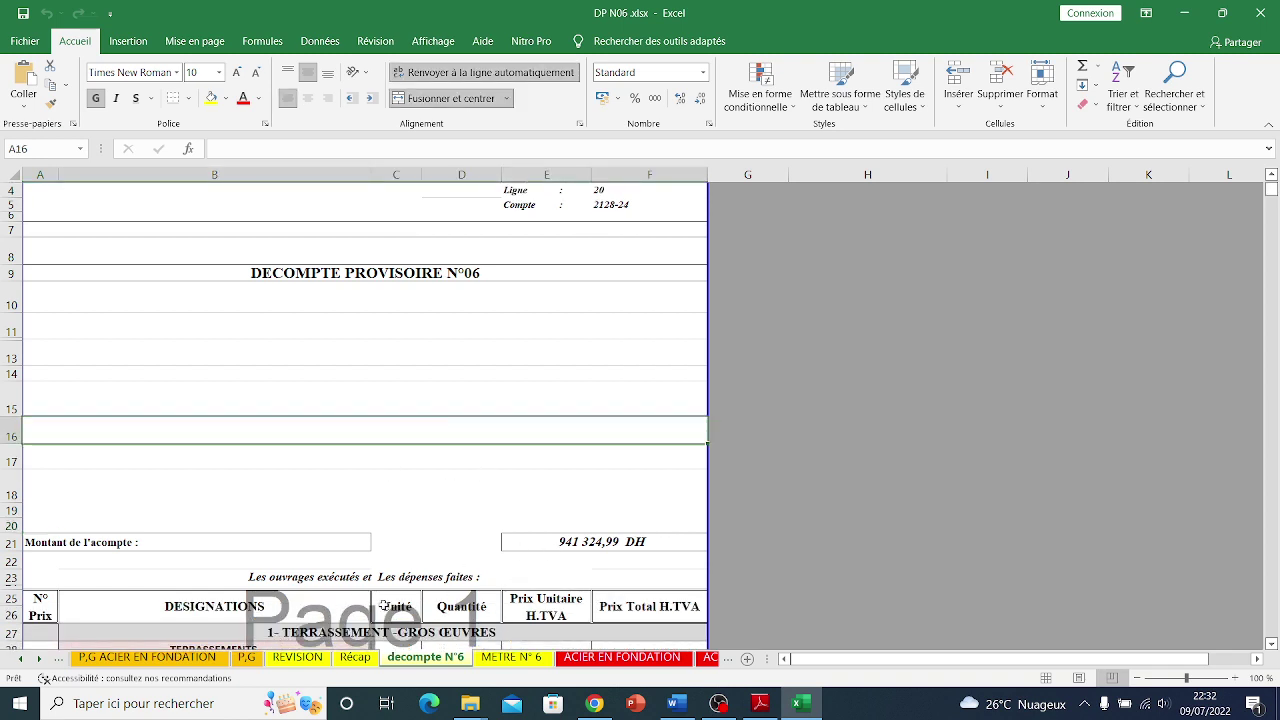
pyautogui.scroll(1, 371, 466)
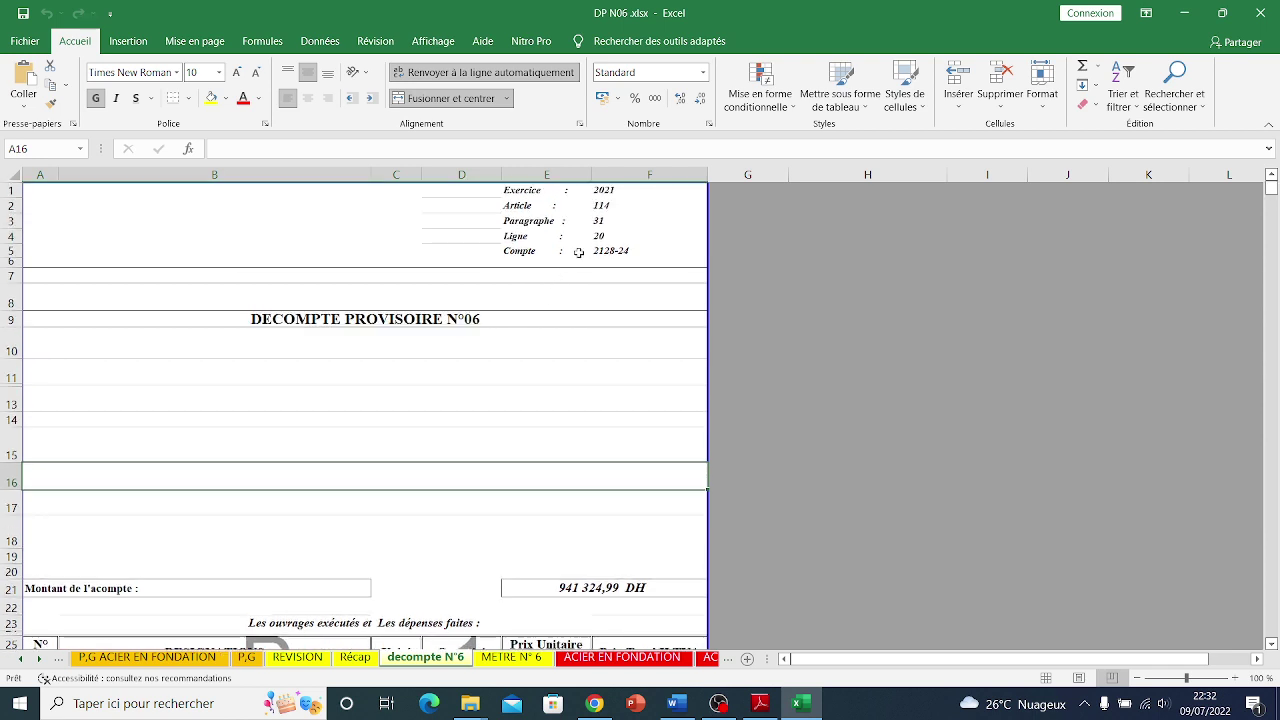
# - Clear the Compte value in cell F5 of the decompte N°6 header
pyautogui.moveTo(614, 247); pyautogui.dragTo(620, 192)
pyautogui.click(630, 252)
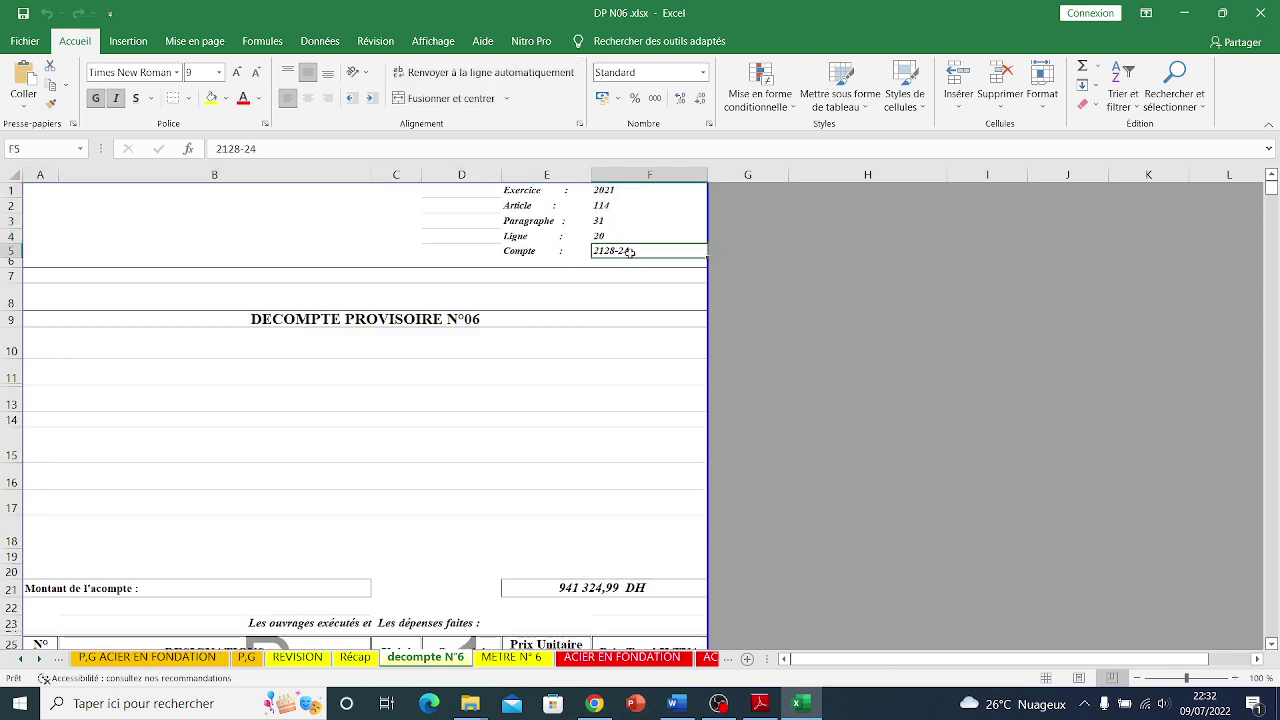
pyautogui.press('Delete')
# - Review the priced items of decompte N°6 down to the RECAPITULATION, checking the TOTAL GENERAL H.T row and its amount in F250
pyautogui.scroll(-5, 614, 268)
pyautogui.scroll(-10, 614, 268)
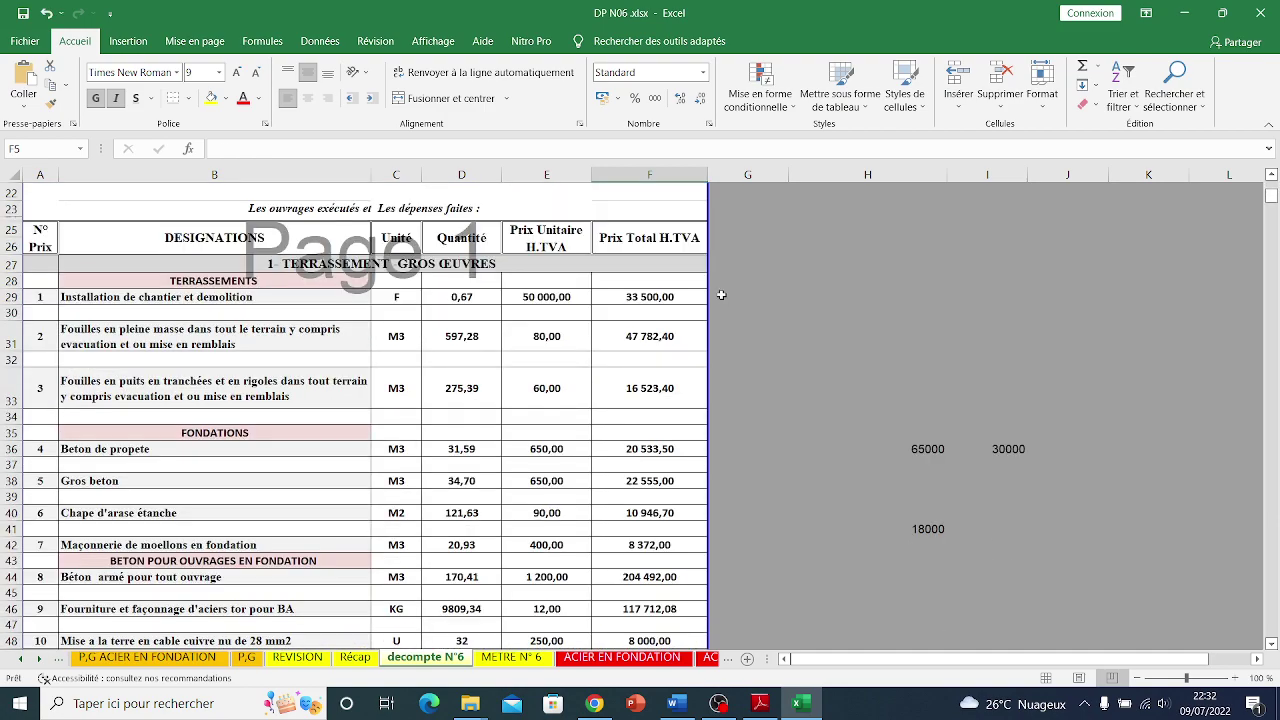
pyautogui.scroll(-20, 682, 297)
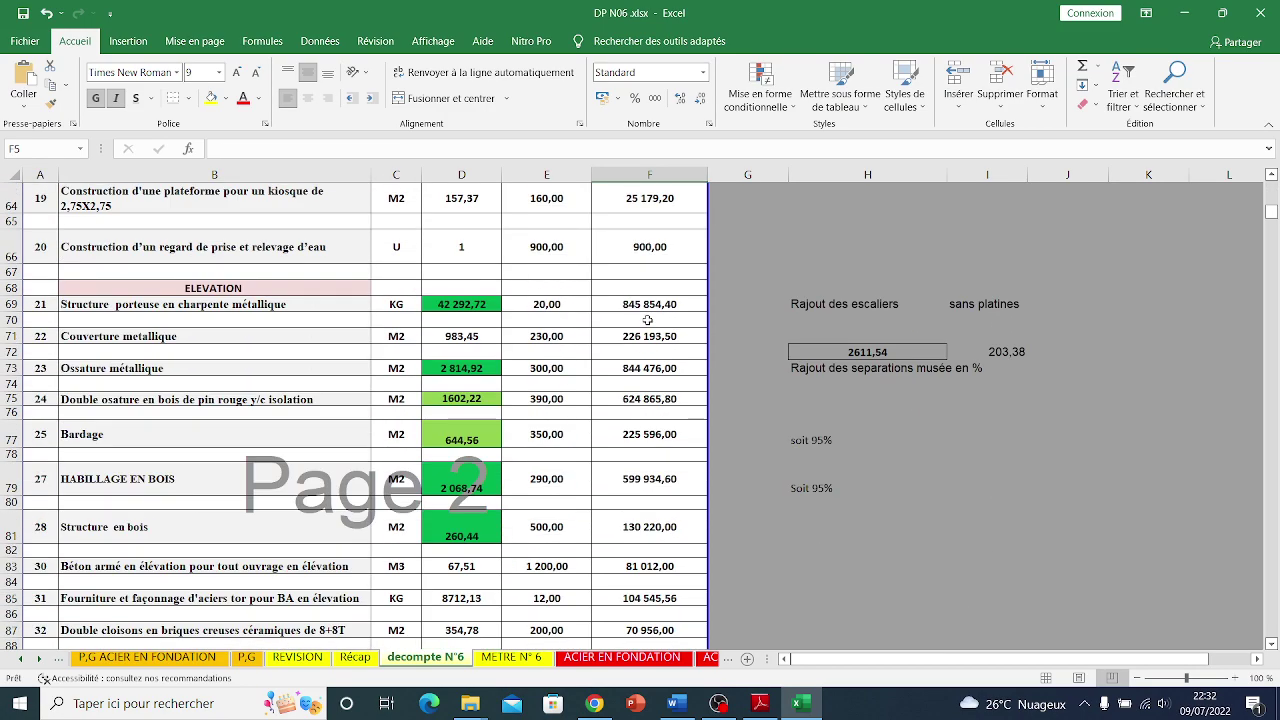
pyautogui.scroll(-20, 629, 334)
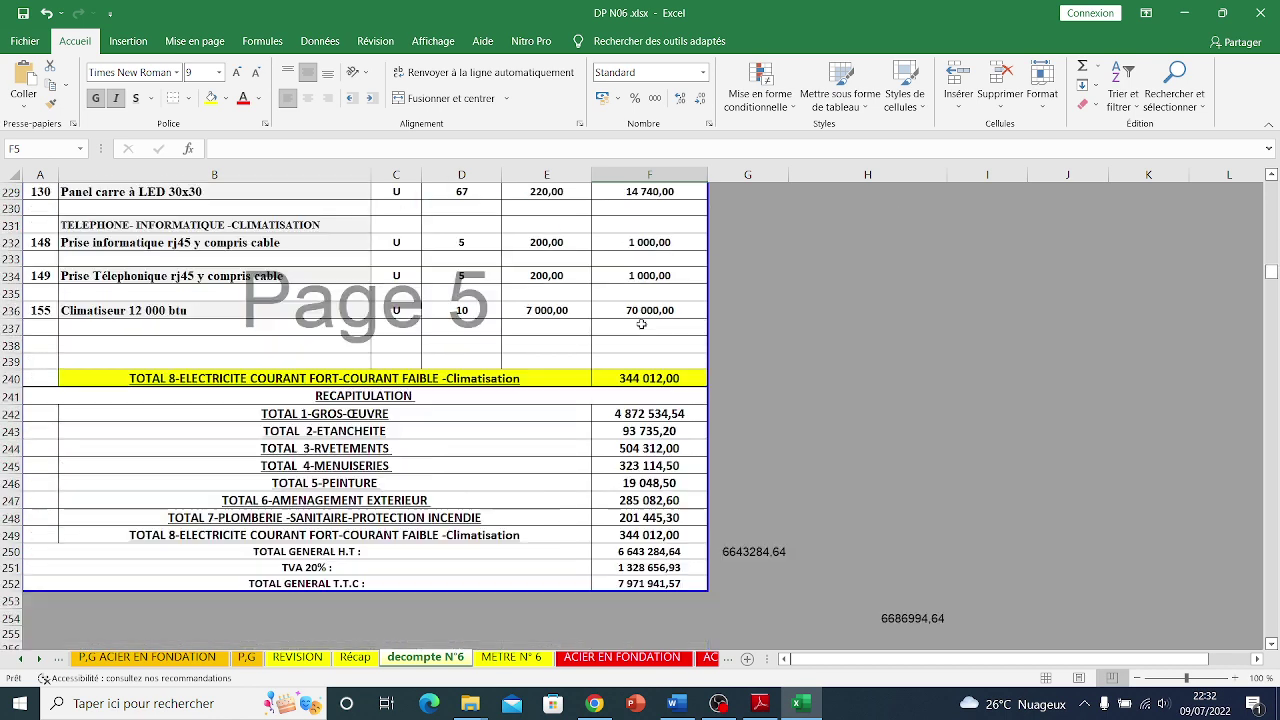
pyautogui.scroll(20, 629, 334)
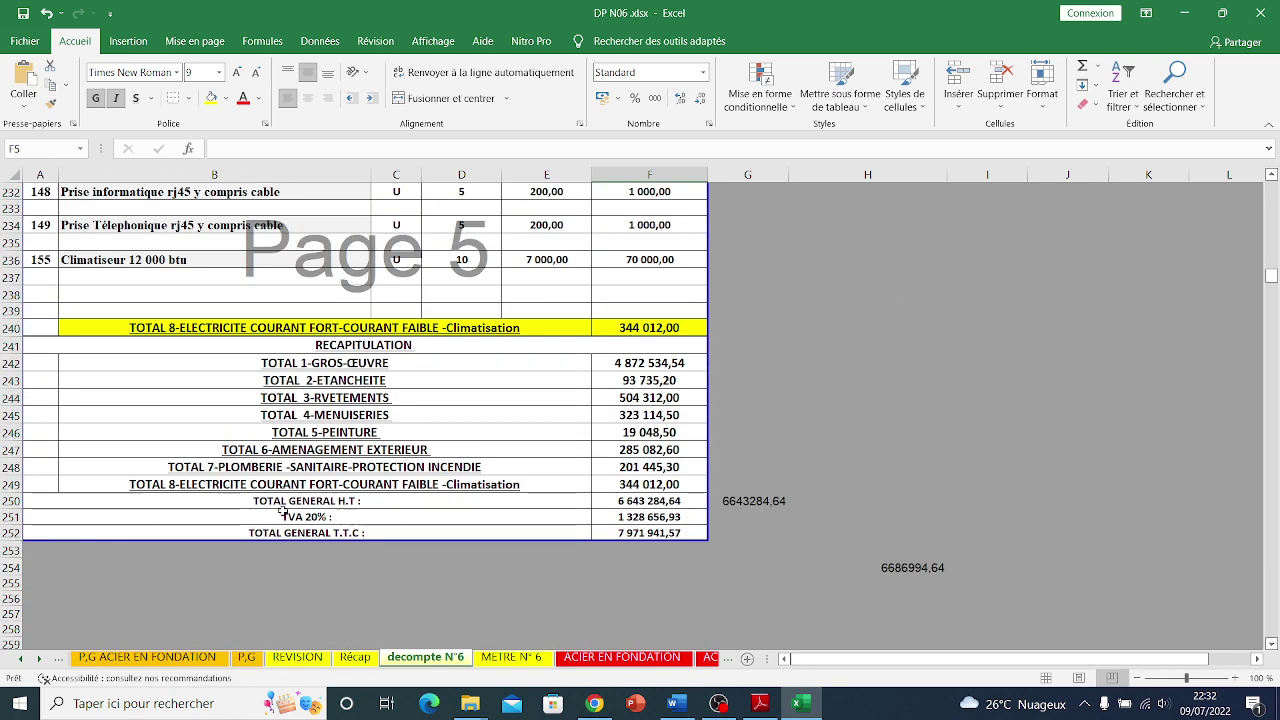
pyautogui.click(283, 503)
pyautogui.click(641, 500)
pyautogui.click(313, 502)
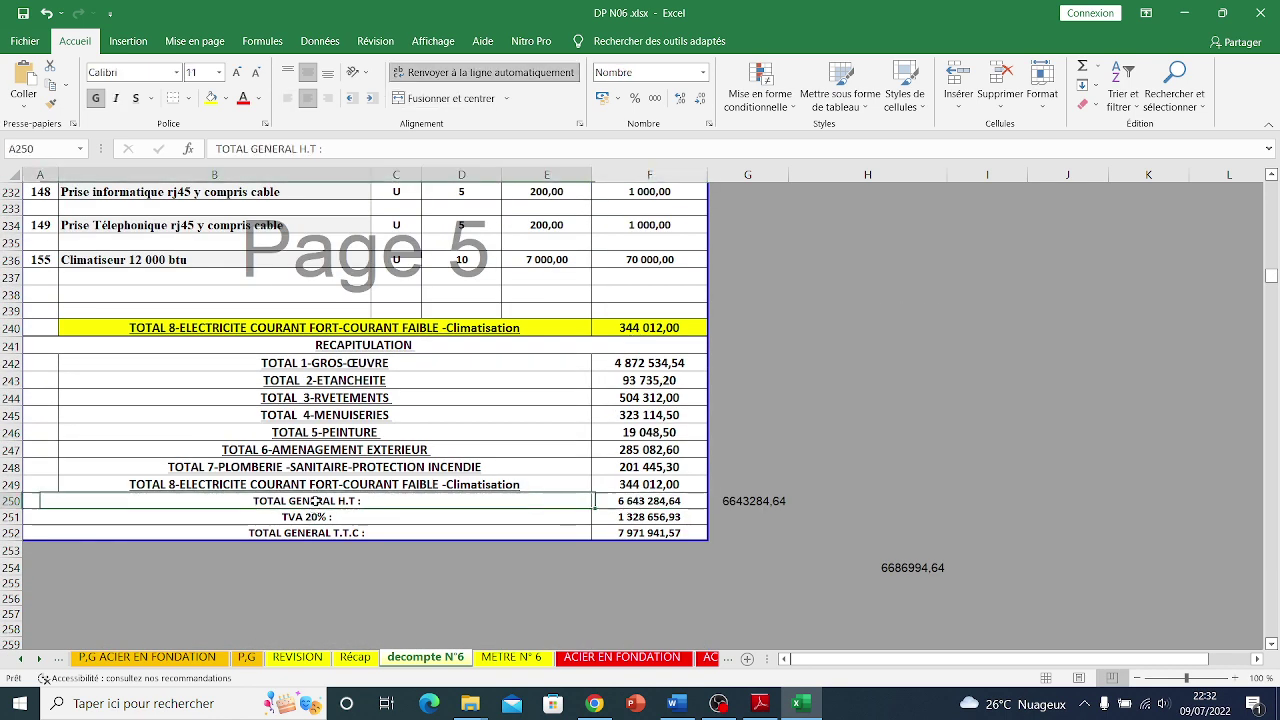
pyautogui.click(645, 501)
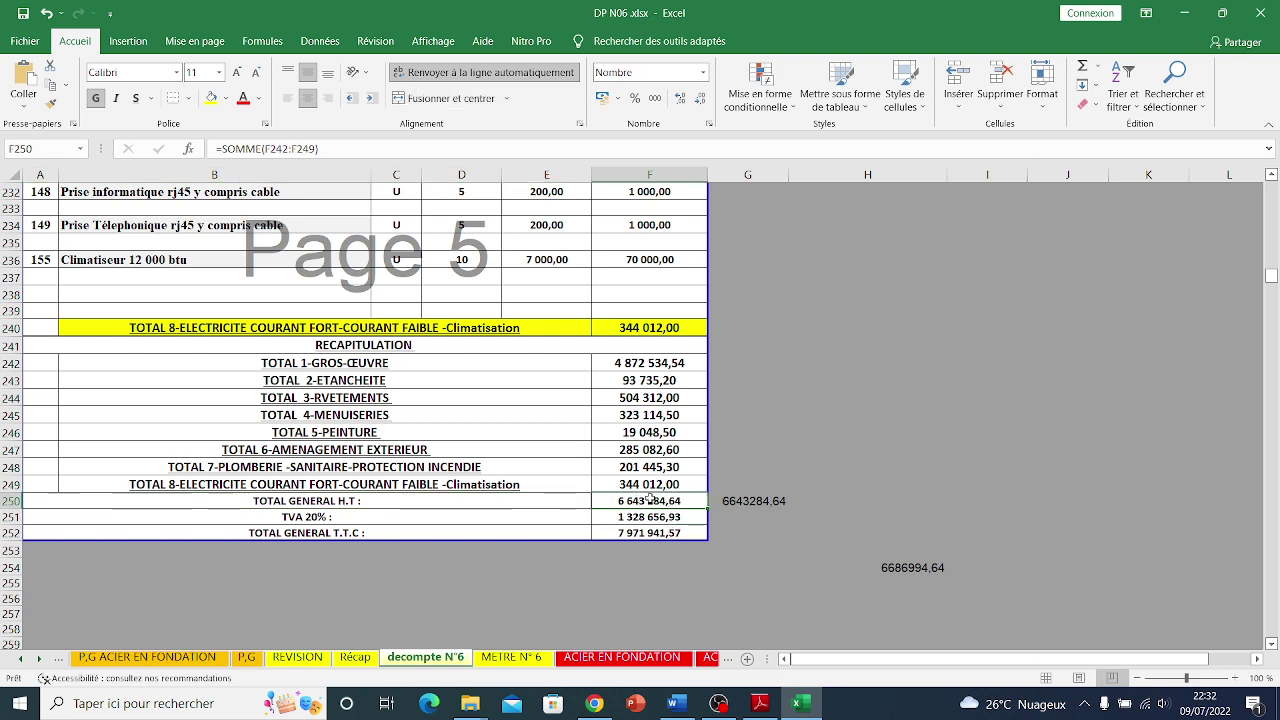
# - Try to copy the TOTAL GENERAL H.T amount from F250 into cell S12 of the REVISION sheet
pyautogui.hotkey('ctrl', 'c')
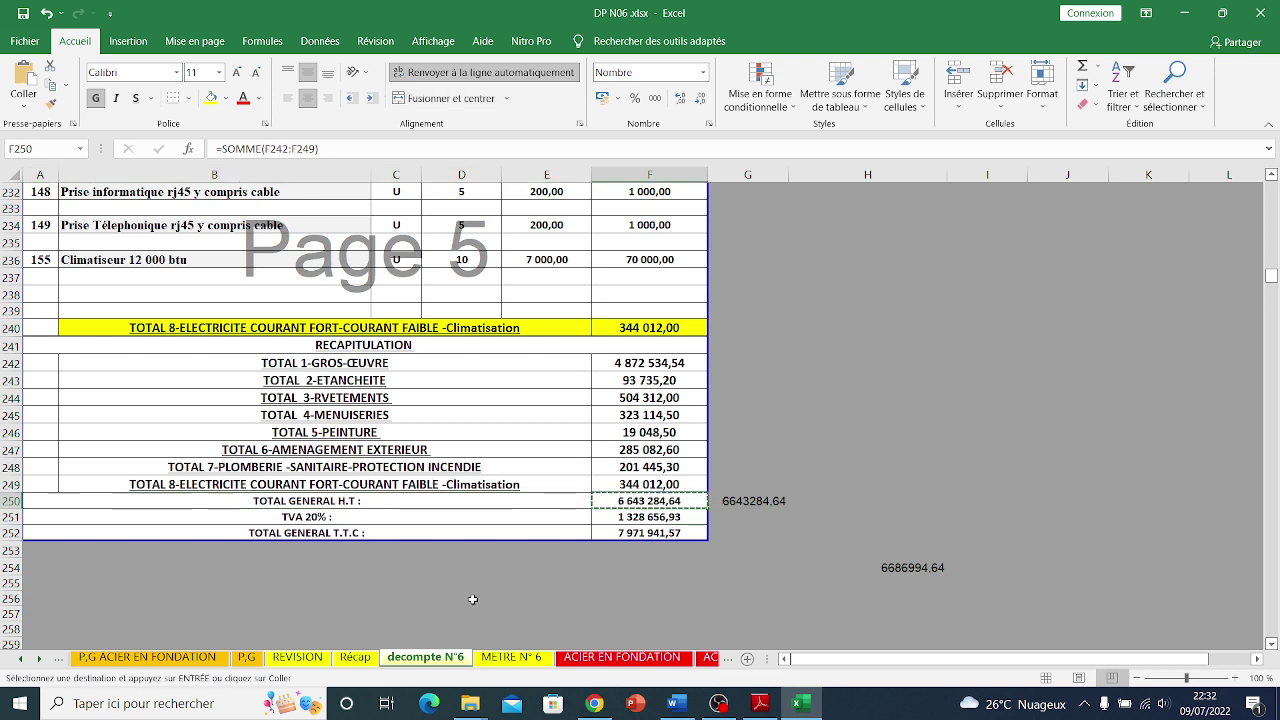
pyautogui.click(297, 657)
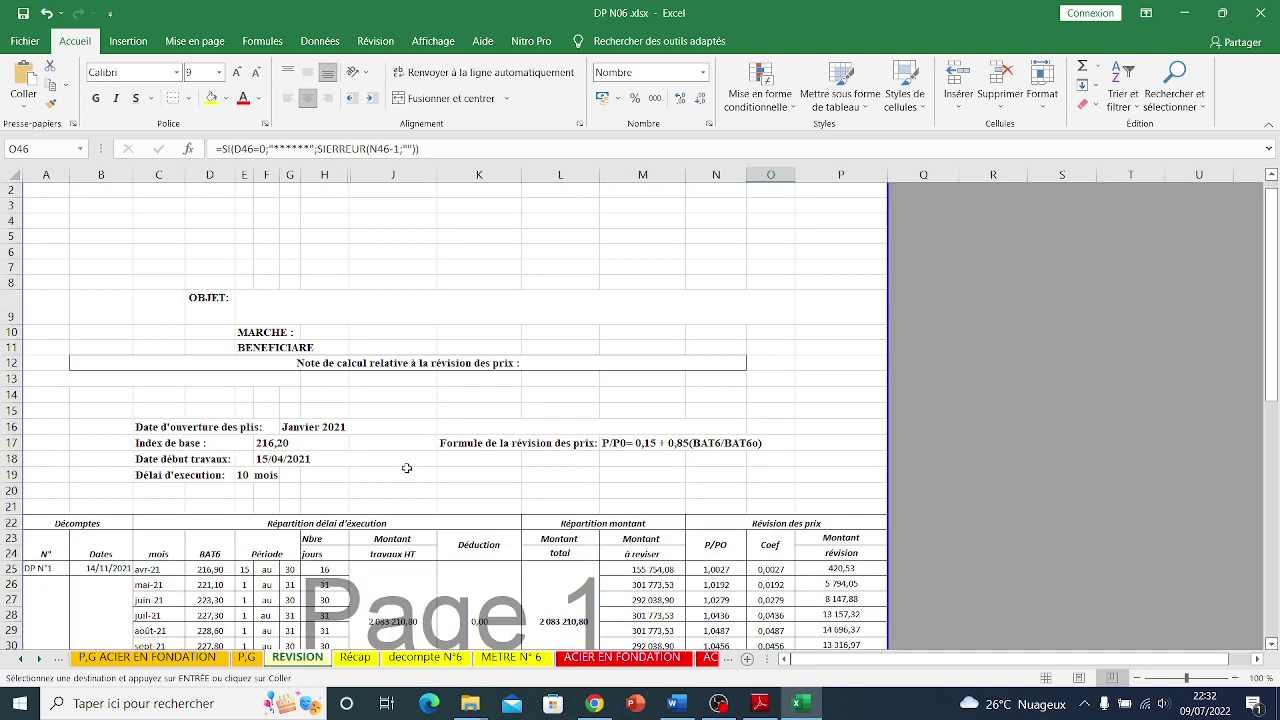
pyautogui.doubleClick(1045, 364)
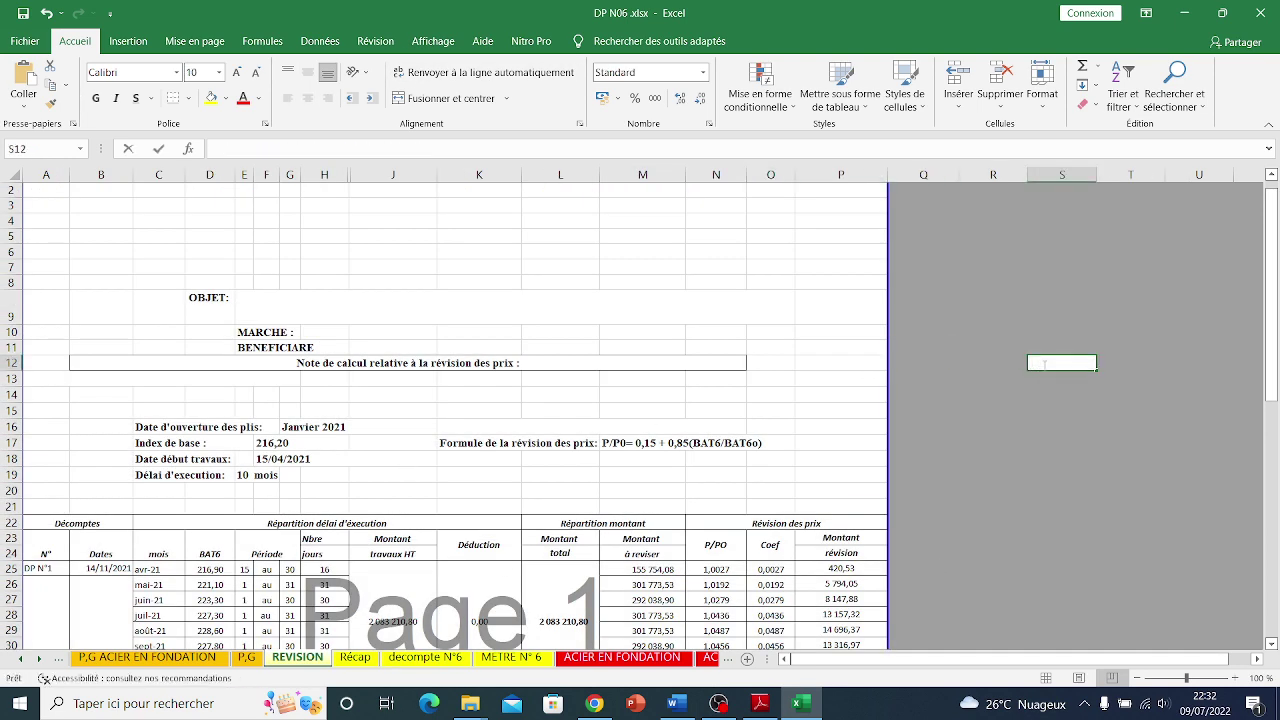
pyautogui.rightClick(1045, 368)
pyautogui.click(1062, 398)
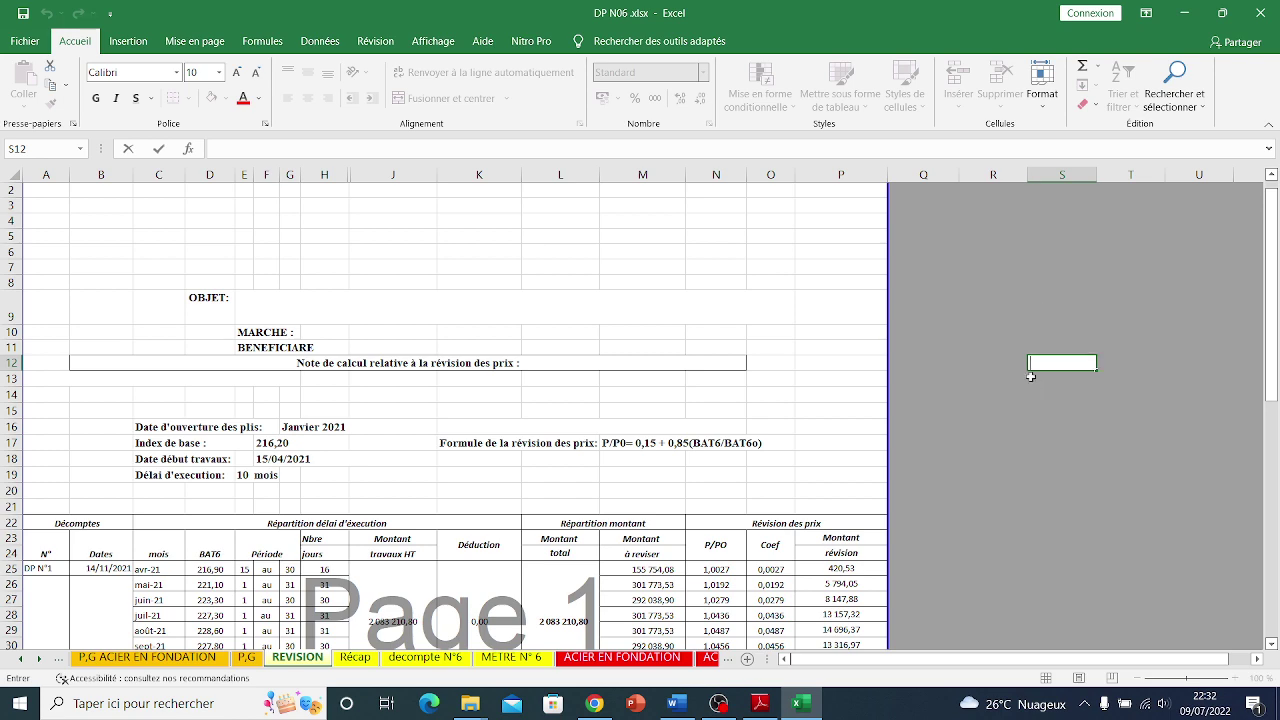
pyautogui.press('Escape')
pyautogui.hotkey('ctrl', 'c')
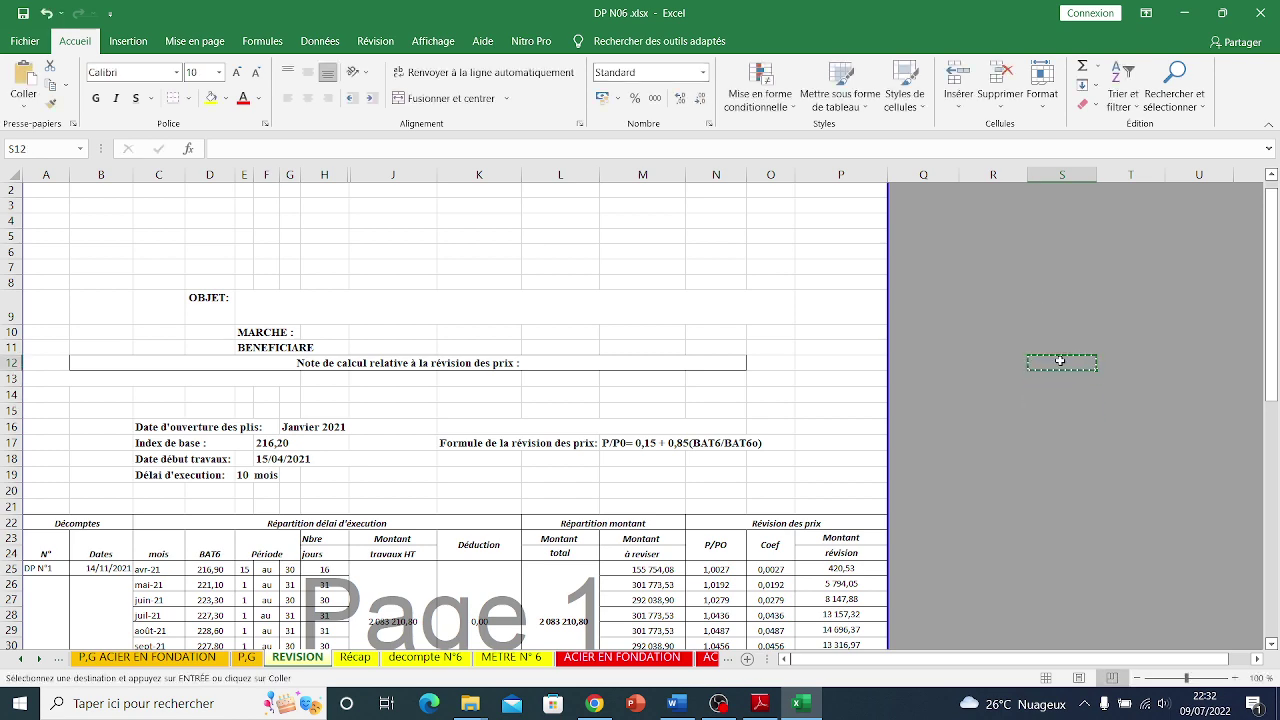
# - Try again to transfer the decompte N°6 TOTAL GENERAL H.T amount, using cell S14 of the REVISION sheet
pyautogui.click(438, 657)
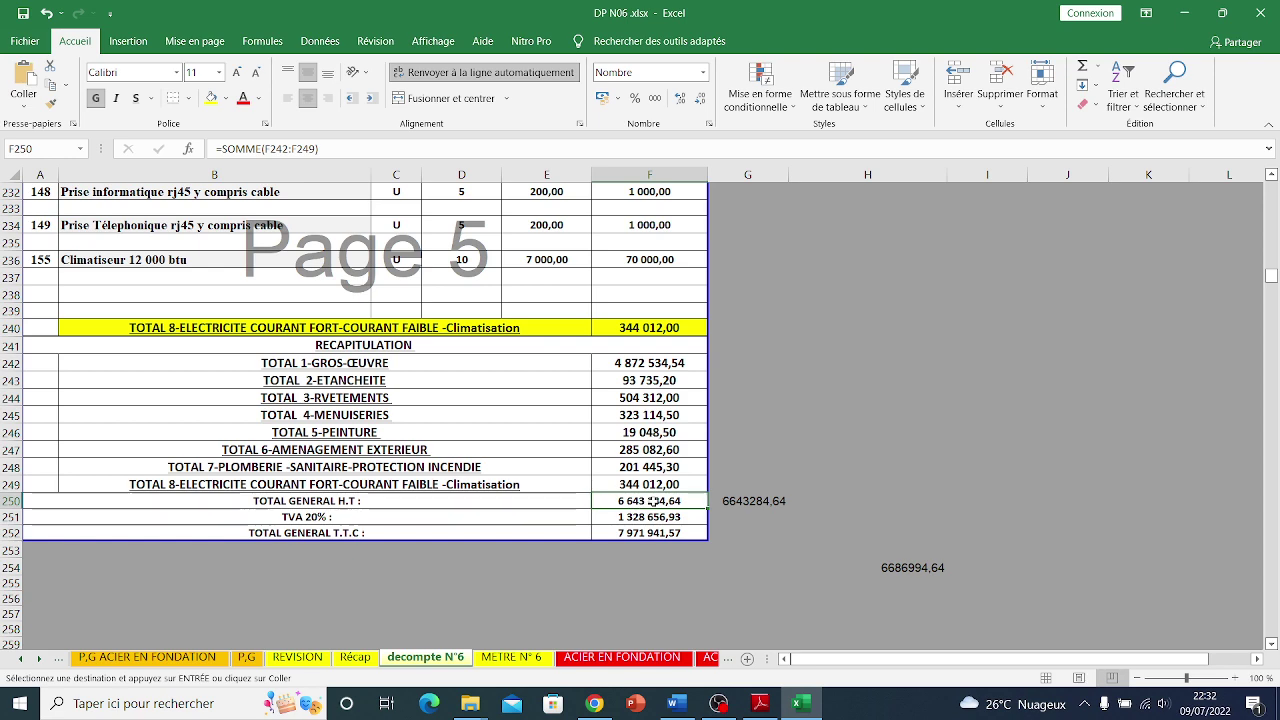
pyautogui.hotkey('ctrl', 'c')
pyautogui.click(319, 660)
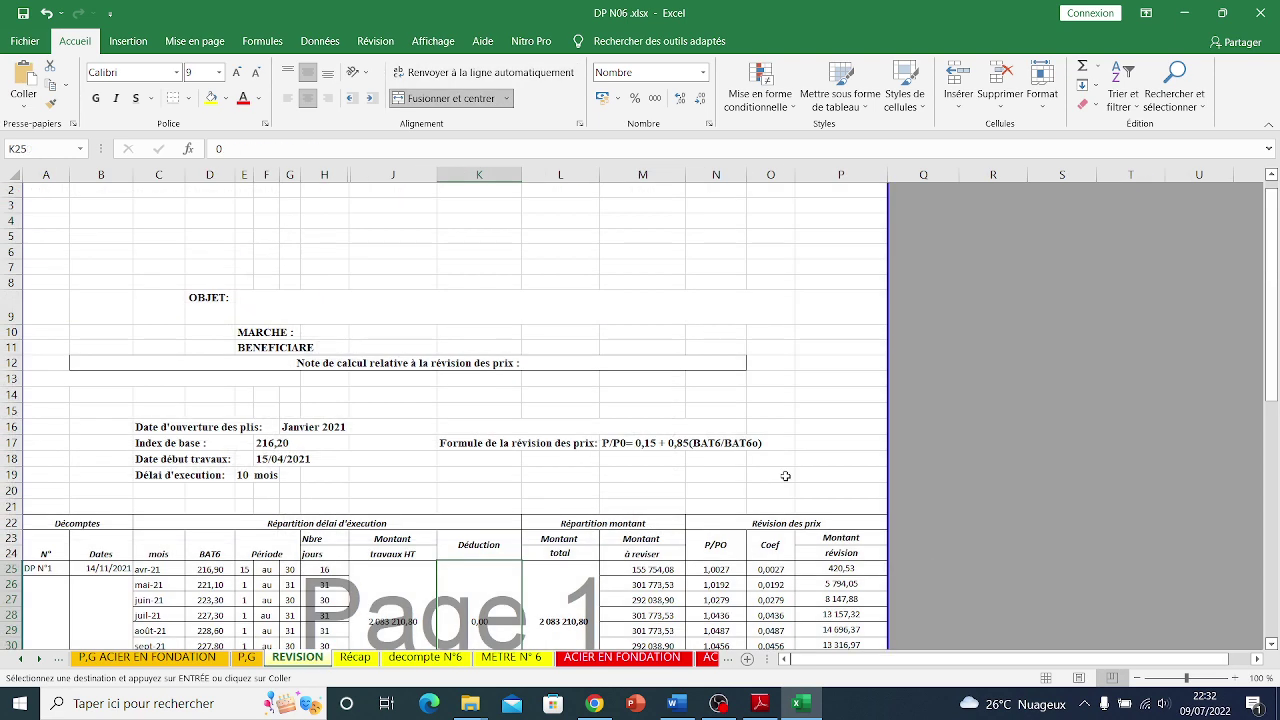
pyautogui.doubleClick(1044, 390)
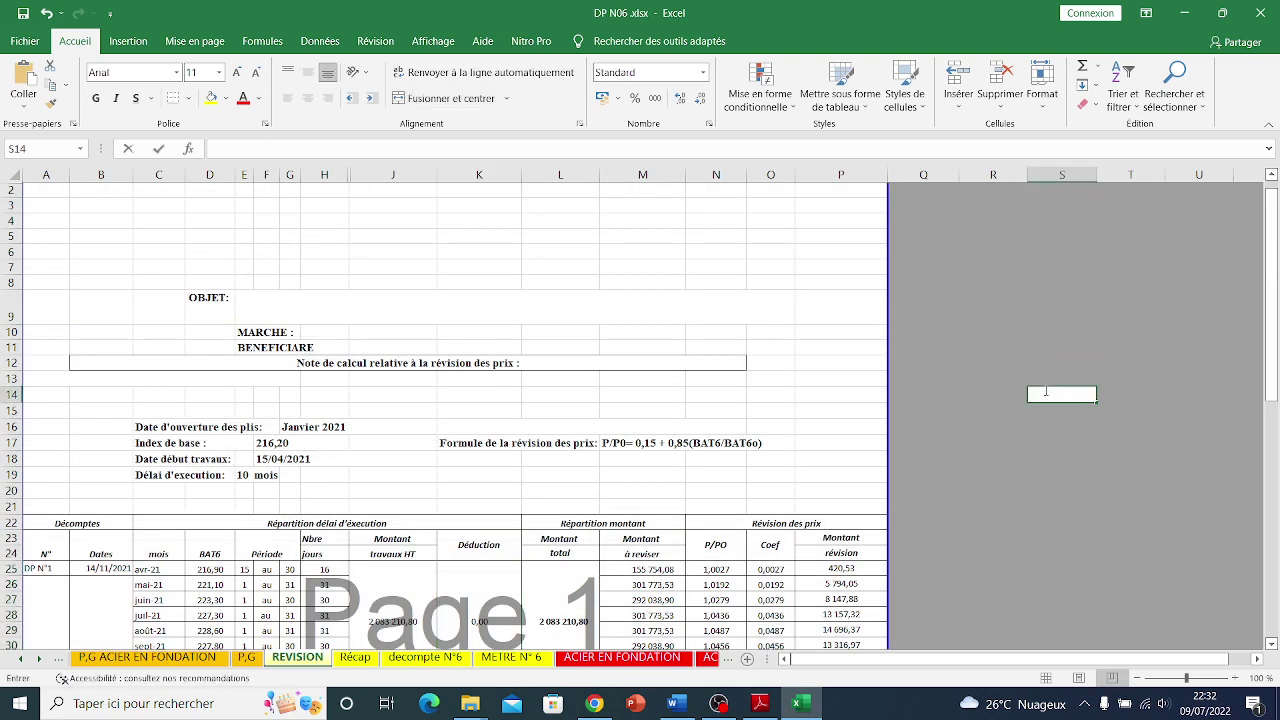
# - Copy the TOTAL GENERAL H.T amount from decompte N°6 and paste it as a value into cell S20 of the REVISION sheet
pyautogui.click(1047, 490)
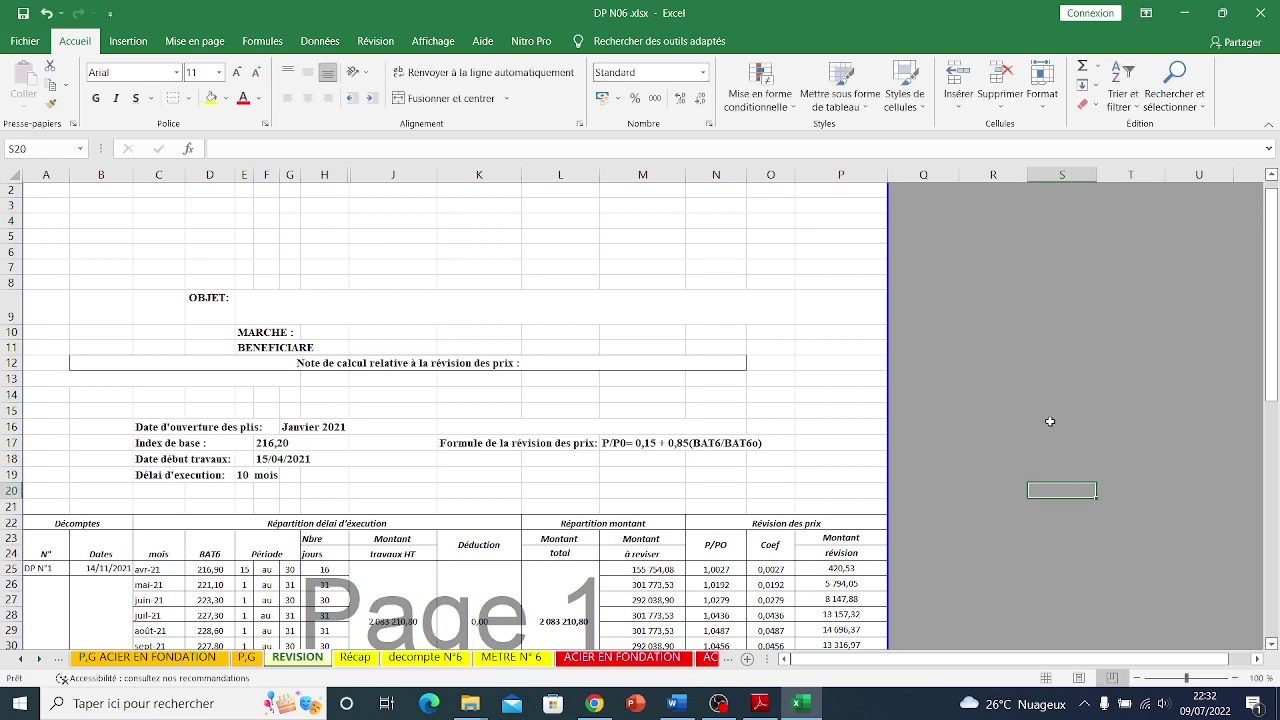
pyautogui.click(355, 658)
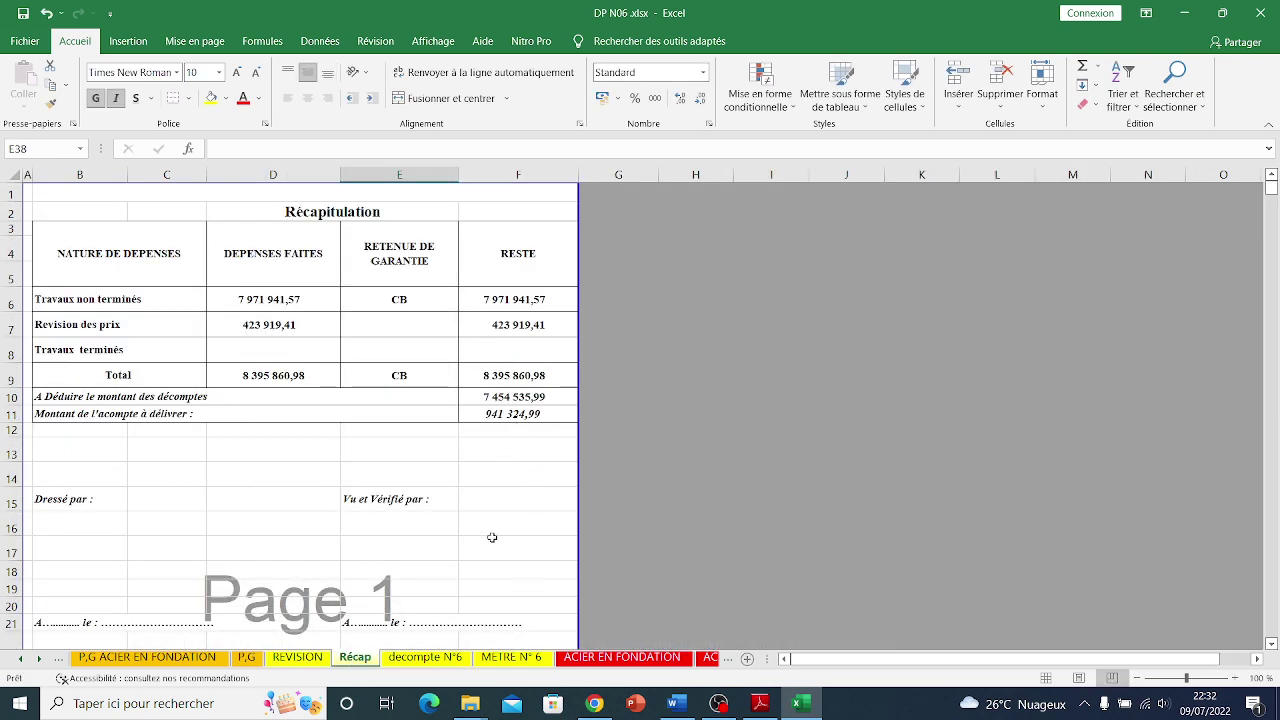
pyautogui.scroll(-7, 492, 538)
pyautogui.scroll(1, 492, 538)
pyautogui.hotkey('ctrl', 'pagedown')
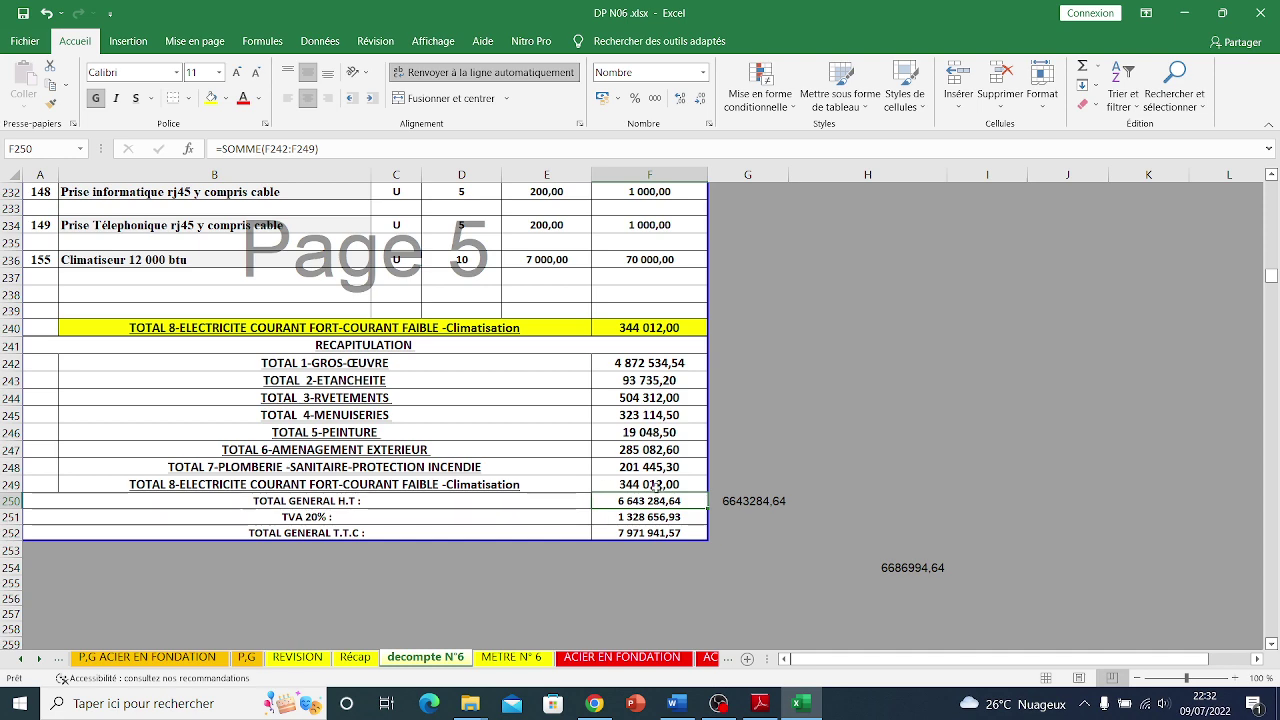
pyautogui.hotkey('ctrl', 'c')
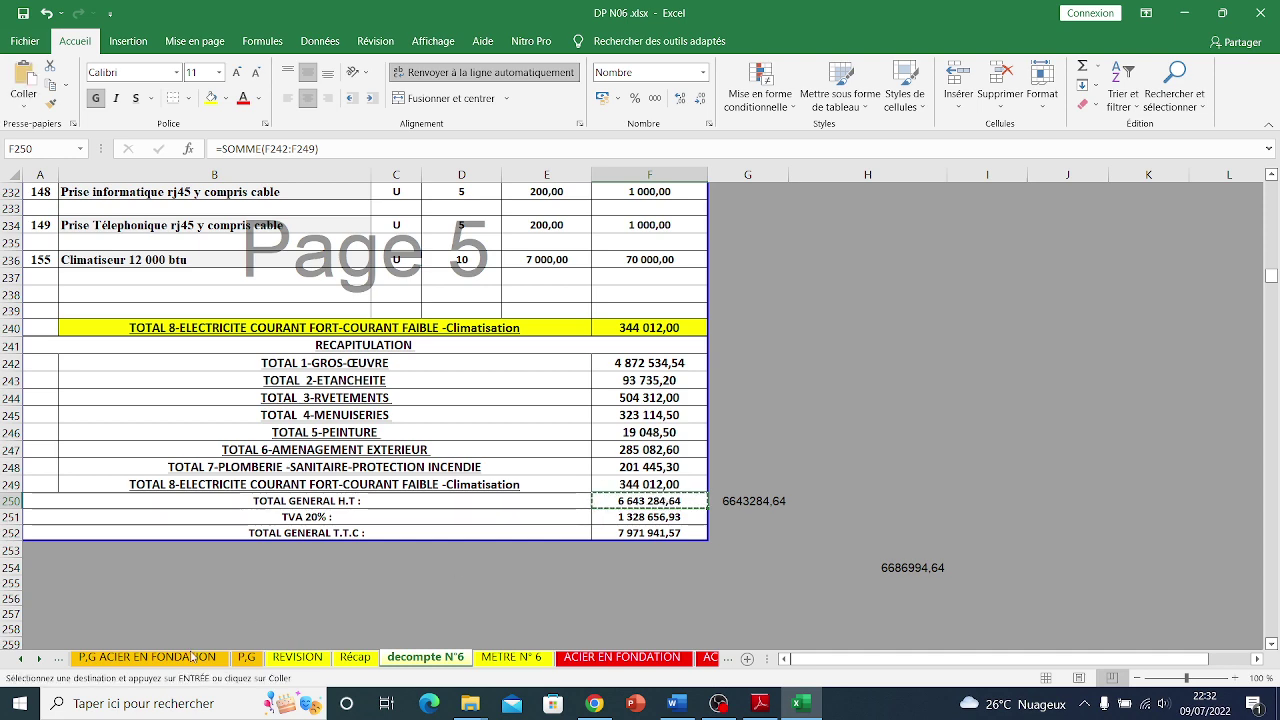
pyautogui.click(298, 658)
pyautogui.hotkey('ctrl', 'v')
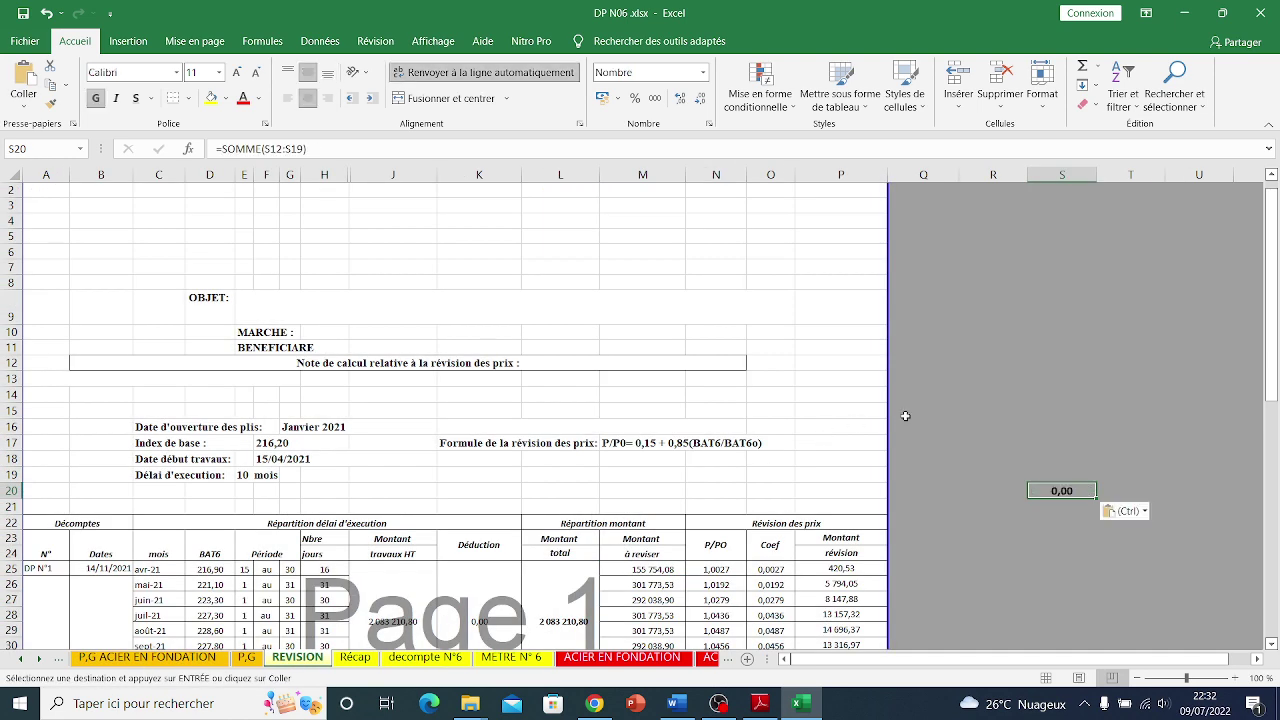
pyautogui.rightClick(1058, 491)
pyautogui.click(1118, 192)
pyautogui.click(1033, 457)
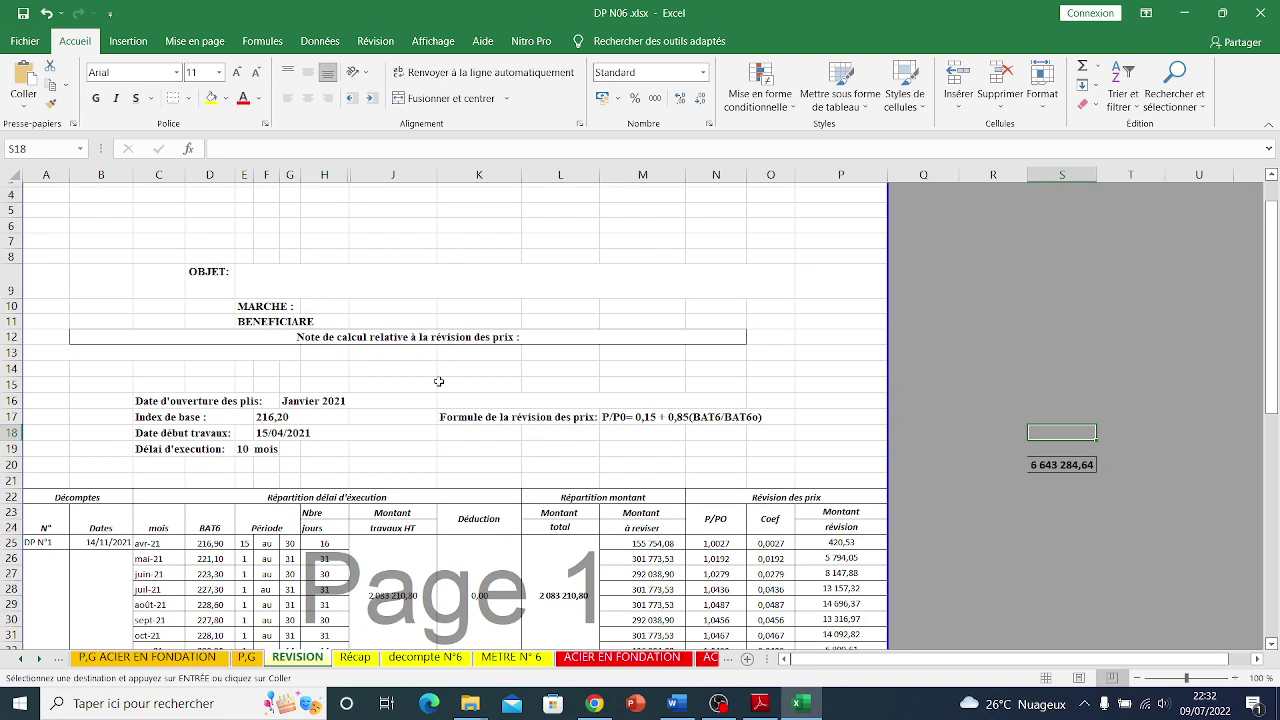
# - Examine the OBJET, MARCHE and BENEFICIARE header fields in rows 9 to 11 of the REVISION sheet
pyautogui.click(302, 287)
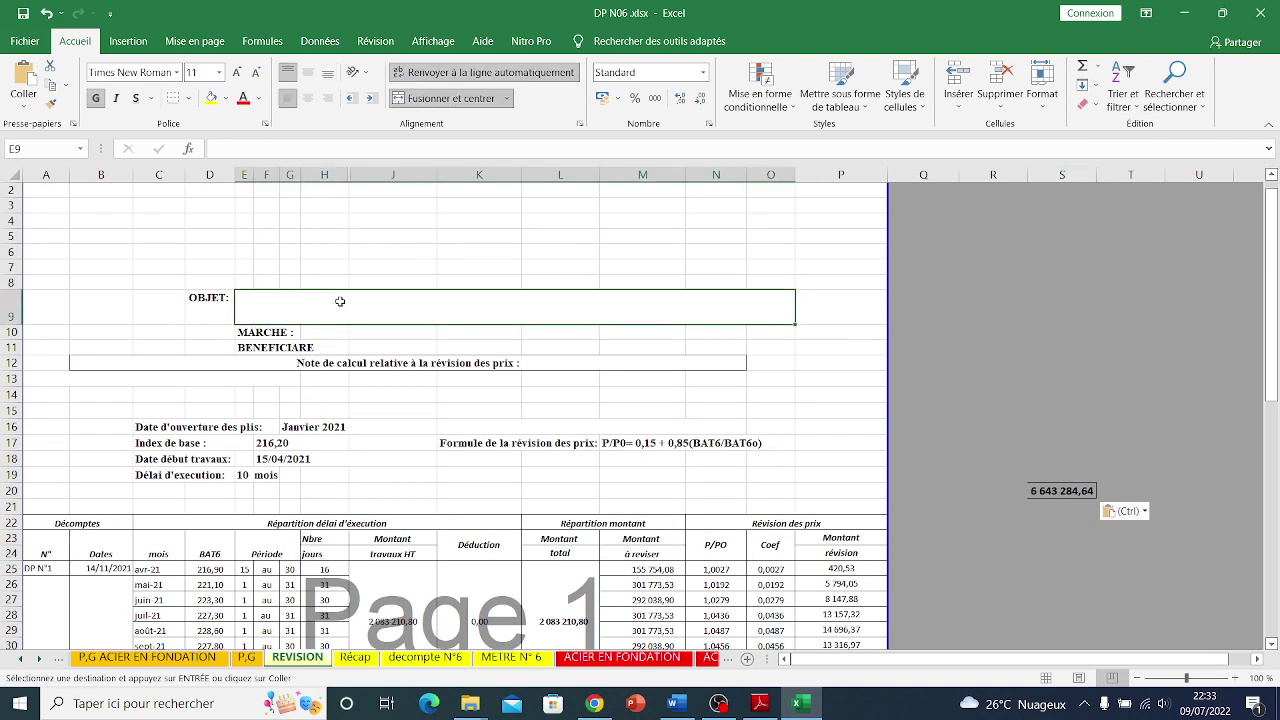
pyautogui.moveTo(316, 332); pyautogui.dragTo(614, 349)
pyautogui.click(488, 343)
pyautogui.click(395, 313)
pyautogui.scroll(-1, 437, 391)
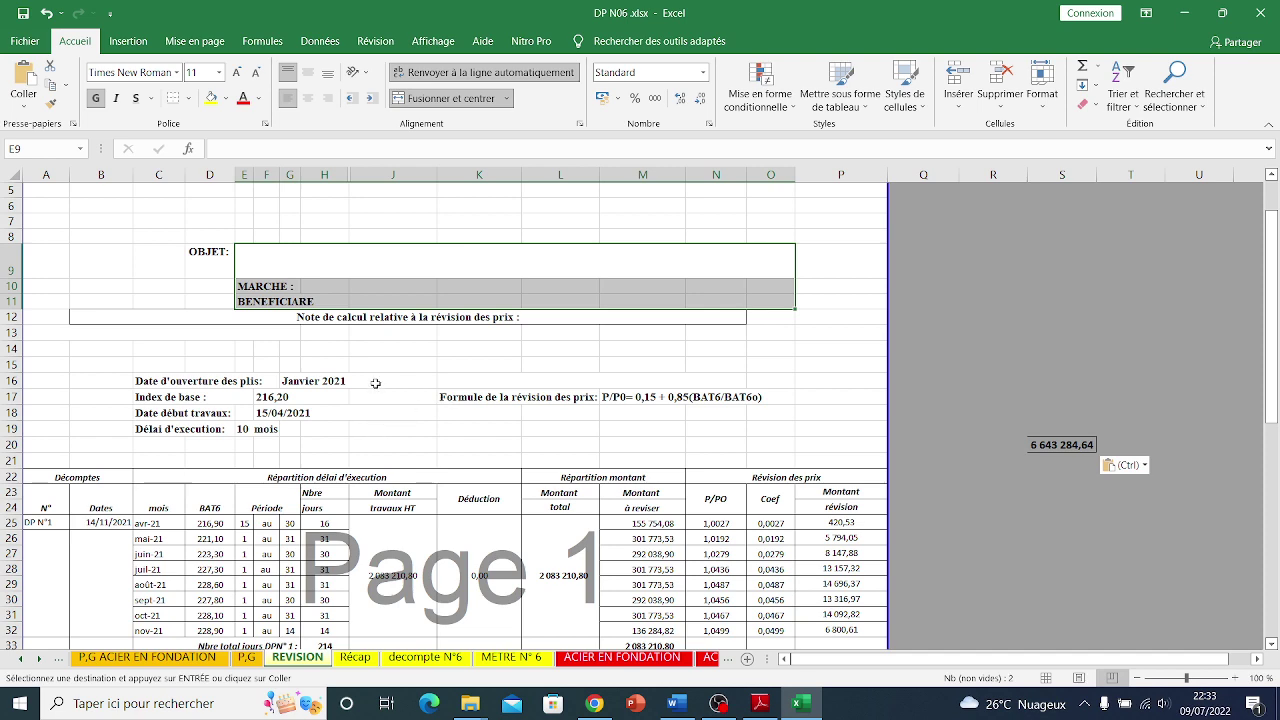
pyautogui.scroll(-1, 370, 383)
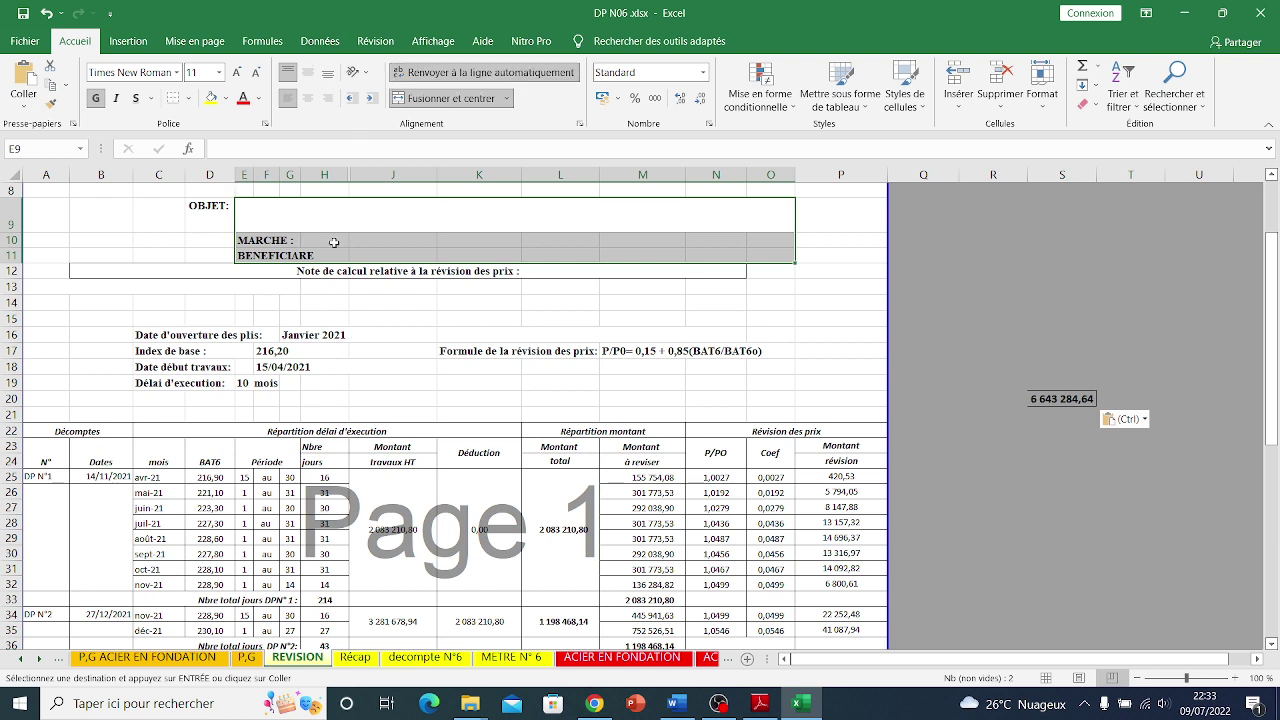
# - Highlight the Date d'ouverture des plis value in G16 of the REVISION sheet with a yellow fill
pyautogui.click(296, 331)
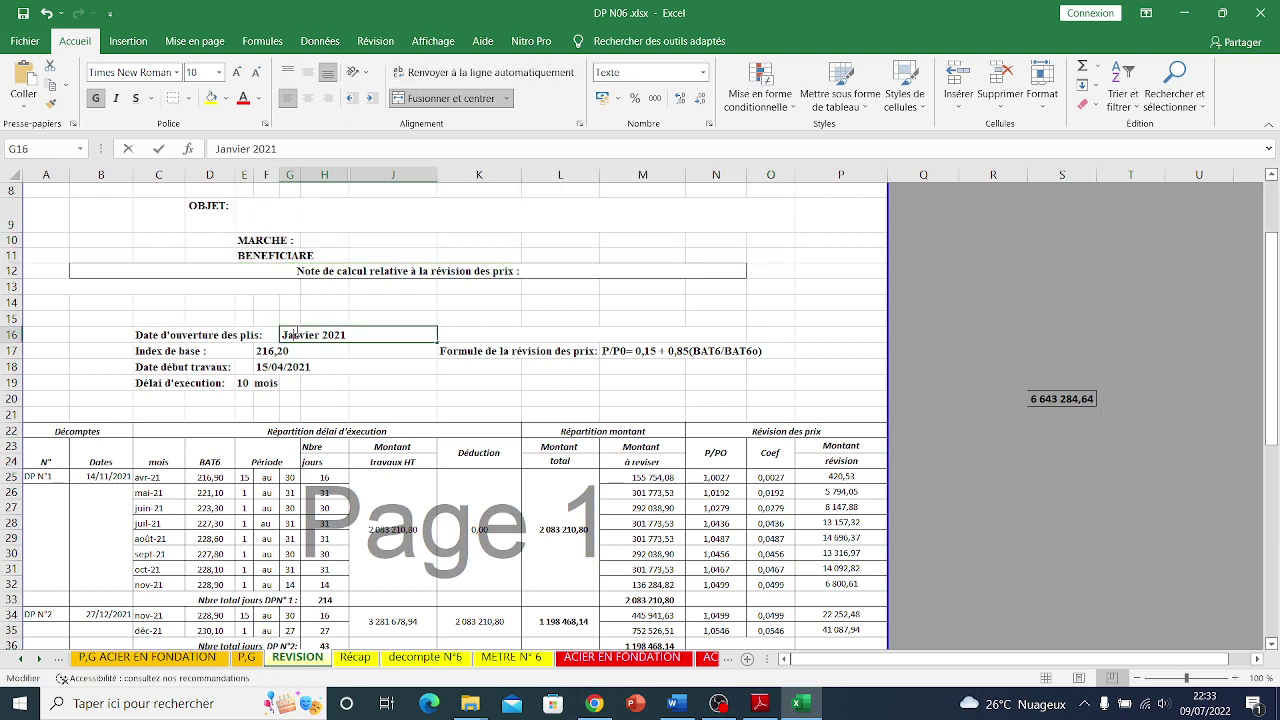
pyautogui.press('Escape')
pyautogui.press('Up')
pyautogui.press('Left')
pyautogui.press('Left')
pyautogui.press('Left')
pyautogui.click(300, 331)
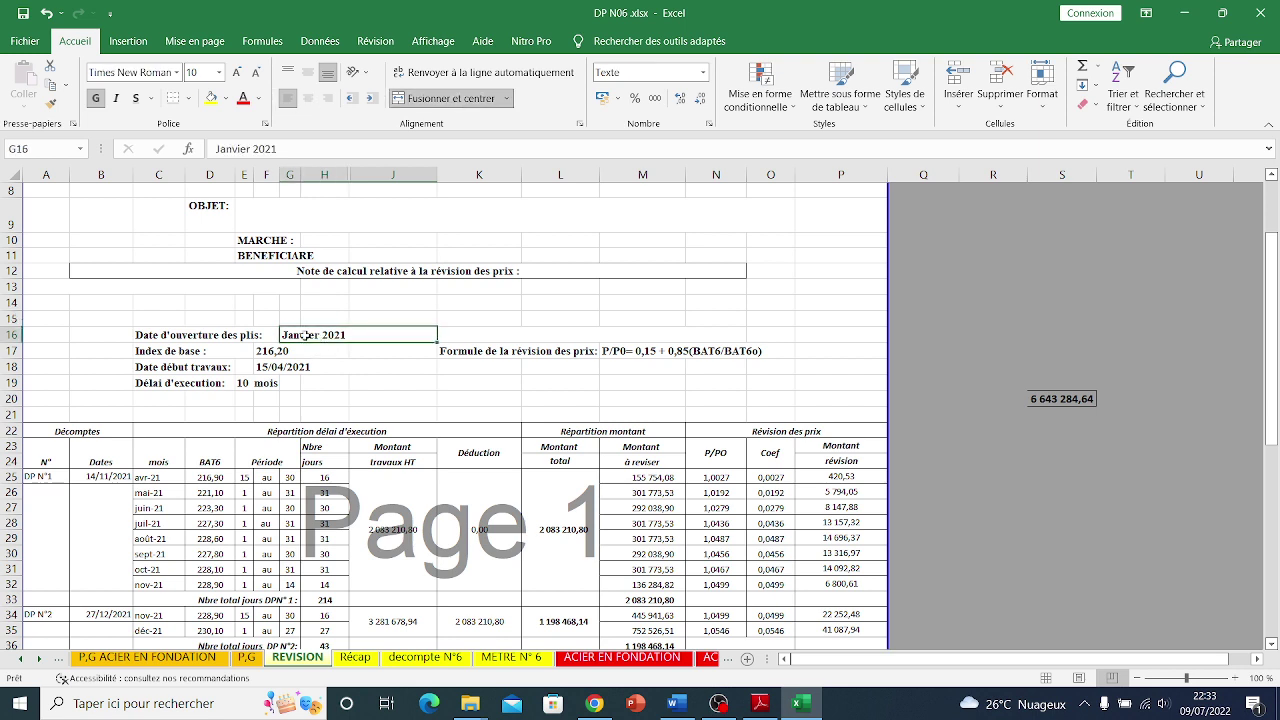
pyautogui.click(379, 317)
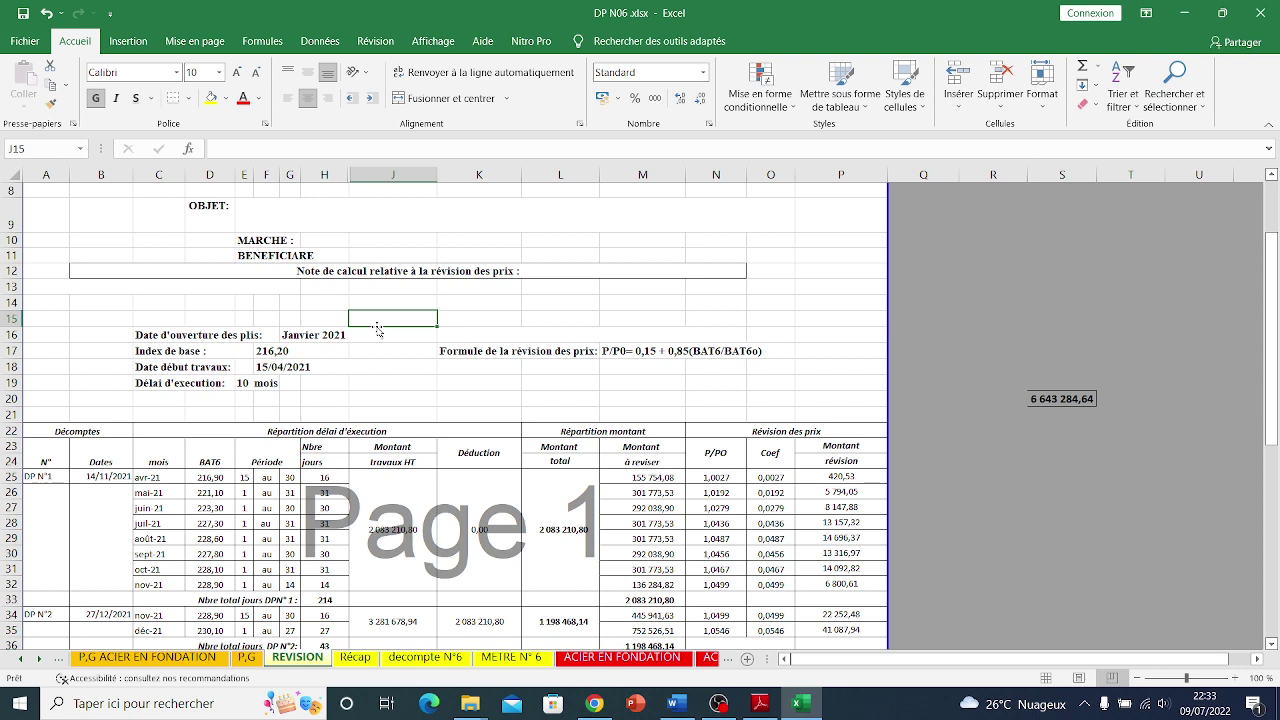
pyautogui.click(176, 335)
pyautogui.click(303, 336)
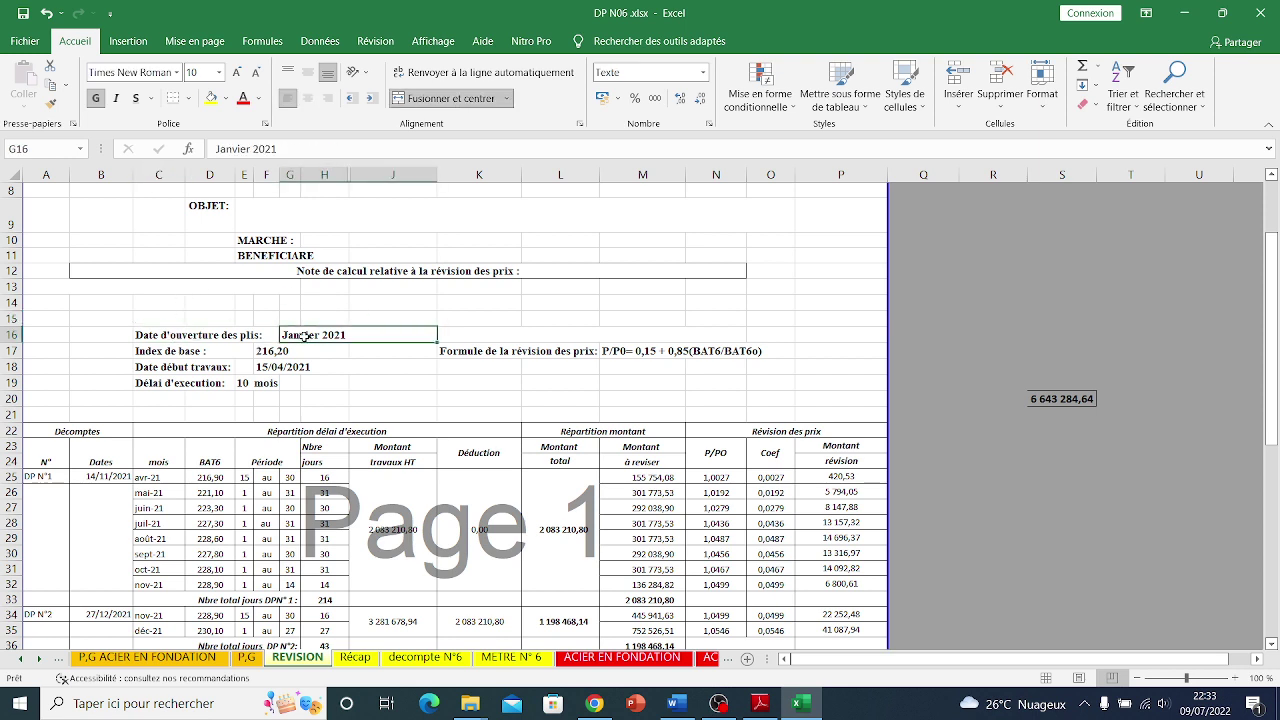
pyautogui.click(210, 97)
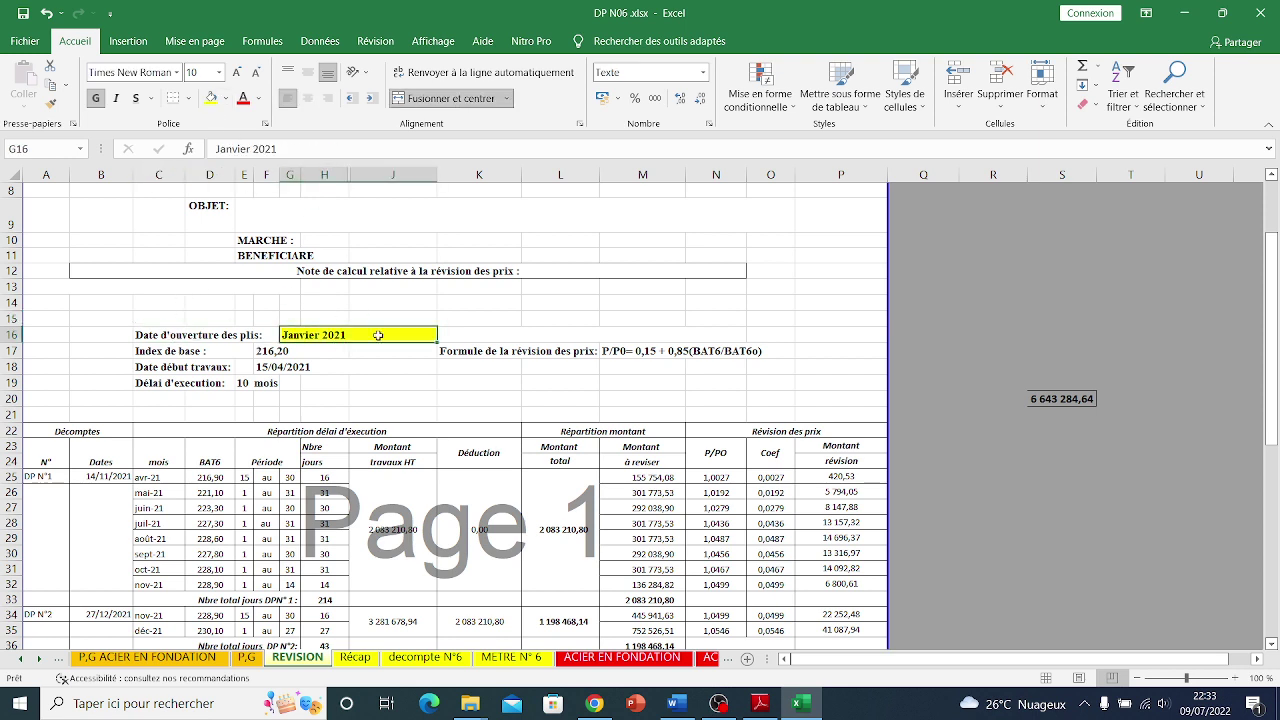
# - Examine the Index de base label in row 17 and its value in F17
pyautogui.click(263, 352)
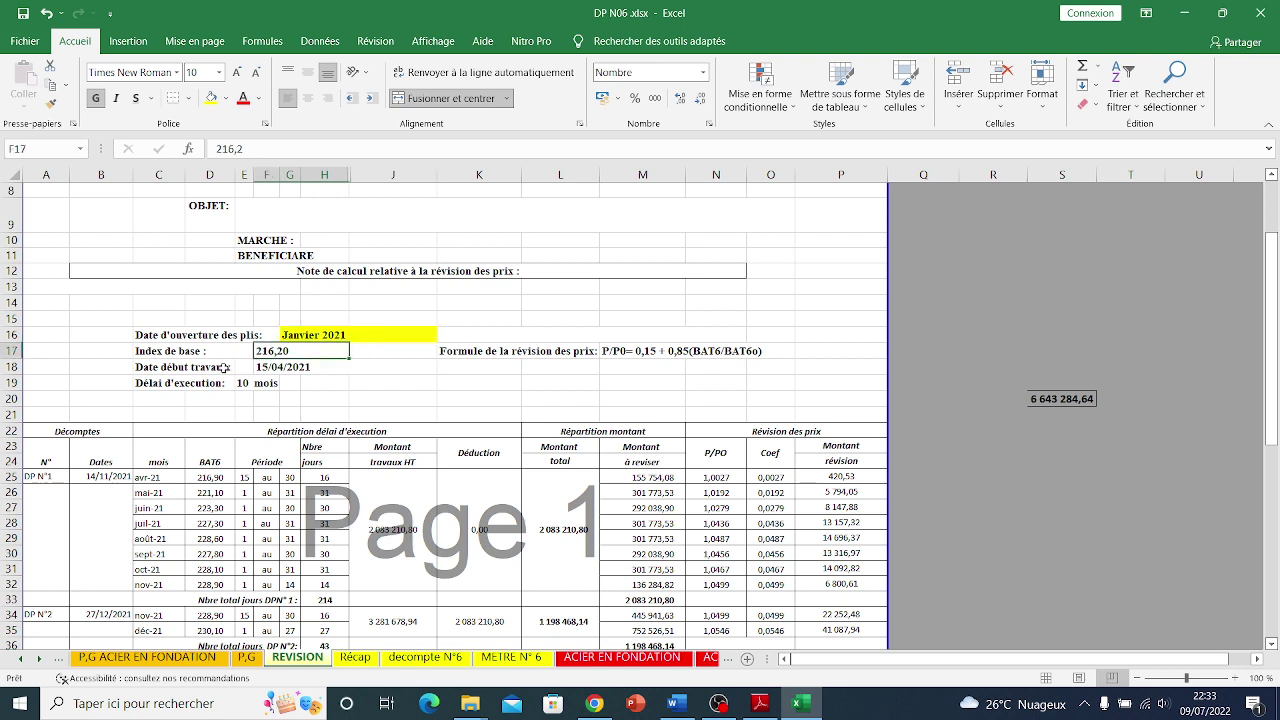
pyautogui.click(207, 350)
pyautogui.click(280, 352)
# - Switch to Chrome and follow the BAT6 formula link in the price revision article to the ministry's indexation scales page, checking its barème links
pyautogui.click(601, 706)
pyautogui.click(424, 13)
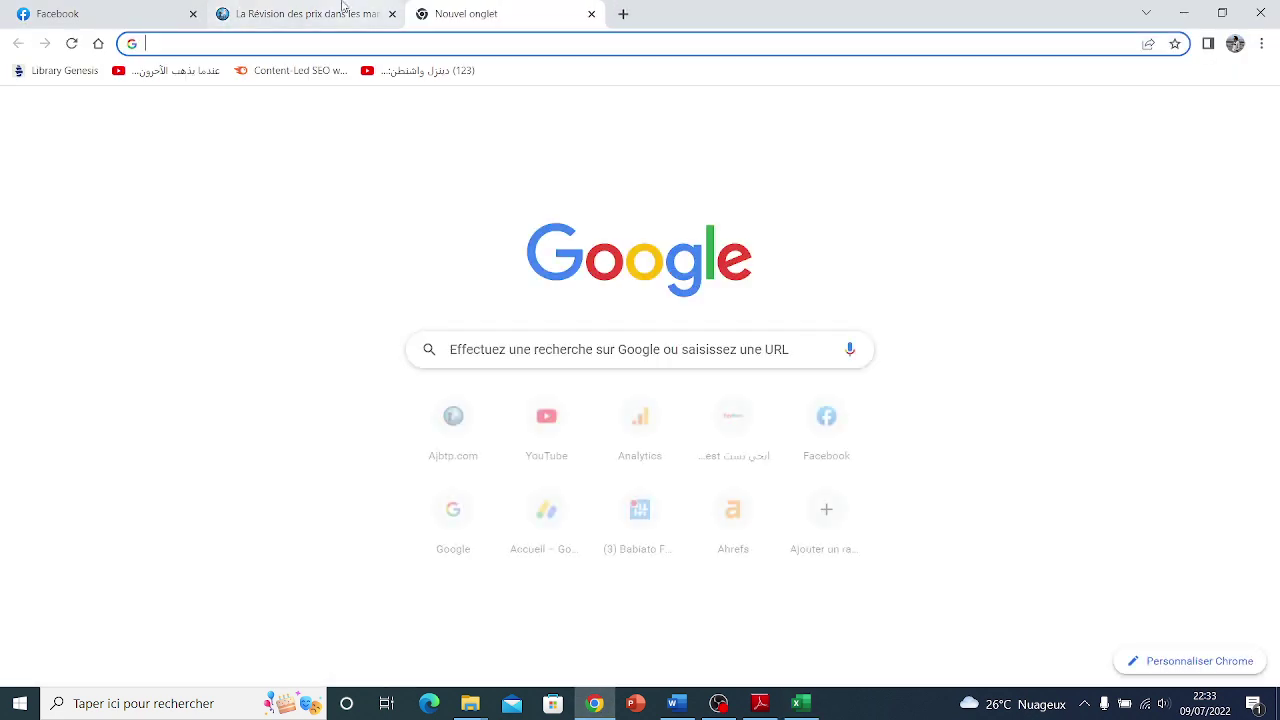
pyautogui.click(320, 12)
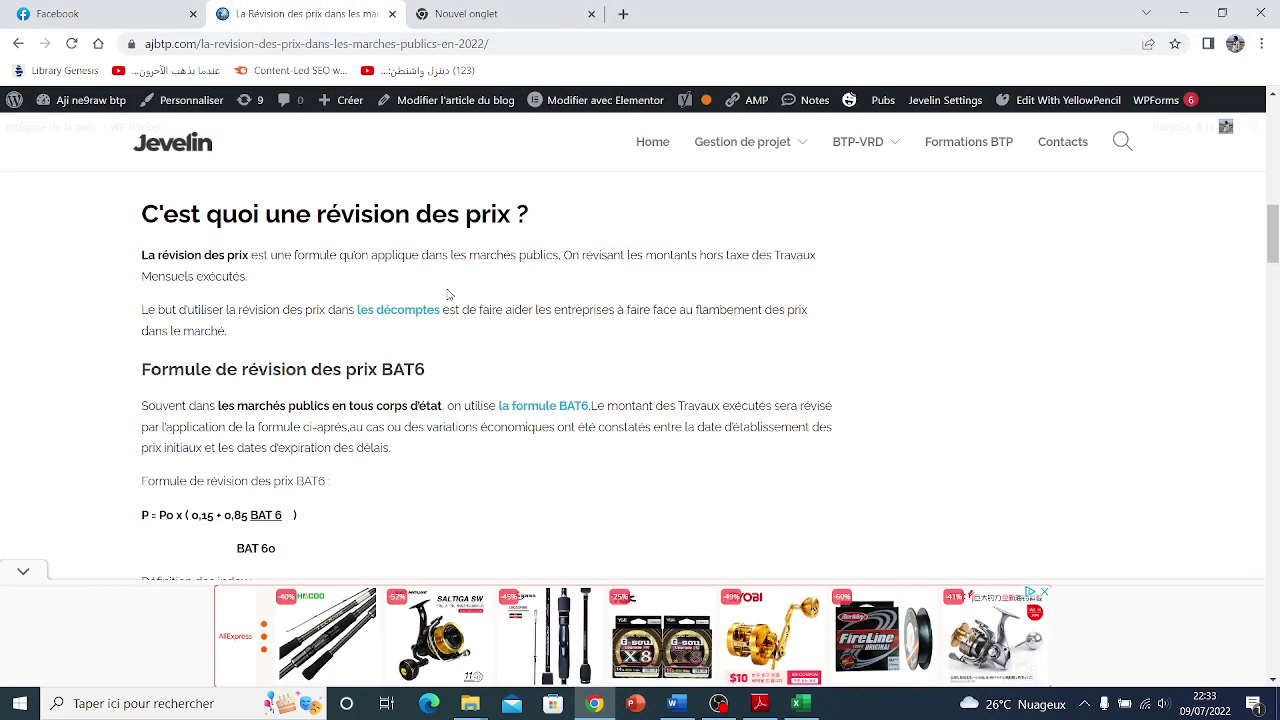
pyautogui.click(523, 407)
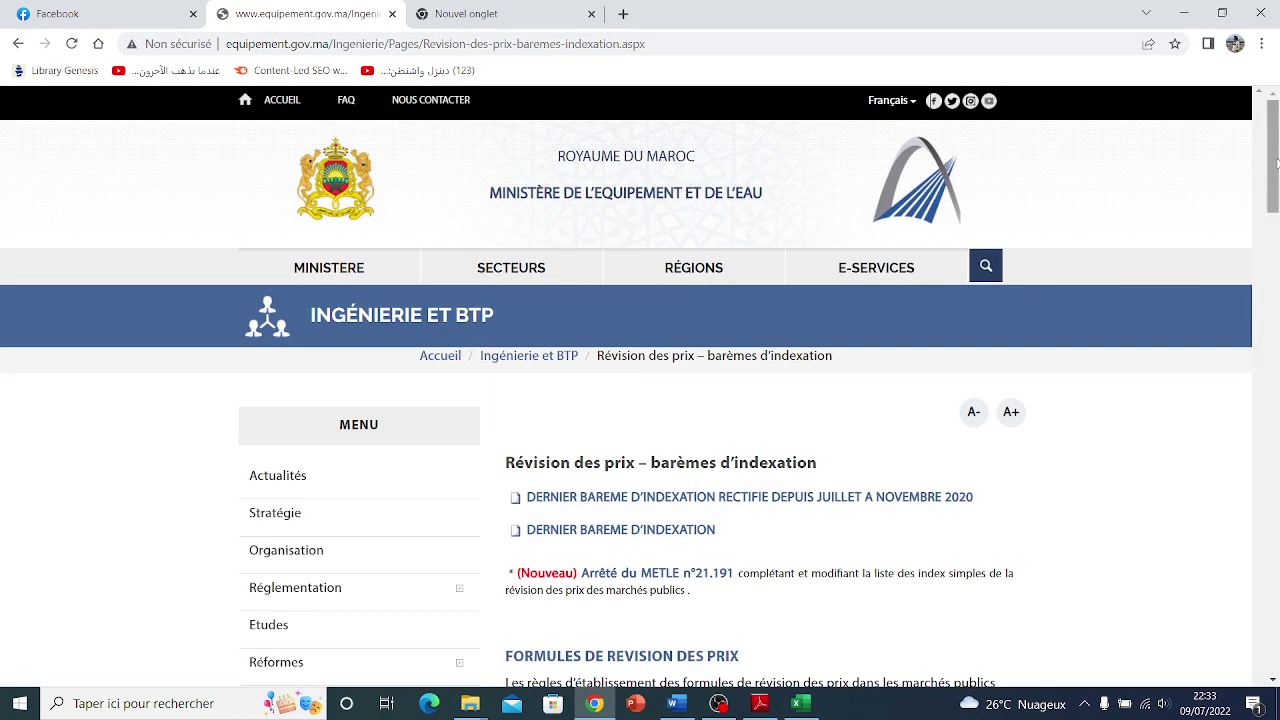
pyautogui.scroll(-2, 1276, 163)
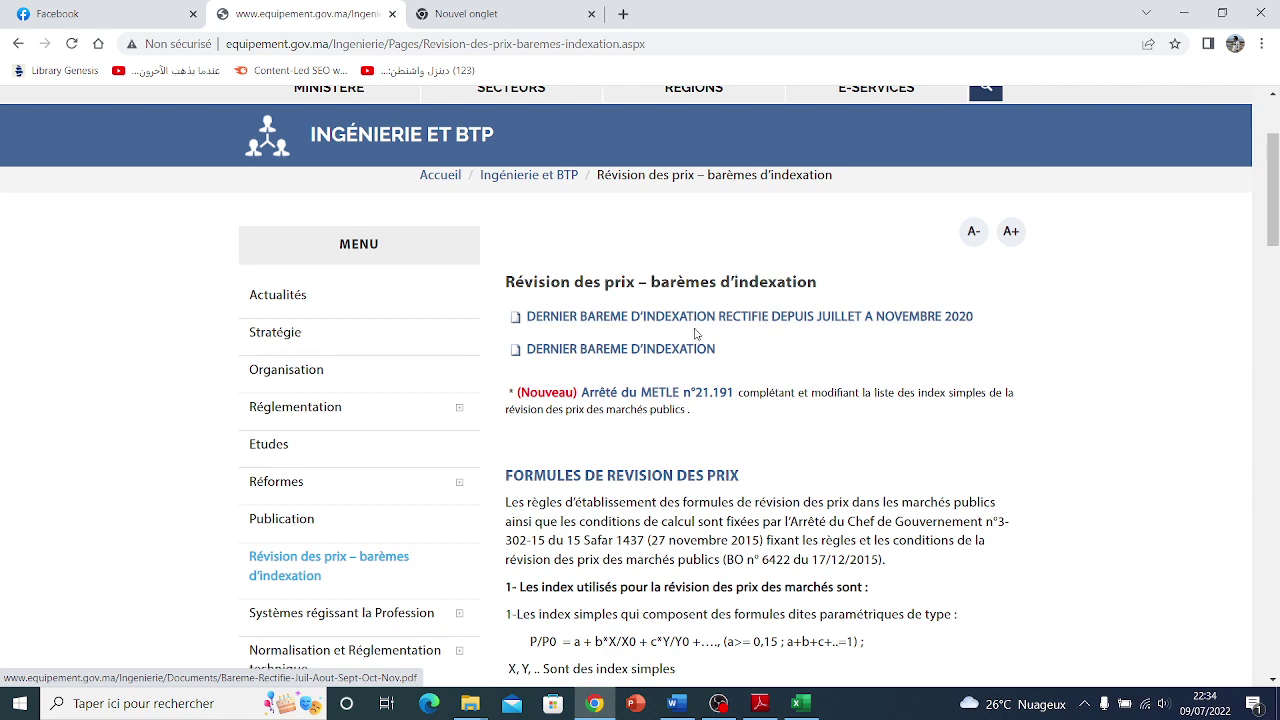
# - Return to the Excel workbook and review the bid opening date, base index and execution period in the REVISION sheet
pyautogui.click(594, 703)
pyautogui.click(430, 400)
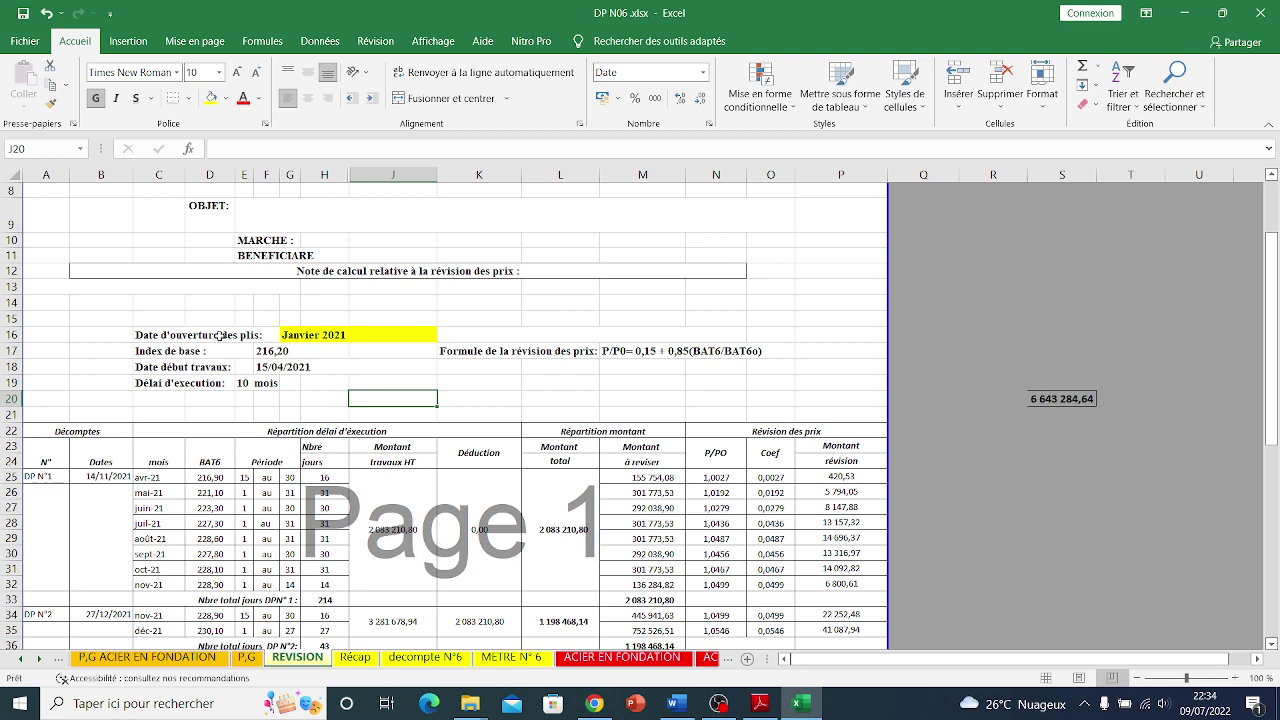
pyautogui.click(184, 336)
pyautogui.click(334, 334)
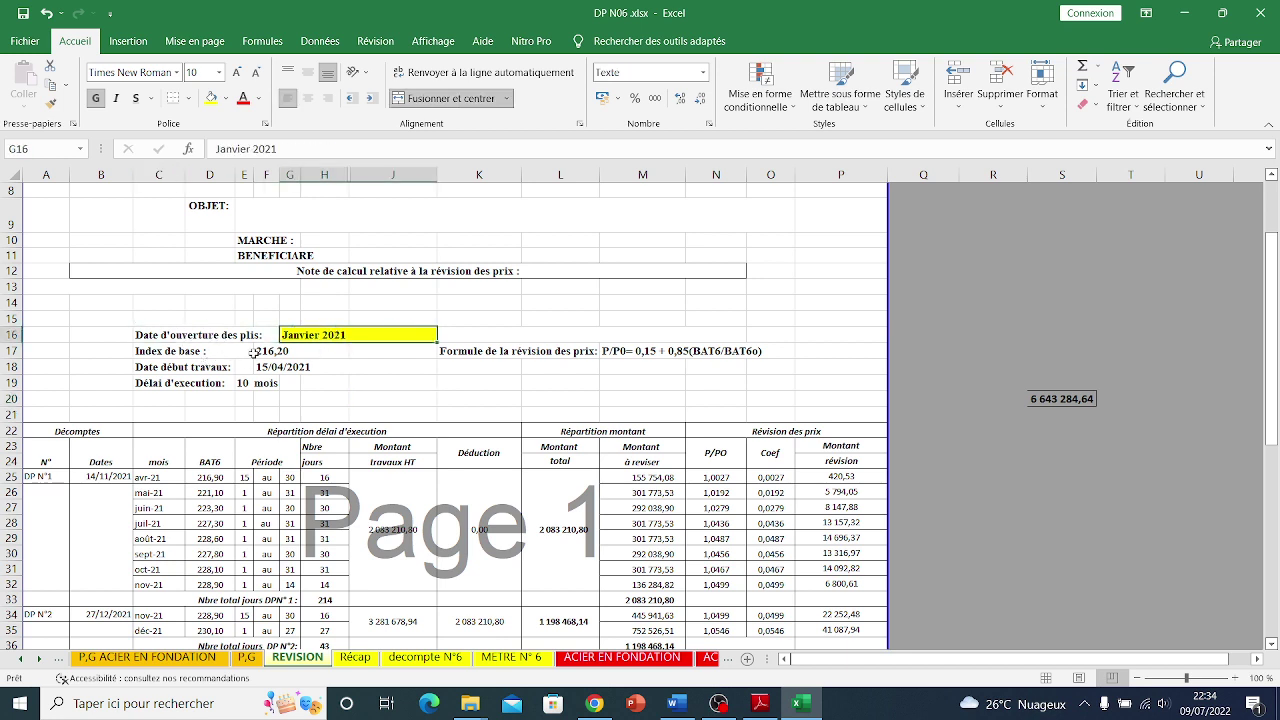
pyautogui.click(254, 353)
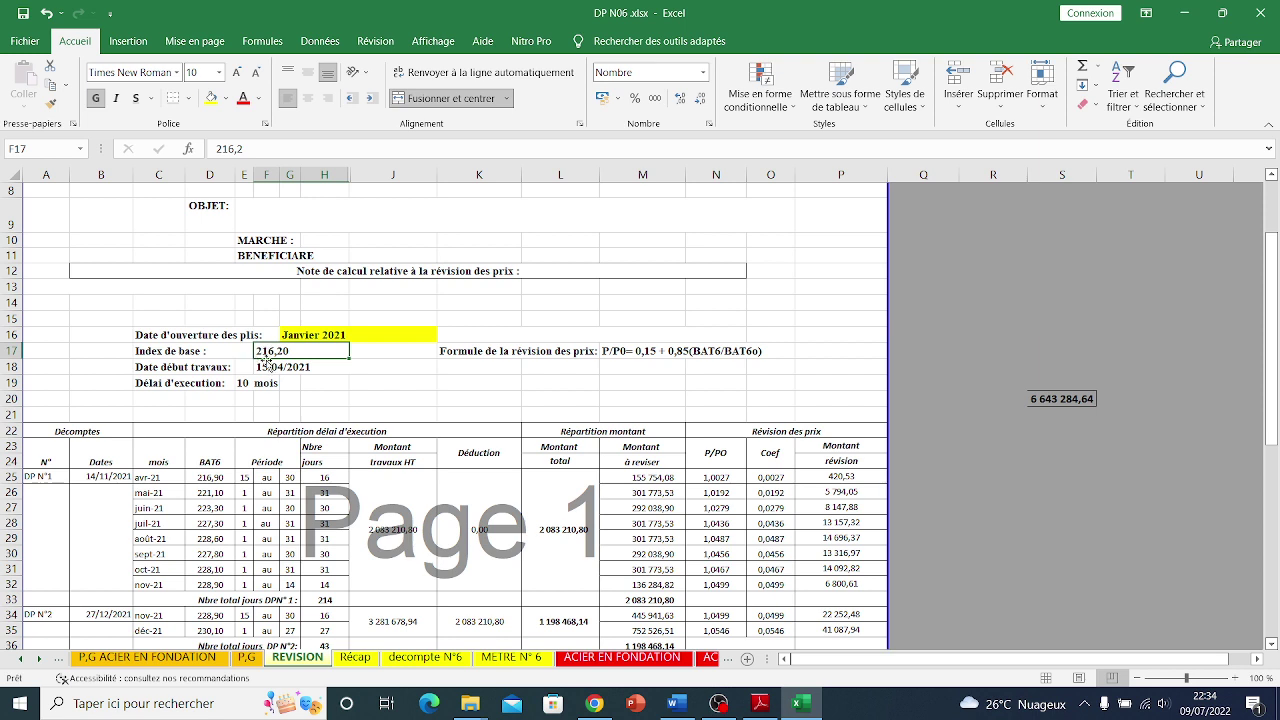
pyautogui.click(242, 385)
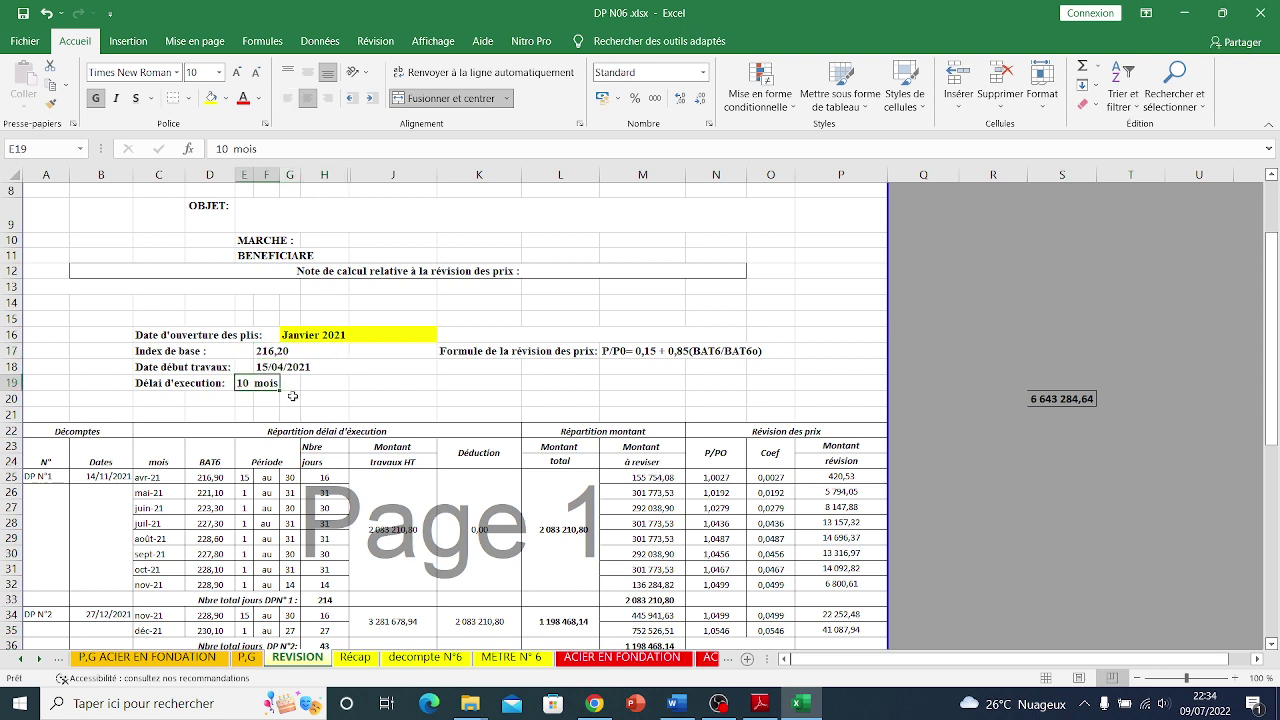
# - Examine the price revision formula in M17 and glance over the revision table below it
pyautogui.click(549, 352)
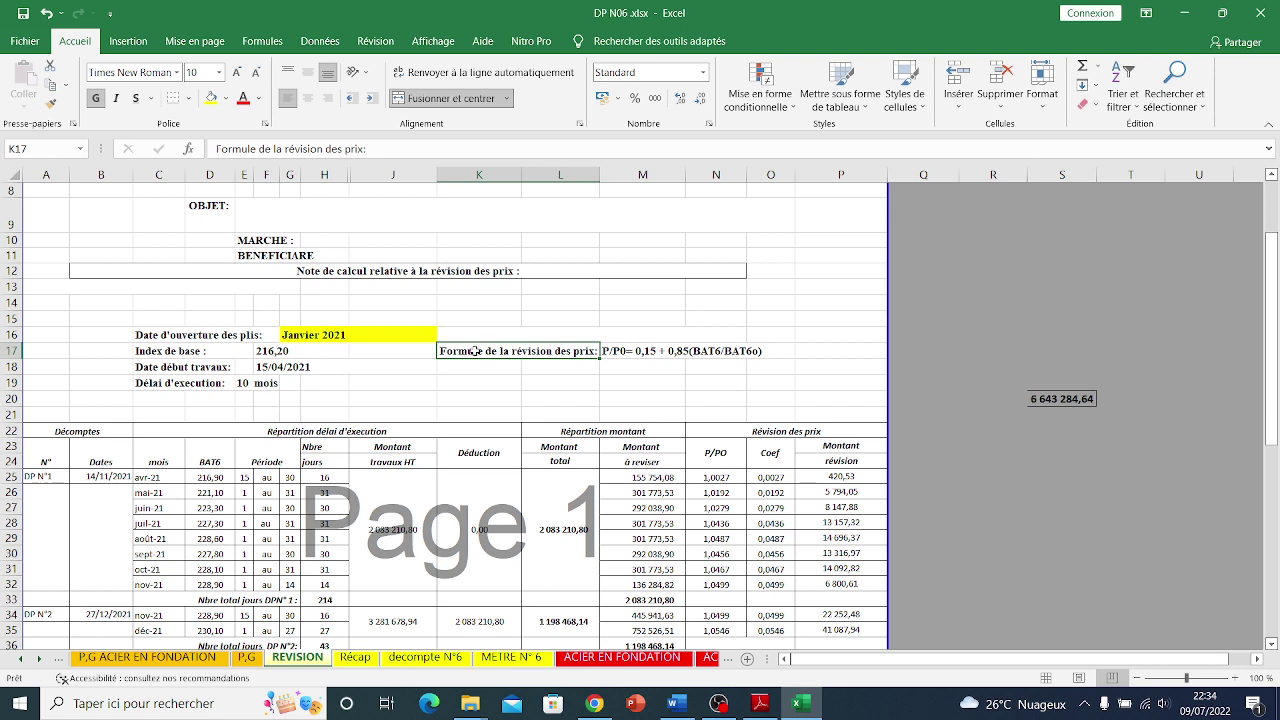
pyautogui.click(627, 352)
pyautogui.doubleClick(627, 352)
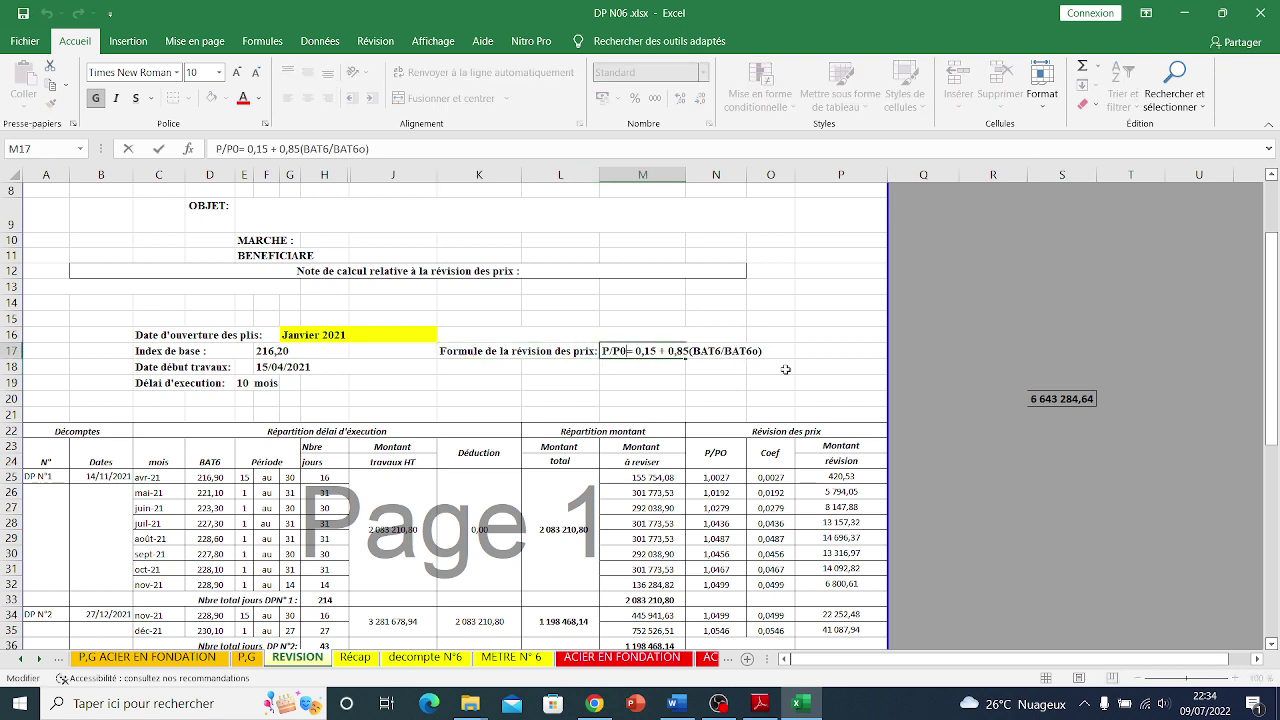
pyautogui.click(740, 383)
pyautogui.scroll(-6, 378, 505)
pyautogui.scroll(7, 360, 440)
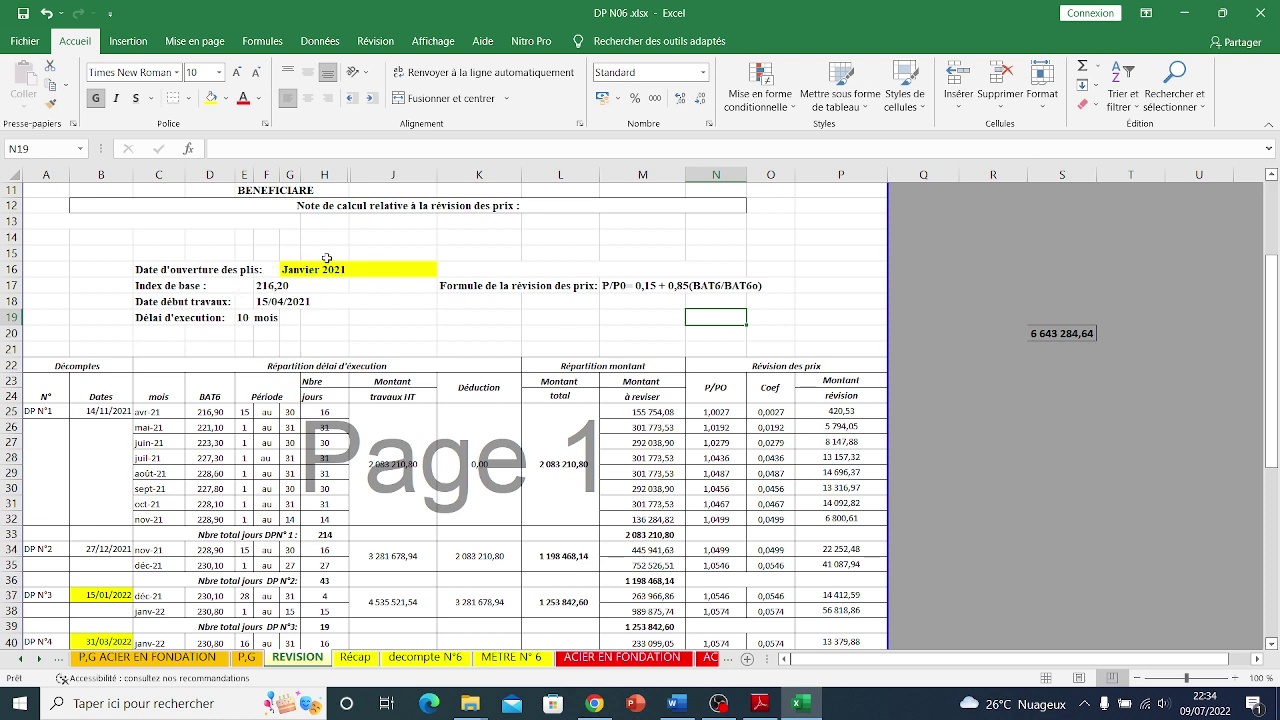
# - Review the Date d'ouverture des plis in G16 and the Date début travaux in F18
pyautogui.click(225, 271)
pyautogui.click(327, 270)
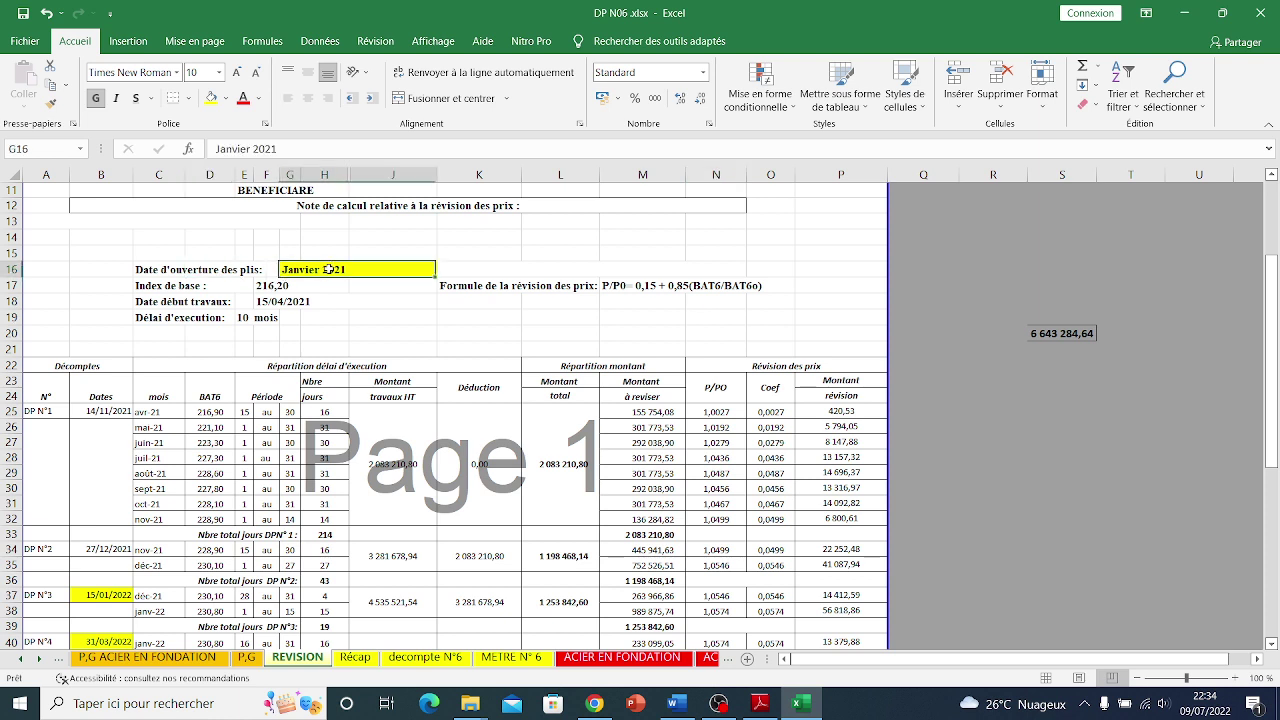
pyautogui.click(226, 304)
pyautogui.click(276, 302)
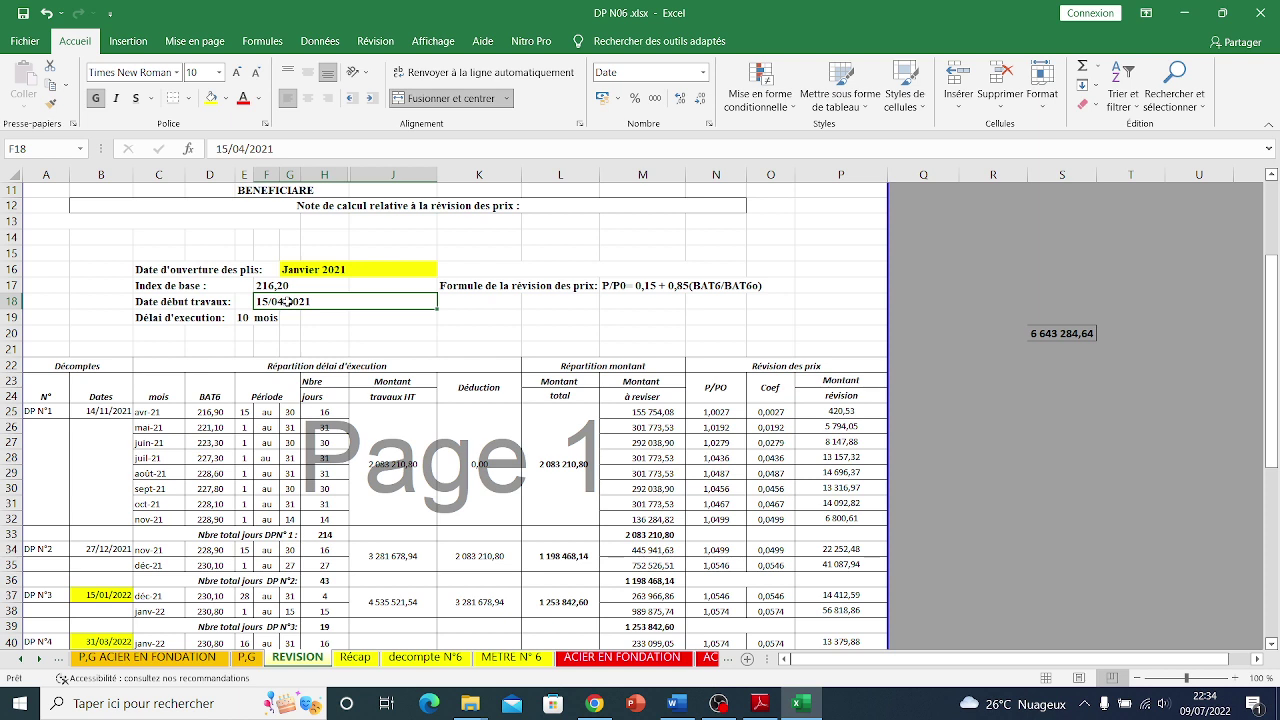
# - Check the DP N°1 entry in A25 and compare its date in B25 with the works start date in F18
pyautogui.click(52, 429)
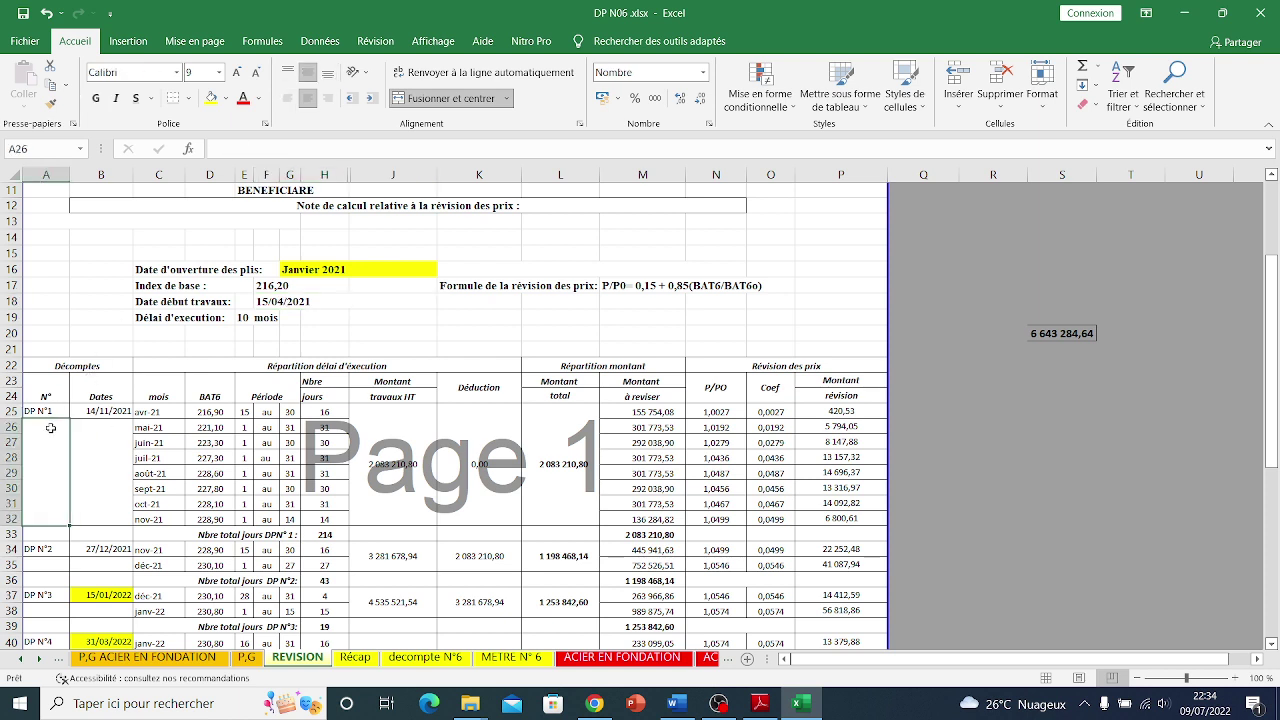
pyautogui.click(38, 412)
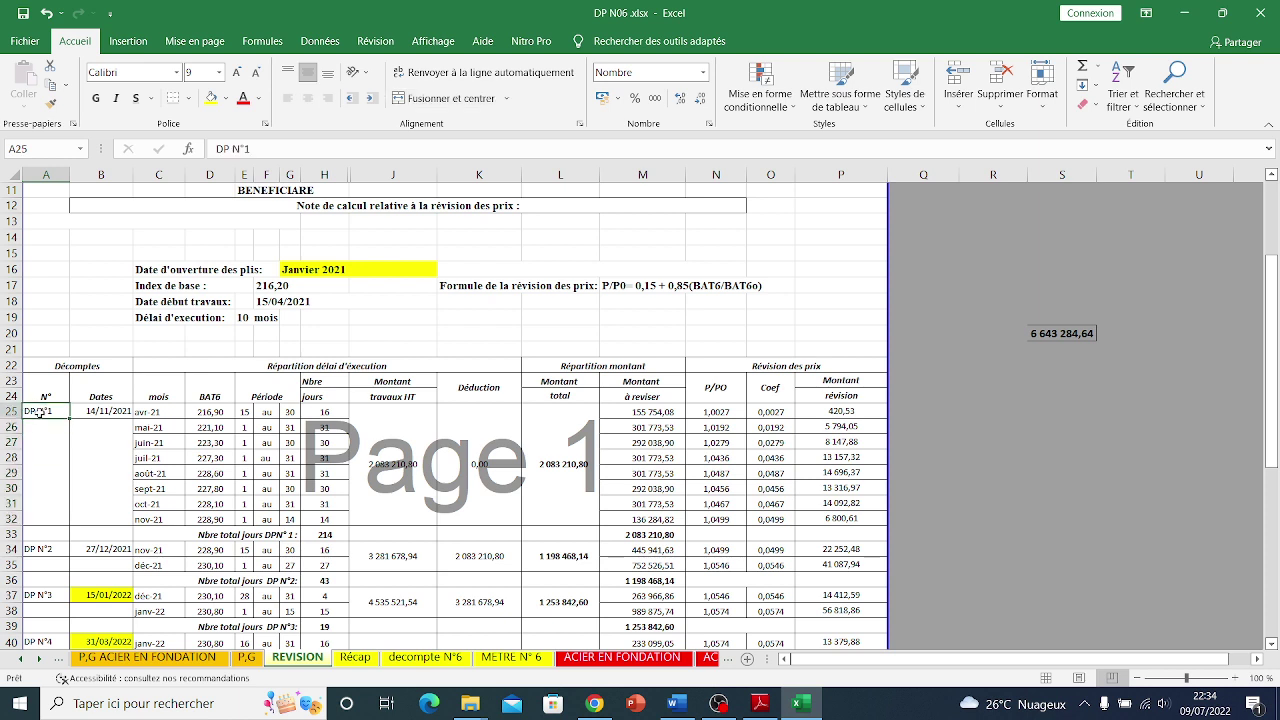
pyautogui.click(95, 411)
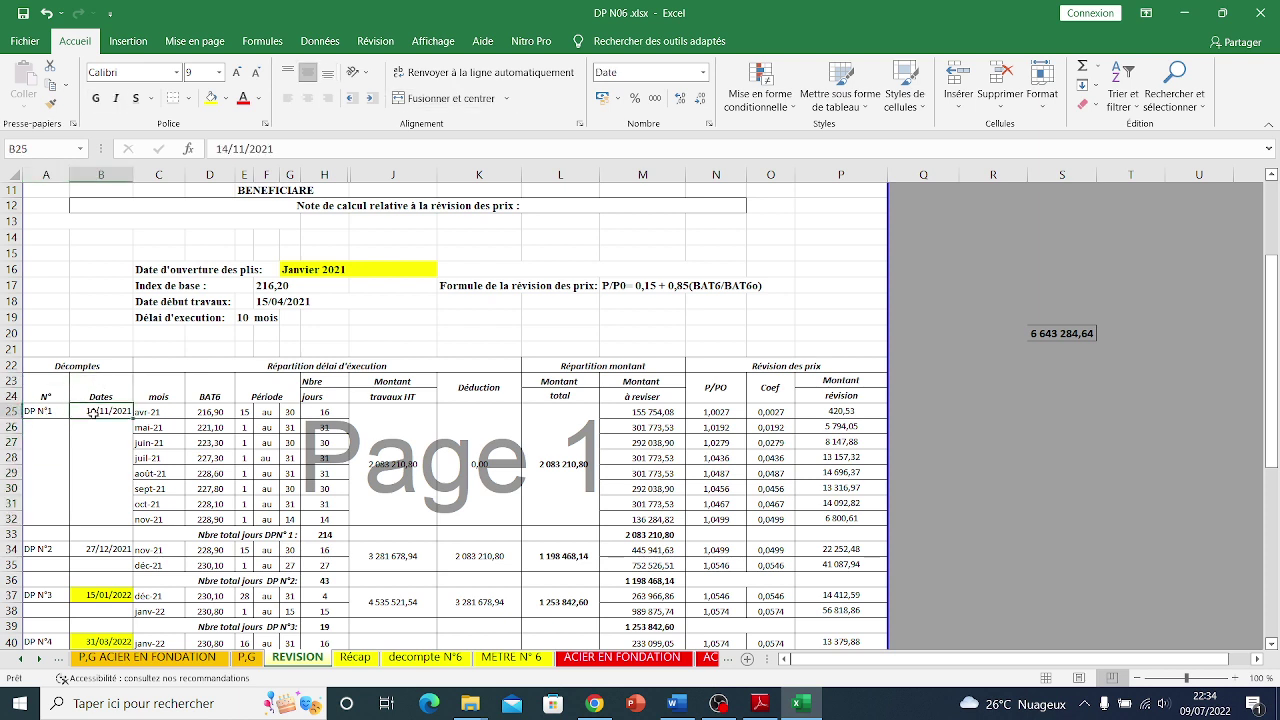
pyautogui.click(288, 301)
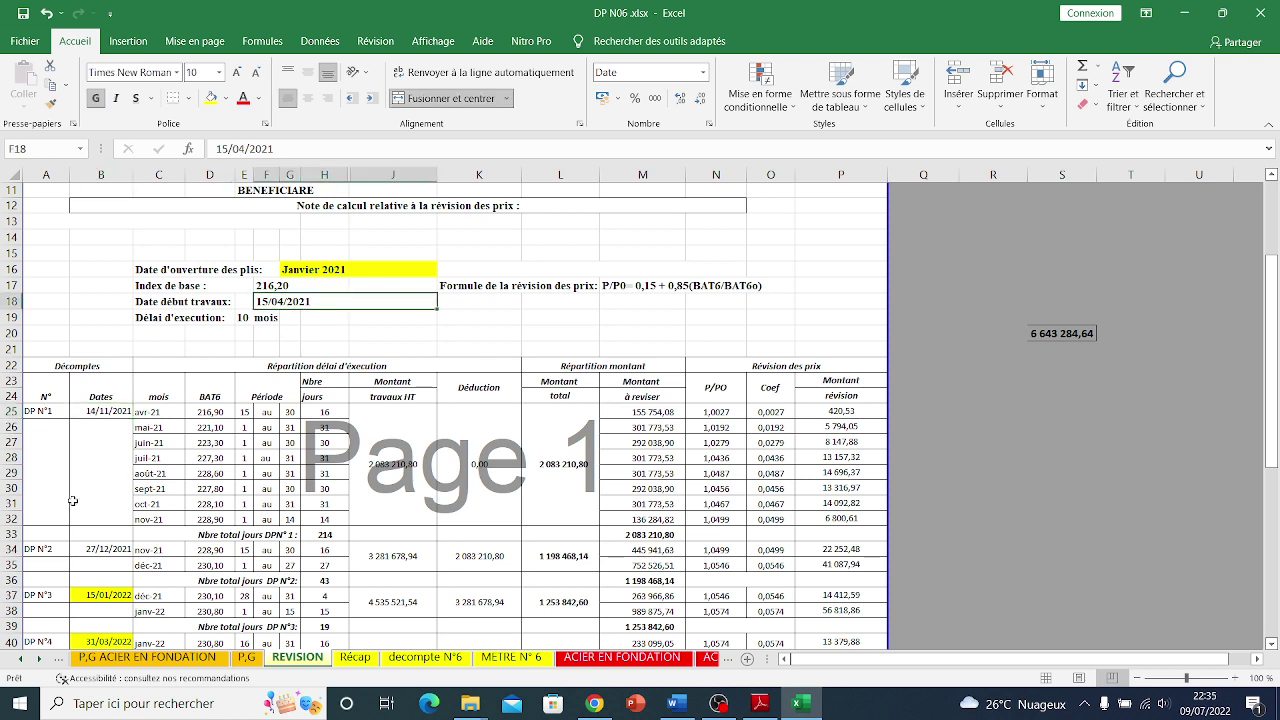
pyautogui.doubleClick(93, 411)
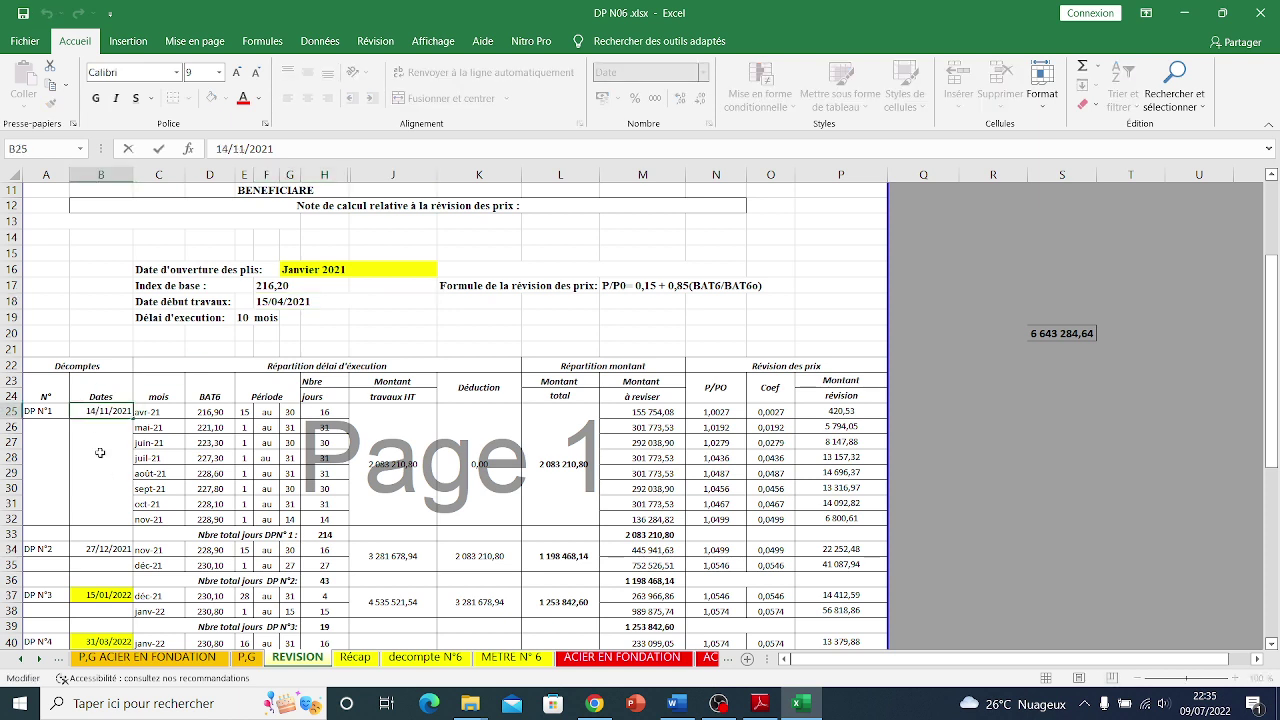
pyautogui.click(100, 453)
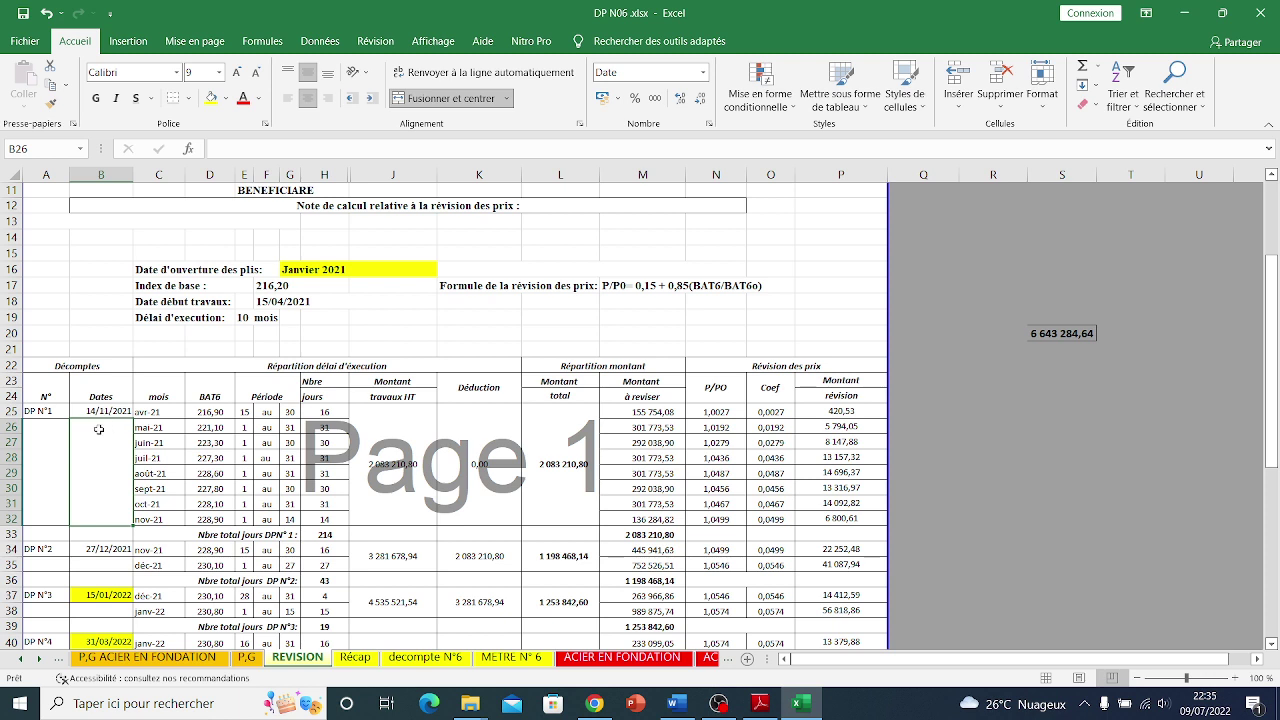
pyautogui.click(96, 412)
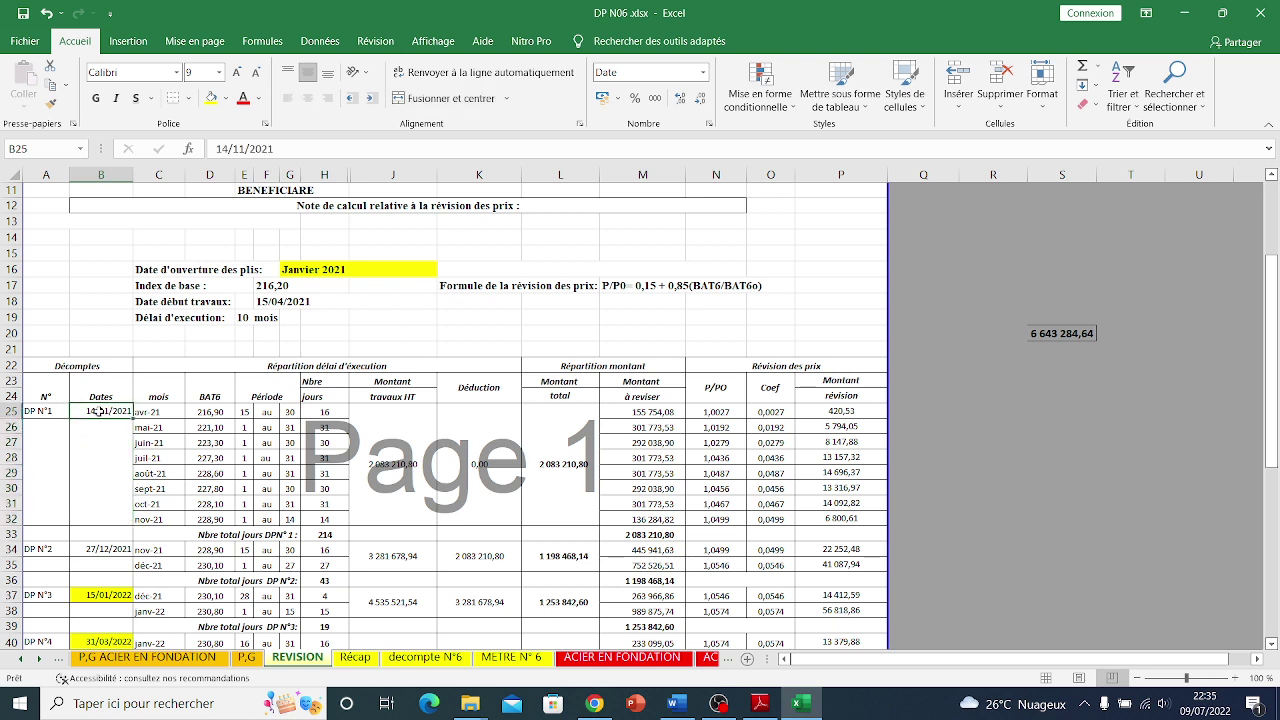
# - Compare the DP N°1 month rows from avr-21 to nov-21 with the works start date in F18 and the décompte date in B25
pyautogui.moveTo(167, 412); pyautogui.dragTo(298, 520)
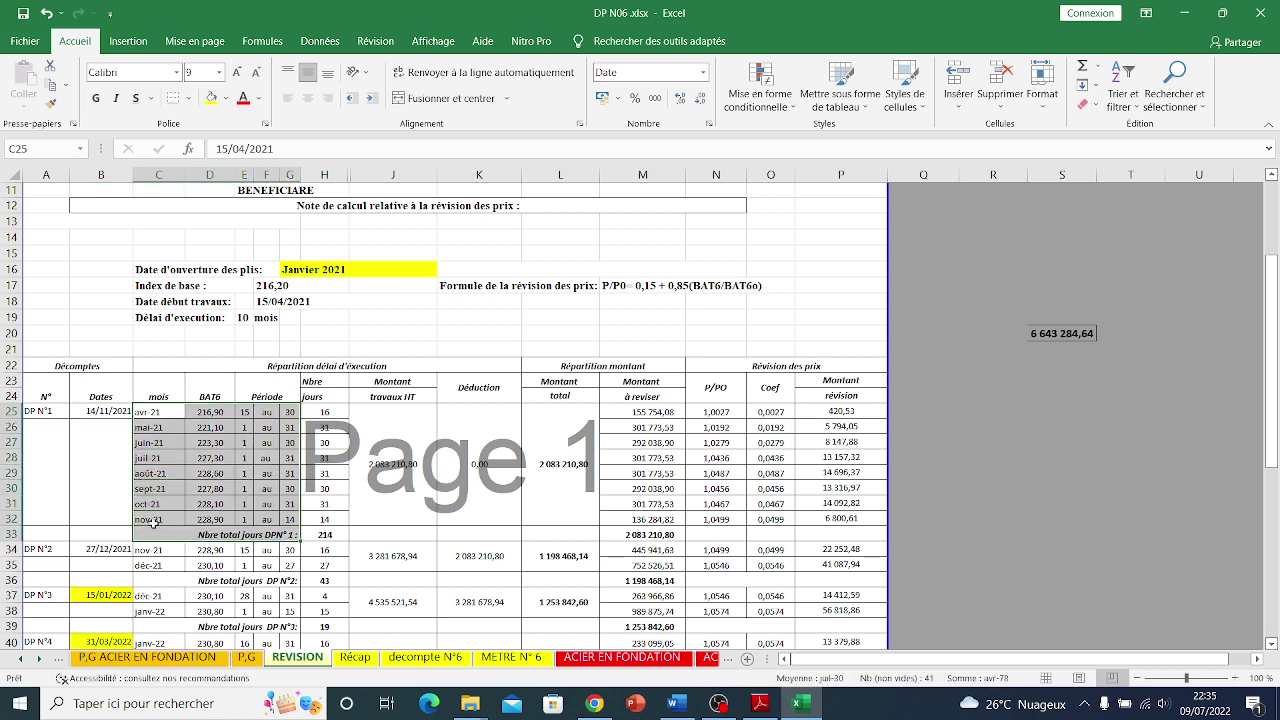
pyautogui.click(162, 411)
pyautogui.click(280, 300)
pyautogui.click(184, 304)
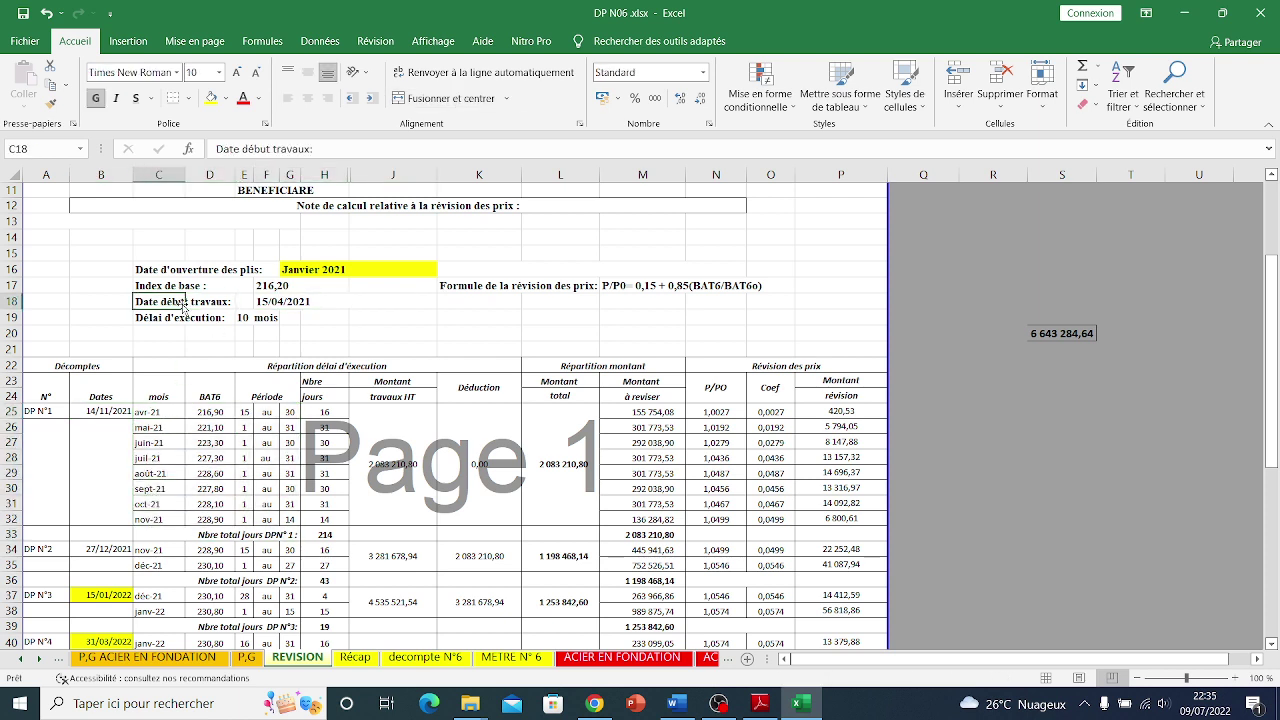
pyautogui.click(283, 300)
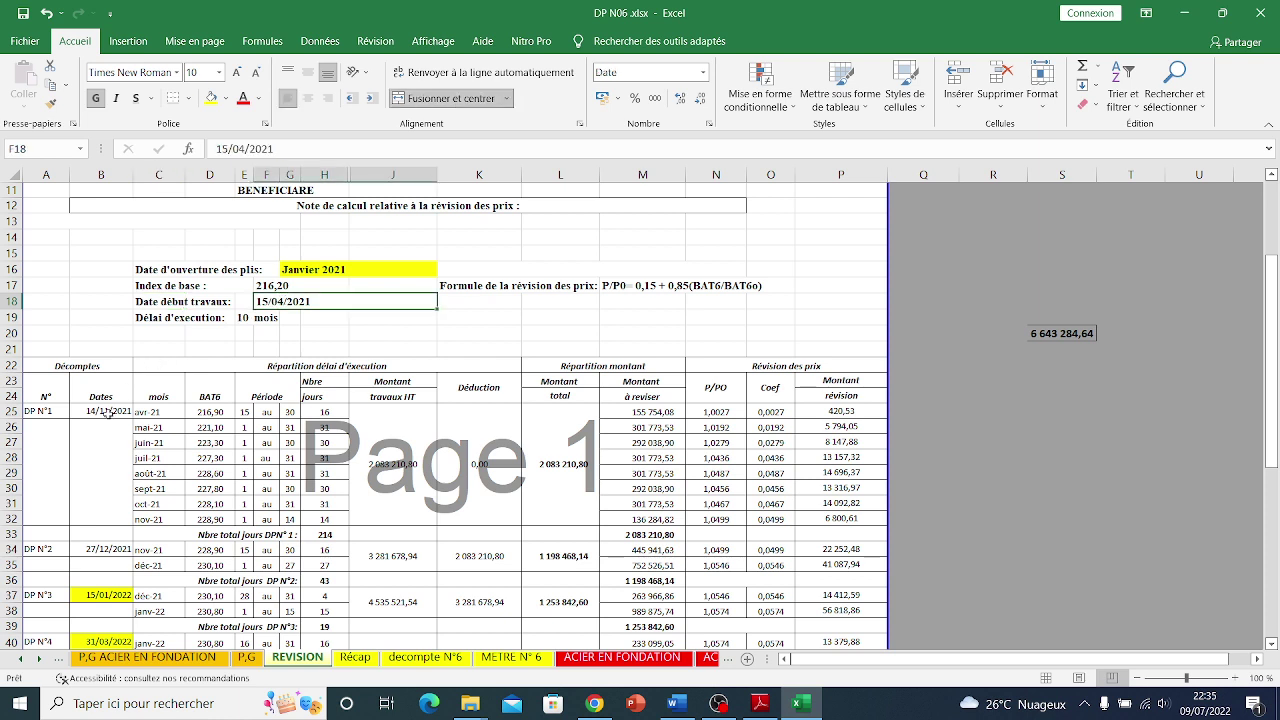
pyautogui.click(88, 414)
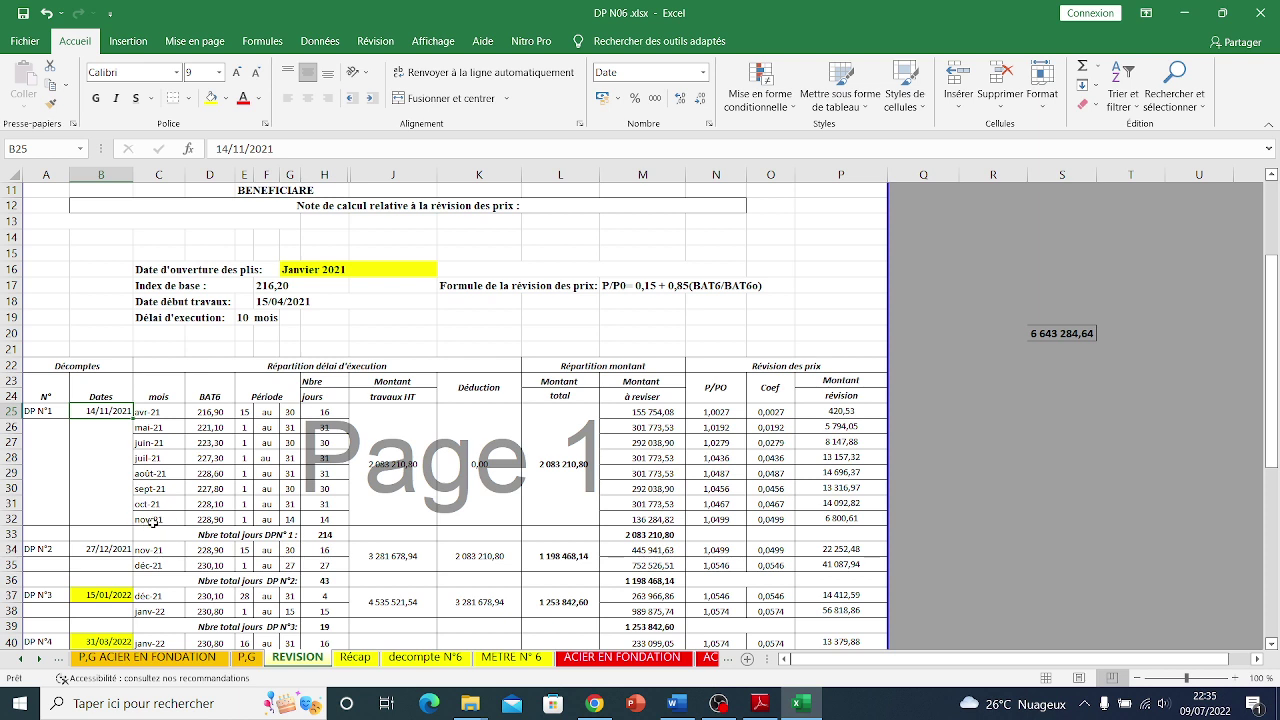
pyautogui.click(159, 412)
pyautogui.click(268, 298)
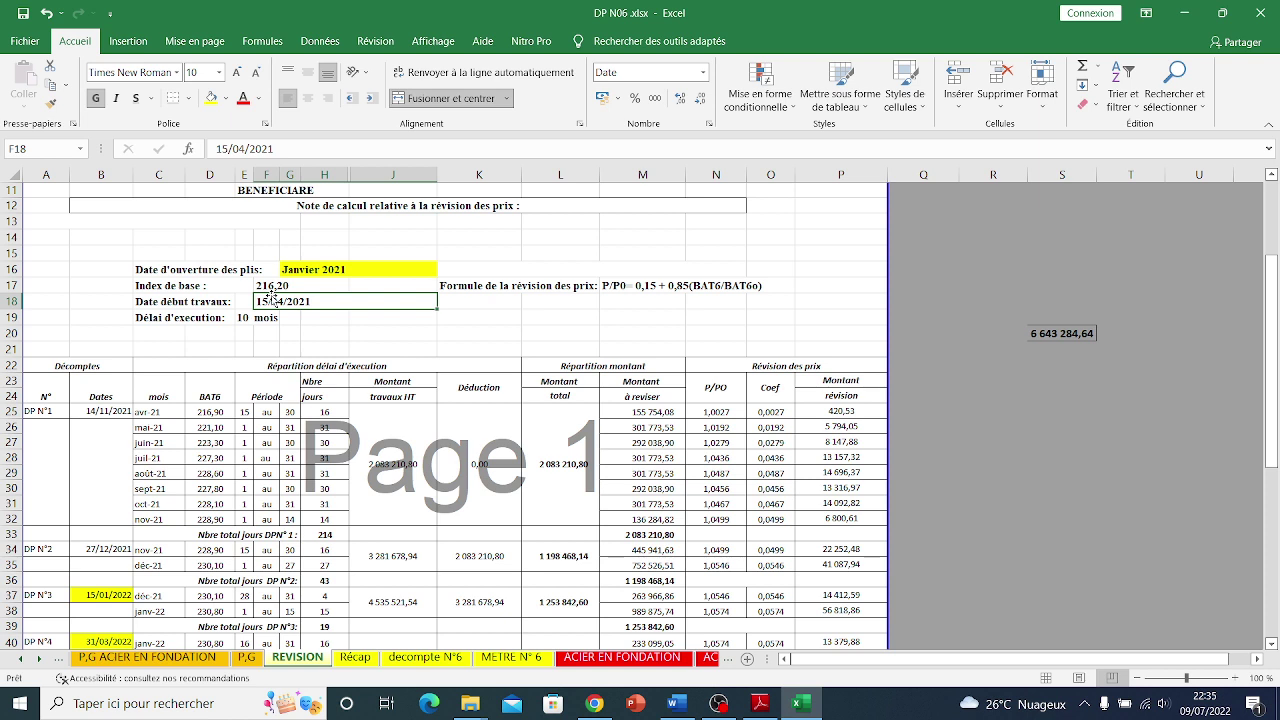
pyautogui.click(155, 519)
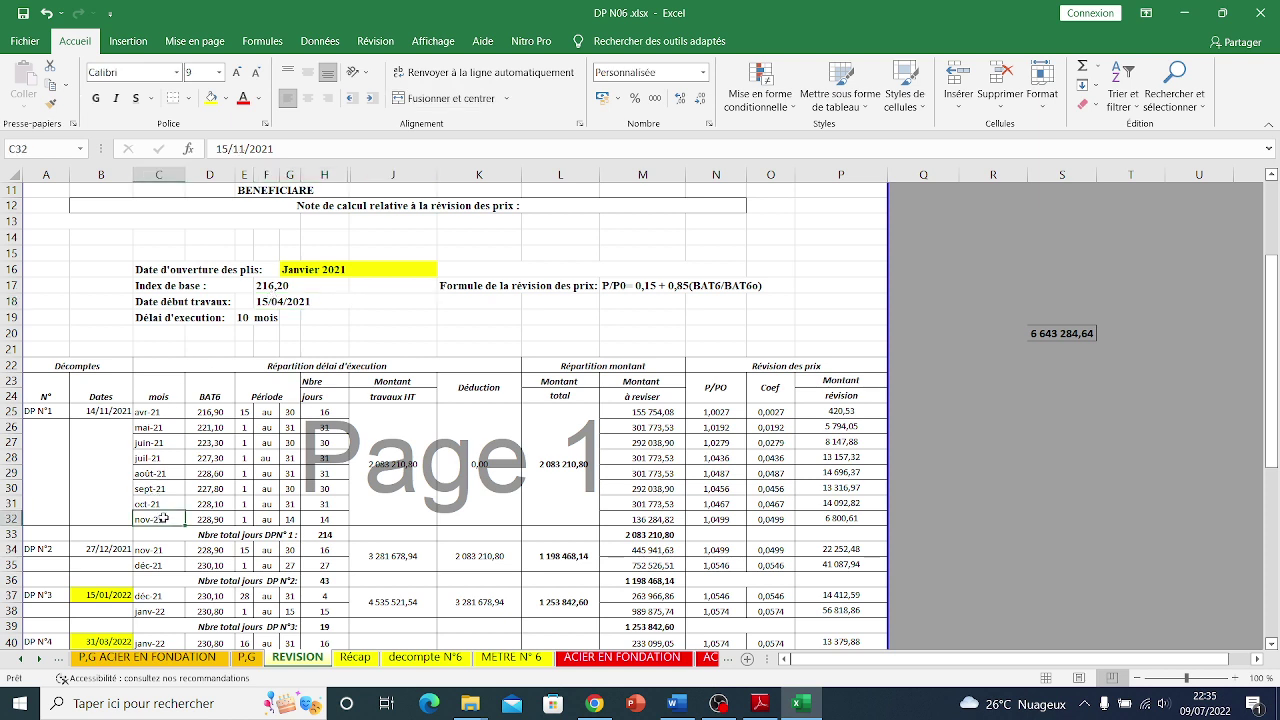
# - Compare the BAT6 index for avr-21 in D25 with the opening date in G16 and the Index de base in F17
pyautogui.click(224, 389)
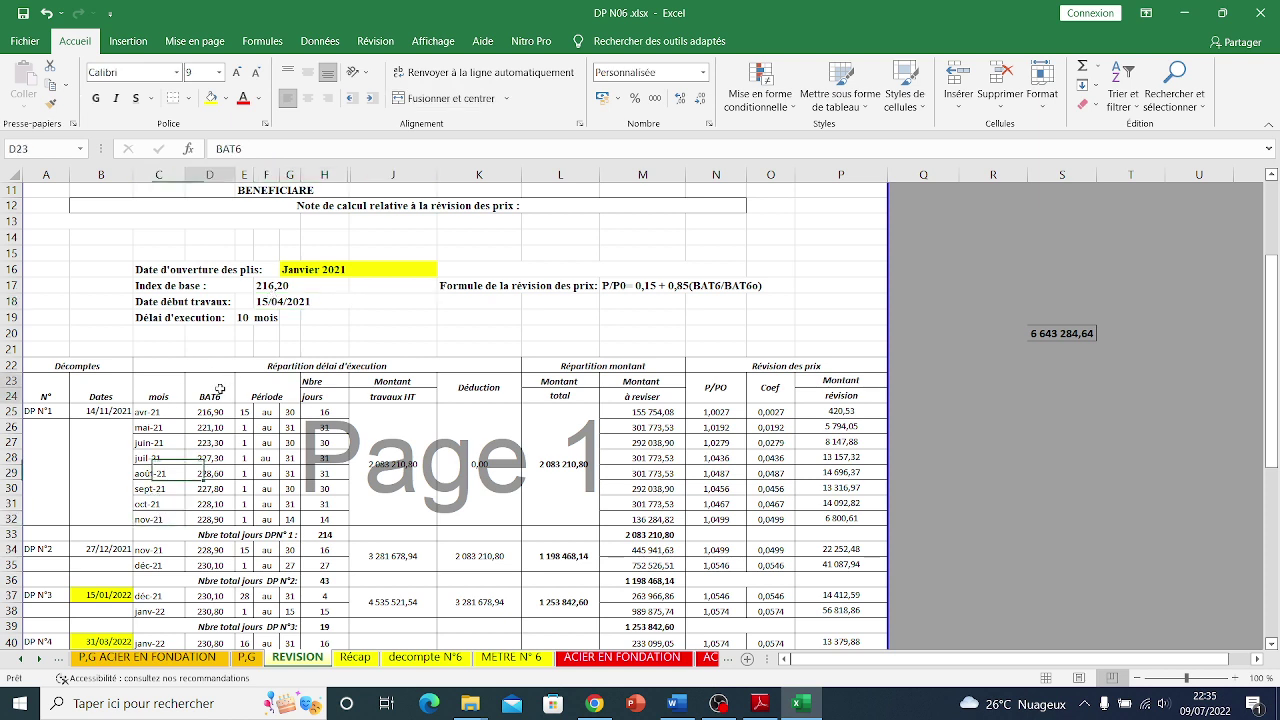
pyautogui.click(107, 414)
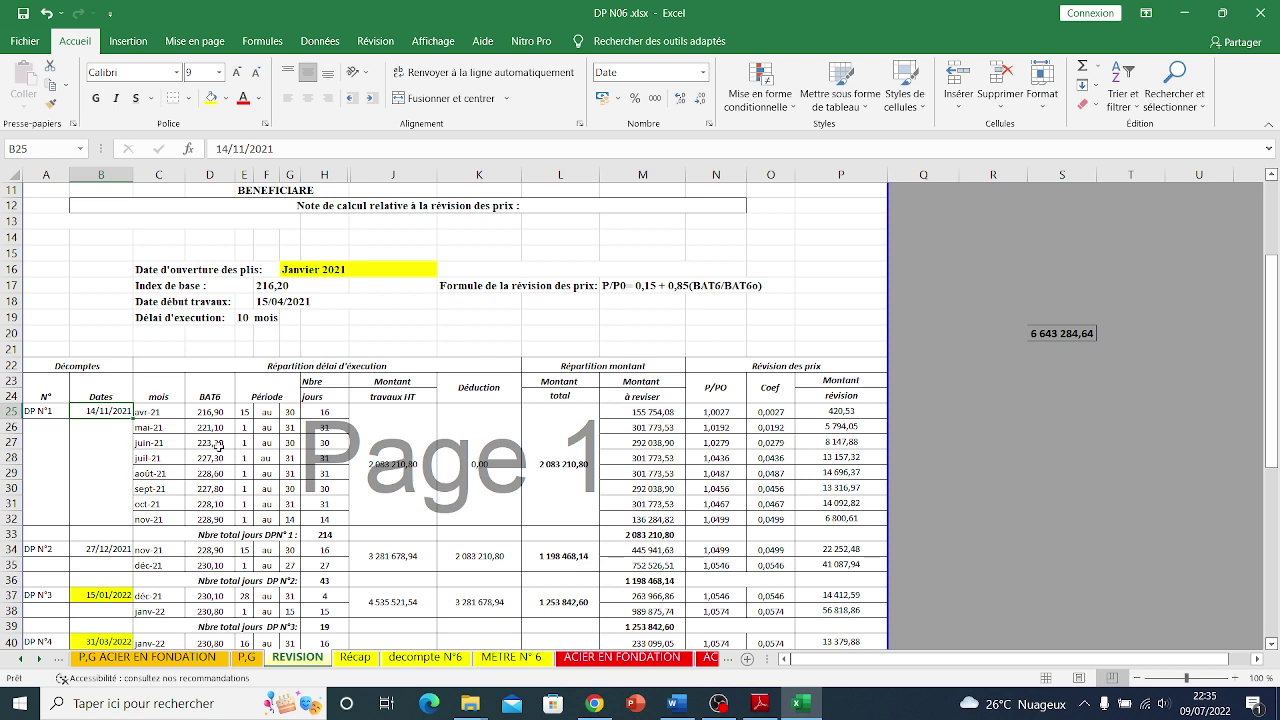
pyautogui.click(163, 413)
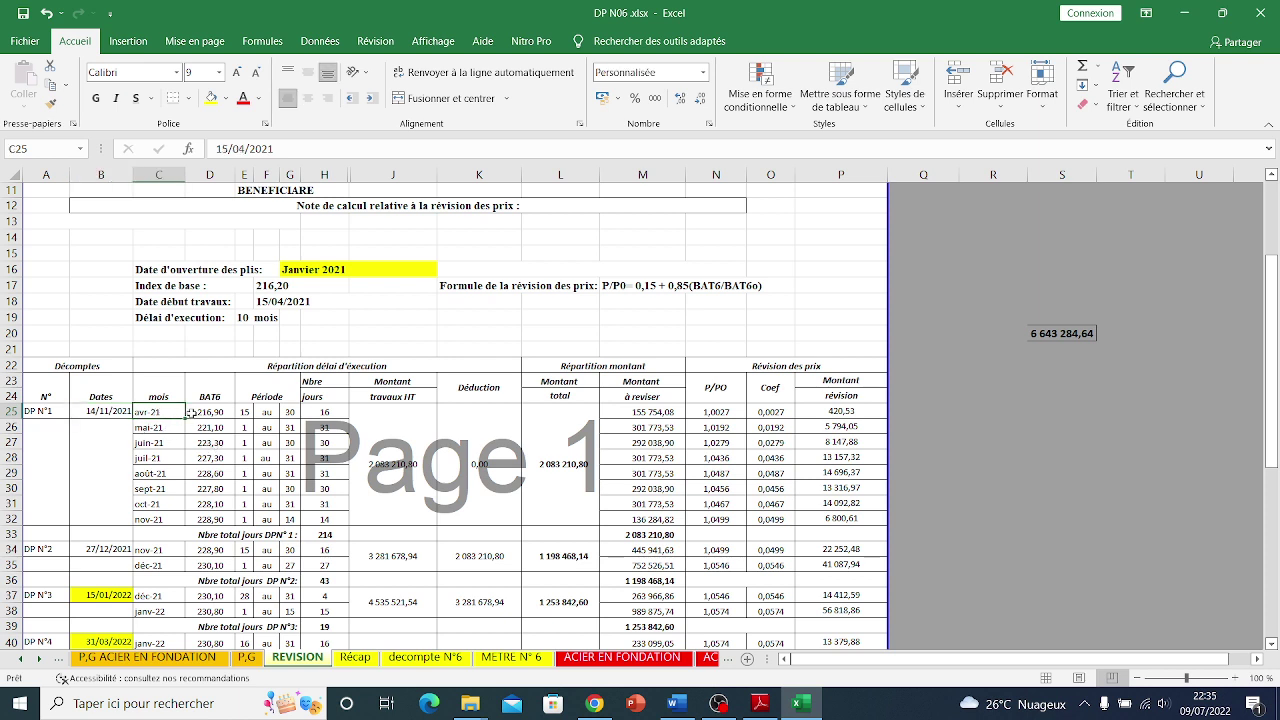
pyautogui.click(218, 412)
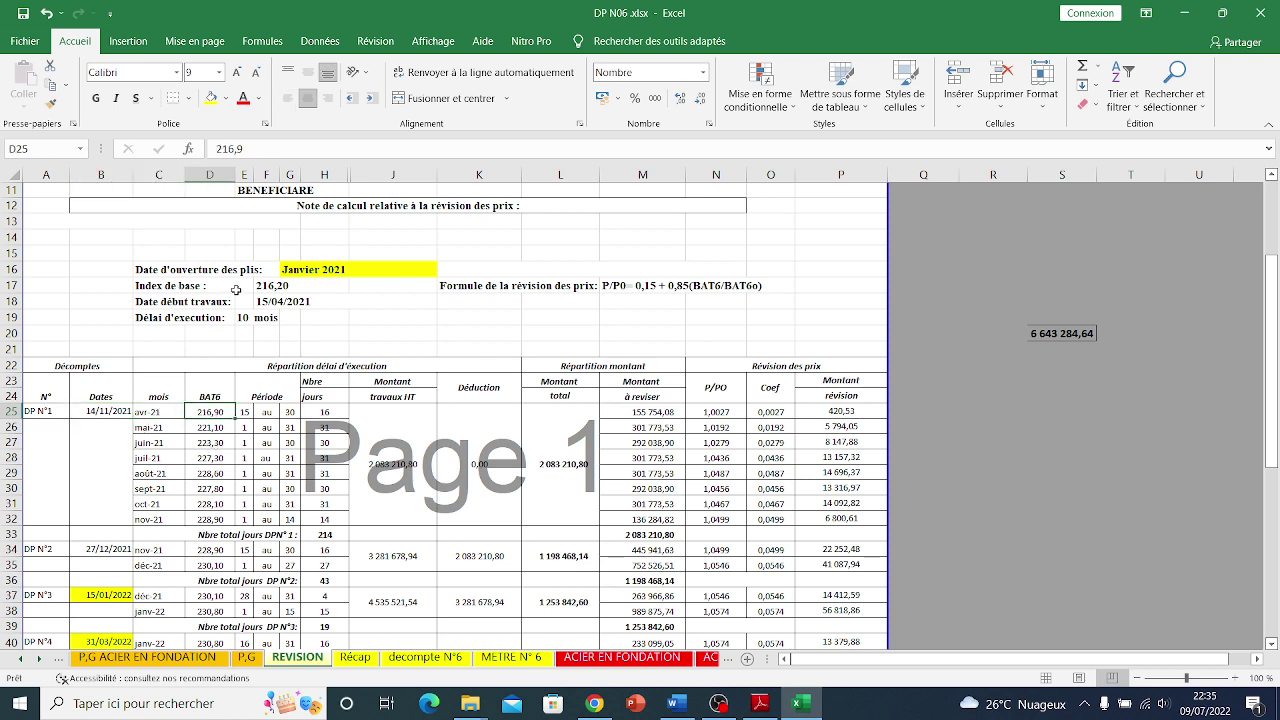
pyautogui.click(340, 272)
pyautogui.click(287, 287)
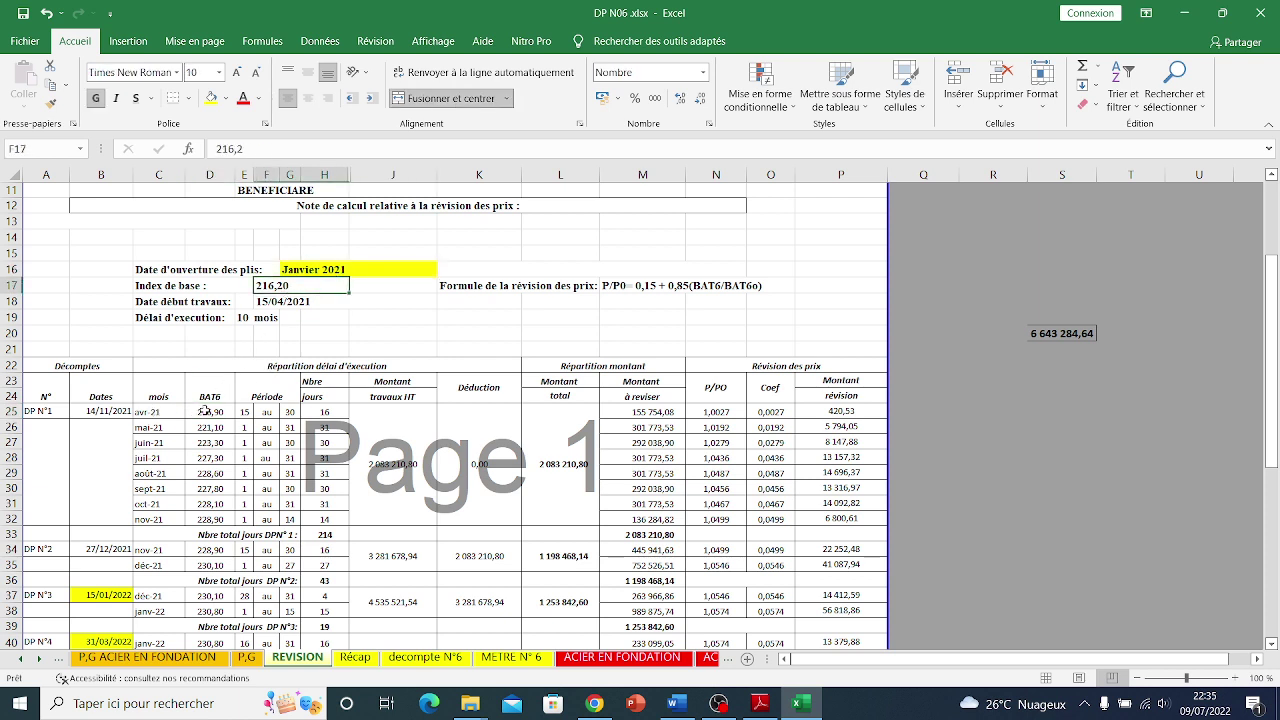
# - Highlight the avr-21 BAT6 index in D25 with a yellow fill
pyautogui.click(226, 408)
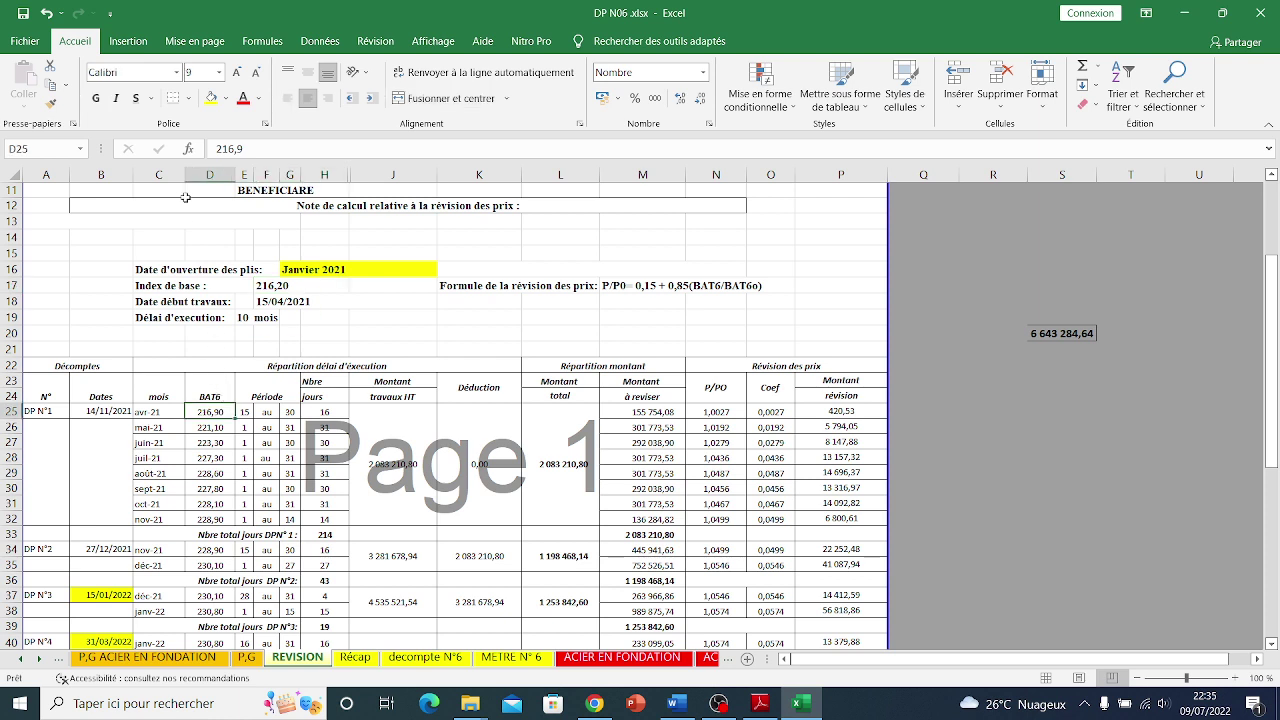
pyautogui.click(210, 98)
pyautogui.doubleClick(214, 418)
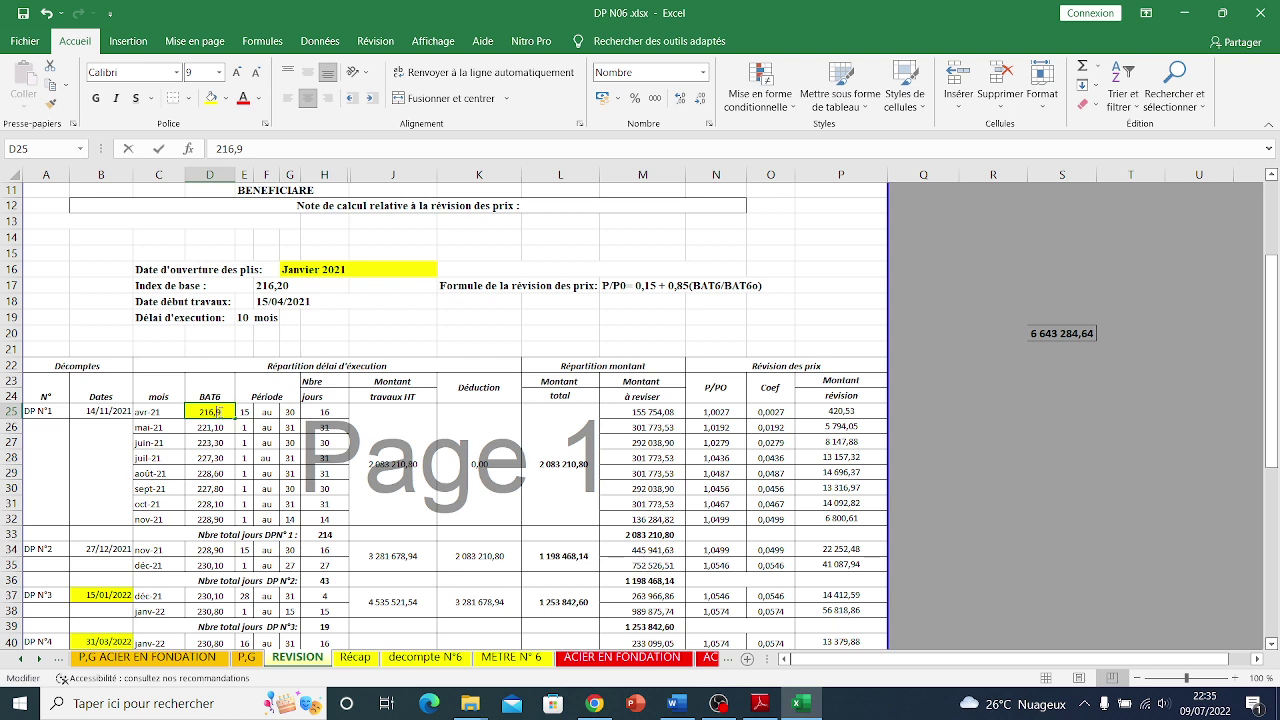
pyautogui.click(292, 321)
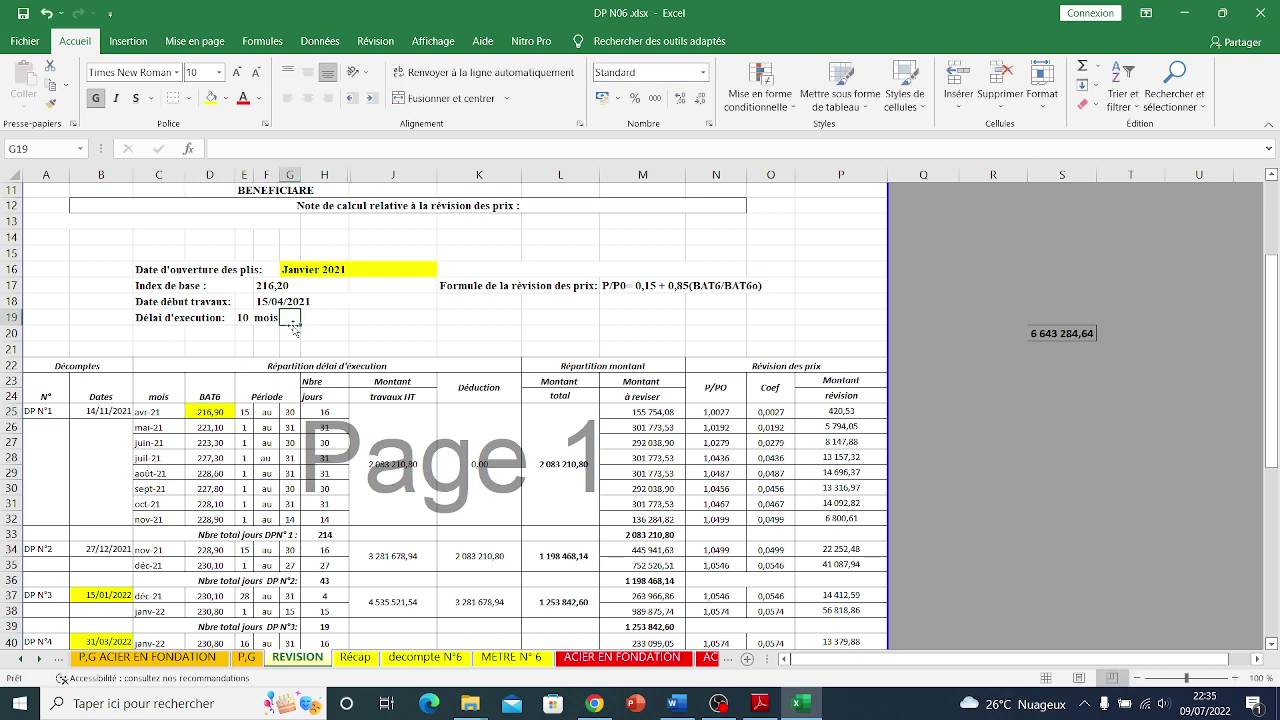
# - Review the monthly BAT6 indexes of DP N°1 from avr-21 down to nov-21 in column D
pyautogui.click(218, 412)
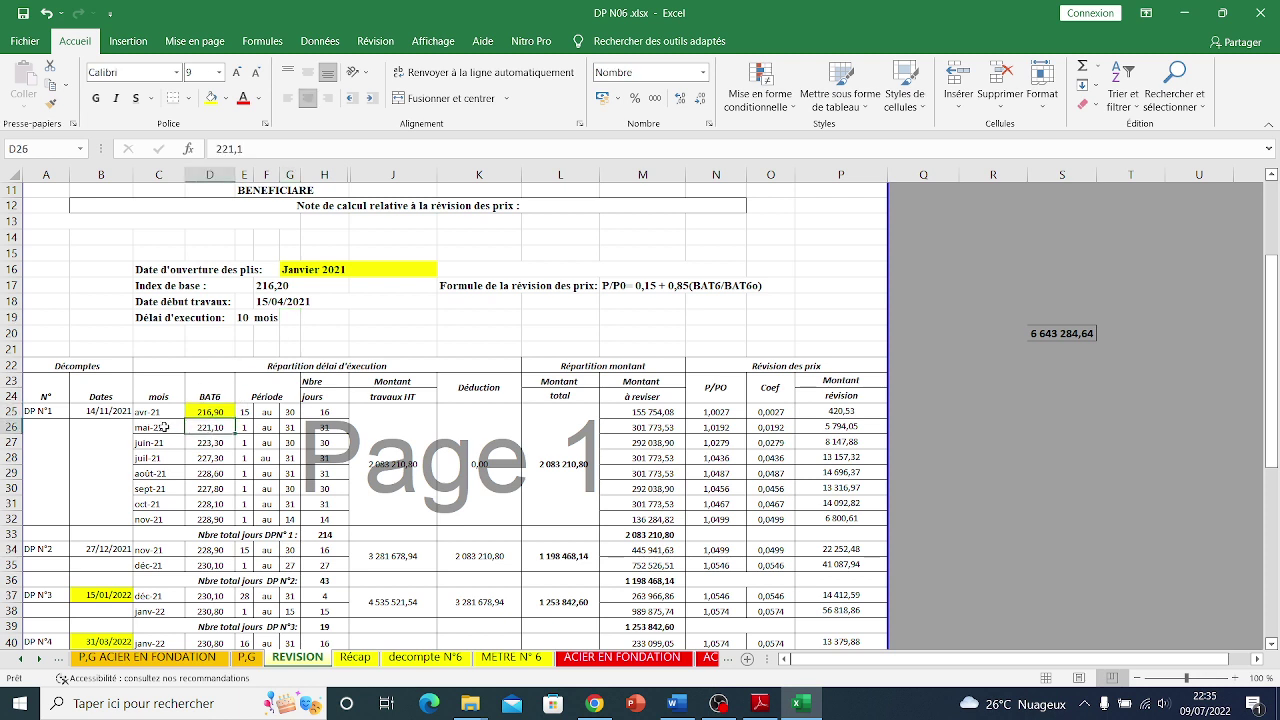
pyautogui.click(174, 426)
pyautogui.press('Right')
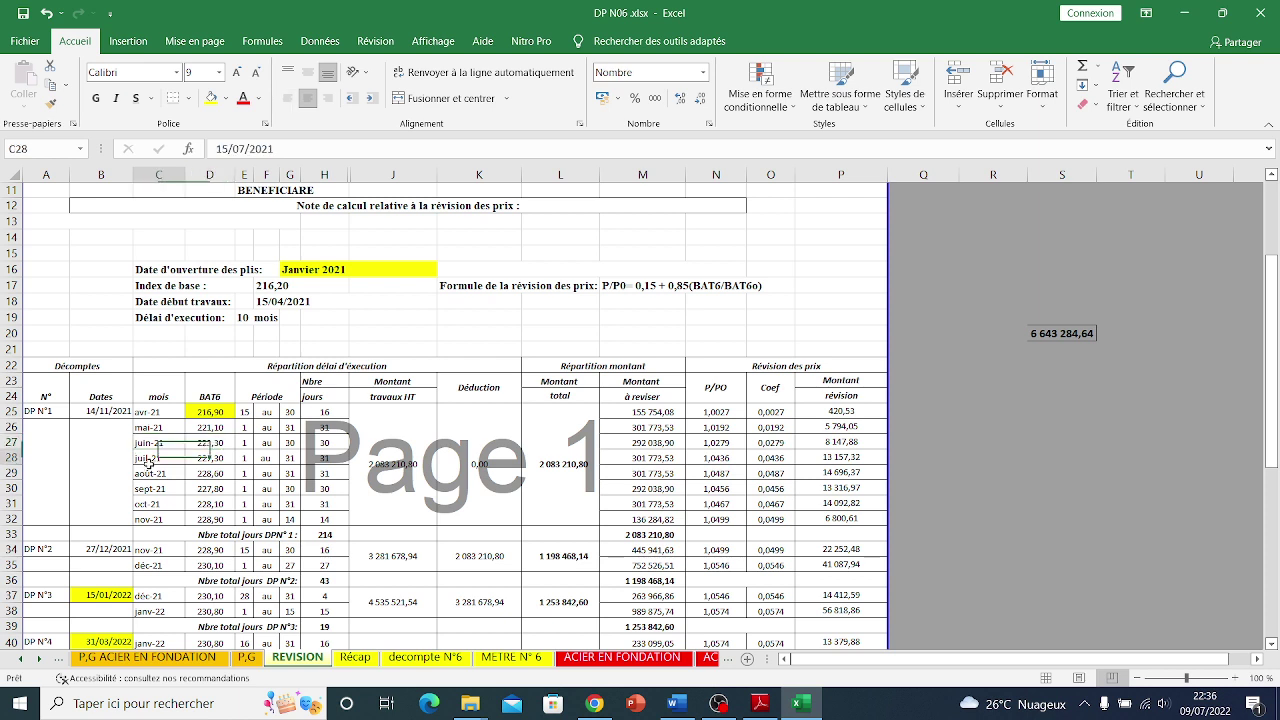
pyautogui.click(212, 489)
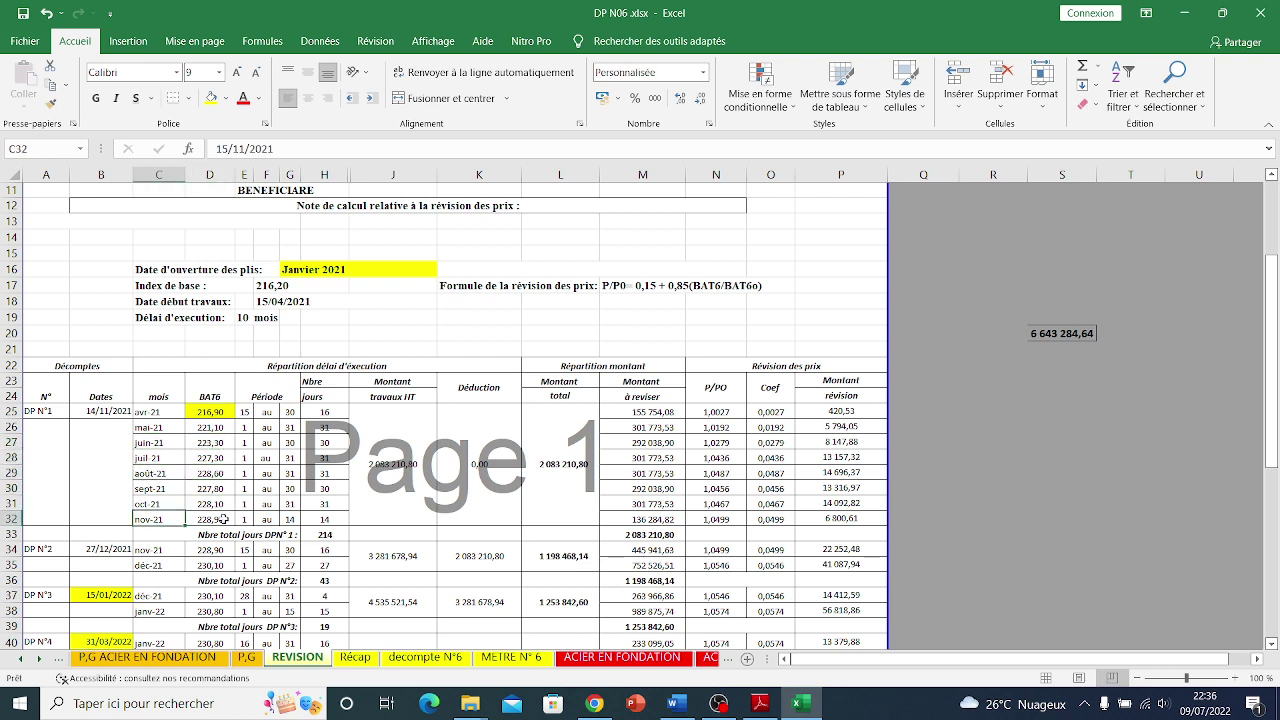
pyautogui.click(220, 519)
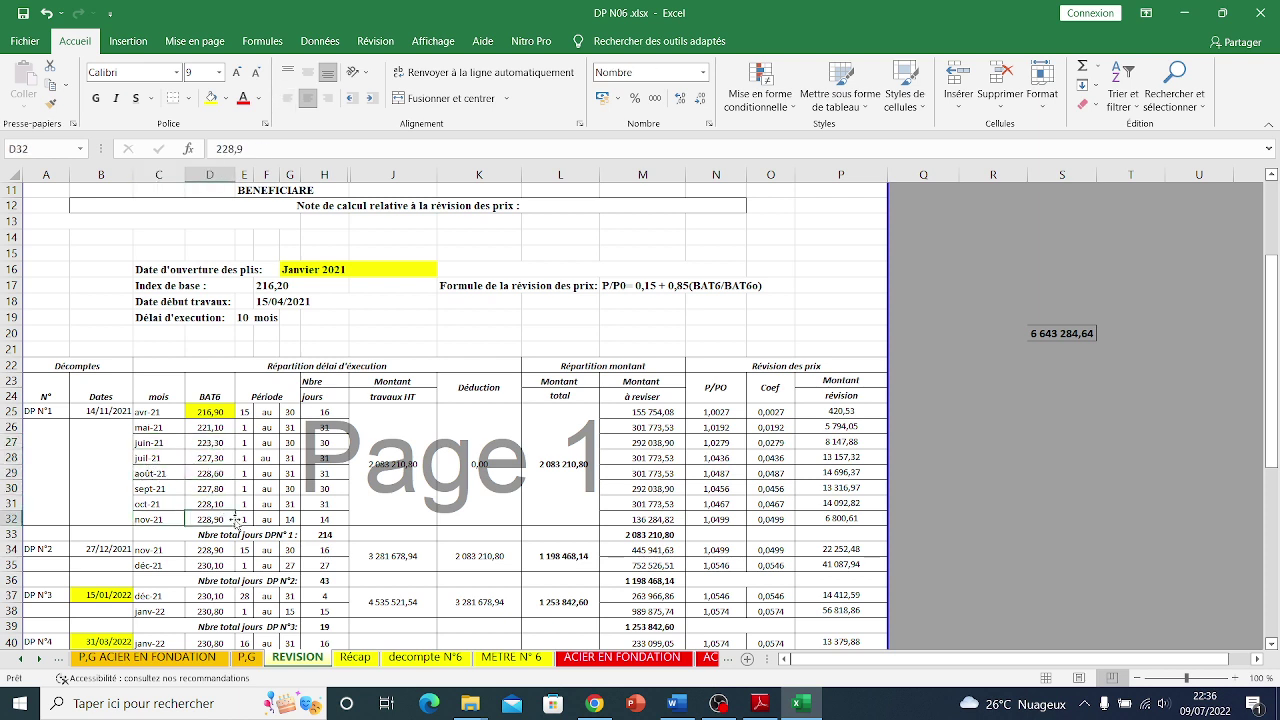
# - Check the Période of the avr-21 row in E25:G25 against the Date début travaux in F18
pyautogui.click(222, 368)
pyautogui.click(271, 404)
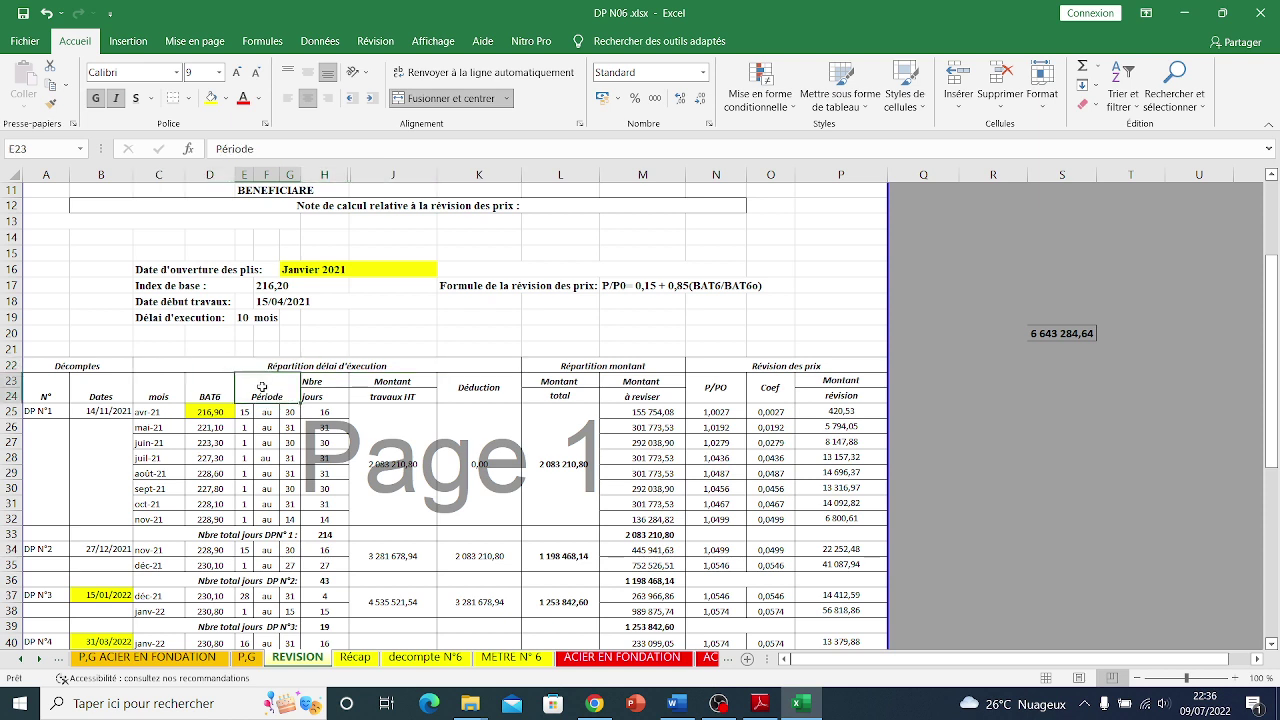
pyautogui.click(167, 411)
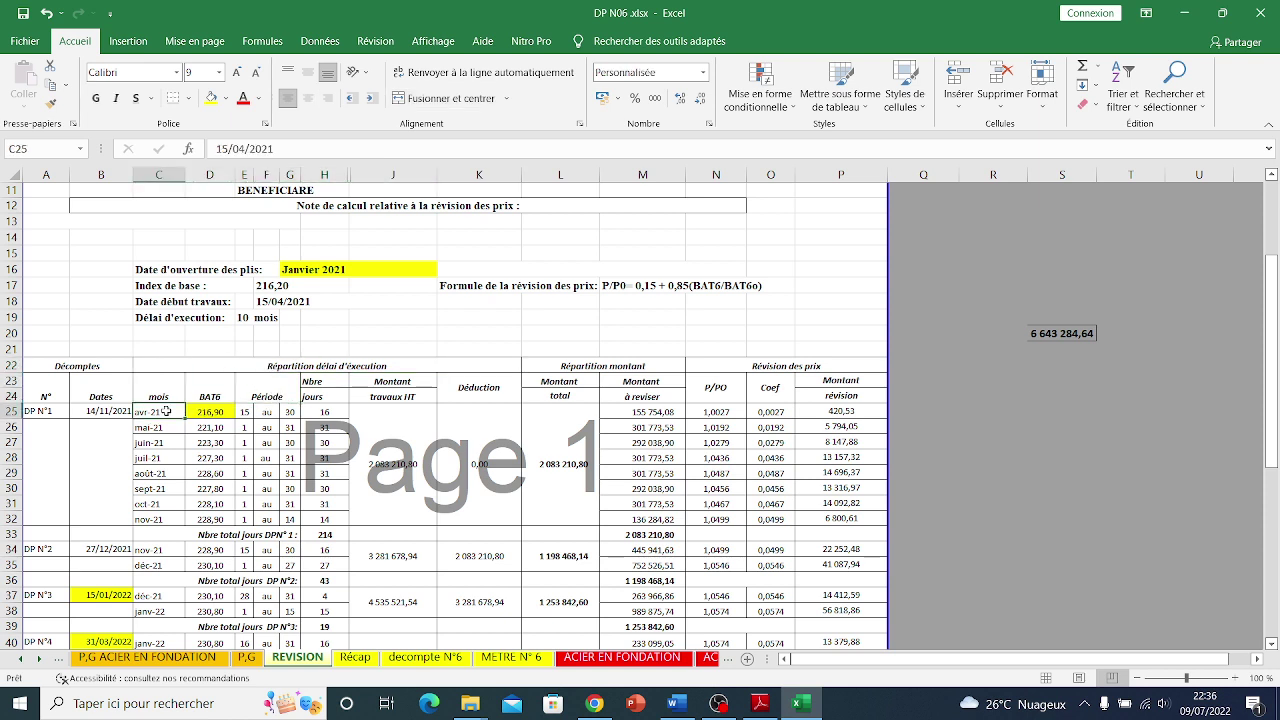
pyautogui.click(245, 412)
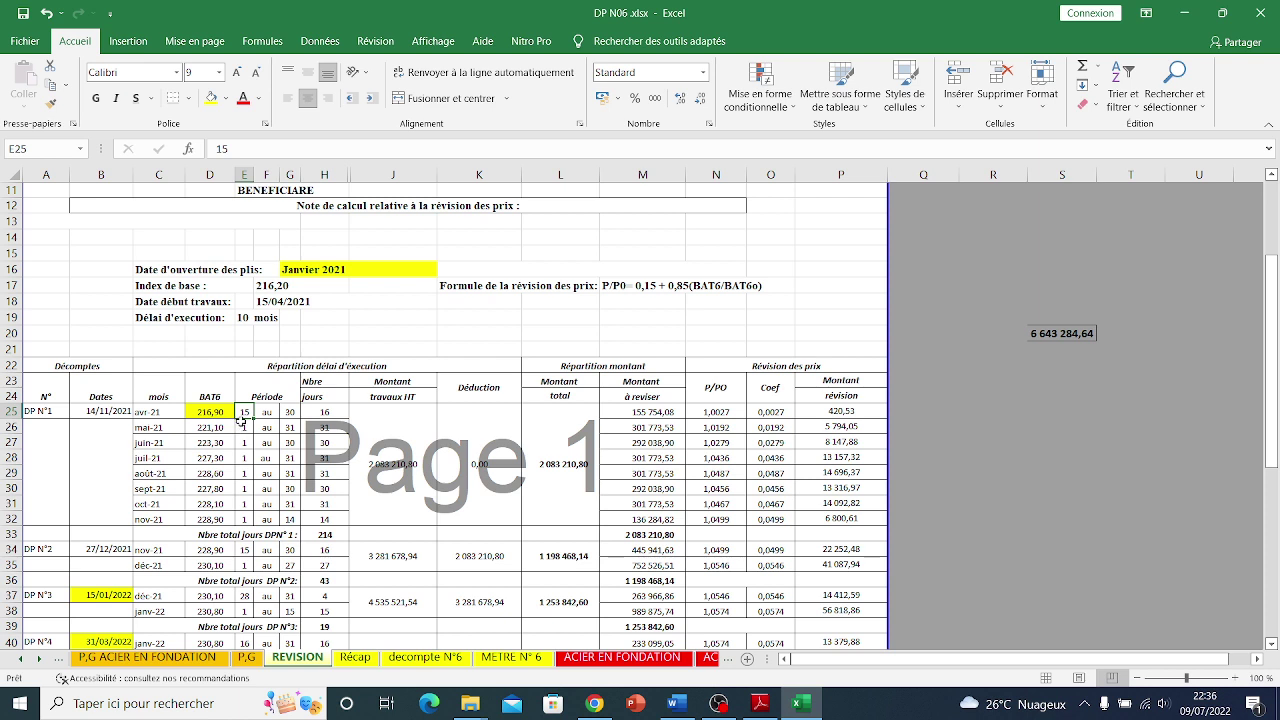
pyautogui.click(204, 302)
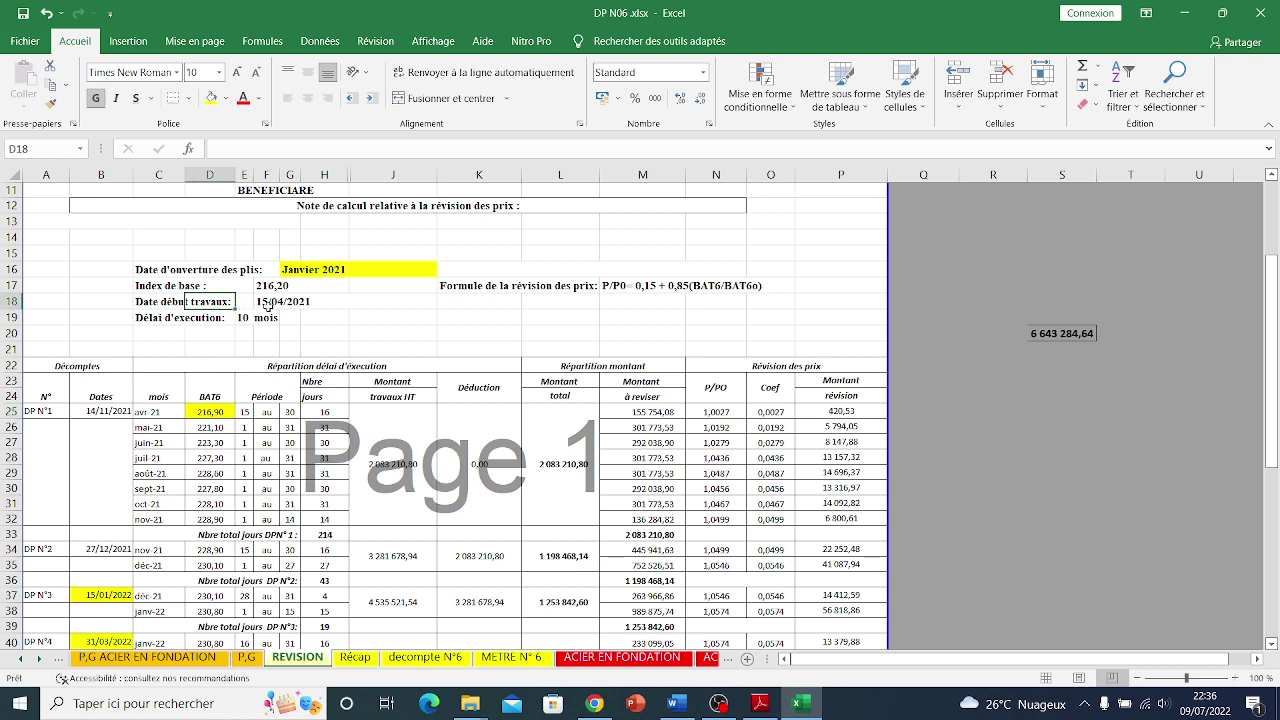
pyautogui.click(262, 304)
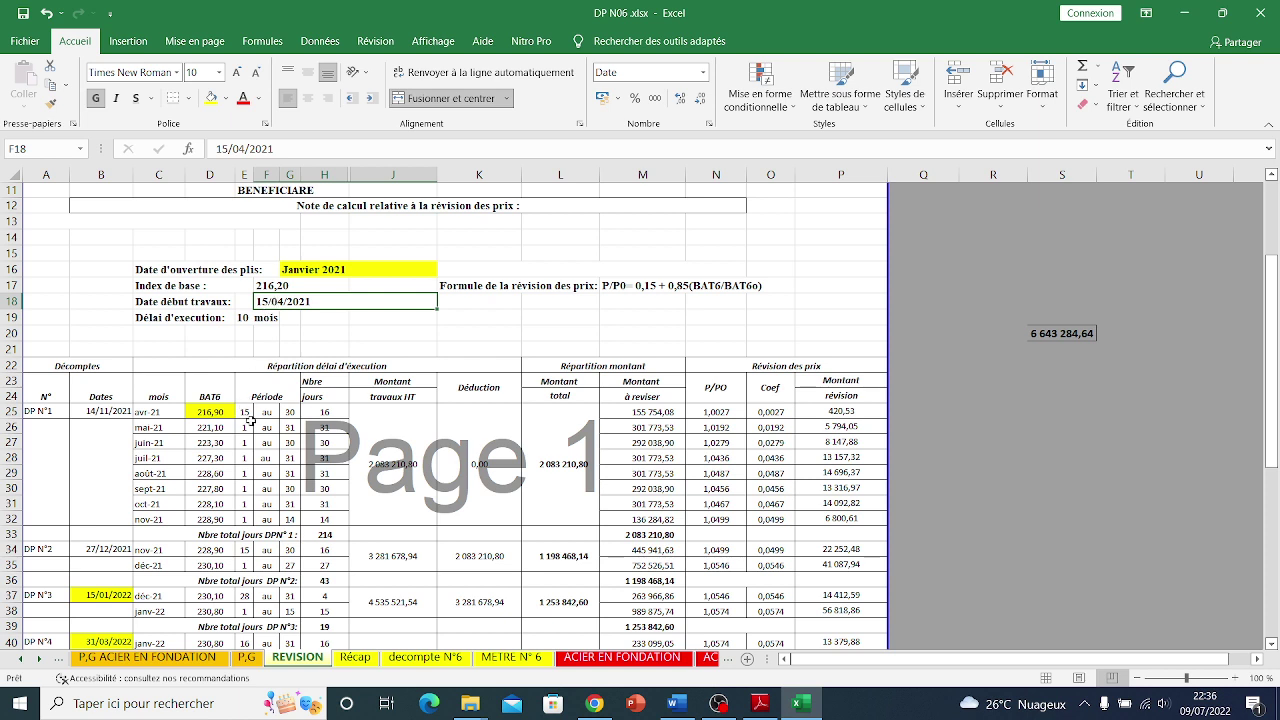
pyautogui.moveTo(248, 414); pyautogui.dragTo(289, 414)
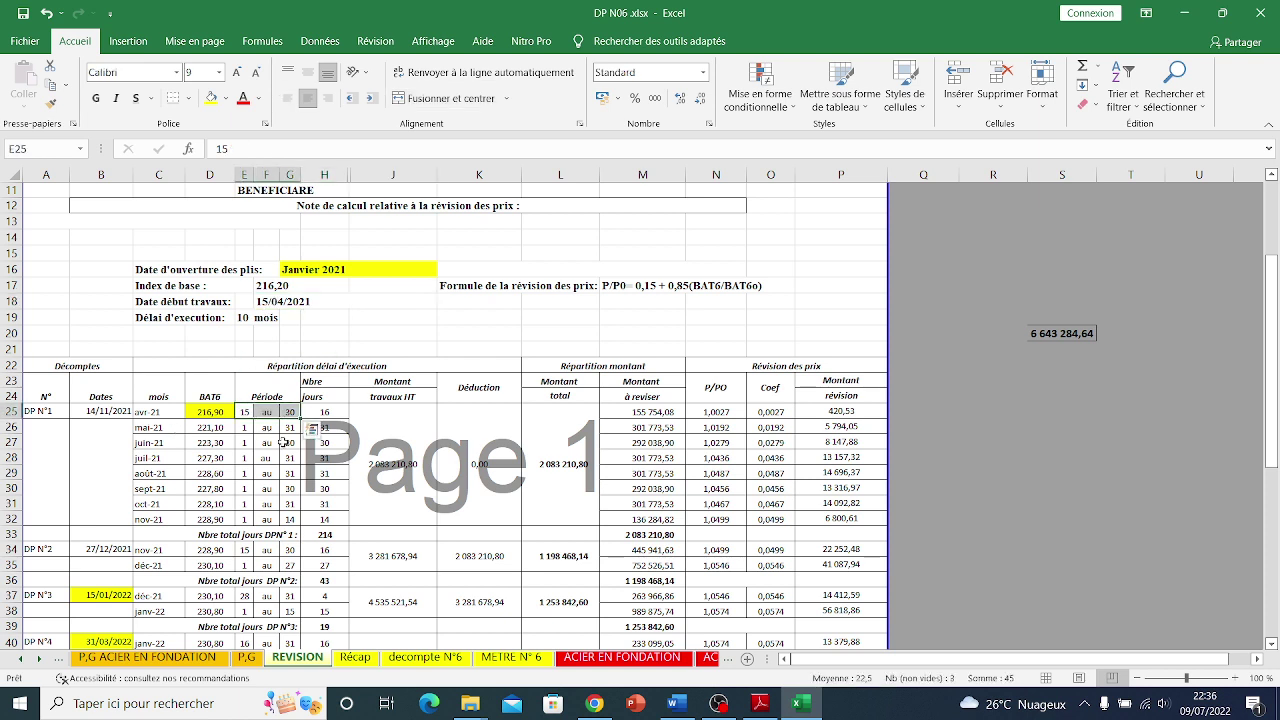
# - Check the Nbre jours formula =G25-E25+1 in H25 and compare it with the one in H26
pyautogui.click(322, 411)
pyautogui.write('=G25-E25+1')
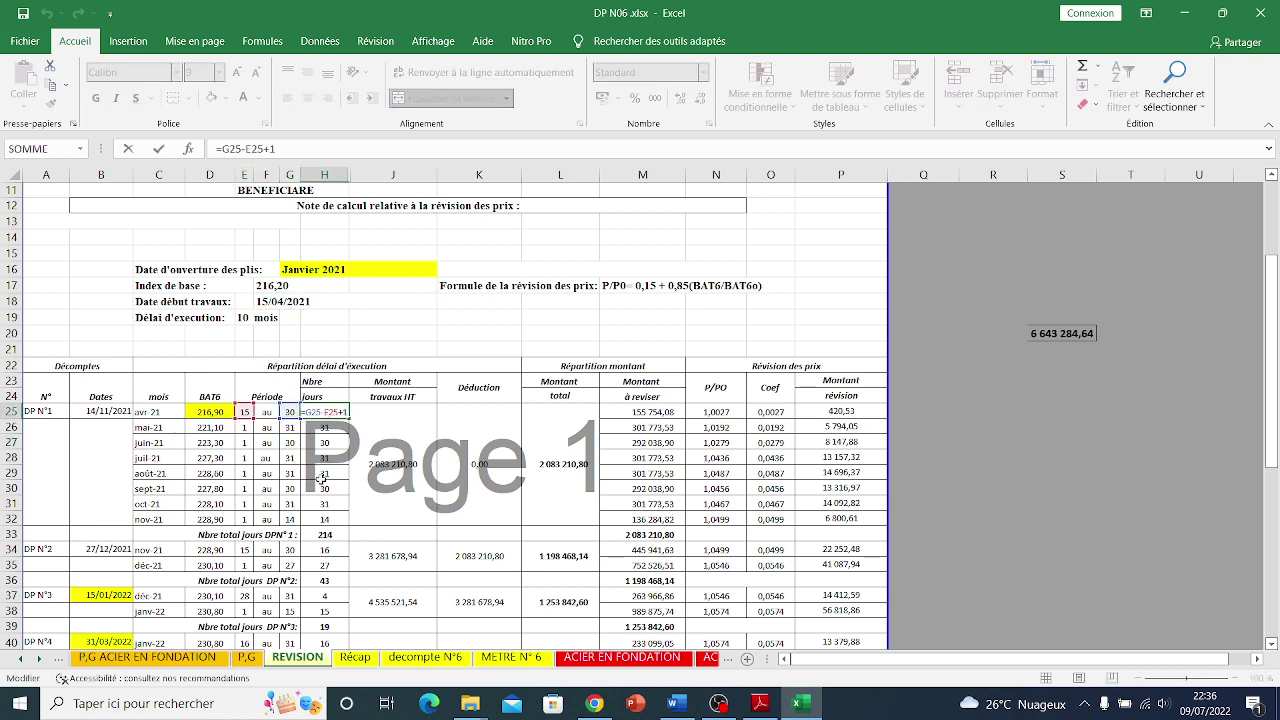
pyautogui.hotkey('ctrl', 'Return')
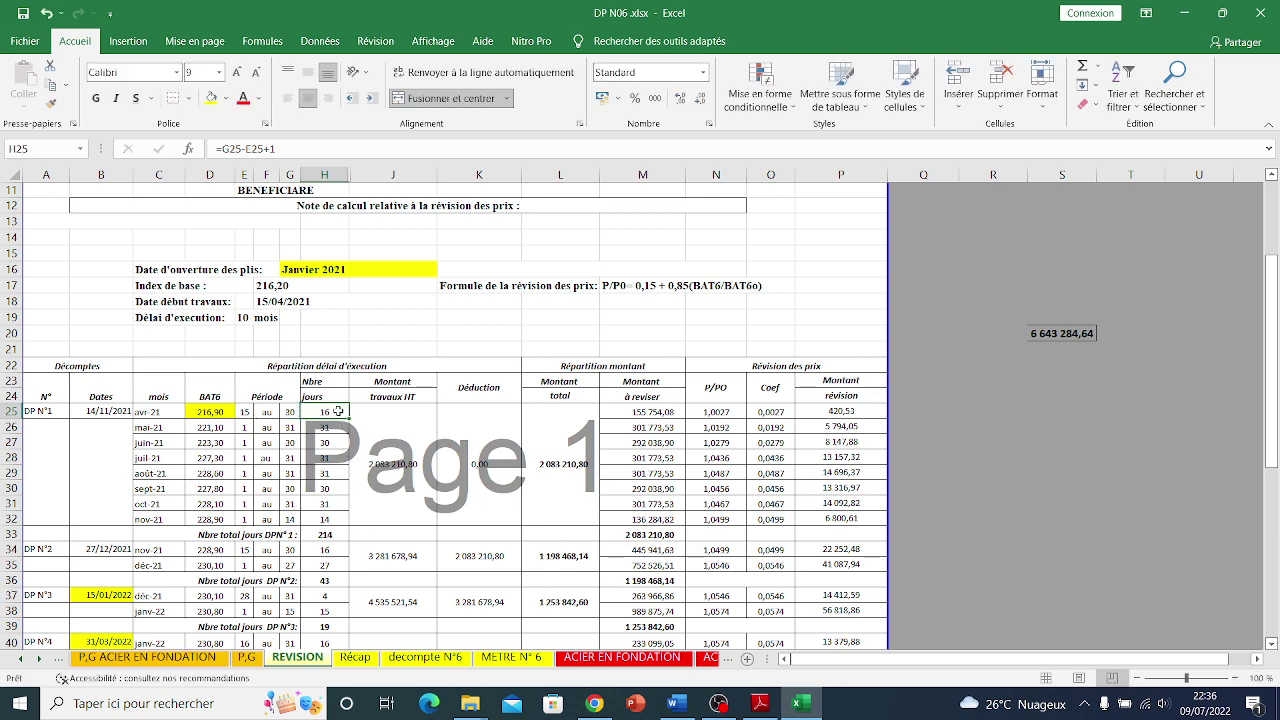
pyautogui.click(338, 427)
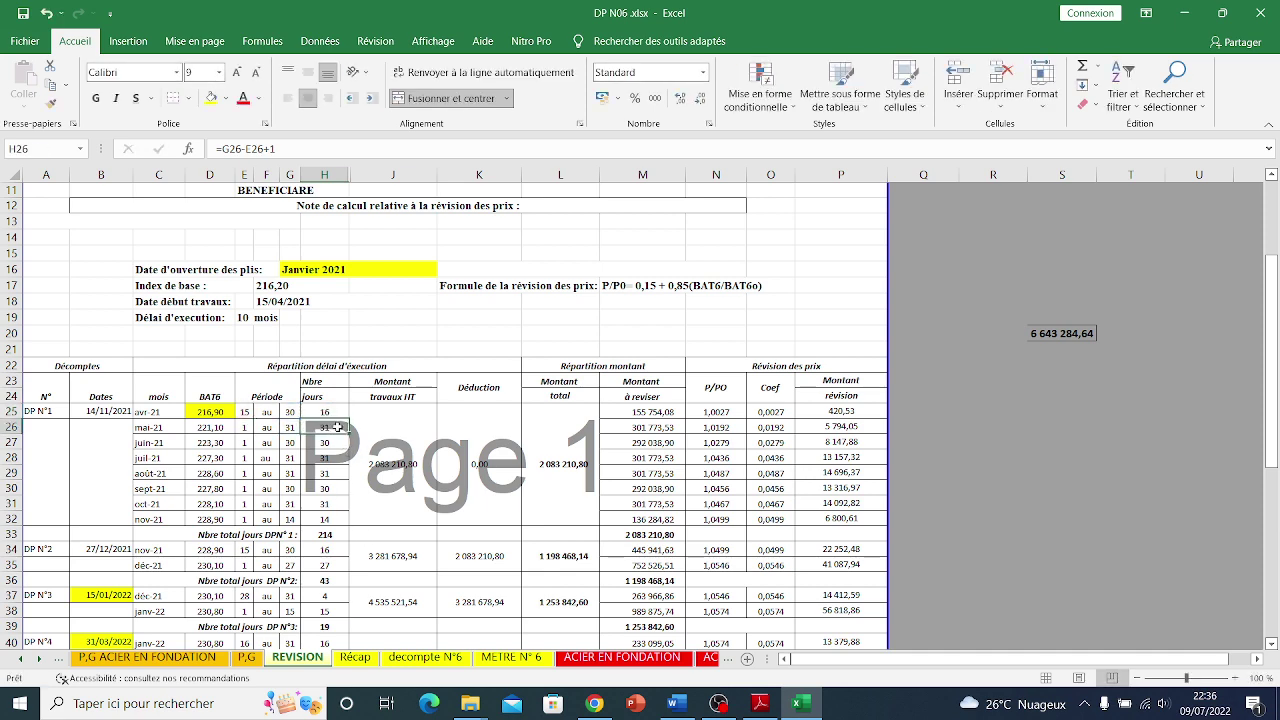
pyautogui.click(334, 412)
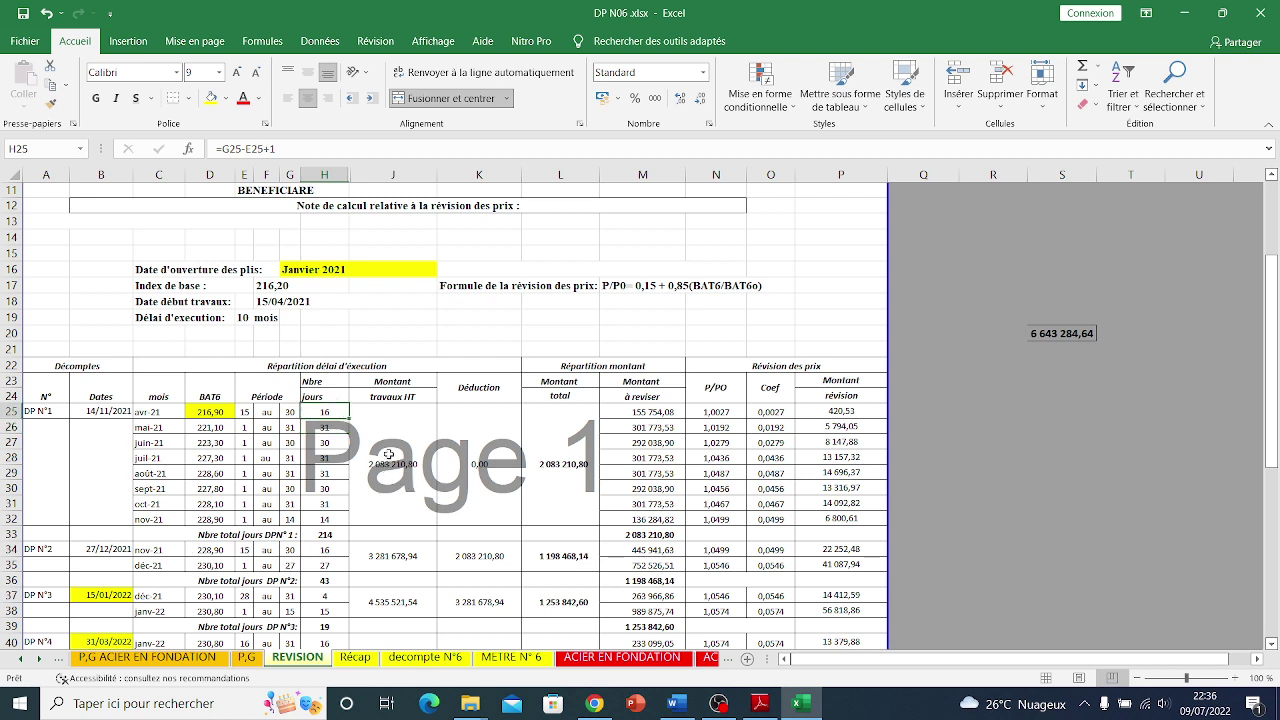
# - Review the DP N°1 Montant travaux HT in J25 and consult the totals on the decompte N°6 sheet before returning to REVISION
pyautogui.click(393, 435)
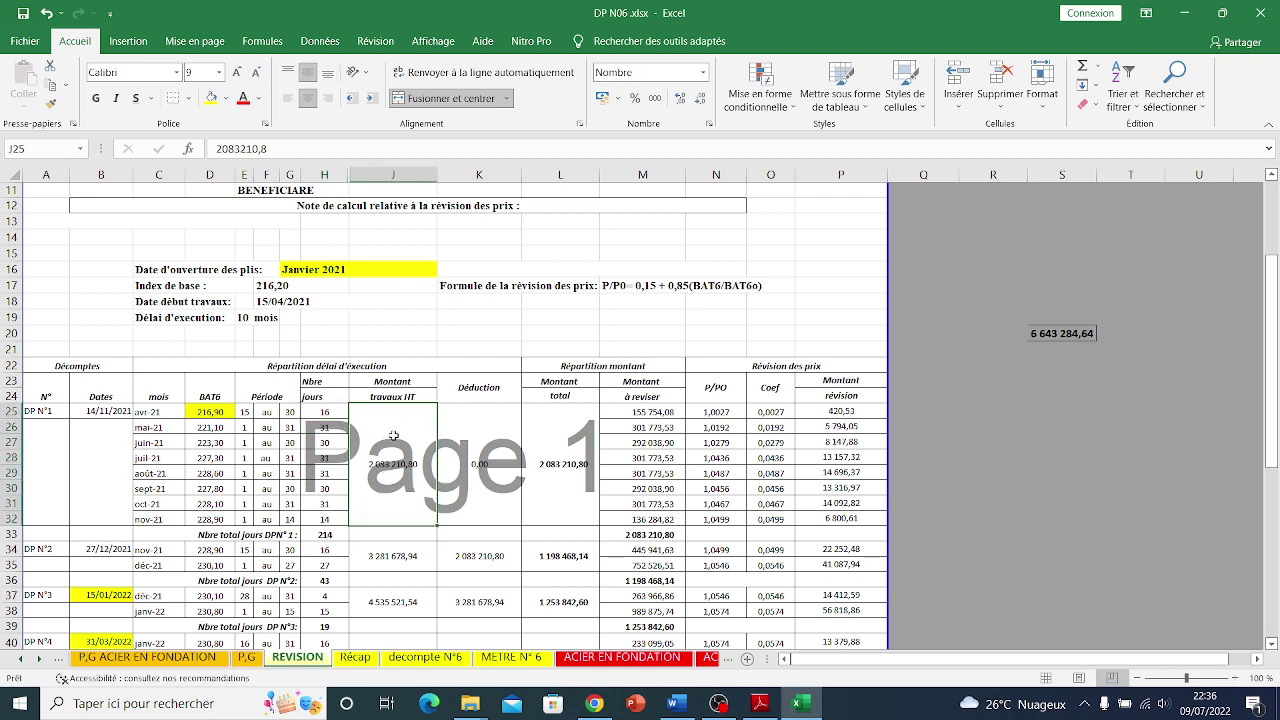
pyautogui.click(423, 658)
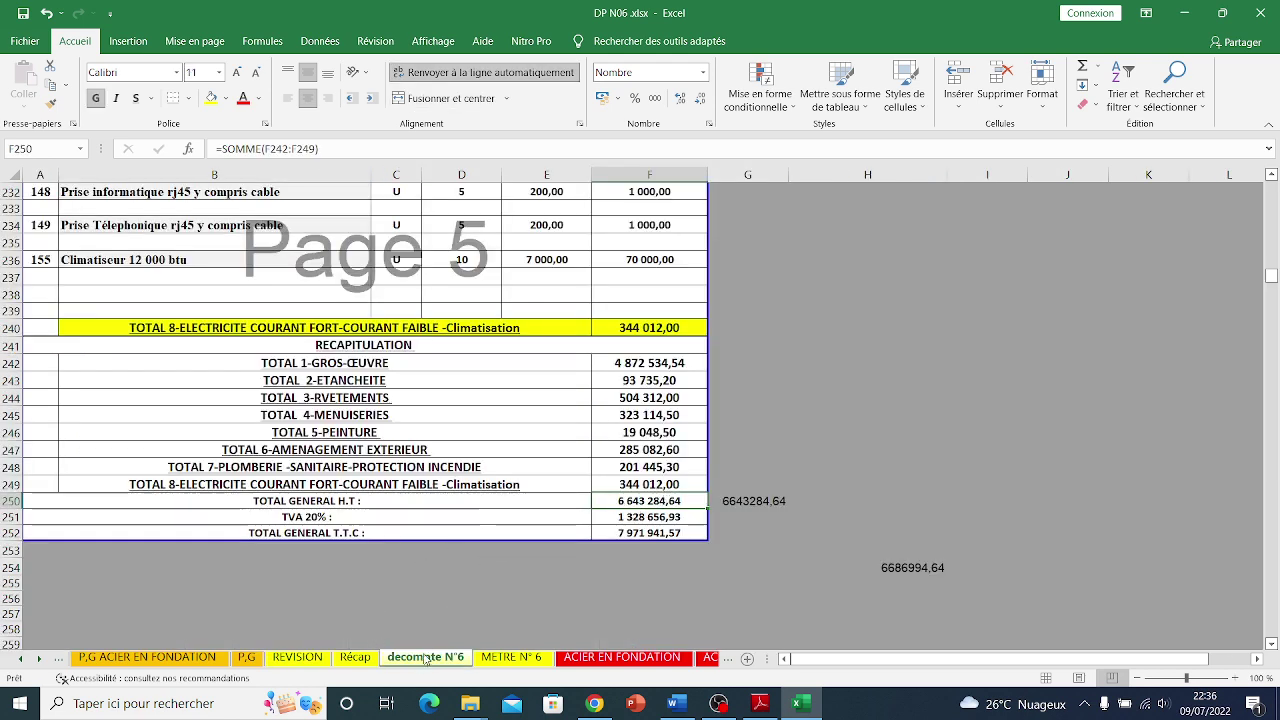
pyautogui.click(297, 658)
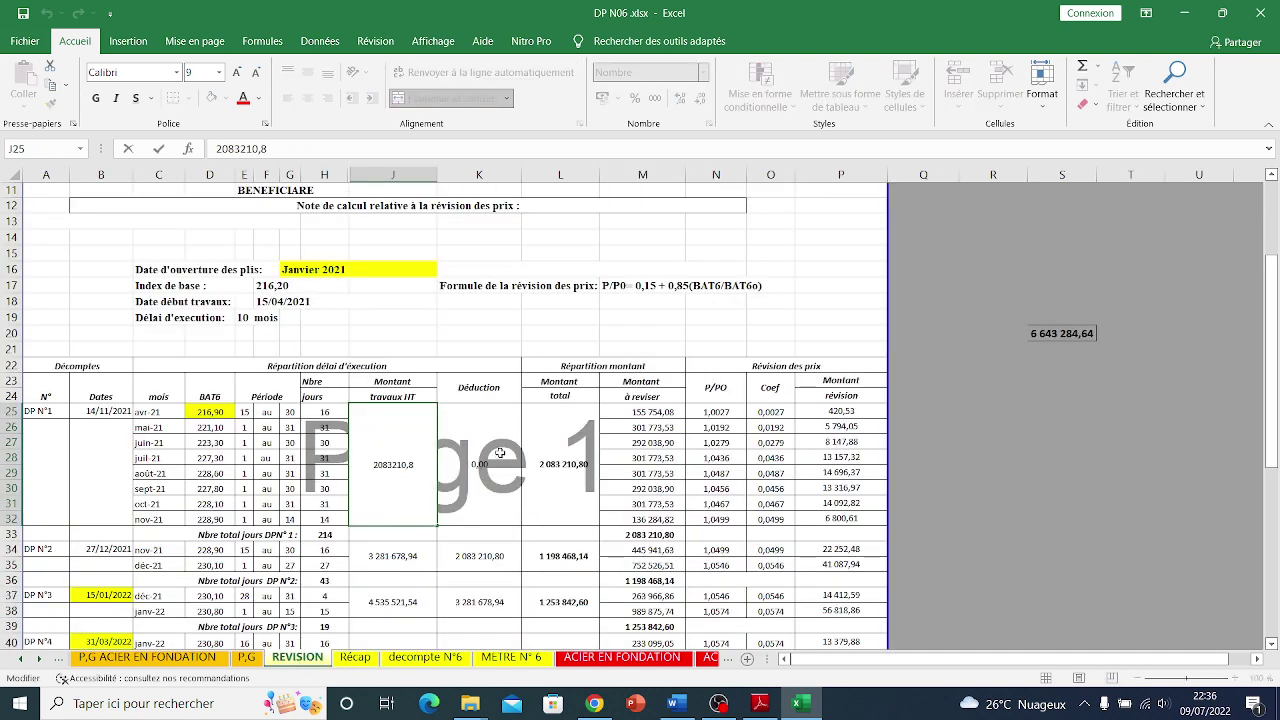
# - Check the Déduction in K25 and the Montant total formula =J25-K25 in L25
pyautogui.press('Tab')
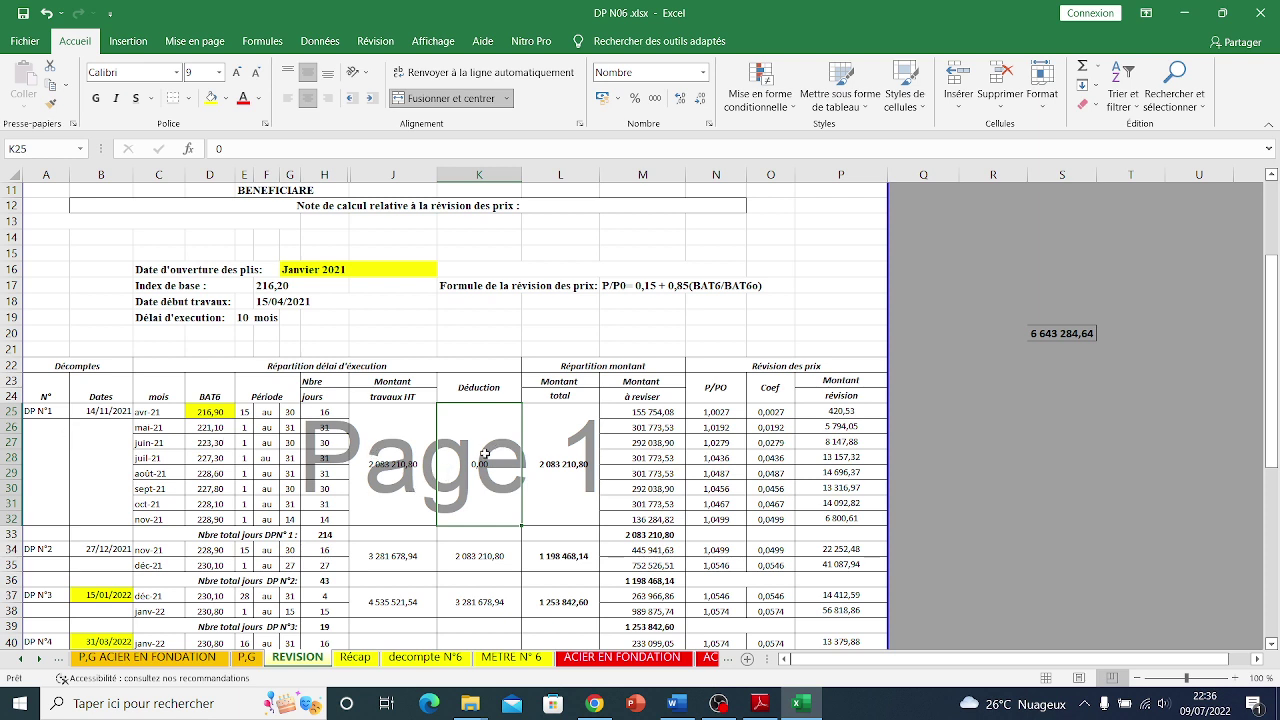
pyautogui.click(558, 443)
pyautogui.write('=J25-K25')
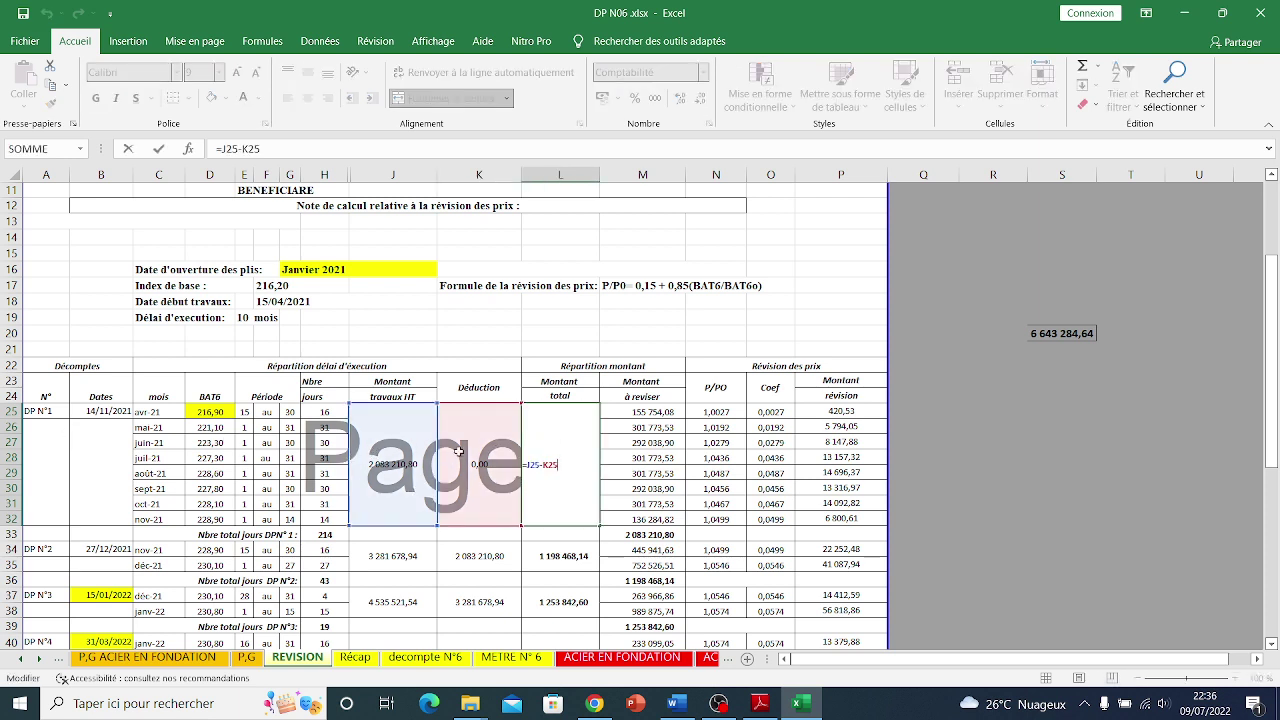
pyautogui.hotkey('ctrl', 'Return')
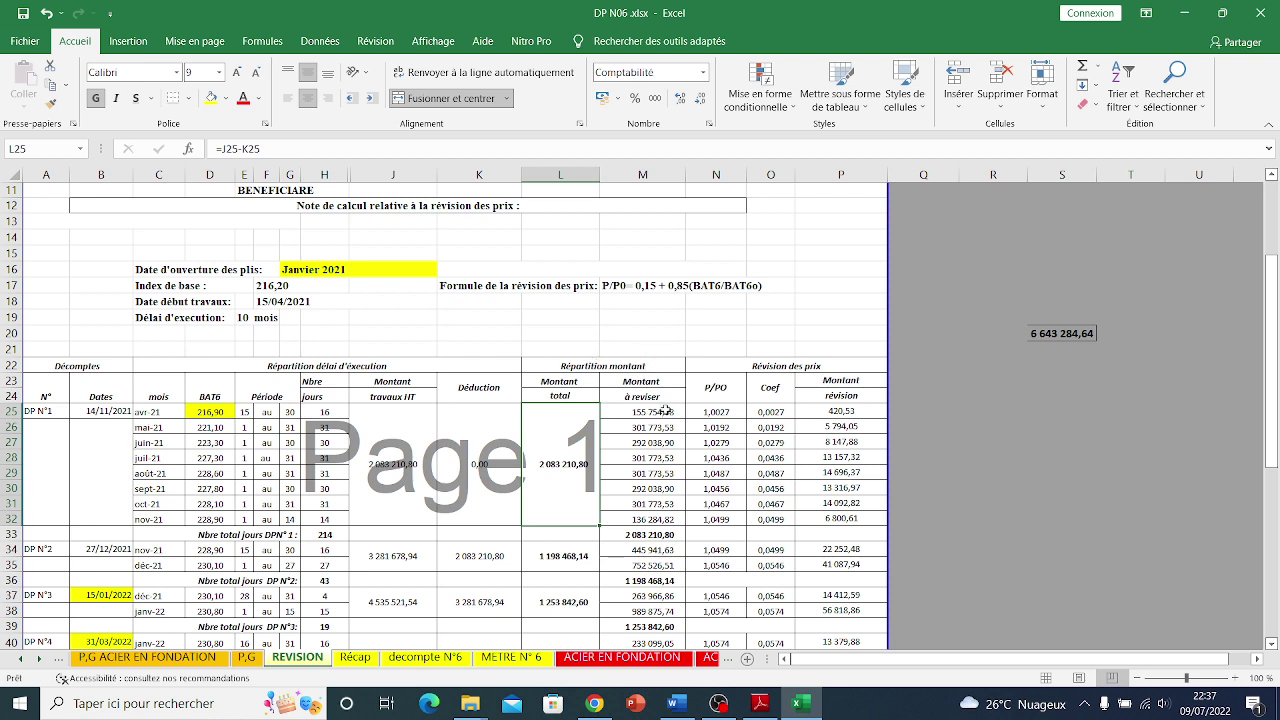
# - Check the Montant à reviser formulas of the avr-21 and mai-21 rows in M25 and M26, tracing the cells M25 references
pyautogui.doubleClick(665, 410)
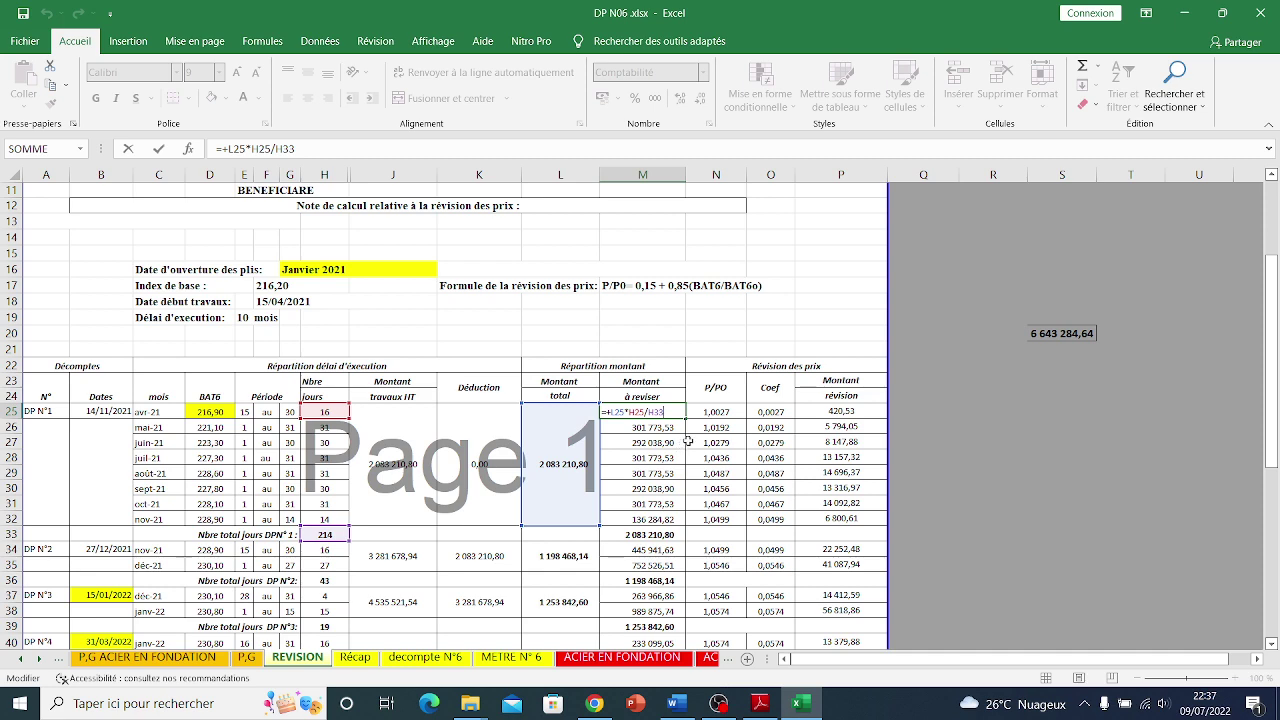
pyautogui.press('Escape')
pyautogui.click(664, 427)
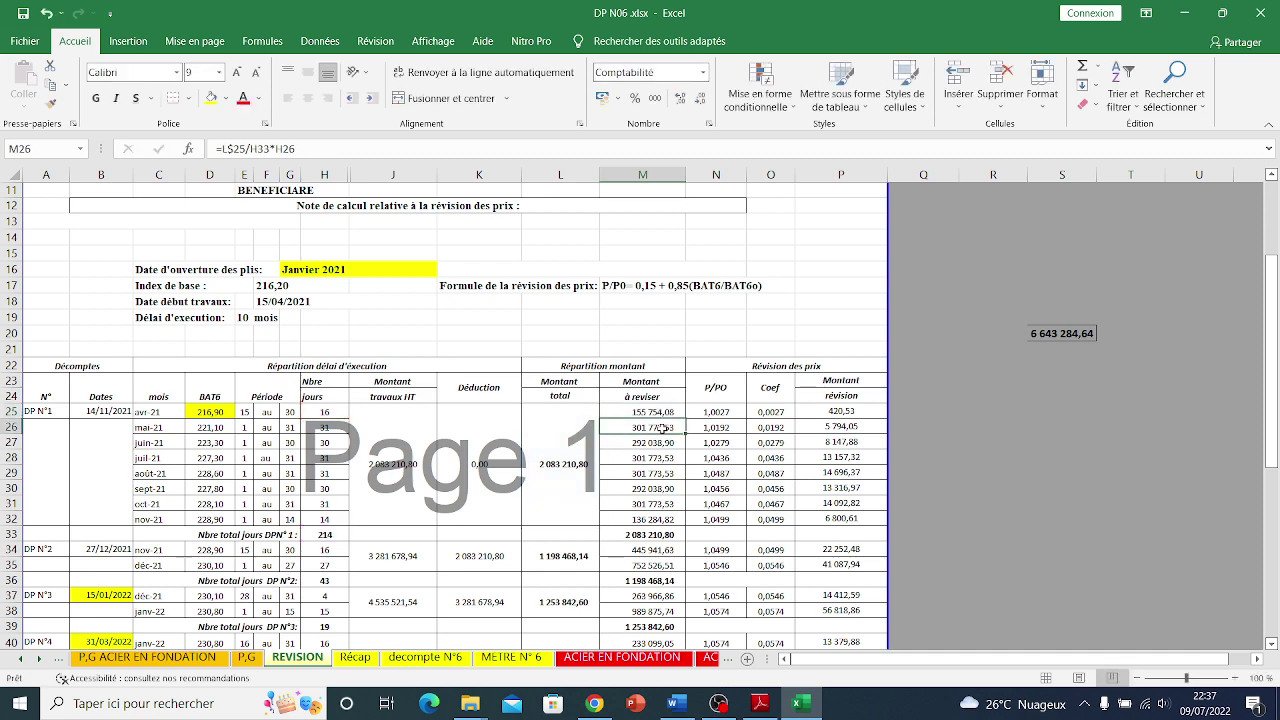
pyautogui.doubleClick(660, 429)
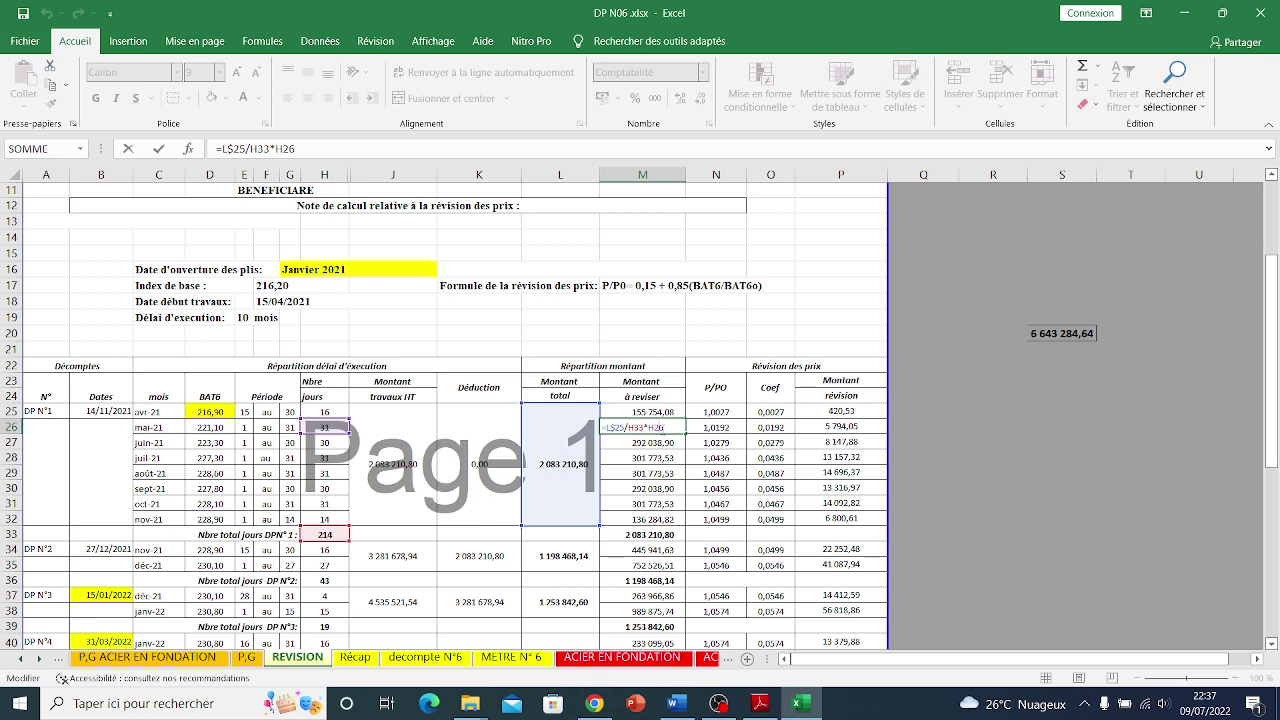
pyautogui.press('Escape')
pyautogui.doubleClick(660, 411)
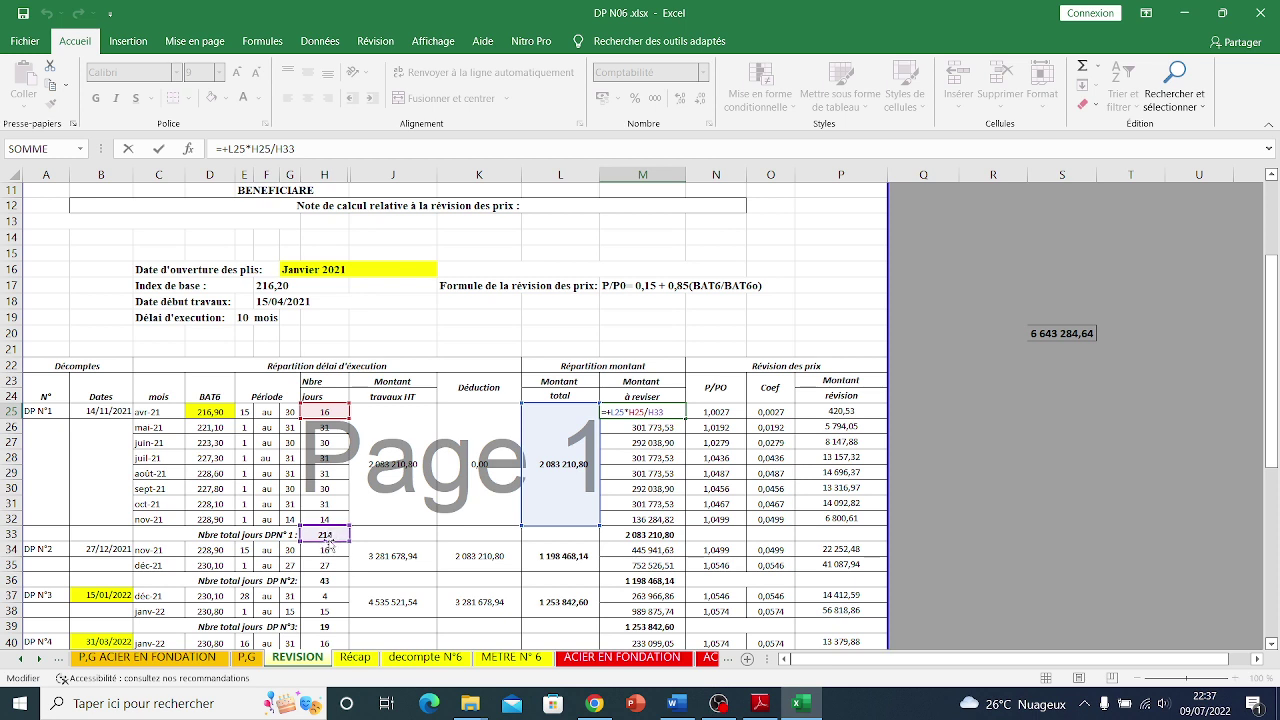
pyautogui.hotkey('ctrl', 'Return')
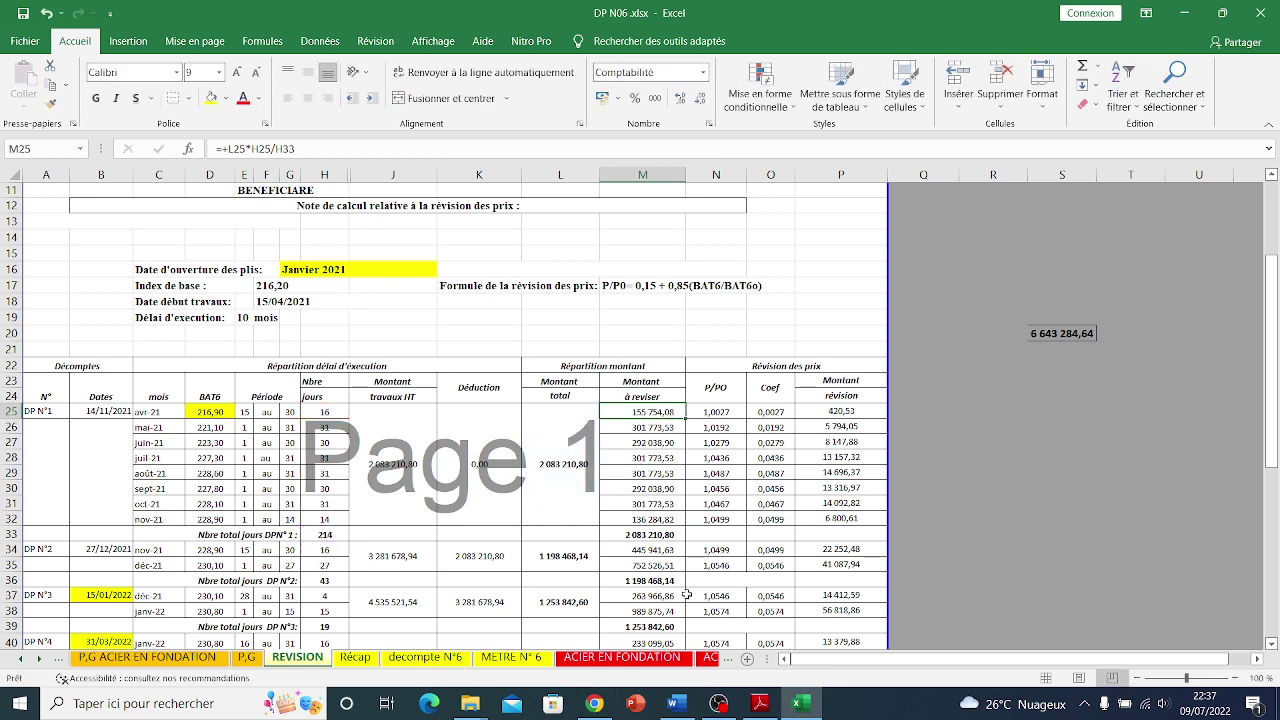
# - Compare how the Montant à reviser formula in M26 is built with the one in M25
pyautogui.doubleClick(673, 428)
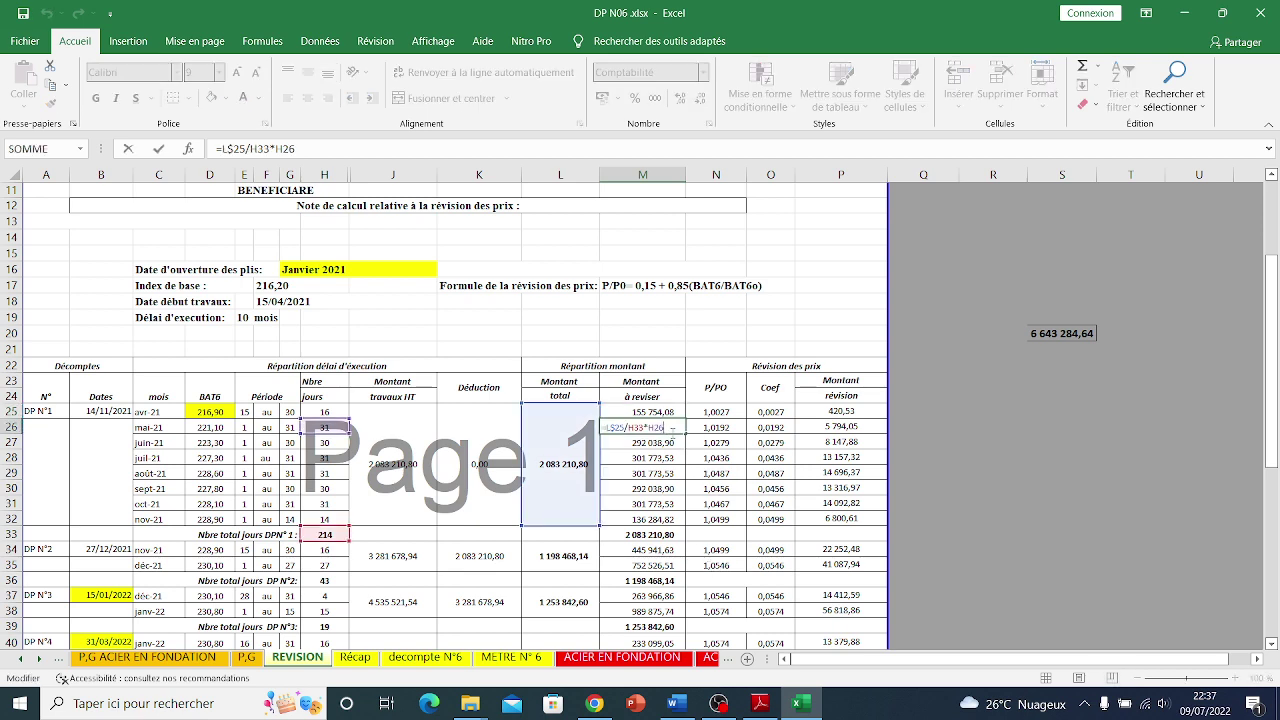
pyautogui.press('Escape')
pyautogui.doubleClick(665, 411)
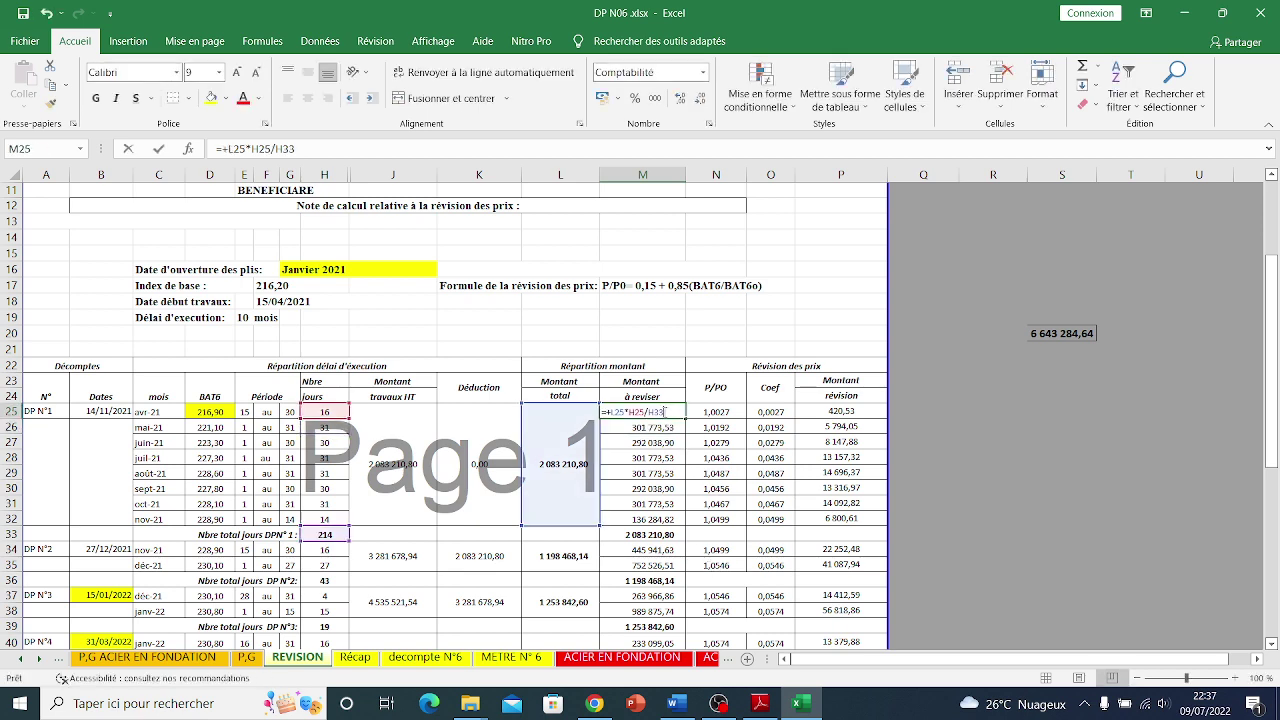
pyautogui.press('Escape')
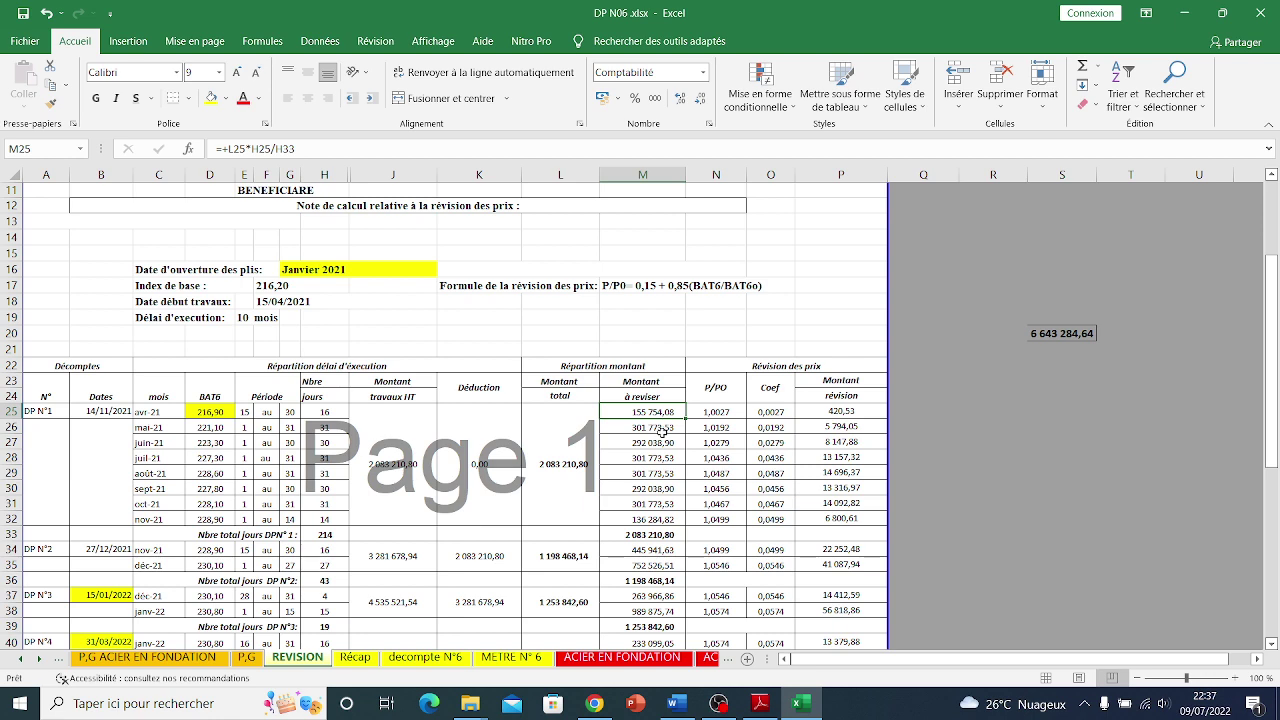
pyautogui.doubleClick(677, 412)
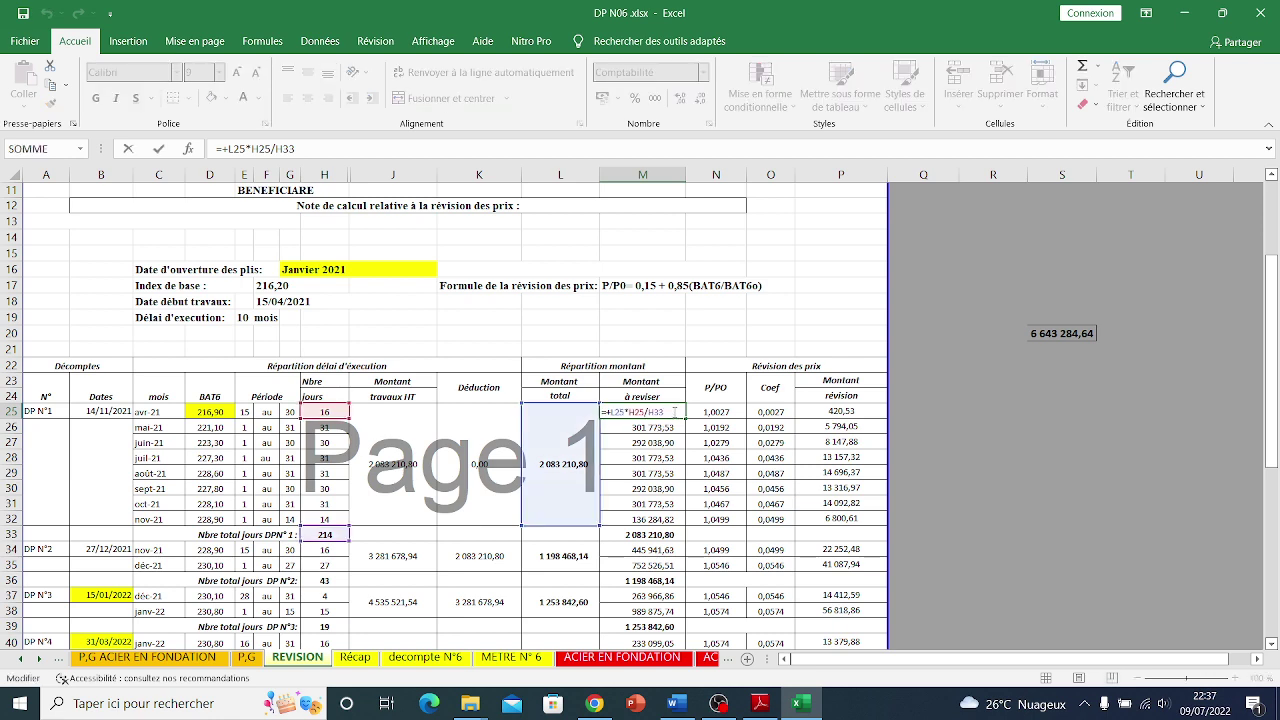
pyautogui.press('Escape')
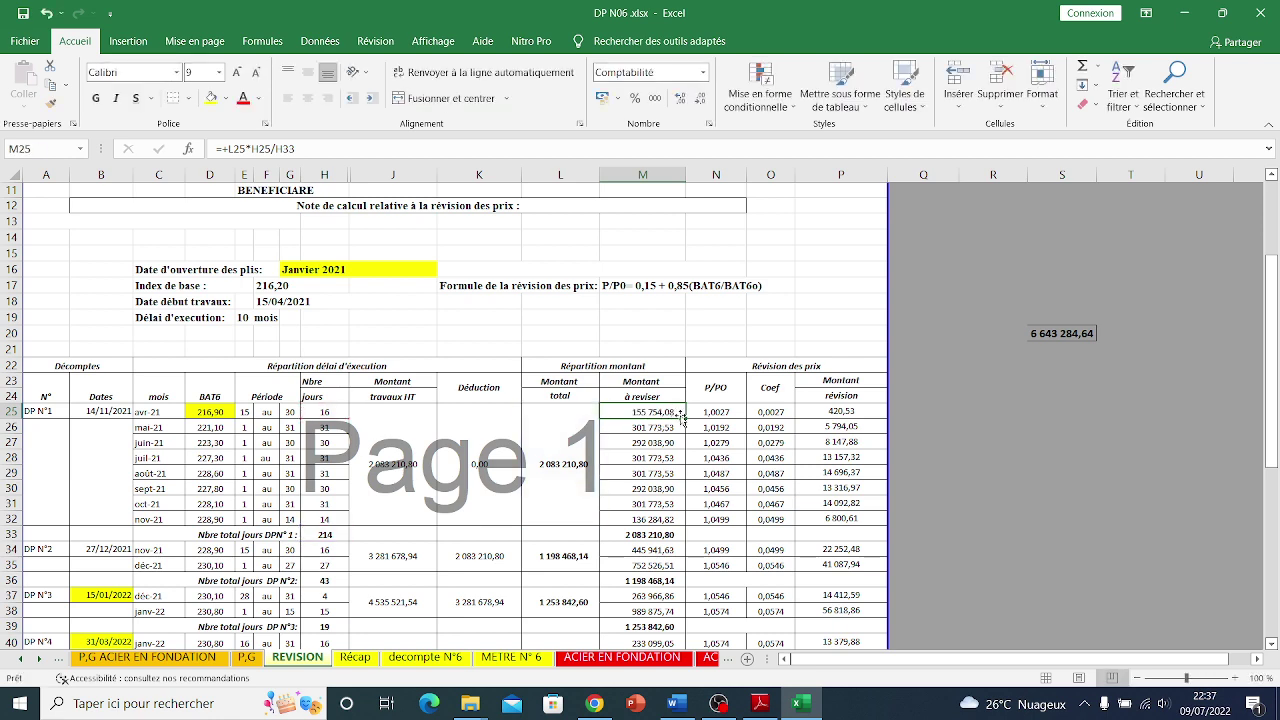
# - Try to fill the M25 formula down into M26, undo the fill, and recheck the formula in M25
pyautogui.moveTo(688, 419); pyautogui.dragTo(661, 429)
pyautogui.hotkey('ctrl', 'z')
pyautogui.doubleClick(650, 409)
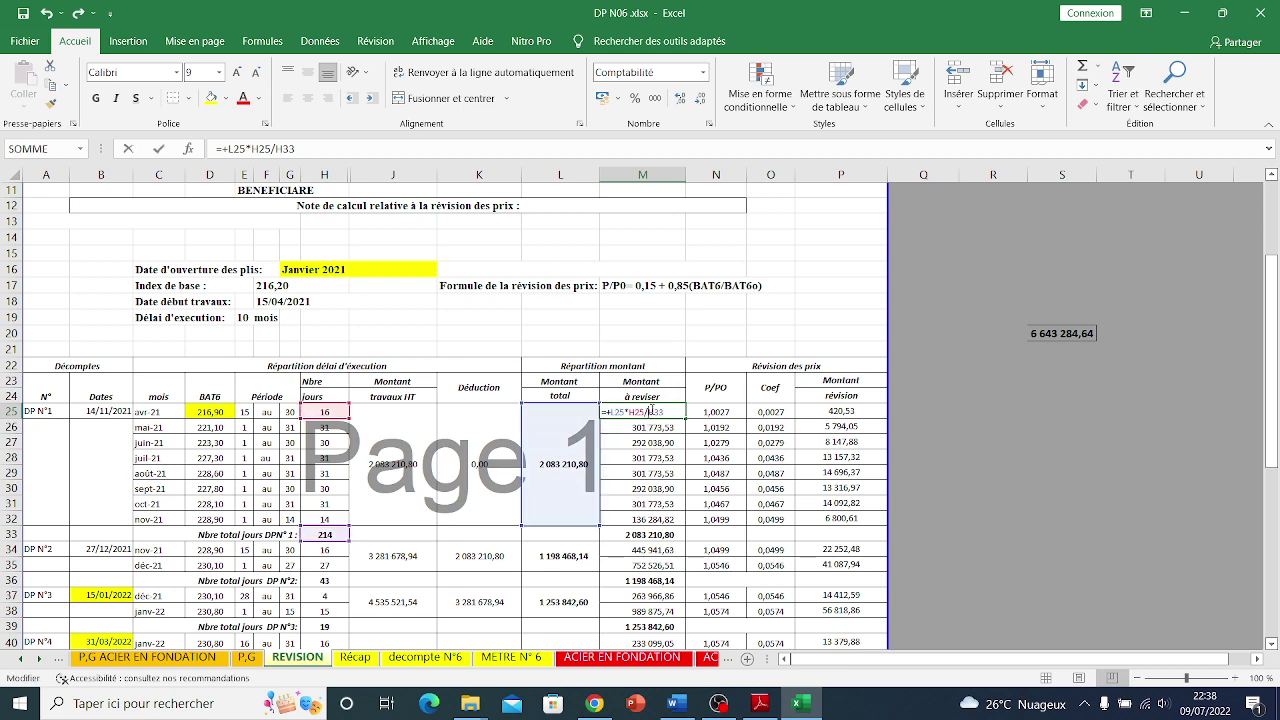
pyautogui.press('Escape')
# - Check which cells the Montant à reviser formulas for juin-21 in M27 and mai-21 in M26 refer to
pyautogui.doubleClick(621, 427)
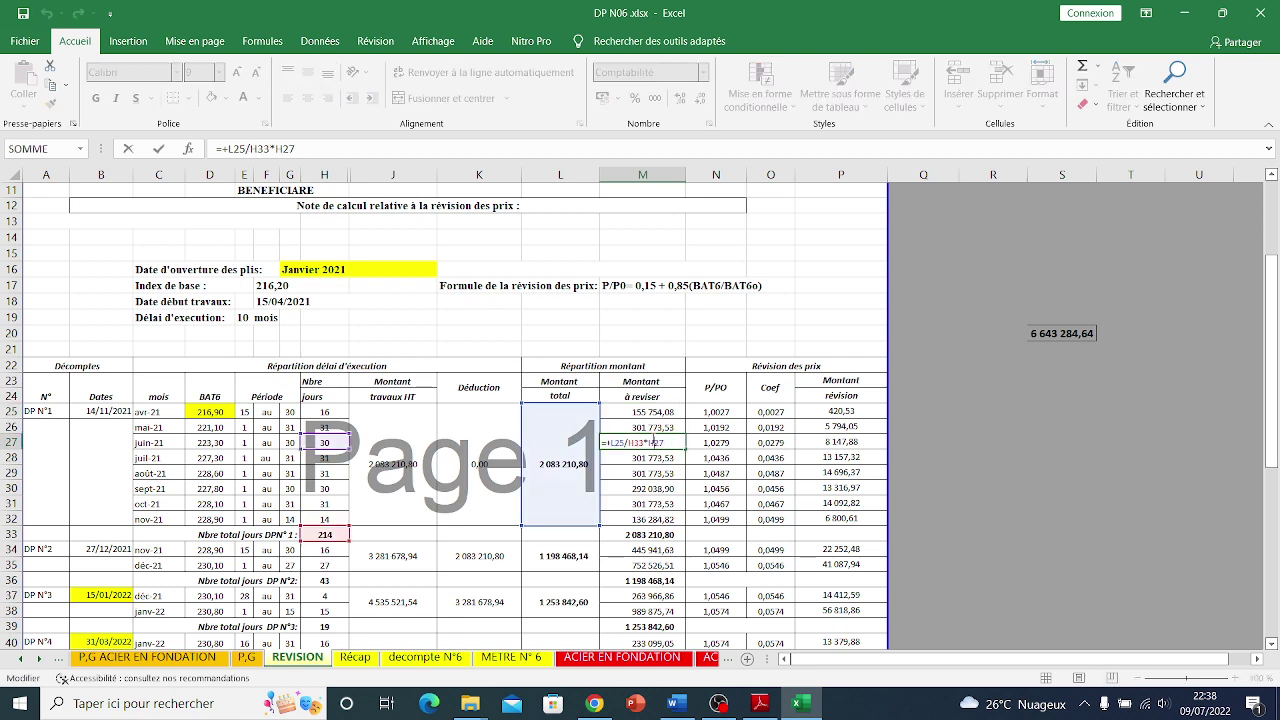
pyautogui.press('Escape')
pyautogui.doubleClick(621, 427)
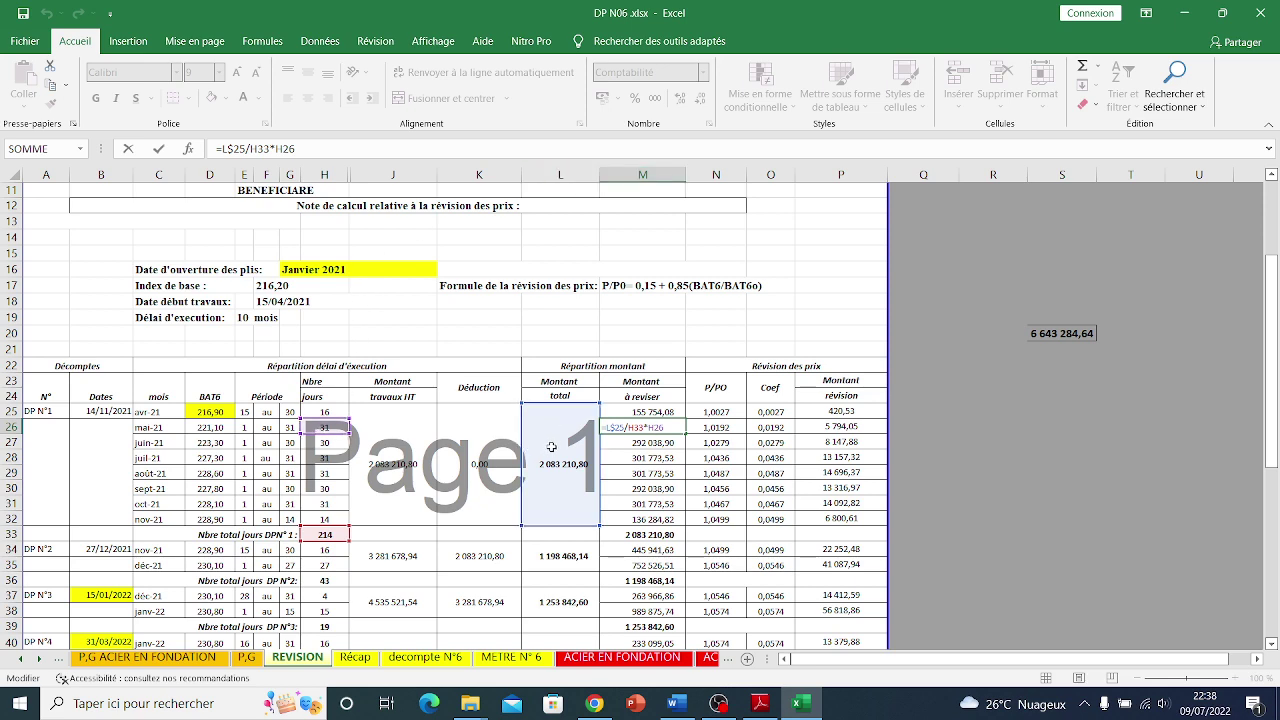
pyautogui.press('Return')
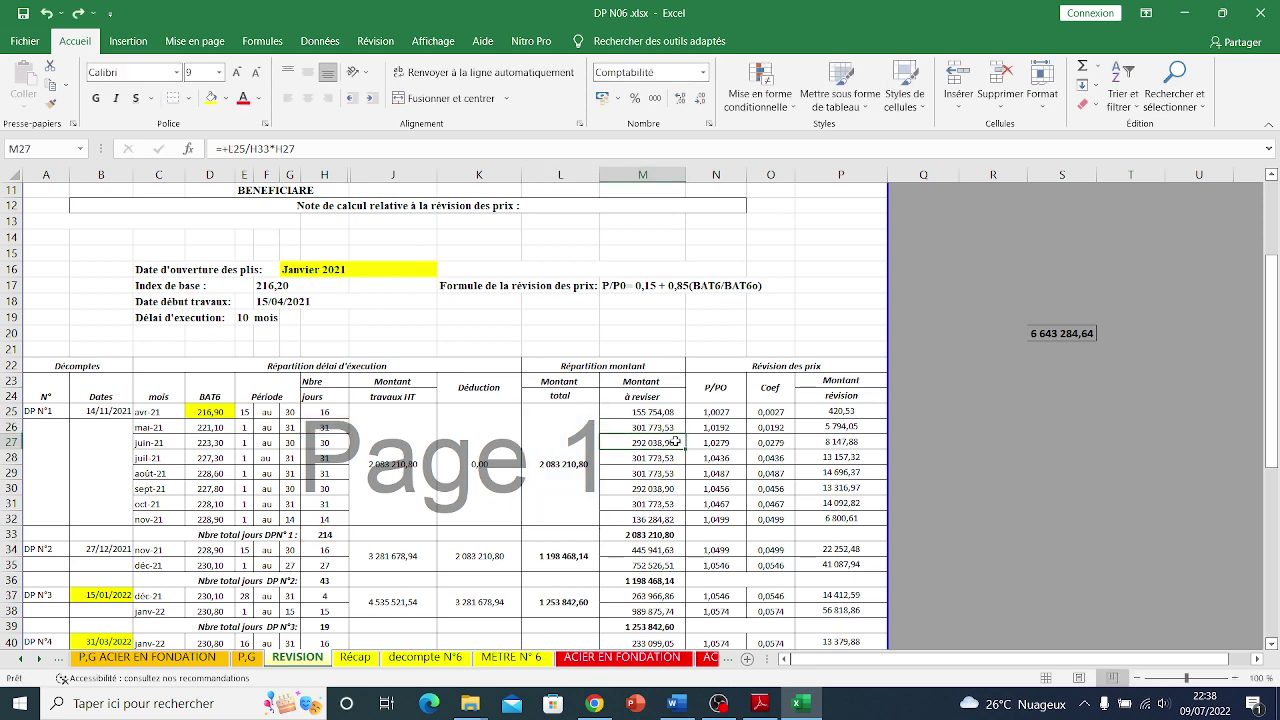
# - Try to fill the mai-21 Montant à reviser formula from M26 down into M27, and undo the fill
pyautogui.press('F2')
pyautogui.hotkey('shift', 'Return')
pyautogui.moveTo(688, 433); pyautogui.dragTo(688, 449)
pyautogui.hotkey('ctrl', 'z')
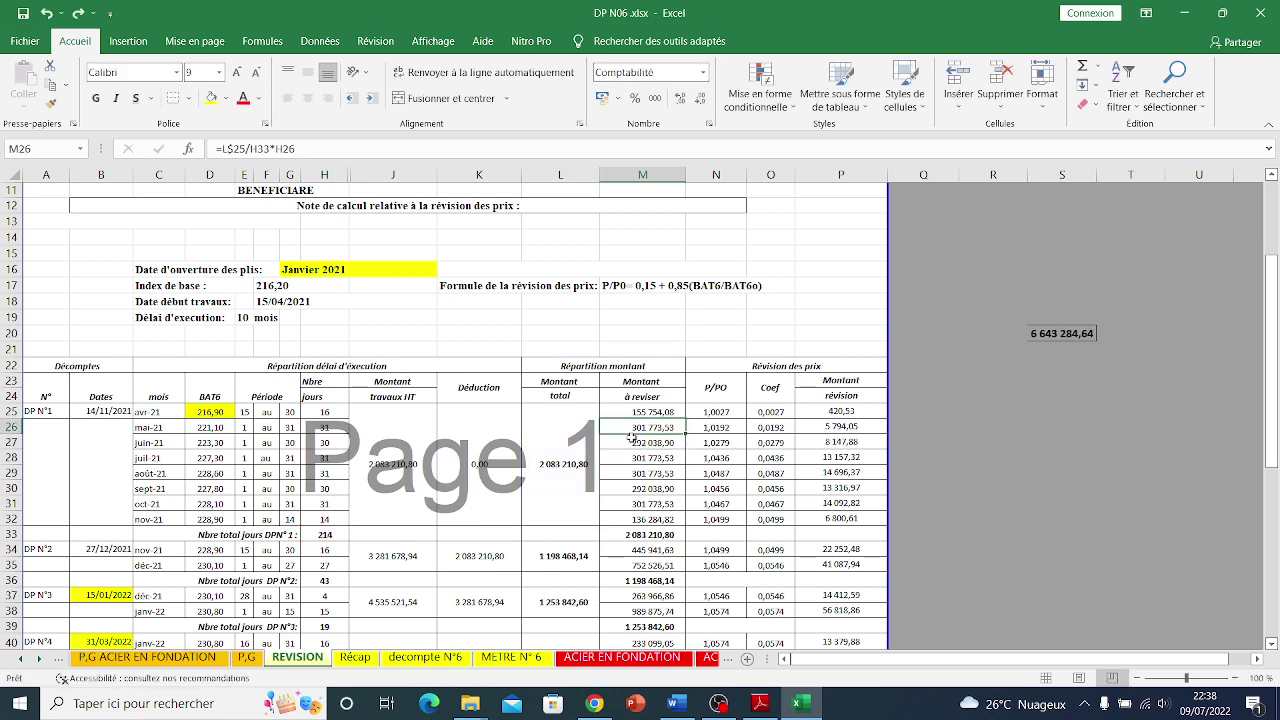
# - Trace the M26 formula through the Montant total, the DP N°1 total days and the mai-21 days
pyautogui.doubleClick(630, 430)
pyautogui.press('Escape')
pyautogui.doubleClick(641, 428)
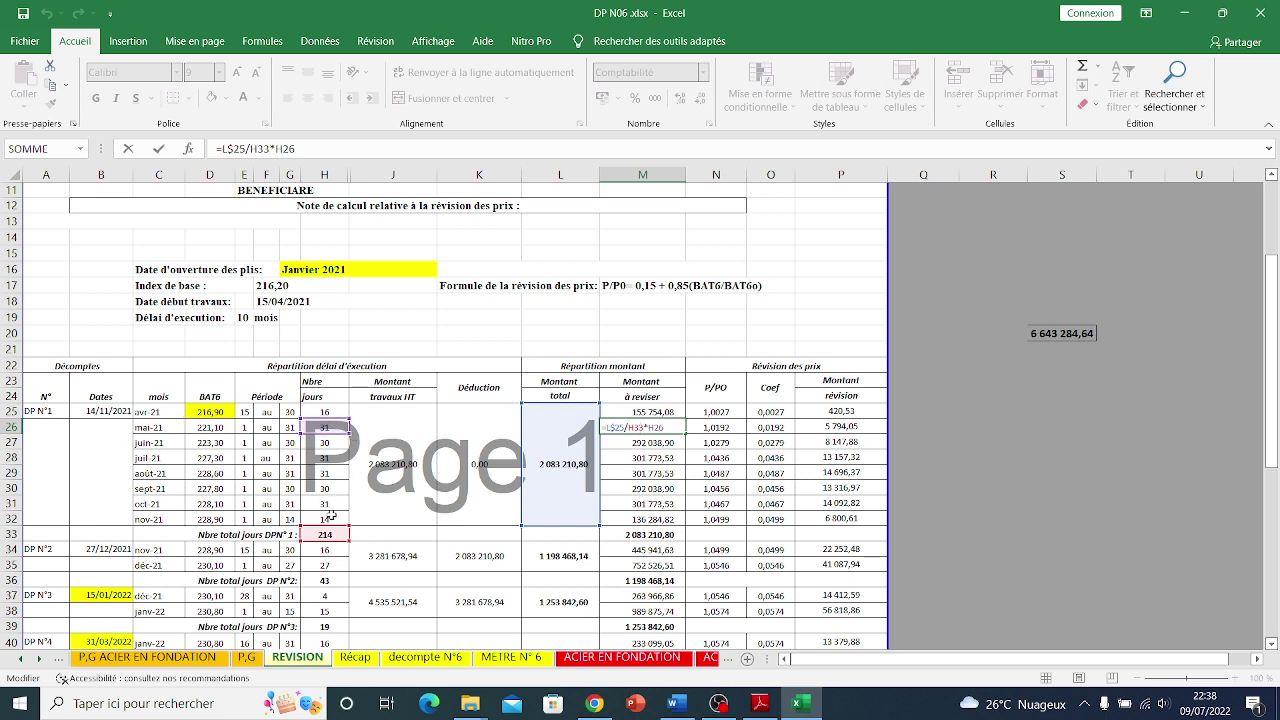
pyautogui.press('Return')
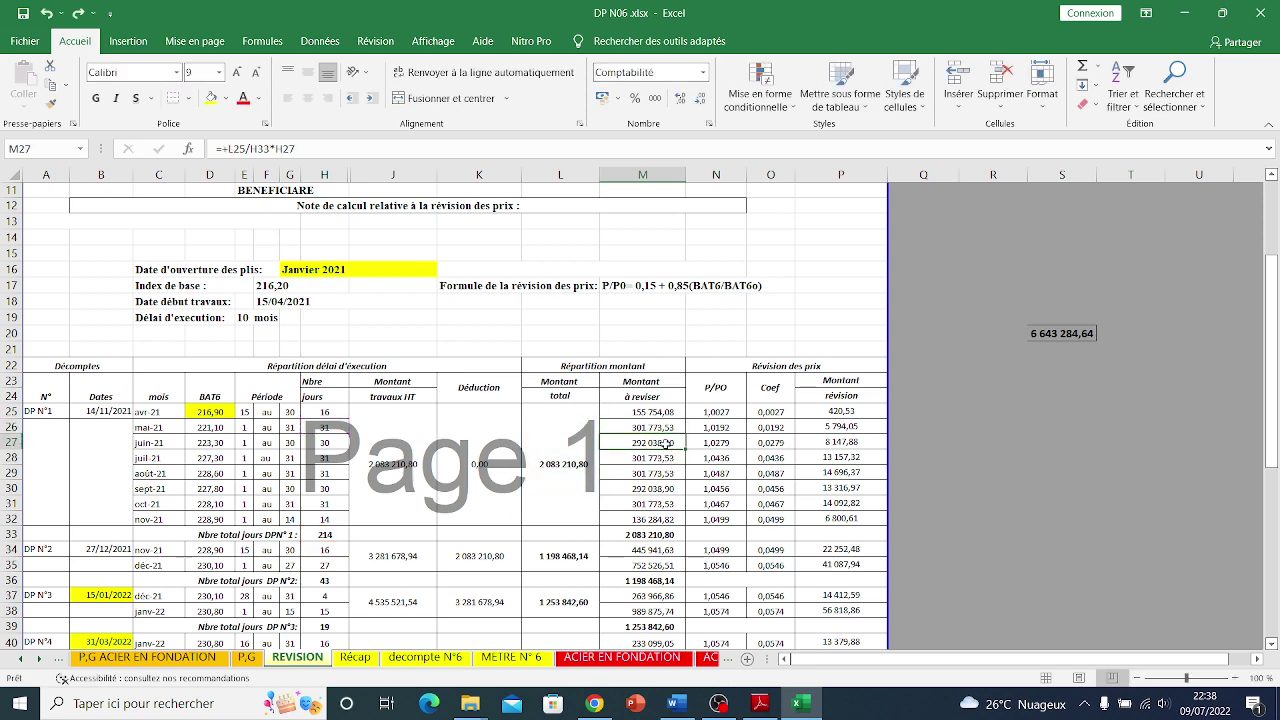
# - Check the Montant à reviser formulas of juin-21 to août-21 in M27:M29 against their day counts in column H
pyautogui.doubleClick(664, 442)
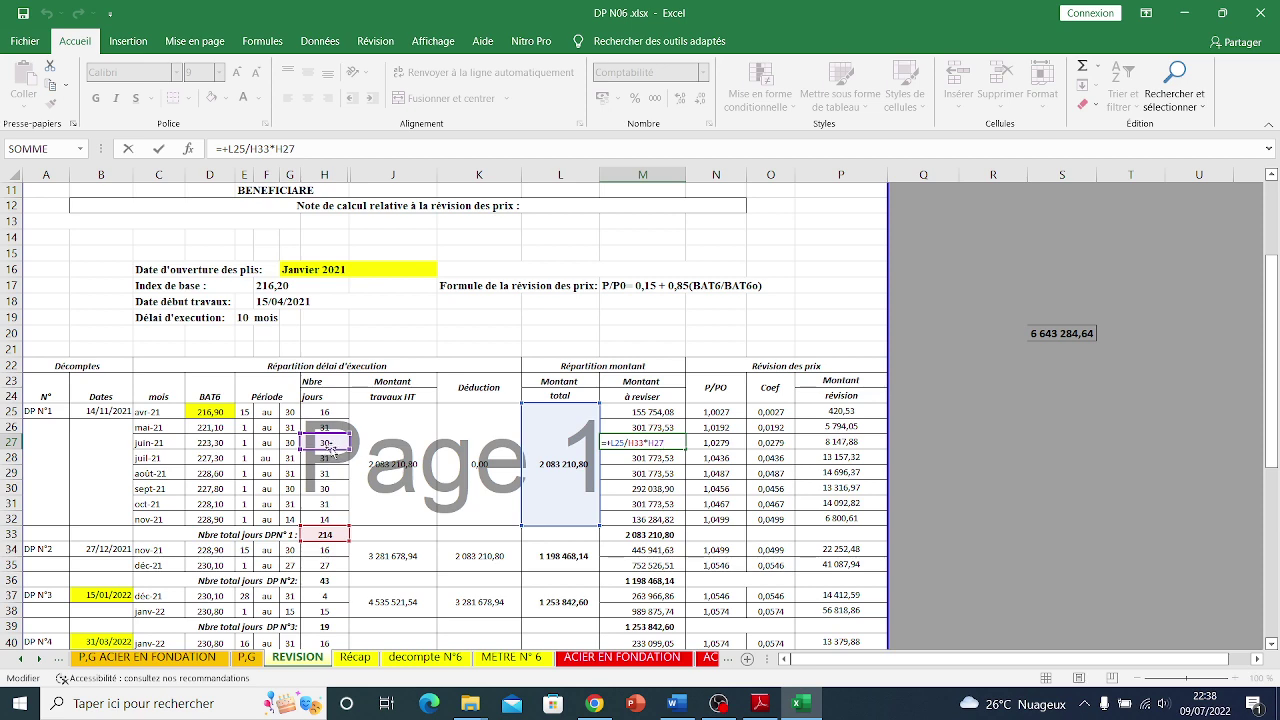
pyautogui.press('Return')
pyautogui.press('F2')
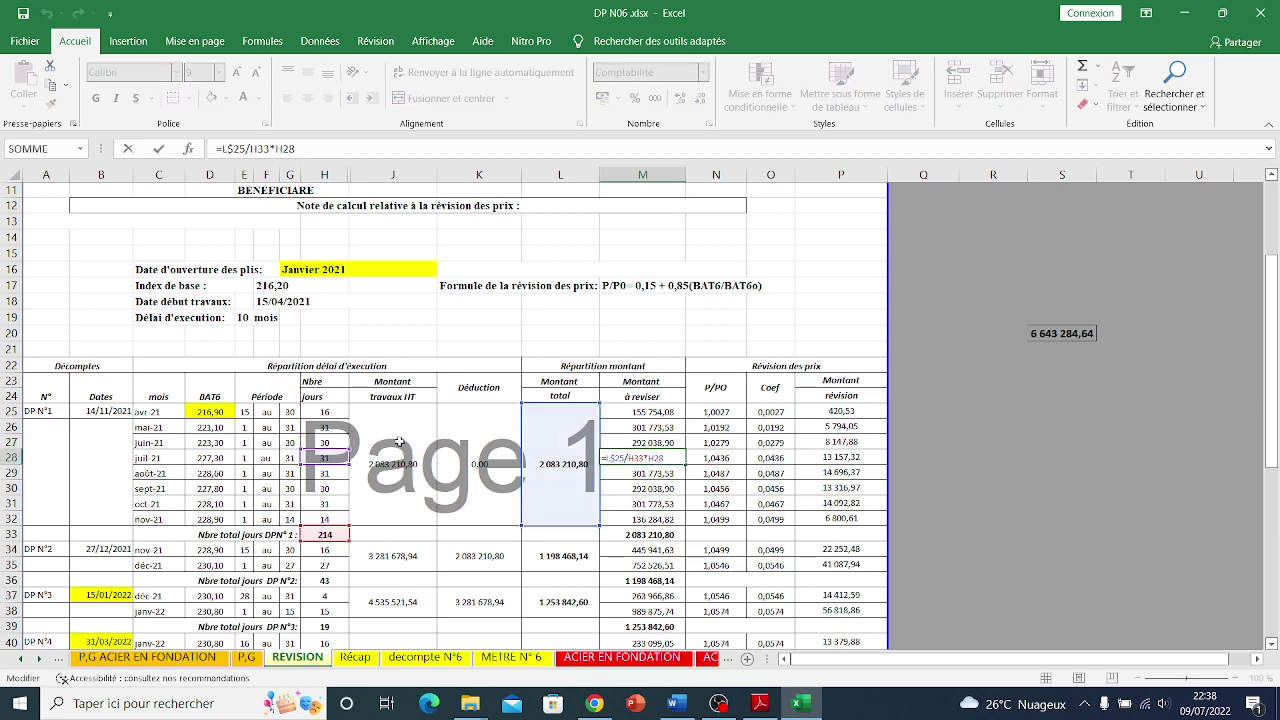
pyautogui.hotkey('ctrl', 'Return')
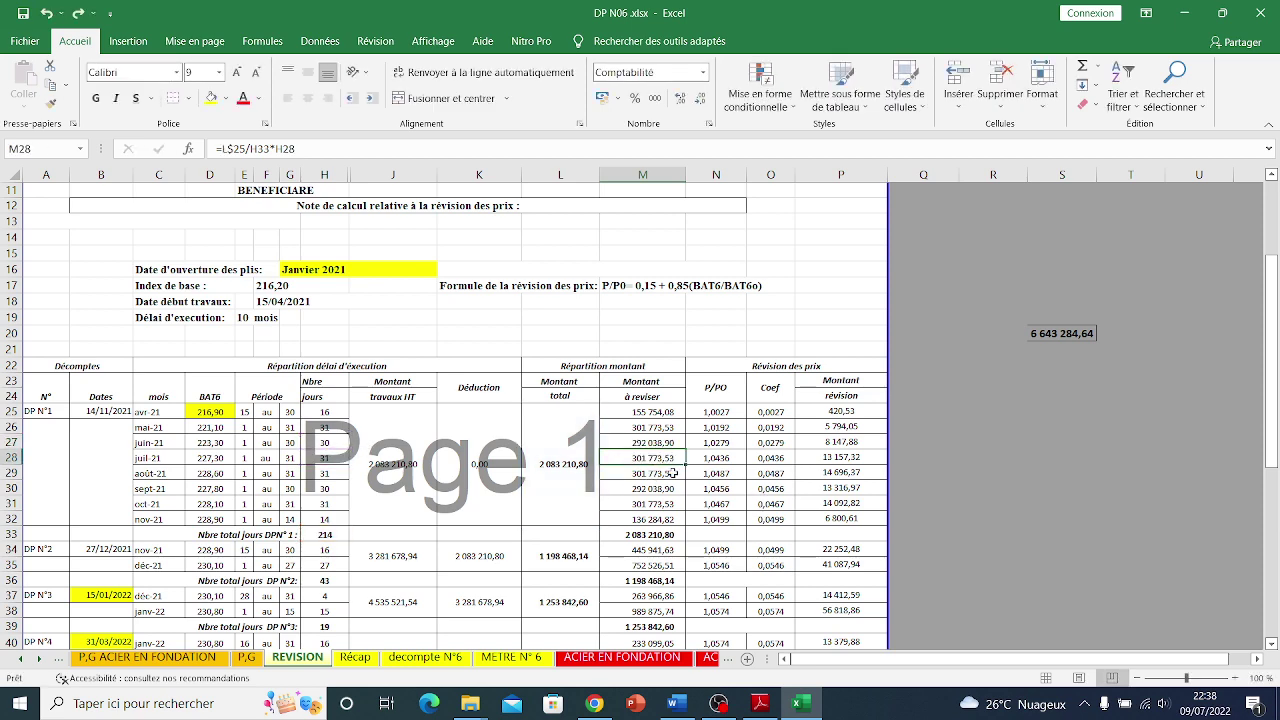
pyautogui.click(674, 472)
pyautogui.press('F2')
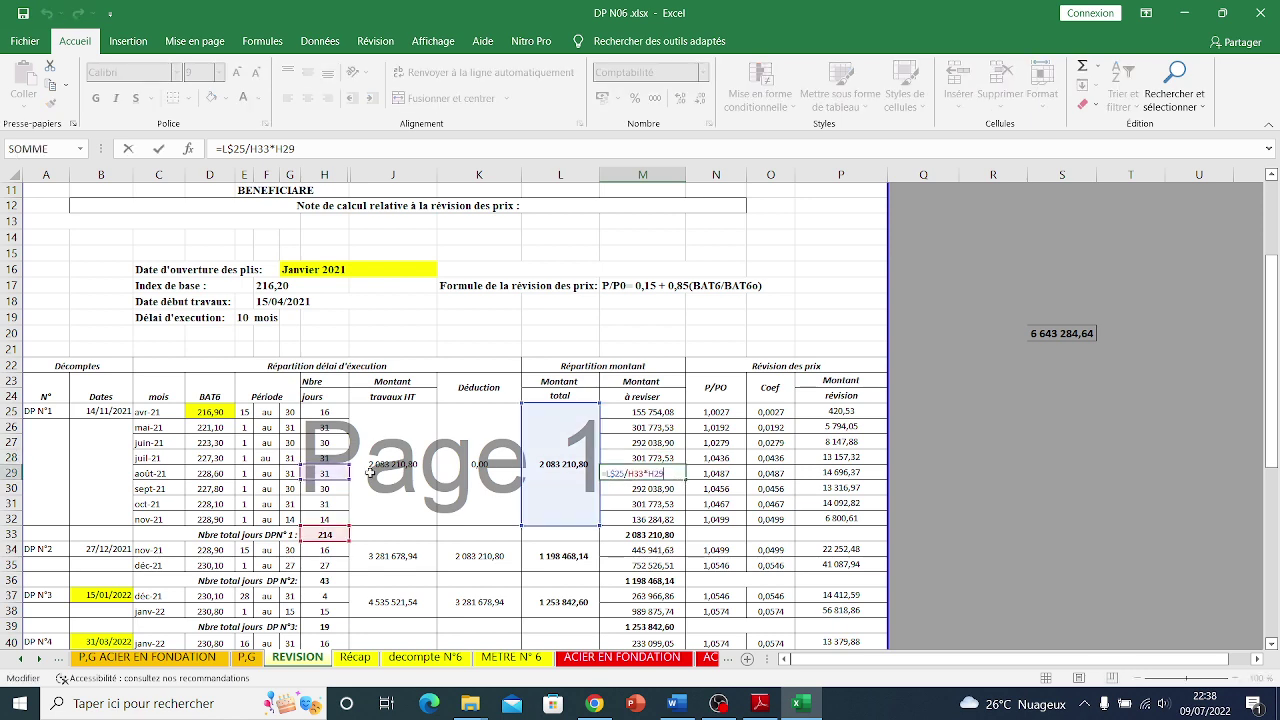
pyautogui.hotkey('ctrl', 'Return')
pyautogui.click(326, 466)
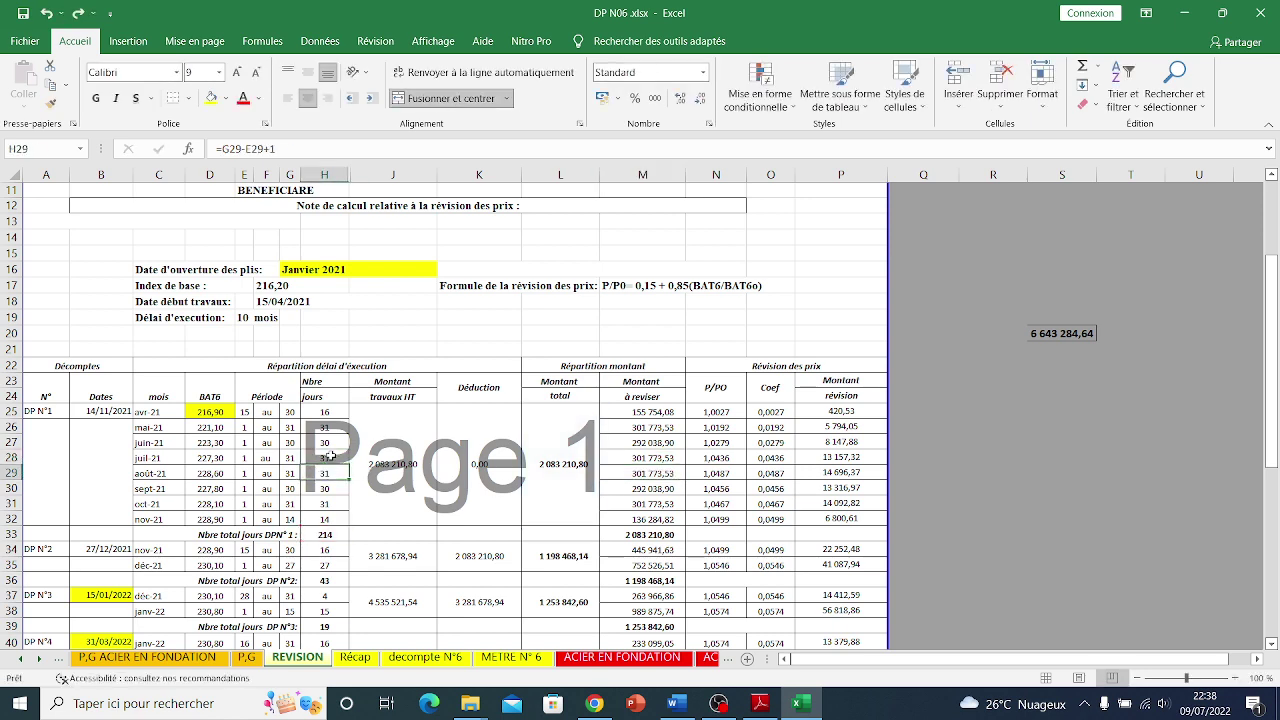
# - Check the Montant à reviser formulas of sept-21 and oct-21 in M30 and M31, and the nov-21 Nbre jours in H32
pyautogui.click(626, 492)
pyautogui.hotkey('ctrl', 'Down')
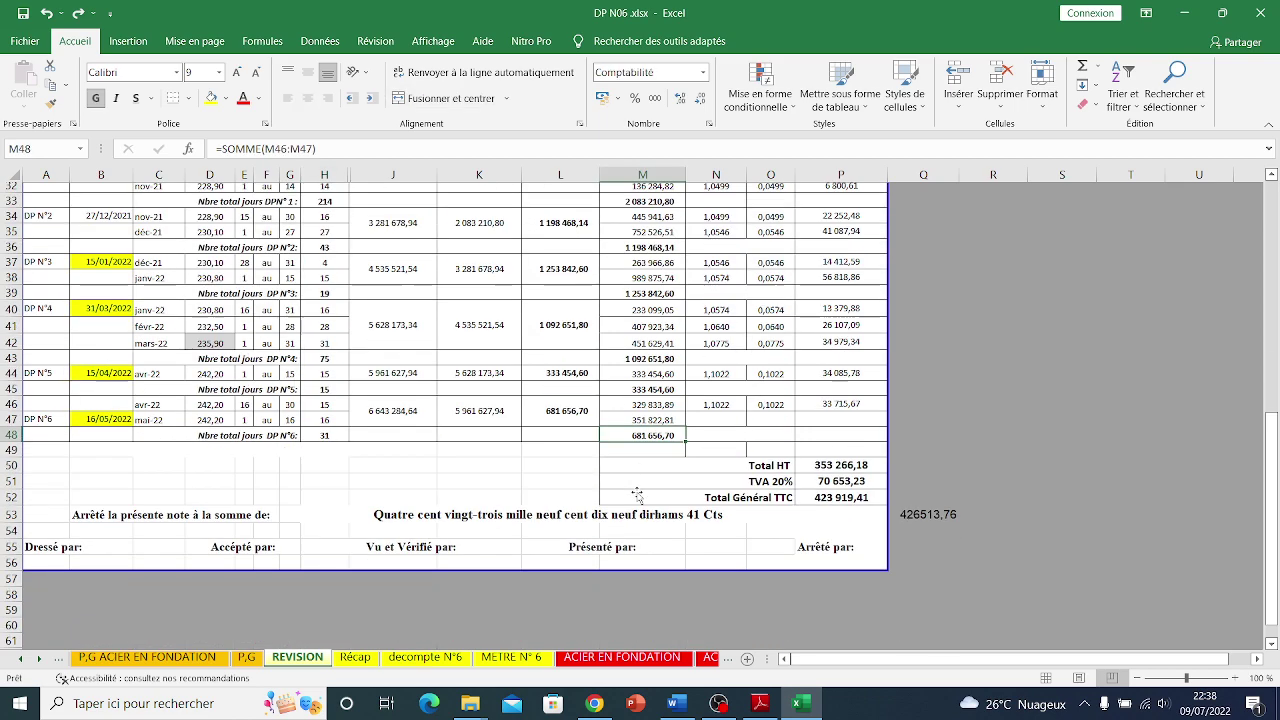
pyautogui.scroll(-1, 622, 460)
pyautogui.scroll(2, 619, 434)
pyautogui.scroll(3, 536, 435)
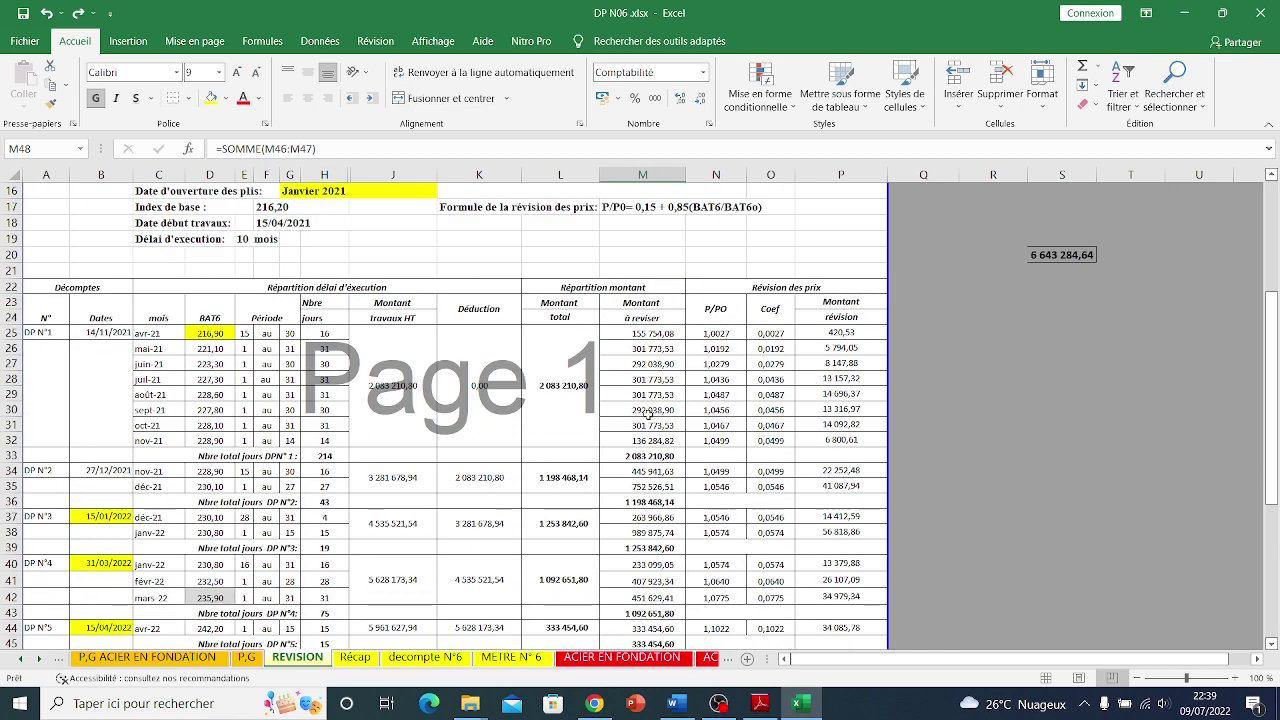
pyautogui.doubleClick(650, 410)
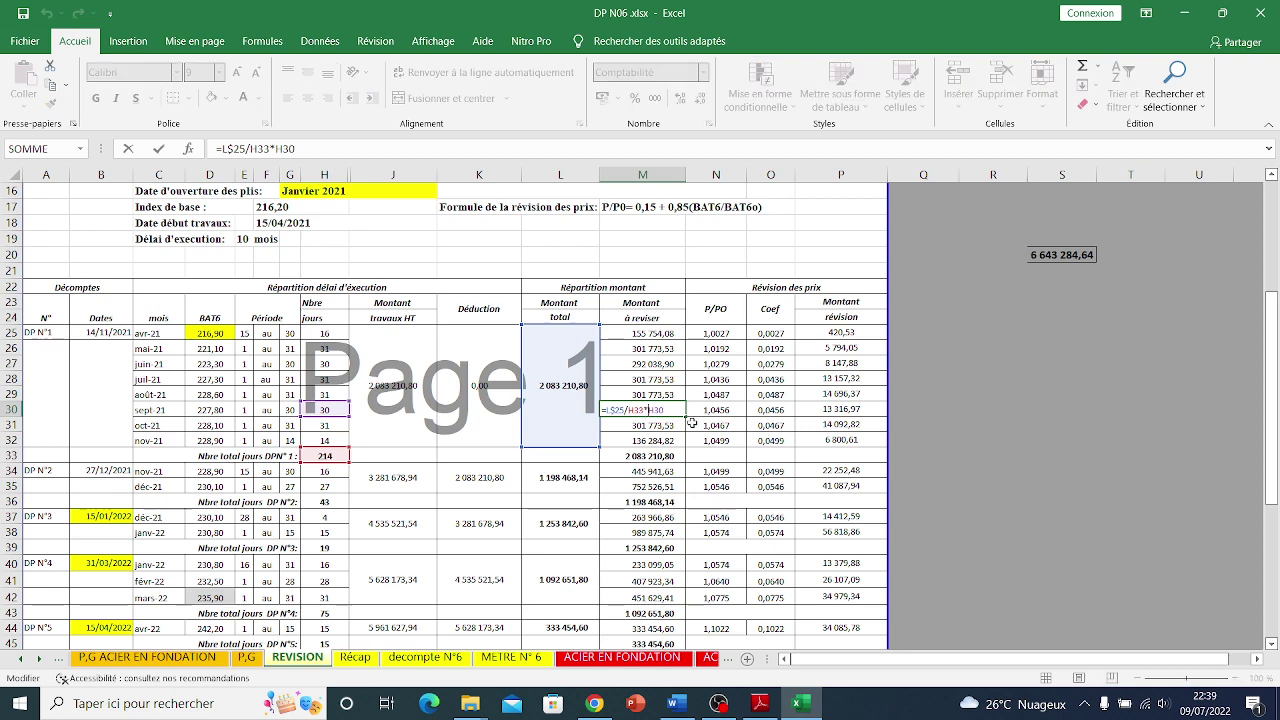
pyautogui.doubleClick(661, 425)
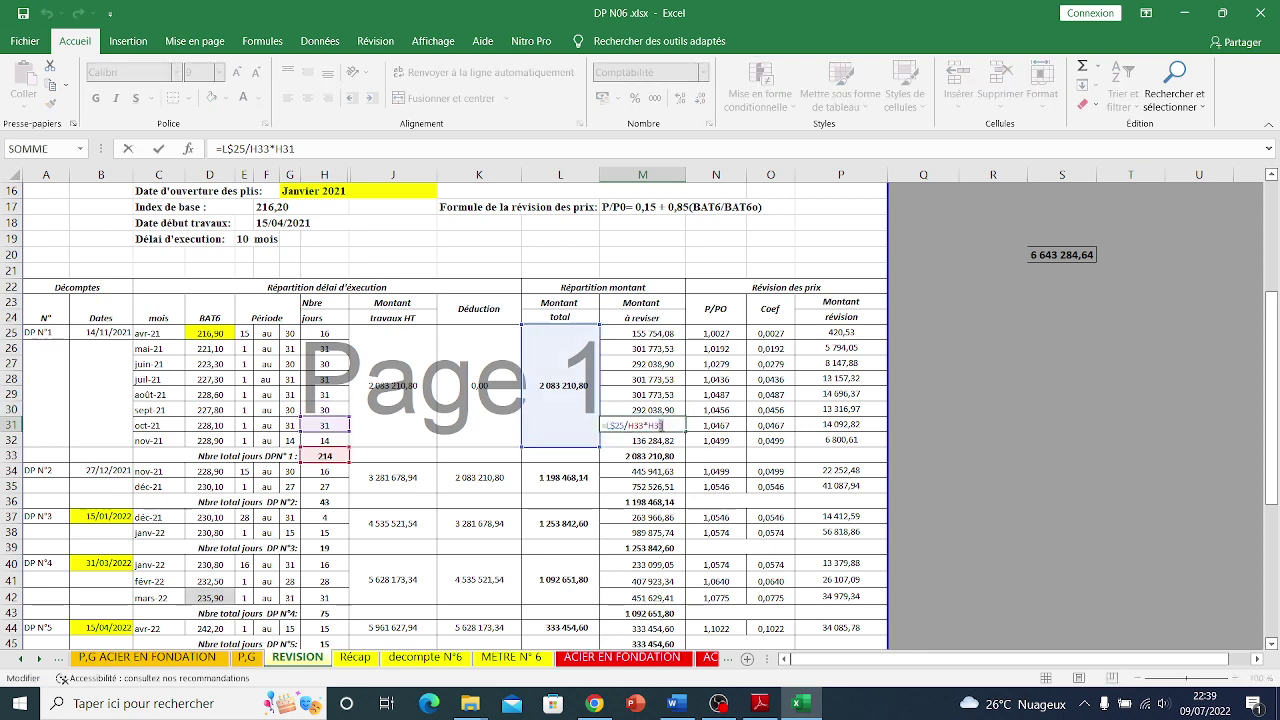
pyautogui.click(330, 440)
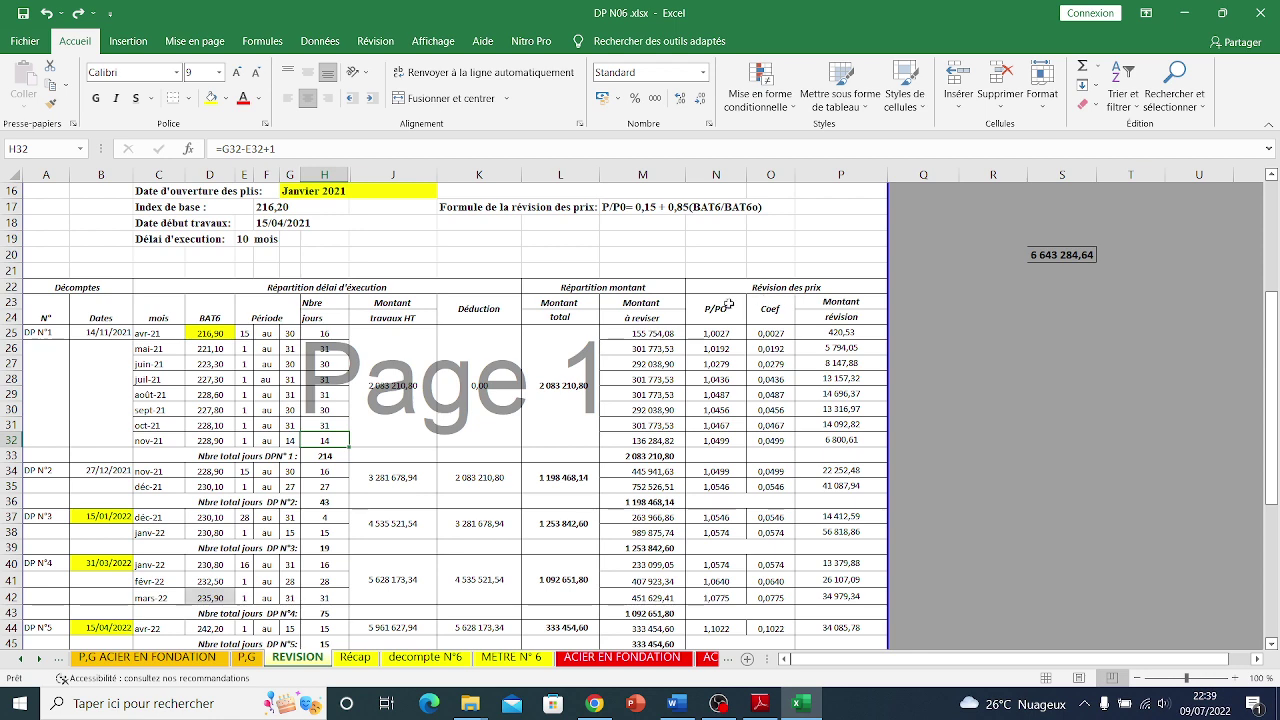
# - Switch to Chrome to review the ajbtp.com article's BAT6 price revision formula and index definitions, and return to the Excel workbook
pyautogui.click(594, 703)
pyautogui.click(452, 550)
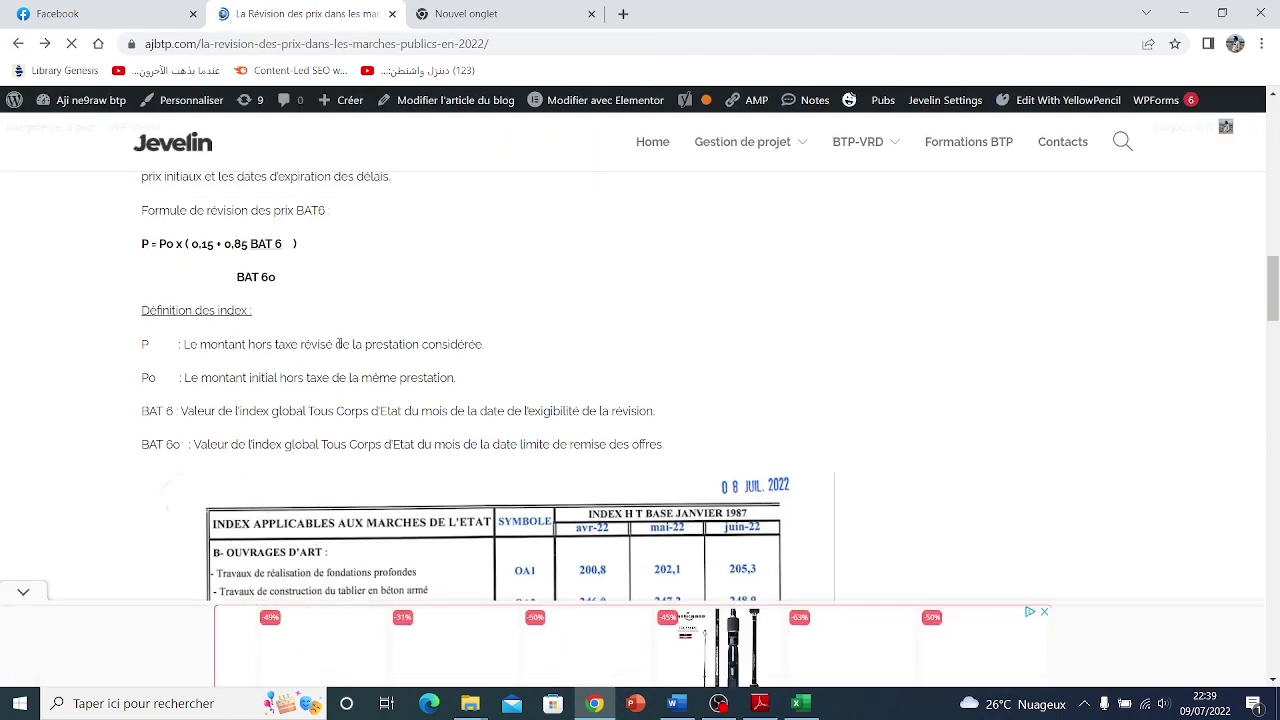
pyautogui.moveTo(483, 345); pyautogui.dragTo(276, 340)
pyautogui.scroll(3, 276, 333)
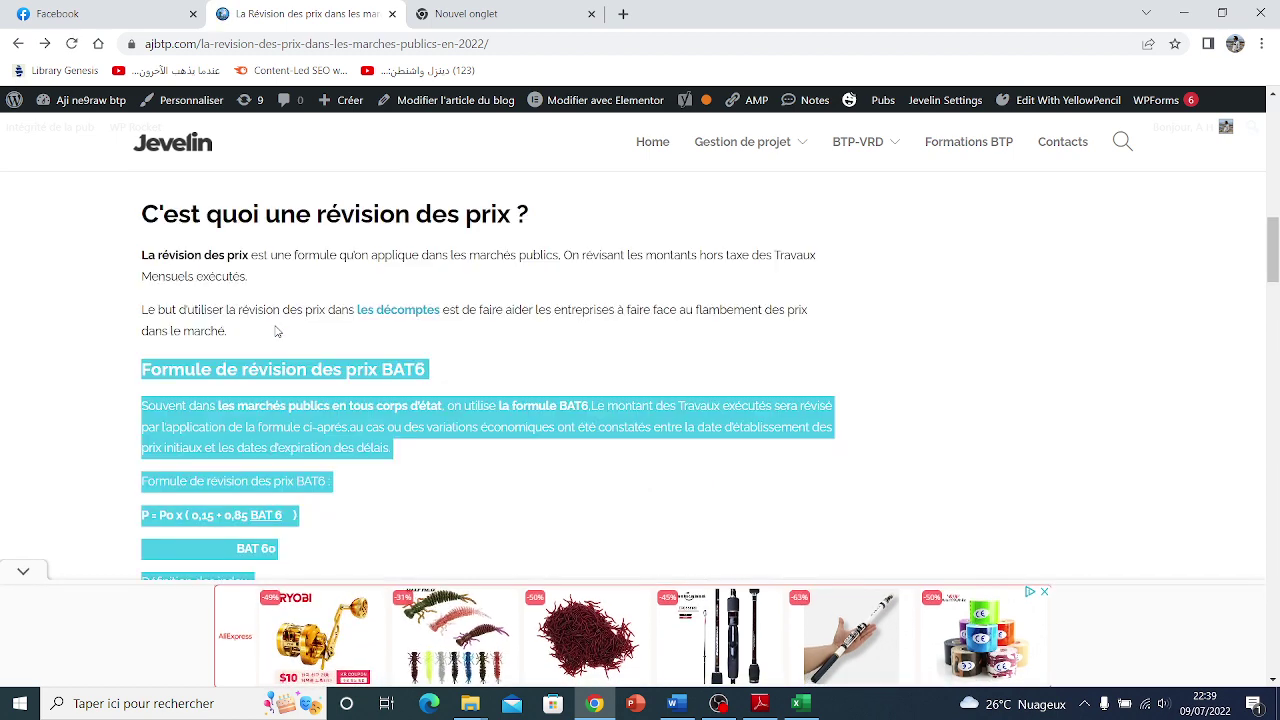
pyautogui.scroll(-15, 448, 466)
pyautogui.scroll(-15, 448, 466)
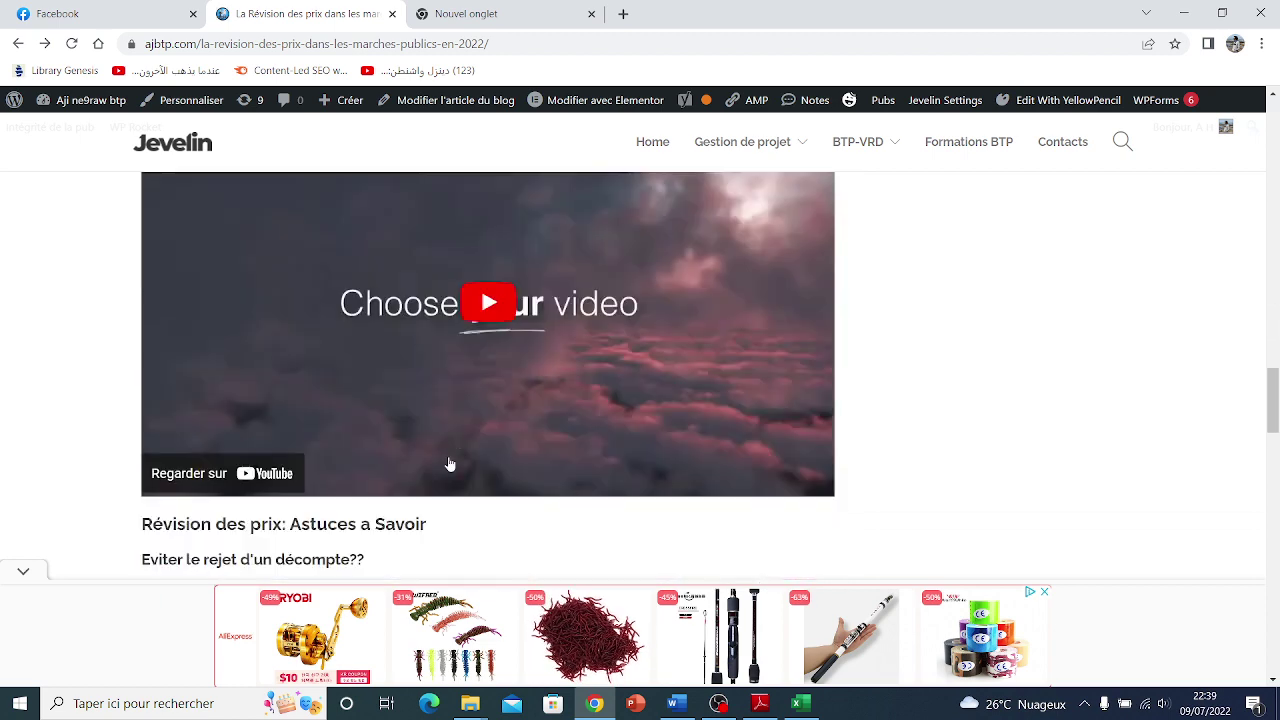
pyautogui.click(588, 705)
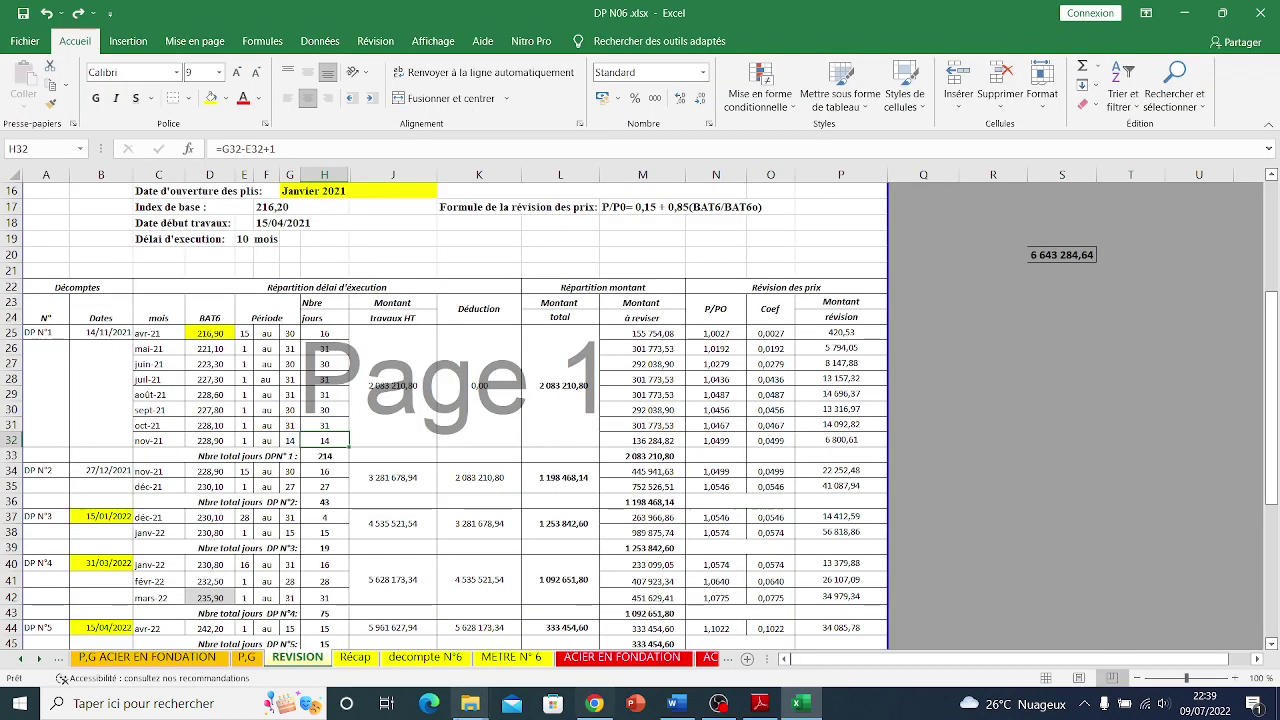
# - Examine the TRONQUE formula for P/PO in N25, highlighting its coefficients and BAT6 index reference, and select the avr-21 Montant révision in P25
pyautogui.doubleClick(735, 333)
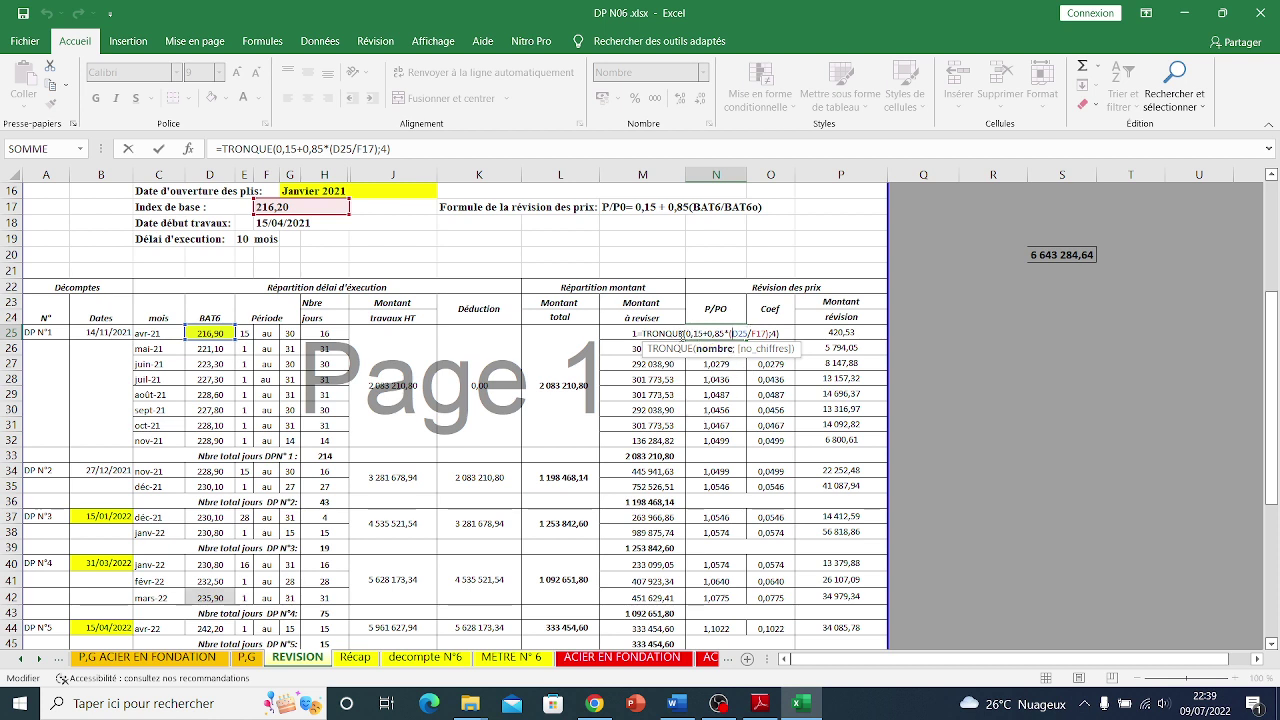
pyautogui.moveTo(685, 334); pyautogui.dragTo(705, 333)
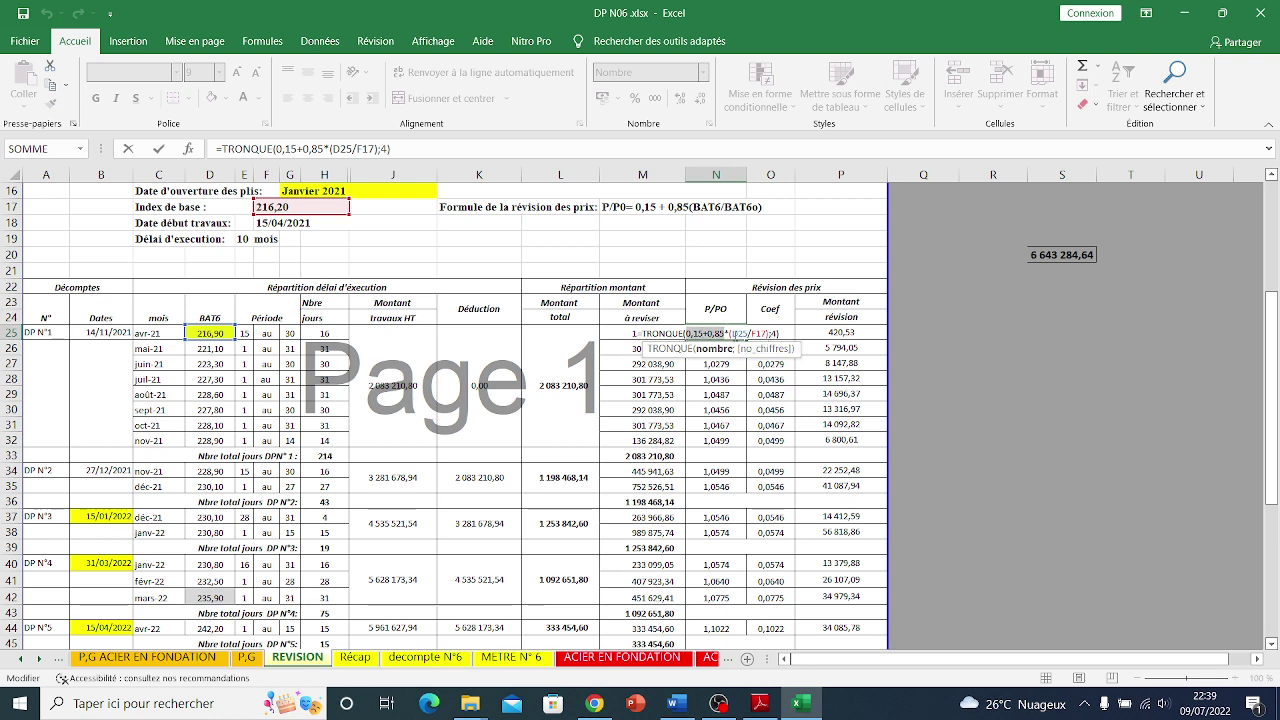
pyautogui.moveTo(731, 334); pyautogui.dragTo(745, 335)
pyautogui.doubleClick(741, 334)
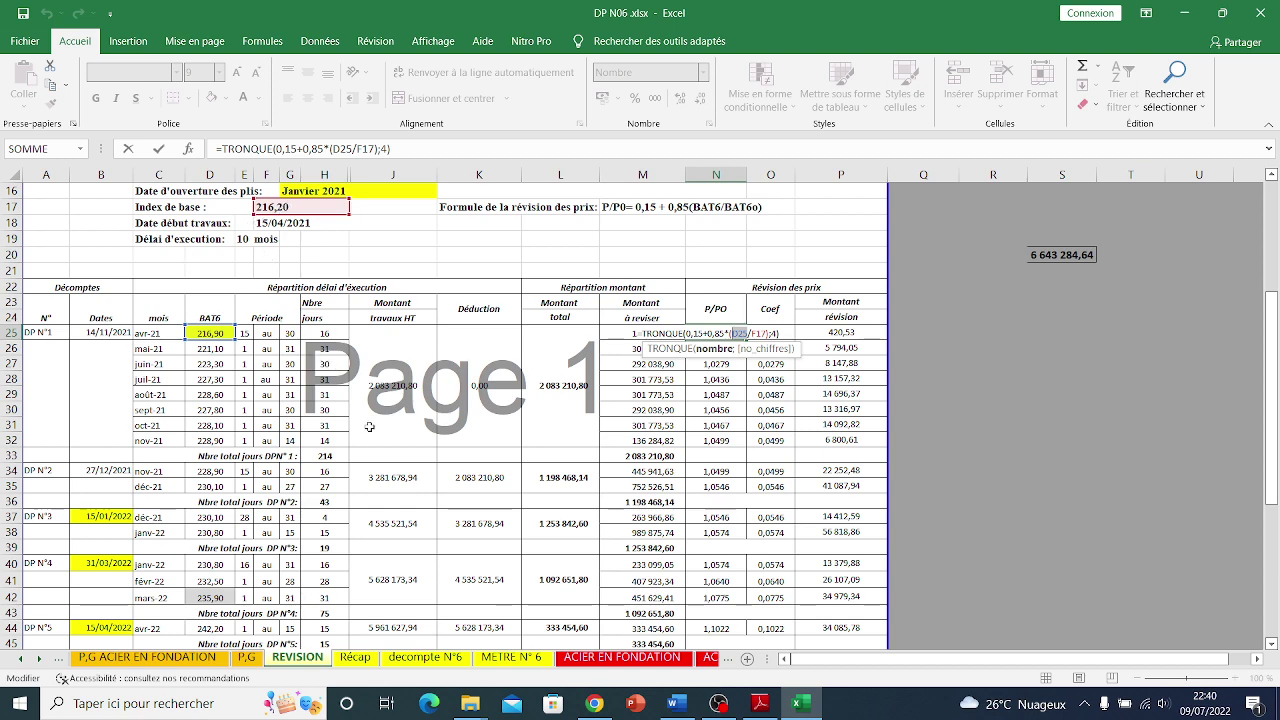
pyautogui.press('Return')
pyautogui.click(866, 330)
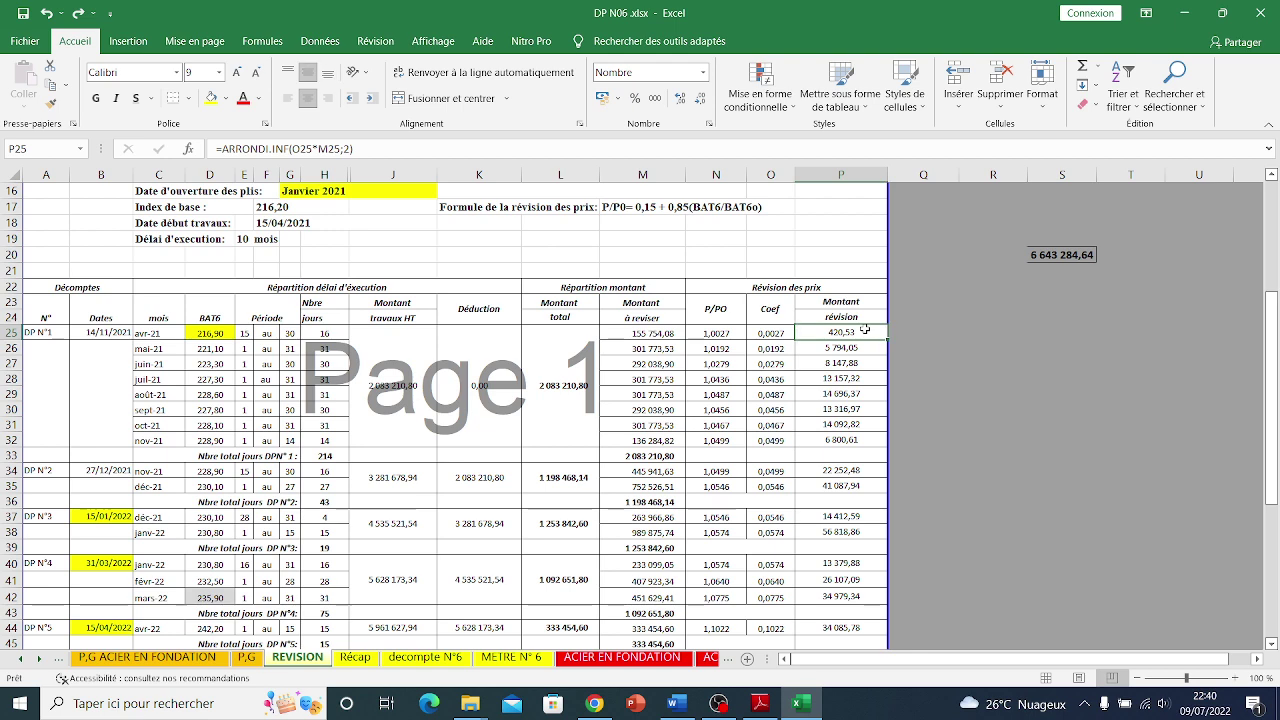
# - Check the P/PO formula in N25 and the Coef formulas of avr-21 and juin-21 in O25 and O27
pyautogui.doubleClick(726, 334)
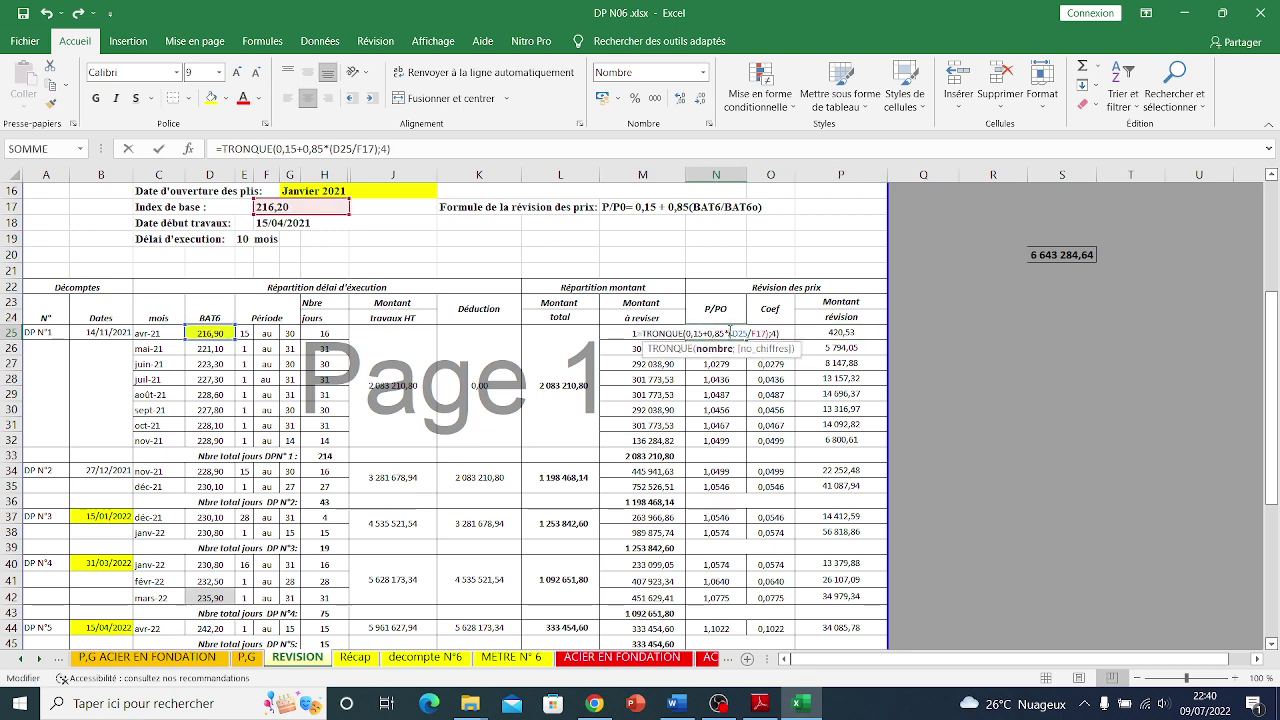
pyautogui.press('Escape')
pyautogui.doubleClick(772, 336)
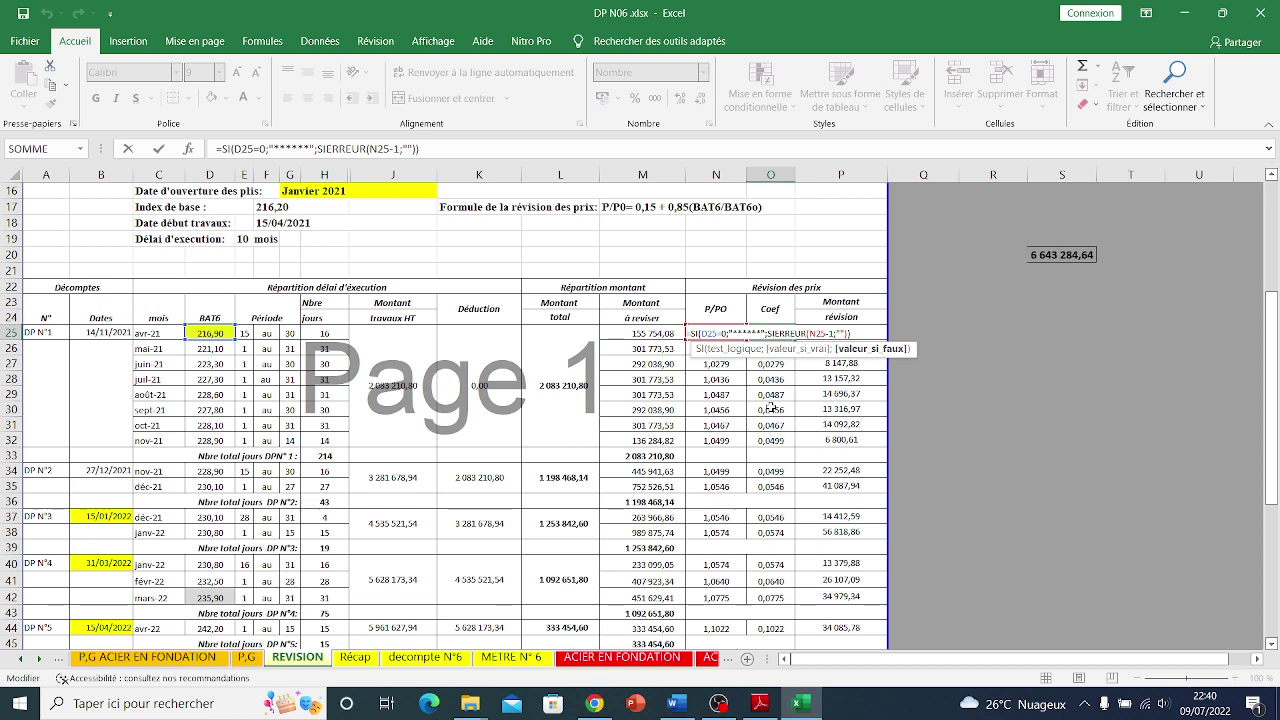
pyautogui.press('Escape')
pyautogui.doubleClick(780, 366)
pyautogui.press('Escape')
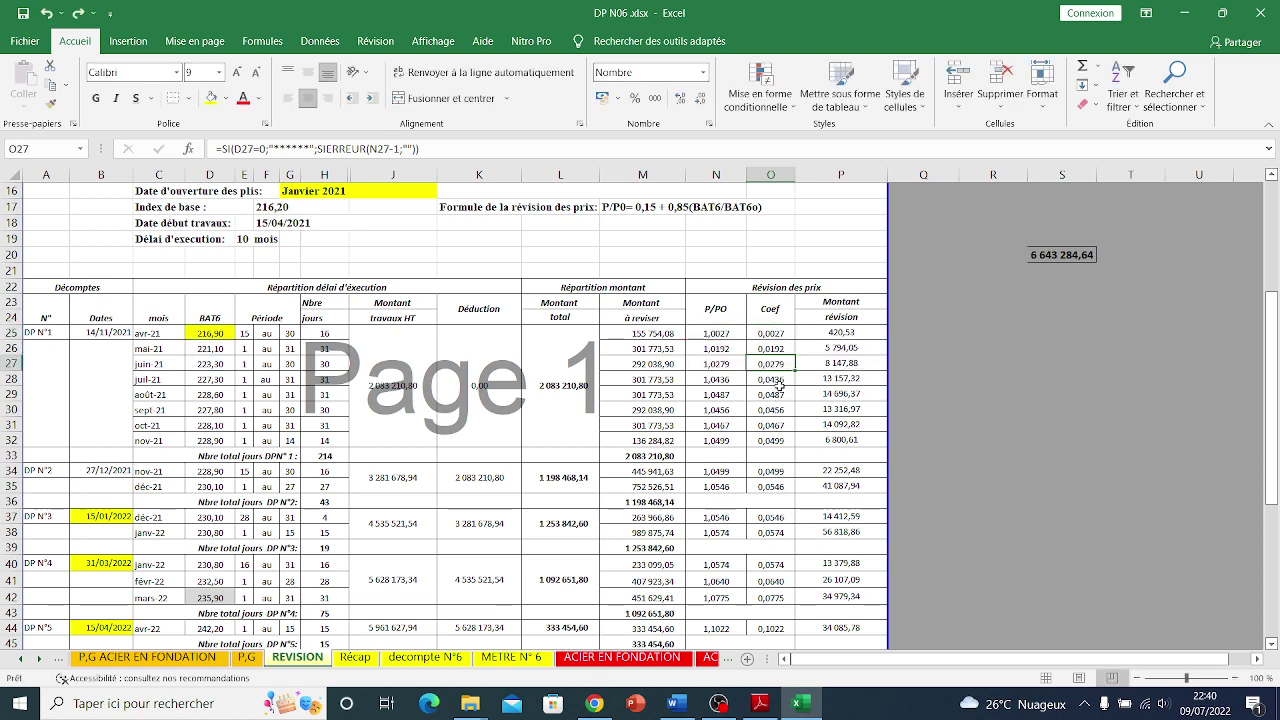
# - Check the Coef formulas of juil-21 to sept-21 in O28:O30
pyautogui.doubleClick(778, 380)
pyautogui.press('Escape')
pyautogui.doubleClick(777, 395)
pyautogui.press('Escape')
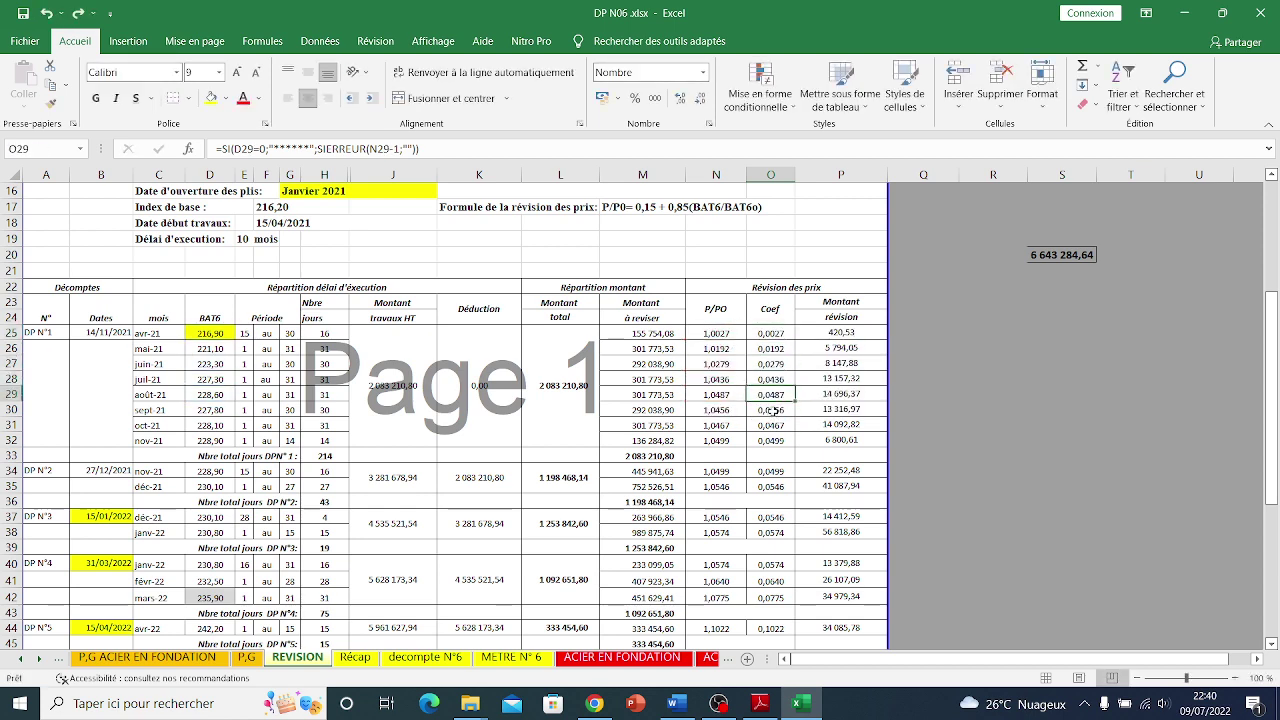
pyautogui.doubleClick(777, 410)
pyautogui.press('Escape')
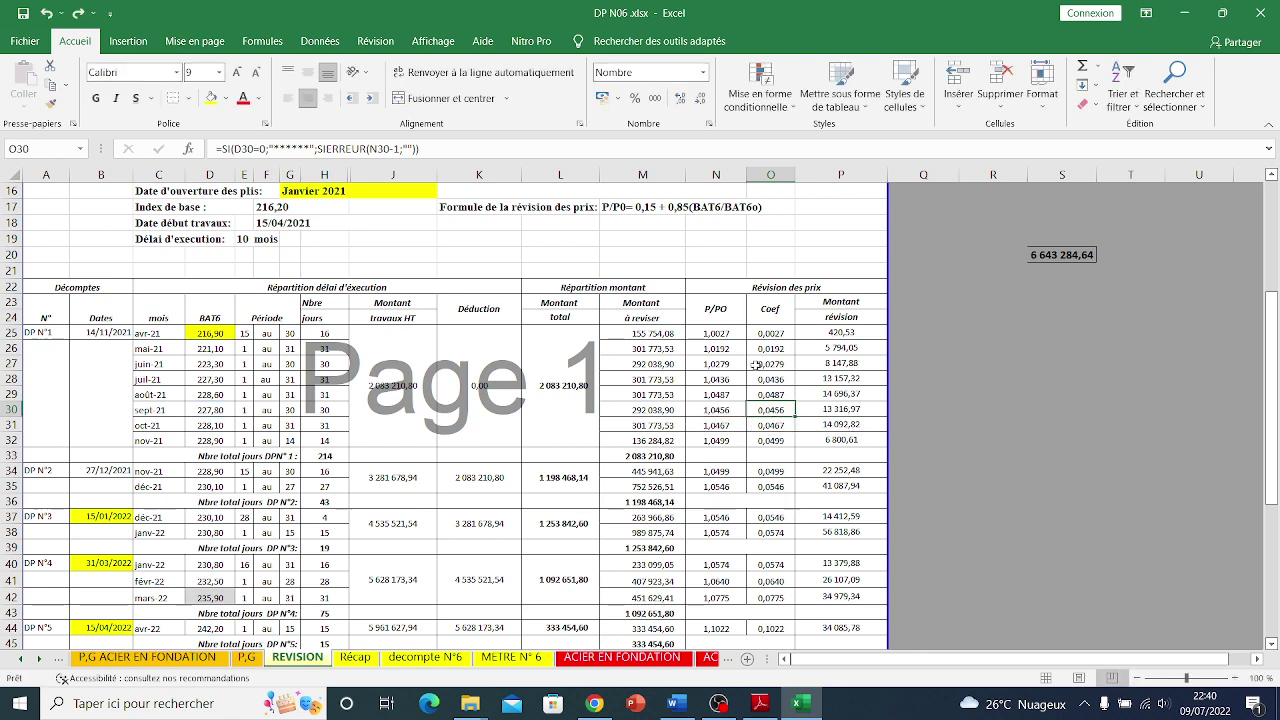
# - Try extending the avr-21 P/PO formula from N25 down to N26, and undo the fill
pyautogui.doubleClick(728, 335)
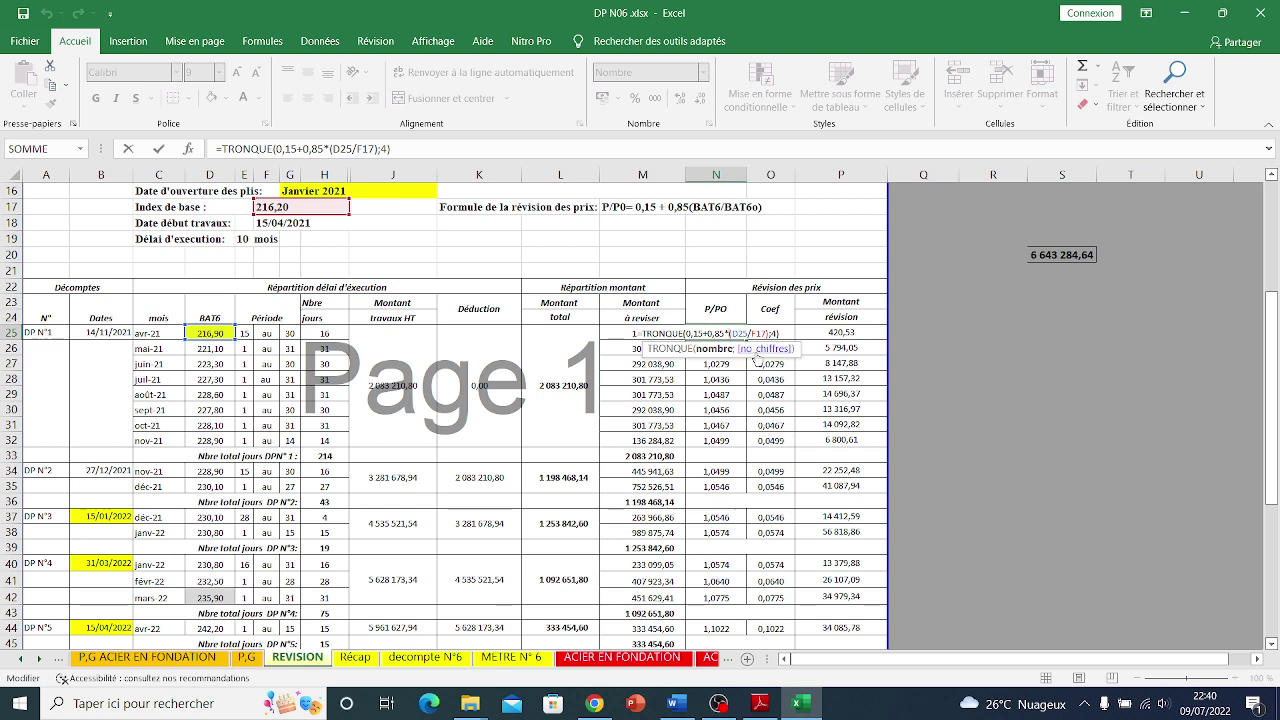
pyautogui.press('Escape')
pyautogui.moveTo(749, 341); pyautogui.dragTo(745, 356)
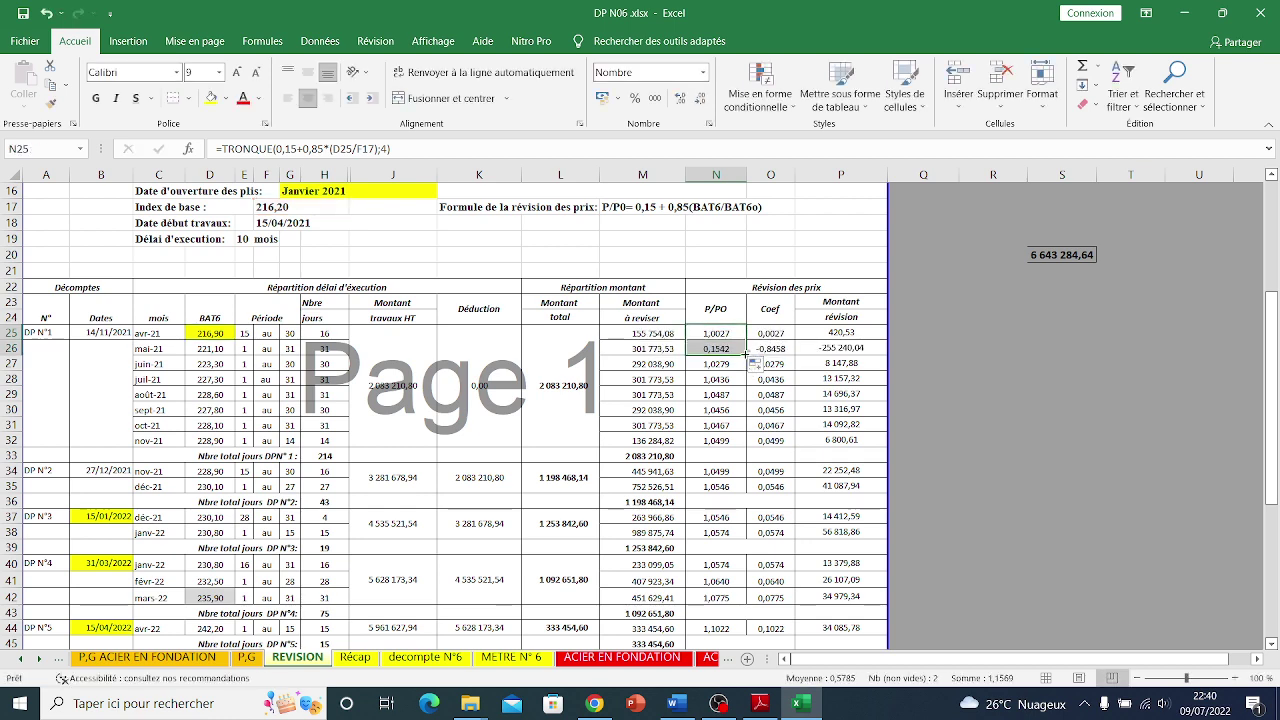
pyautogui.hotkey('ctrl', 'z')
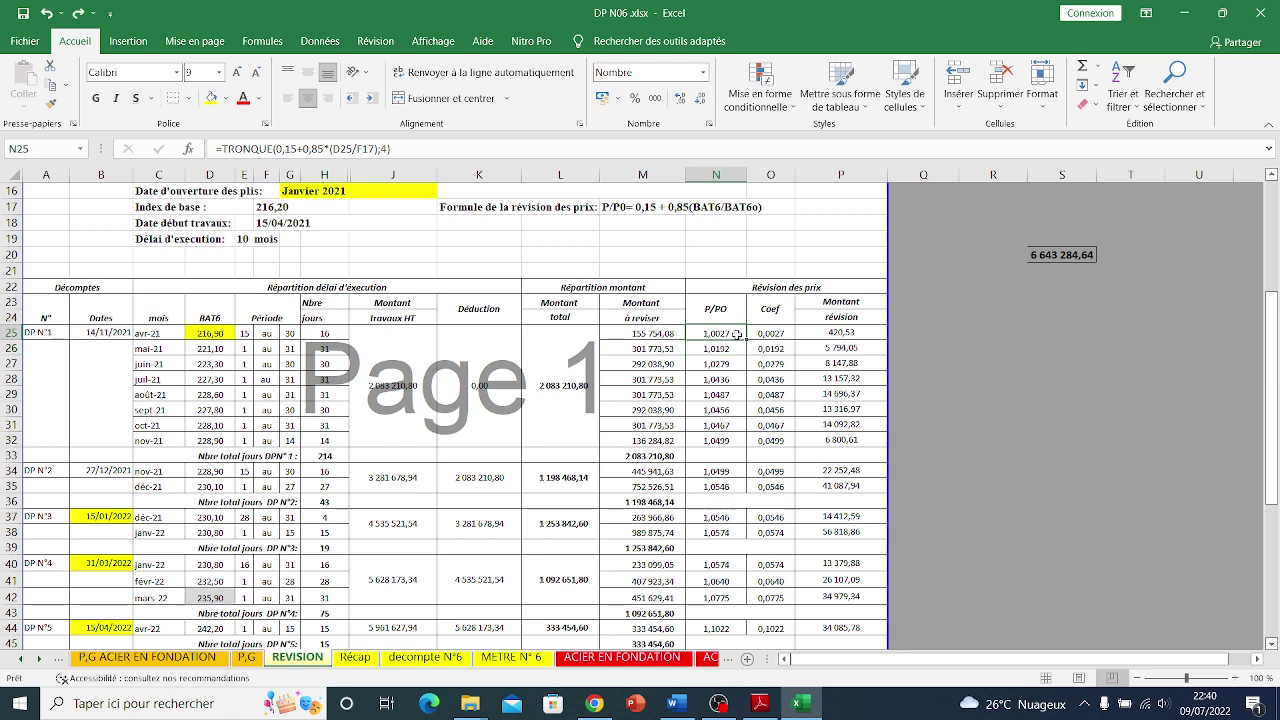
# - Check the BAT6 and base index references in the P/PO formulas of avr-21 to août-21, N25:N29
pyautogui.doubleClick(727, 334)
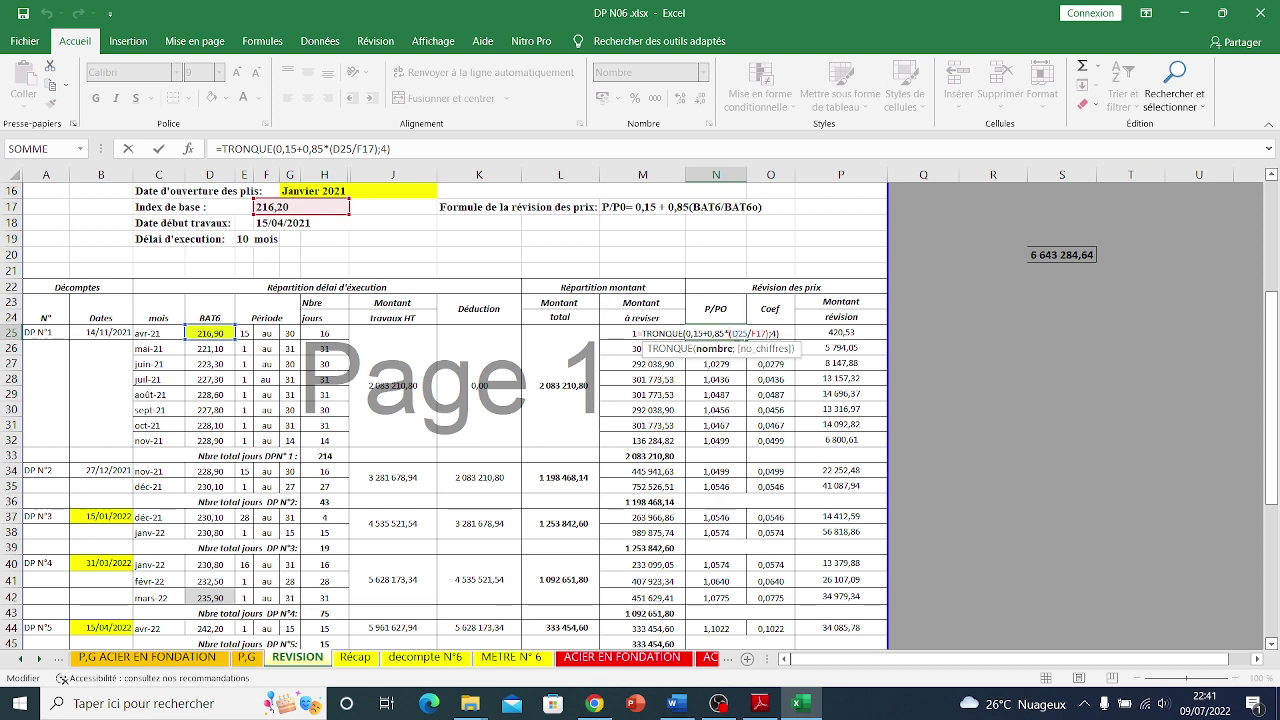
pyautogui.press('Return')
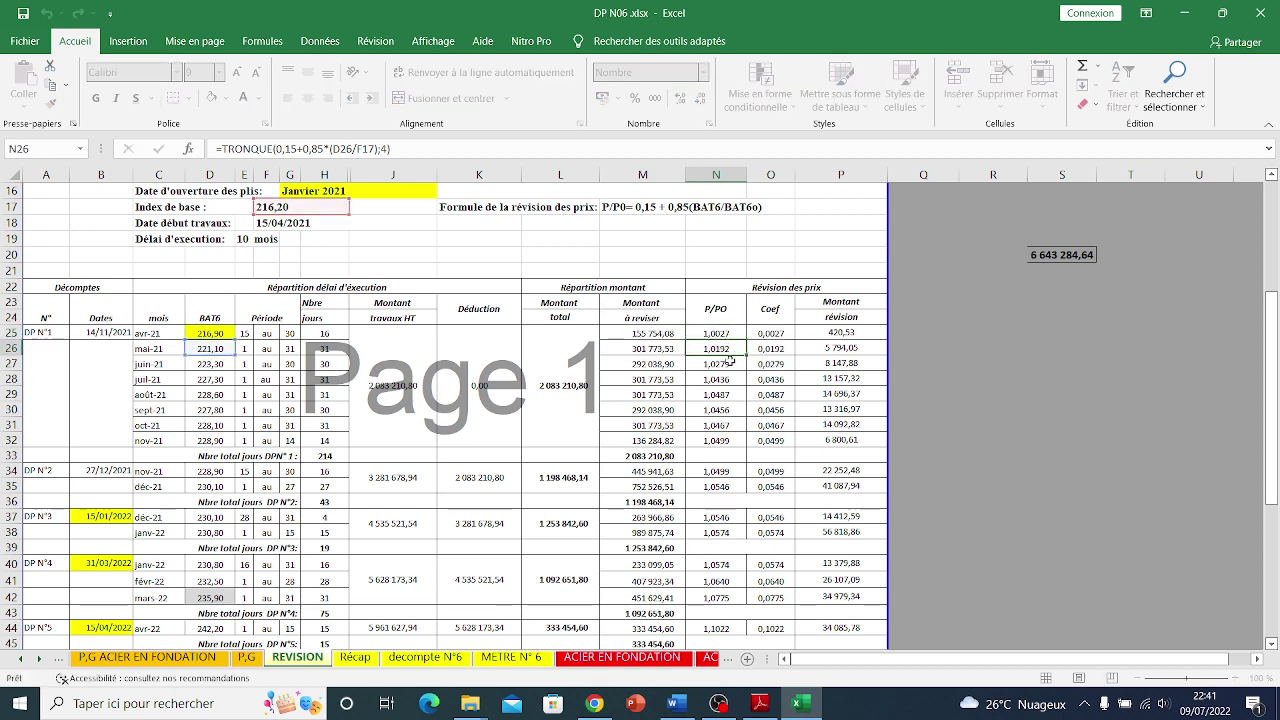
pyautogui.click(731, 361)
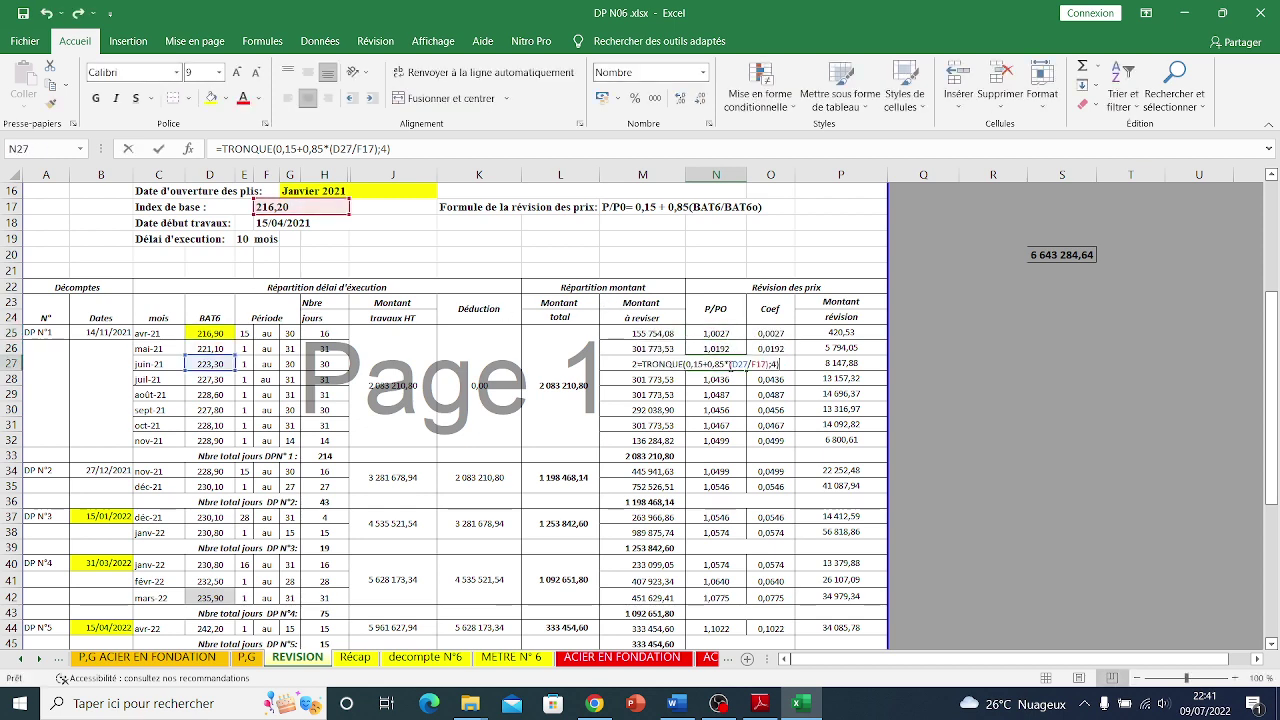
pyautogui.doubleClick(736, 377)
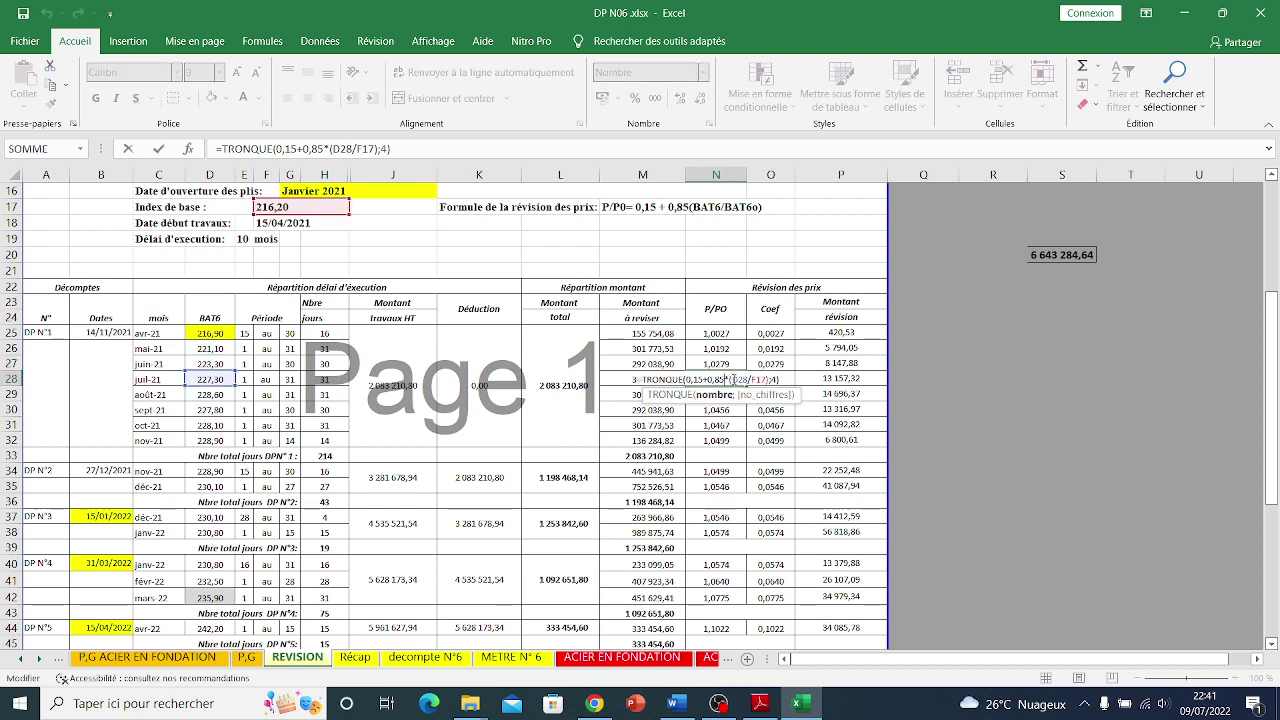
pyautogui.press('Return')
pyautogui.doubleClick(740, 395)
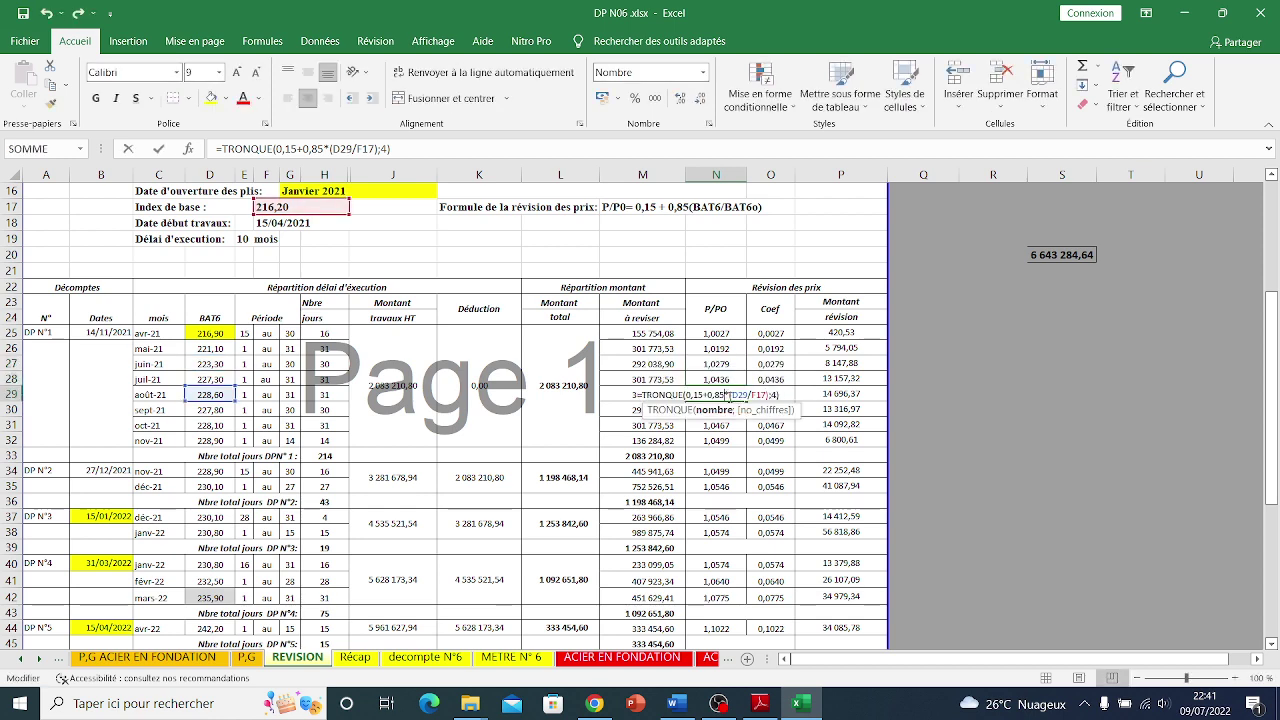
pyautogui.press('Escape')
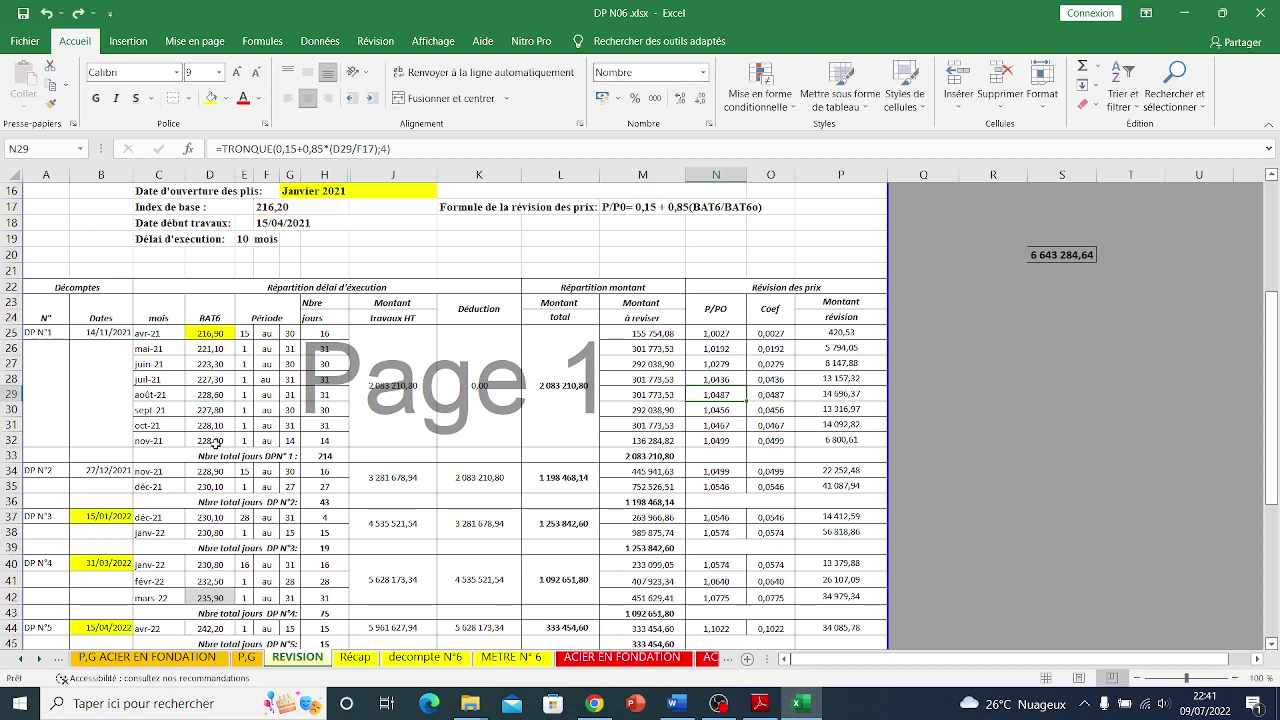
# - Check the août-21 Coef formula in O29 and the ARRONDI.INF Montant révision formulas in P25 and P26
pyautogui.scroll(-1, 730, 326)
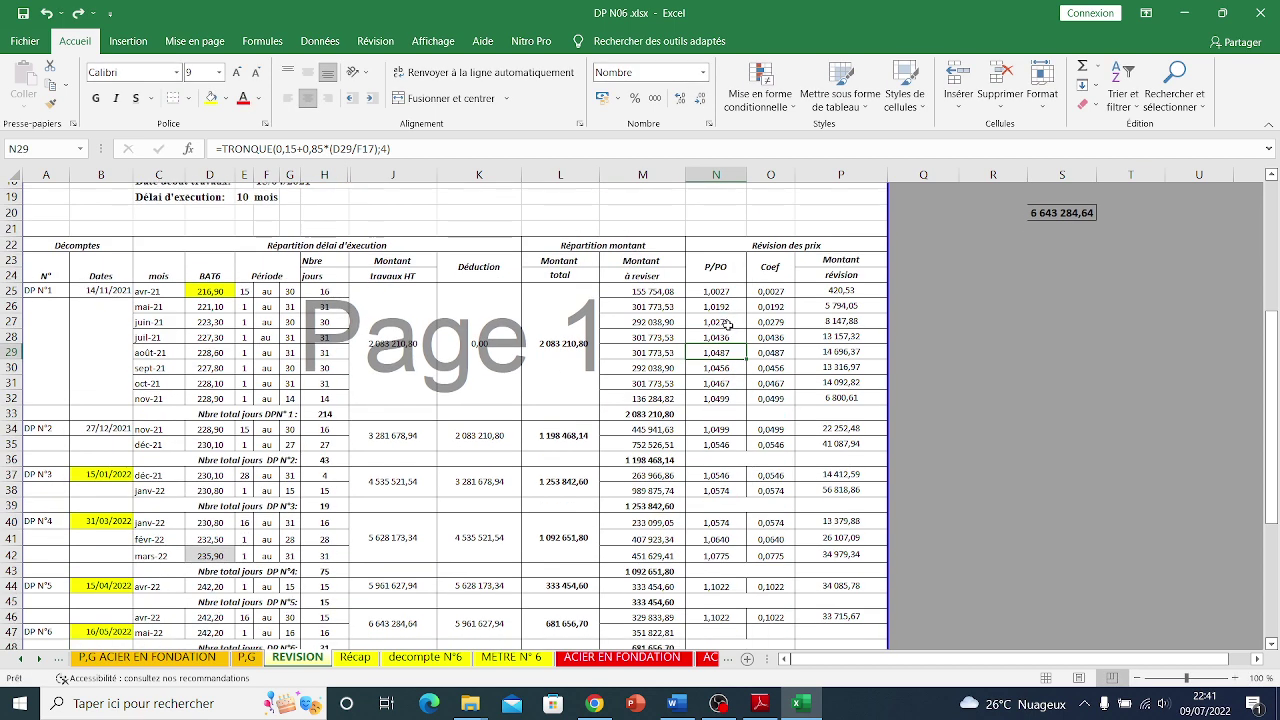
pyautogui.doubleClick(778, 343)
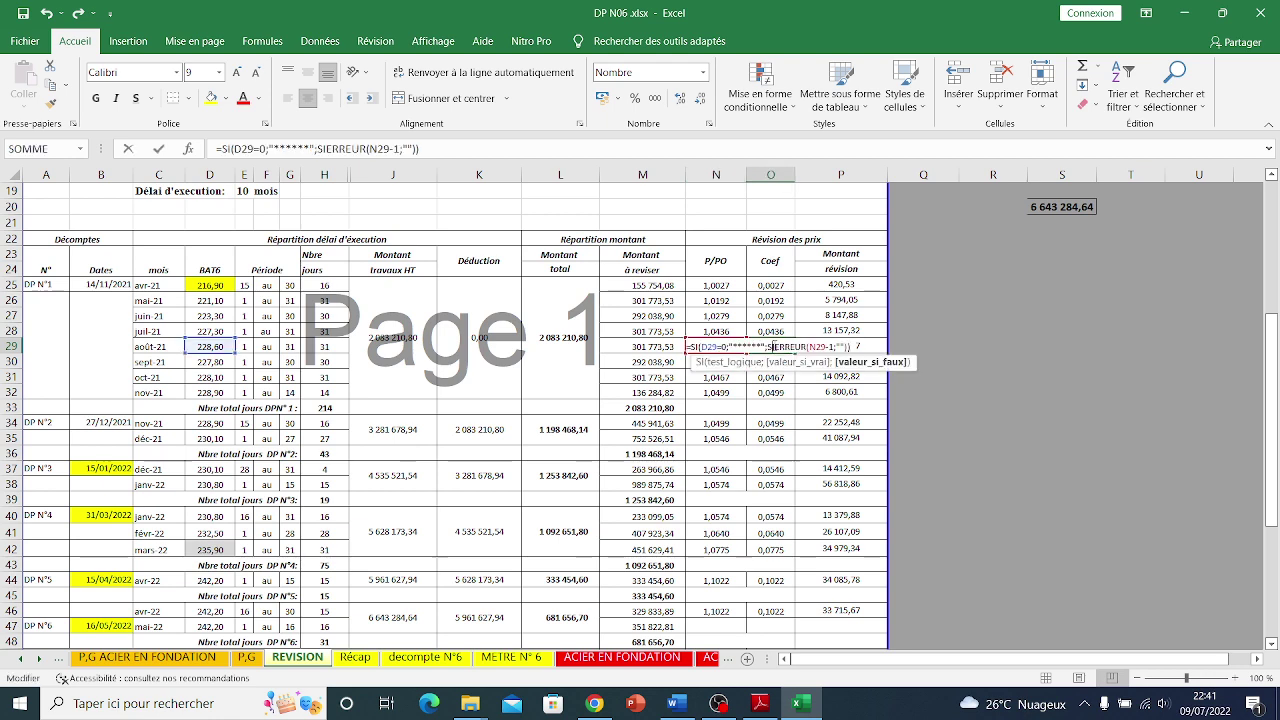
pyautogui.press('Escape')
pyautogui.doubleClick(862, 284)
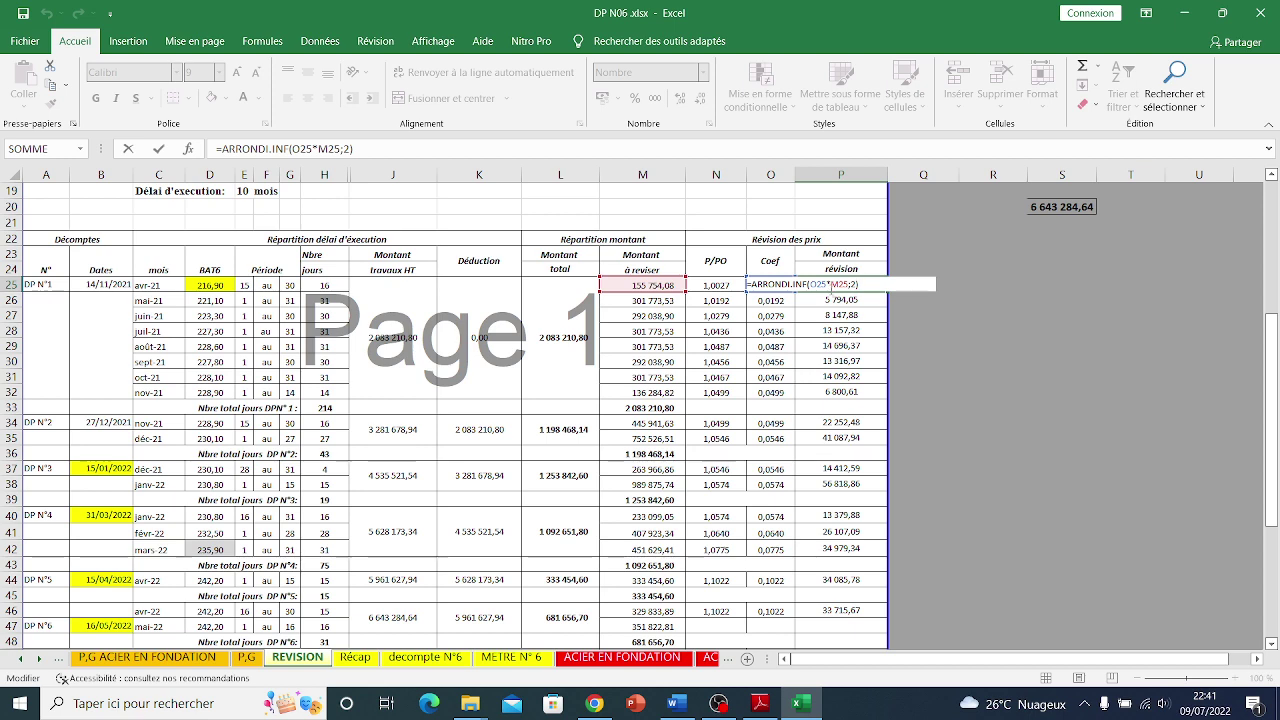
pyautogui.click(862, 298)
pyautogui.doubleClick(863, 298)
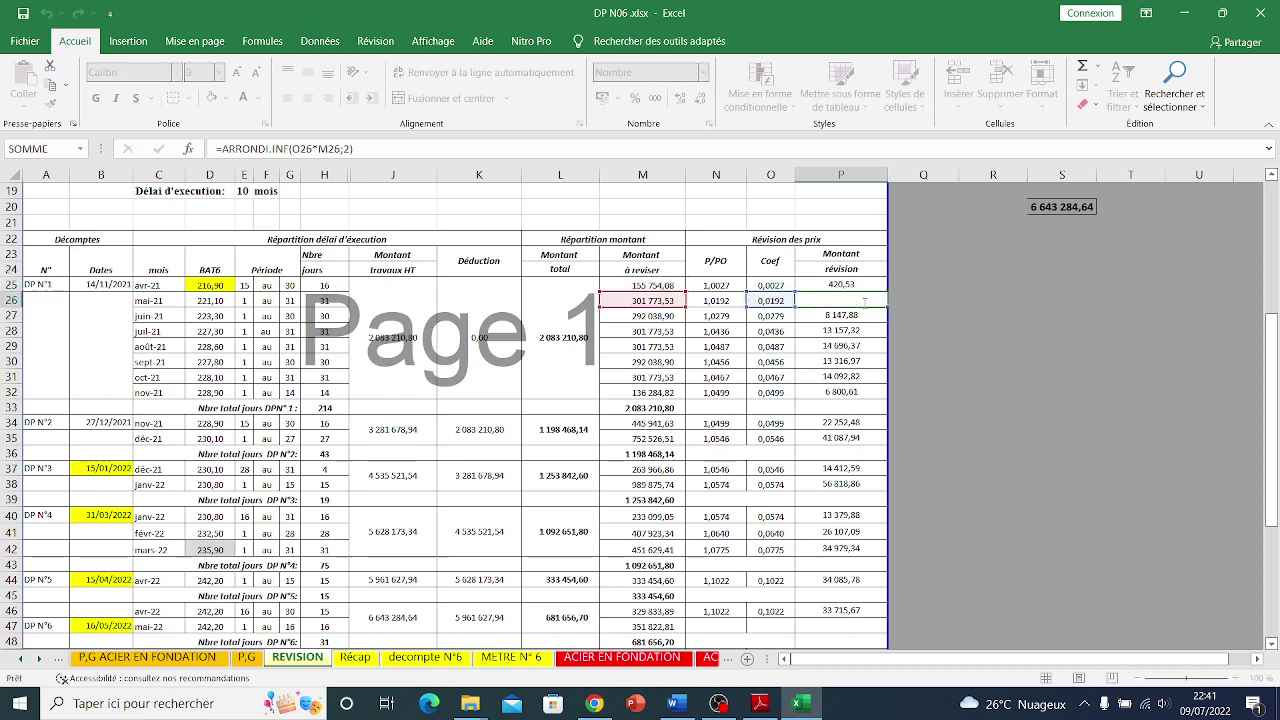
pyautogui.press('Escape')
# - Fill the juin-21 Montant révision formula from P27 down to nov-21 in P32
pyautogui.click(879, 315)
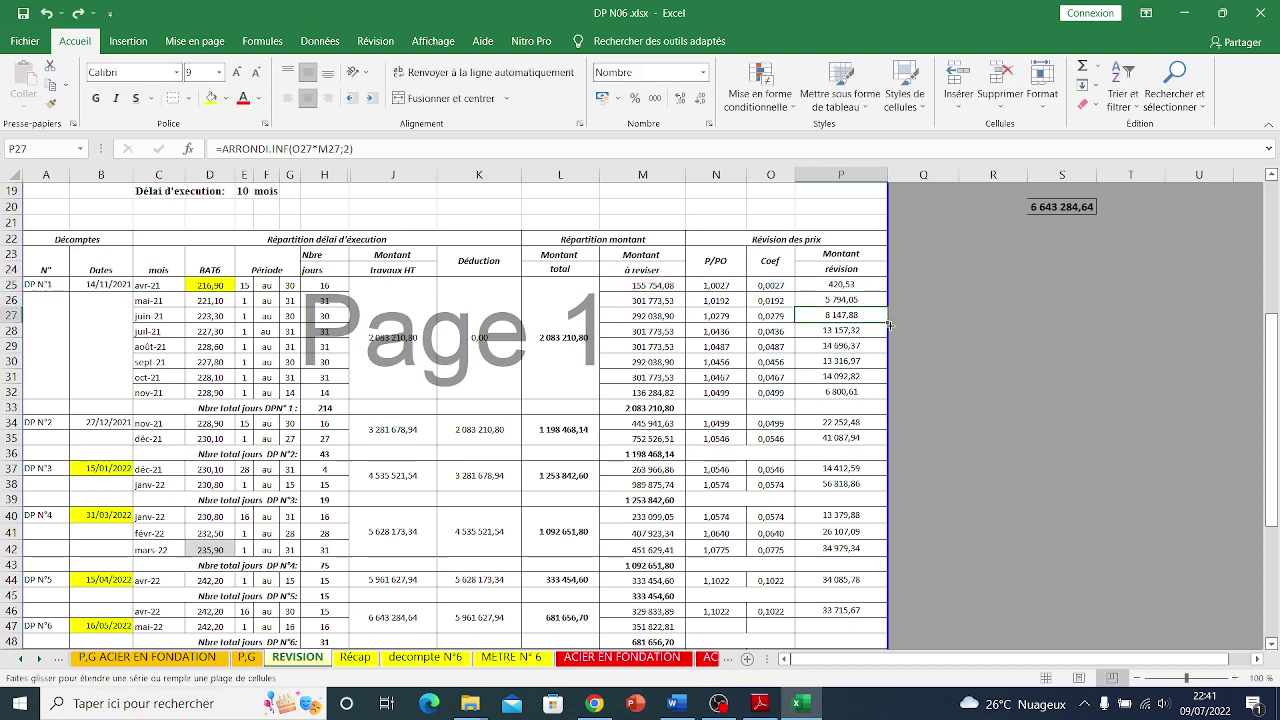
pyautogui.moveTo(884, 320); pyautogui.dragTo(884, 381)
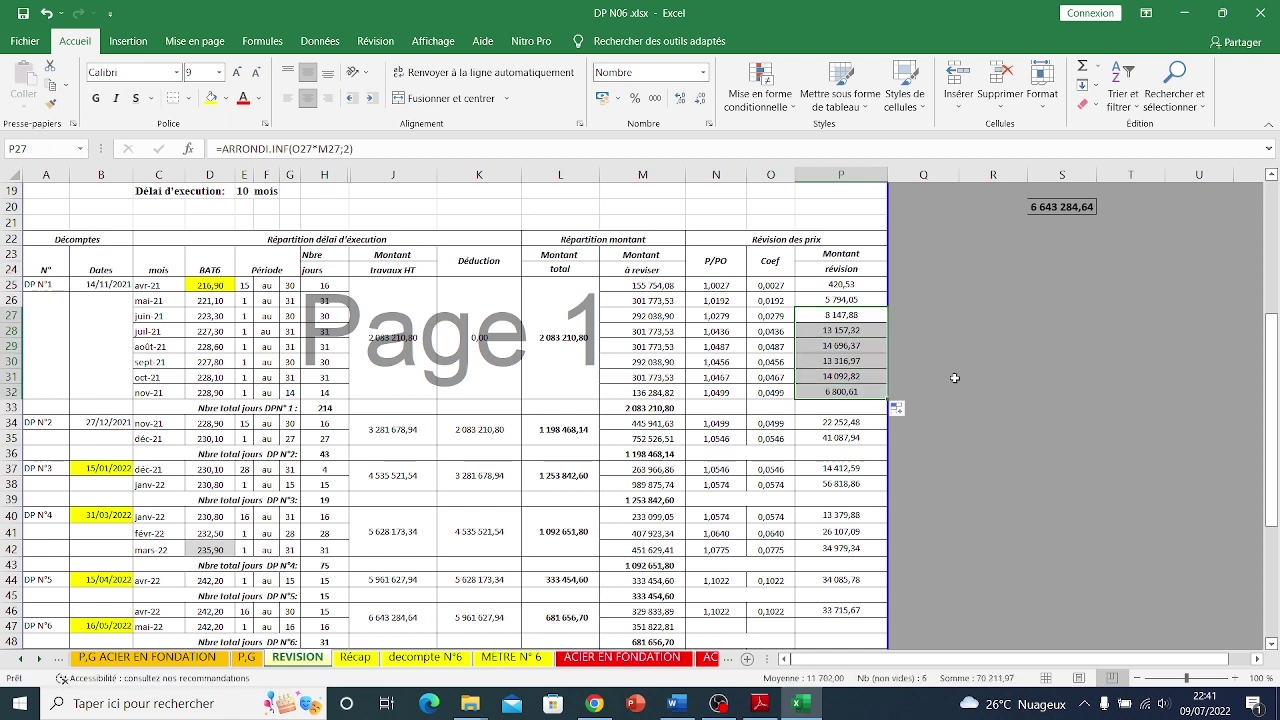
pyautogui.click(993, 360)
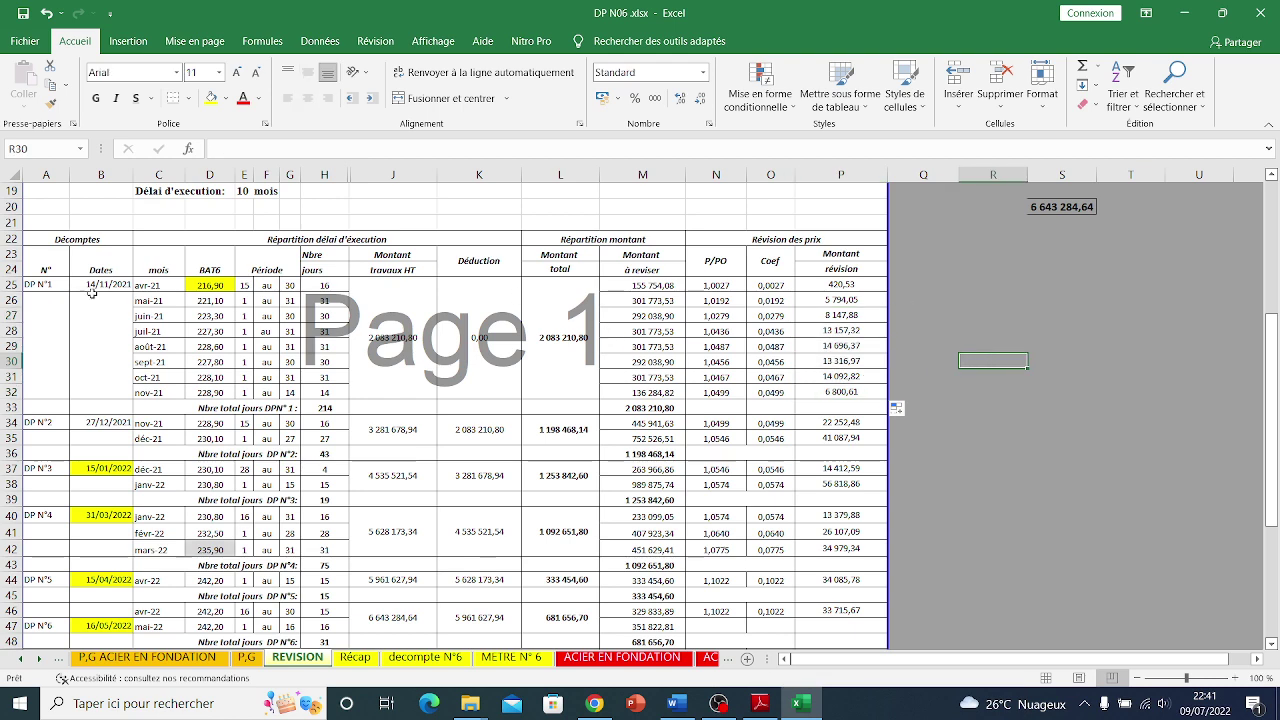
# - Highlight the DP N°1 revision block C25:P33 and look over the BAT6 values and rows of the following décomptes
pyautogui.moveTo(163, 290); pyautogui.dragTo(837, 400)
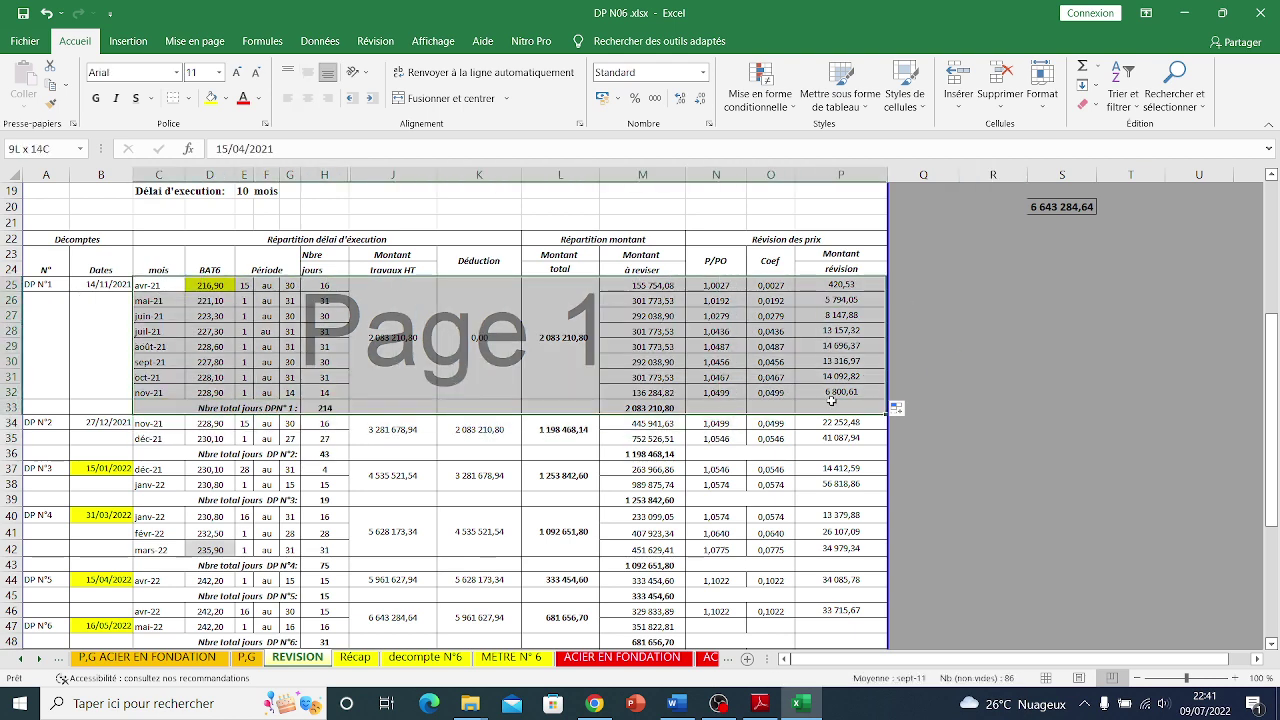
pyautogui.click(944, 302)
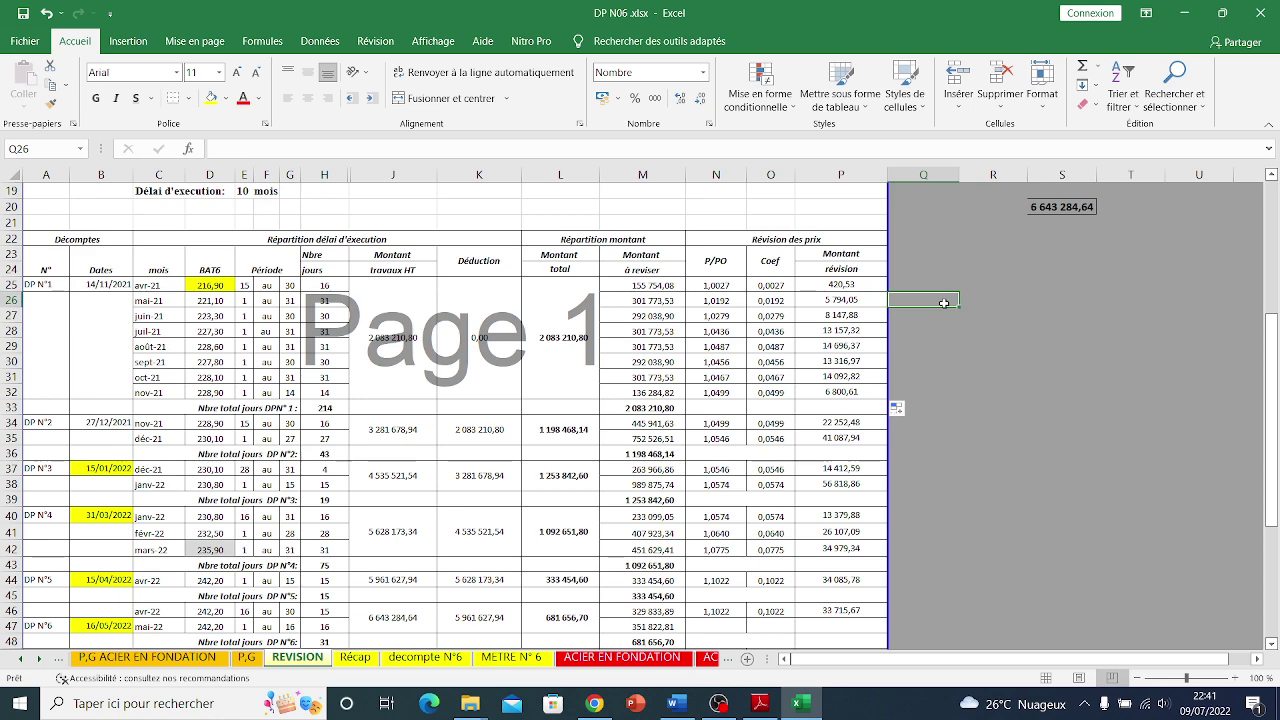
pyautogui.click(222, 328)
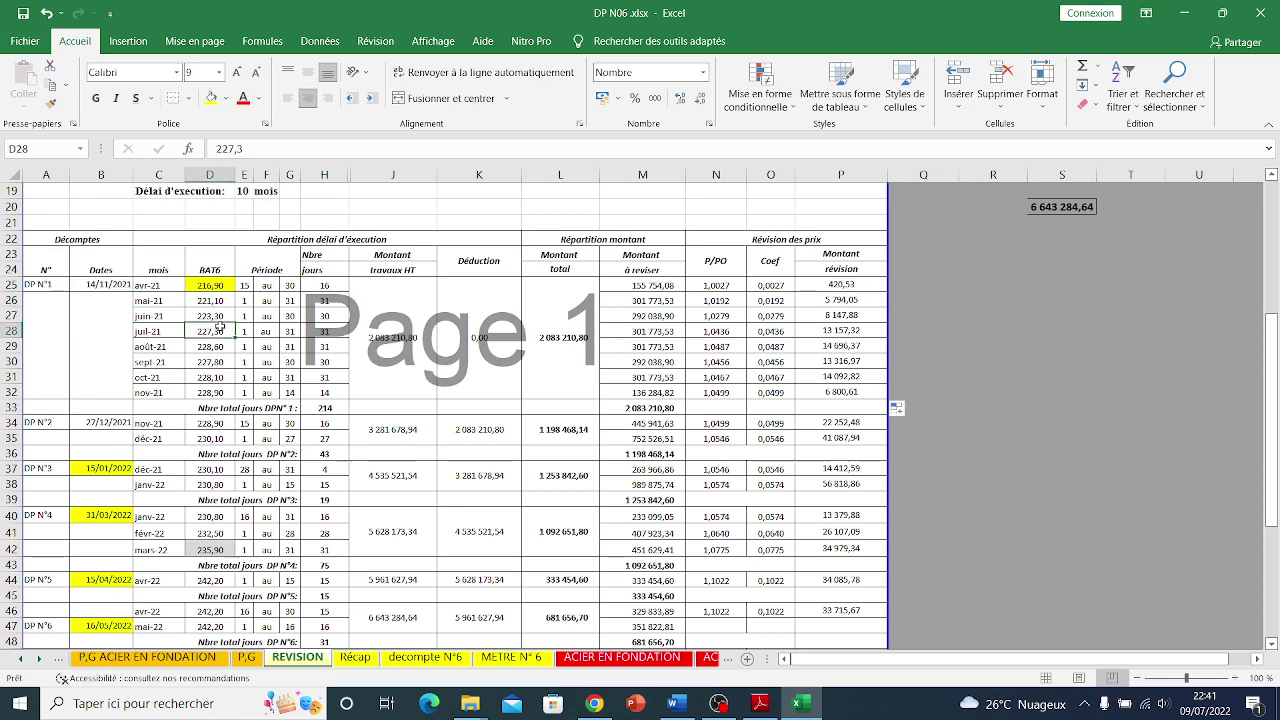
pyautogui.click(205, 437)
pyautogui.scroll(-1, 268, 511)
pyautogui.scroll(-1, 268, 511)
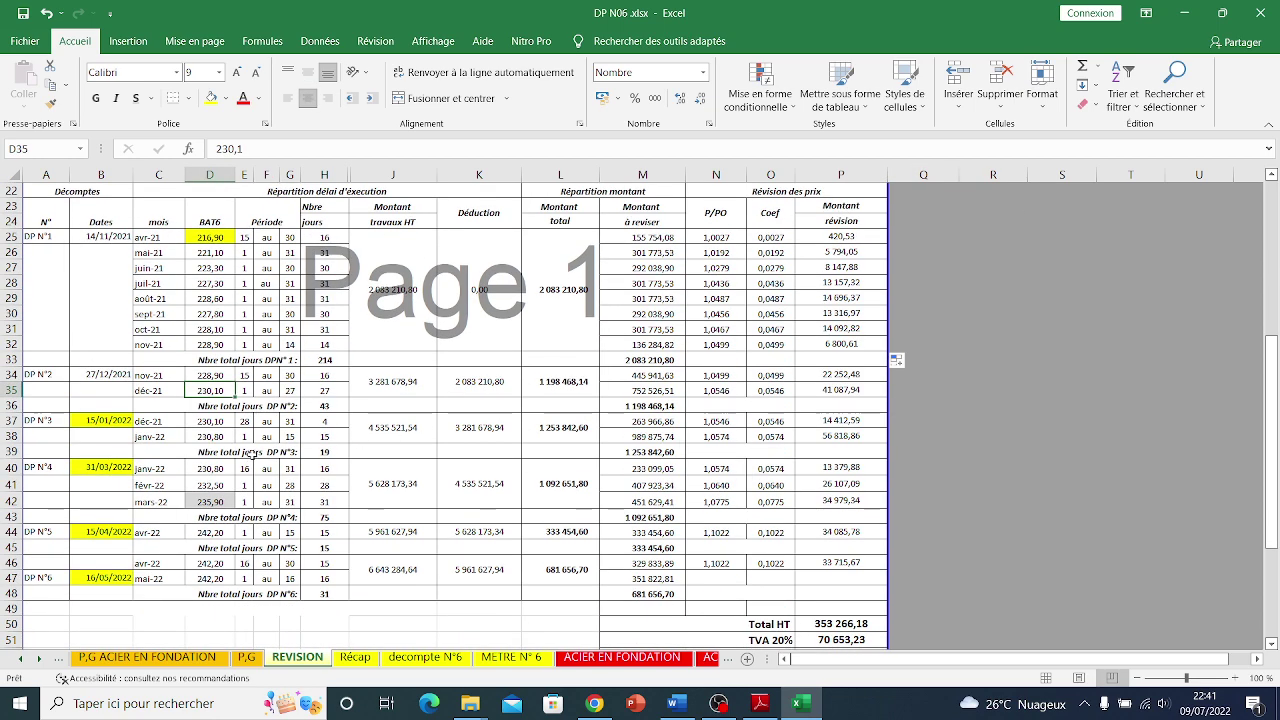
pyautogui.scroll(-3, 252, 455)
pyautogui.scroll(2, 249, 456)
pyautogui.scroll(1, 249, 456)
# - Compare the DP N°1 and DP N°2 dates in column B with the nov-21 month and BAT6 index in row 34
pyautogui.click(94, 238)
pyautogui.click(114, 374)
pyautogui.click(142, 405)
pyautogui.click(155, 375)
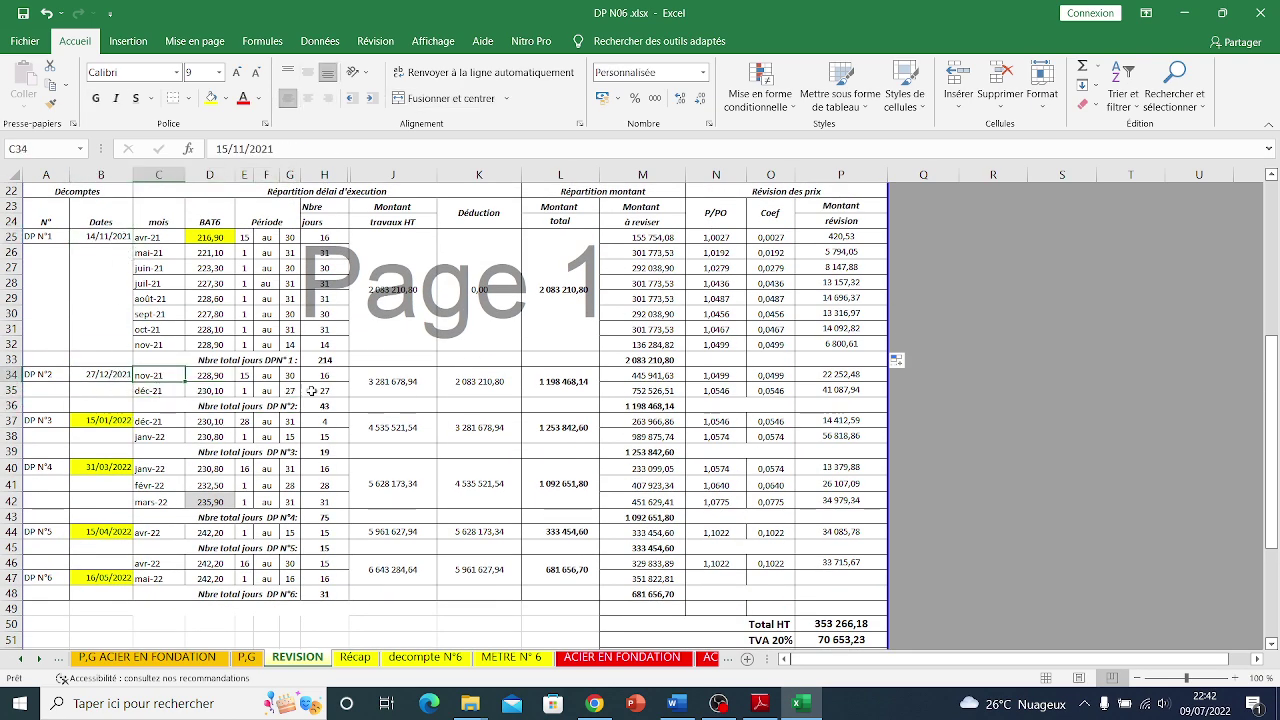
pyautogui.click(215, 375)
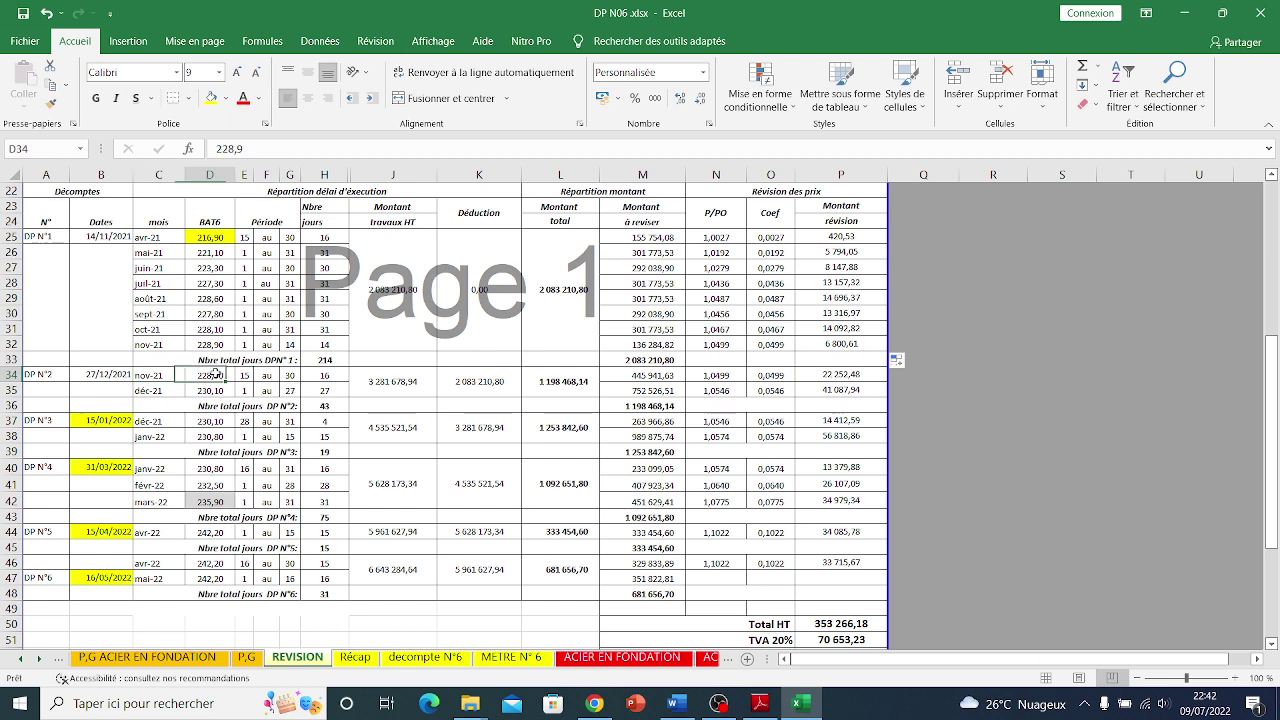
pyautogui.click(102, 375)
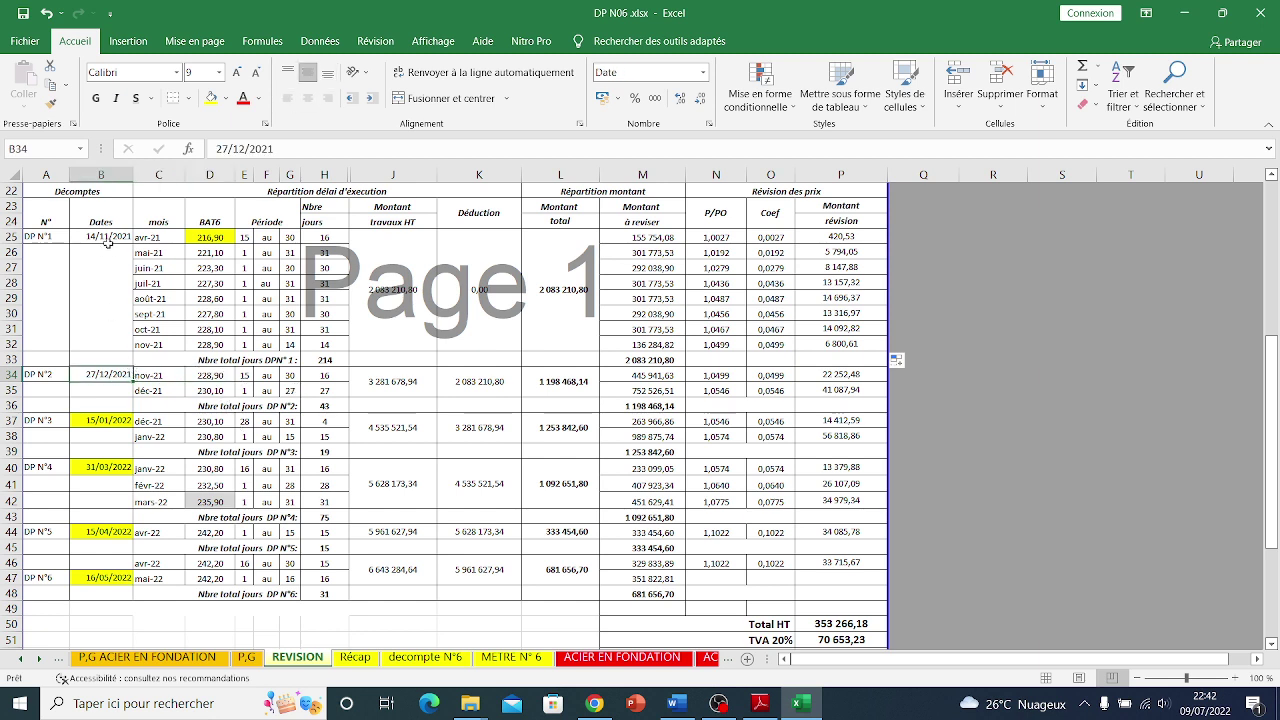
pyautogui.click(111, 346)
pyautogui.click(109, 379)
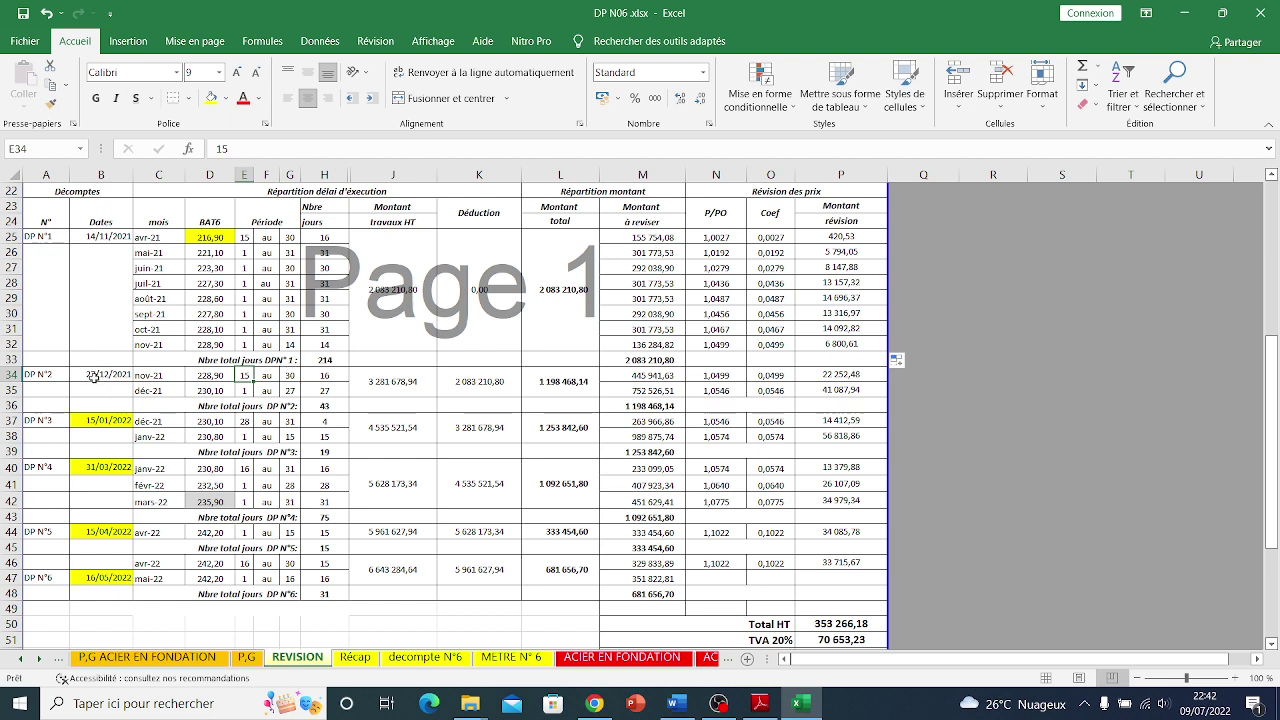
# - Examine the DP N°2 Période bounds for nov-21 and déc-21 in rows 34 and 35 against the décompte date in B34
pyautogui.click(292, 377)
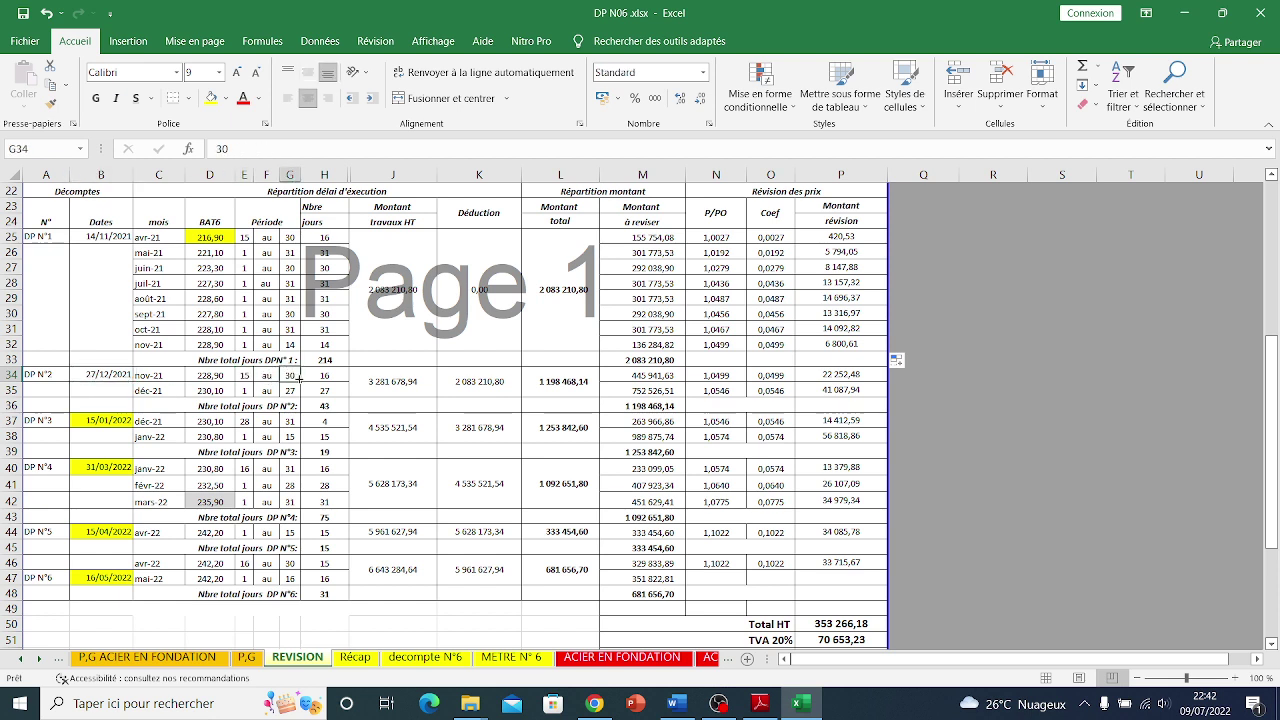
pyautogui.click(105, 374)
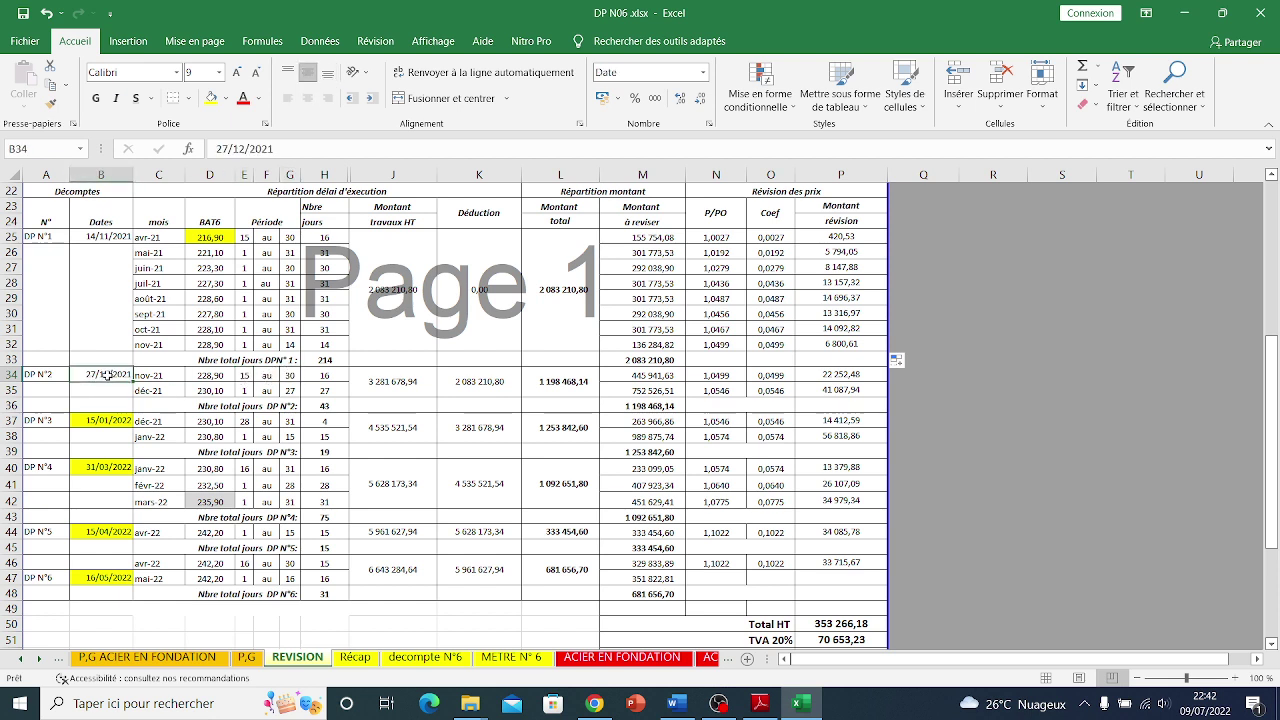
pyautogui.click(290, 375)
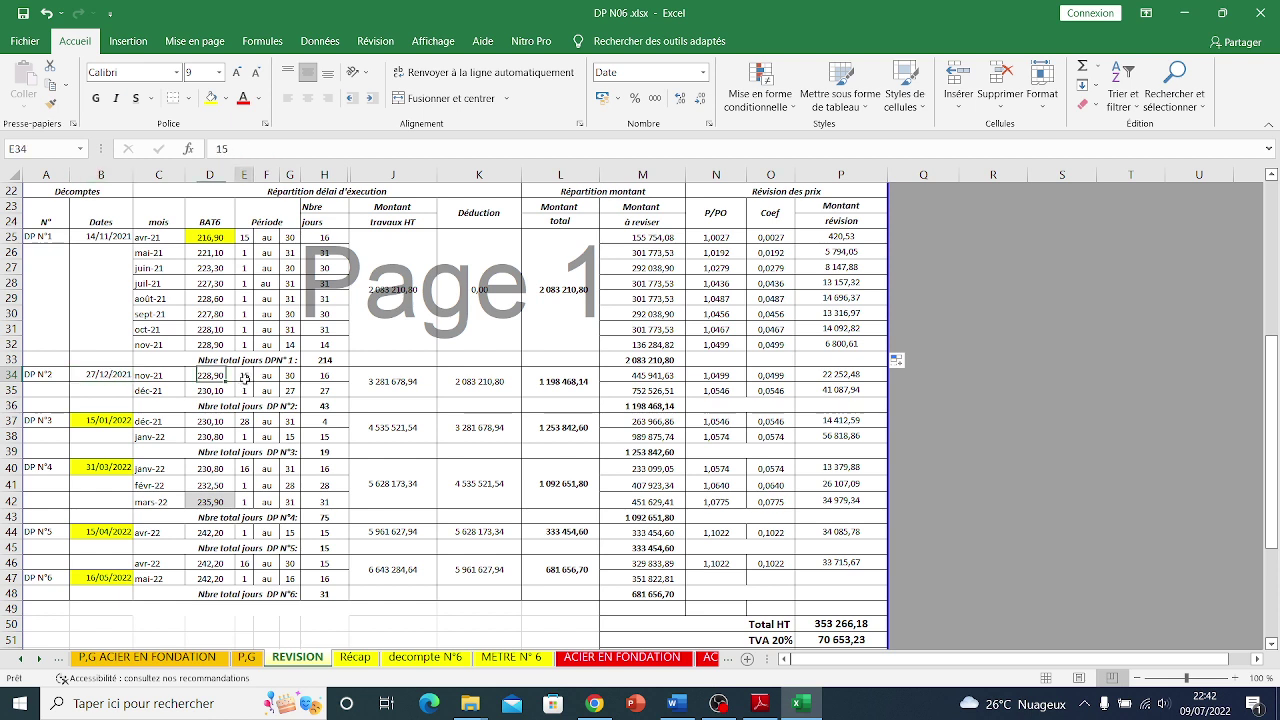
pyautogui.click(180, 393)
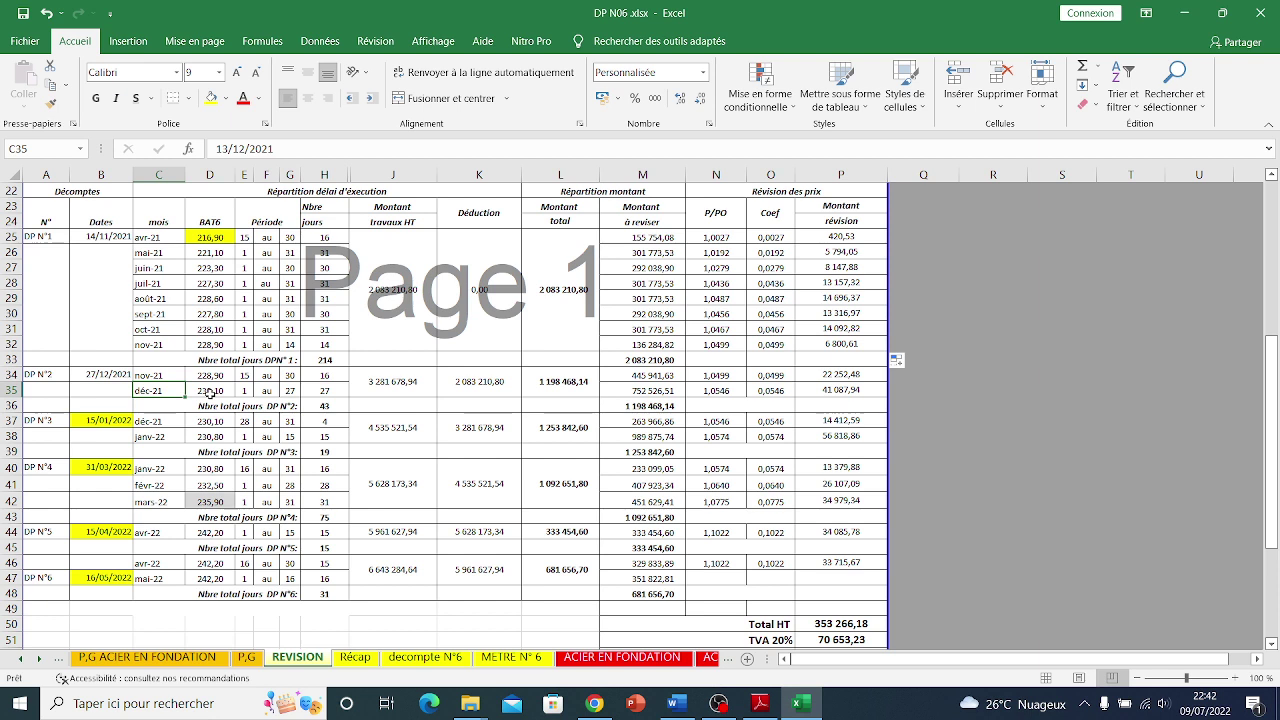
pyautogui.moveTo(252, 392); pyautogui.dragTo(290, 391)
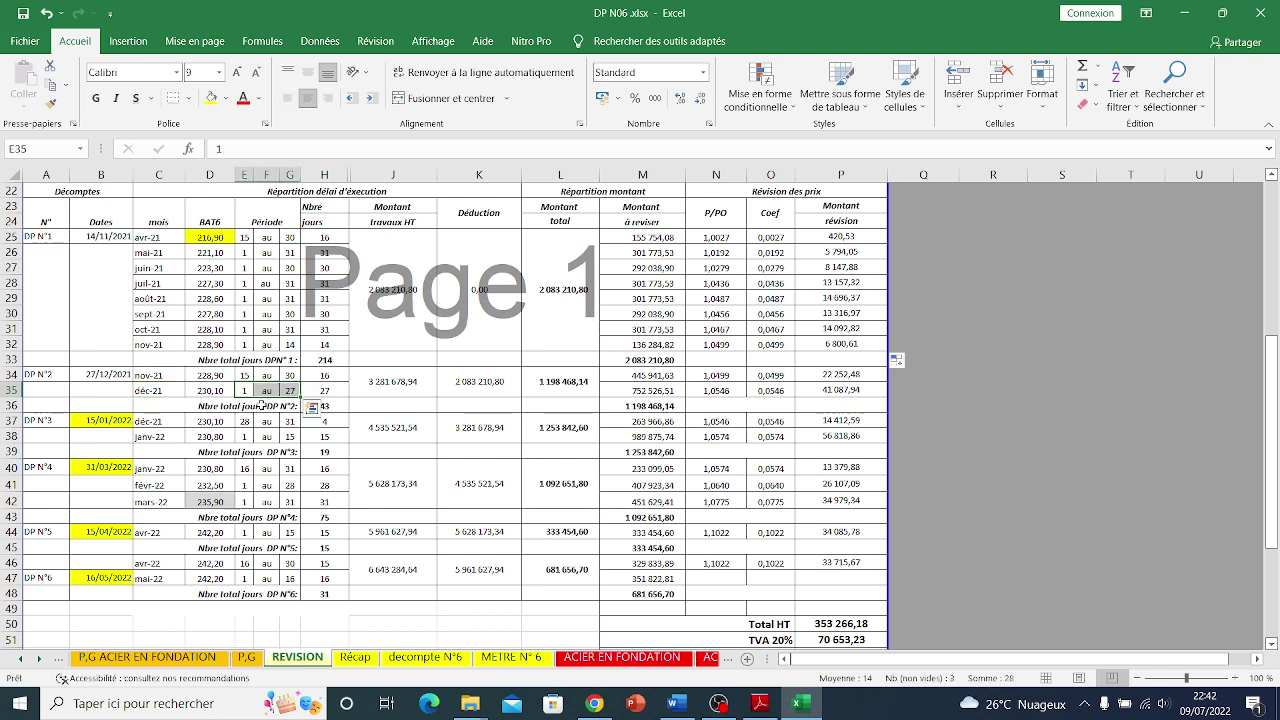
pyautogui.click(114, 375)
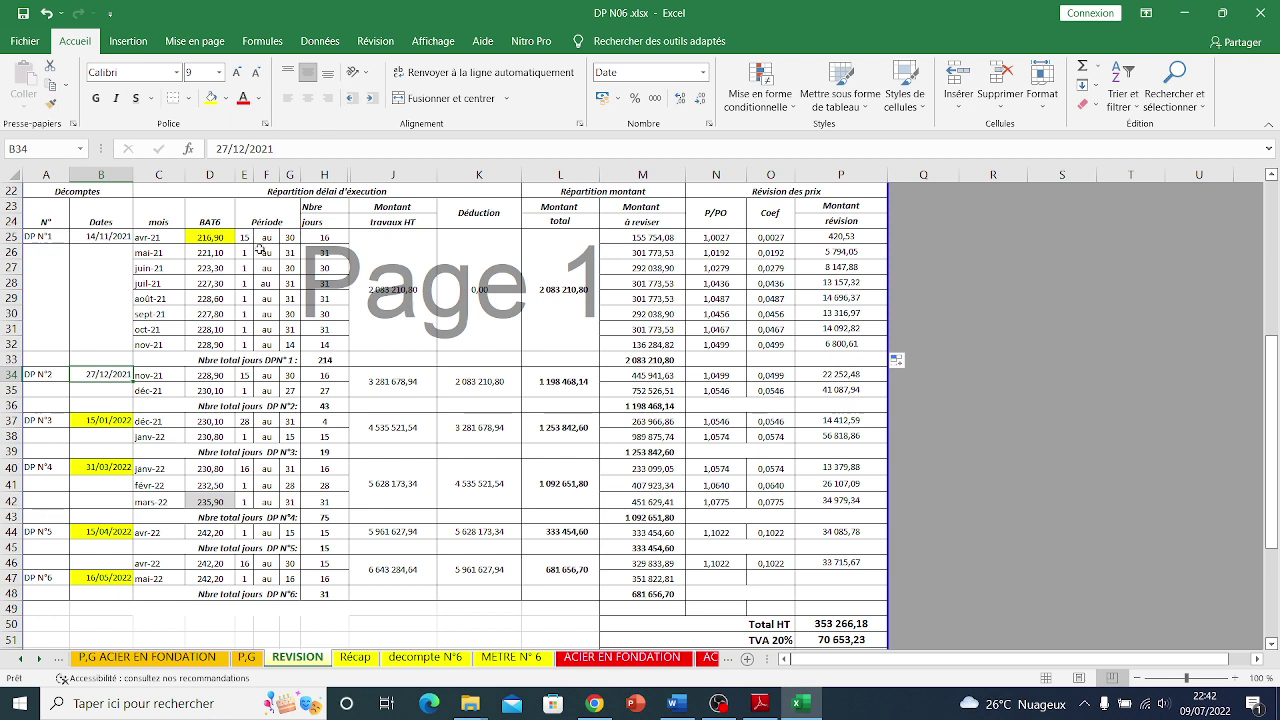
# - Compare the nov-21 rows 32 and 34 across DP N°1 and DP N°2: décompte date, Période bounds, BAT6 index and Nbre jours formula
pyautogui.click(176, 341)
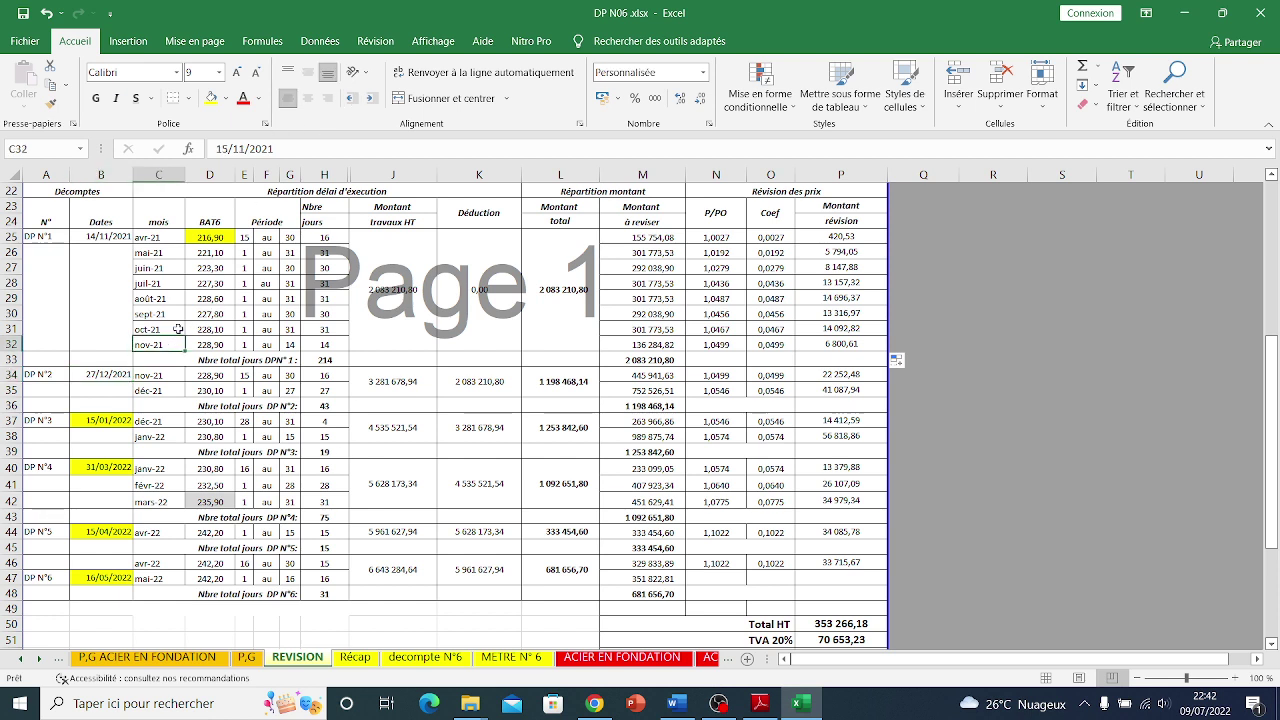
pyautogui.click(114, 375)
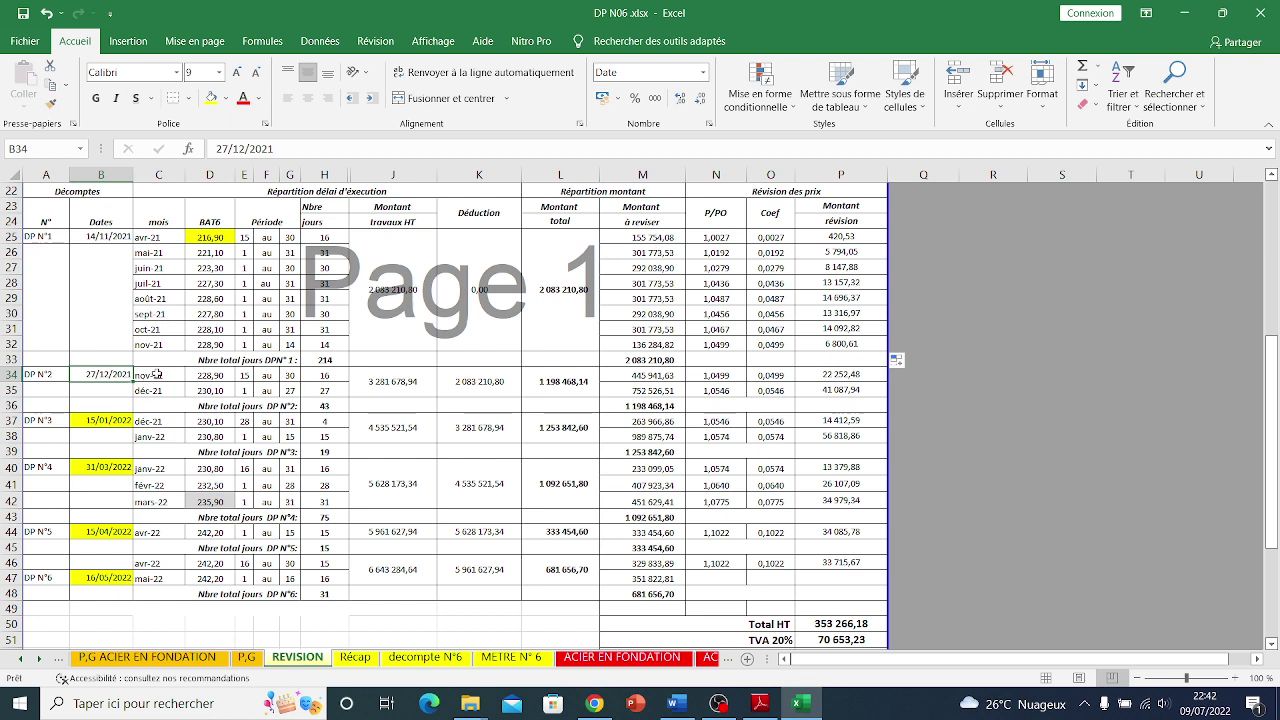
pyautogui.moveTo(157, 375); pyautogui.dragTo(190, 373)
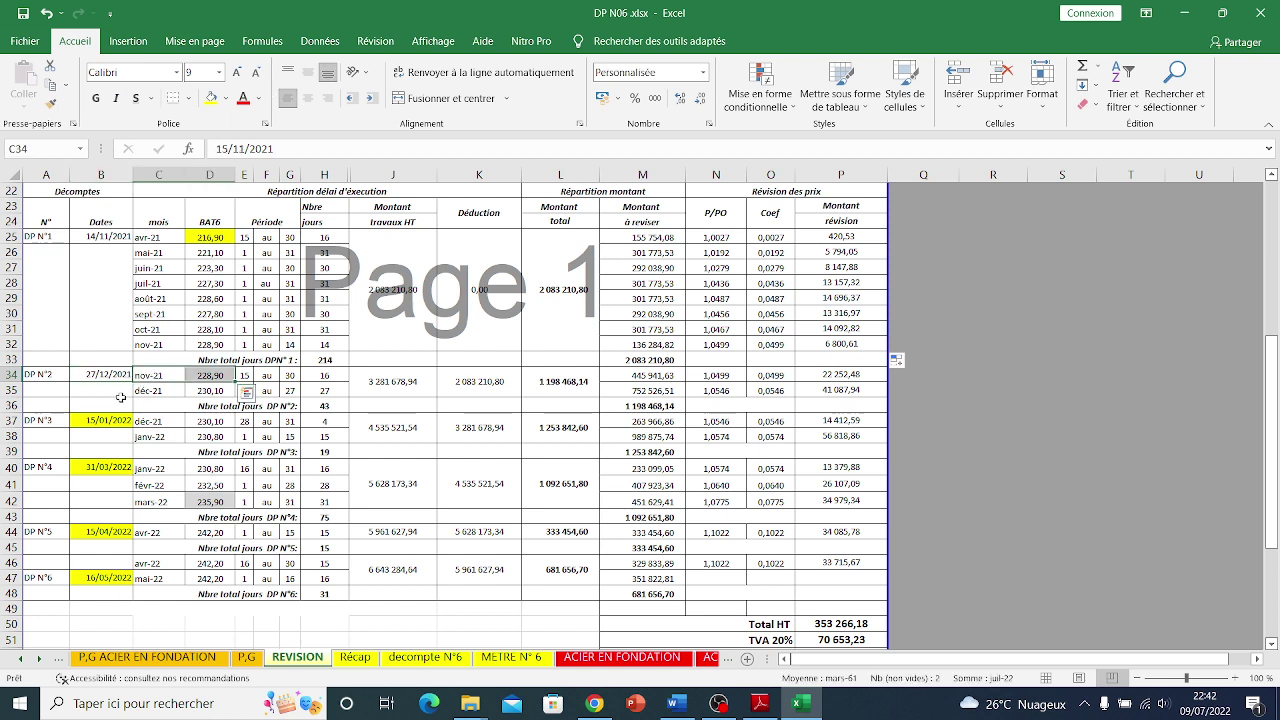
pyautogui.click(161, 343)
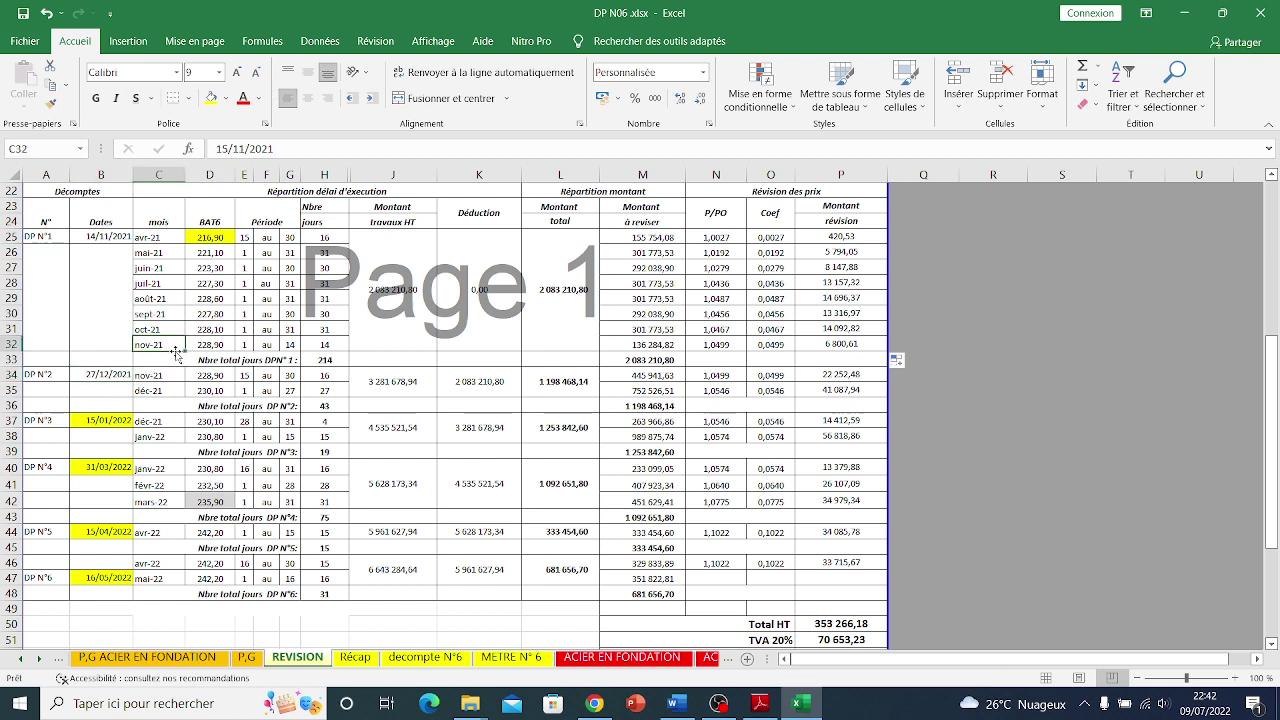
pyautogui.click(245, 344)
pyautogui.click(289, 343)
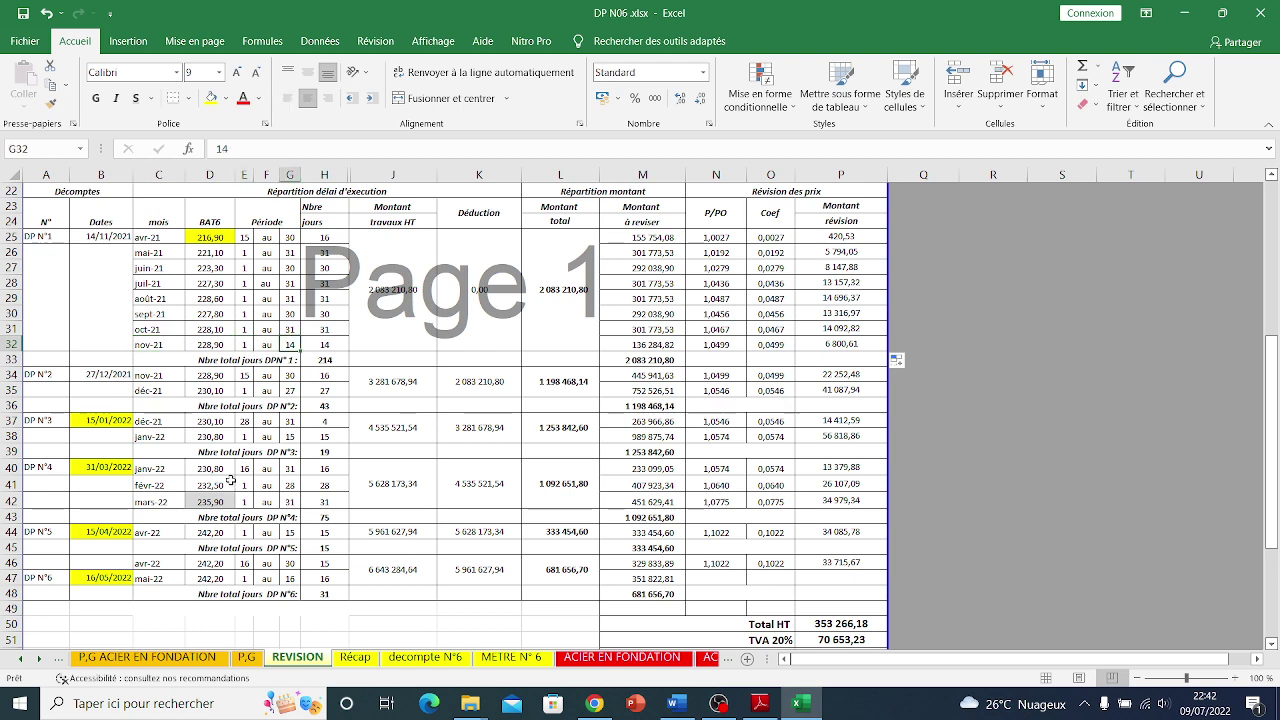
pyautogui.doubleClick(340, 345)
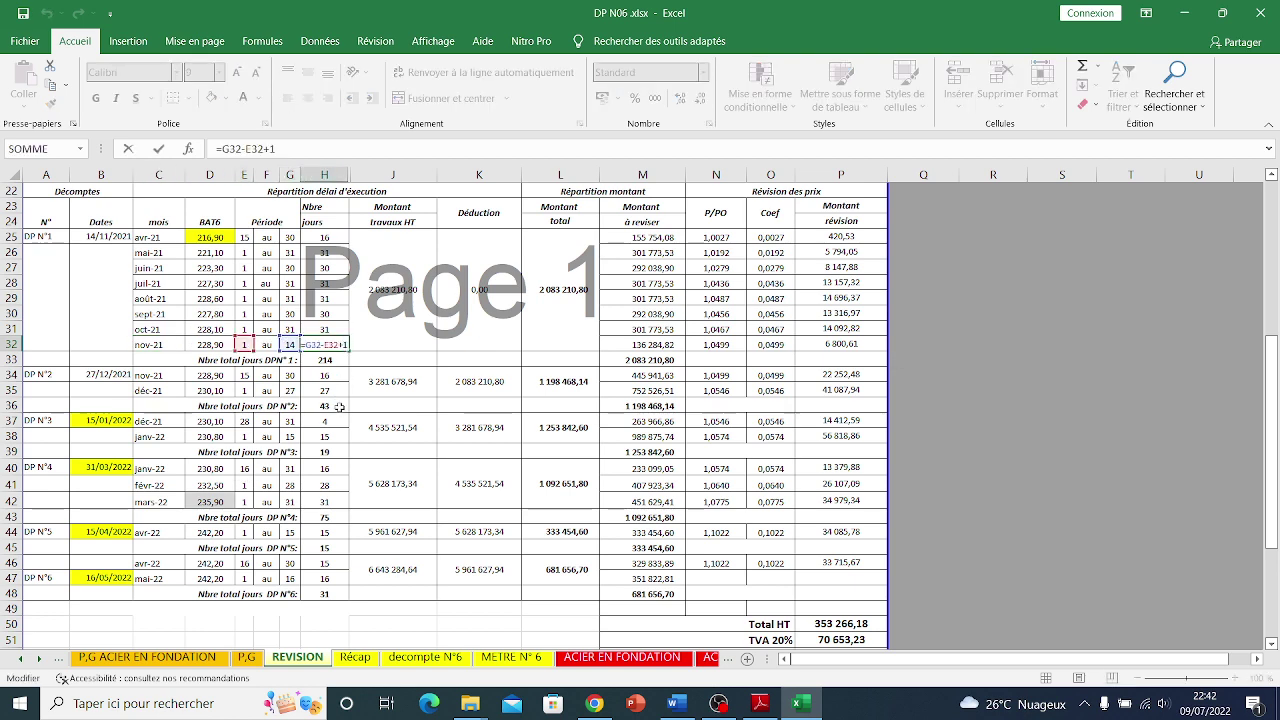
pyautogui.press('Escape')
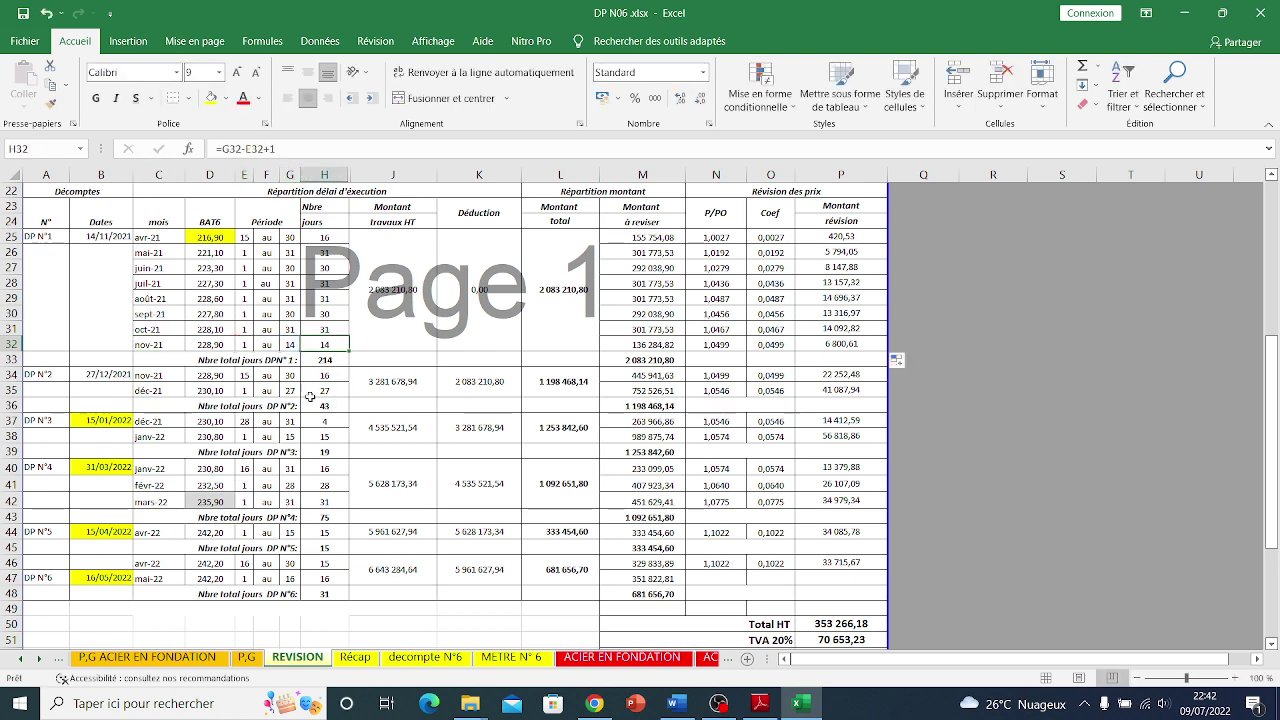
pyautogui.click(245, 375)
pyautogui.click(287, 376)
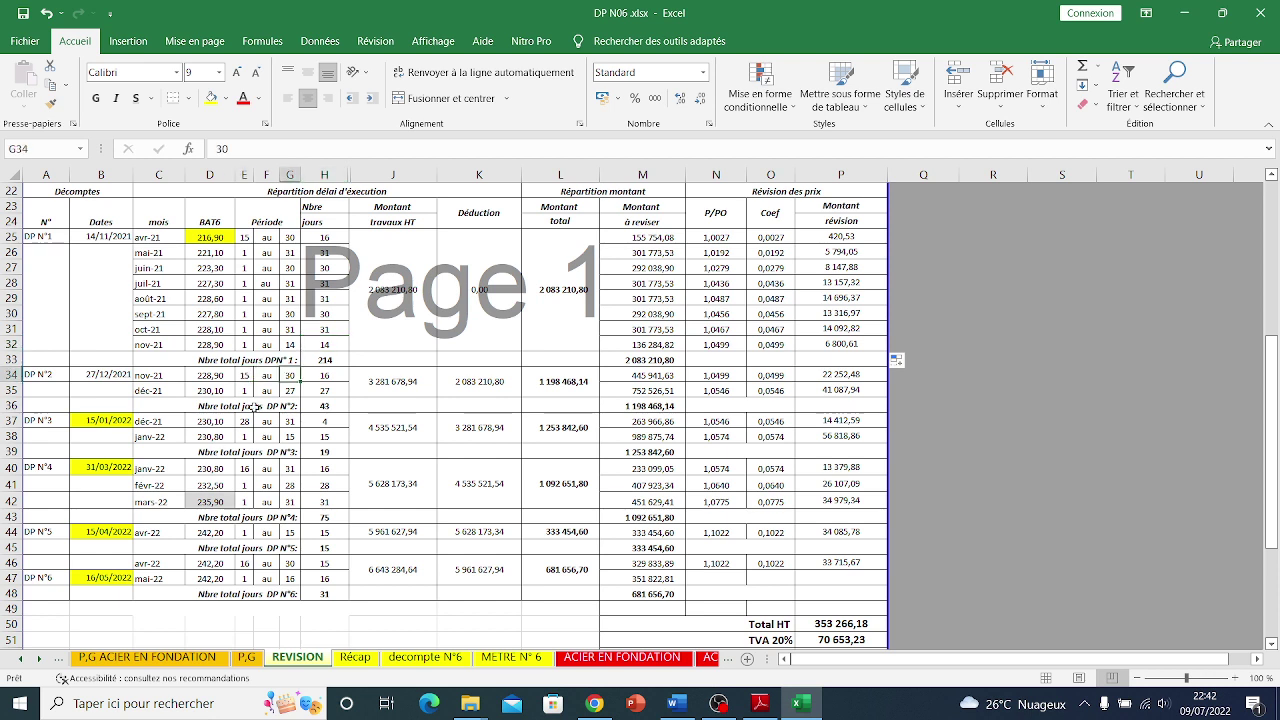
pyautogui.click(215, 343)
pyautogui.click(220, 372)
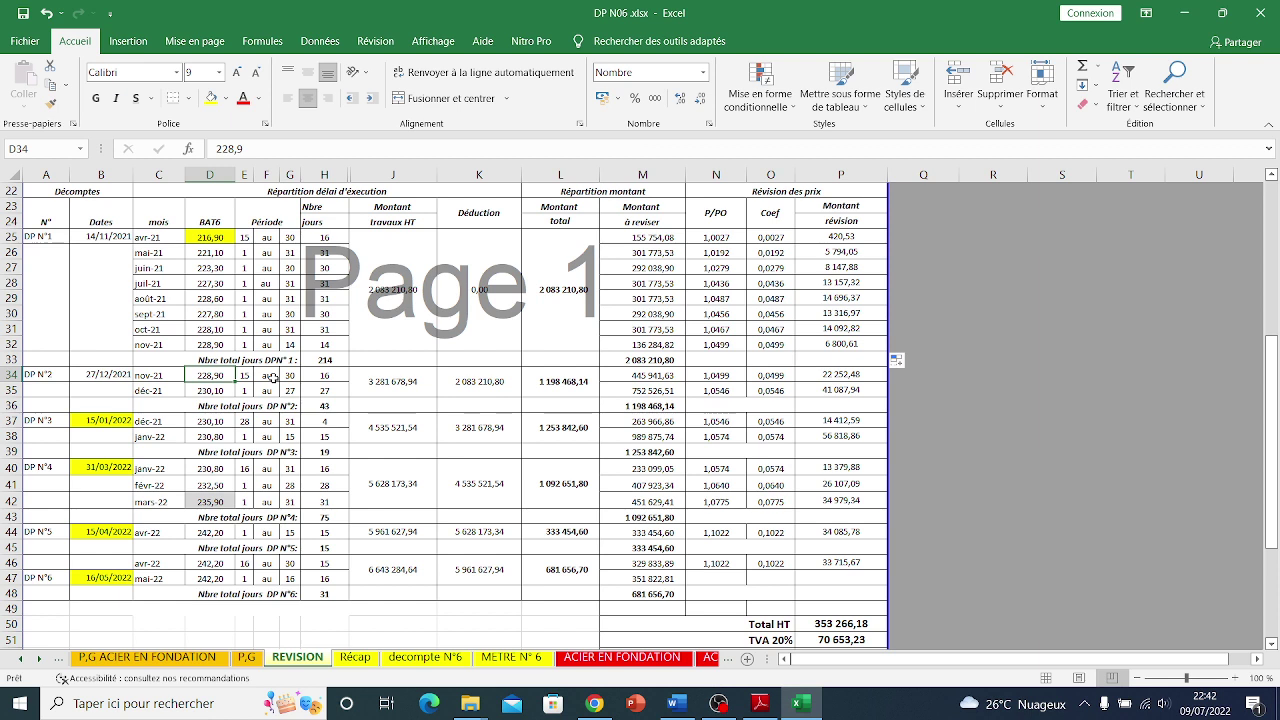
# - Examine the déc-21 Période bounds and Nbre jours formula in row 35 against the DP N°2 date in B34
pyautogui.click(169, 394)
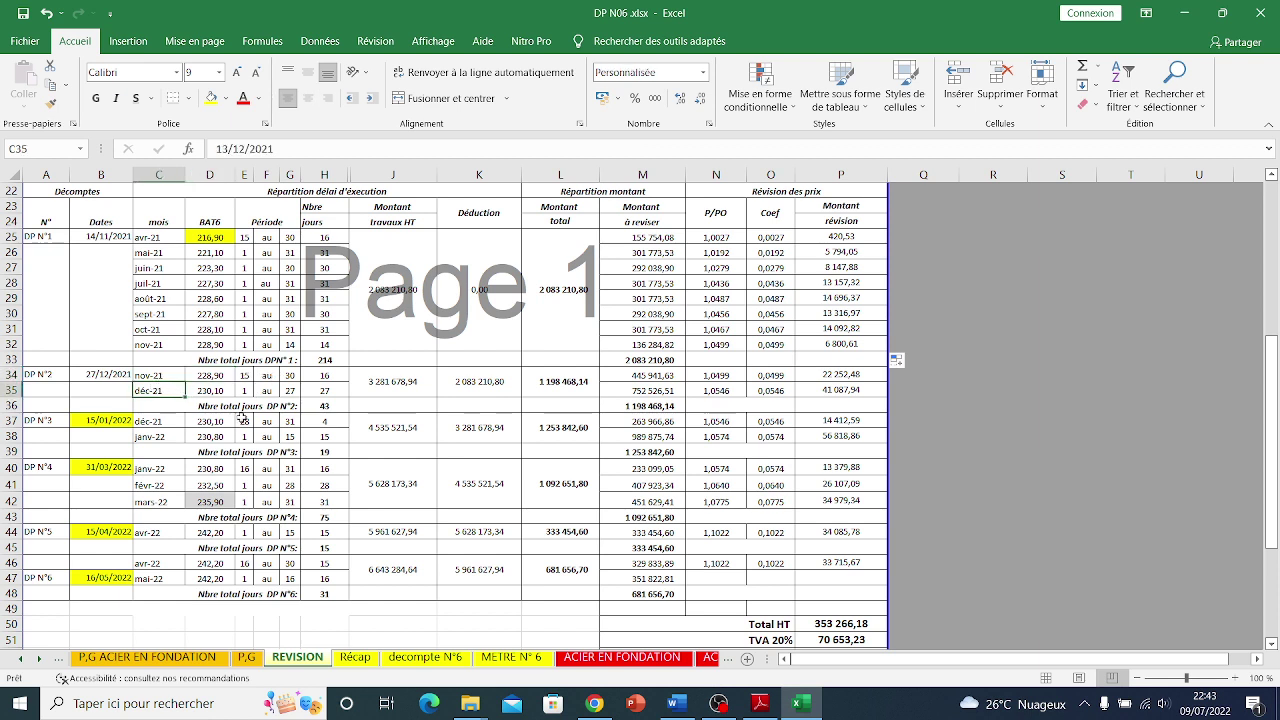
pyautogui.click(248, 403)
pyautogui.click(289, 390)
pyautogui.click(103, 374)
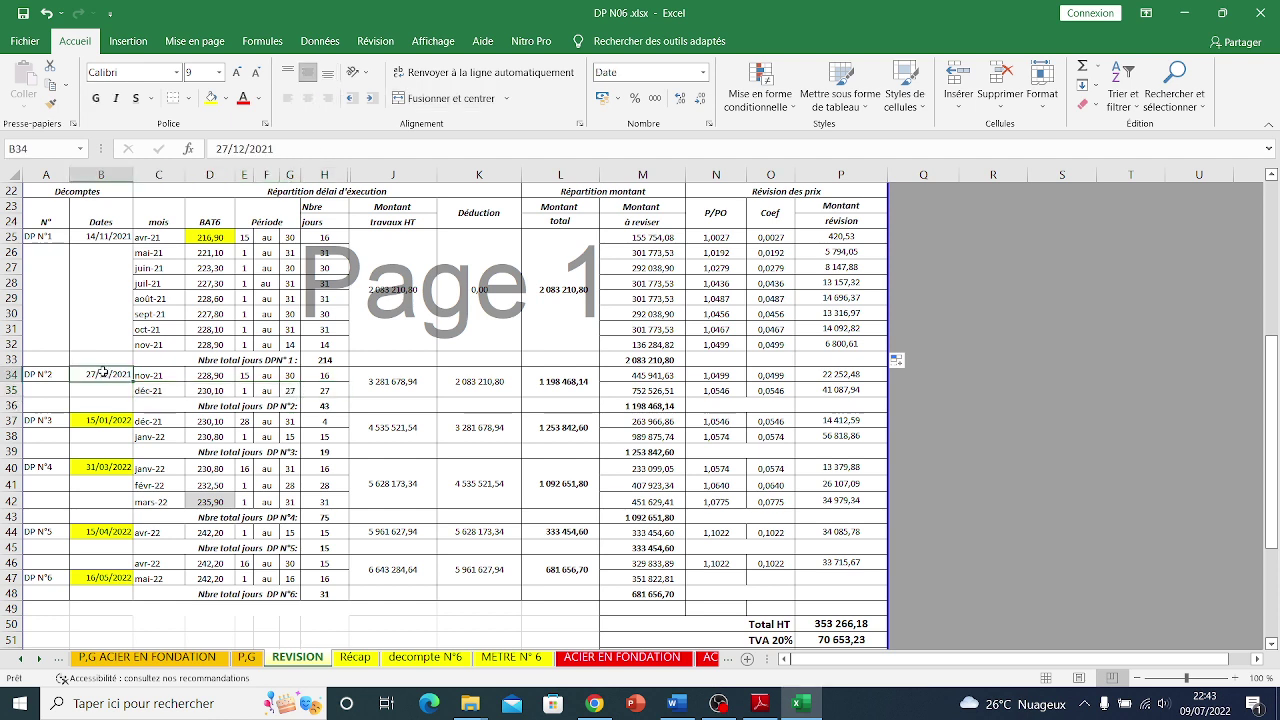
pyautogui.click(193, 393)
pyautogui.press('Left')
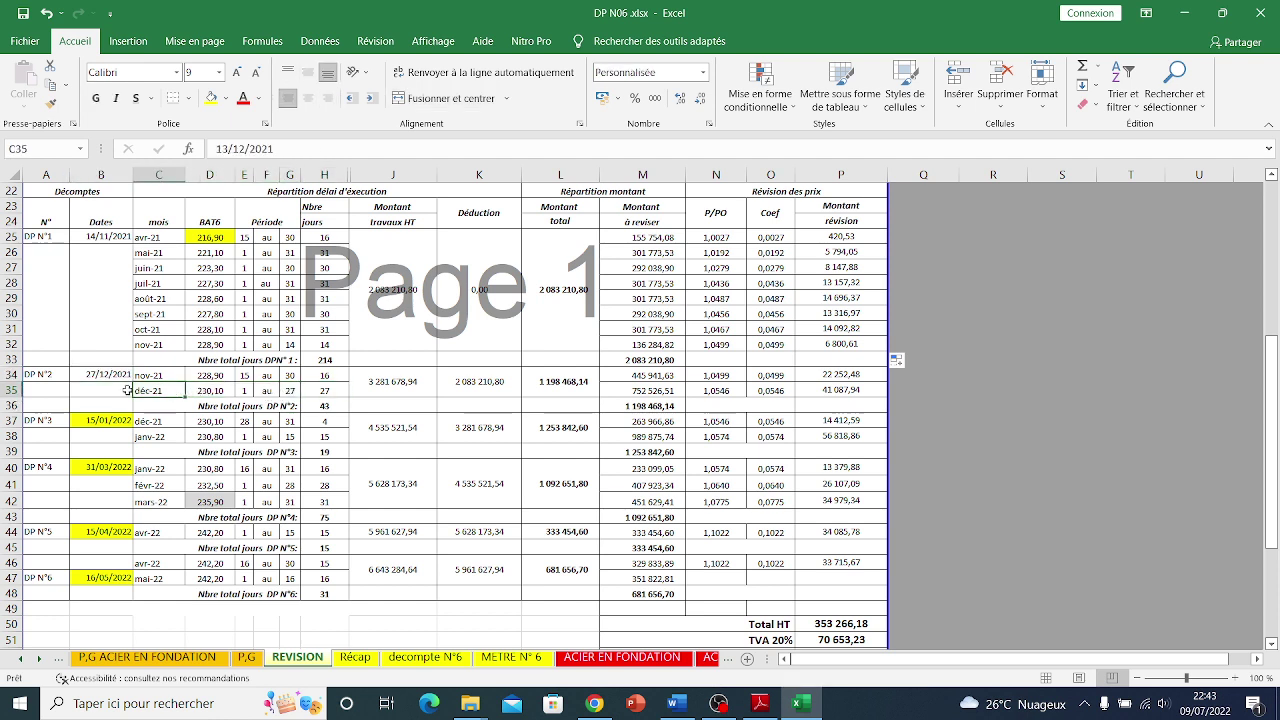
pyautogui.press('Left')
pyautogui.click(285, 382)
pyautogui.click(125, 370)
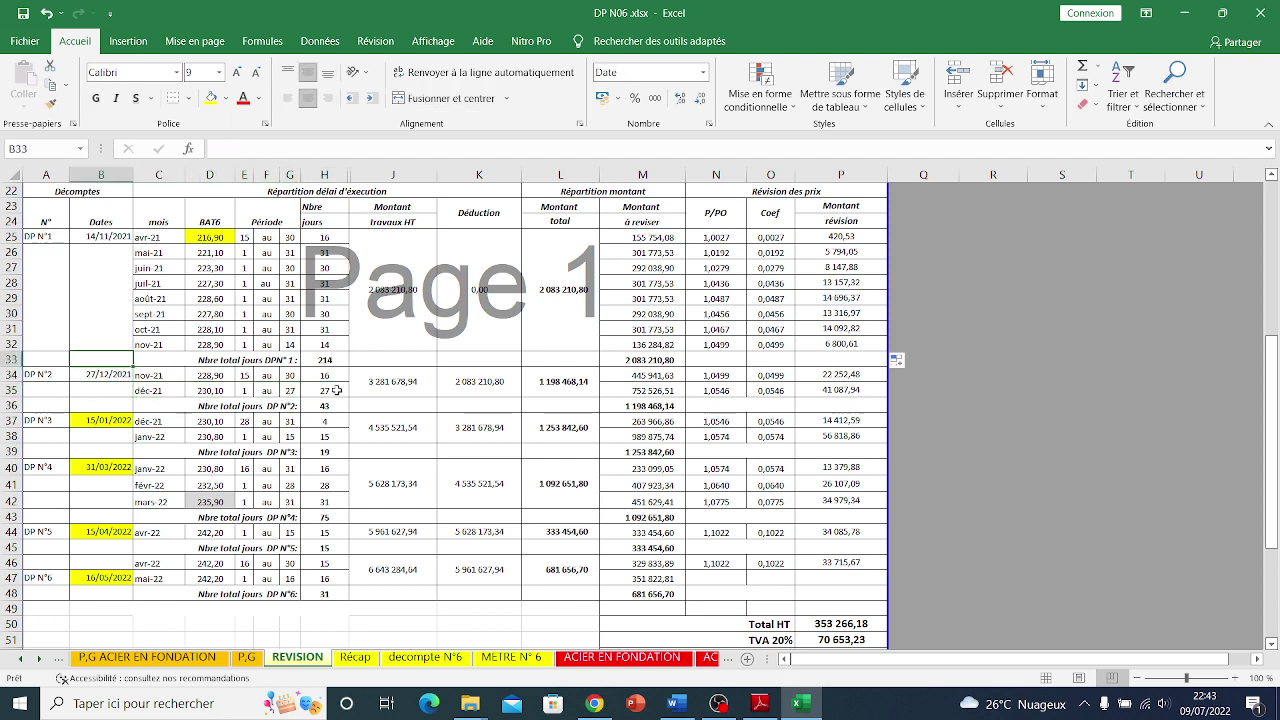
pyautogui.click(290, 392)
pyautogui.click(322, 391)
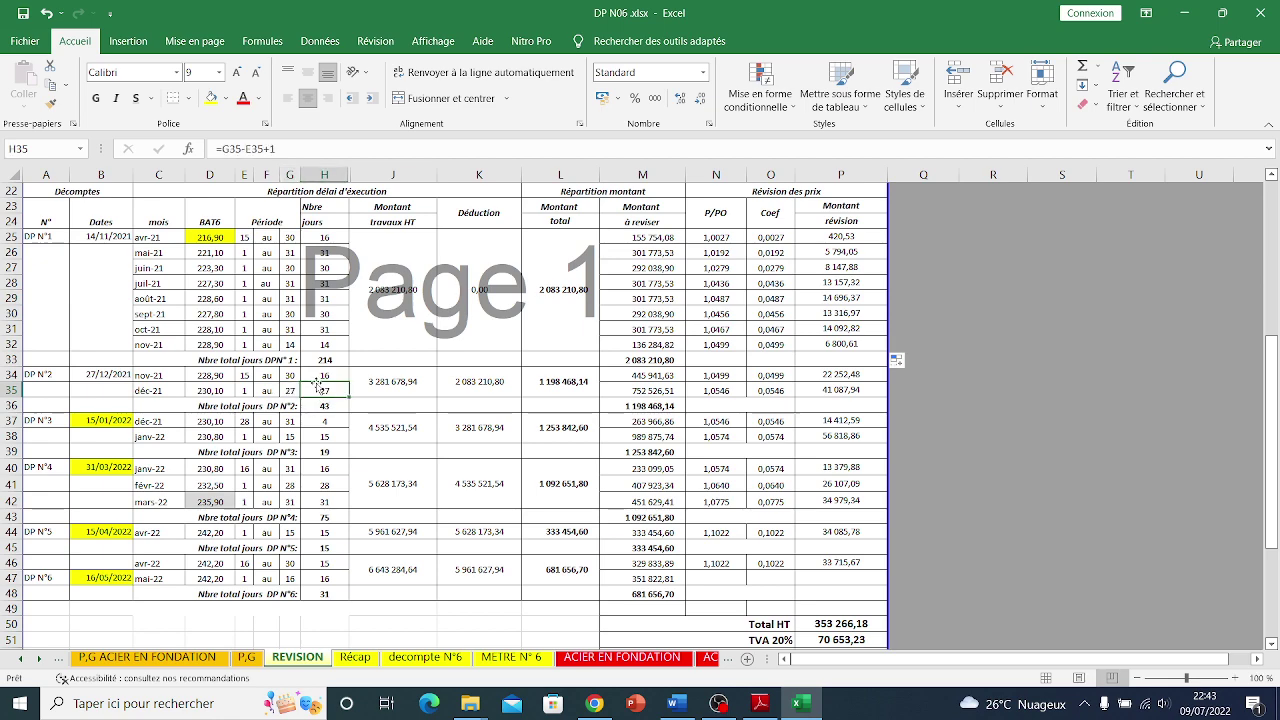
# - Insert two blank rows at row 49, between the DP N°6 block and the Total HT line
pyautogui.scroll(-2, 279, 375)
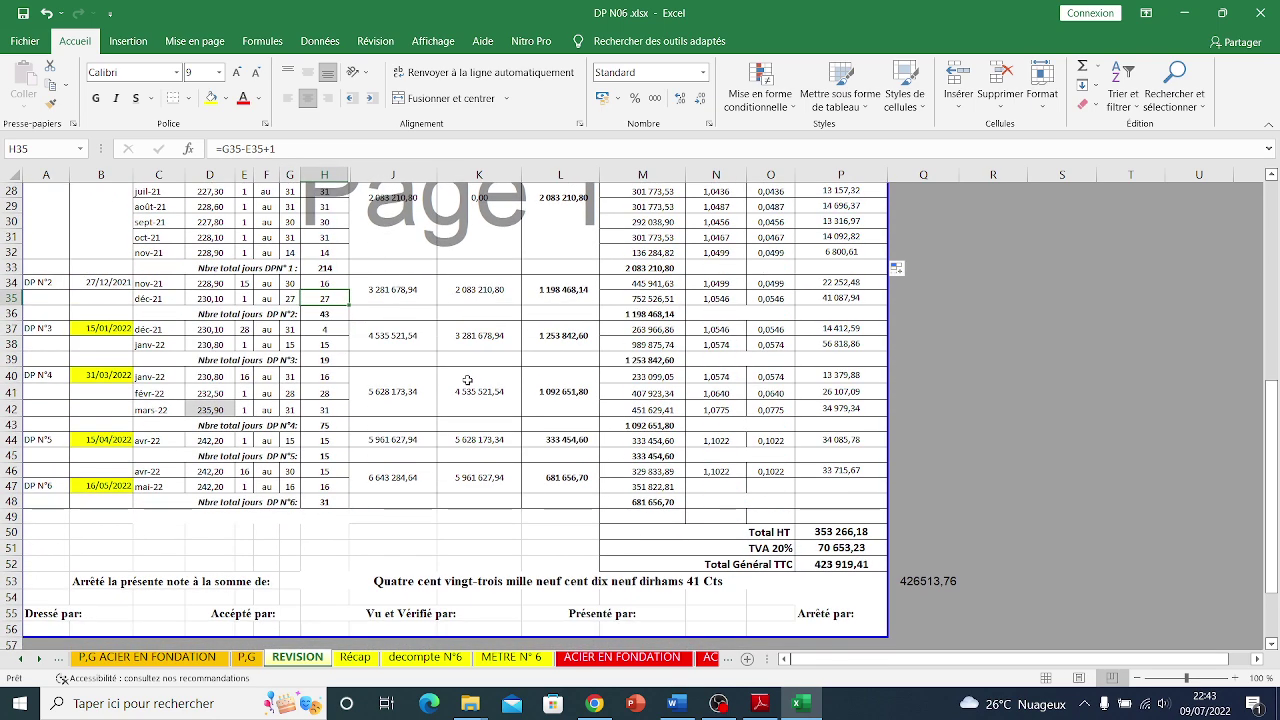
pyautogui.click(12, 517)
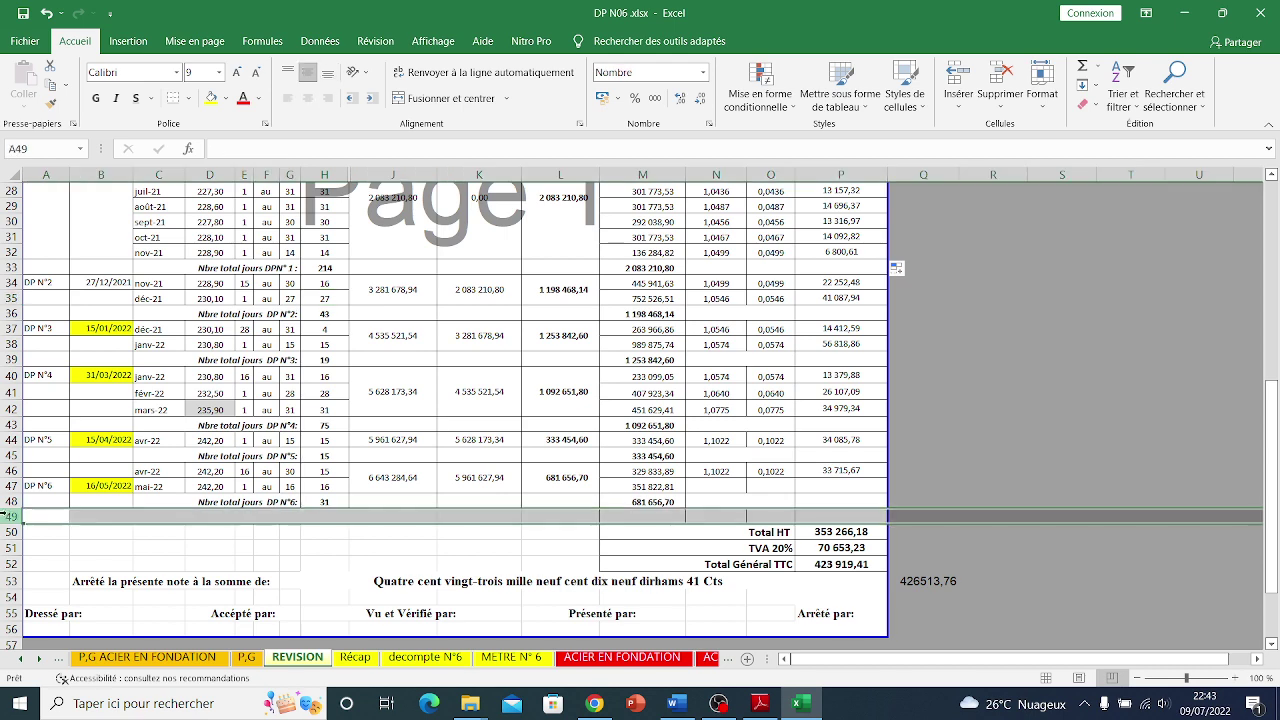
pyautogui.rightClick(12, 517)
pyautogui.click(125, 278)
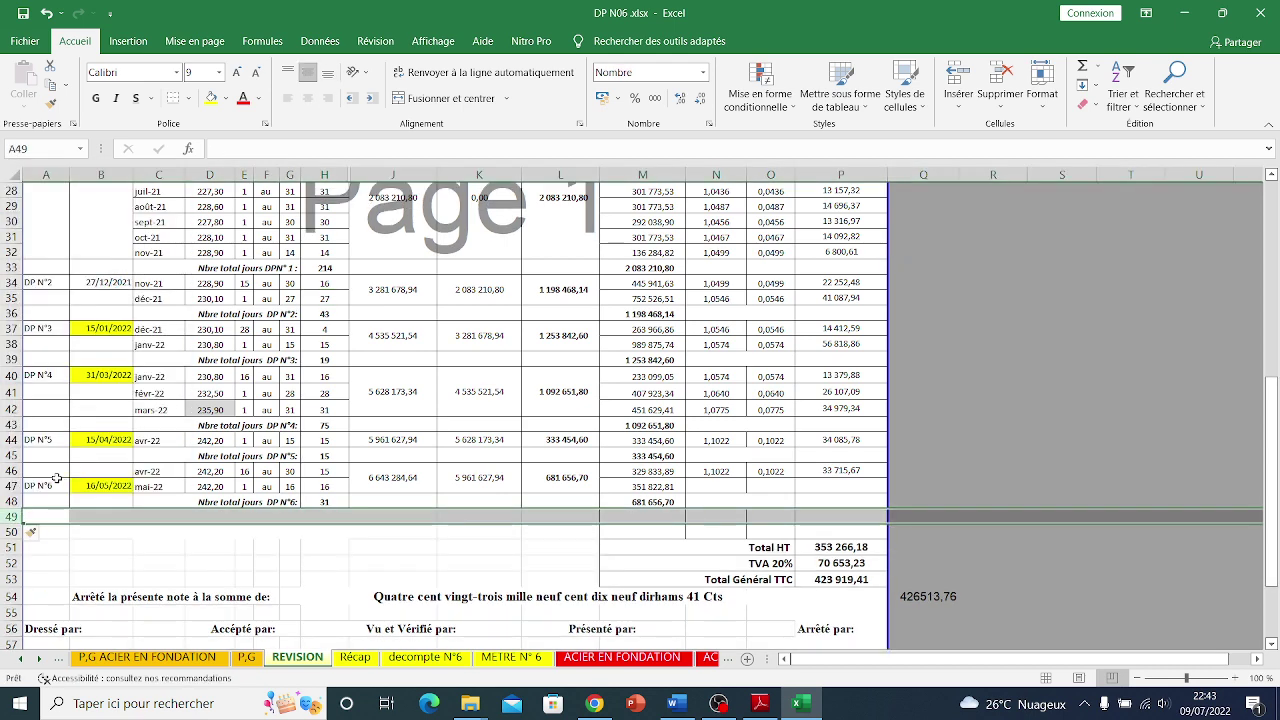
pyautogui.rightClick(12, 518)
pyautogui.click(51, 279)
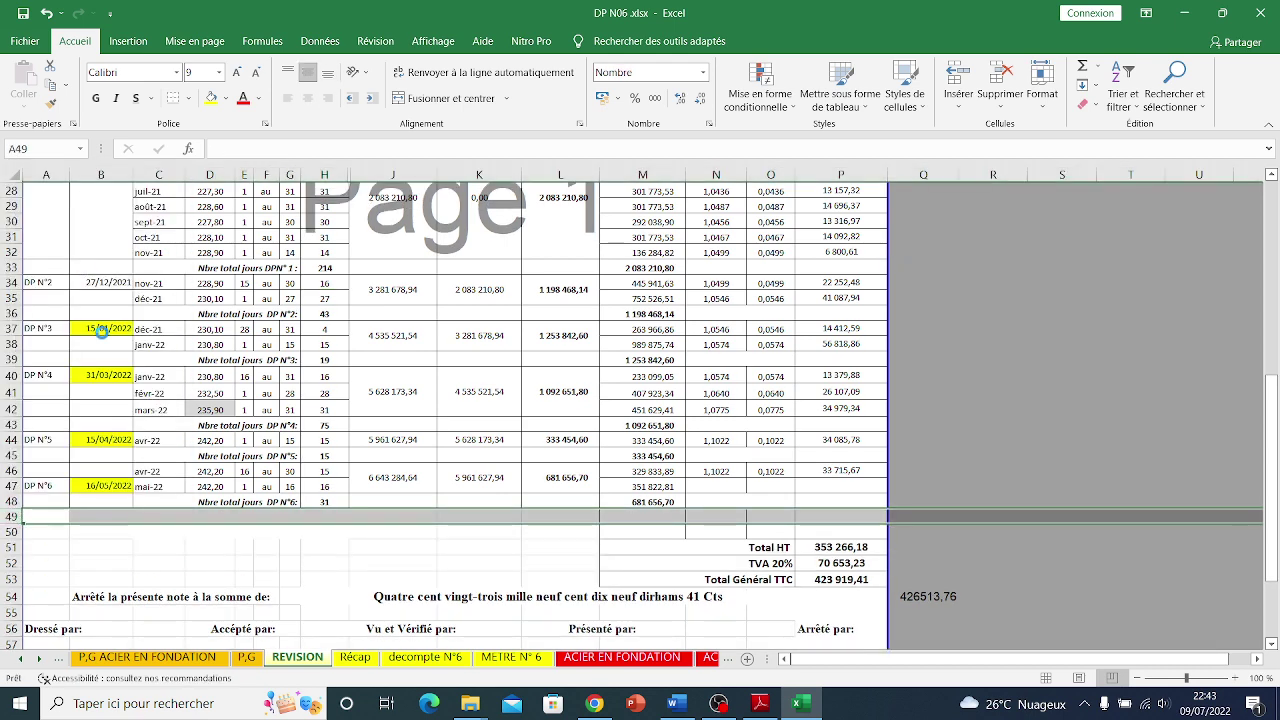
pyautogui.click(142, 393)
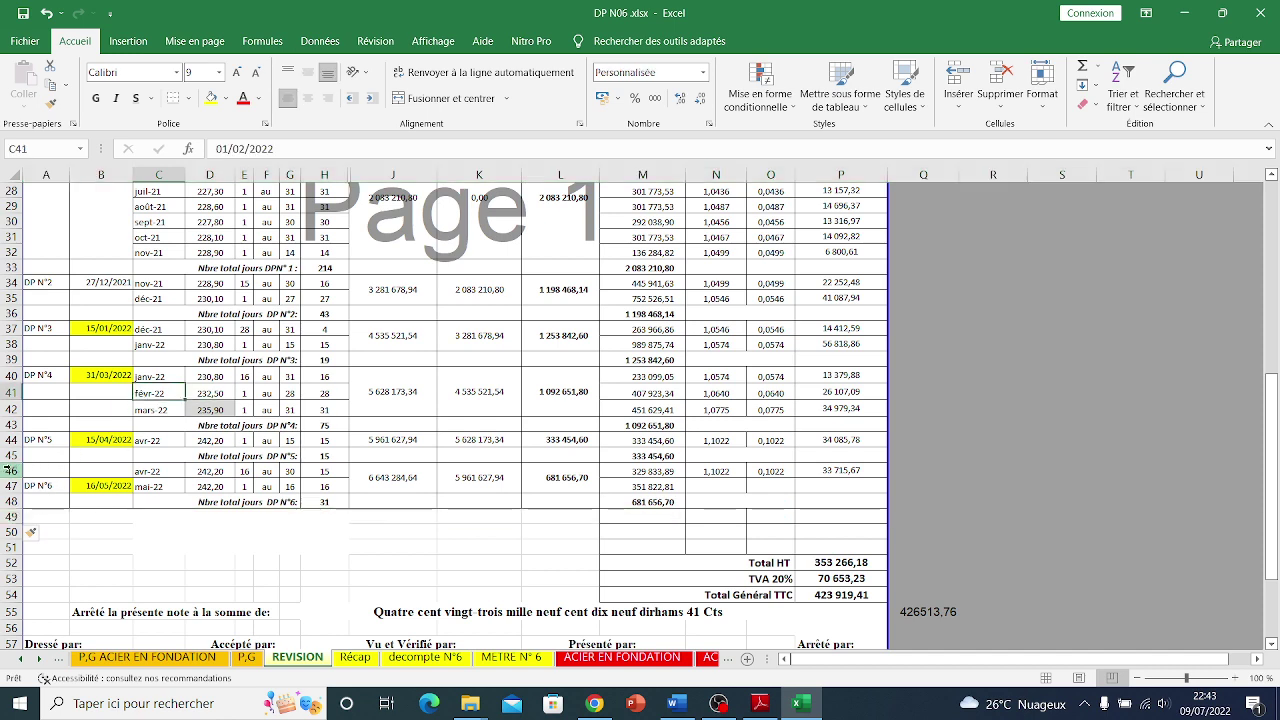
# - Copy the DP N°6 rows 46 to 48 and insert the copied cells at row 50
pyautogui.moveTo(9, 470); pyautogui.dragTo(10, 501)
pyautogui.rightClick(9, 501)
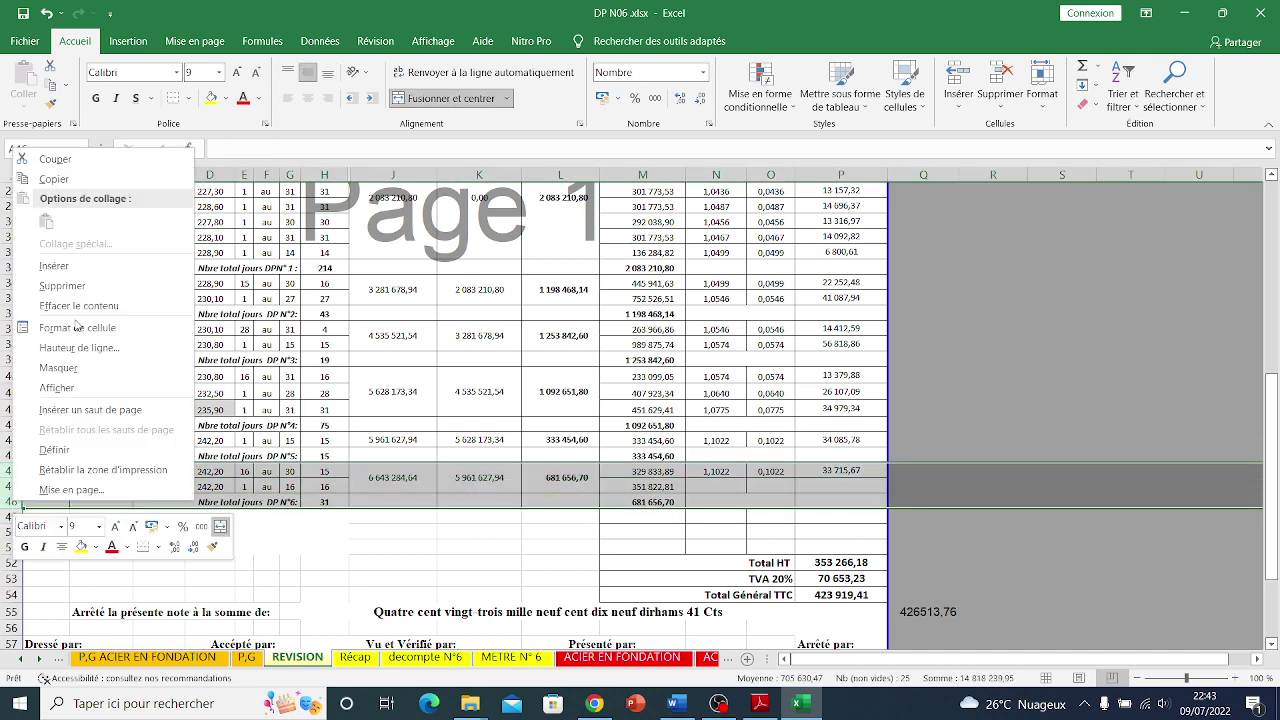
pyautogui.click(40, 177)
pyautogui.click(13, 516)
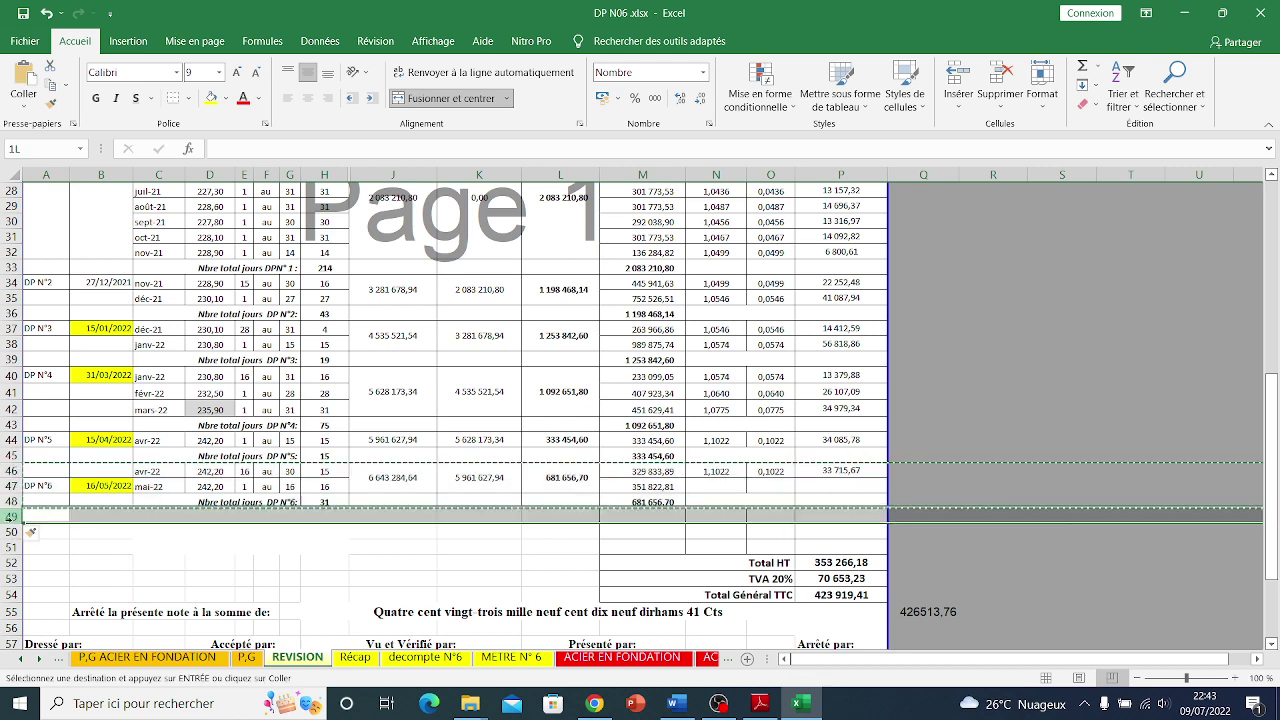
pyautogui.rightClick(13, 516)
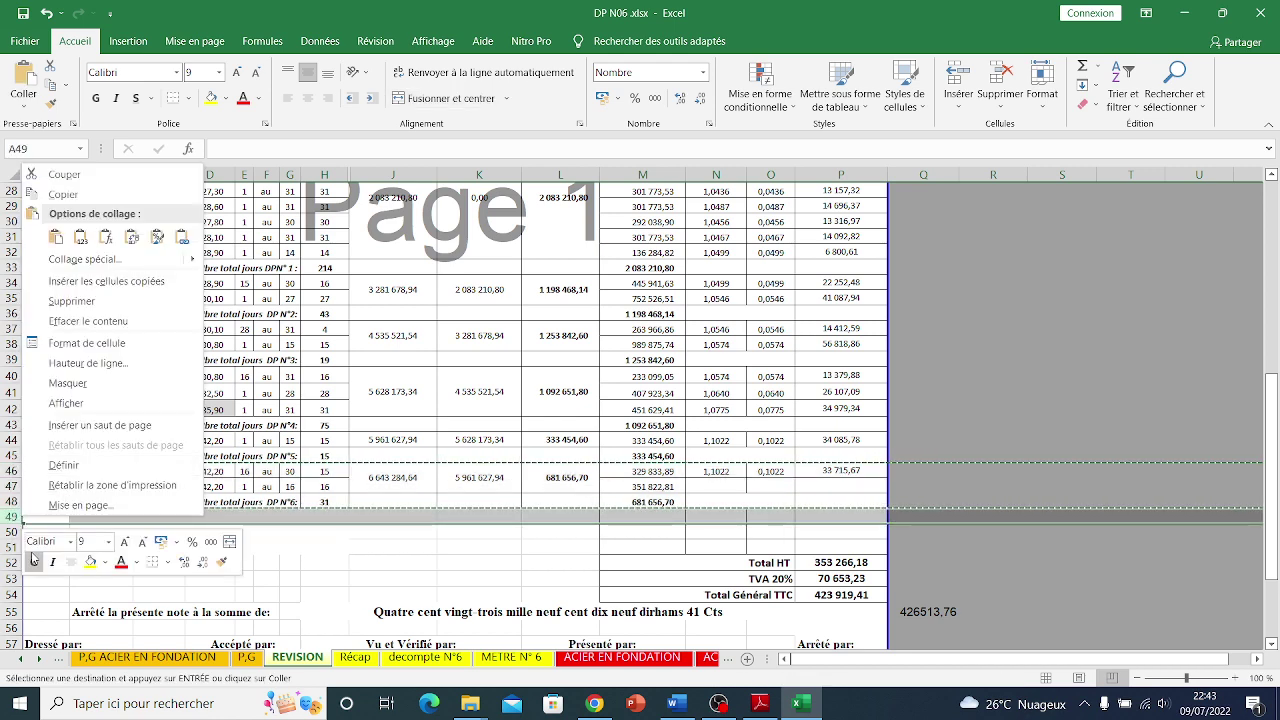
pyautogui.click(10, 531)
pyautogui.rightClick(10, 531)
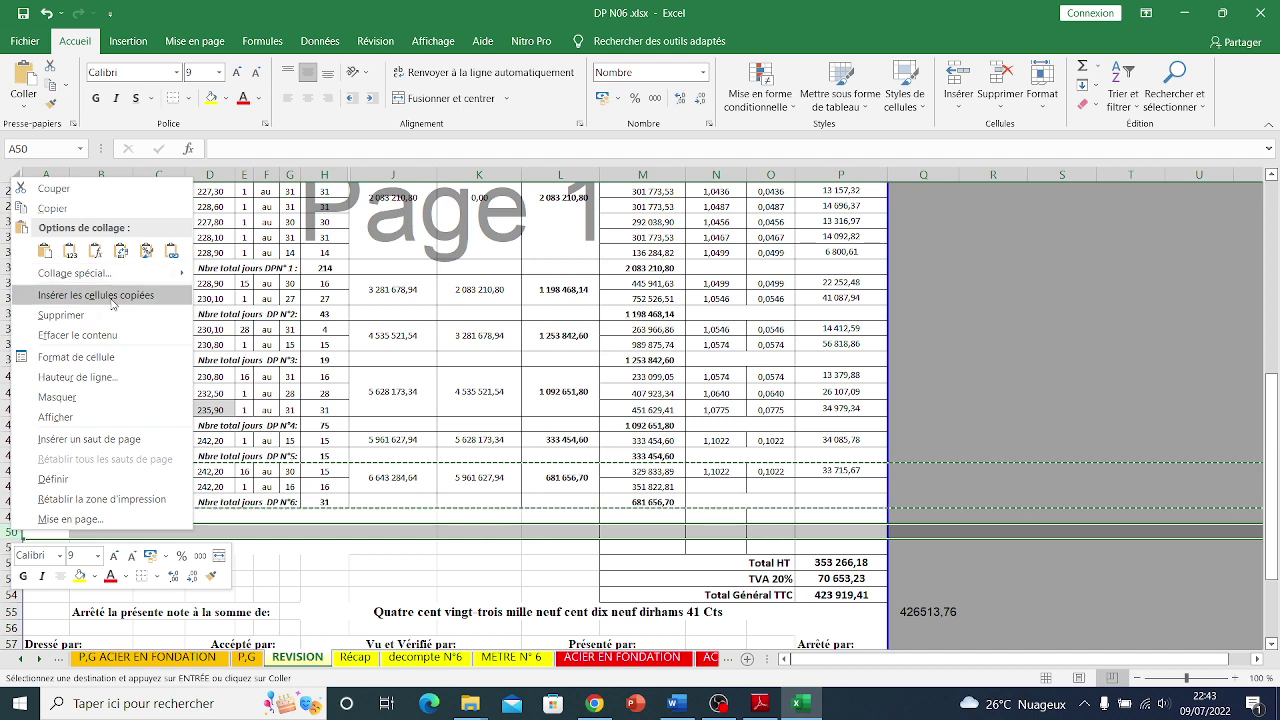
# - Insert the copied DP N°6 rows at row 50 and relabel cell A51 of the new block as DP N°7
pyautogui.click(90, 275)
pyautogui.click(464, 421)
pyautogui.scroll(-2, 464, 421)
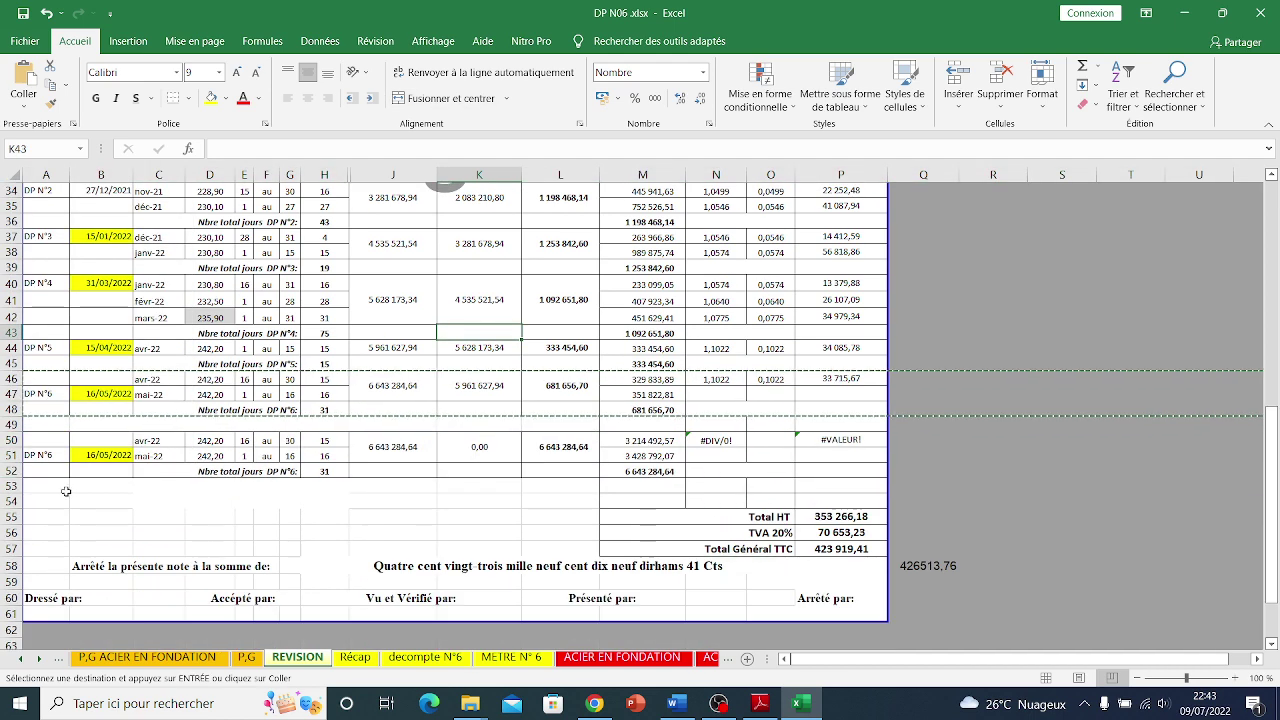
pyautogui.doubleClick(50, 455)
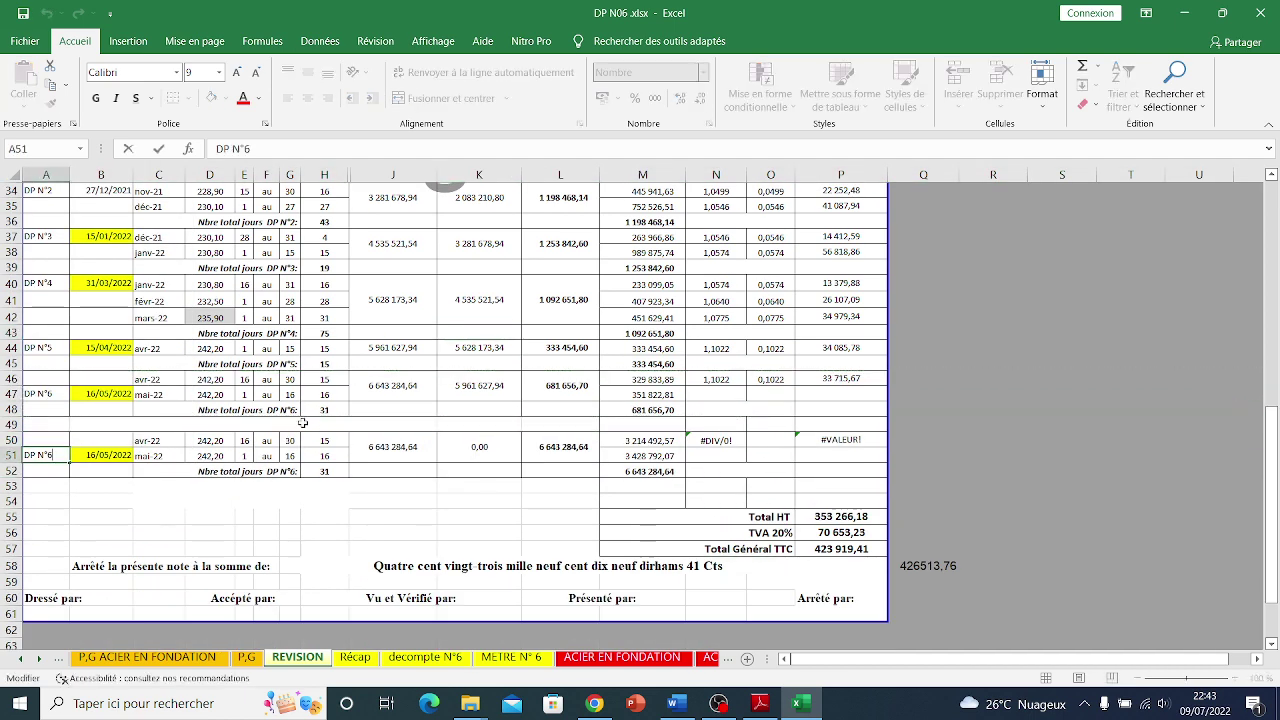
pyautogui.write('7')
pyautogui.click(152, 498)
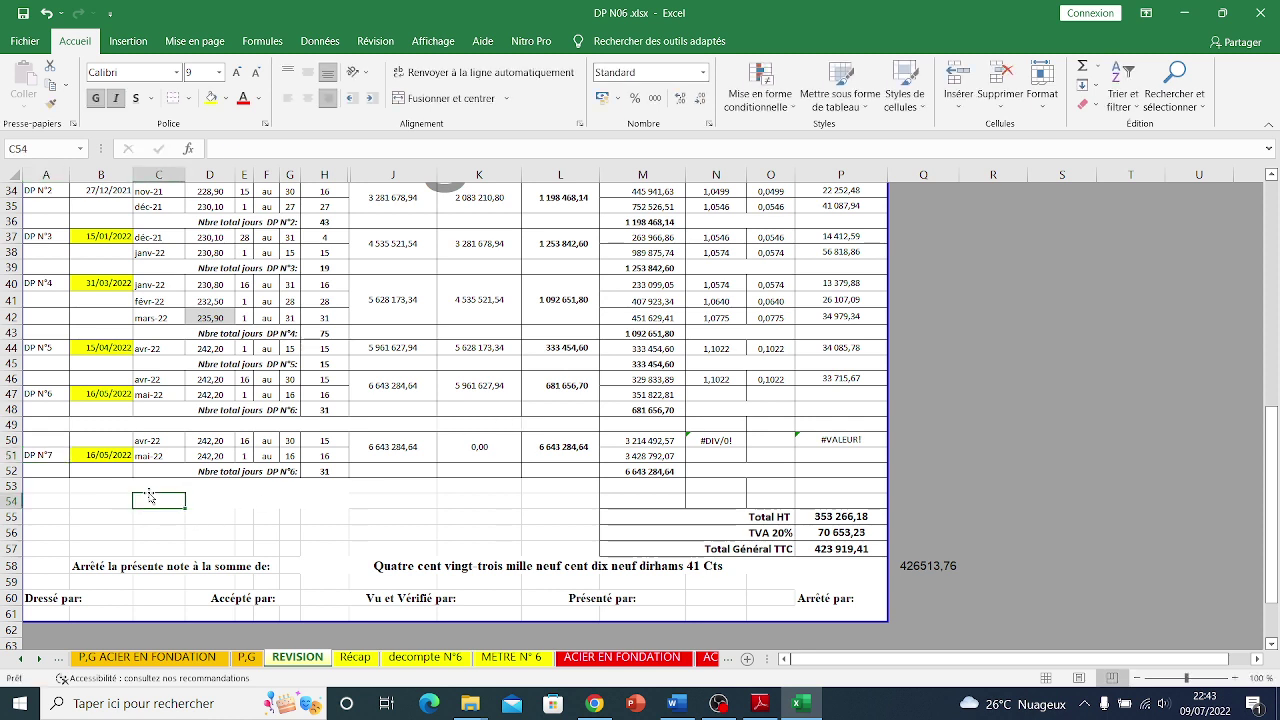
# - Set the DP N°7 date in cell B51 to 01/06/2022
pyautogui.click(115, 461)
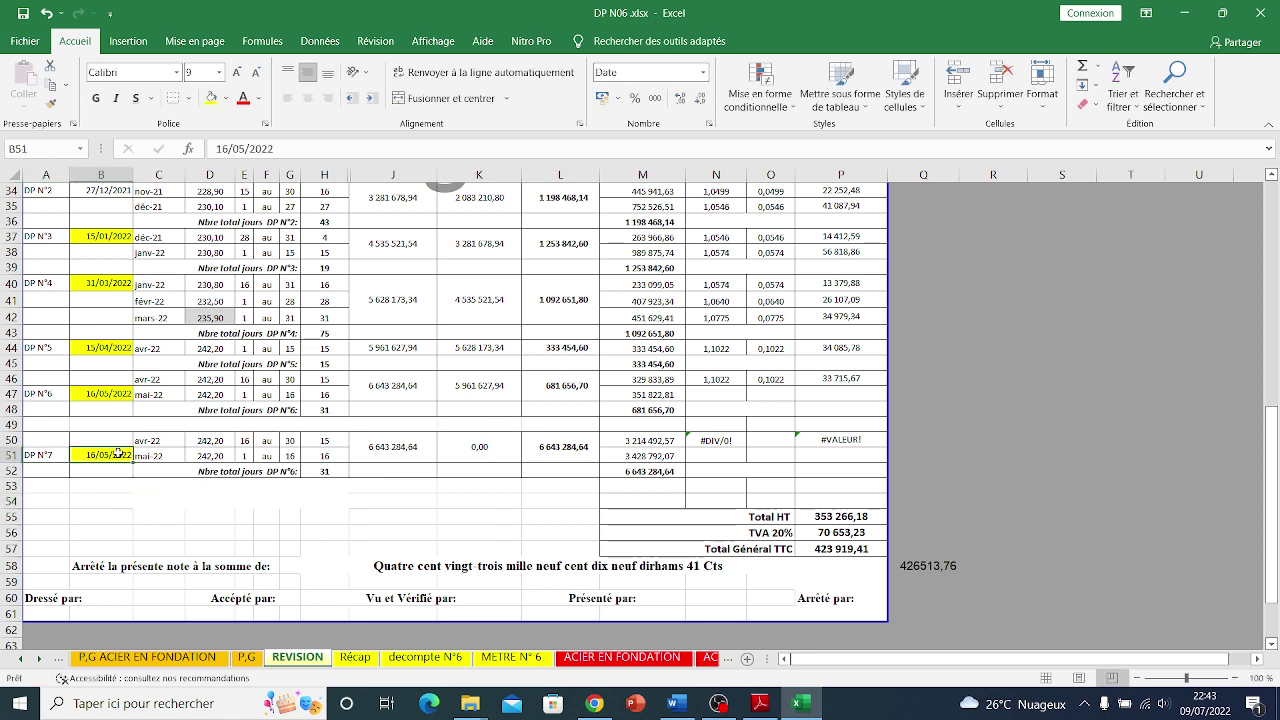
pyautogui.doubleClick(100, 455)
pyautogui.doubleClick(95, 455)
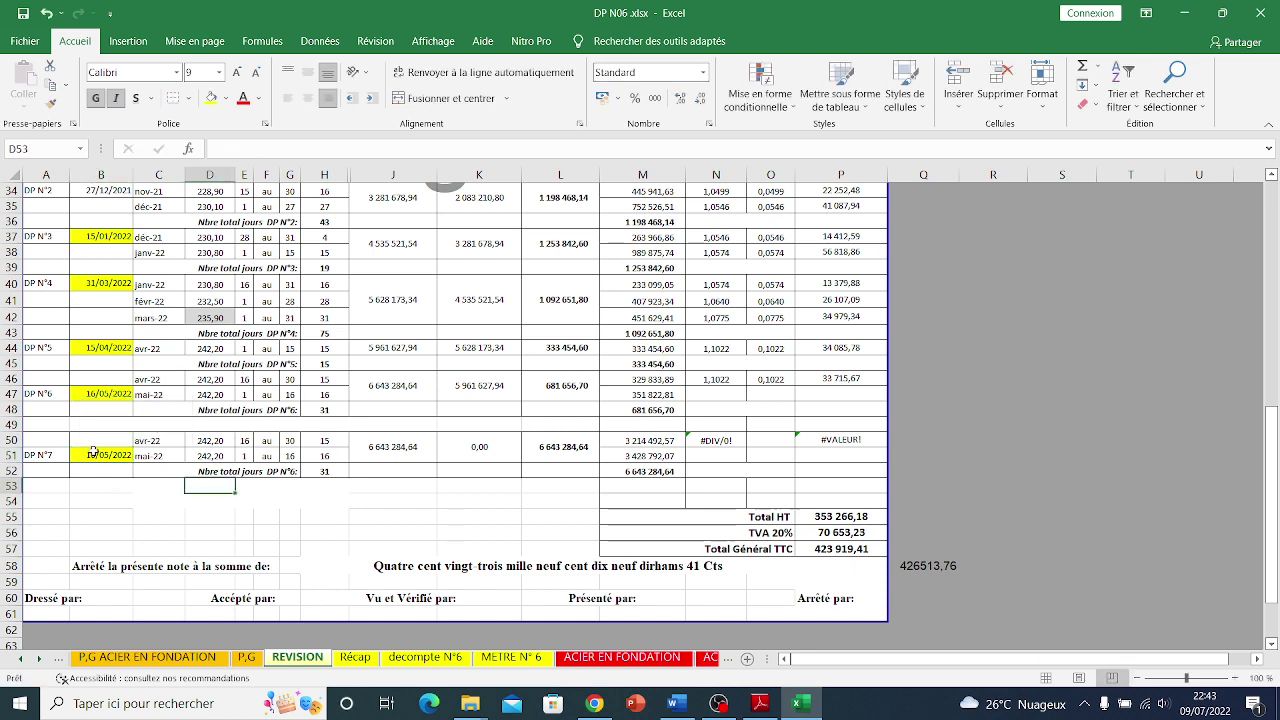
pyautogui.click(92, 455)
pyautogui.press('BackSpace')
pyautogui.press('BackSpace')
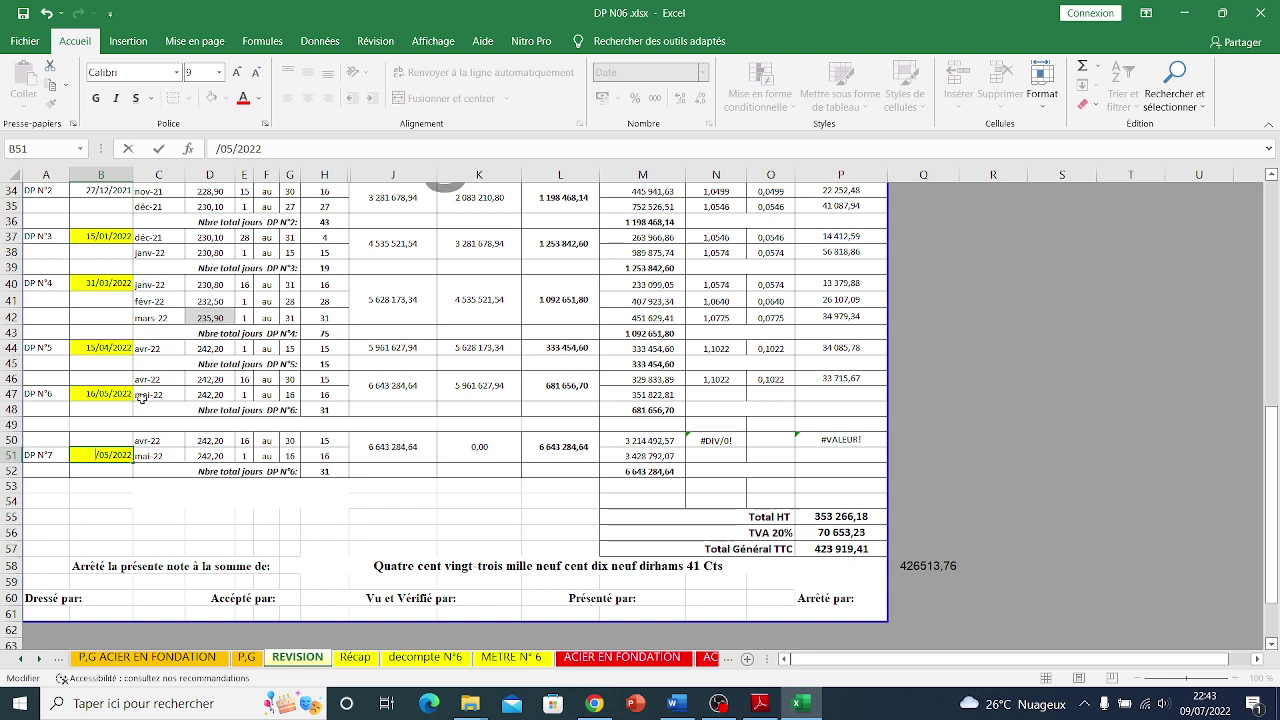
pyautogui.write('3')
pyautogui.press('BackSpace')
pyautogui.write('01')
pyautogui.press('Right')
pyautogui.press('Right')
pyautogui.press('Right')
pyautogui.press('BackSpace')
pyautogui.write('6')
pyautogui.click(159, 490)
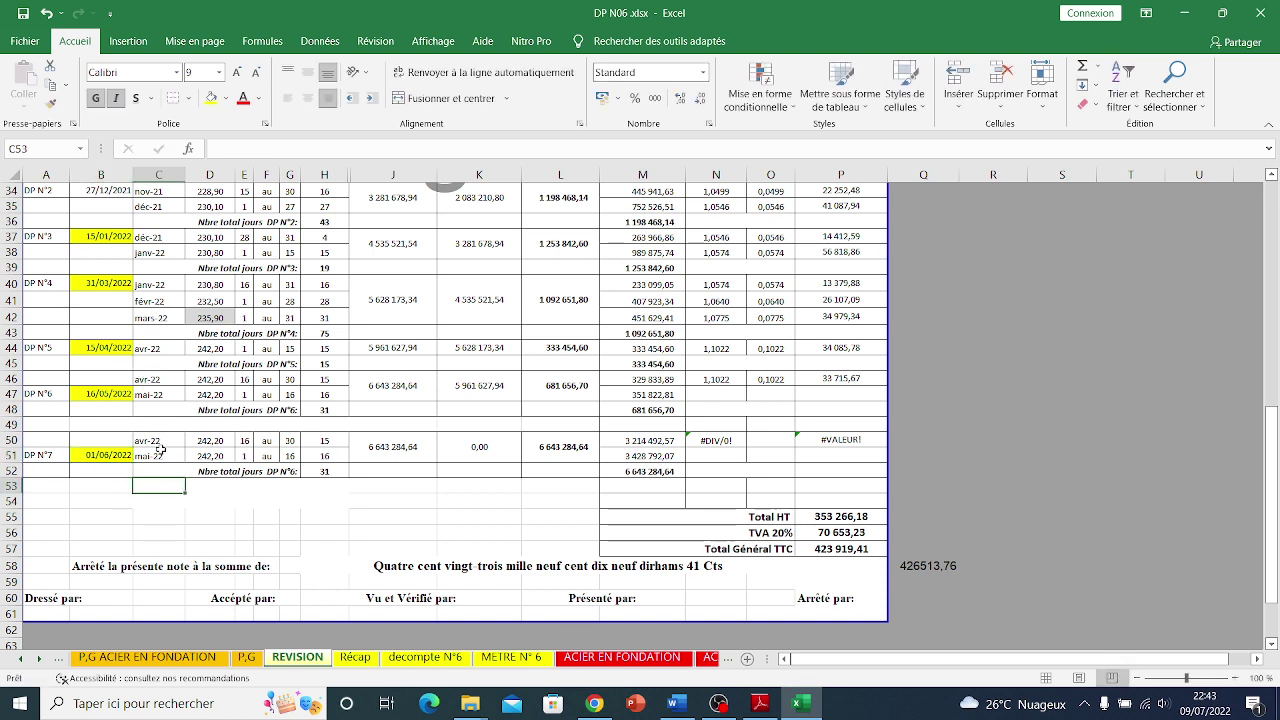
# - Copy the month mai-22 from cell C47 into cell C50, the first row of the DP N°7 block
pyautogui.click(189, 398)
pyautogui.press('Right')
pyautogui.press('Right')
pyautogui.press('Right')
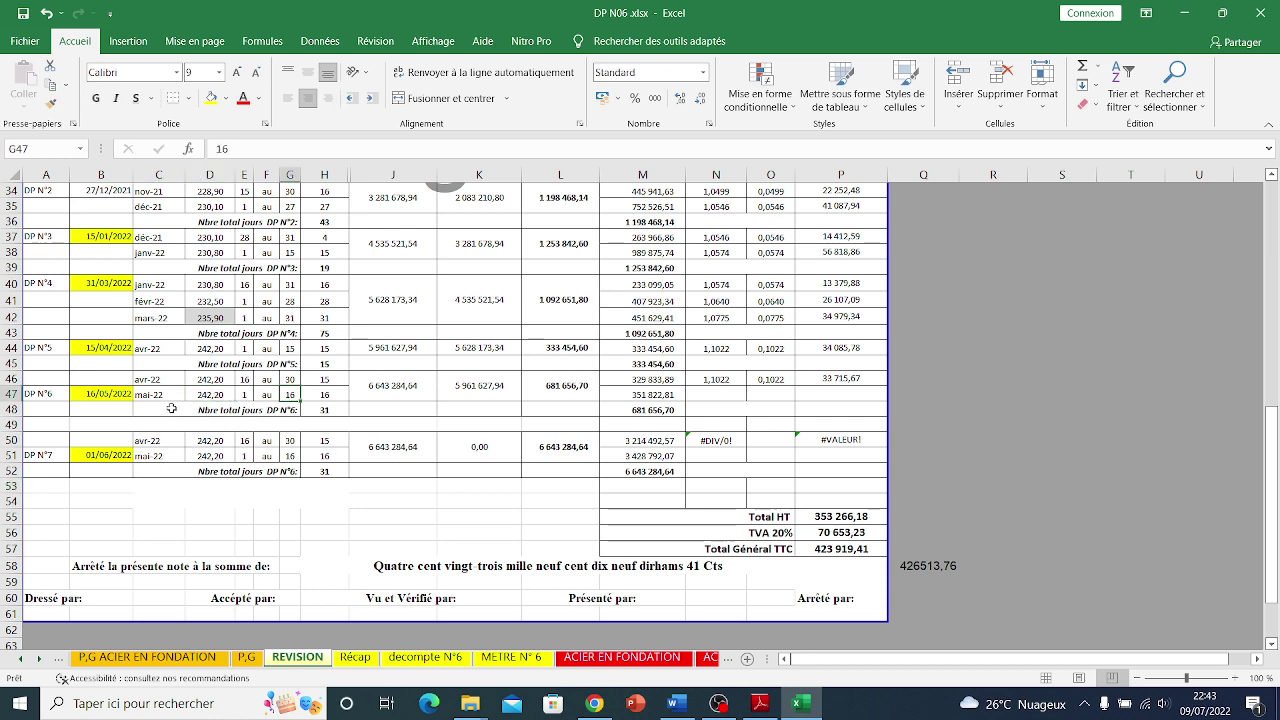
pyautogui.click(172, 396)
pyautogui.hotkey('ctrl', 'c')
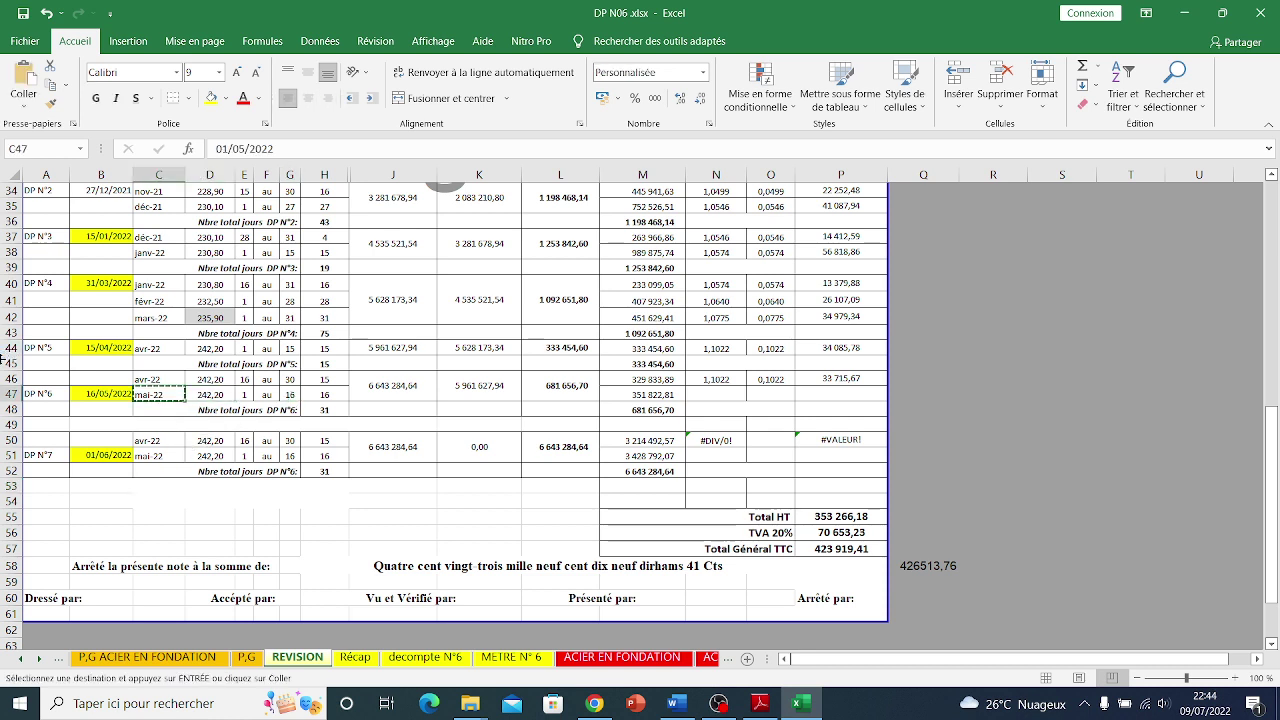
pyautogui.click(160, 440)
pyautogui.press('Return')
# - Set the start day of the mai-22 period in cell E50 to 17 and check the row's day-count formula
pyautogui.click(228, 440)
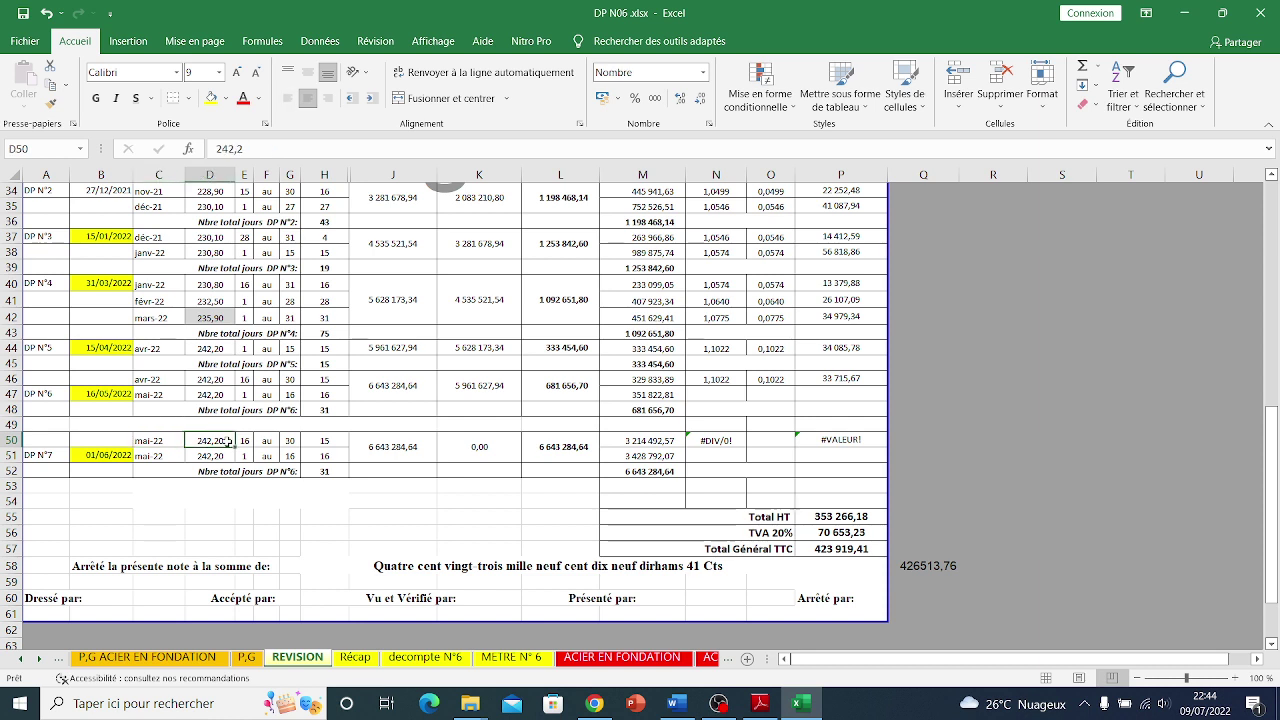
pyautogui.click(222, 398)
pyautogui.click(205, 452)
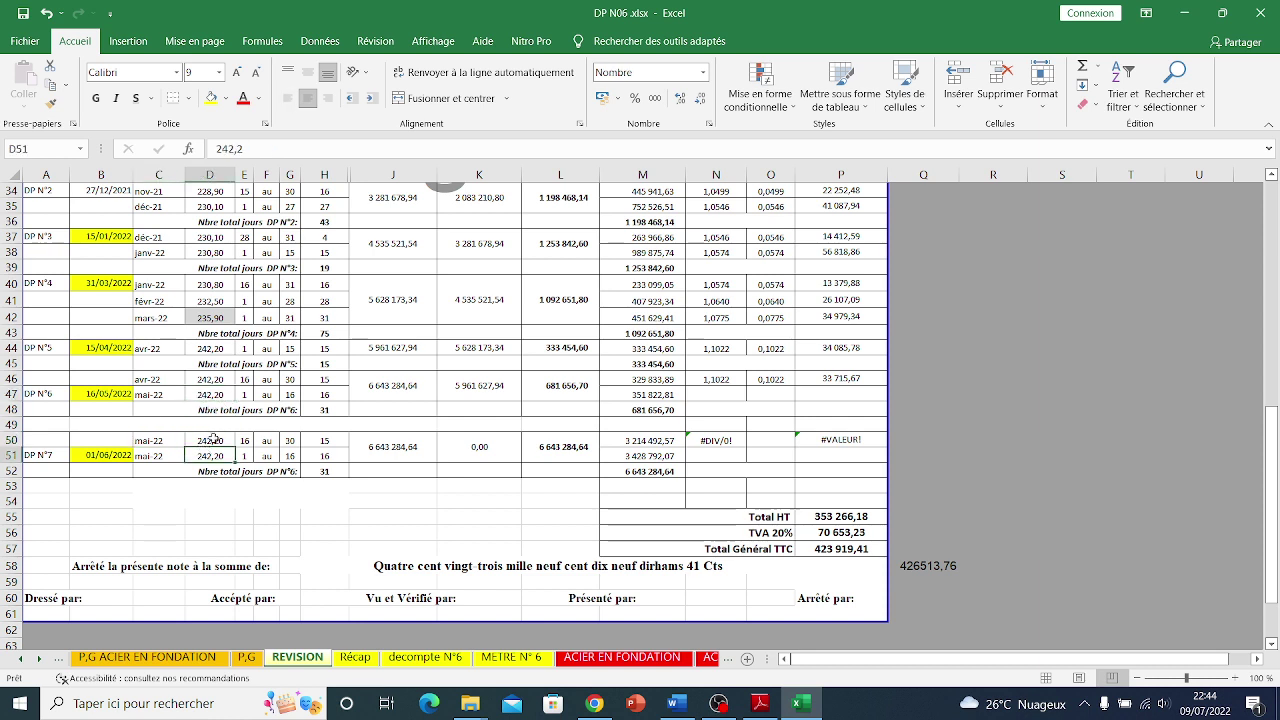
pyautogui.click(245, 441)
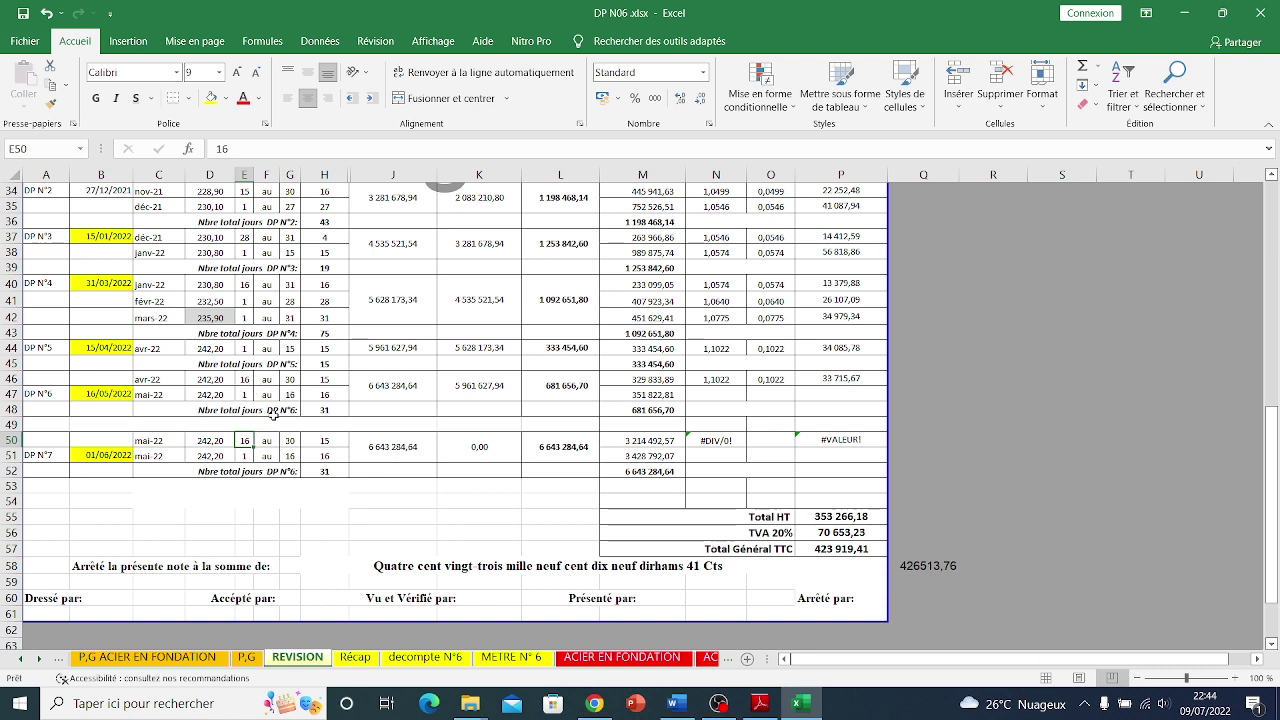
pyautogui.write('1')
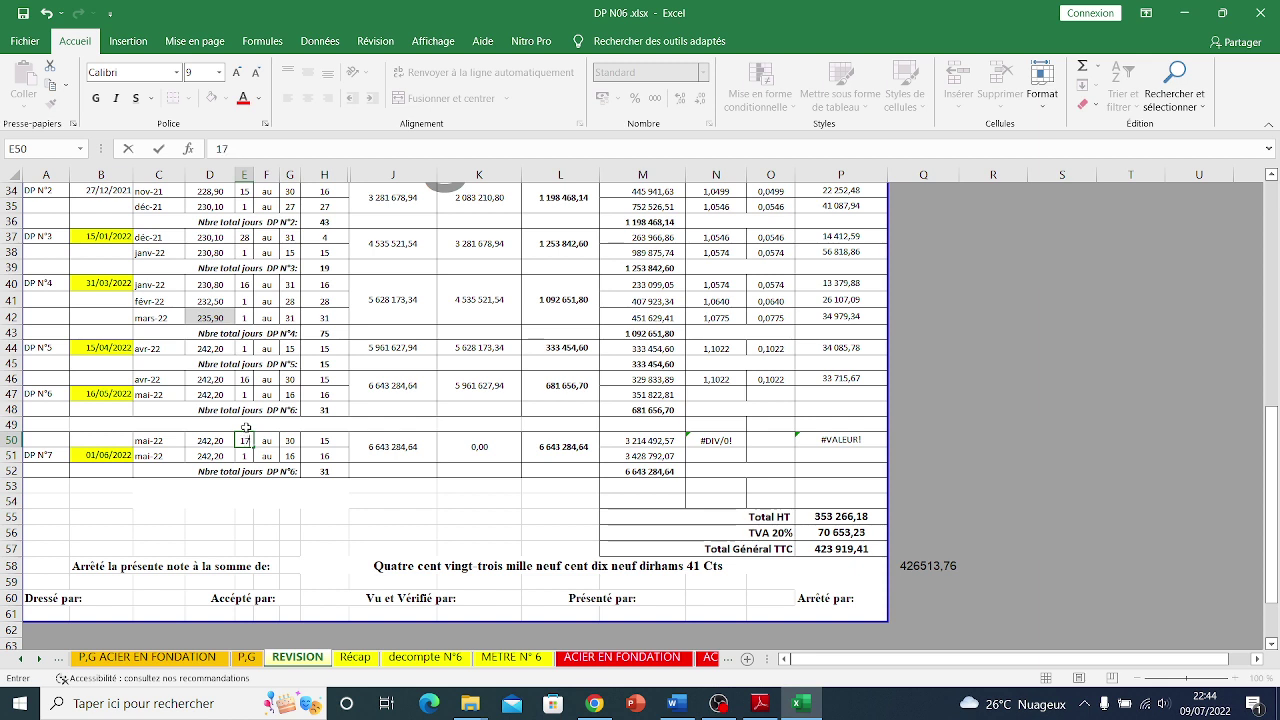
pyautogui.click(290, 439)
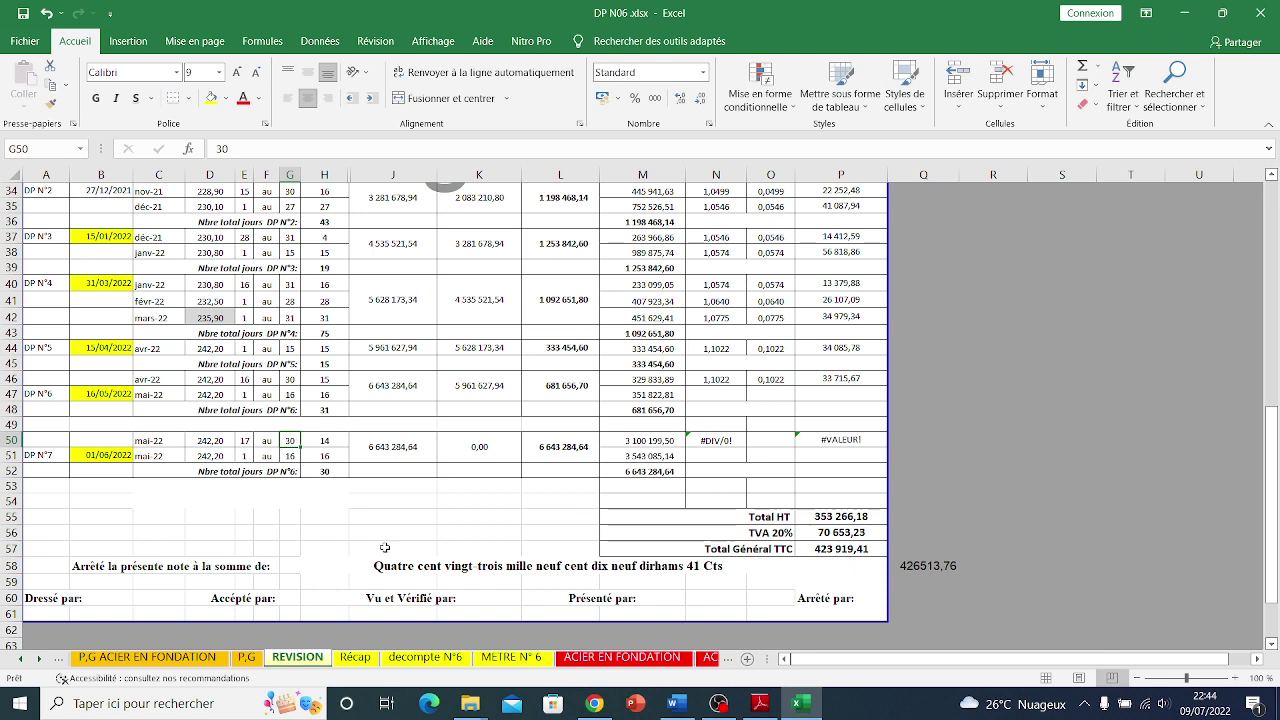
pyautogui.click(342, 439)
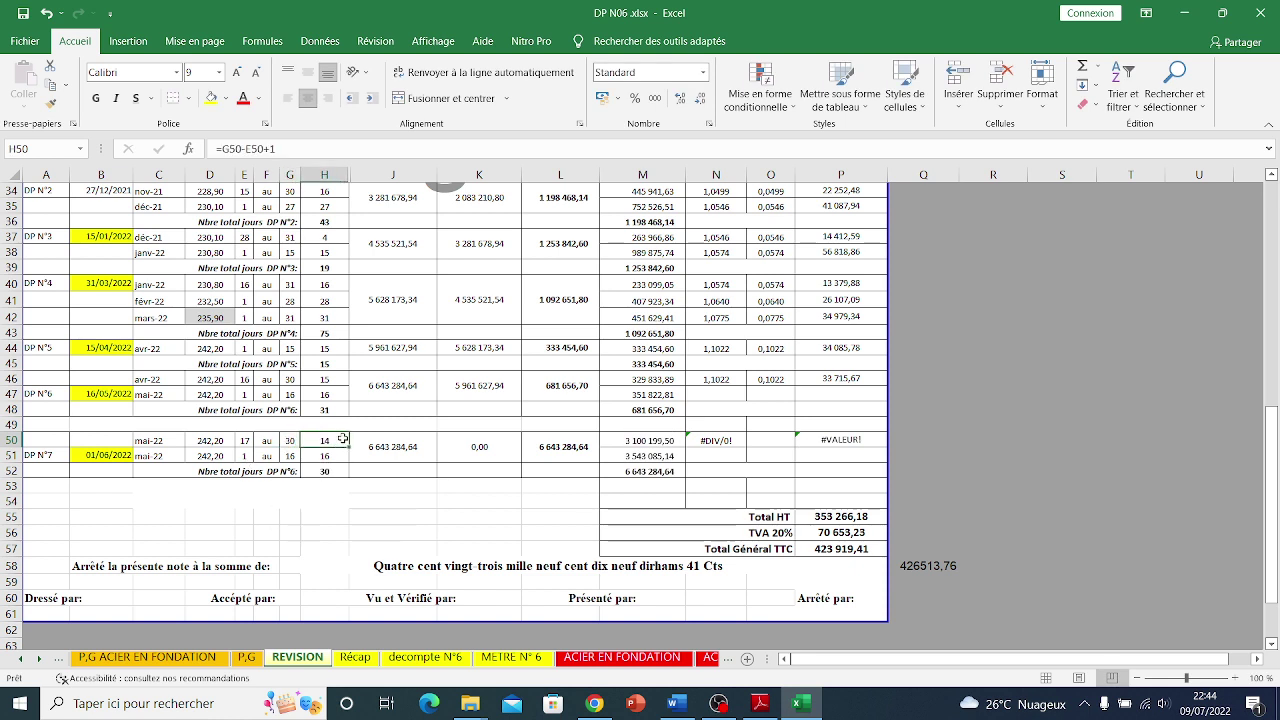
# - Set the month in cell C51 of the DP N°7 block to juin-22
pyautogui.click(163, 455)
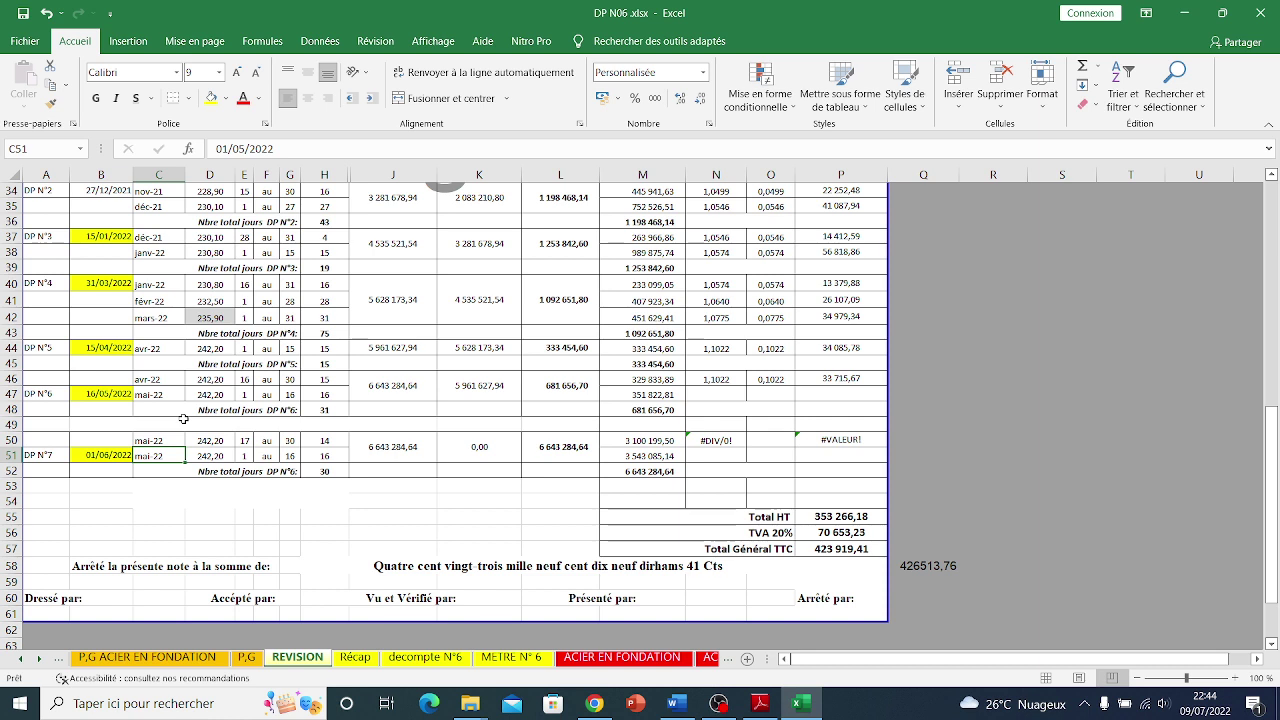
pyautogui.write('juin')
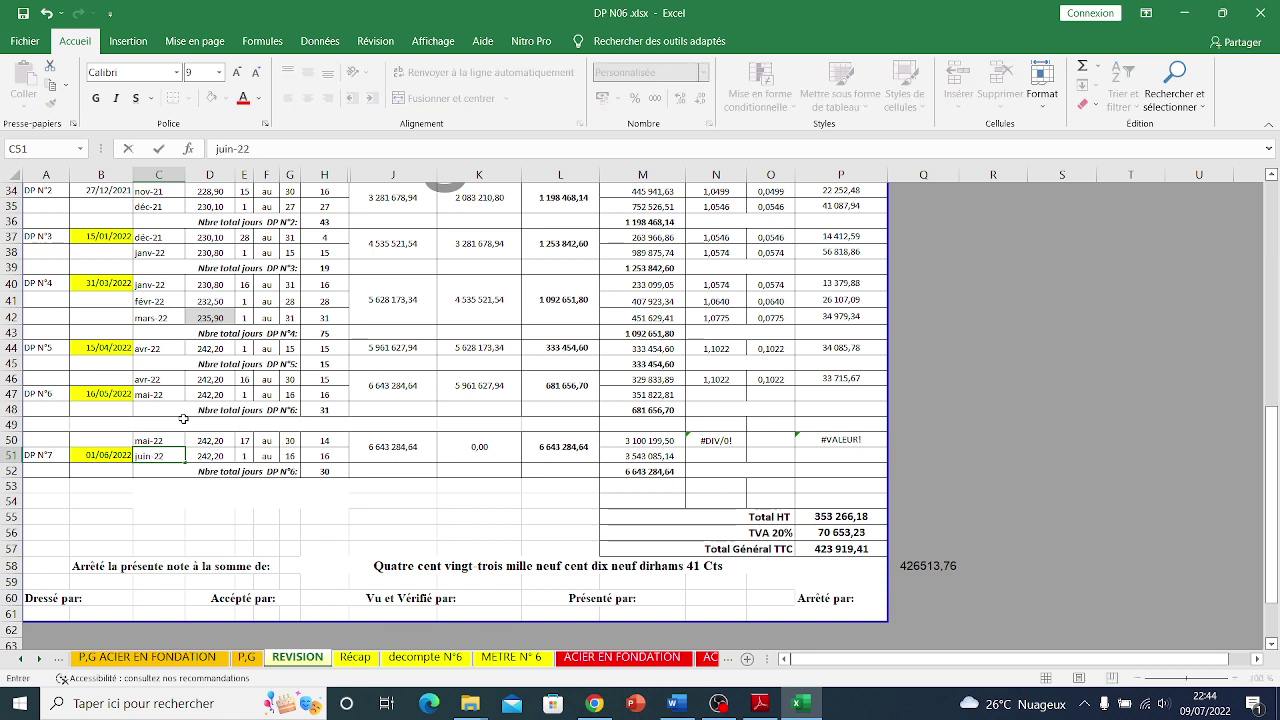
pyautogui.write('-22')
pyautogui.press('Tab')
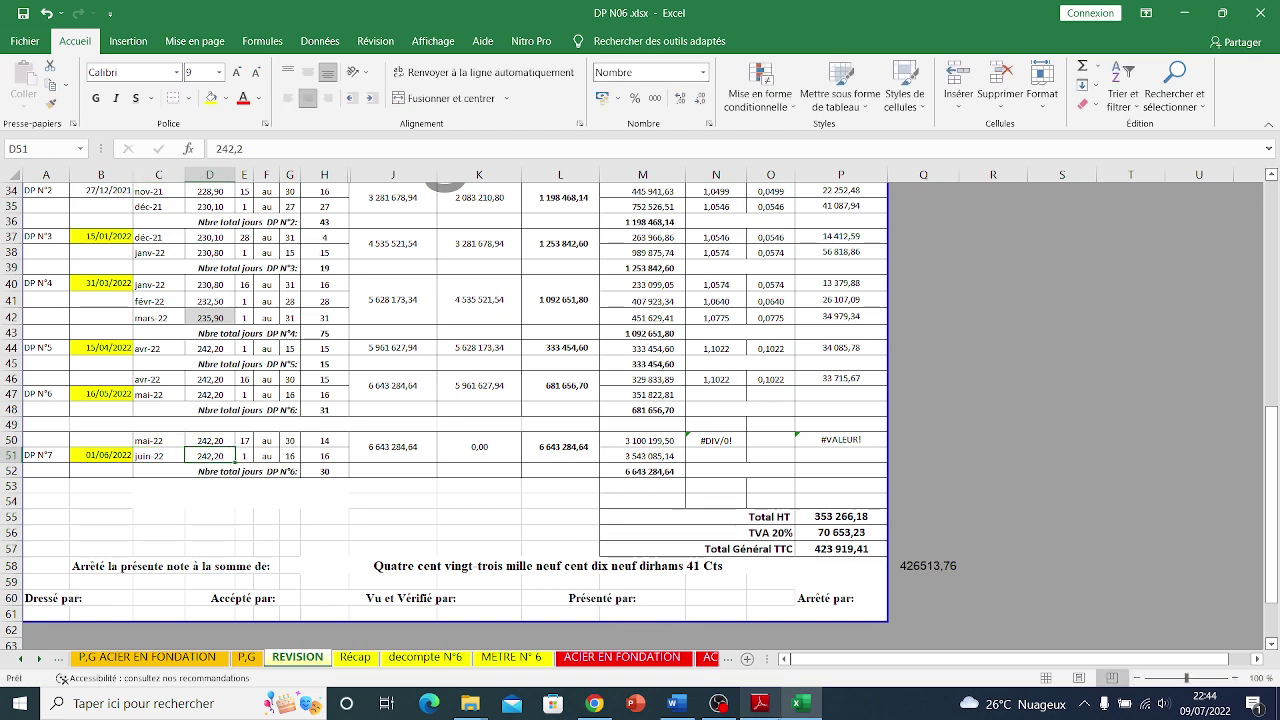
# - Switch to Bareme-avril-2022.pdf in Adobe Reader and locate the mai-22 index for BAT6 on page 8
pyautogui.click(760, 703)
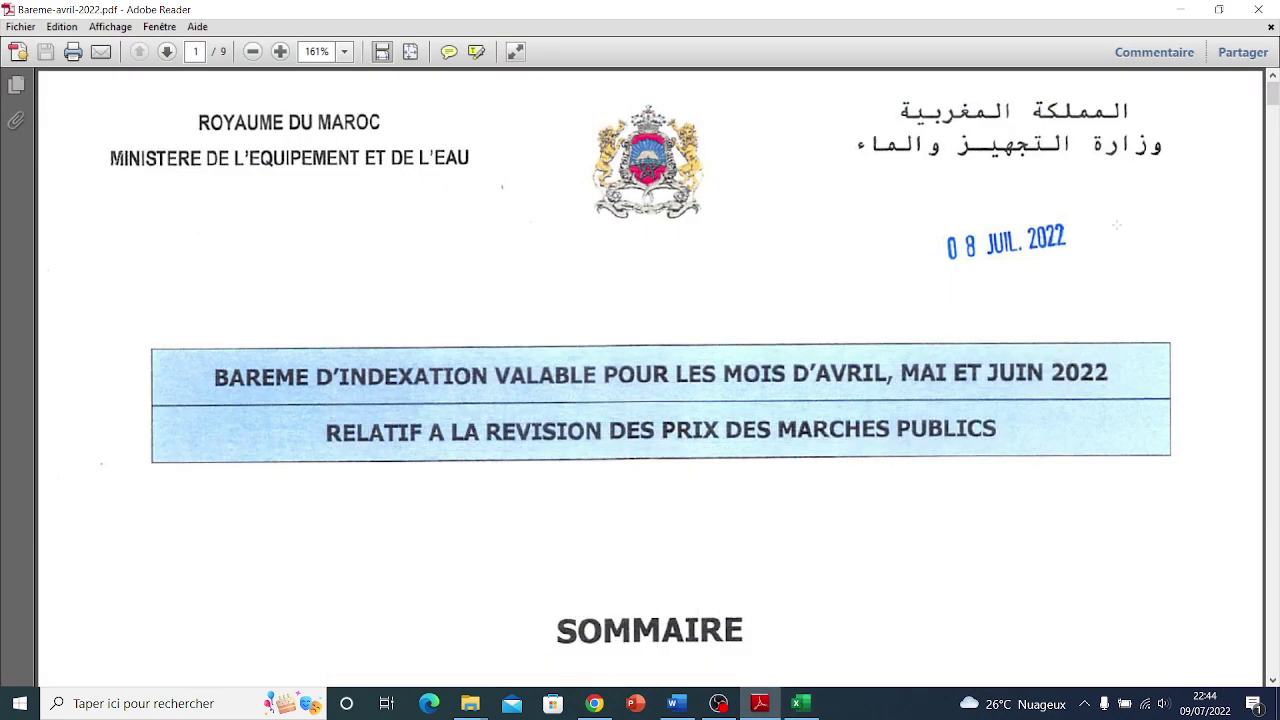
pyautogui.scroll(-6, 376, 288)
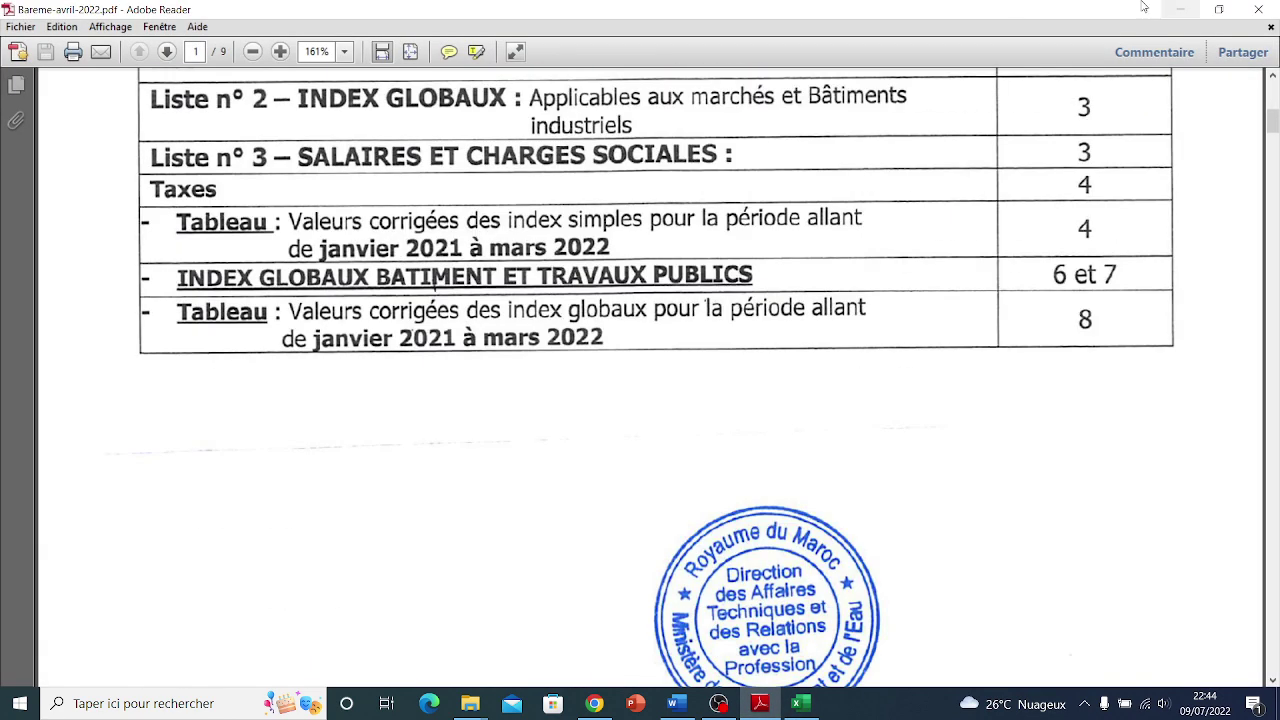
pyautogui.moveTo(1270, 125); pyautogui.dragTo(1272, 563)
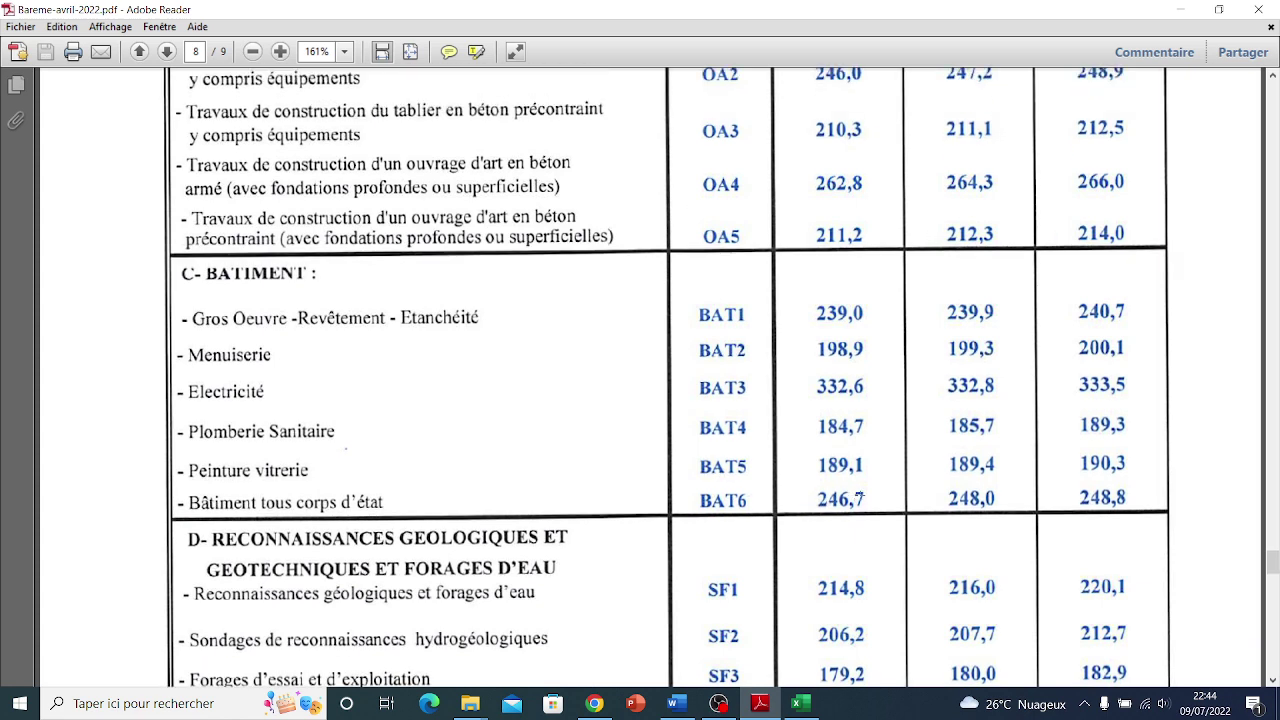
pyautogui.scroll(5, 881, 485)
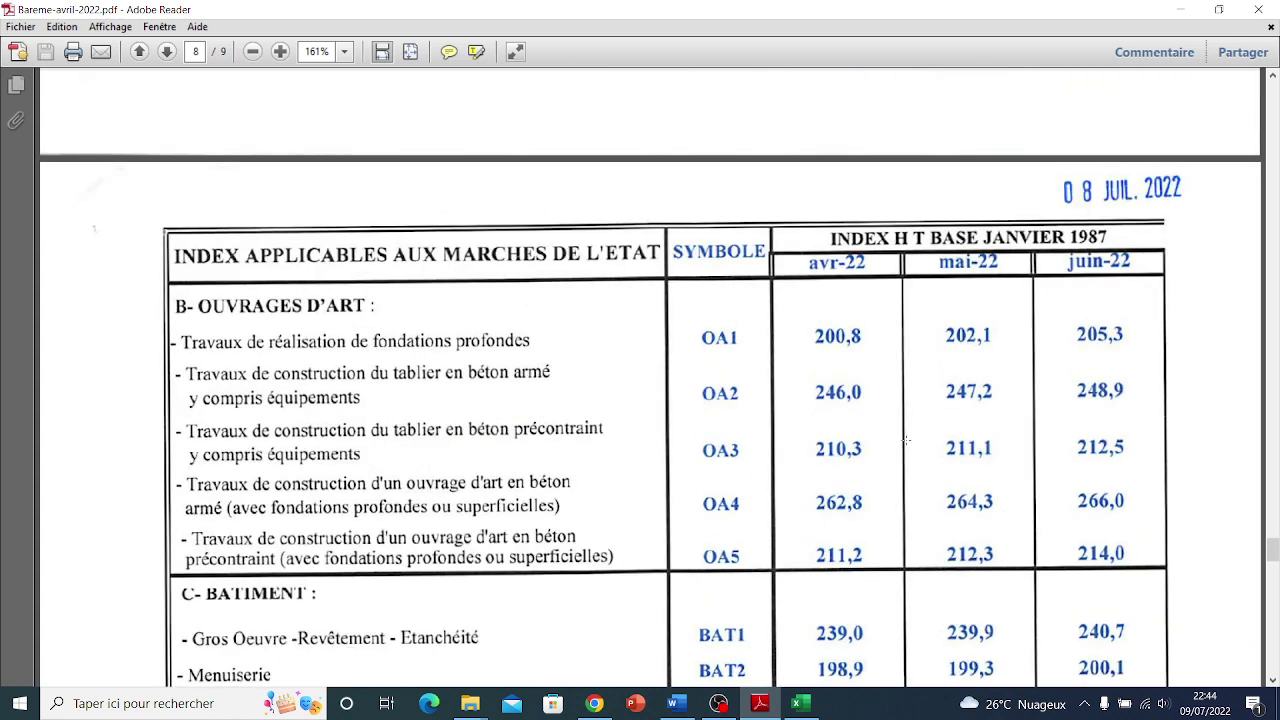
pyautogui.scroll(-5, 893, 342)
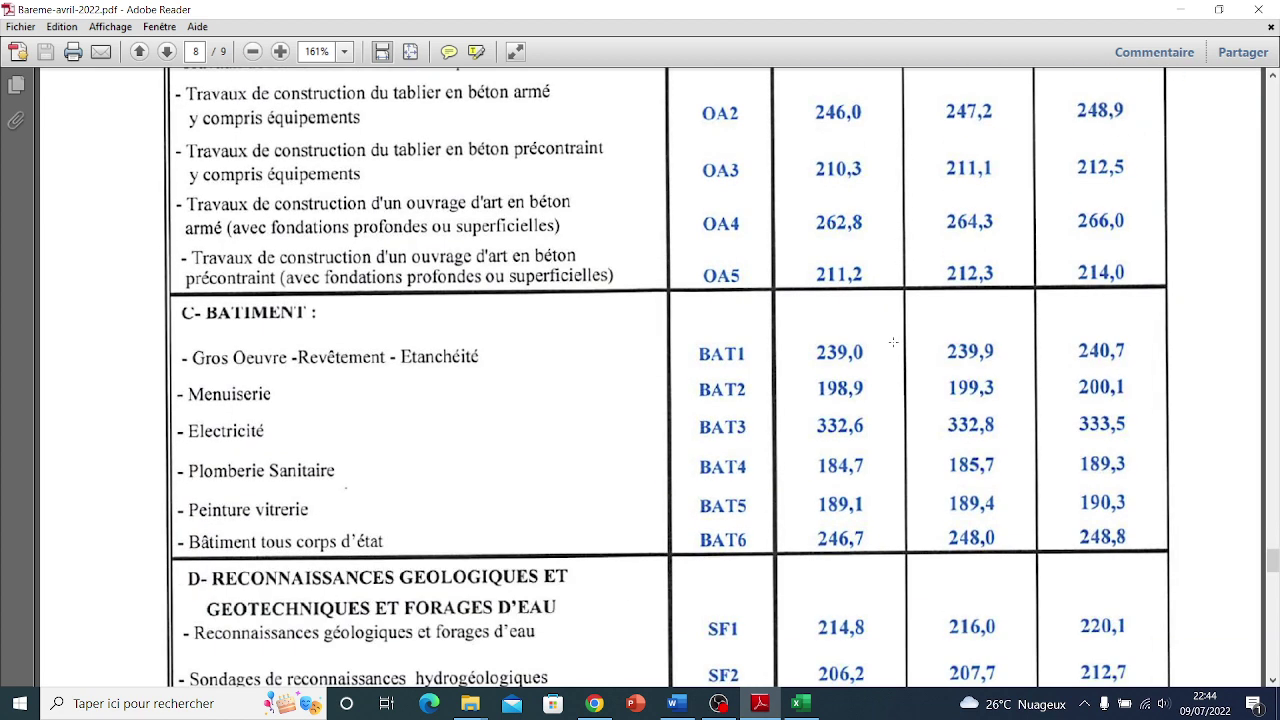
pyautogui.scroll(1, 1000, 550)
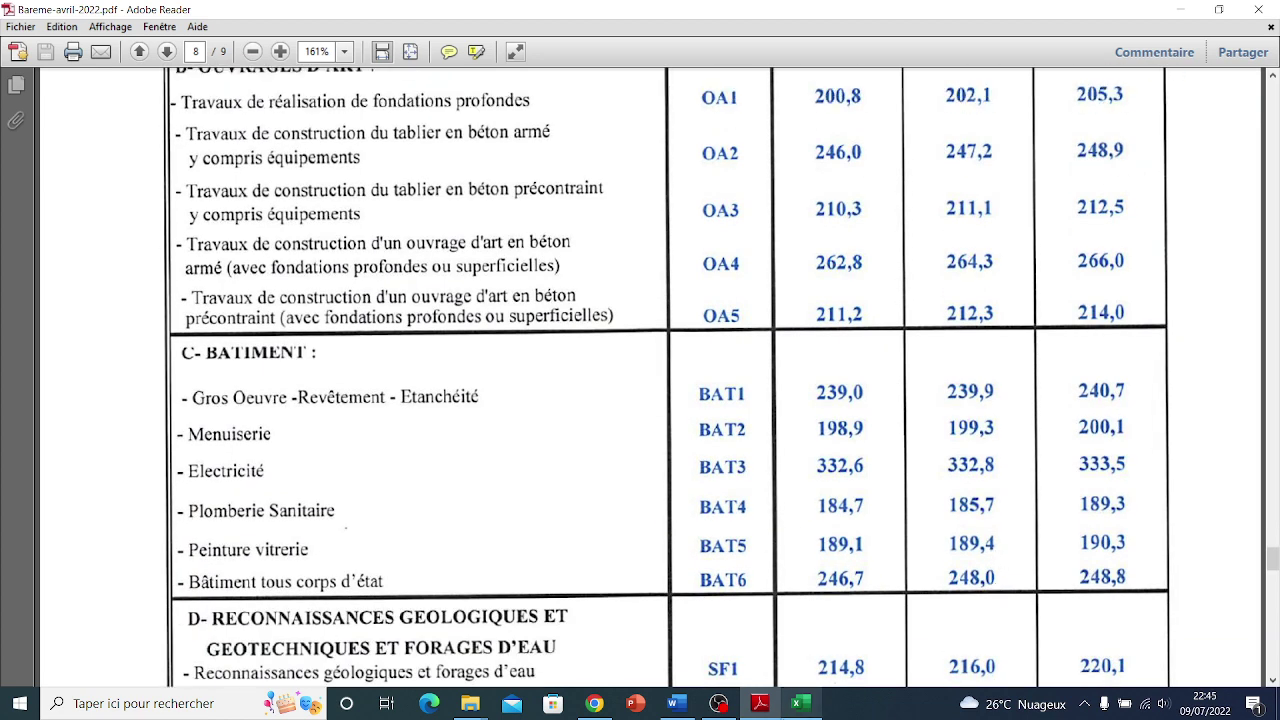
pyautogui.click(806, 711)
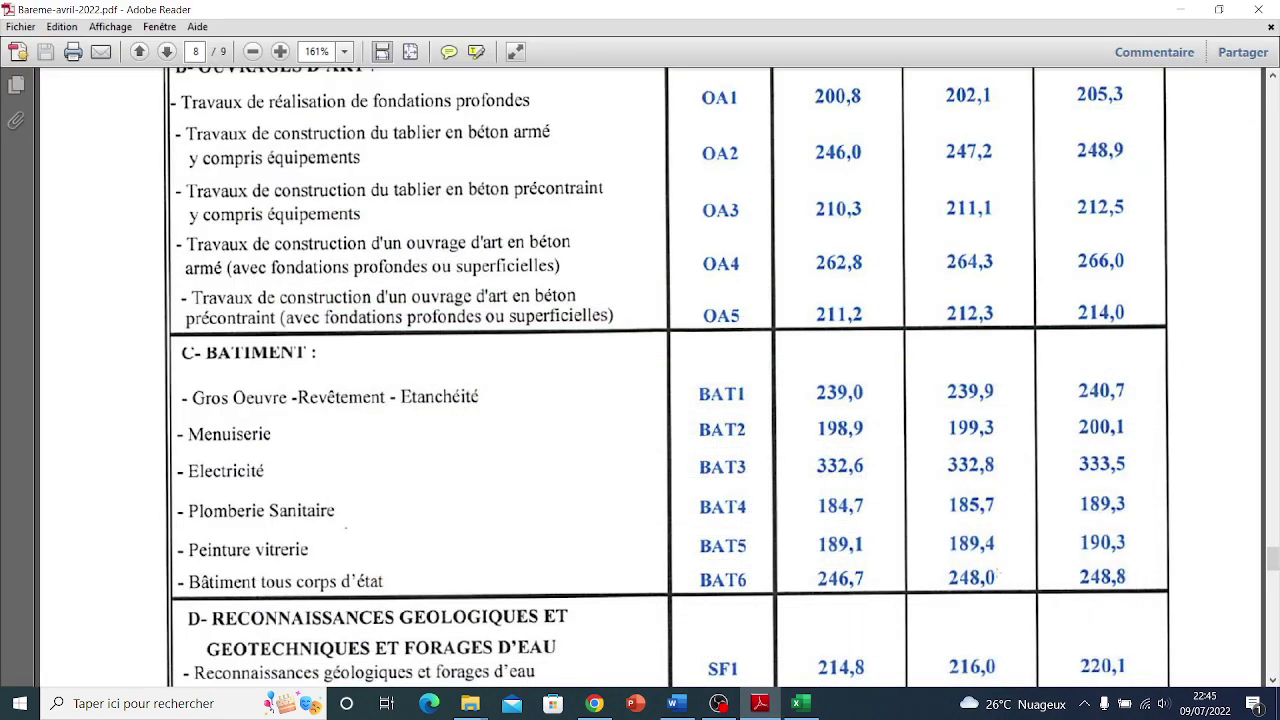
pyautogui.moveTo(997, 573); pyautogui.dragTo(926, 580)
# - Switch back to the Excel workbook and set the mai-22 index in cell D50 to 248
pyautogui.click(810, 710)
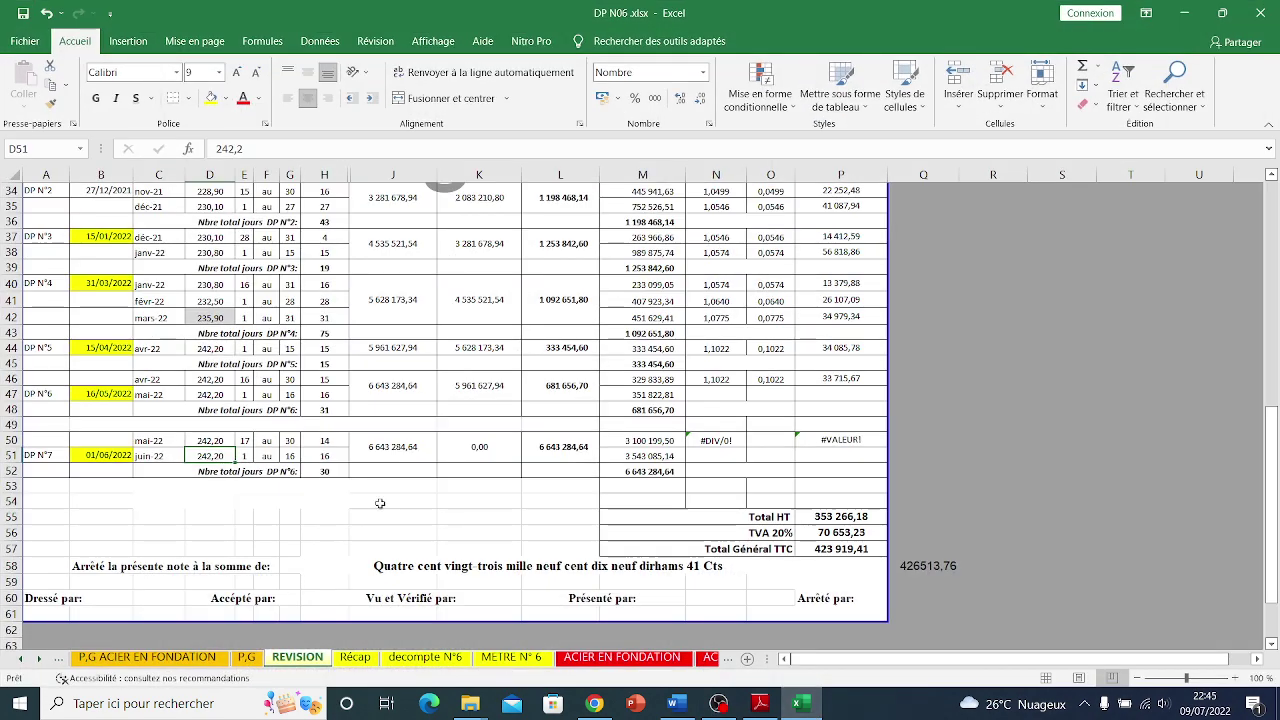
pyautogui.click(219, 441)
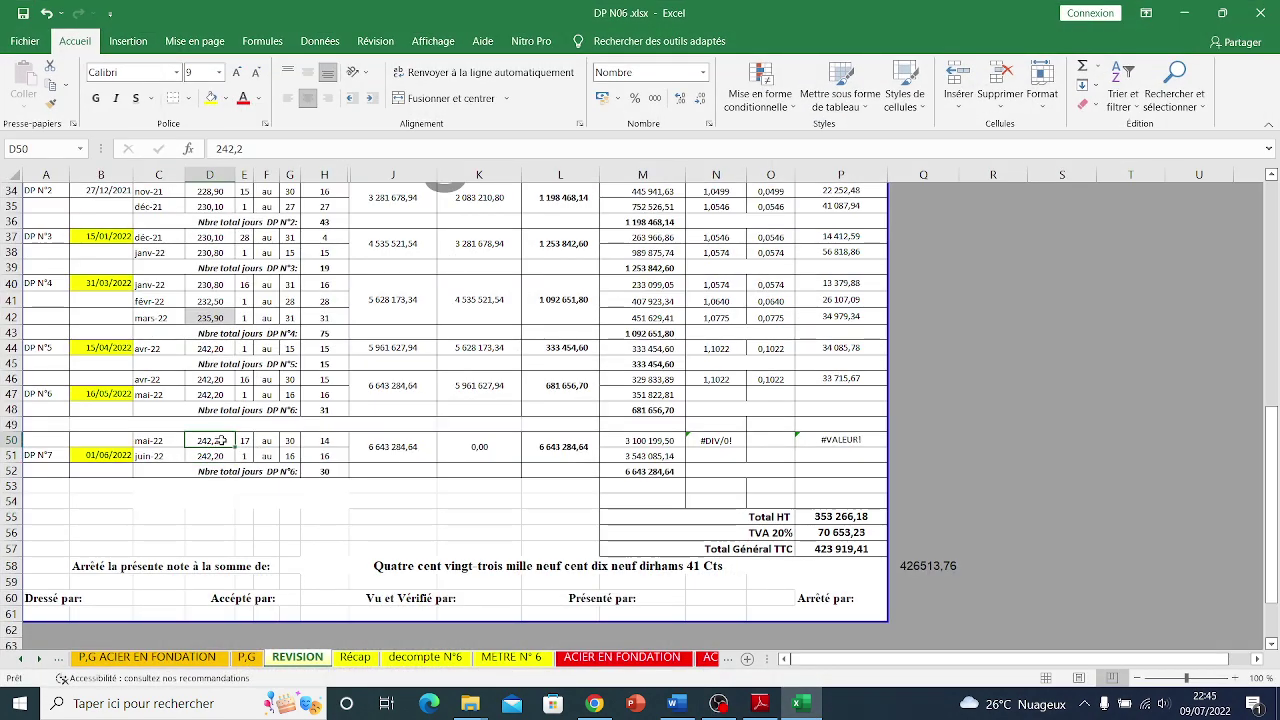
pyautogui.write('248')
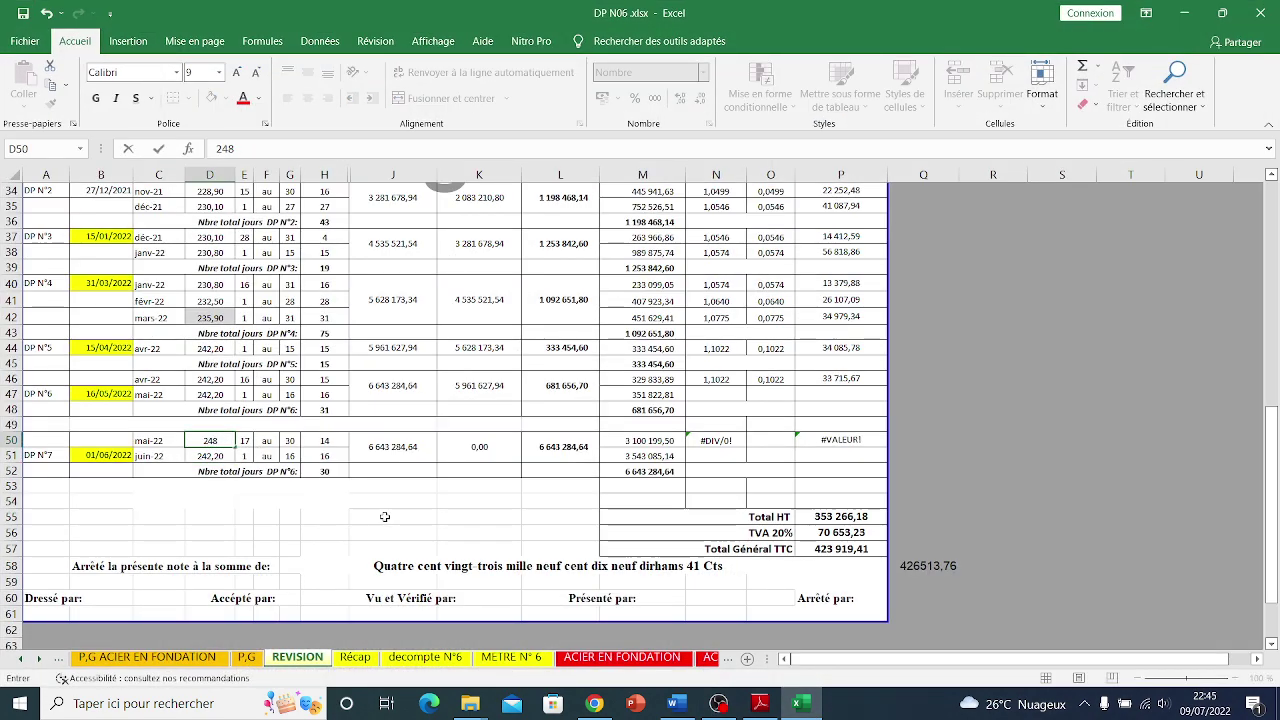
pyautogui.write(',')
pyautogui.click(479, 516)
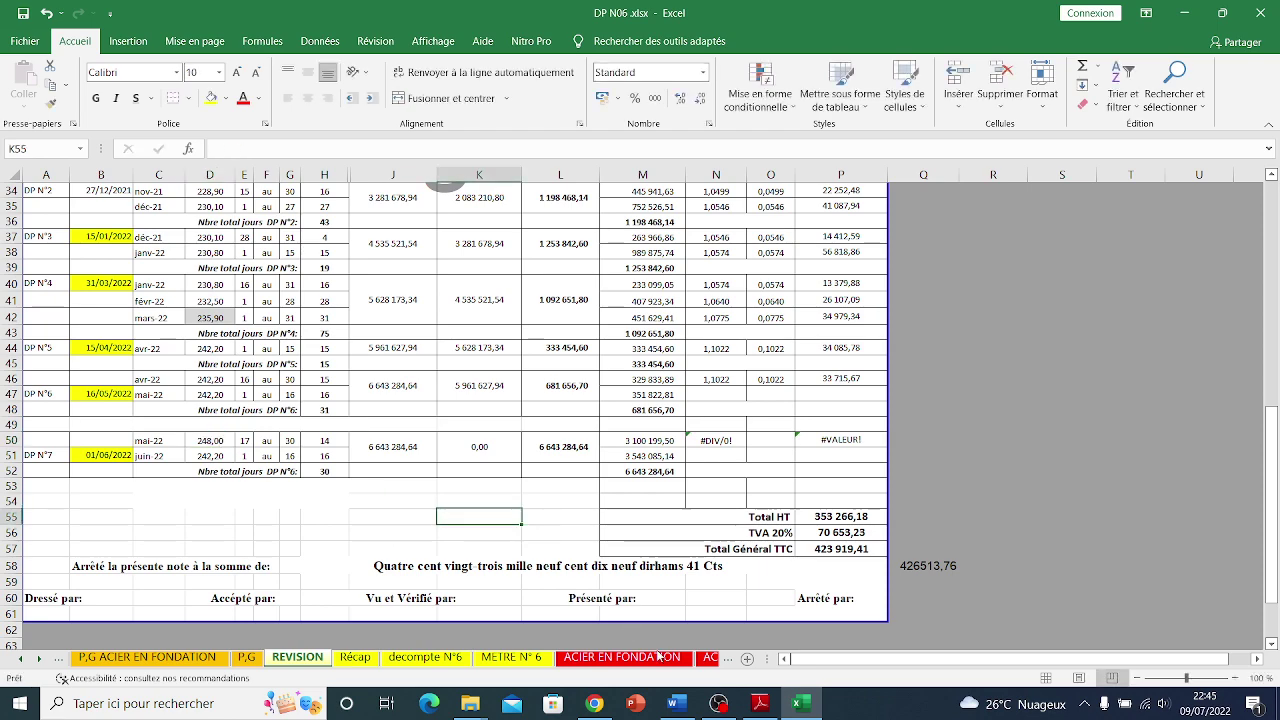
# - Check the juin-22 BAT6 index in the PDF, and enter 248,8 in cell D51 of the Excel sheet
pyautogui.click(797, 708)
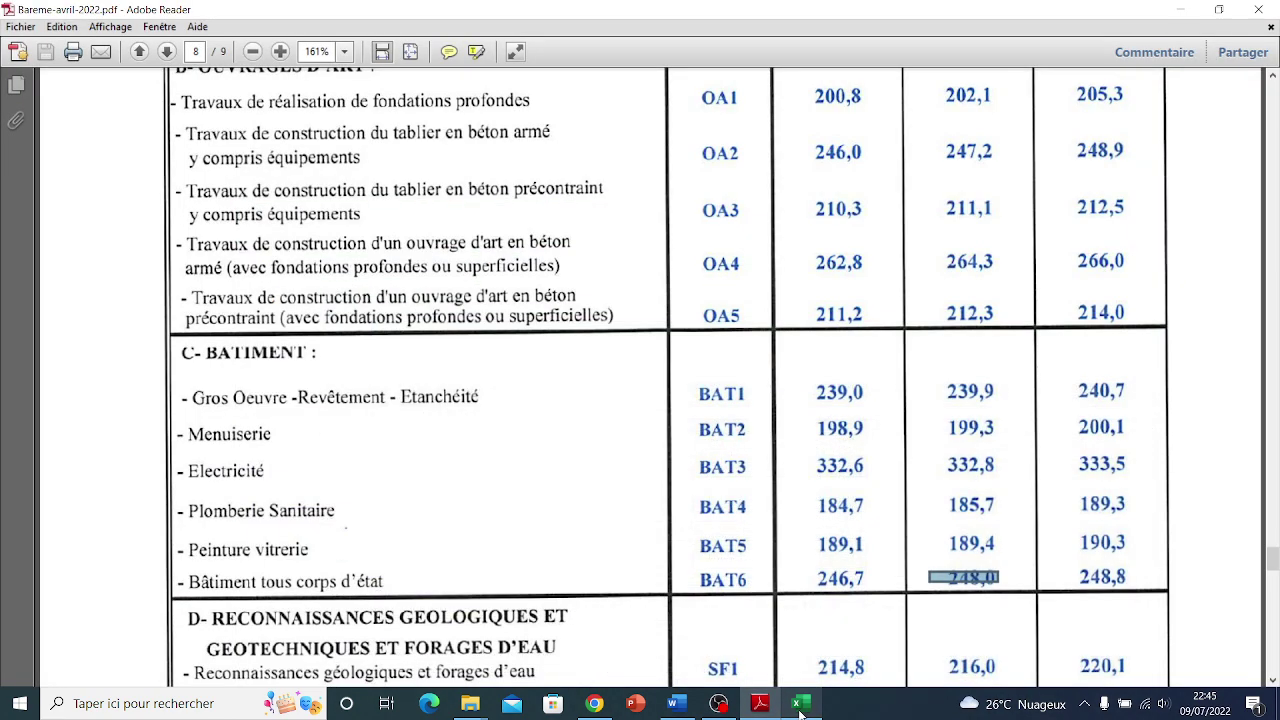
pyautogui.click(800, 708)
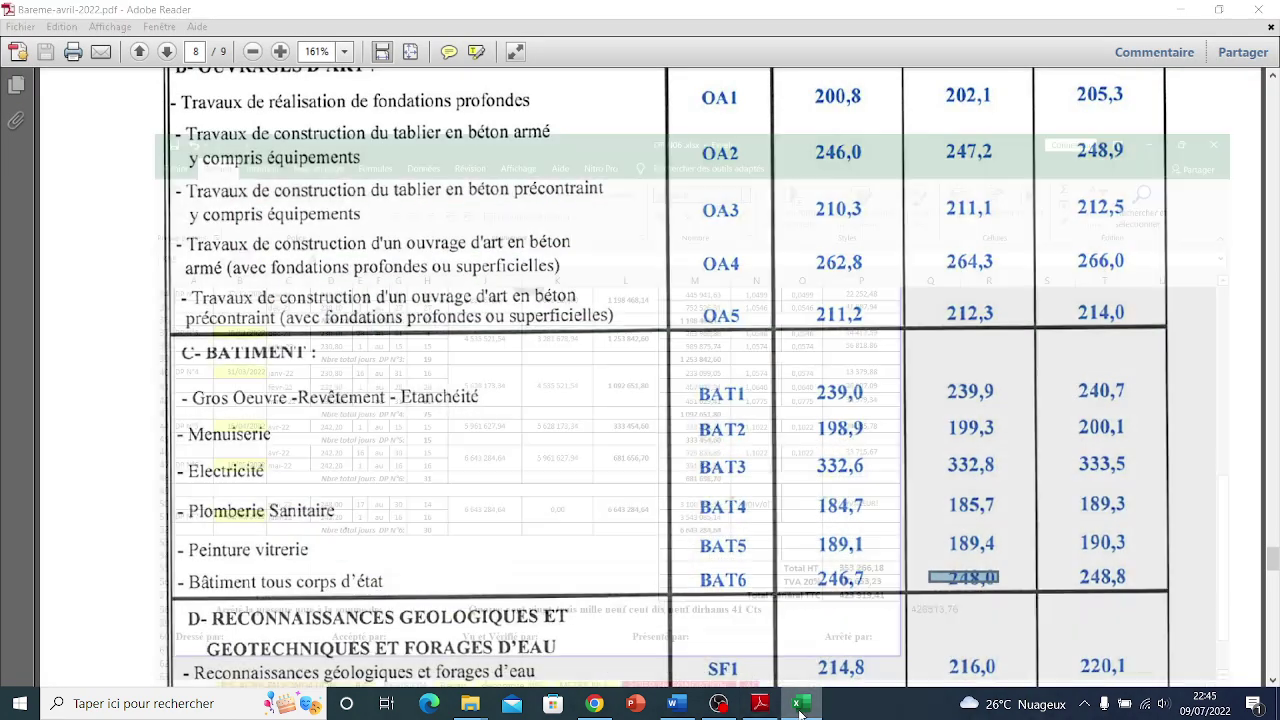
pyautogui.click(203, 455)
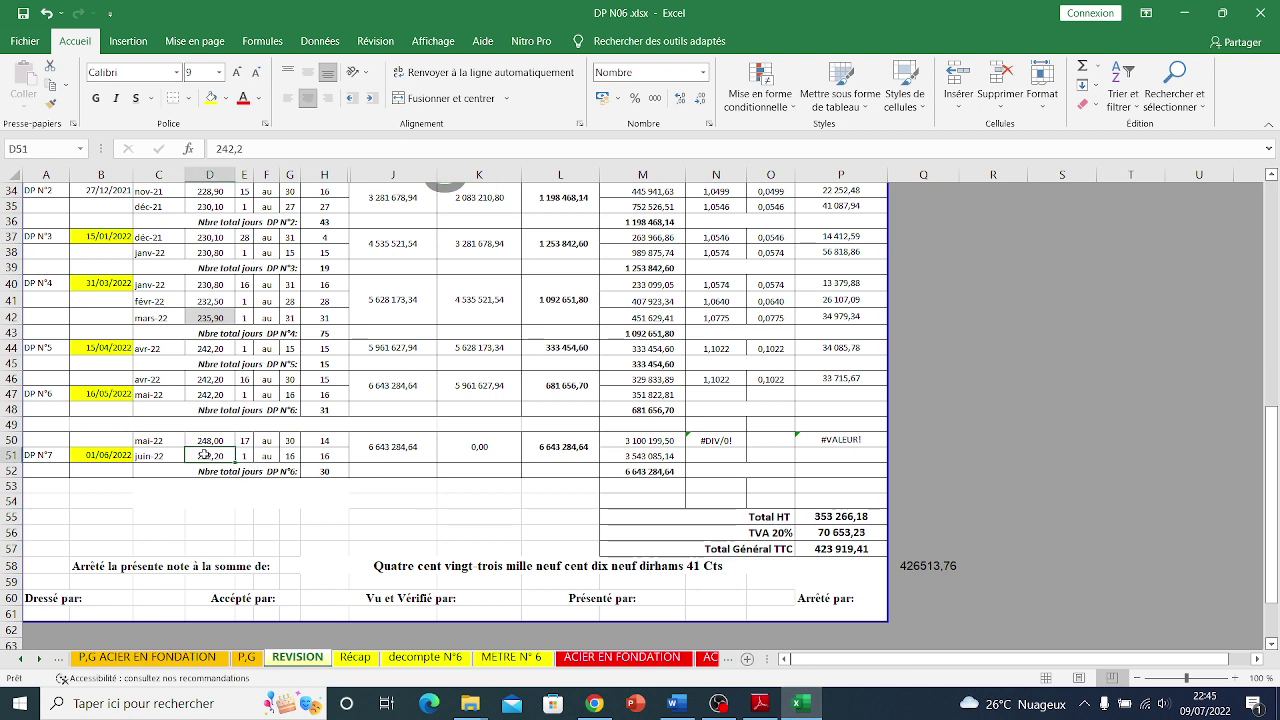
pyautogui.write('248,')
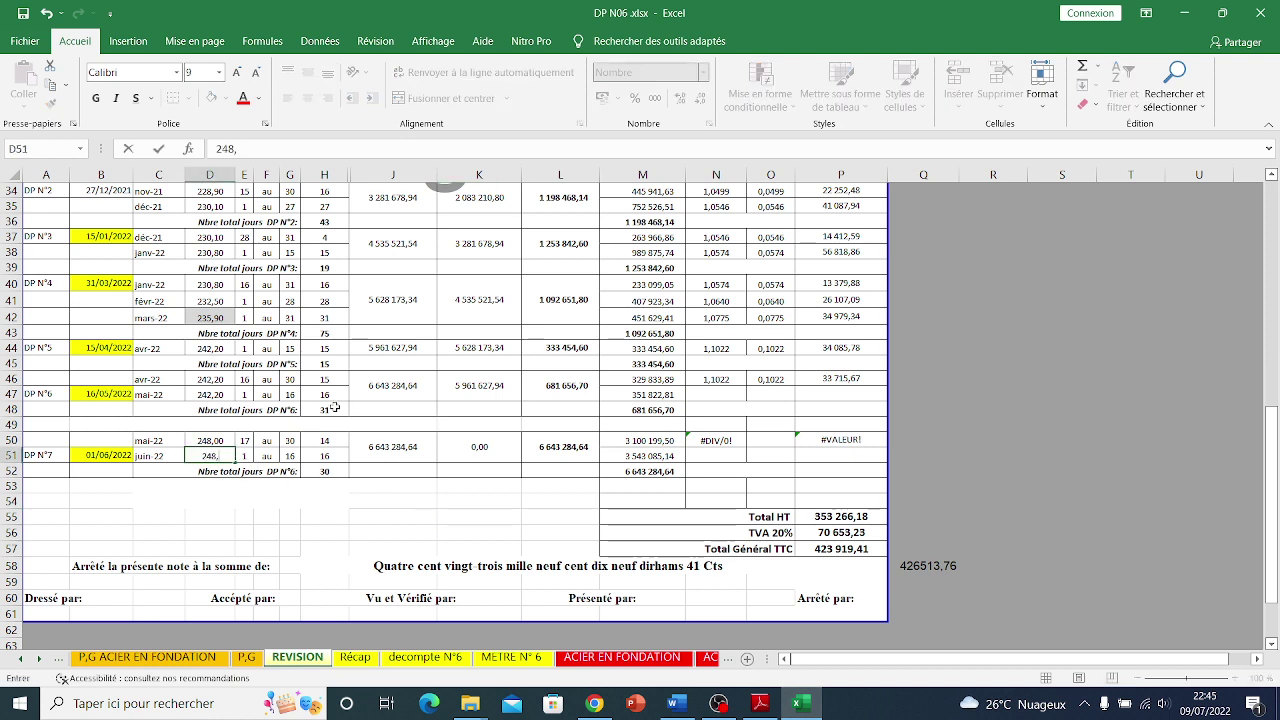
pyautogui.write('8')
pyautogui.click(289, 515)
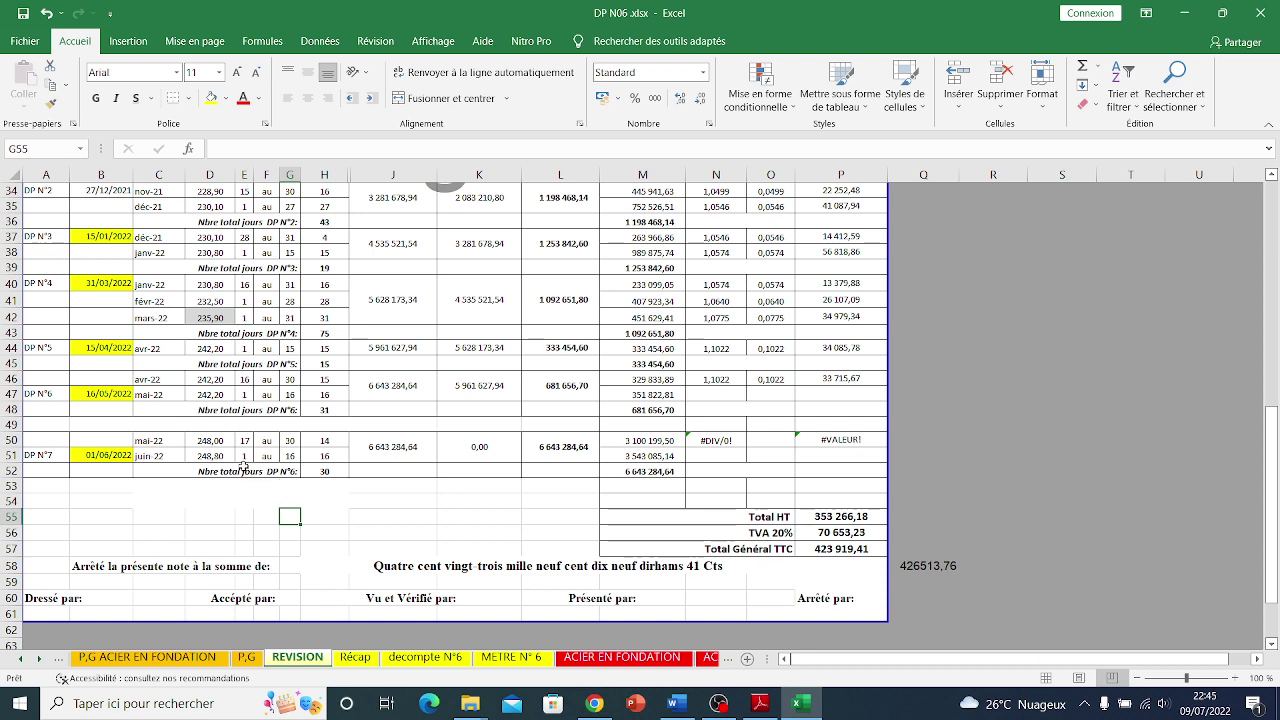
# - Change the DP N°7 date in cell B51 to 30/06/2022
pyautogui.click(120, 452)
pyautogui.doubleClick(96, 454)
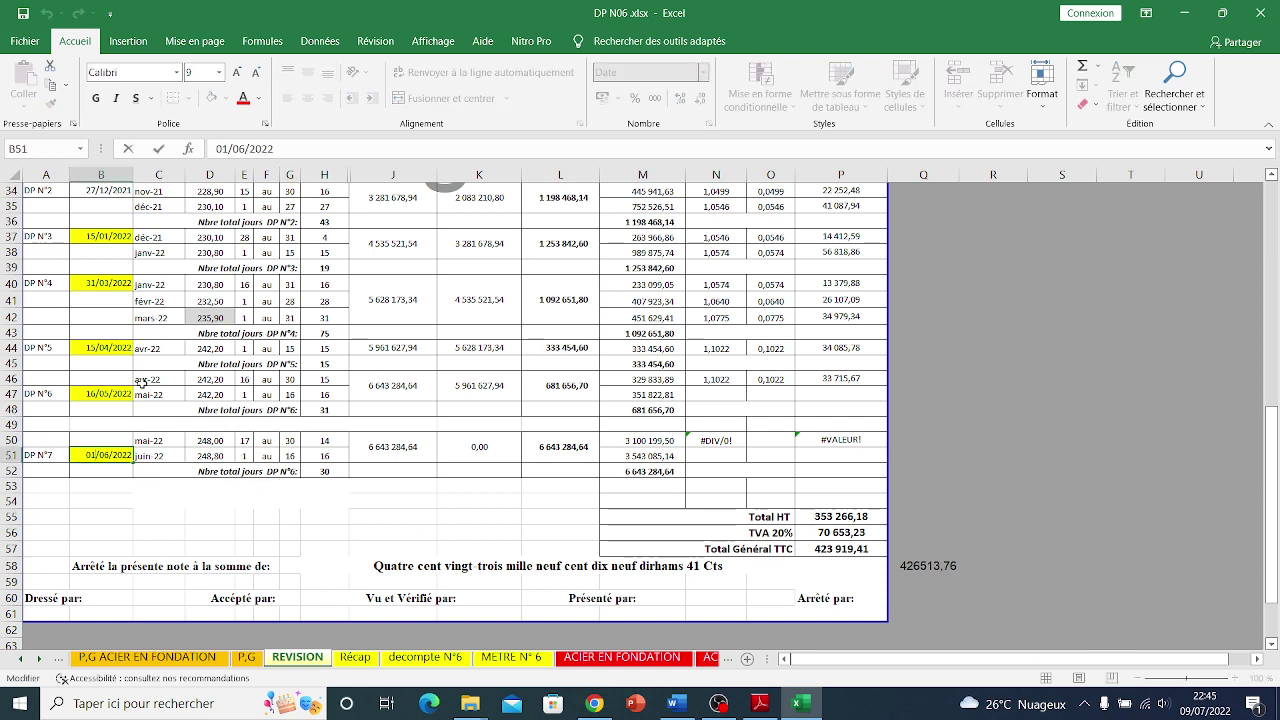
pyautogui.press('BackSpace')
pyautogui.press('BackSpace')
pyautogui.write('30')
pyautogui.click(175, 500)
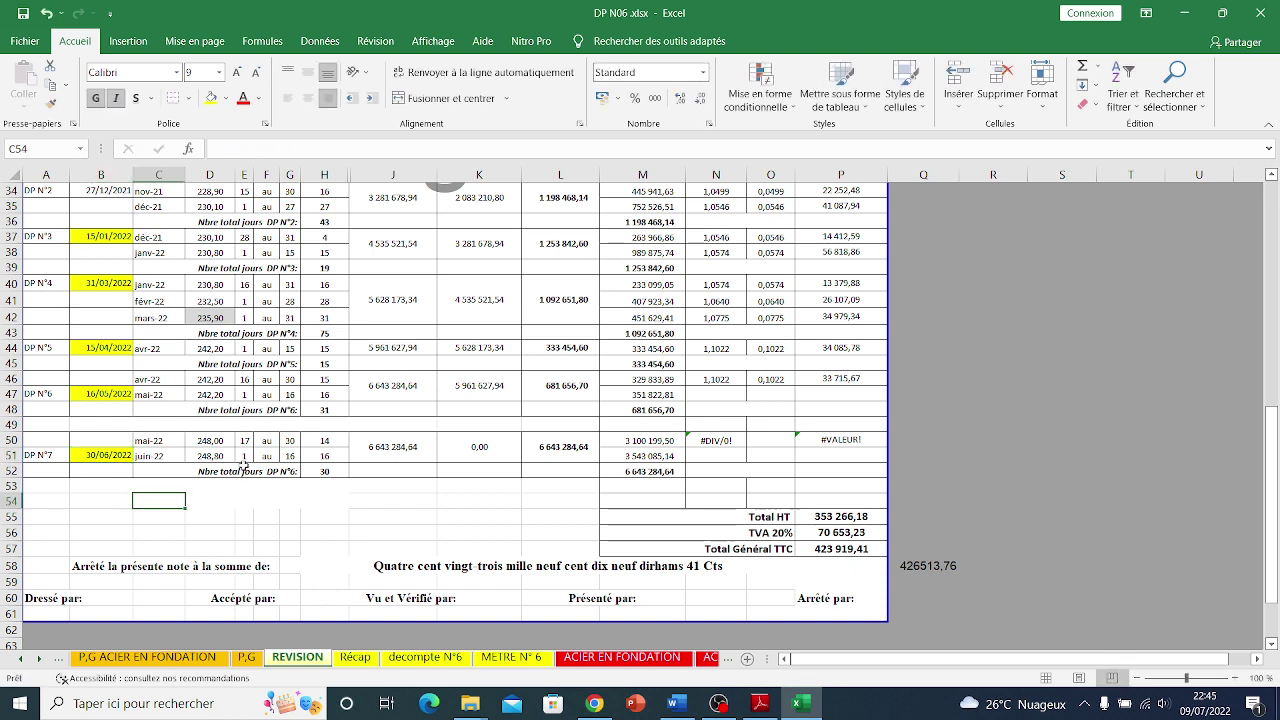
# - Set the end day of the DP N°7 juin-22 period in cell G51 to 30
pyautogui.click(290, 455)
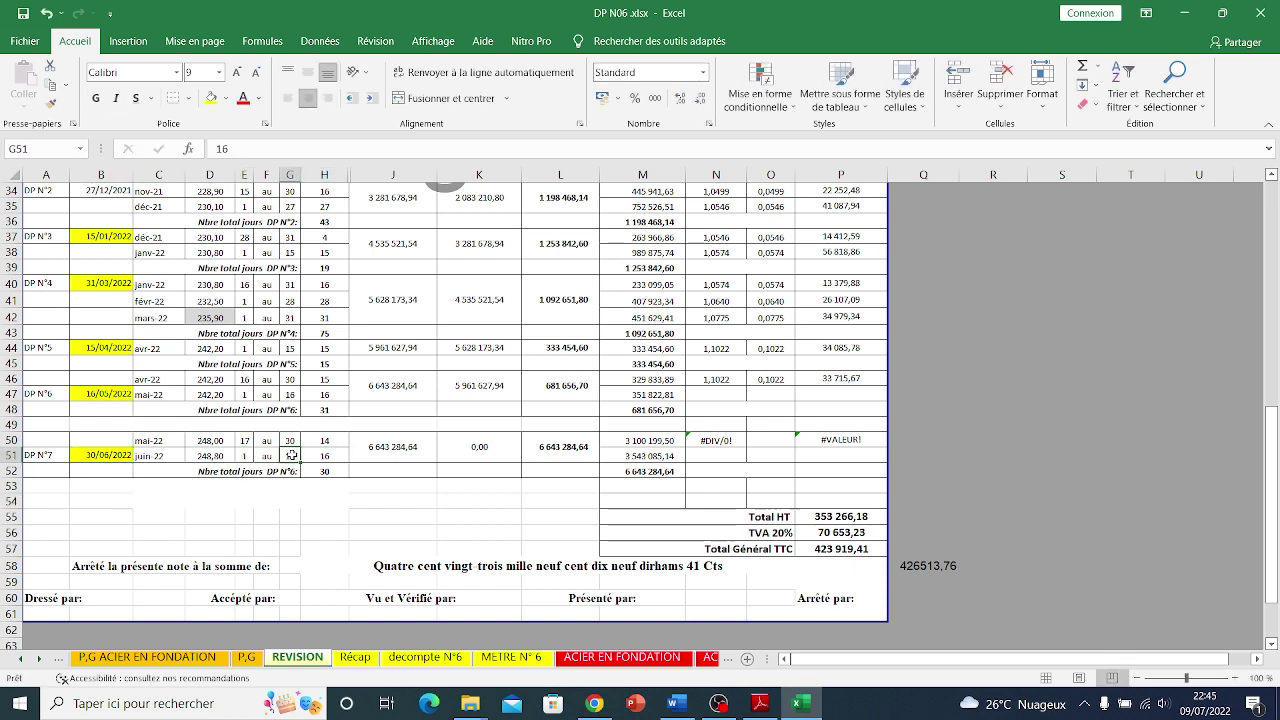
pyautogui.write('30')
pyautogui.click(302, 503)
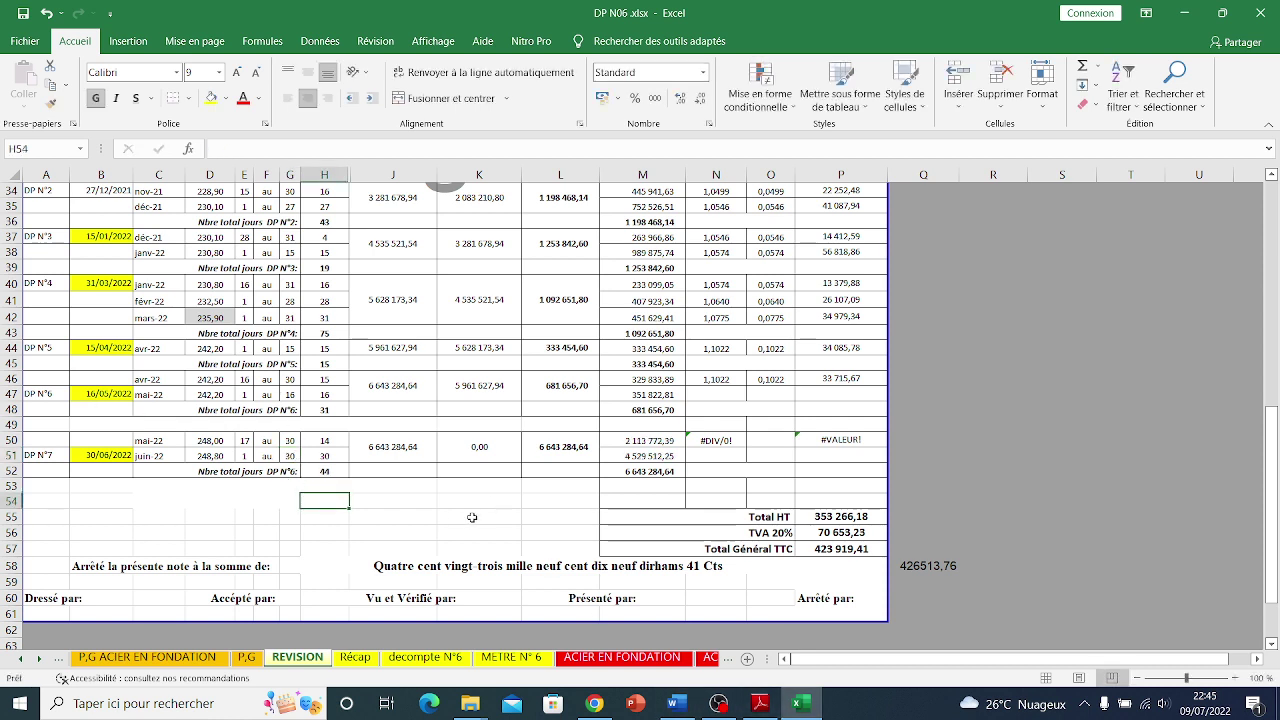
# - Inspect the DP N°7 works amount in J50, and examine the TOTAL GENERAL H.T formula in F250 of the decompte N°6 sheet
pyautogui.click(375, 450)
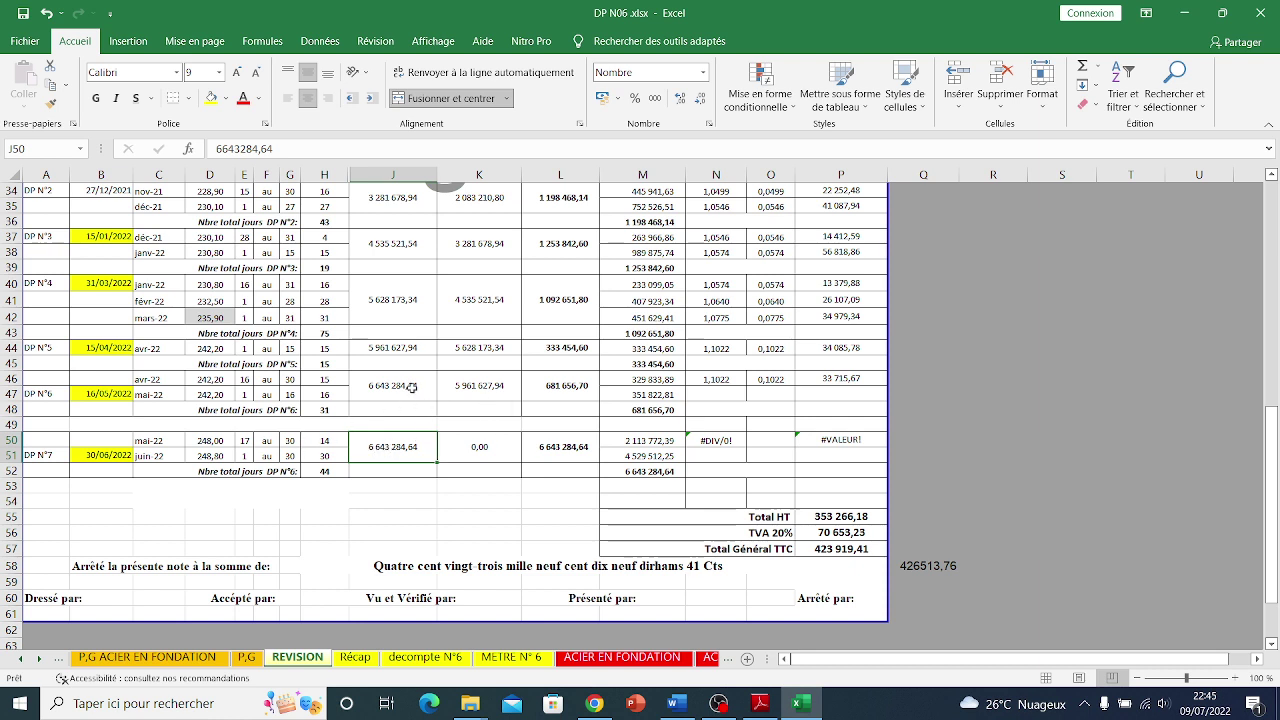
pyautogui.doubleClick(390, 447)
pyautogui.press('Escape')
pyautogui.click(533, 662)
pyautogui.scroll(-4, 483, 554)
pyautogui.click(425, 657)
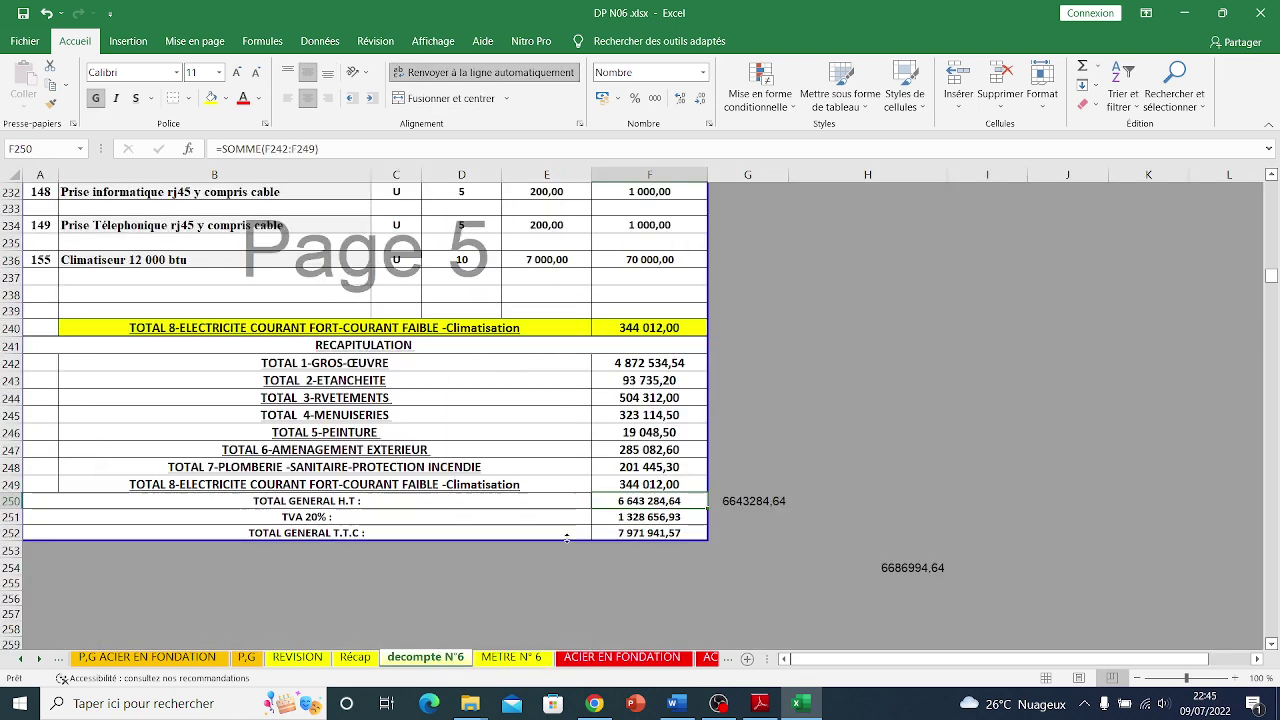
pyautogui.doubleClick(652, 501)
pyautogui.press('Escape')
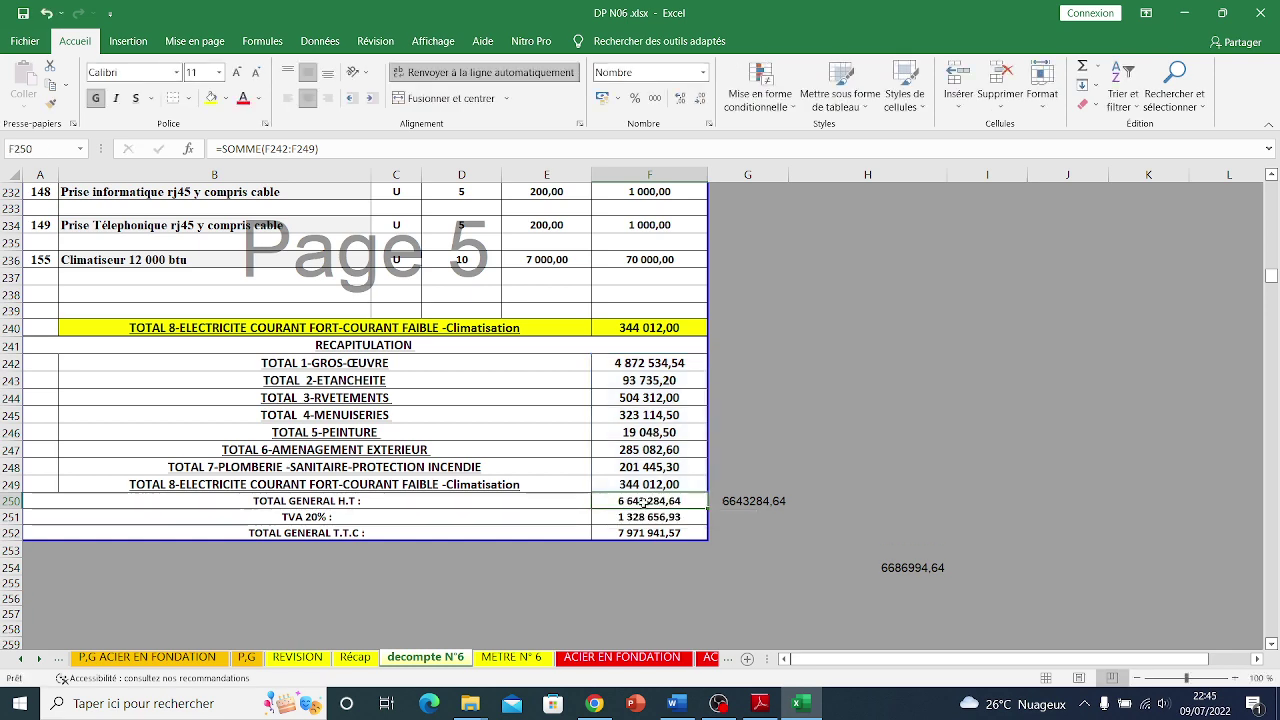
# - Set the TOTAL 1-GROS-ŒUVRE amount in cell F242 of decompte N°6 to 6 000 000
pyautogui.click(652, 363)
pyautogui.write('6 0')
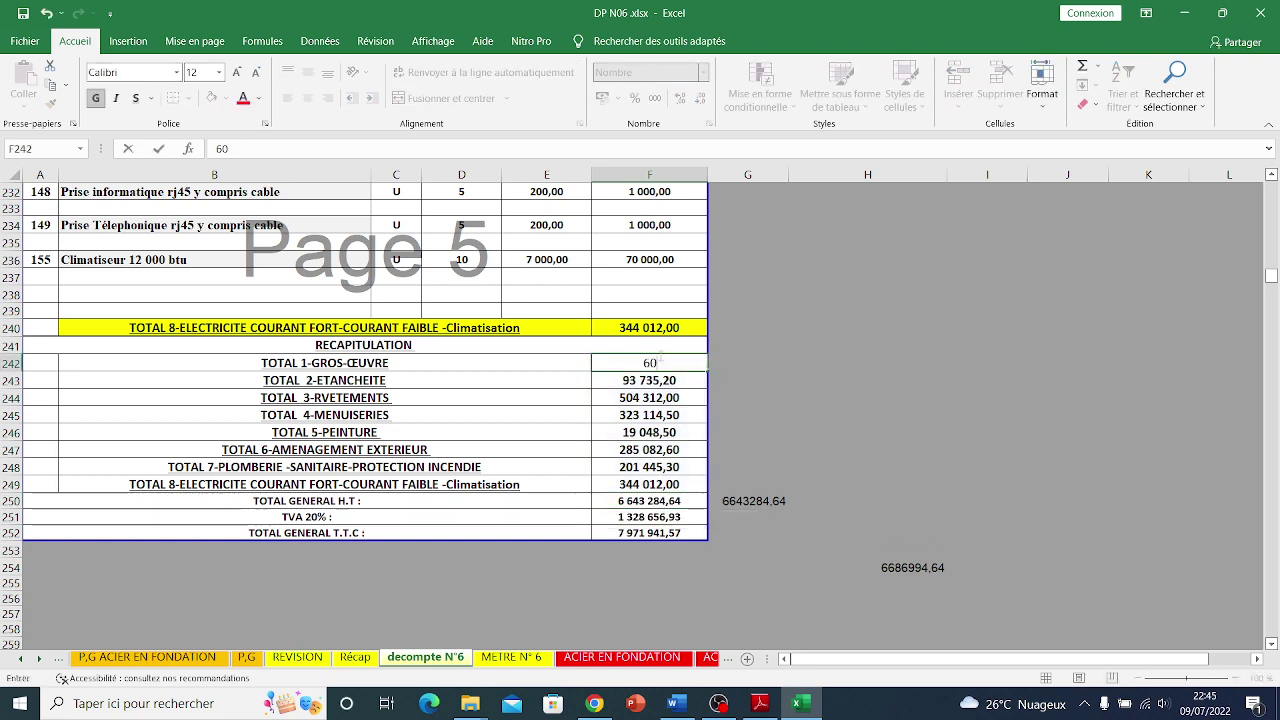
pyautogui.write('00 000')
pyautogui.click(801, 382)
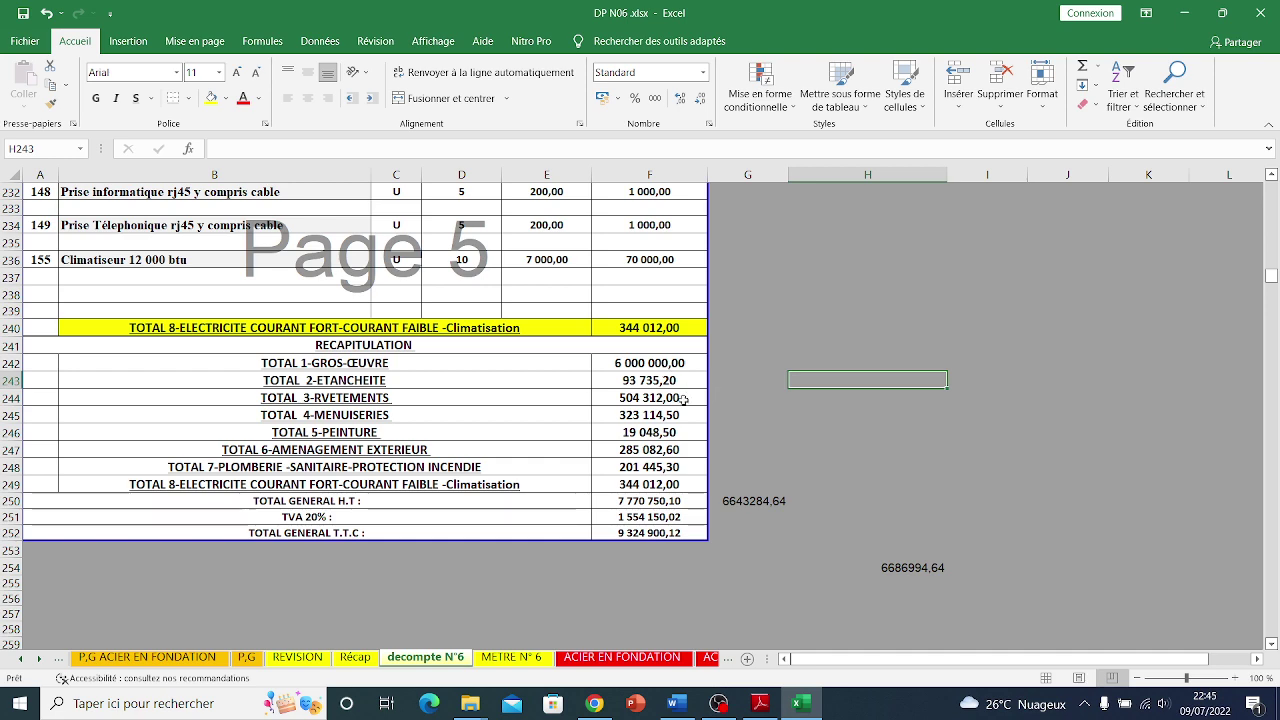
# - Try to replace the DP N°7 works amount in J50 of REVISION with the TOTAL GENERAL H.T copied from decompte N°6
pyautogui.click(662, 500)
pyautogui.click(755, 503)
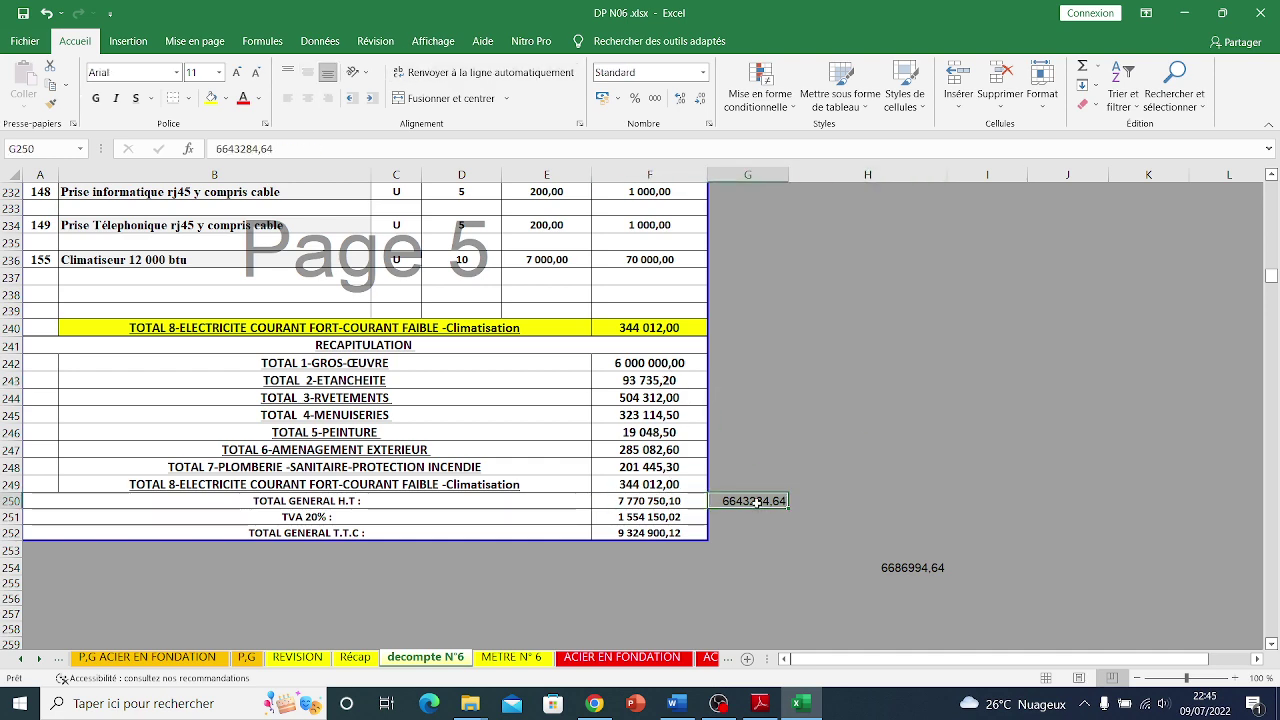
pyautogui.click(688, 505)
pyautogui.hotkey('ctrl', 'c')
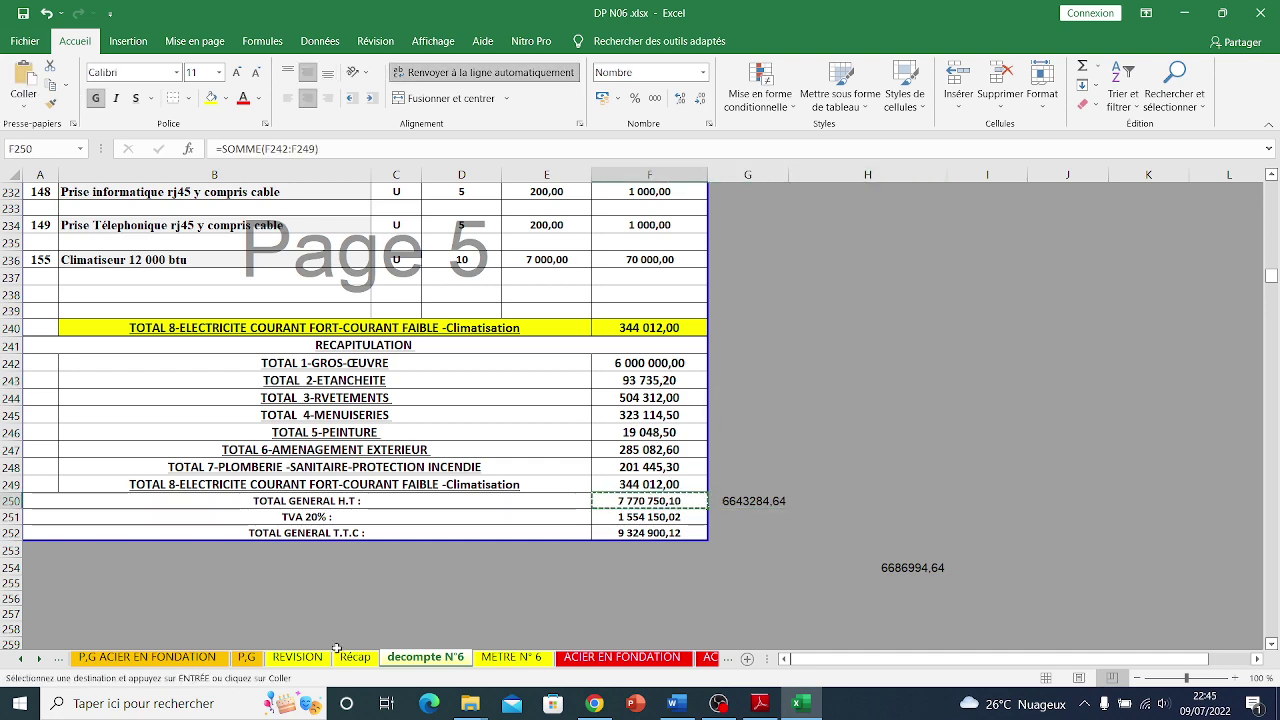
pyautogui.click(310, 657)
pyautogui.doubleClick(408, 451)
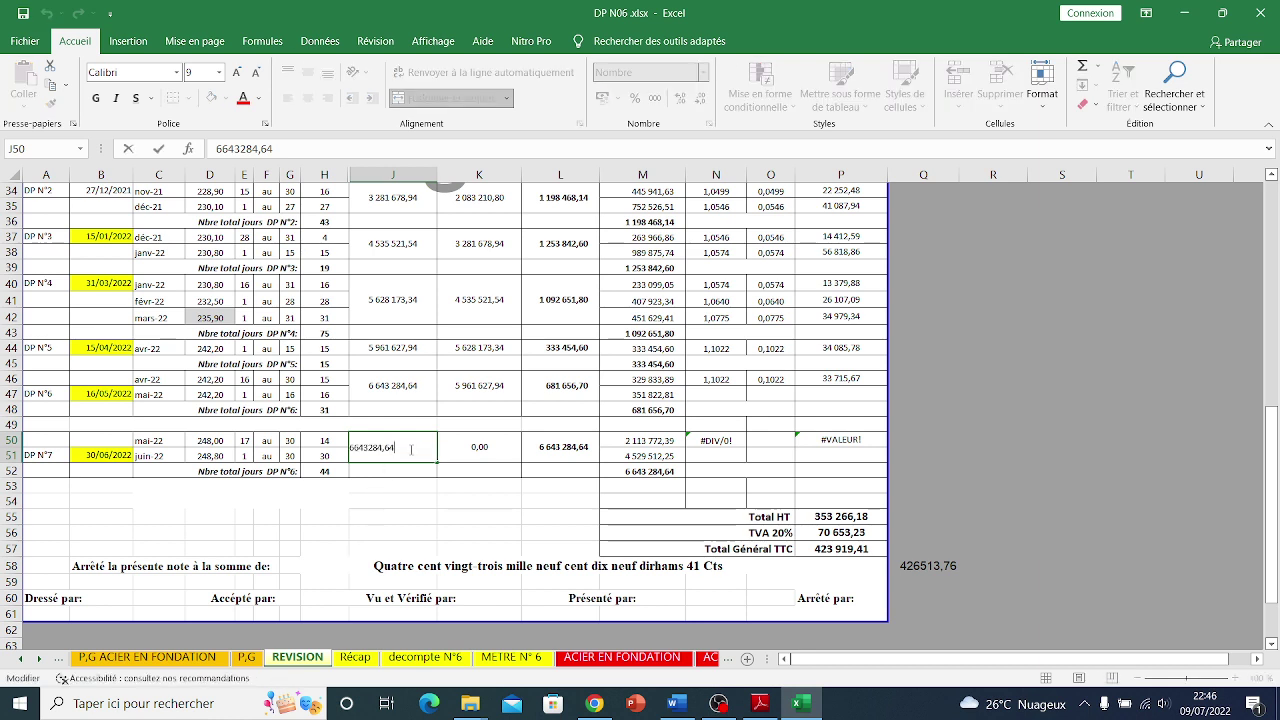
pyautogui.moveTo(408, 451); pyautogui.dragTo(354, 448)
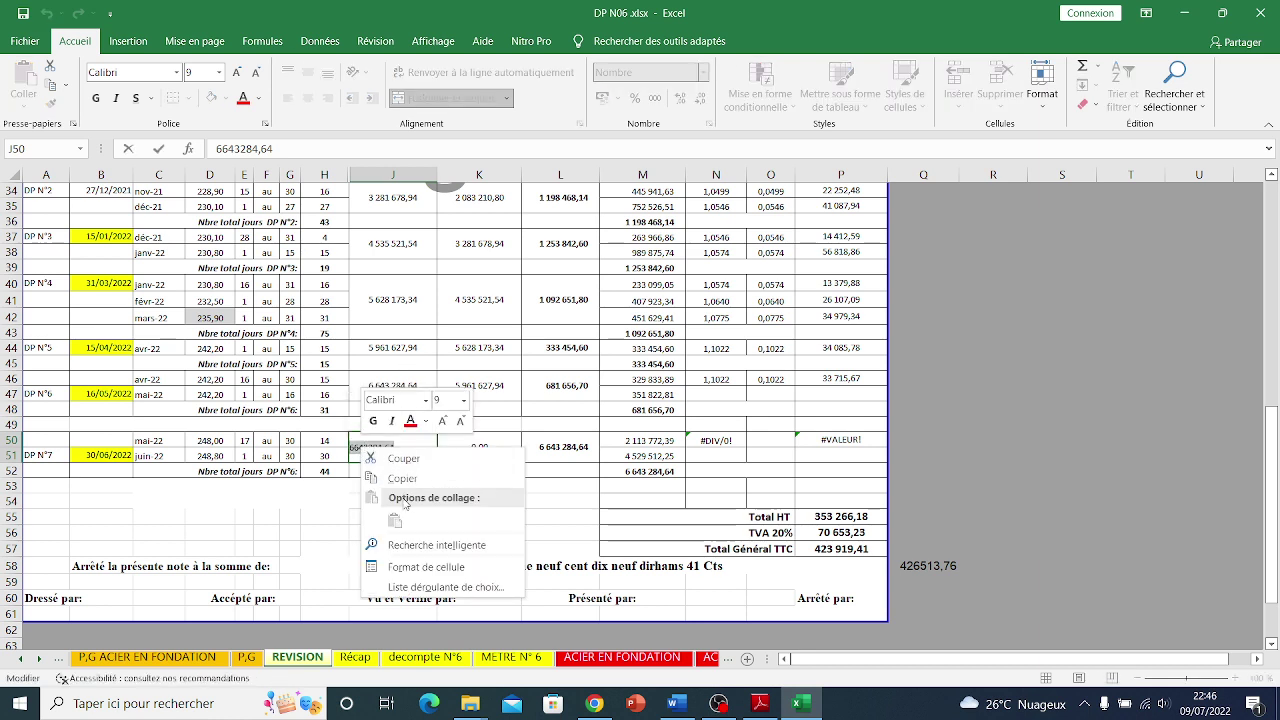
pyautogui.press('Escape')
pyautogui.click(376, 450)
pyautogui.press('End')
pyautogui.hotkey('shift', 'Left')
pyautogui.hotkey('shift', 'Left')
pyautogui.hotkey('shift', 'Left')
pyautogui.hotkey('shift', 'Left')
pyautogui.hotkey('shift', 'Left')
pyautogui.hotkey('shift', 'Left')
pyautogui.hotkey('shift', 'Left')
pyautogui.hotkey('shift', 'Left')
pyautogui.hotkey('shift', 'Left')
pyautogui.hotkey('shift', 'Left')
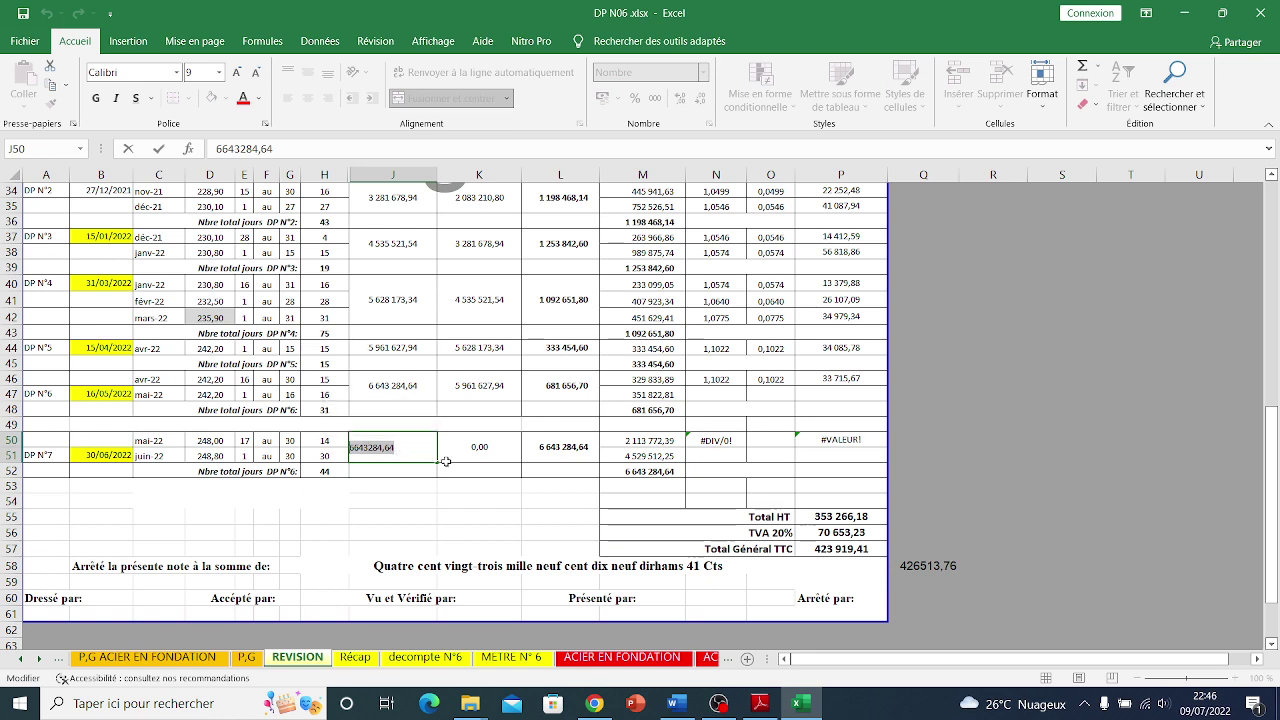
pyautogui.press('Escape')
pyautogui.rightClick(400, 455)
pyautogui.click(365, 441)
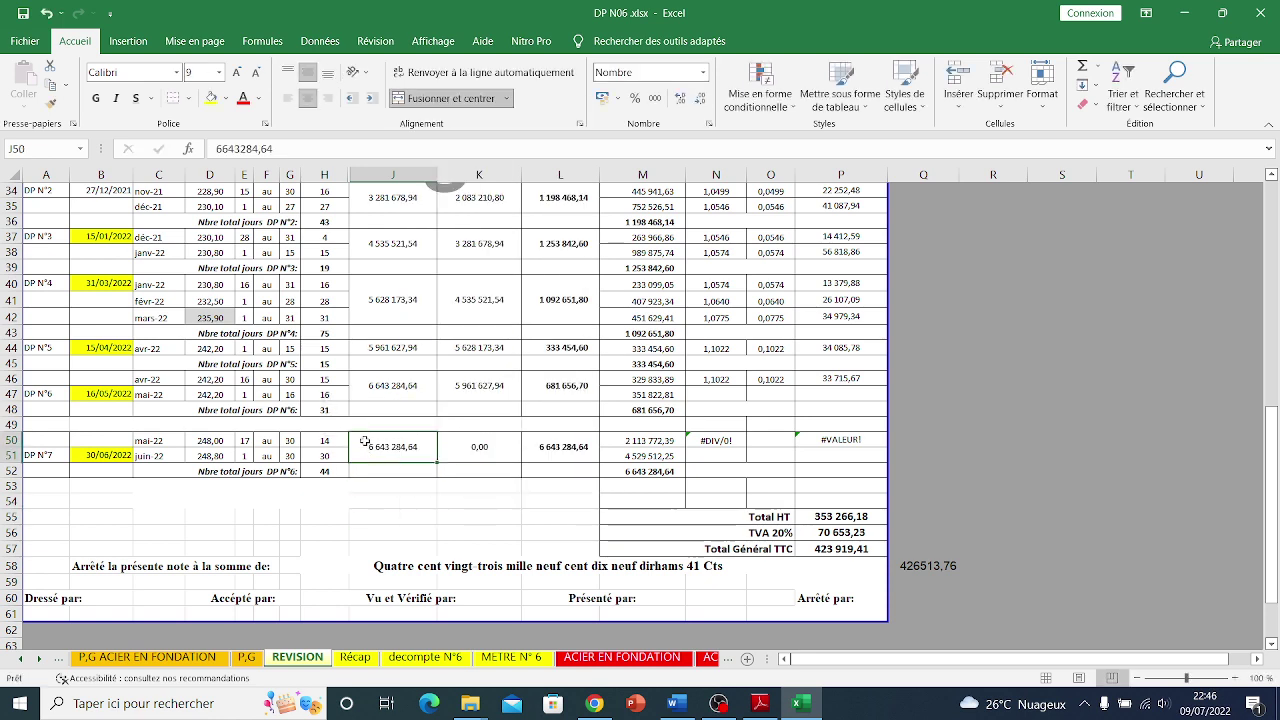
# - Copy the TOTAL GENERAL H.T from F250 of decompte N°6 and paste its value, 7770750,1, into cell J50 of REVISION
pyautogui.click(416, 660)
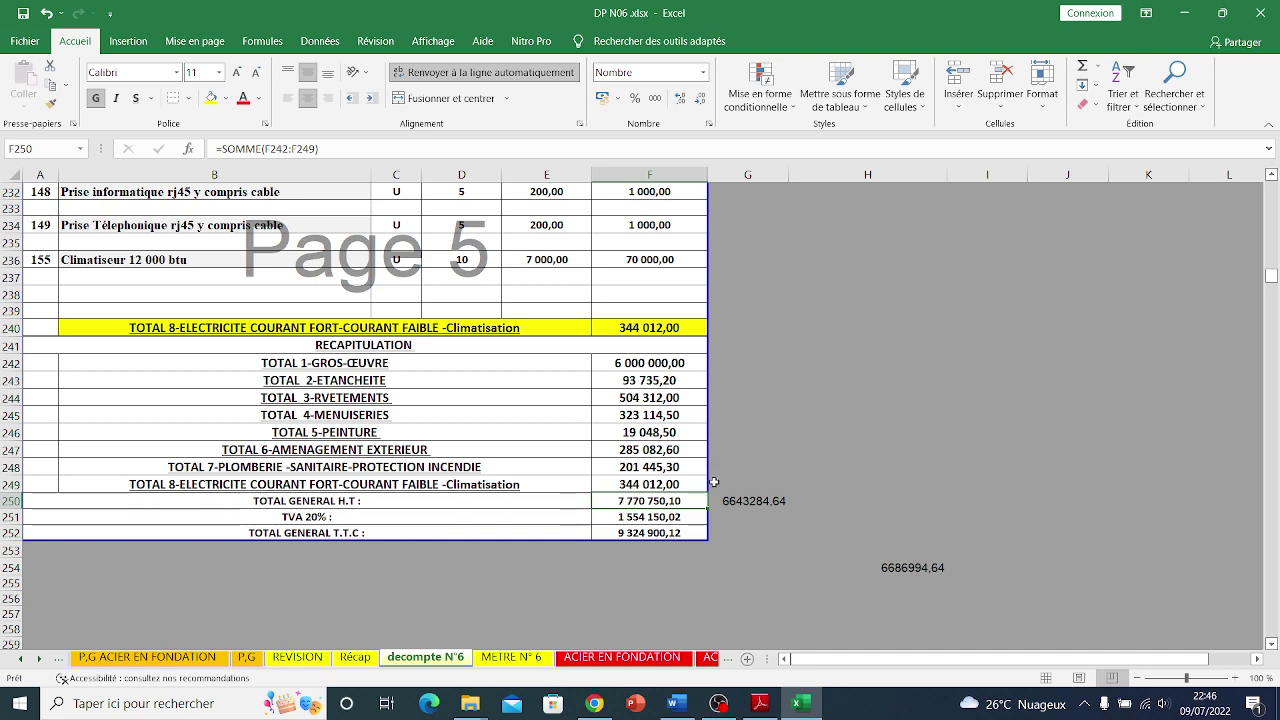
pyautogui.hotkey('ctrl', 'c')
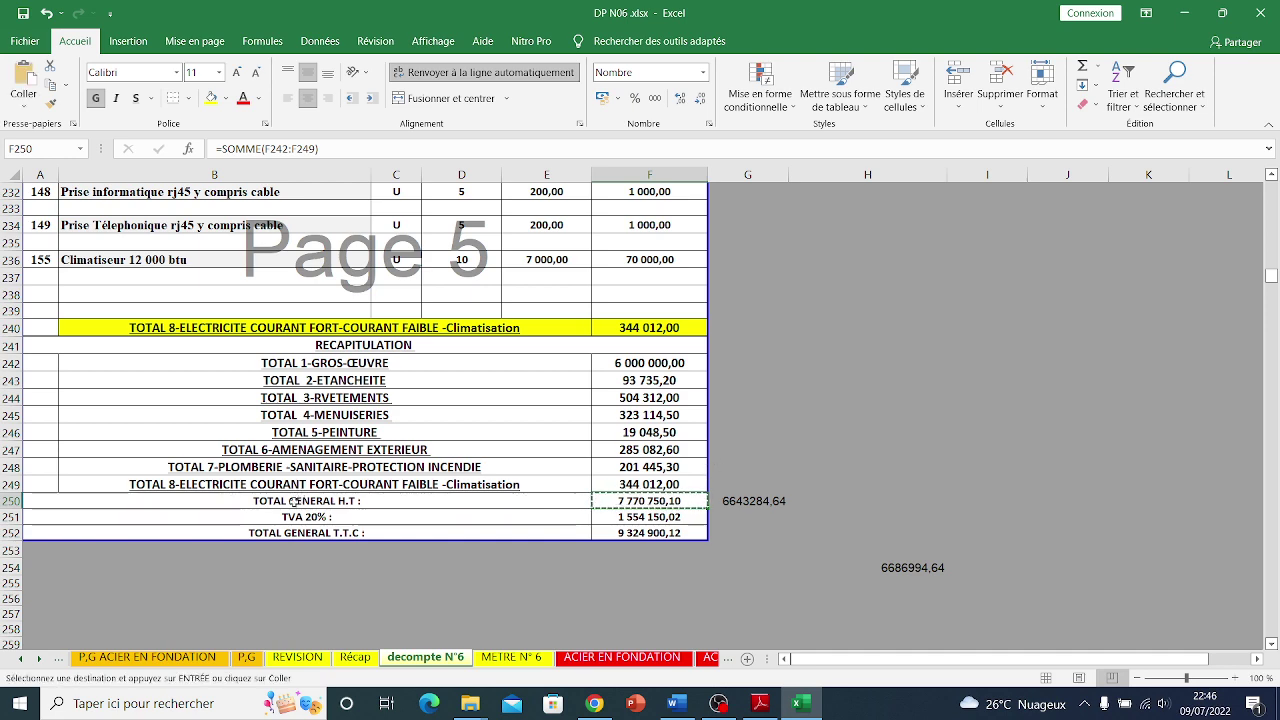
pyautogui.click(297, 657)
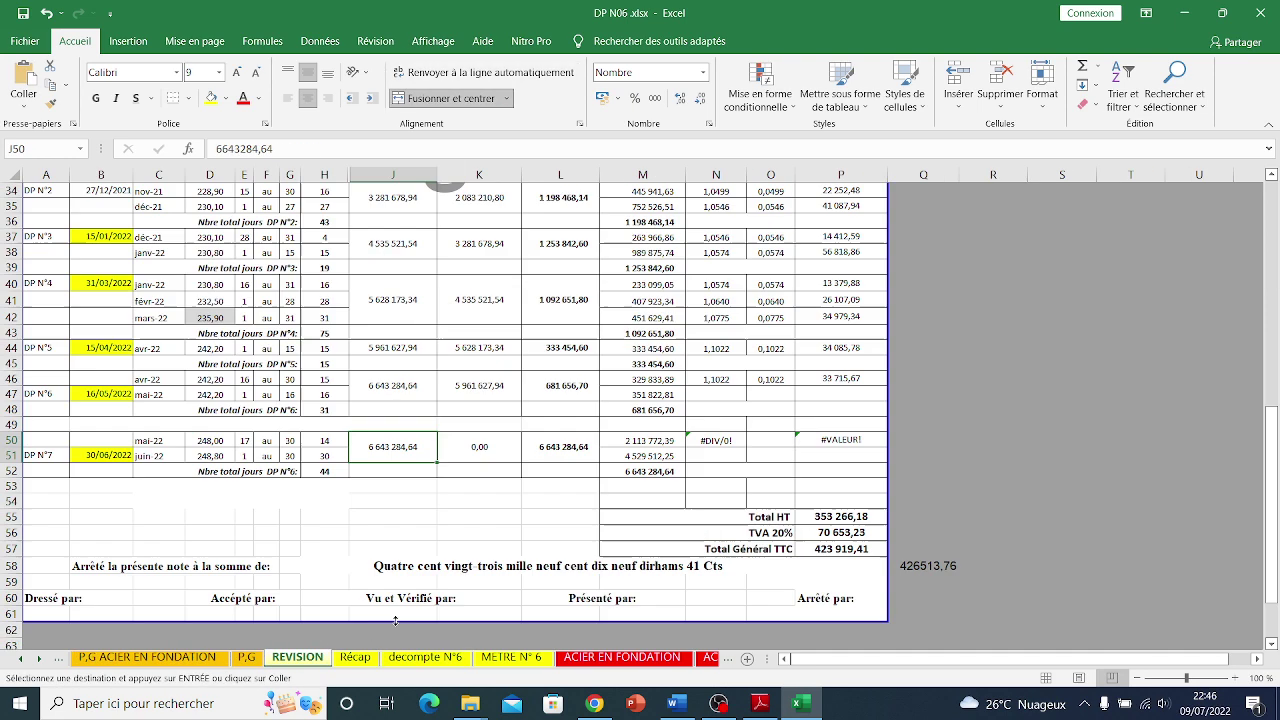
pyautogui.hotkey('ctrl', 'v')
pyautogui.rightClick(401, 456)
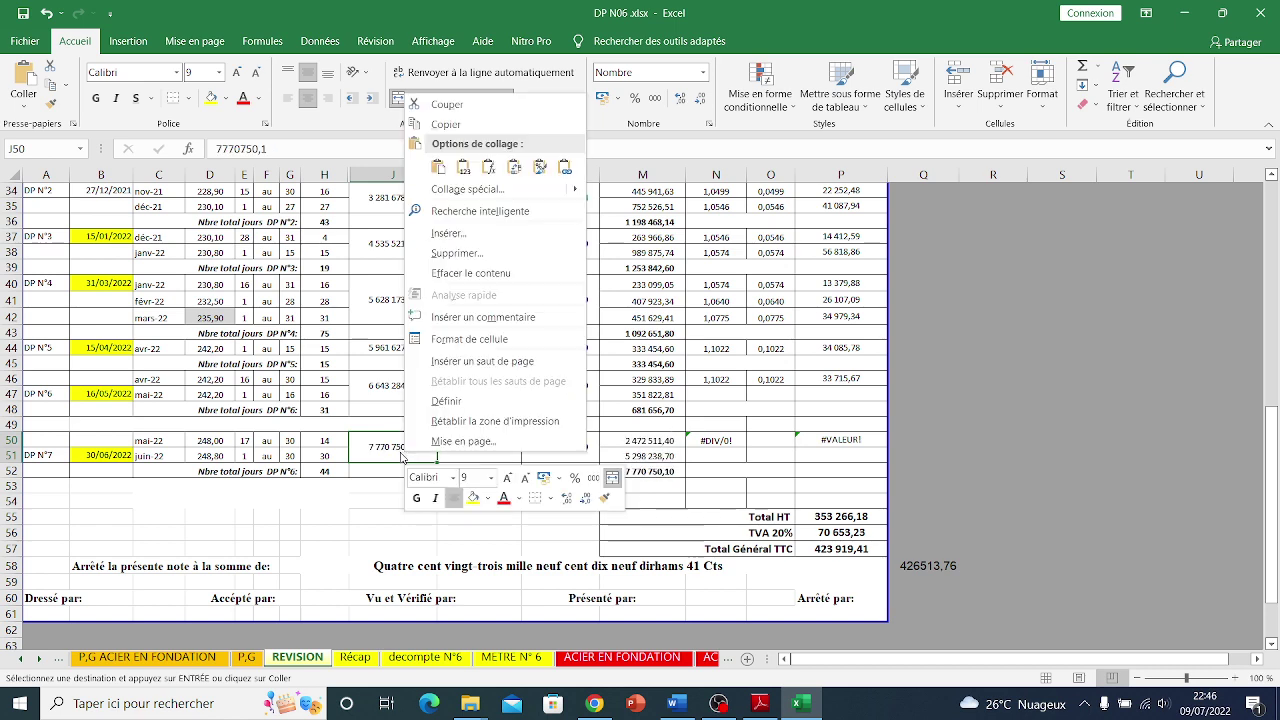
pyautogui.click(464, 168)
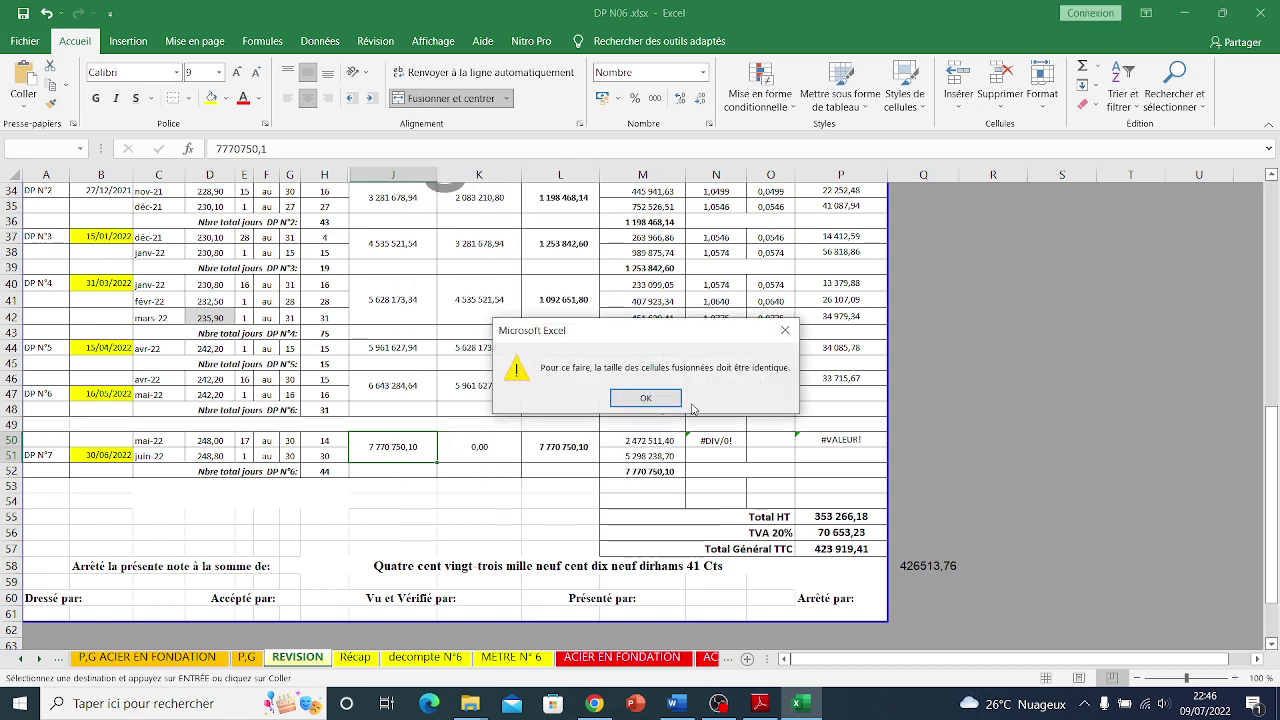
pyautogui.click(655, 397)
pyautogui.click(643, 400)
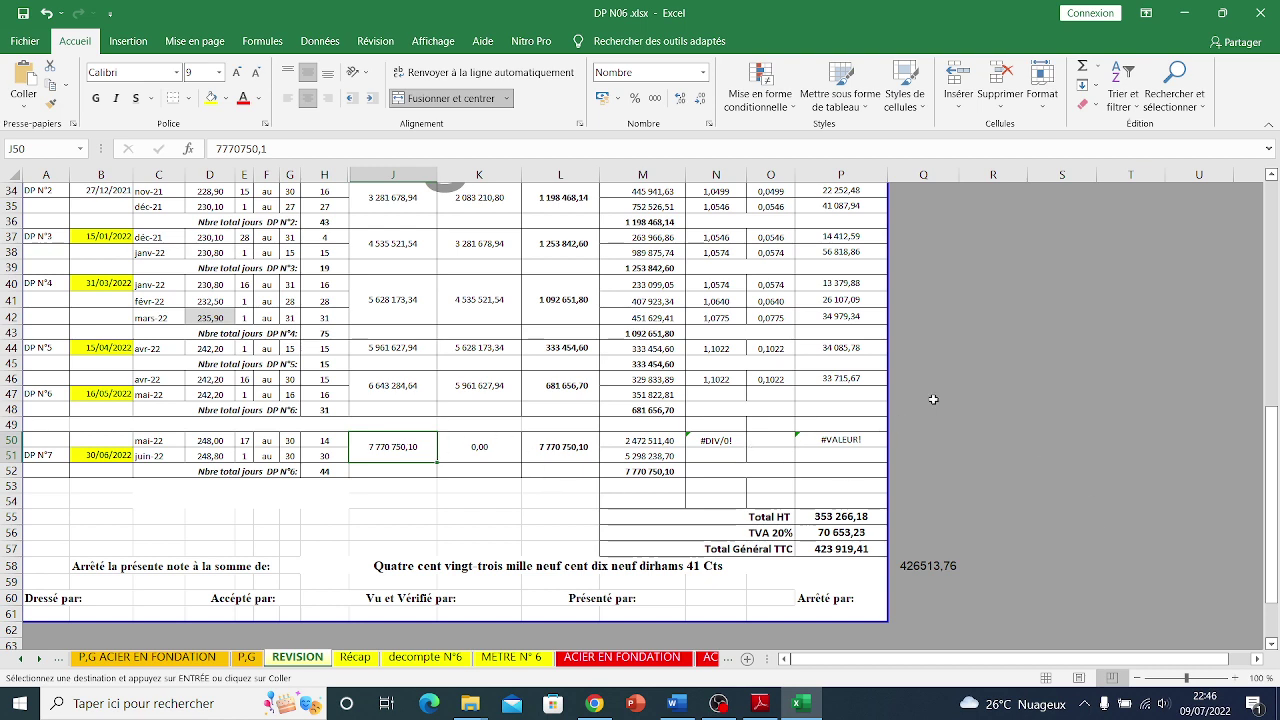
# - Recheck the gros-œuvre total and TOTAL GENERAL H.T on decompte N°6, and return to the REVISION sheet
pyautogui.doubleClick(1000, 381)
pyautogui.rightClick(1000, 381)
pyautogui.press('Escape')
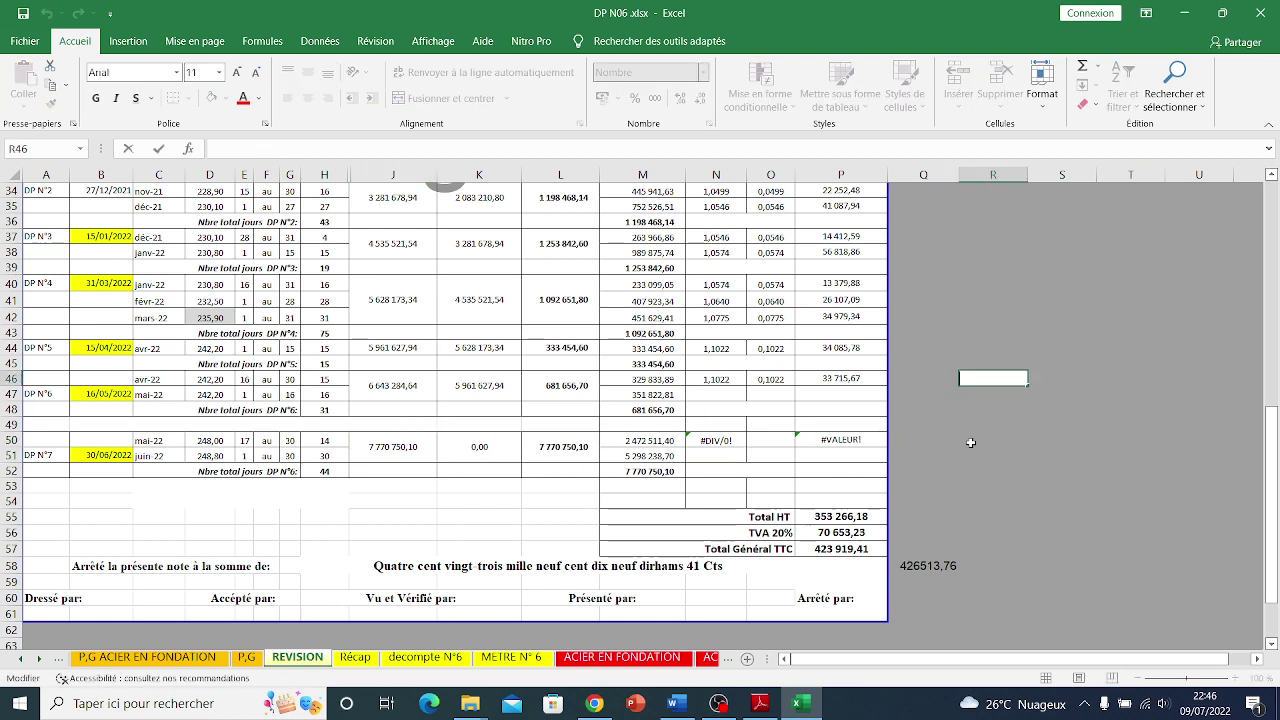
pyautogui.click(425, 657)
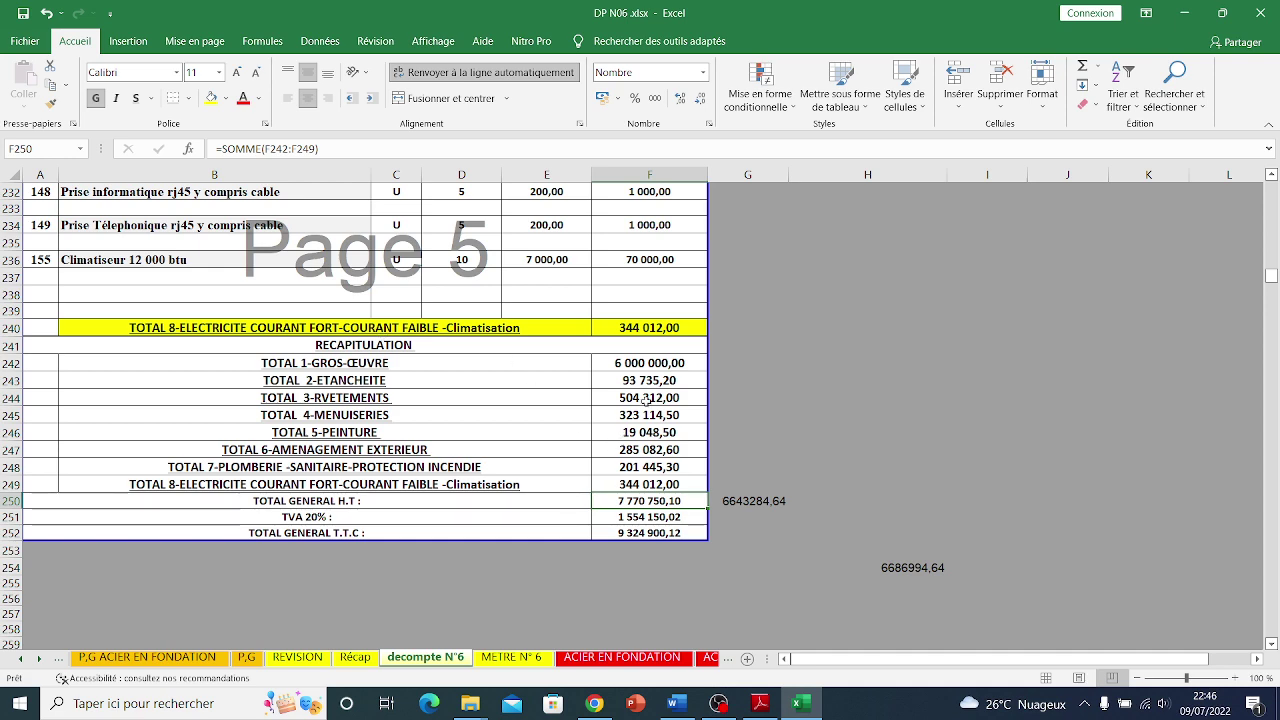
pyautogui.click(657, 366)
pyautogui.click(640, 501)
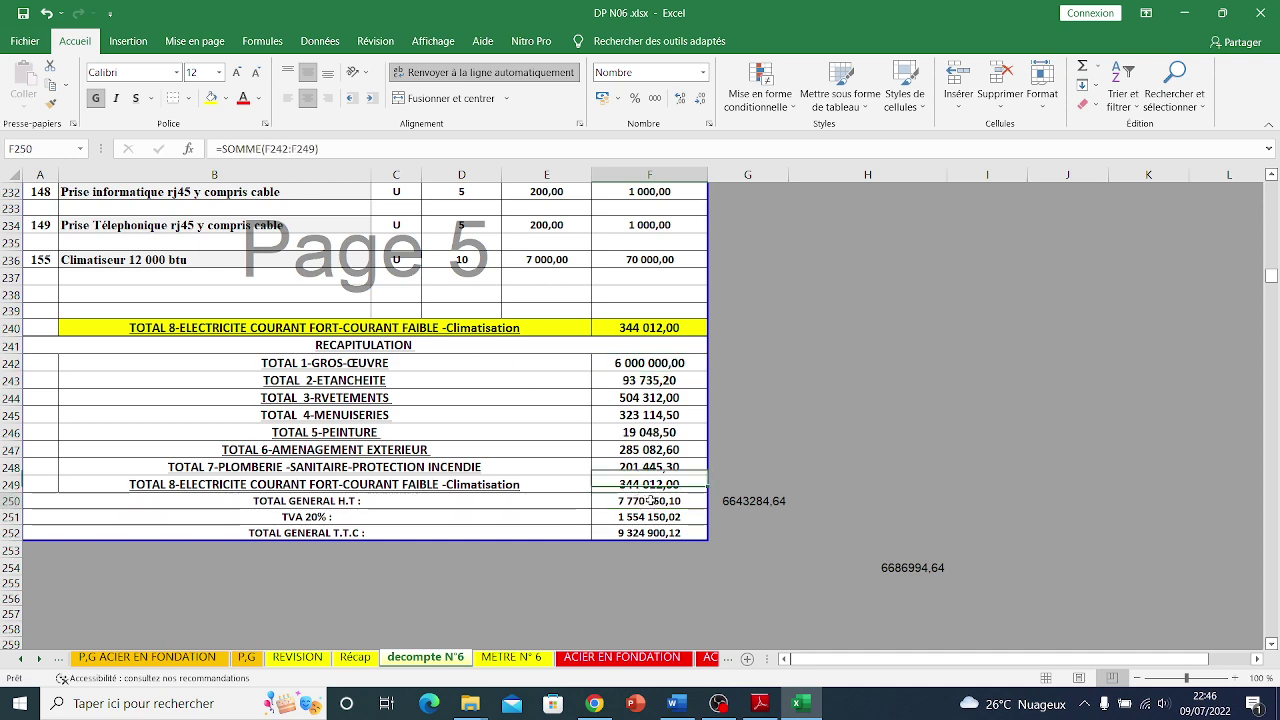
pyautogui.click(318, 660)
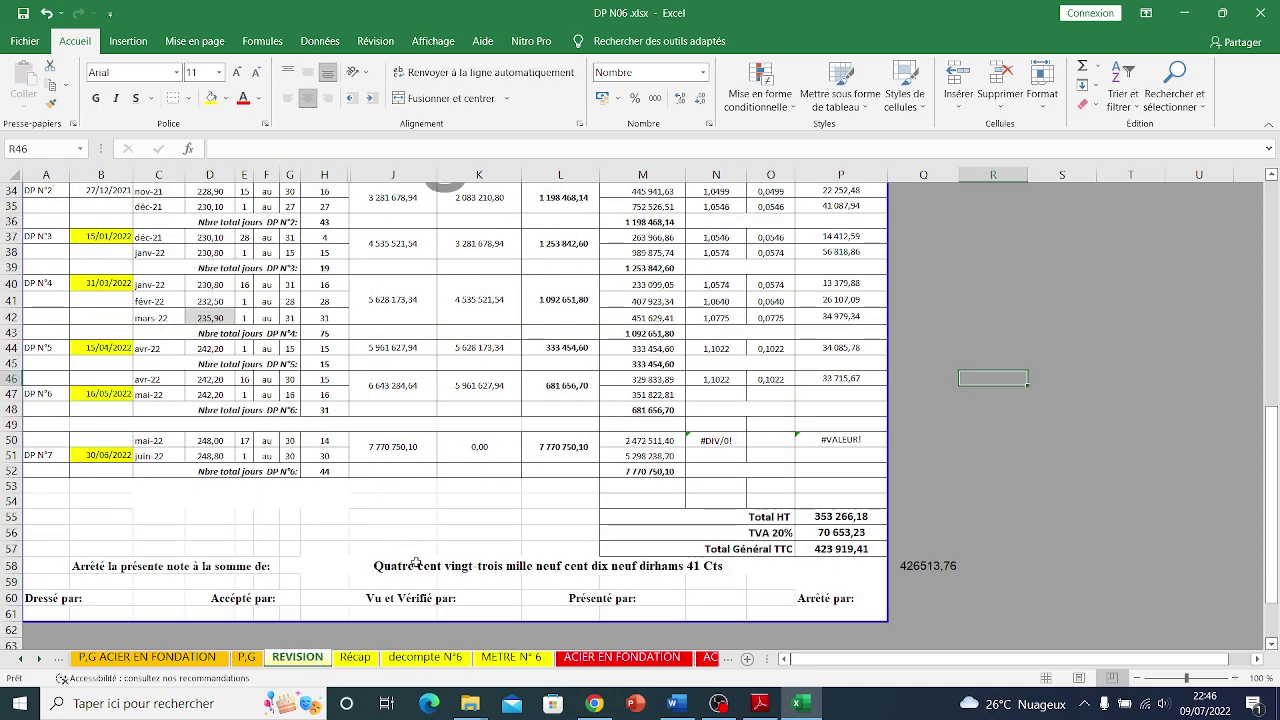
# - Link the DP N°7 deduction in cell K50 to the DP N°6 works amount in J46
pyautogui.click(490, 448)
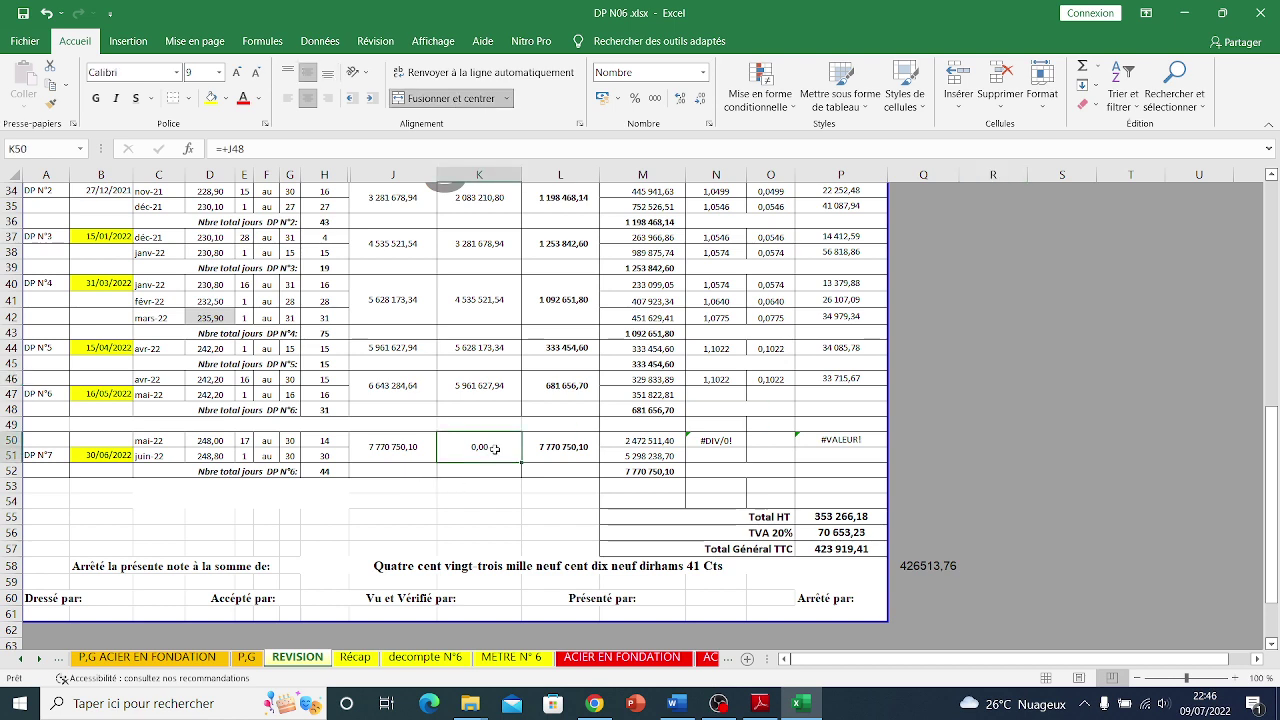
pyautogui.write('=')
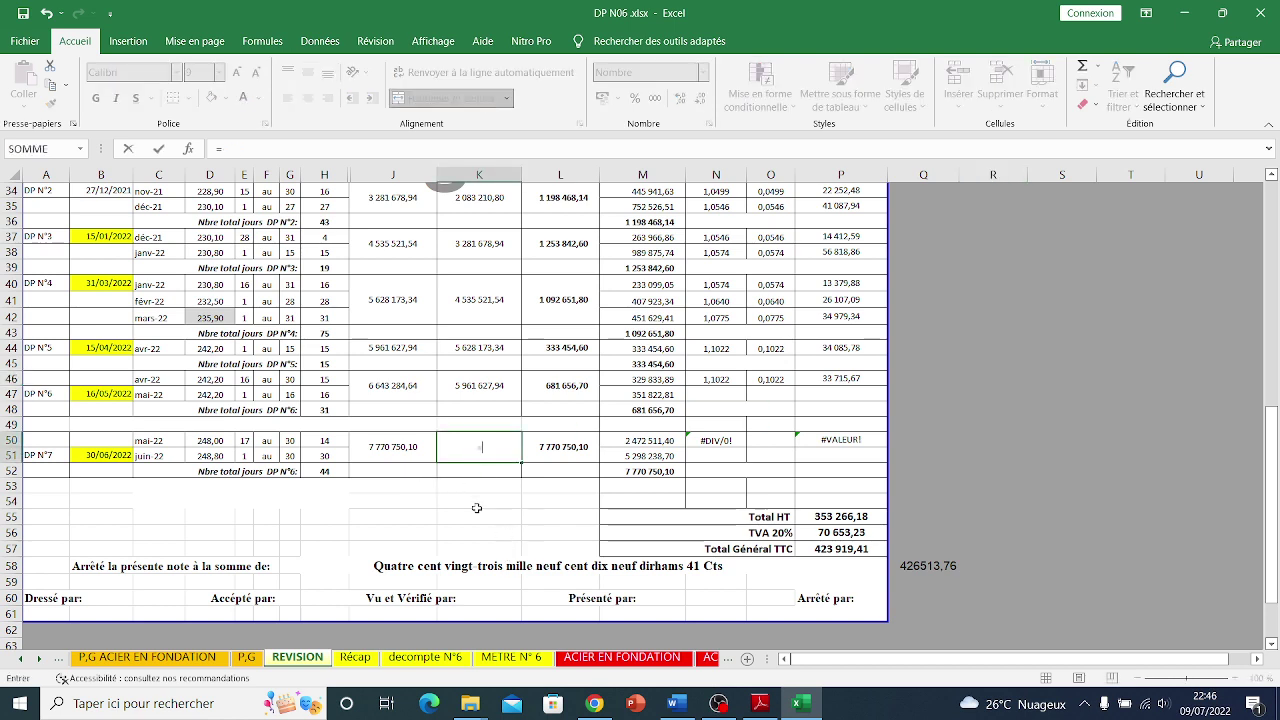
pyautogui.click(410, 382)
pyautogui.press('Return')
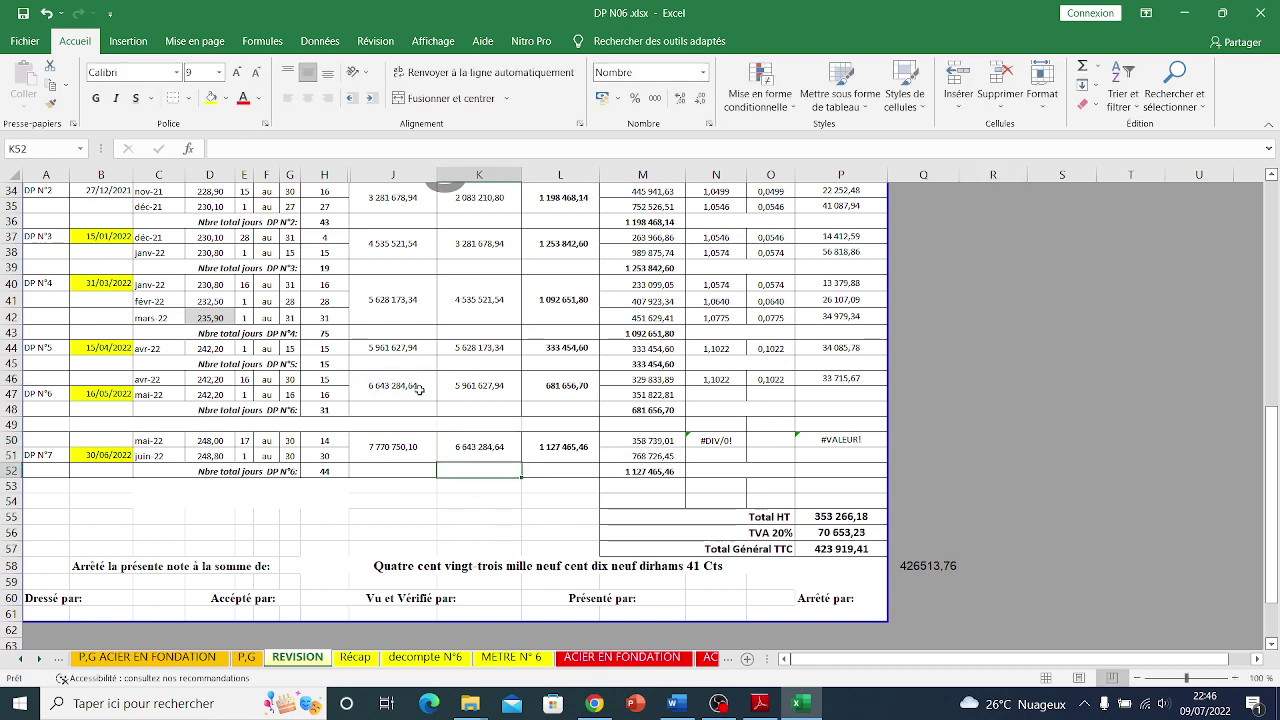
# - Check the DP N°7 formulas for total amount in L50 and amounts to revise in M50 and M51, comparing them with M25
pyautogui.click(583, 444)
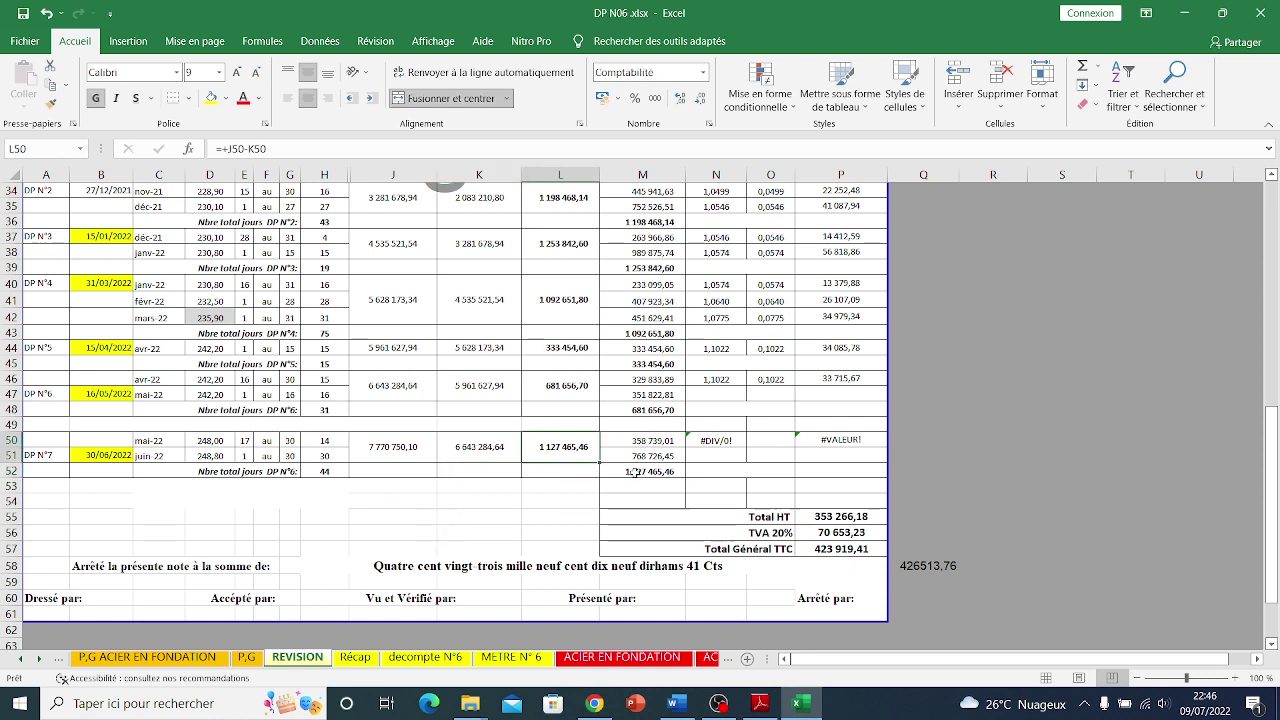
pyautogui.doubleClick(645, 440)
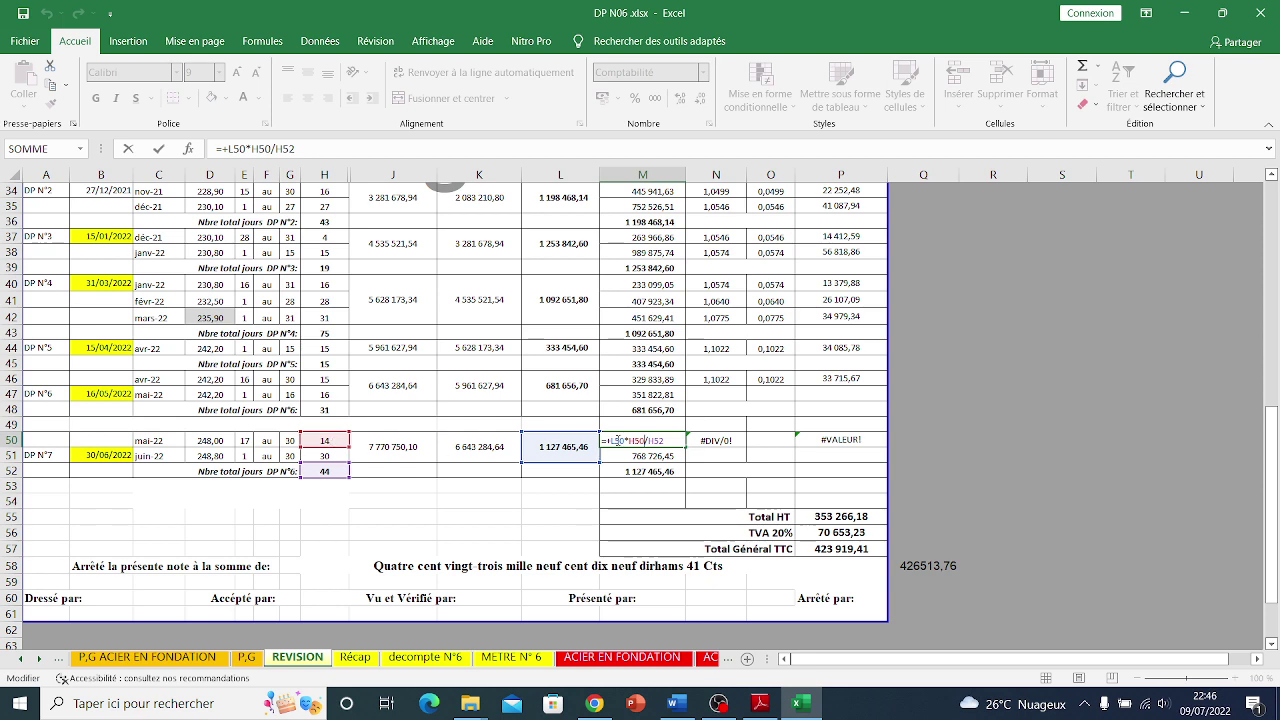
pyautogui.press('Escape')
pyautogui.scroll(5, 635, 451)
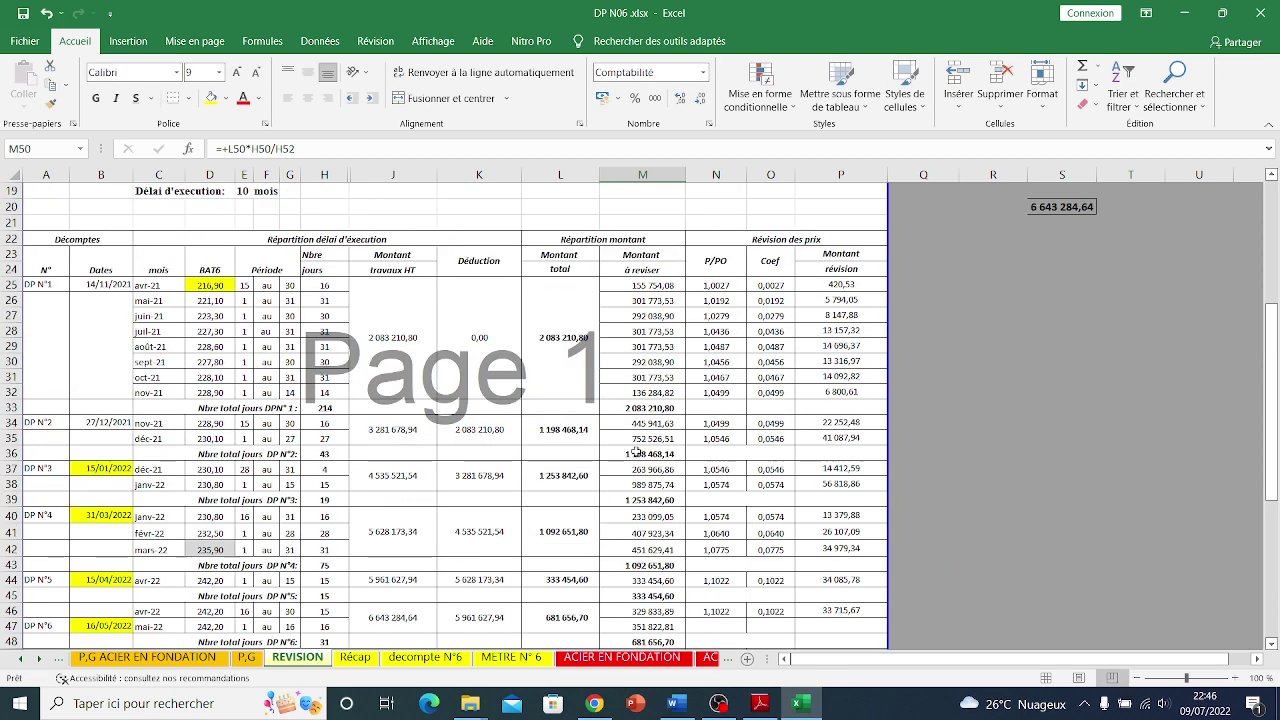
pyautogui.scroll(3, 636, 451)
pyautogui.doubleClick(652, 429)
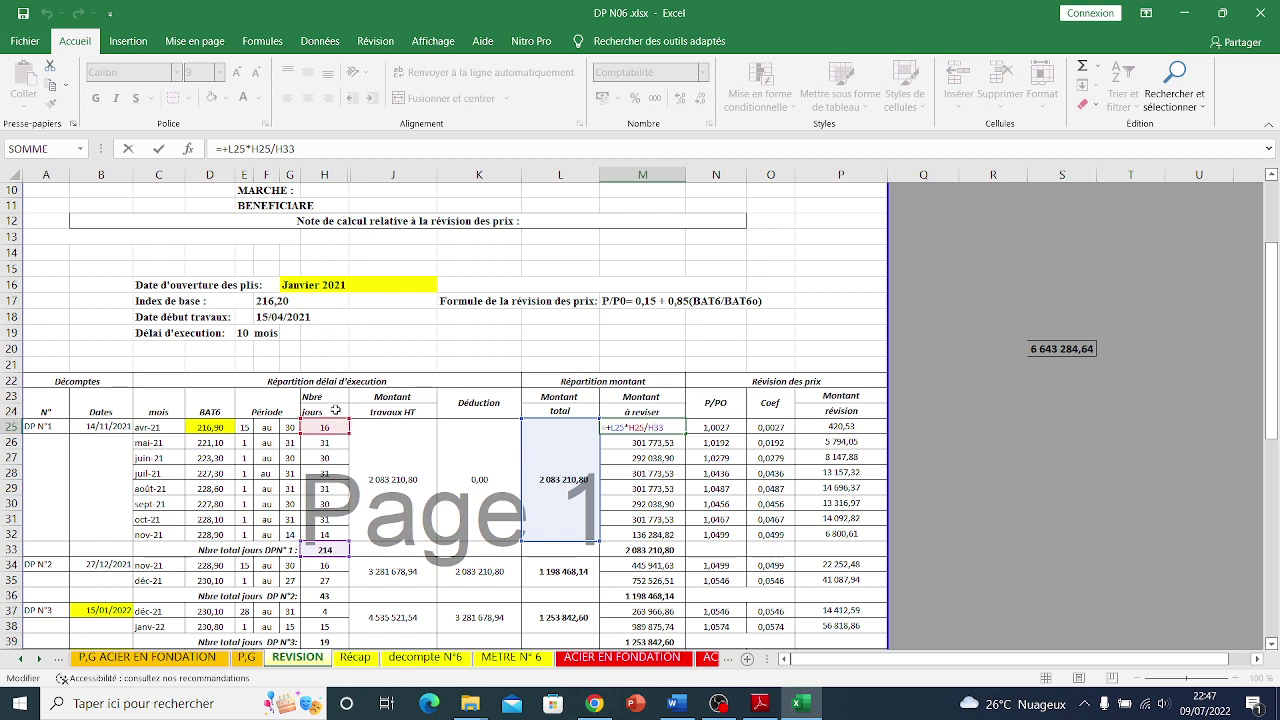
pyautogui.hotkey('ctrl', 'Return')
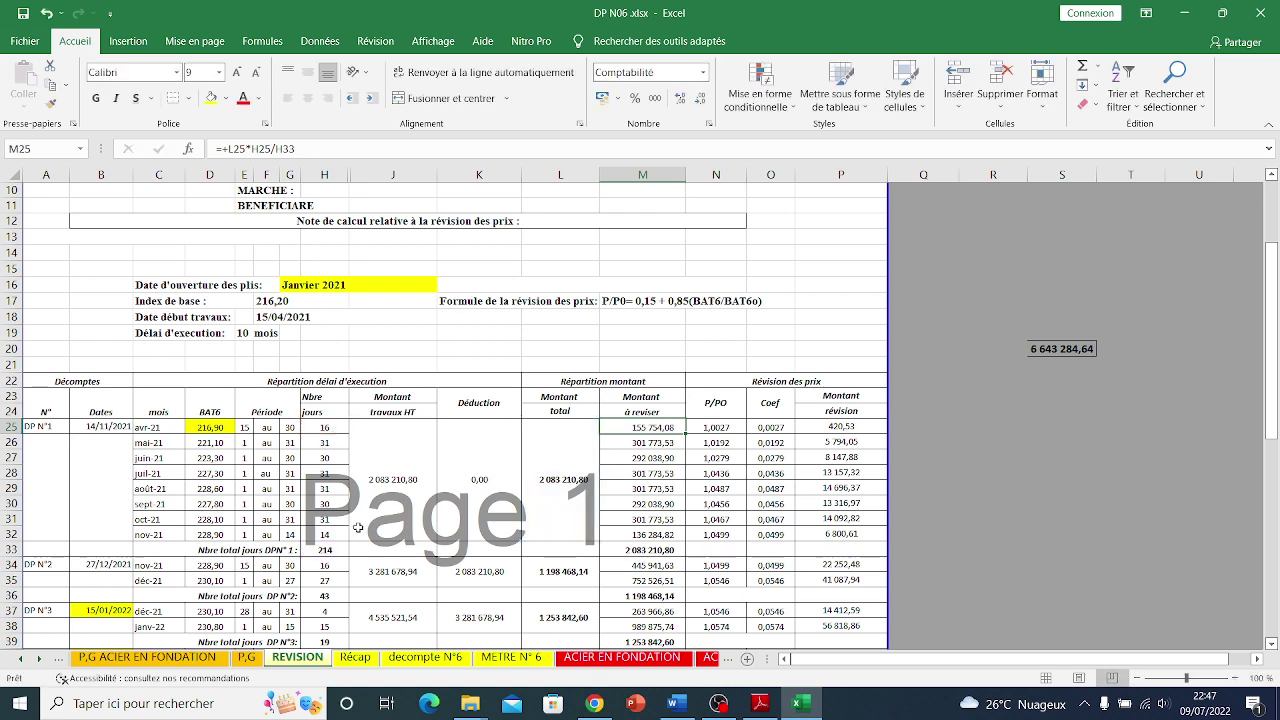
pyautogui.scroll(-7, 357, 527)
pyautogui.scroll(1, 357, 527)
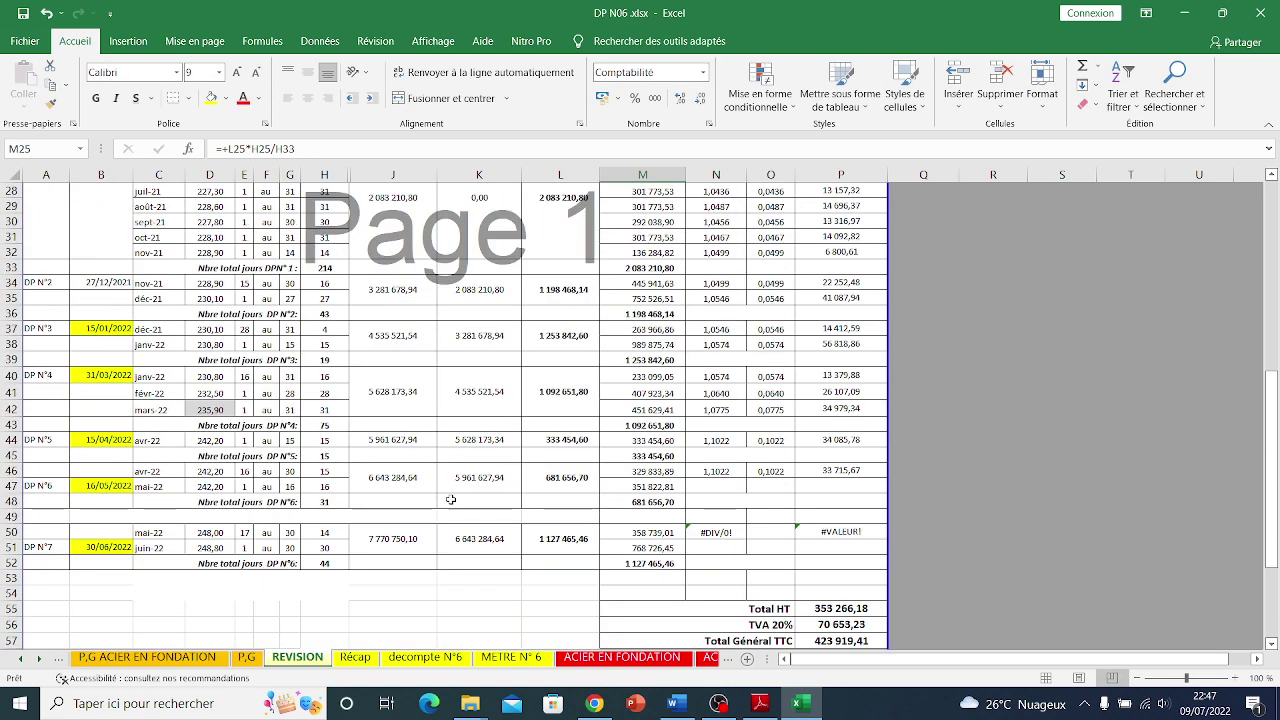
pyautogui.doubleClick(667, 535)
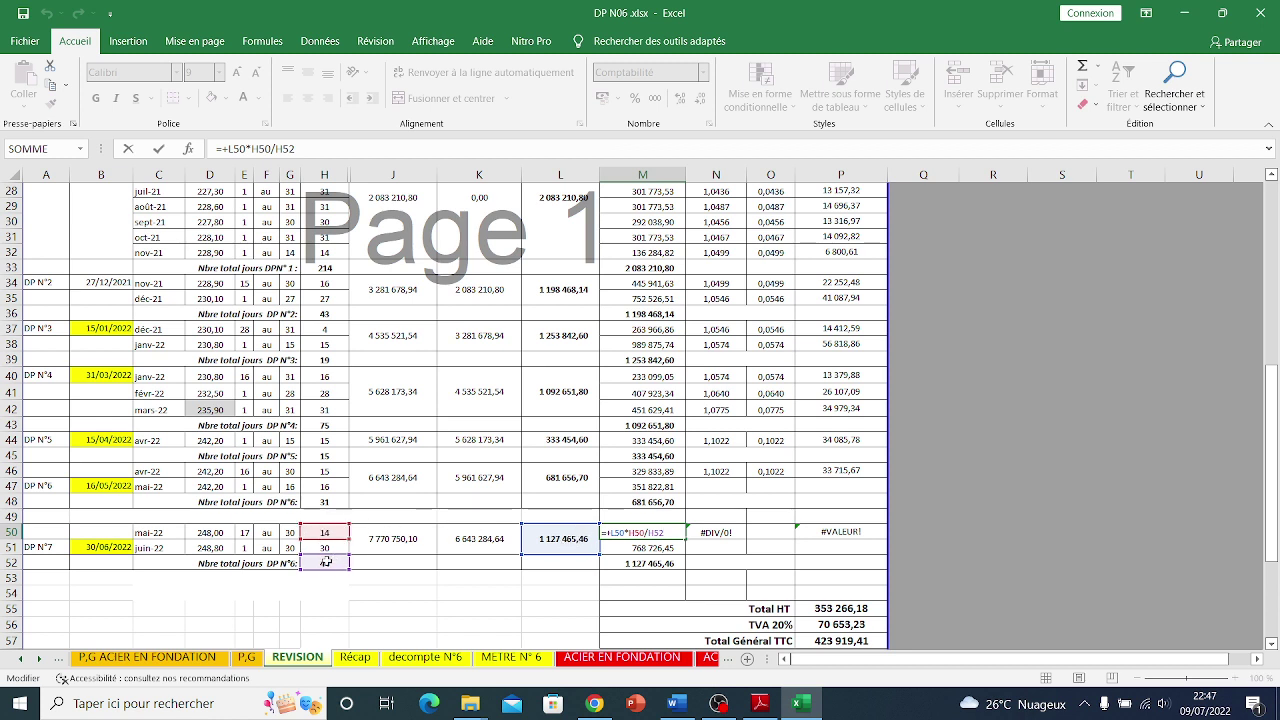
pyautogui.press('Escape')
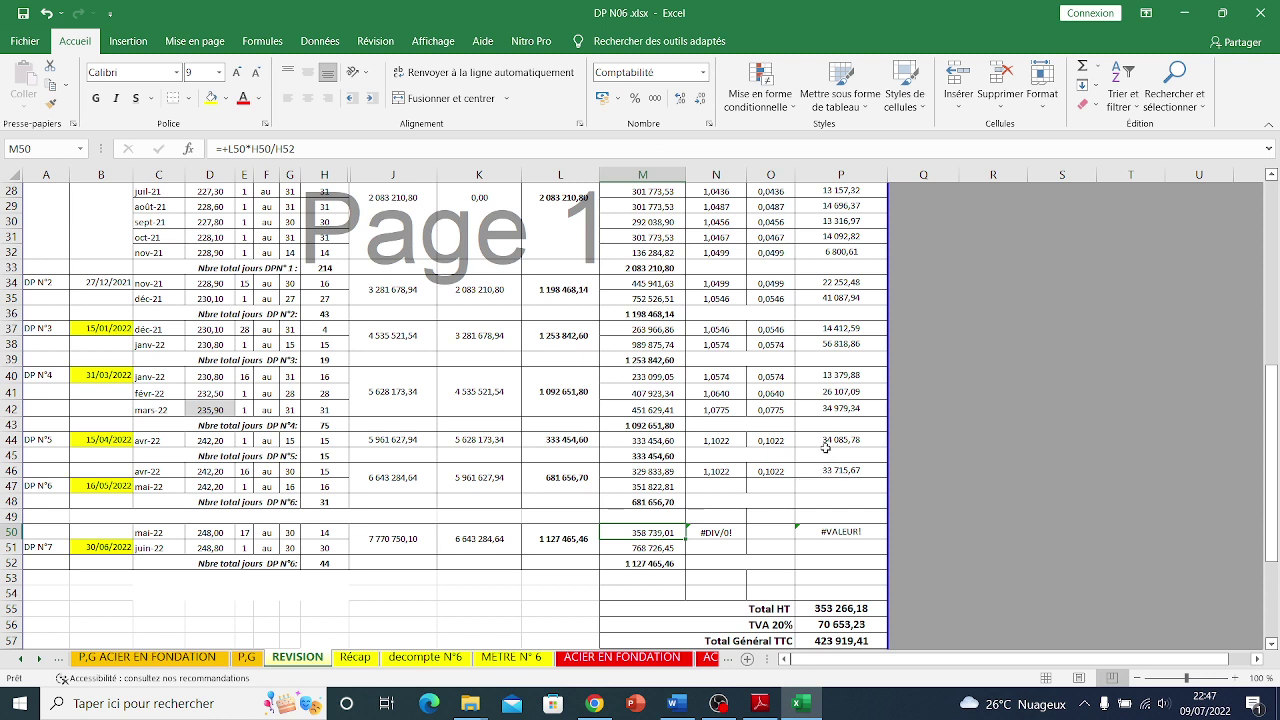
pyautogui.doubleClick(676, 547)
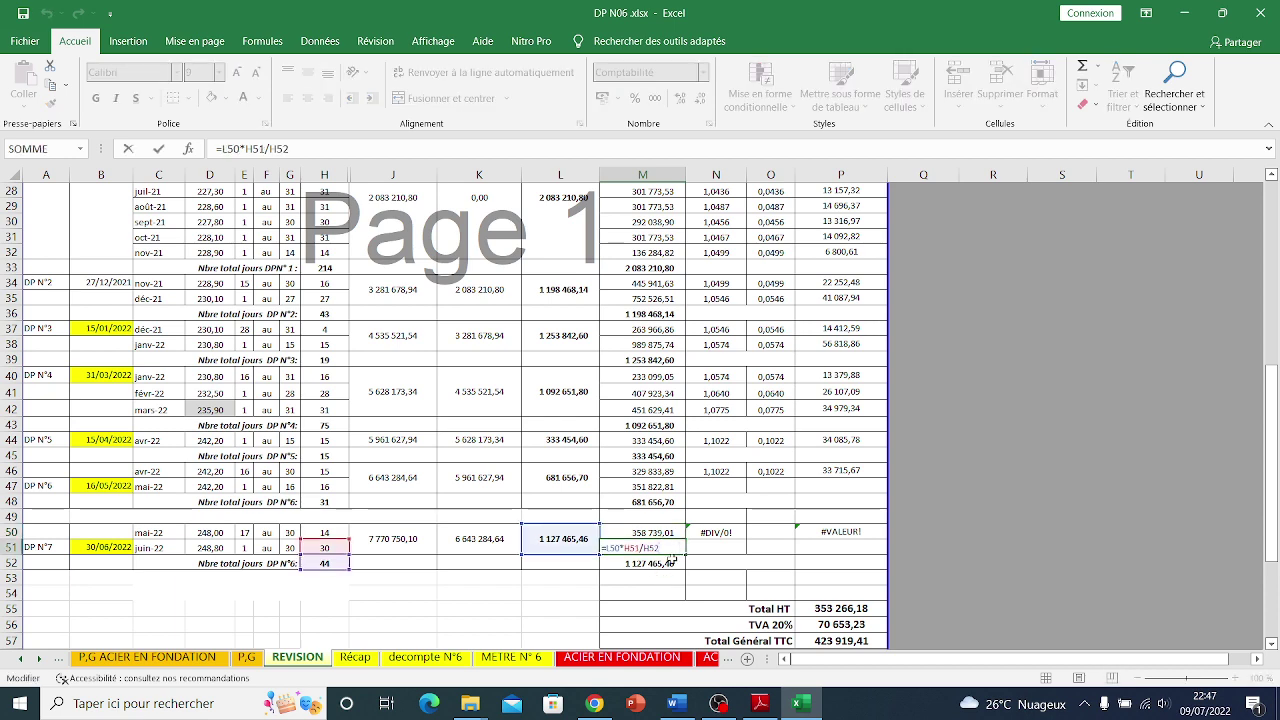
pyautogui.press('Escape')
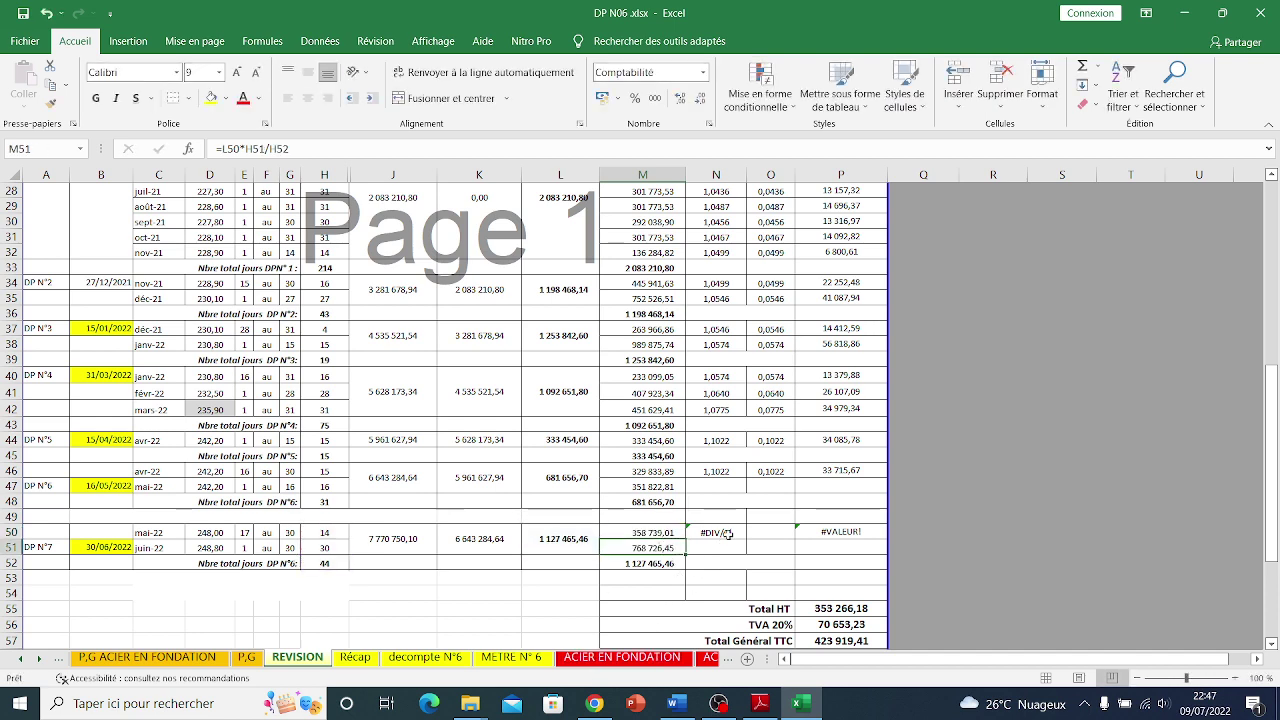
# - Review the P/P0 formulas in N46 and N44, and try to reuse the one from N46 by copying it into N50
pyautogui.click(728, 533)
pyautogui.doubleClick(734, 471)
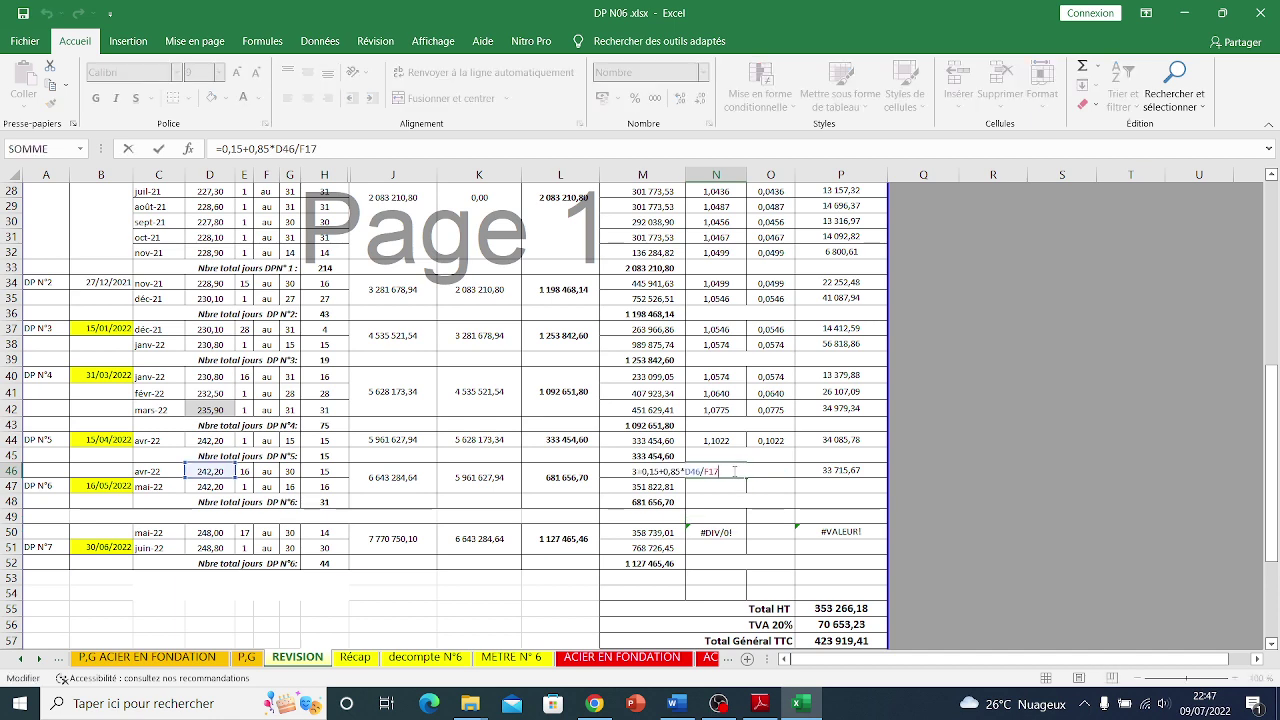
pyautogui.press('Escape')
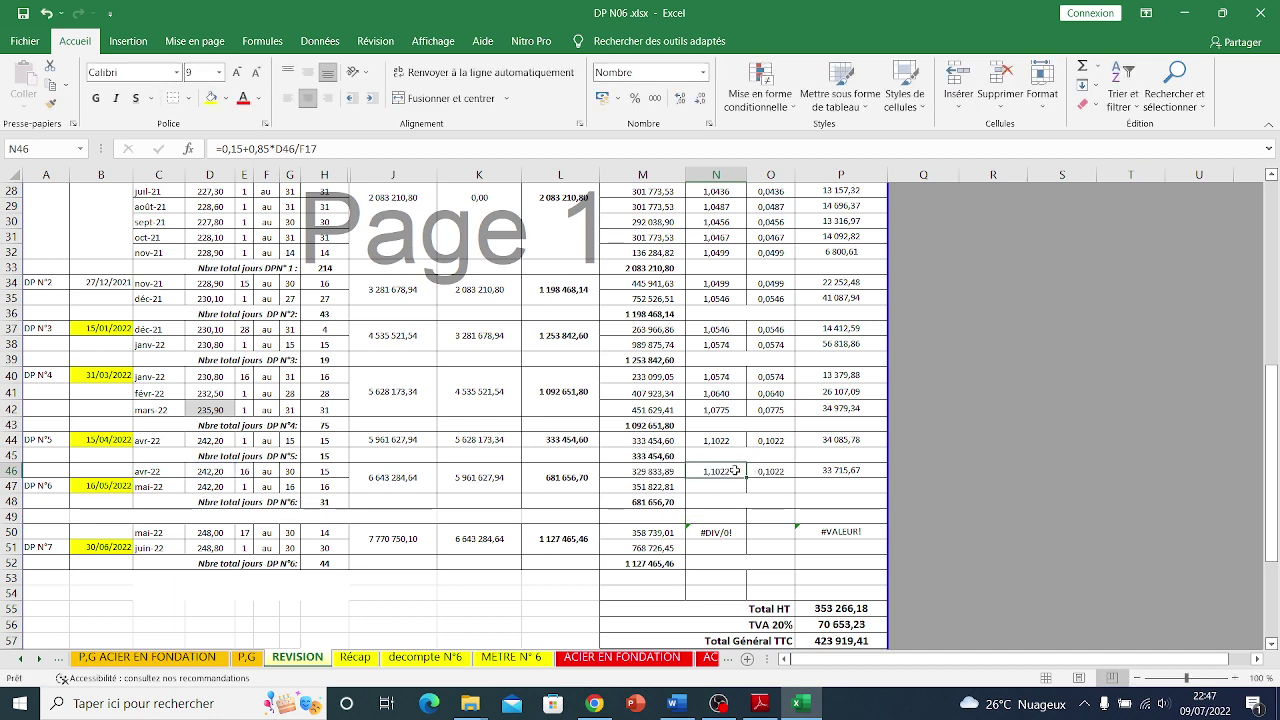
pyautogui.doubleClick(734, 471)
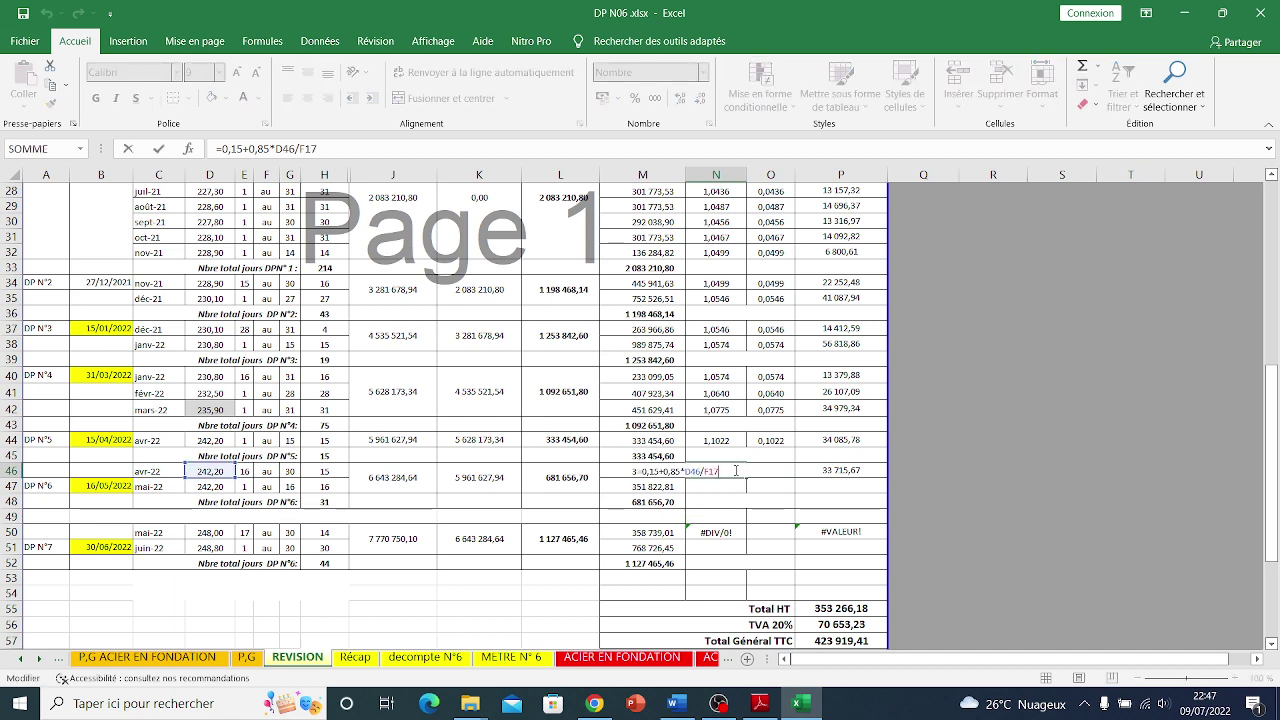
pyautogui.press('Escape')
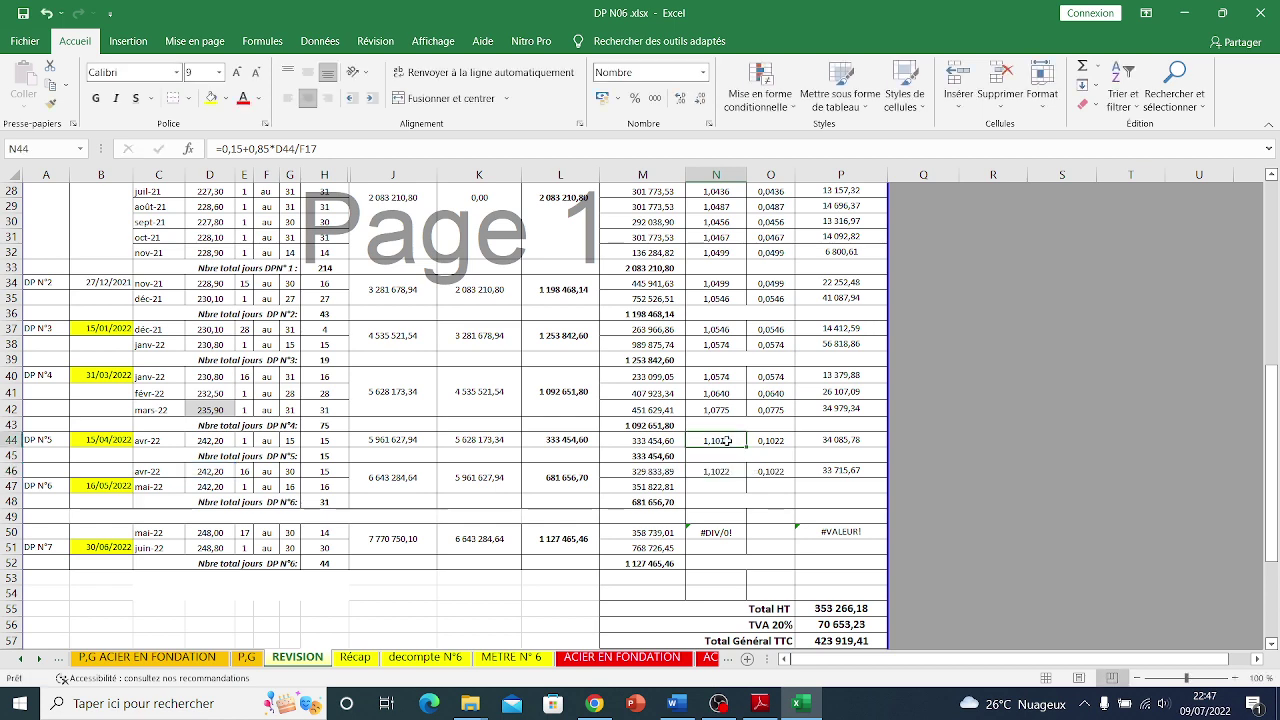
pyautogui.doubleClick(728, 441)
pyautogui.press('Escape')
pyautogui.click(728, 469)
pyautogui.hotkey('ctrl', 'c')
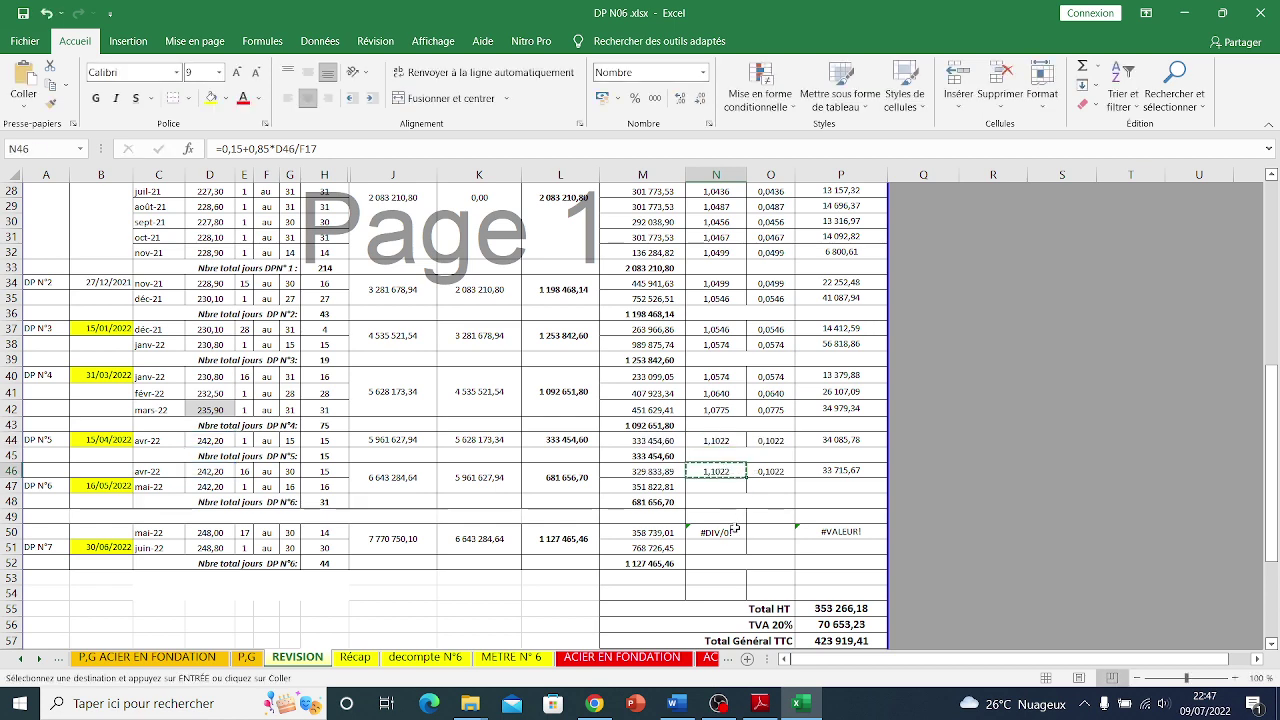
pyautogui.click(735, 531)
pyautogui.hotkey('ctrl', 'v')
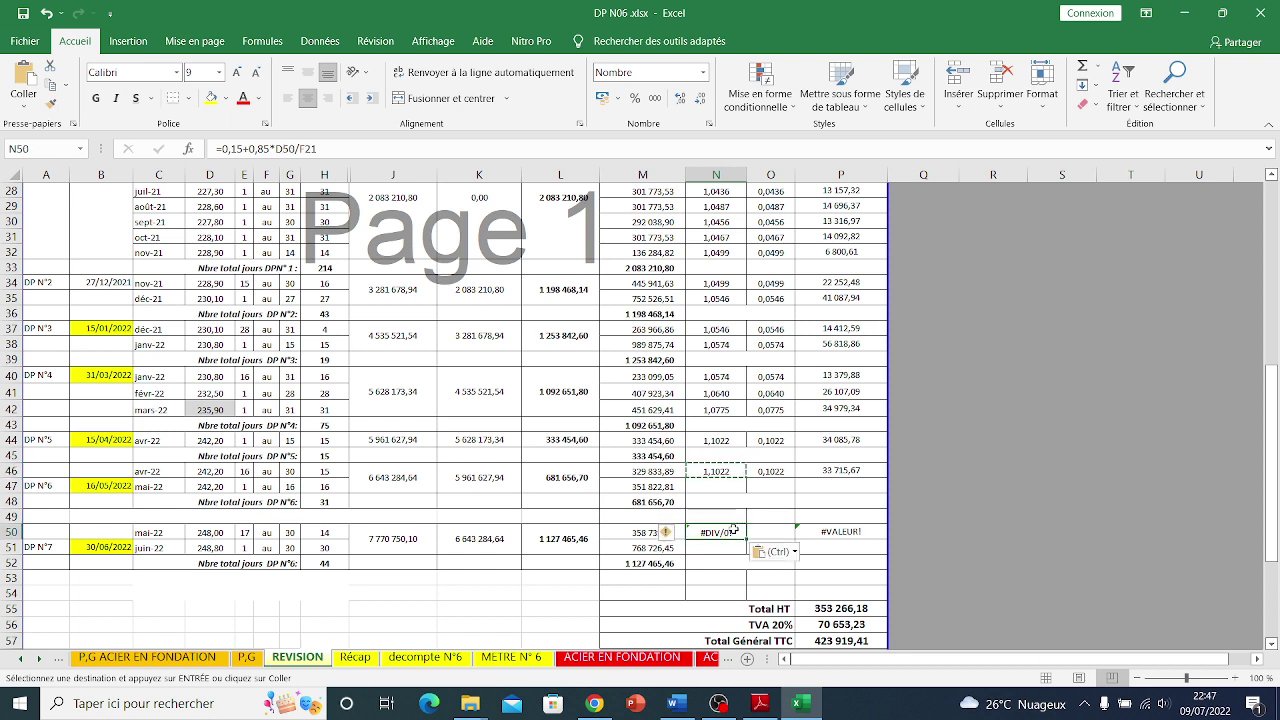
# - Compare the BAT6 and base index references in the P/P0 formulas of N50 and N46, and locate the base index cell
pyautogui.doubleClick(734, 531)
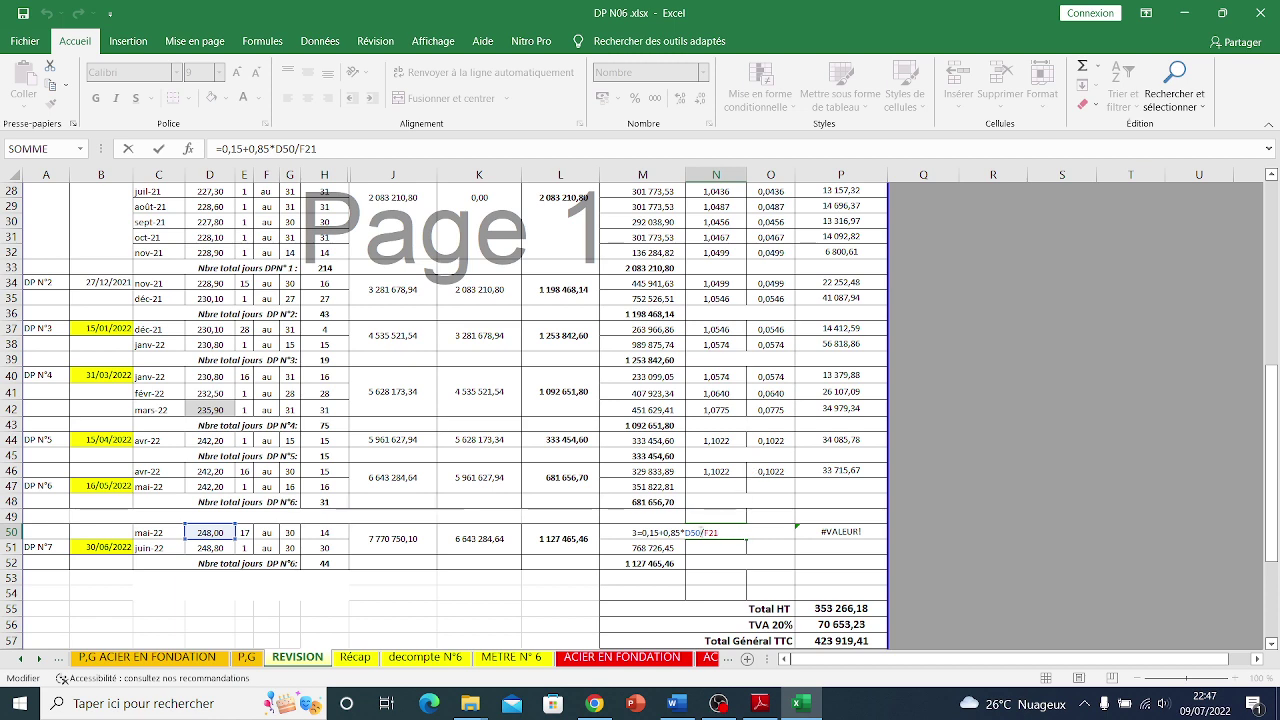
pyautogui.click(717, 471)
pyautogui.doubleClick(717, 471)
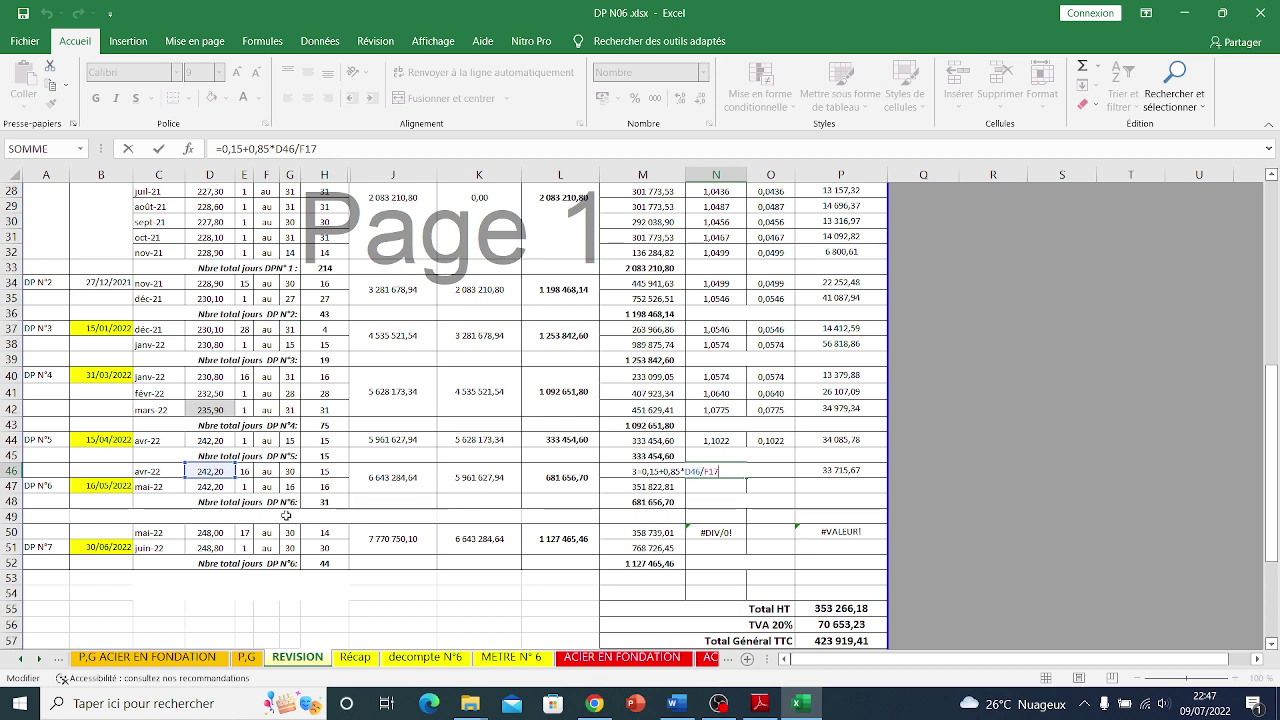
pyautogui.click(716, 532)
pyautogui.doubleClick(716, 532)
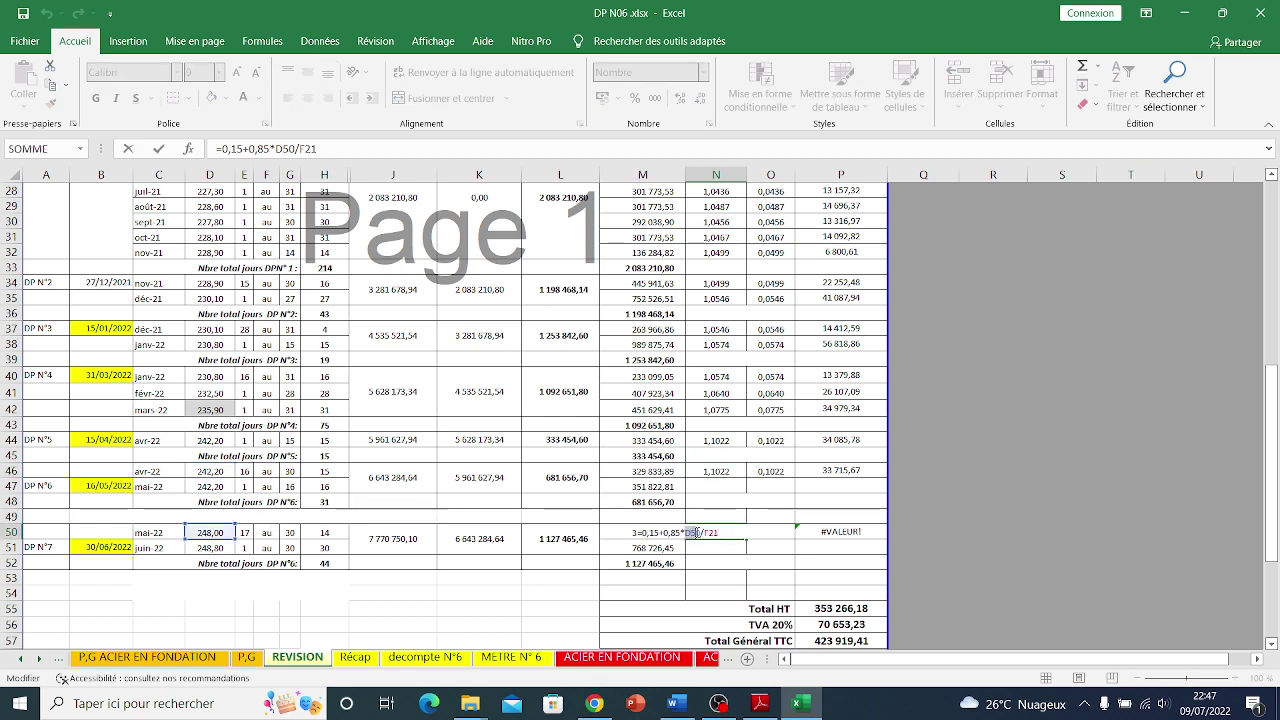
pyautogui.moveTo(699, 532); pyautogui.dragTo(703, 533)
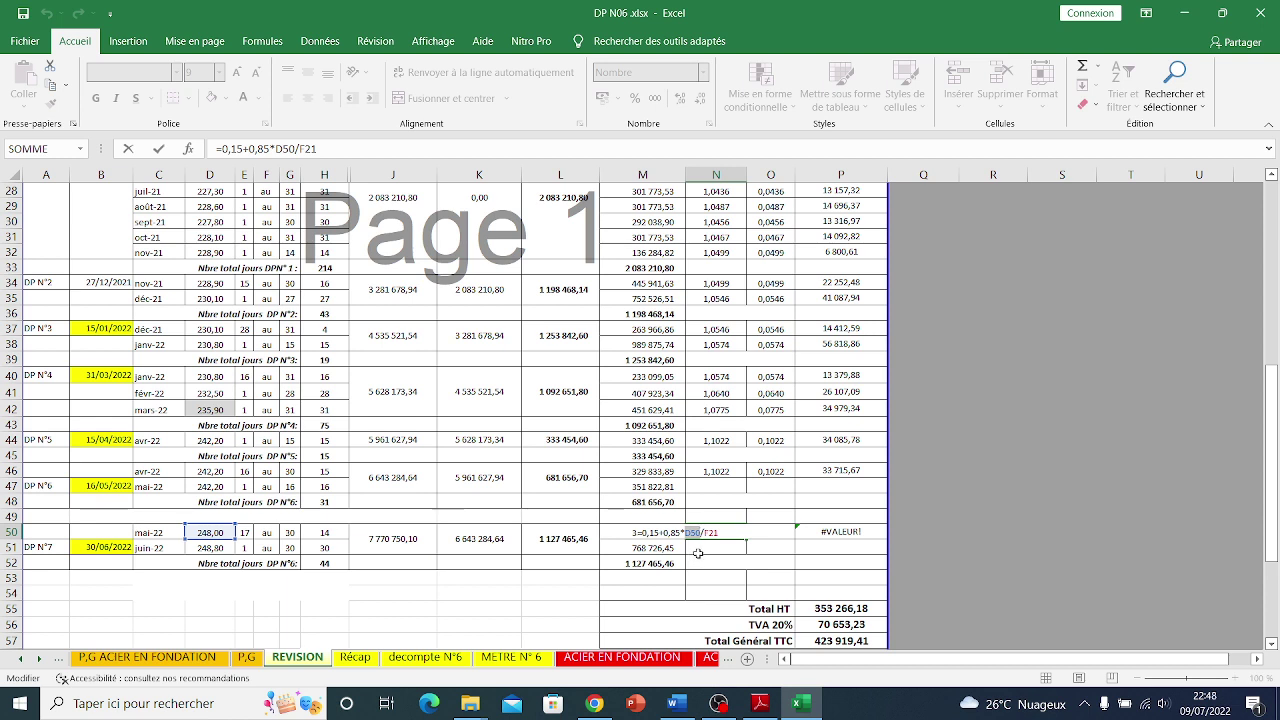
pyautogui.press('Escape')
pyautogui.doubleClick(725, 468)
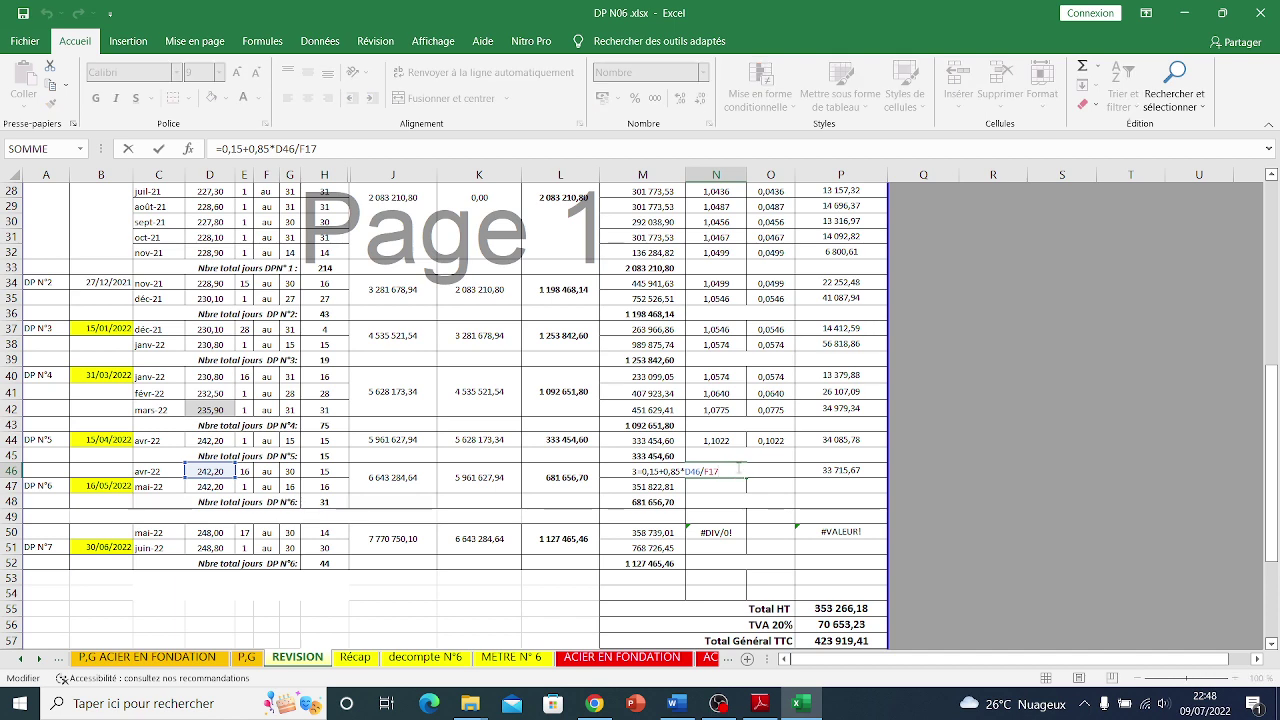
pyautogui.scroll(9, 738, 468)
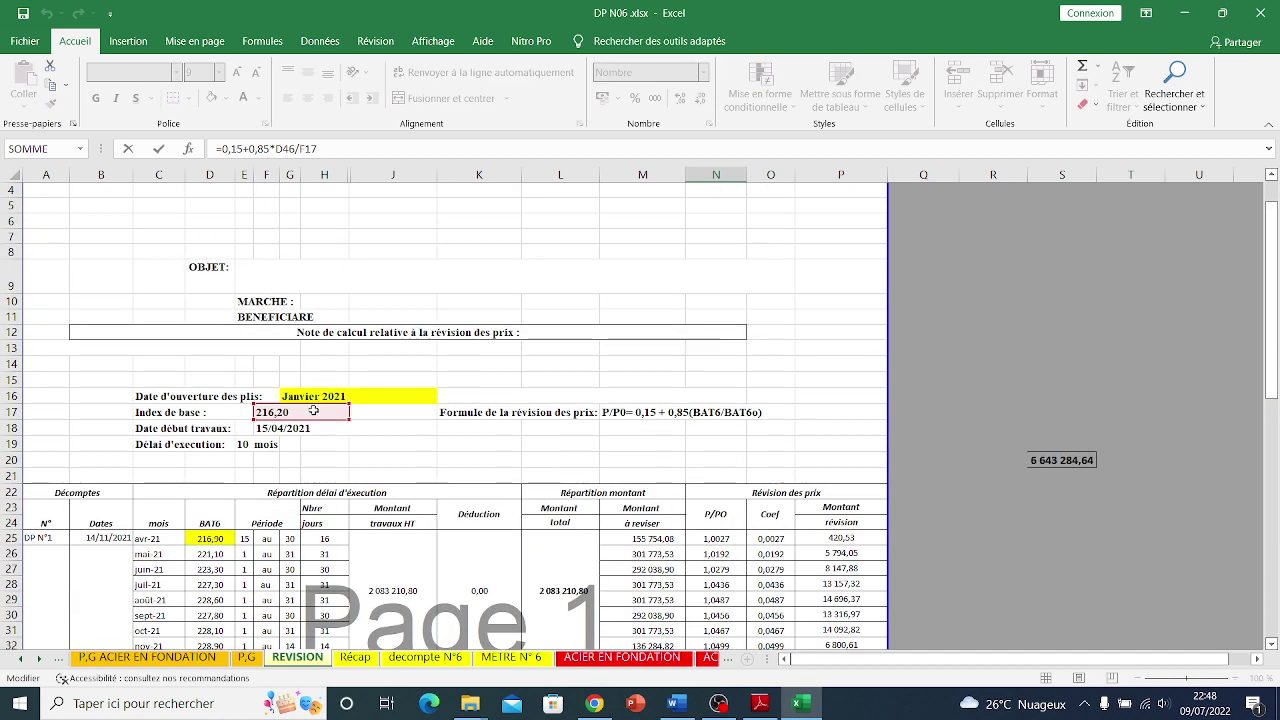
pyautogui.scroll(-6, 396, 432)
pyautogui.scroll(-3, 396, 432)
pyautogui.press('Escape')
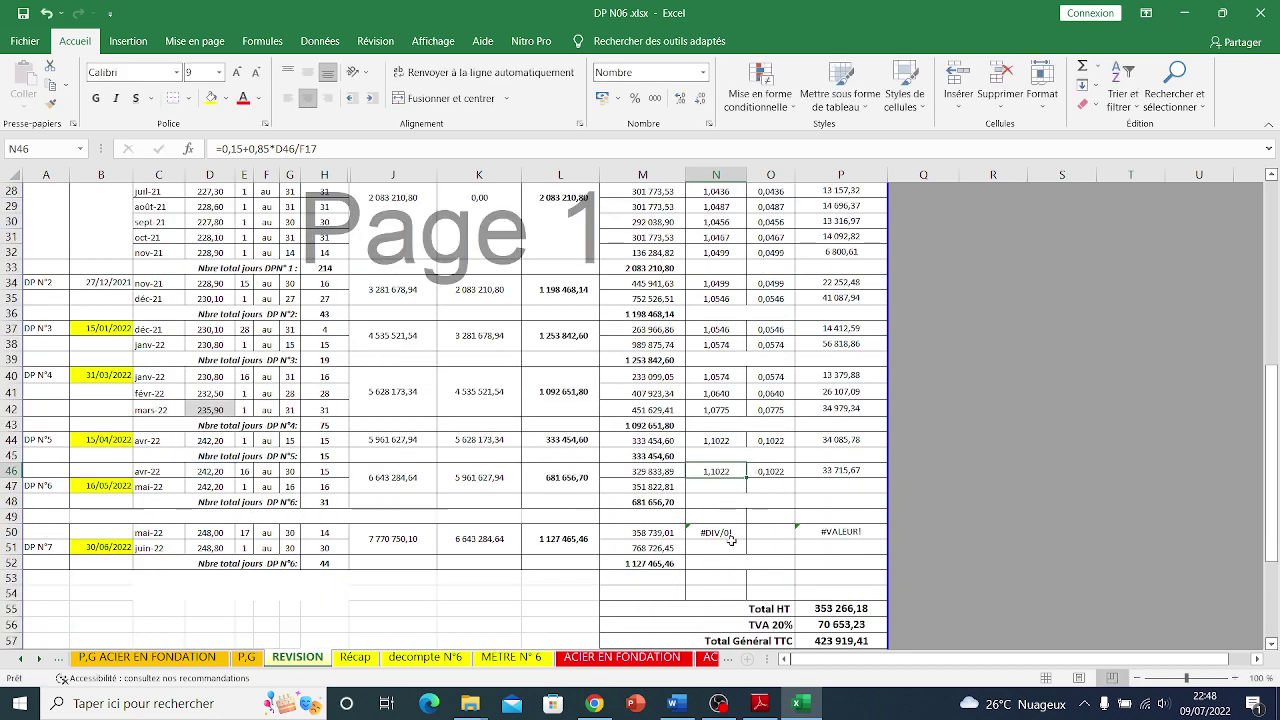
# - Correct the P/P0 formula in N50 to =0,15+0,85*D50/F17 so that it divides by the base index
pyautogui.doubleClick(731, 531)
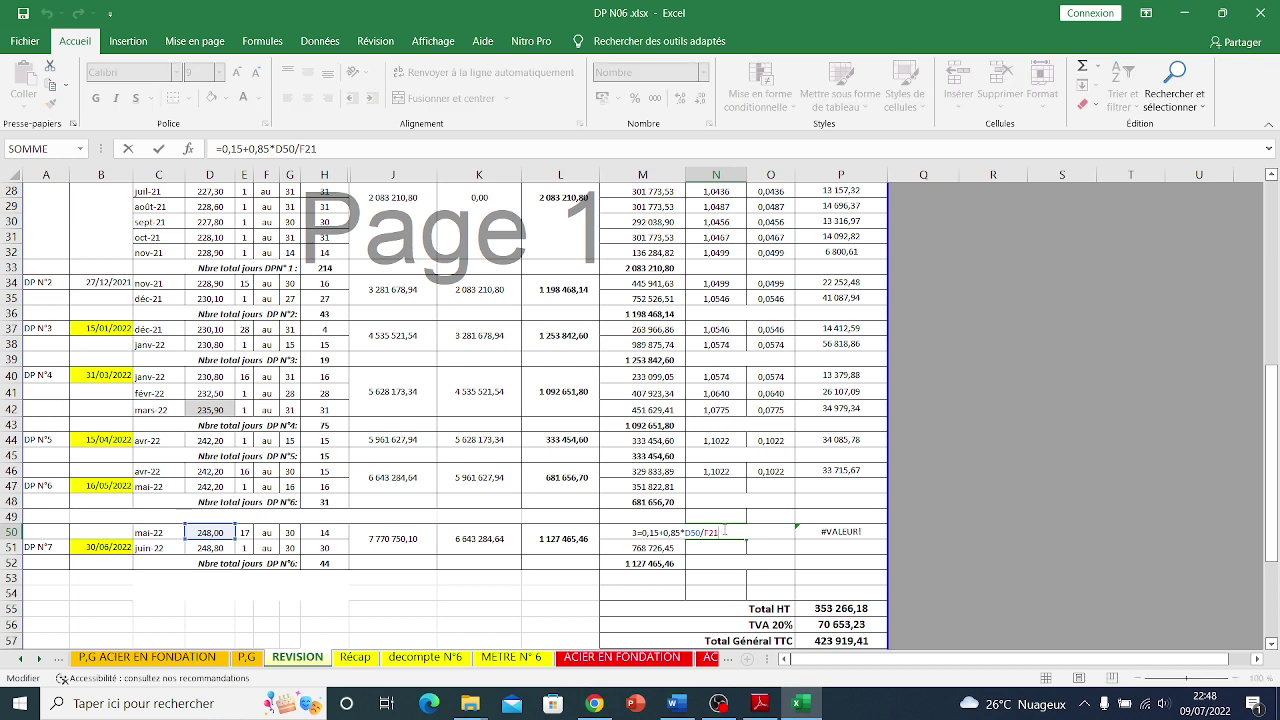
pyautogui.press('BackSpace')
pyautogui.press('BackSpace')
pyautogui.press('BackSpace')
pyautogui.press('BackSpace')
pyautogui.press('BackSpace')
pyautogui.press('BackSpace')
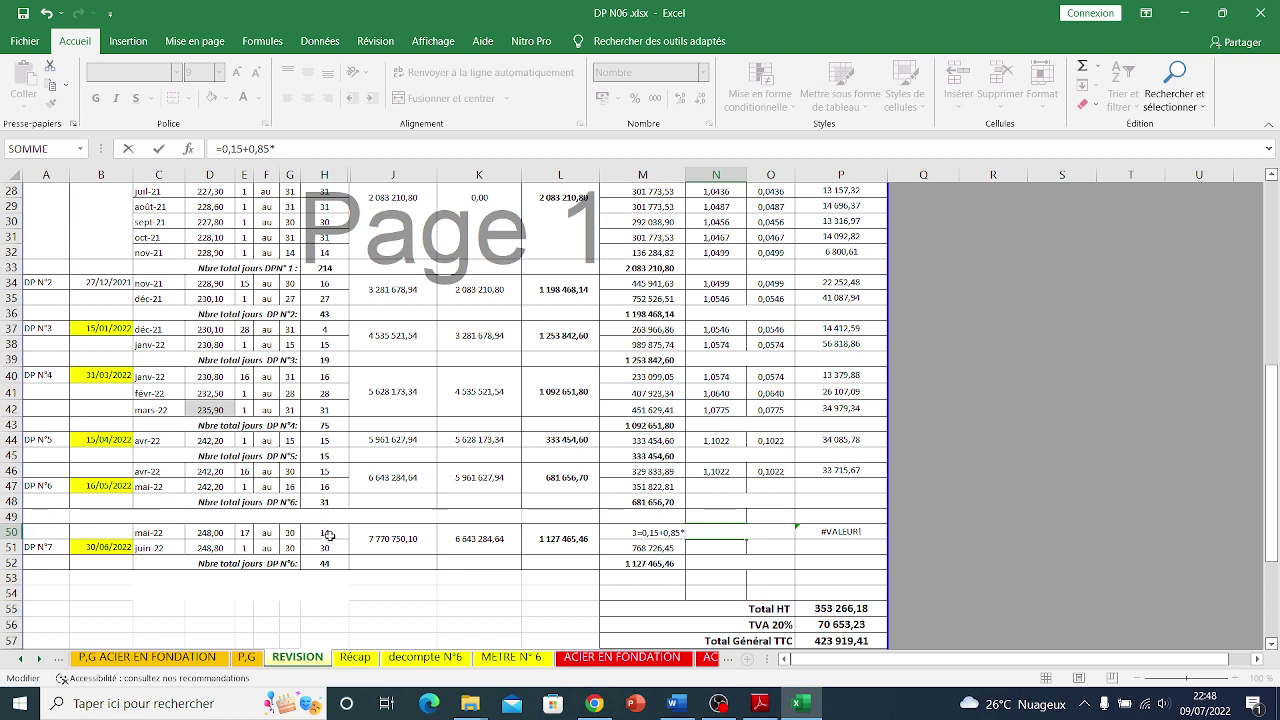
pyautogui.click(220, 533)
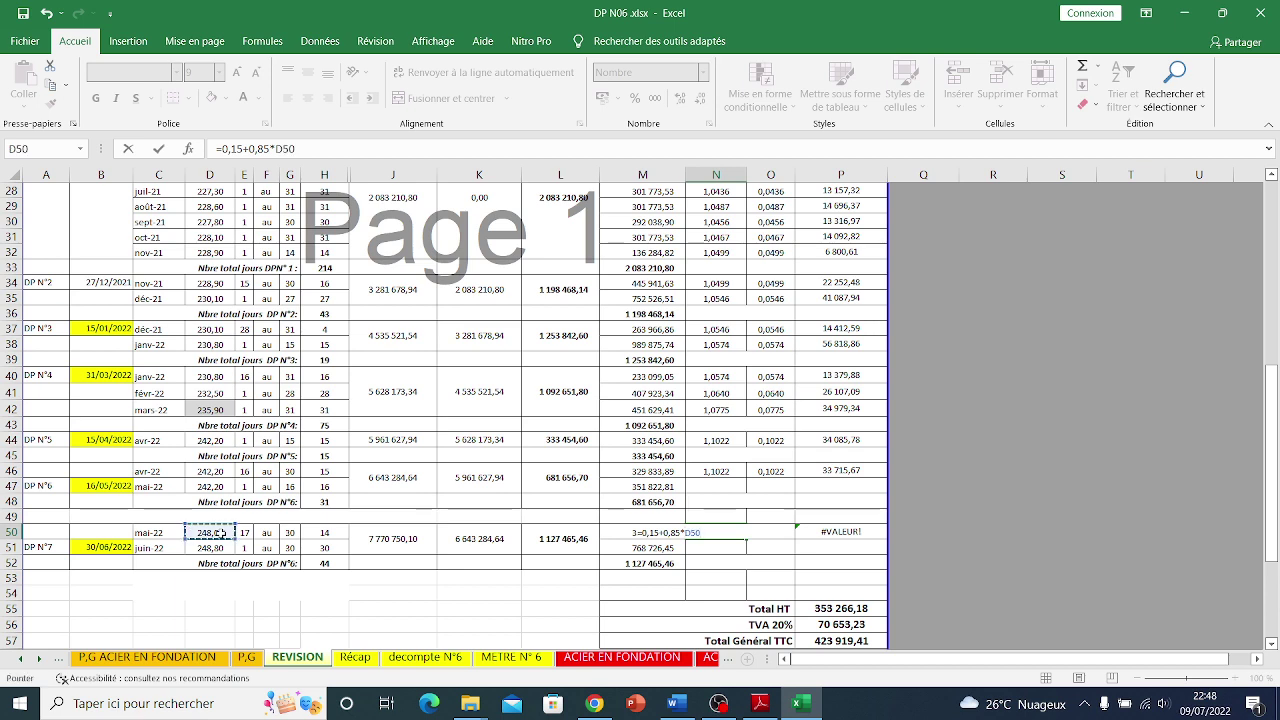
pyautogui.write('/')
pyautogui.scroll(9, 283, 442)
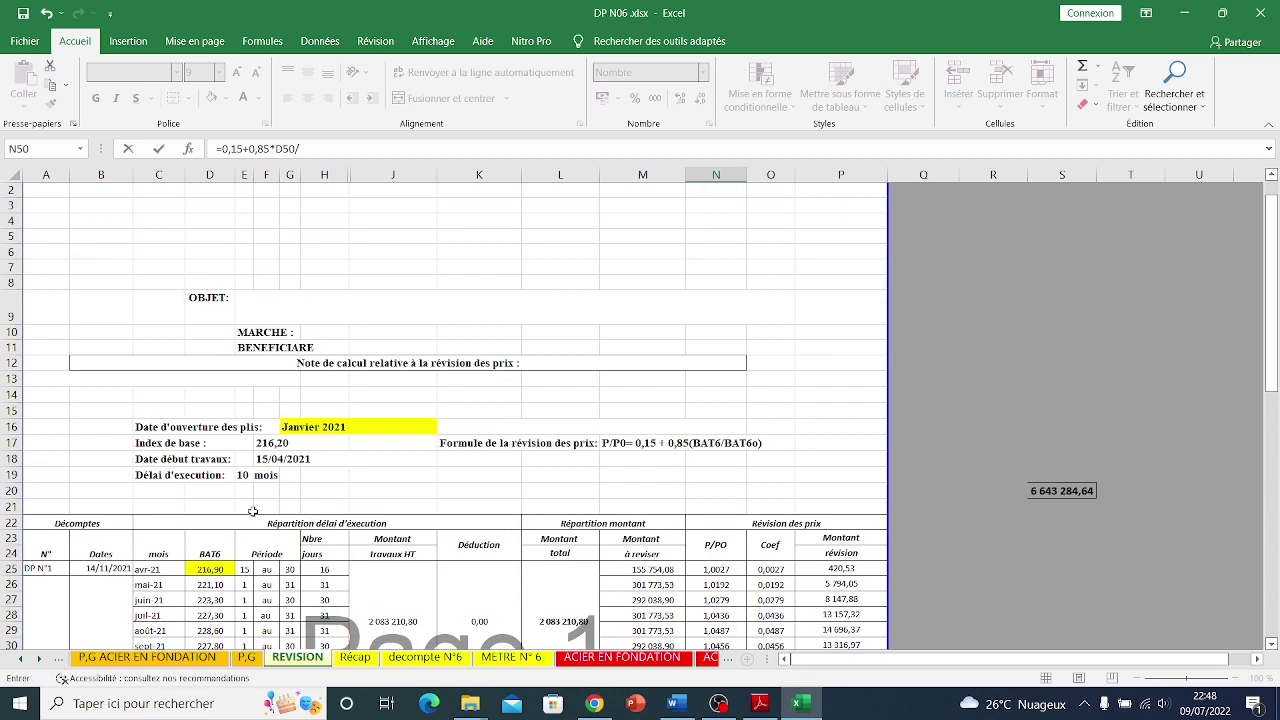
pyautogui.click(273, 443)
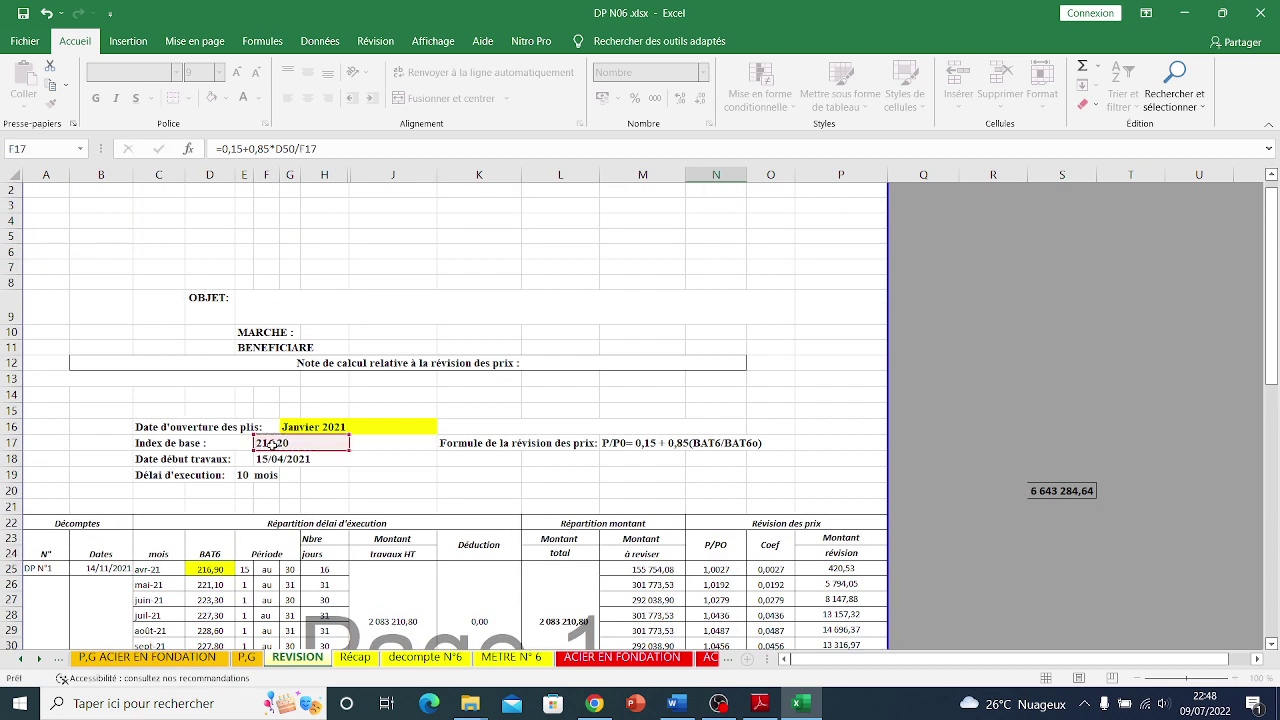
pyautogui.press('Return')
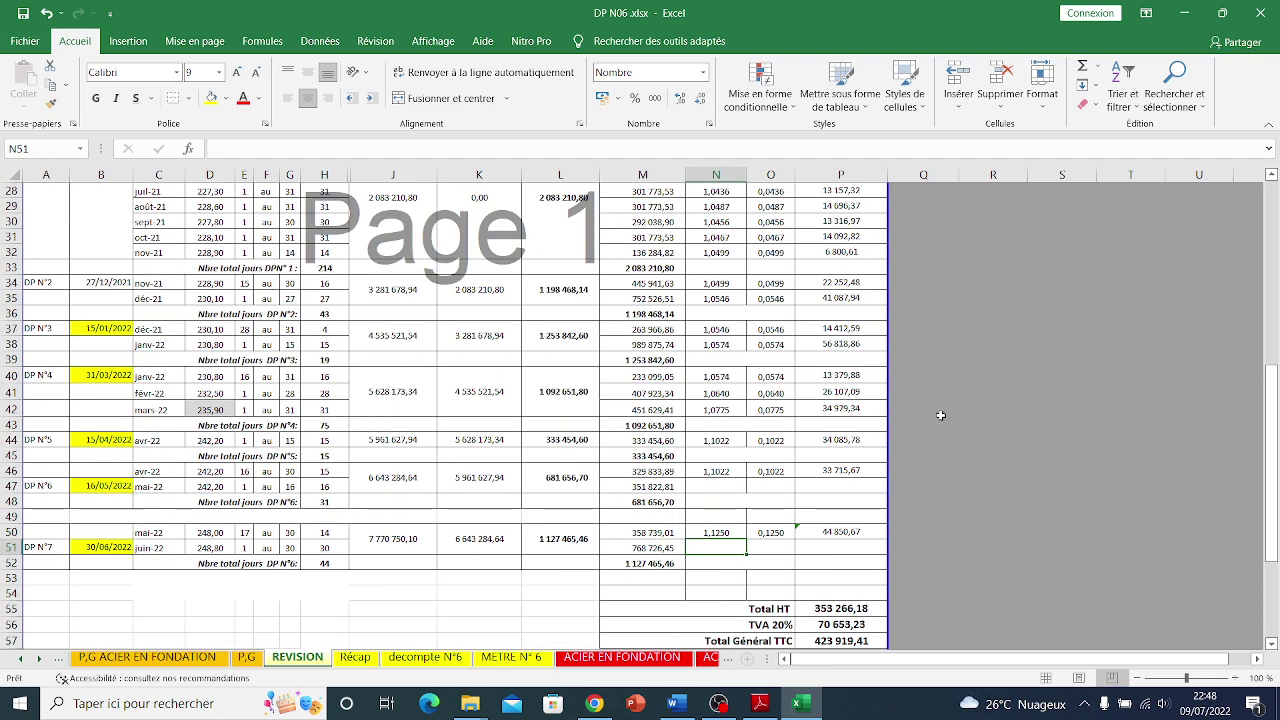
# - Check the mai-22 formulas for P/P0 in N50, coefficient in O50 and revision amount in P50
pyautogui.doubleClick(727, 535)
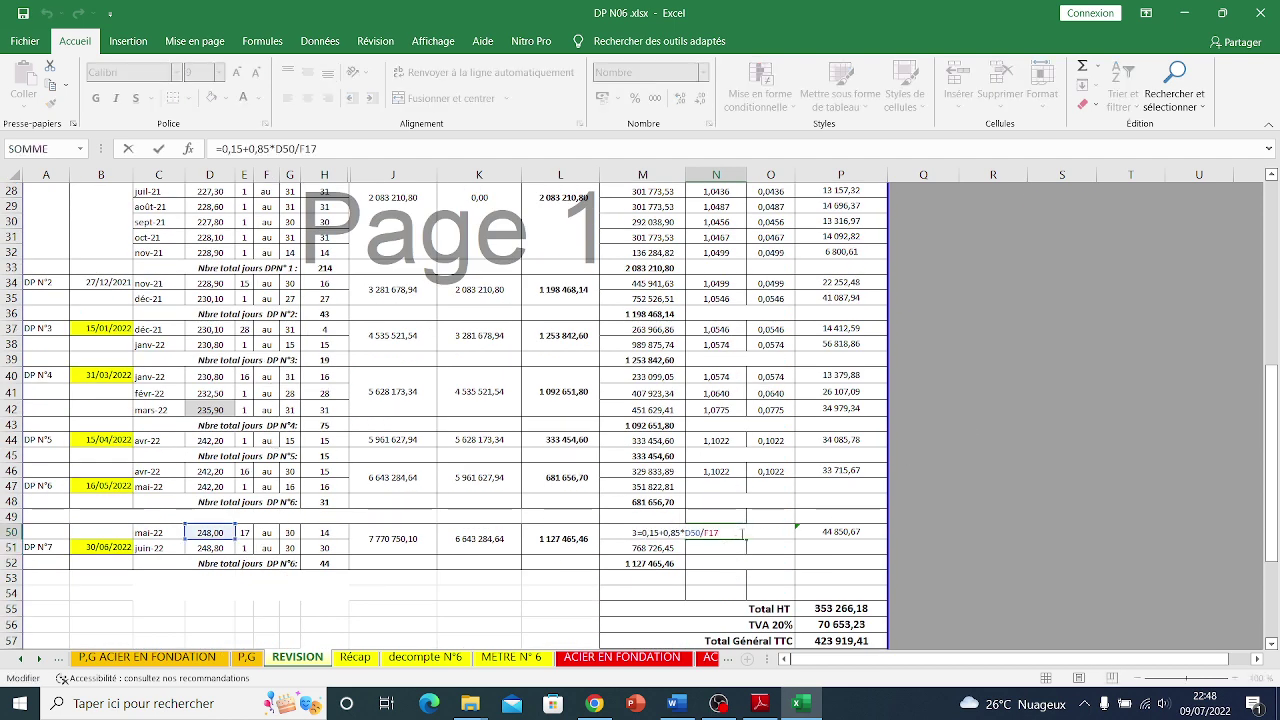
pyautogui.press('Escape')
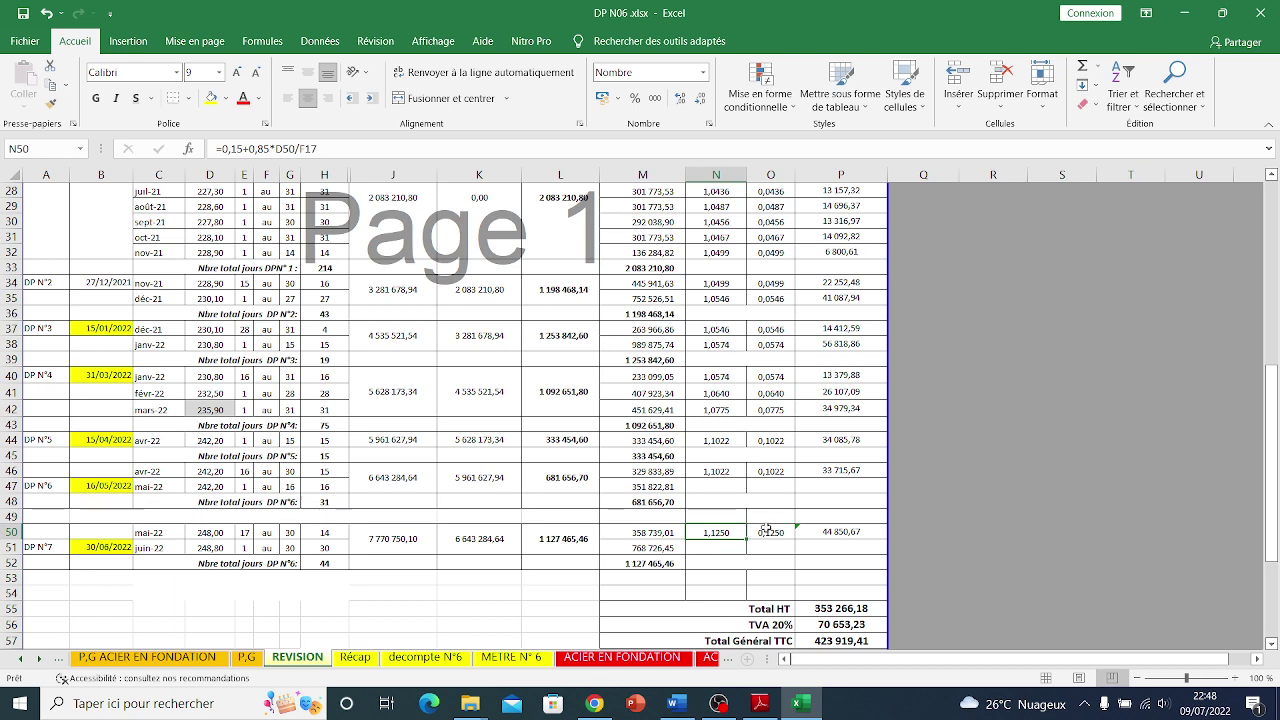
pyautogui.doubleClick(776, 533)
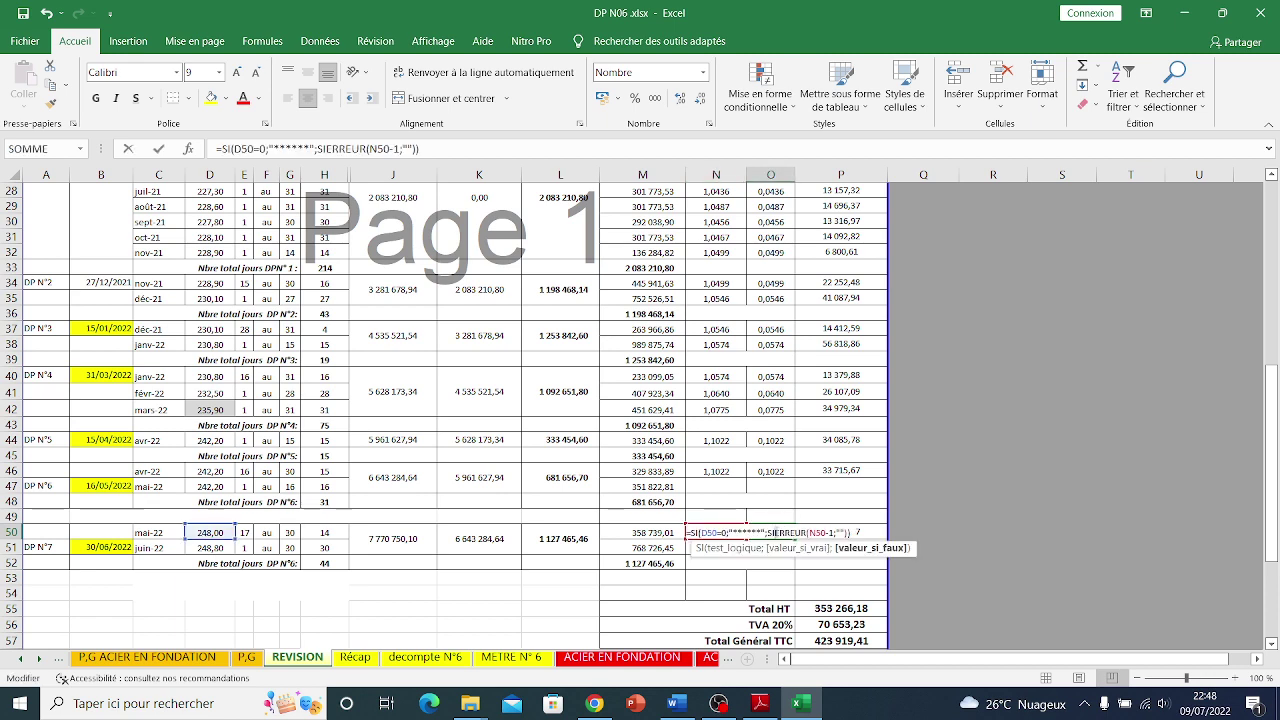
pyautogui.press('Escape')
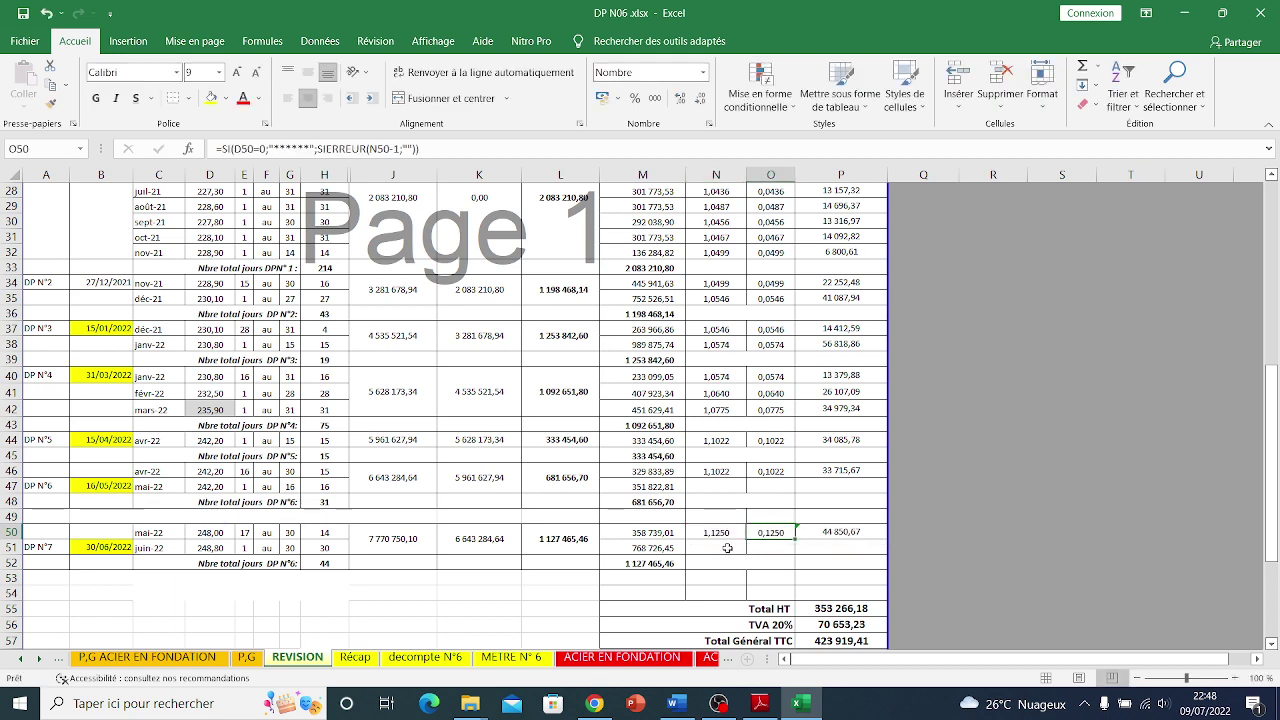
pyautogui.click(832, 531)
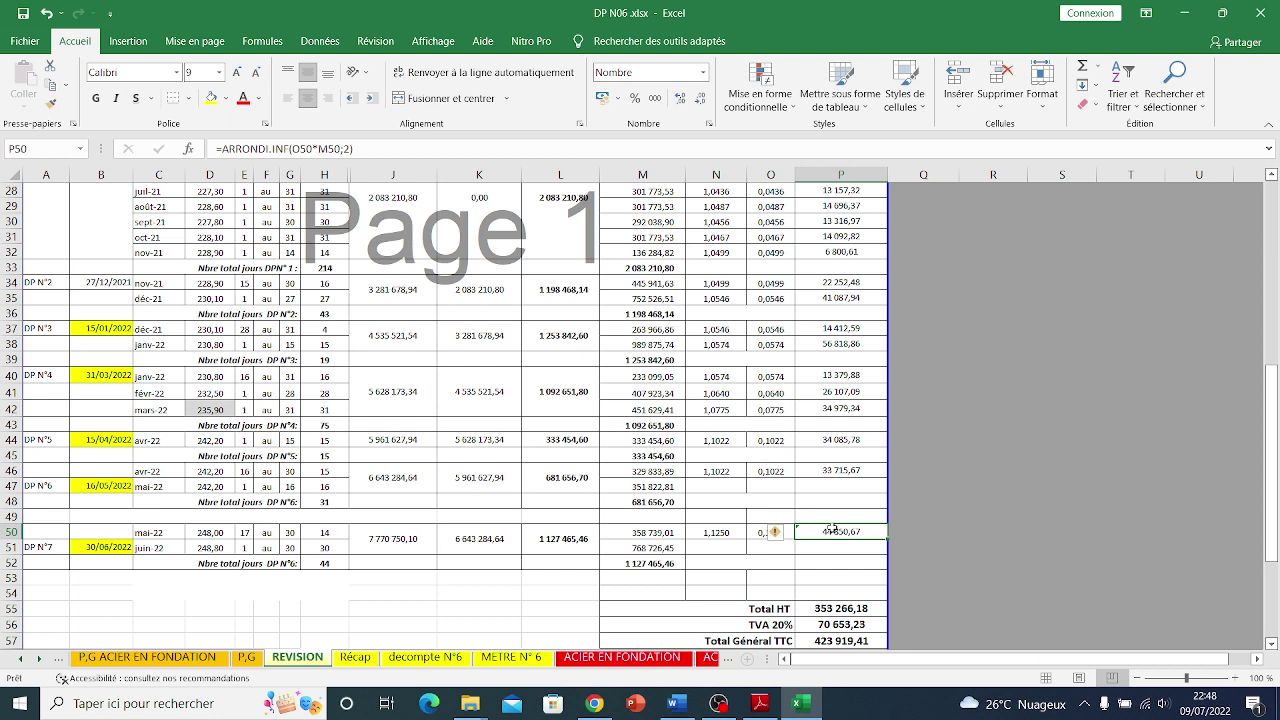
pyautogui.click(731, 531)
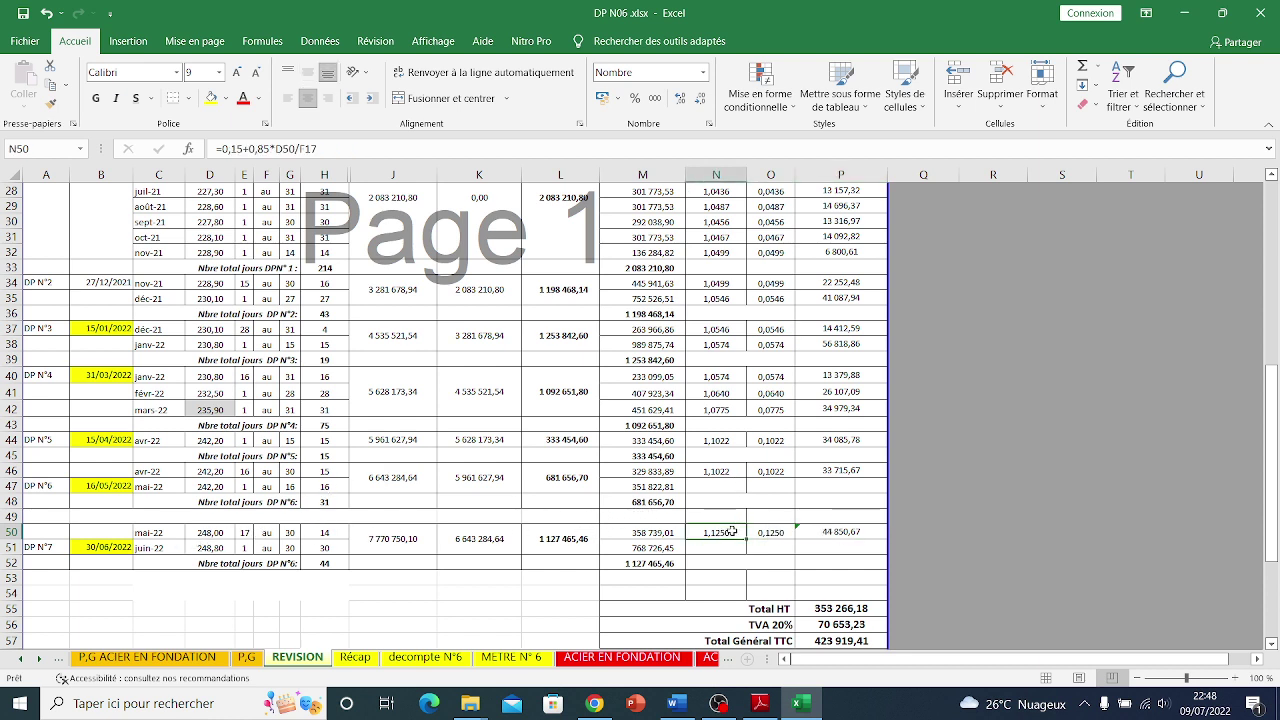
# - Copy the P/P0 formula from N50 into N51 and check which cells it references
pyautogui.hotkey('ctrl', 'c')
pyautogui.click(724, 549)
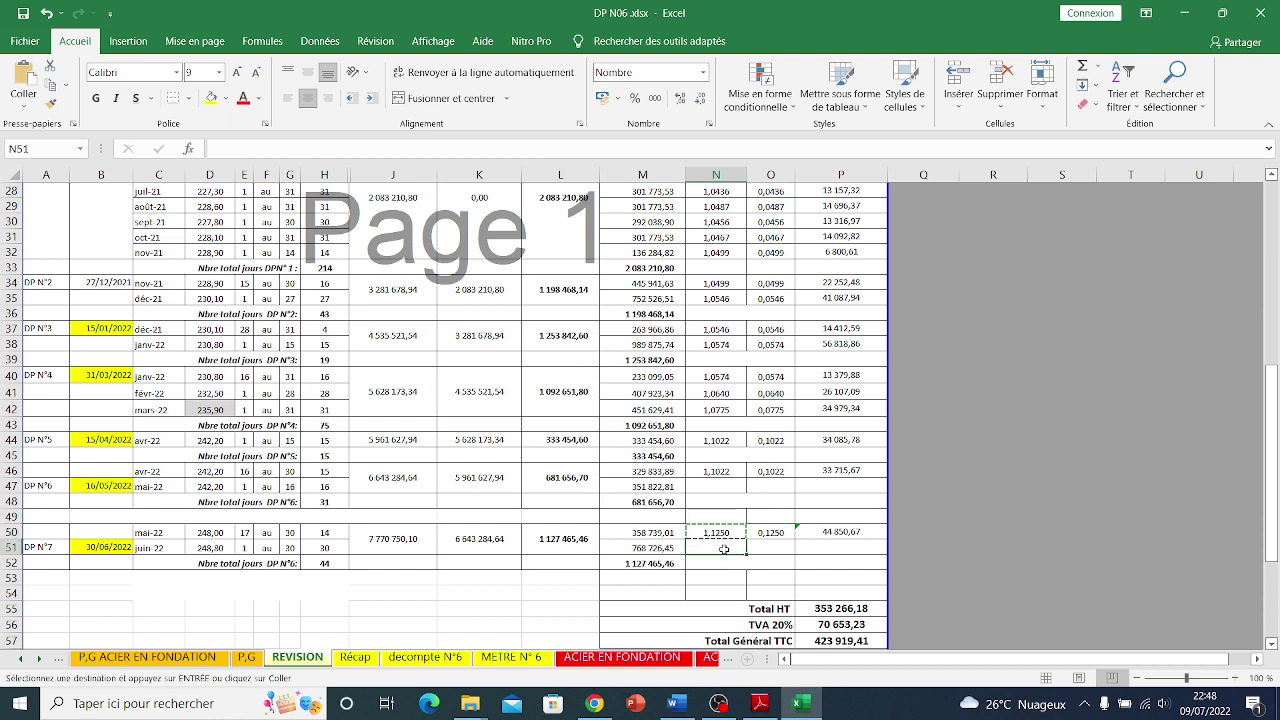
pyautogui.hotkey('ctrl', 'v')
pyautogui.click(993, 485)
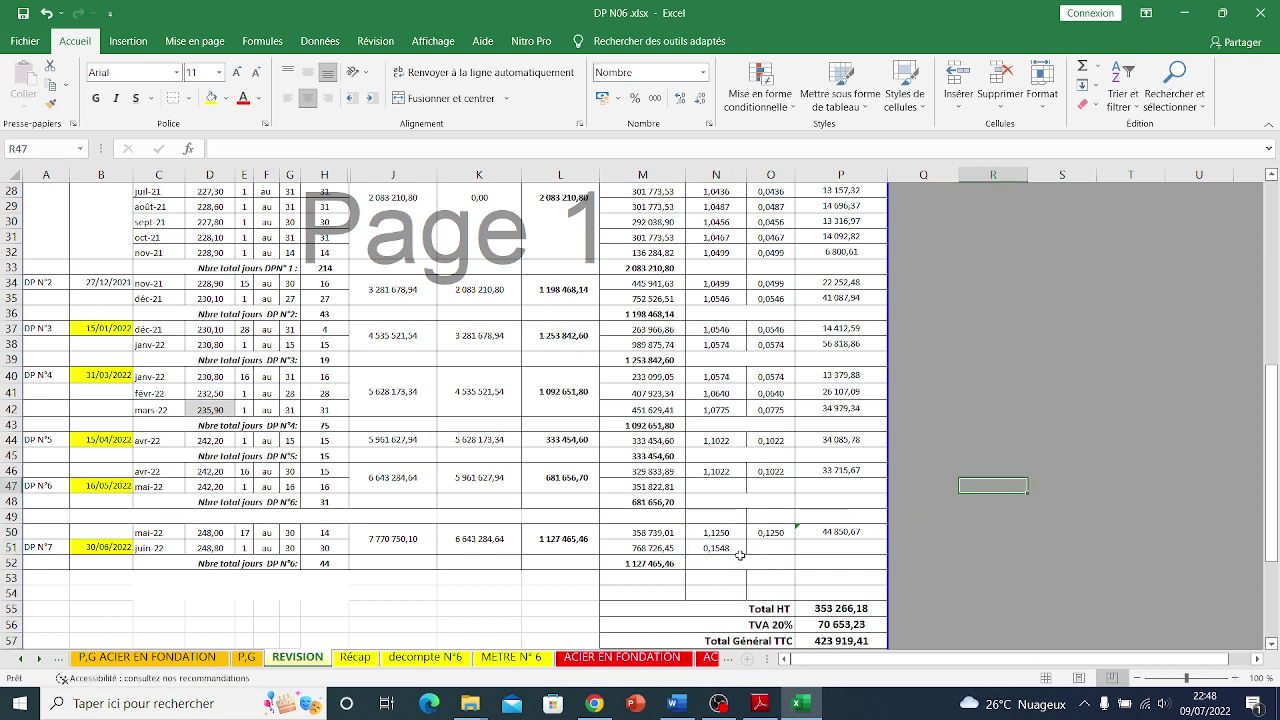
pyautogui.doubleClick(740, 548)
pyautogui.press('Escape')
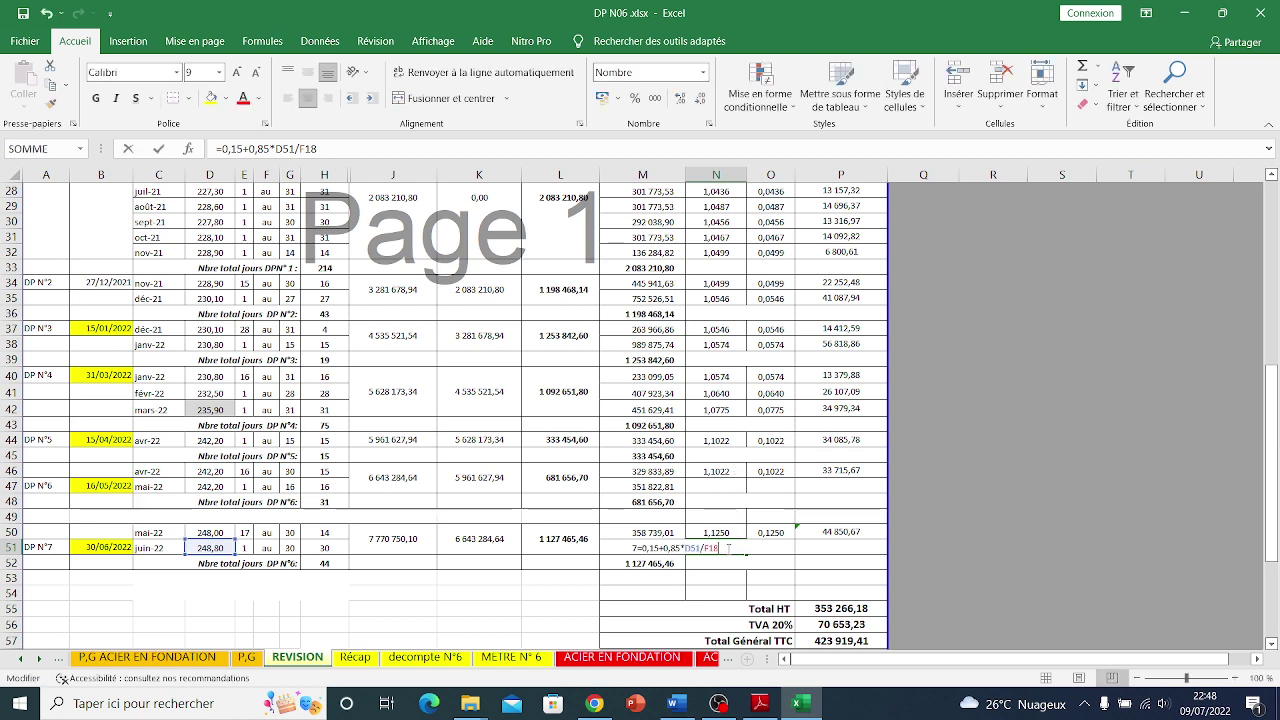
pyautogui.doubleClick(727, 548)
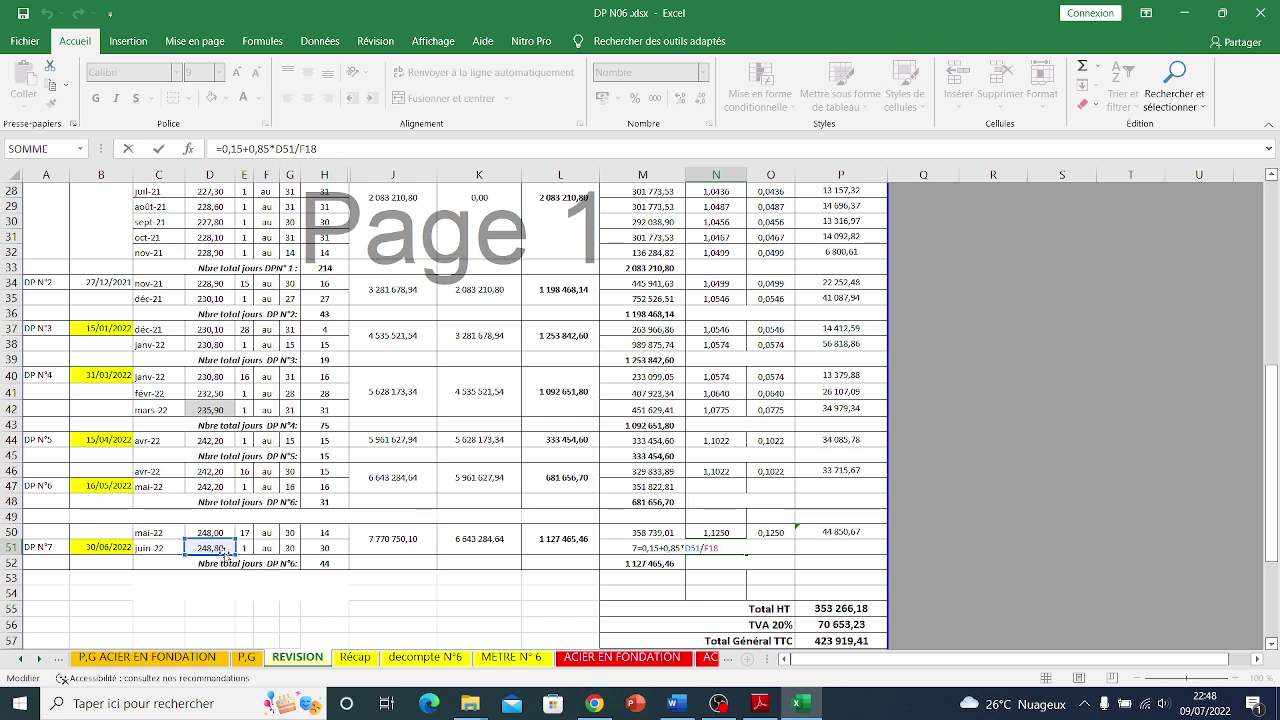
# - Correct the P/P0 formula in N51 to =0,15+0,85*D51/F17 so that it divides by the base index
pyautogui.scroll(8, 745, 556)
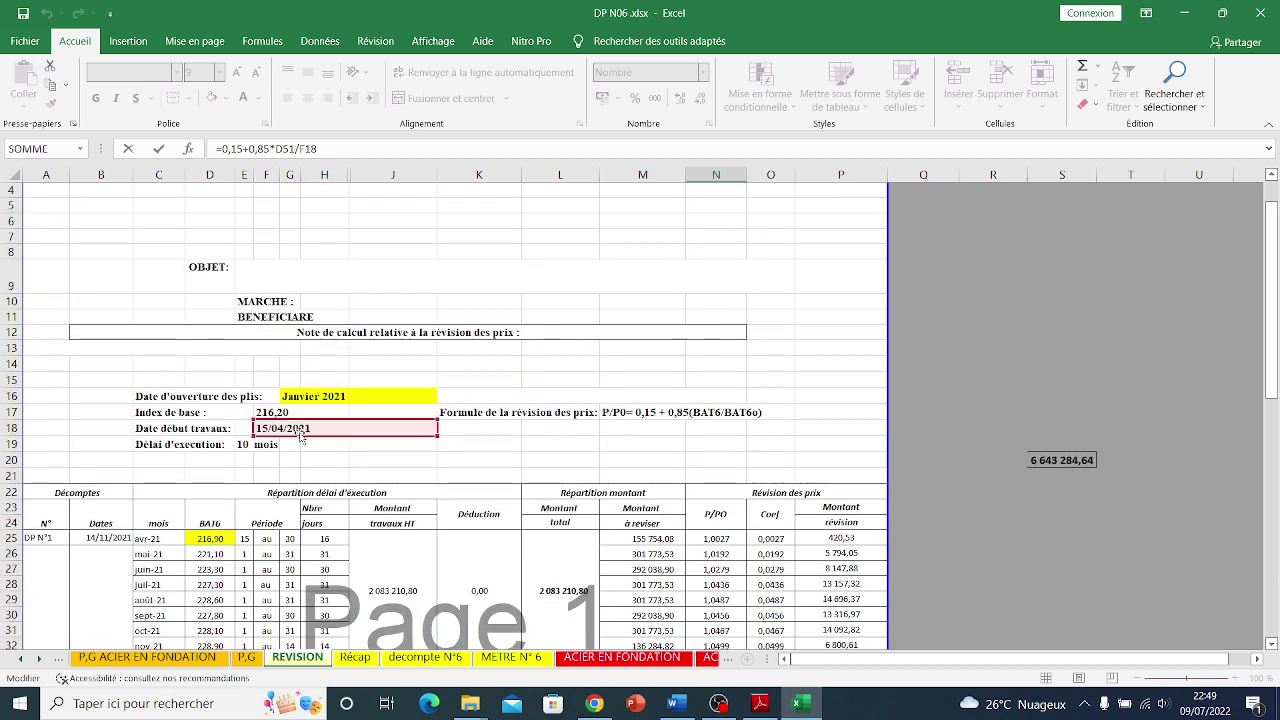
pyautogui.click(273, 408)
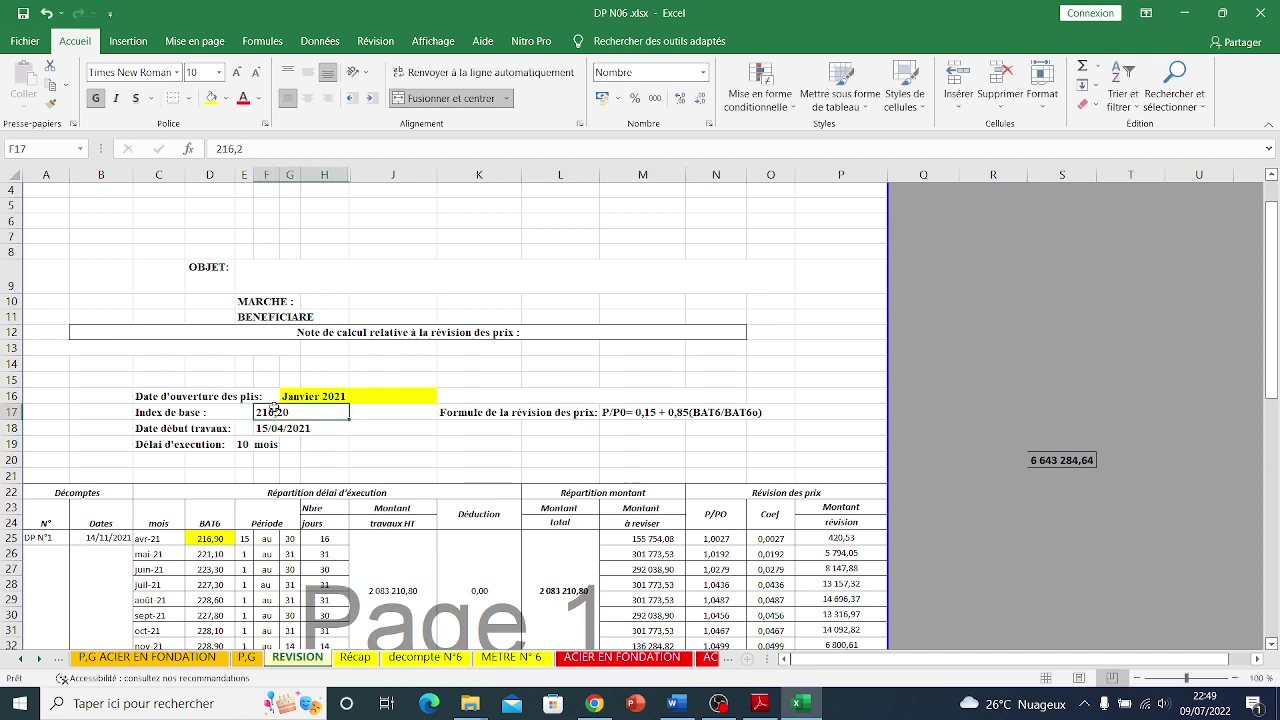
pyautogui.scroll(-11, 707, 494)
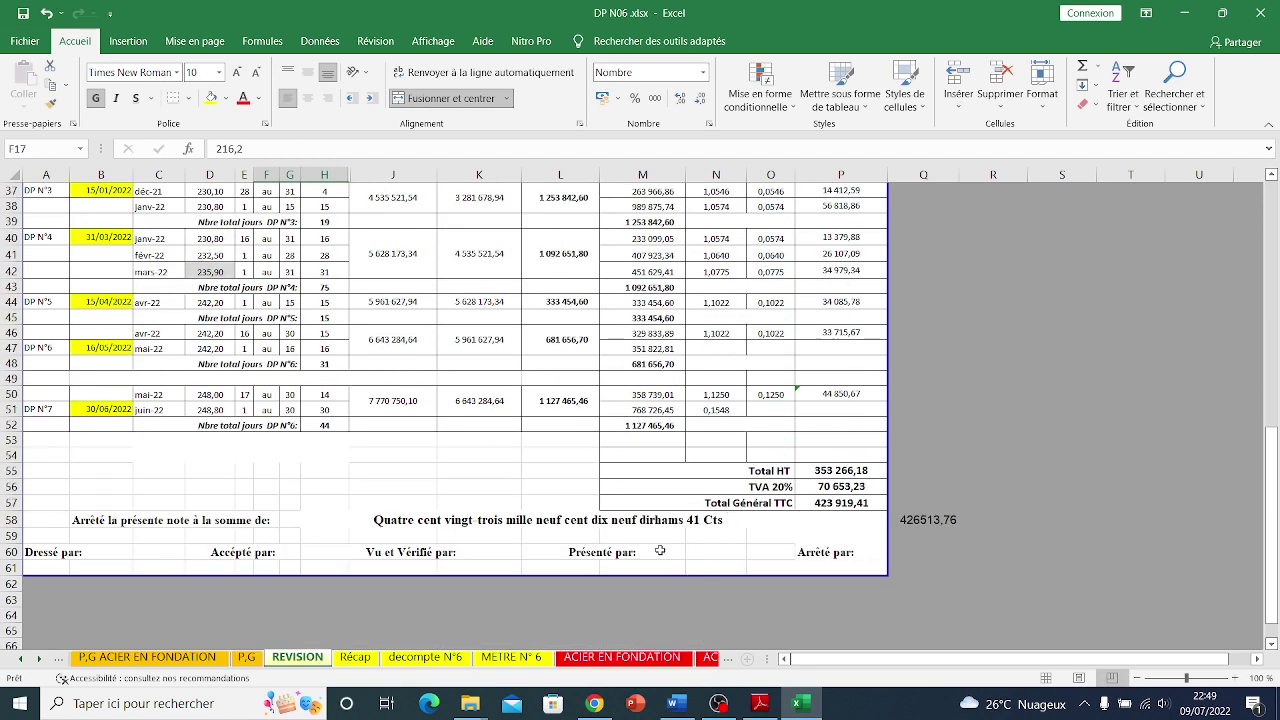
pyautogui.doubleClick(720, 410)
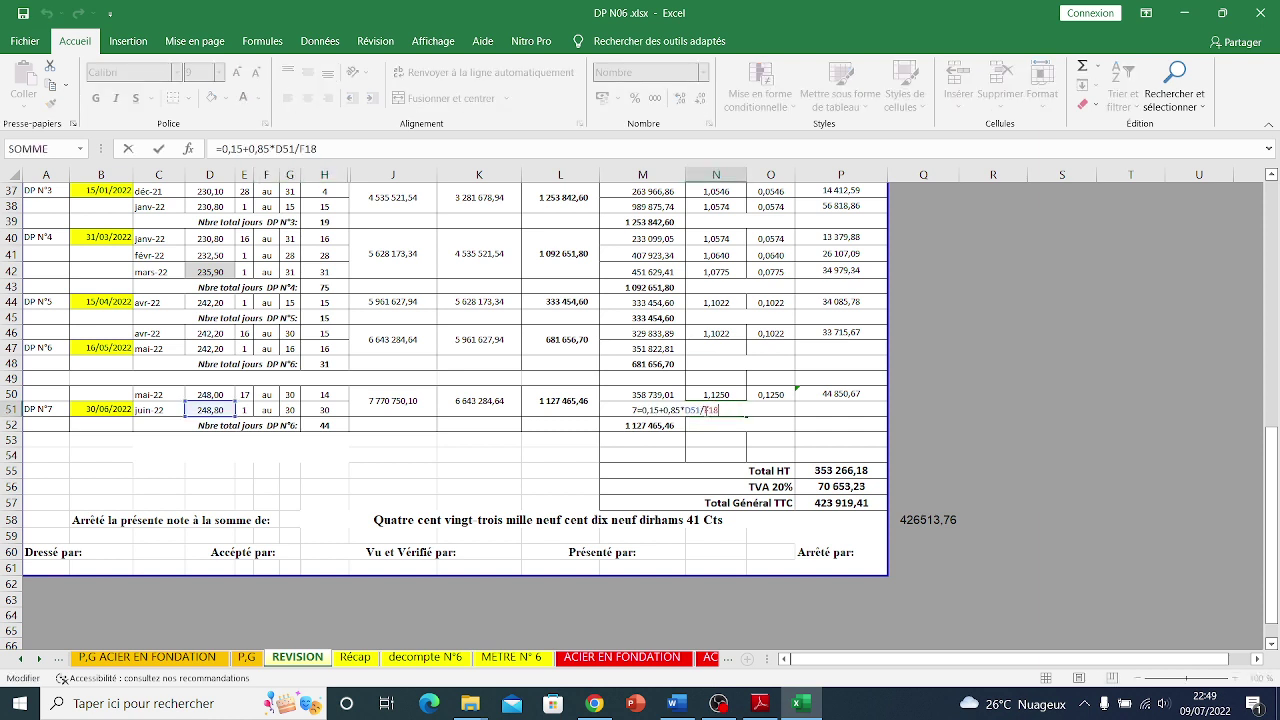
pyautogui.press('BackSpace')
pyautogui.press('Return')
# - Fill the coefficient formula from O50 down to O51 for juin-22 and check its references
pyautogui.click(749, 397)
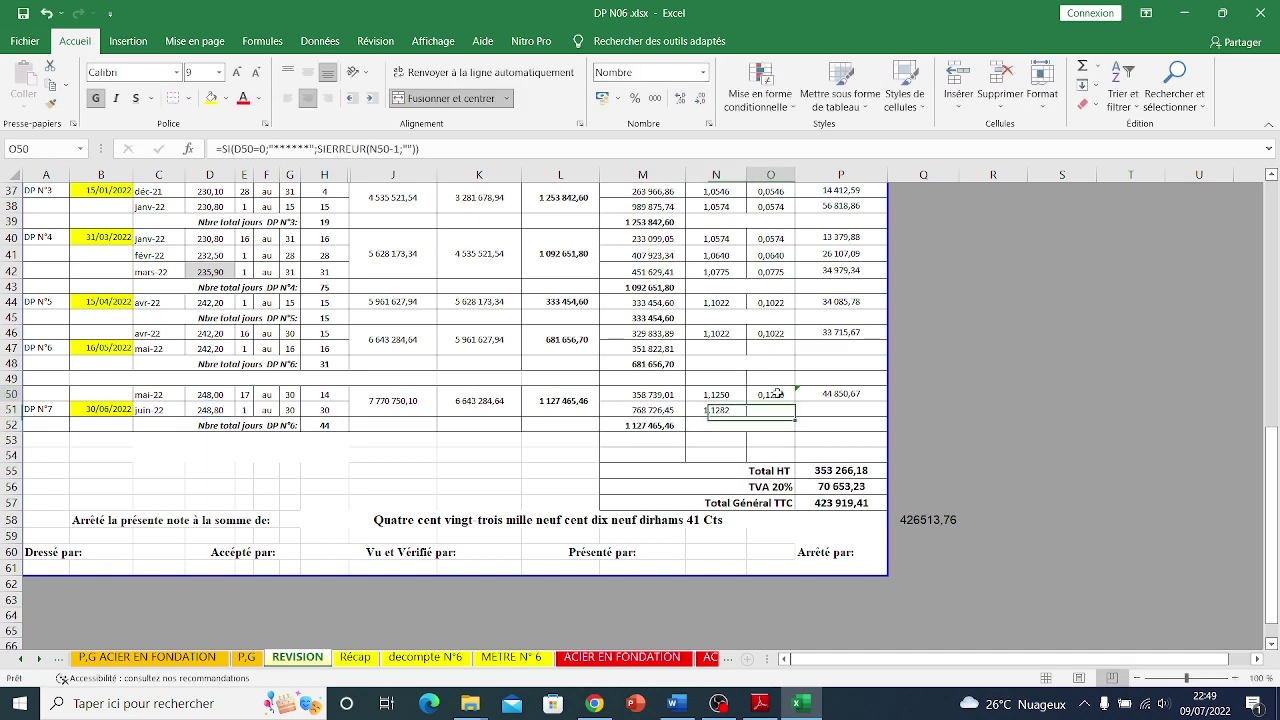
pyautogui.doubleClick(749, 397)
pyautogui.press('Escape')
pyautogui.moveTo(797, 400); pyautogui.dragTo(797, 412)
pyautogui.click(931, 407)
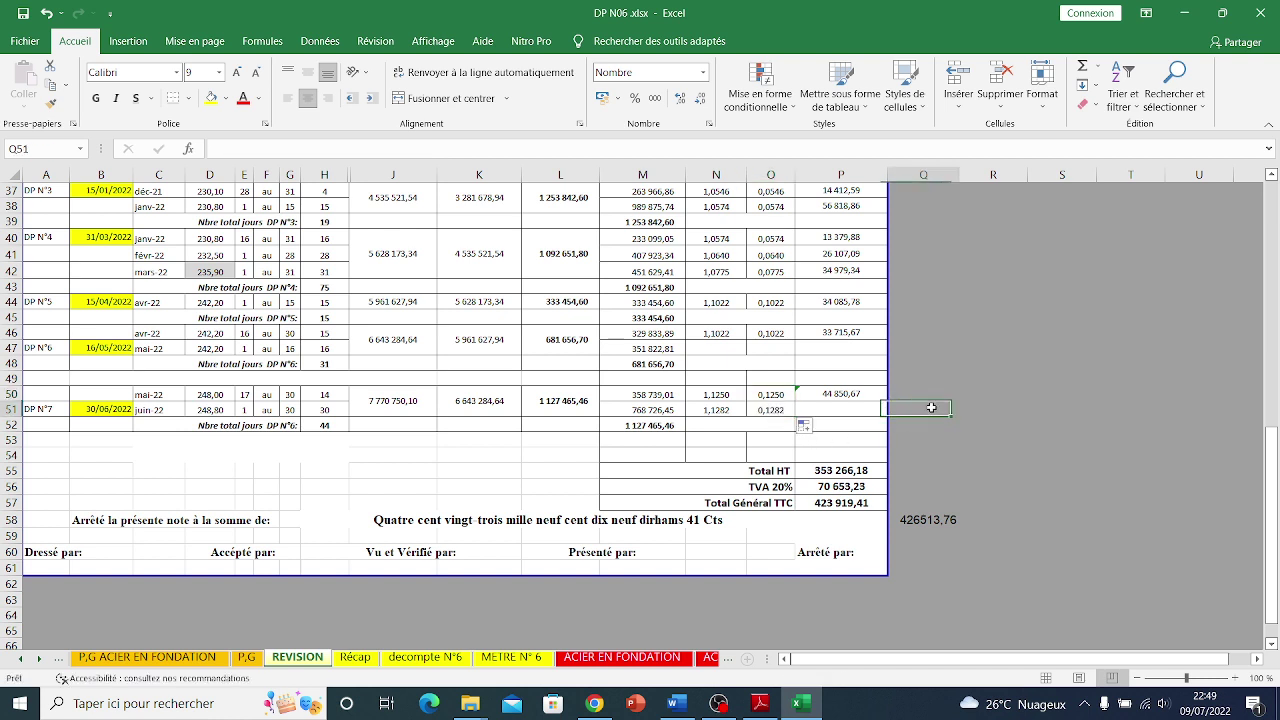
pyautogui.click(781, 409)
pyautogui.doubleClick(782, 409)
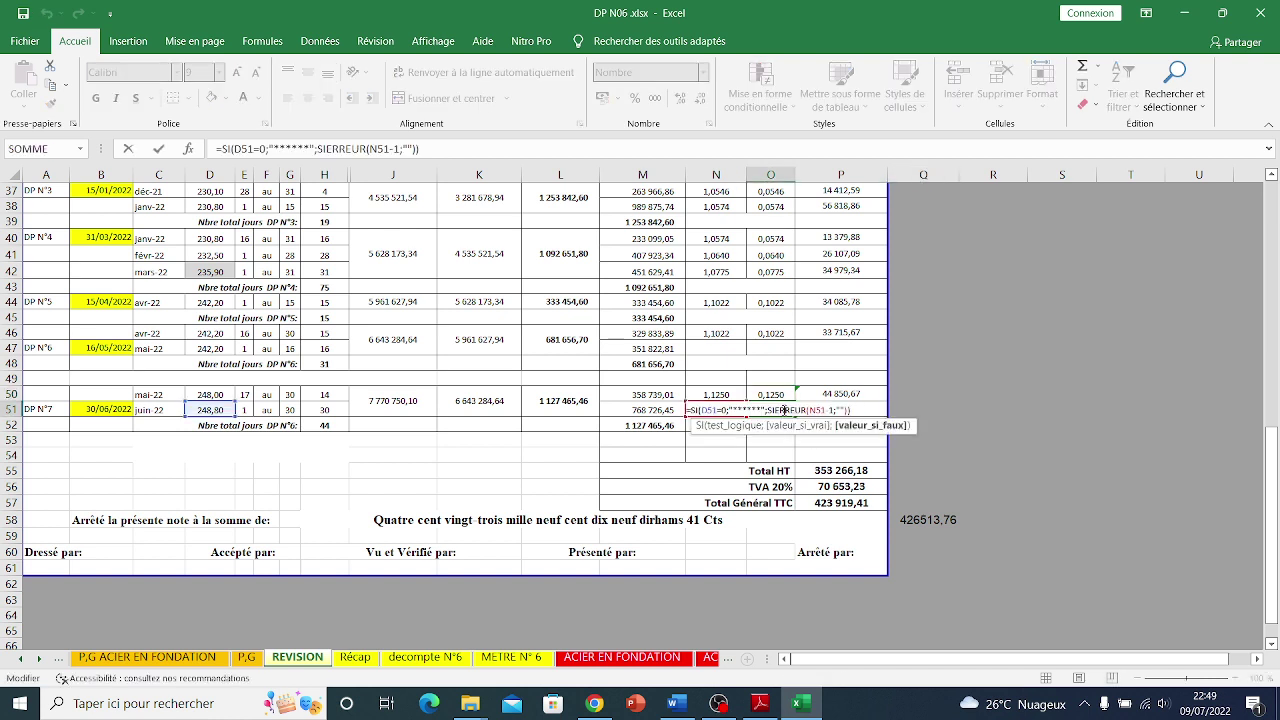
pyautogui.press('Escape')
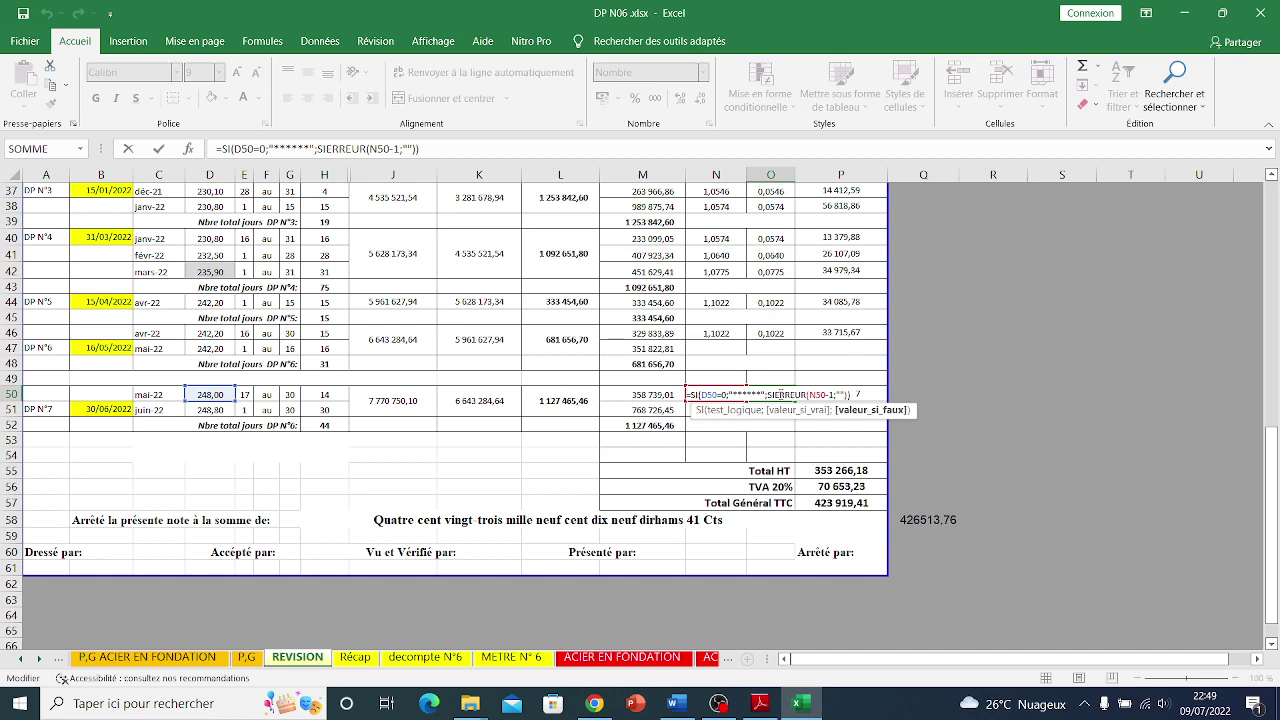
pyautogui.press('Return')
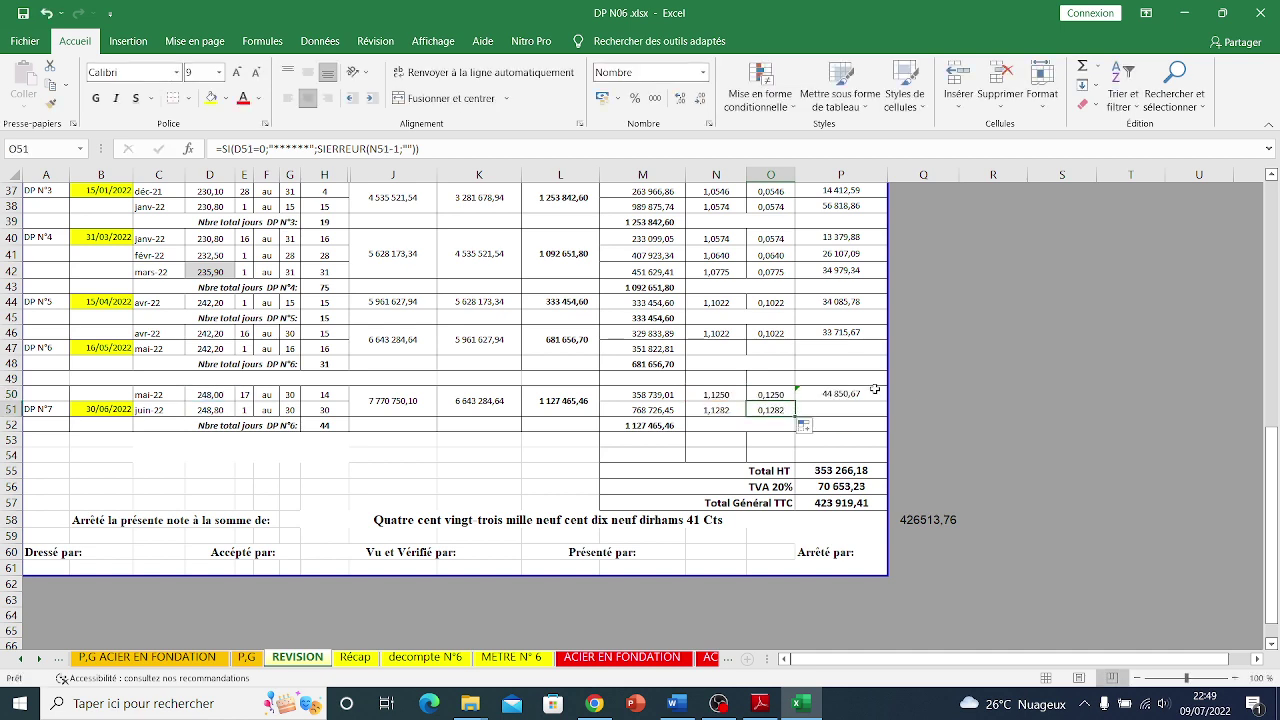
# - Fill the revision amount formula from P50 down to P51 for juin-22
pyautogui.click(875, 392)
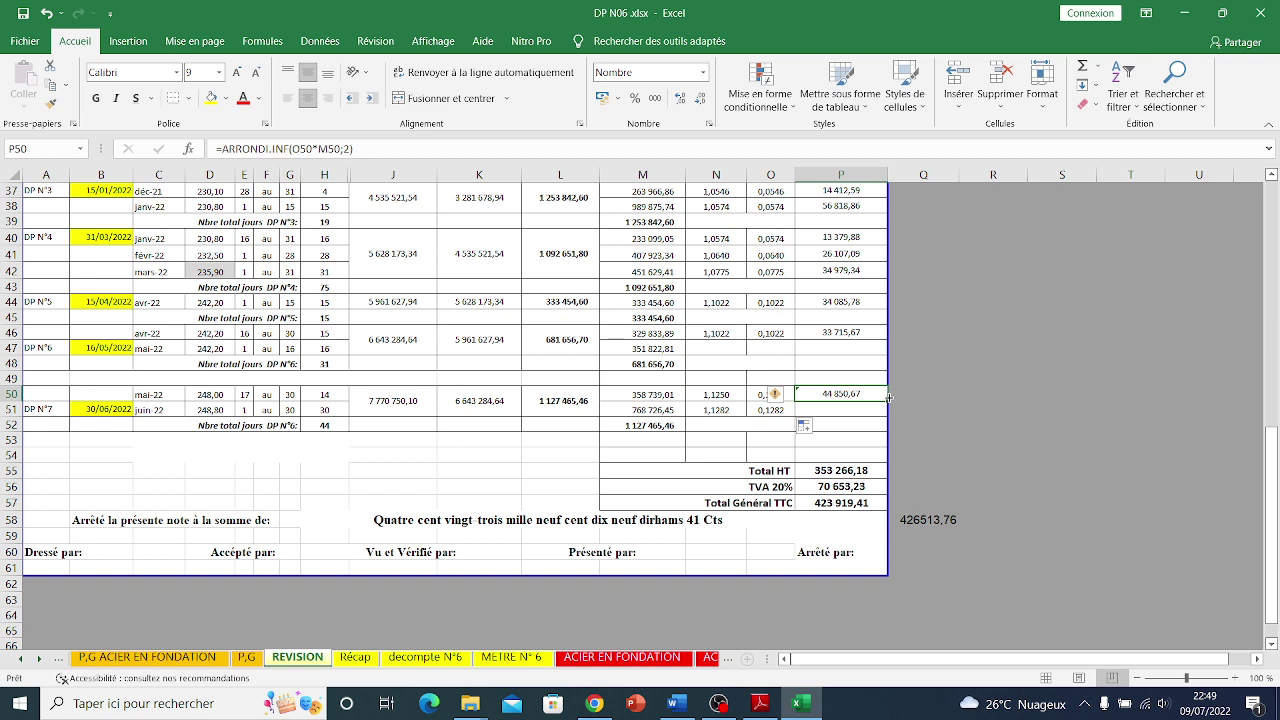
pyautogui.click(788, 301)
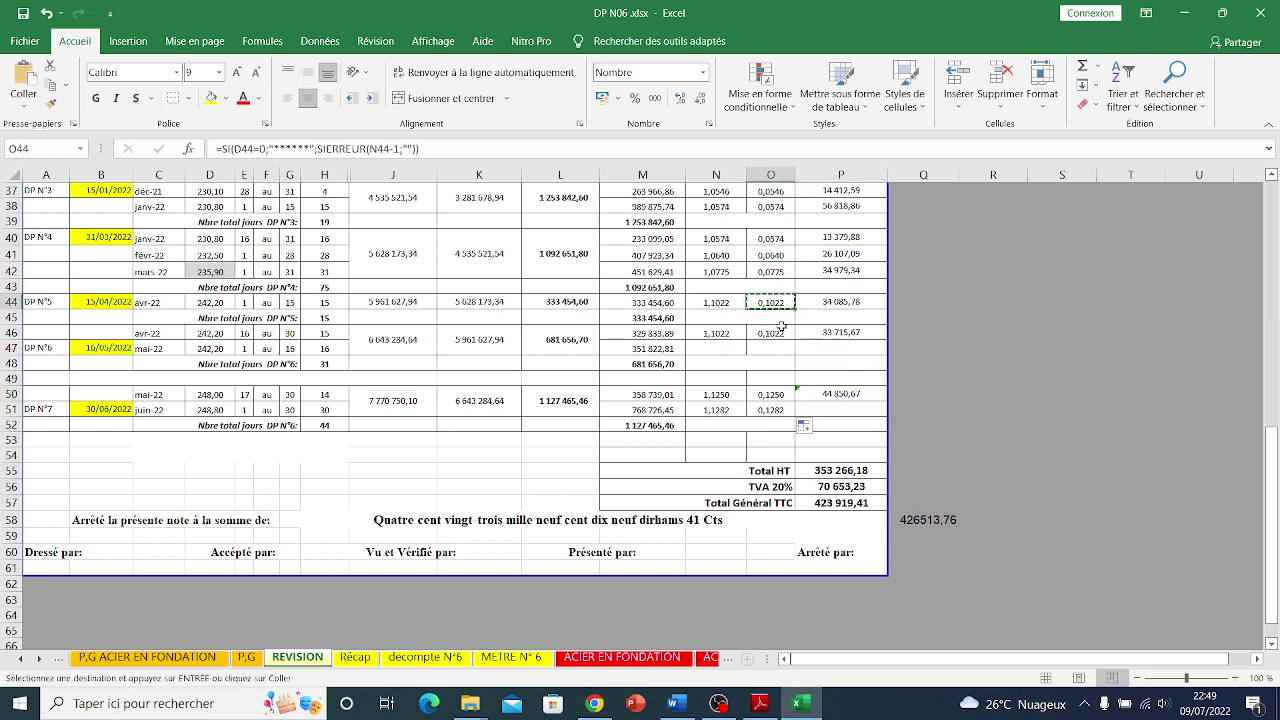
pyautogui.click(775, 333)
pyautogui.click(833, 396)
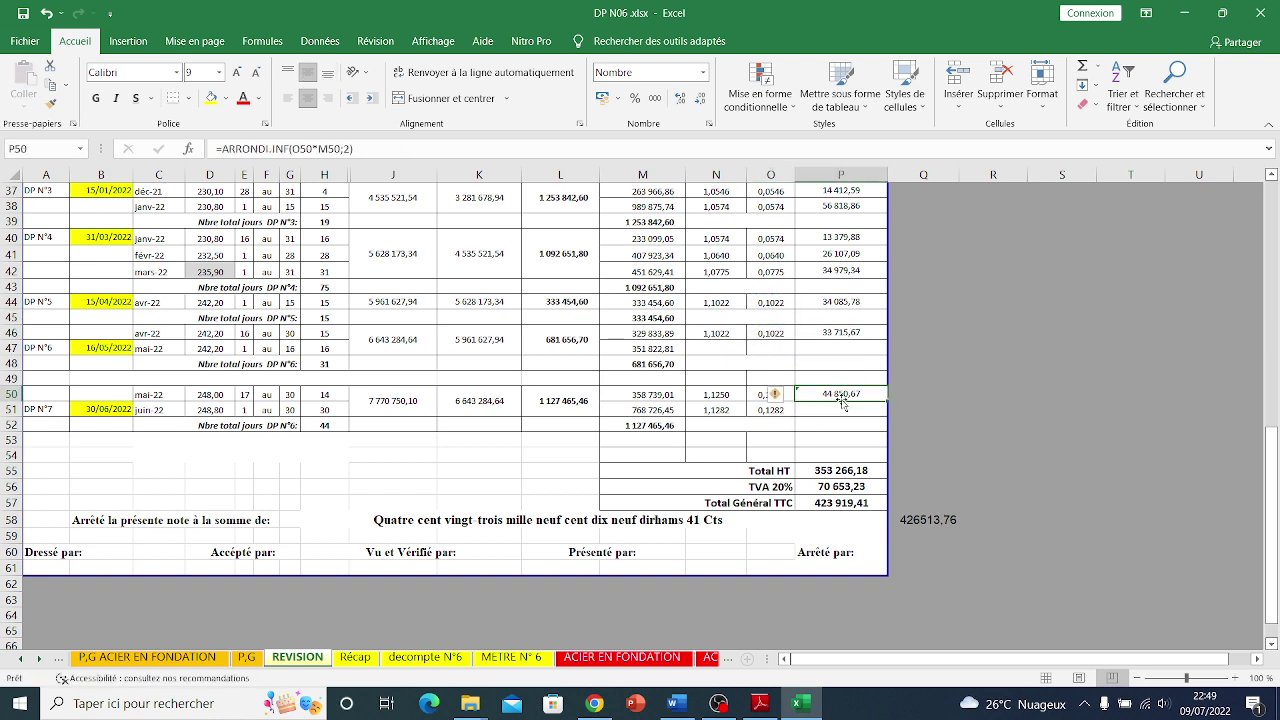
pyautogui.moveTo(880, 401); pyautogui.dragTo(880, 416)
pyautogui.click(947, 409)
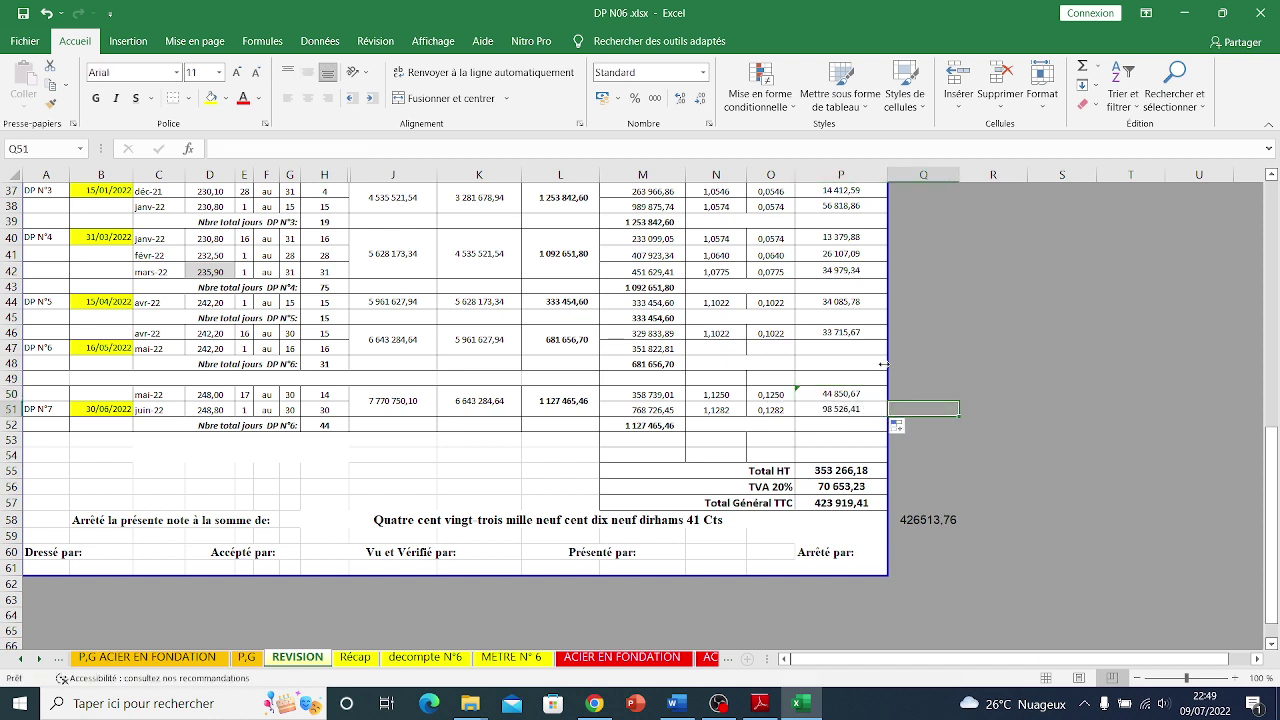
pyautogui.click(718, 703)
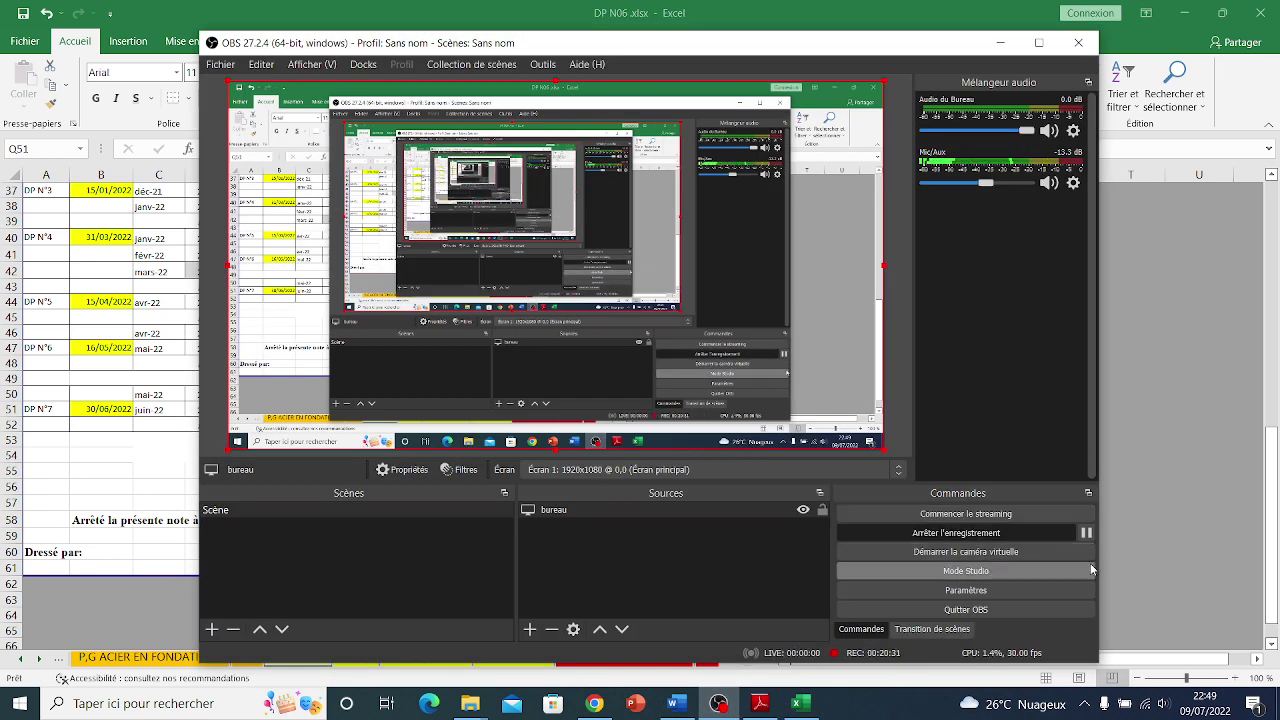
pyautogui.click(1087, 533)
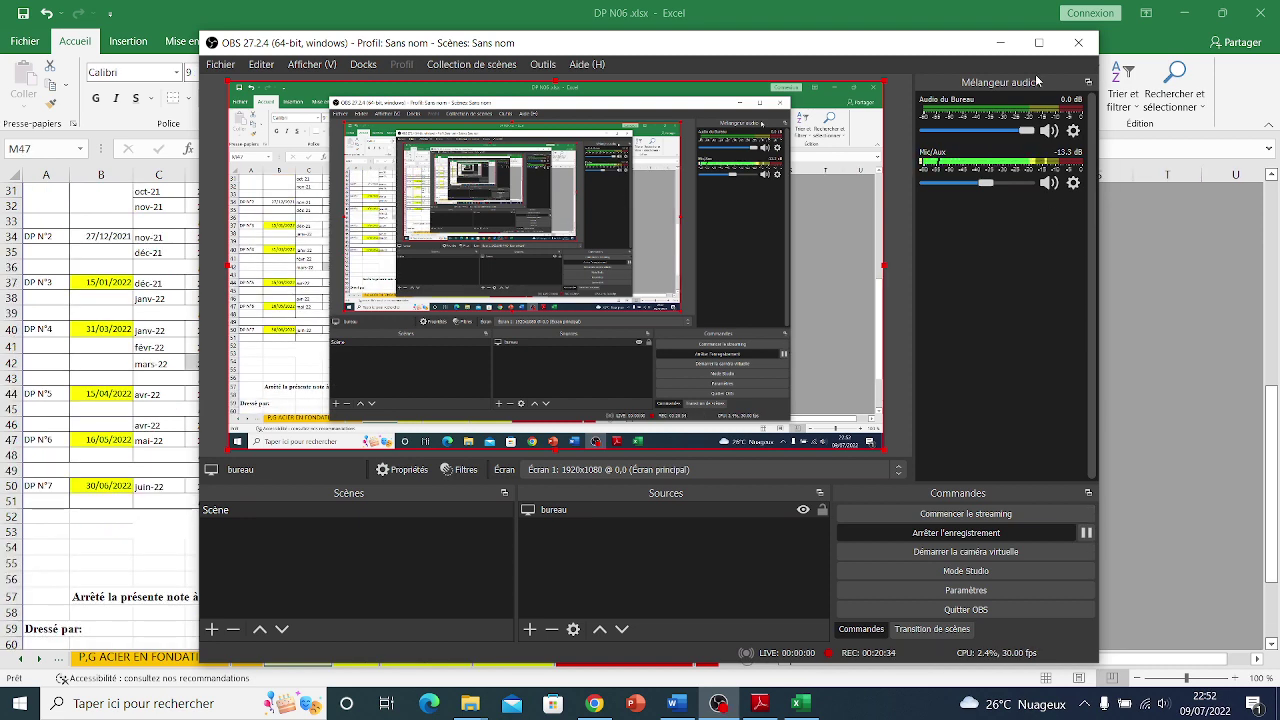
pyautogui.click(1000, 43)
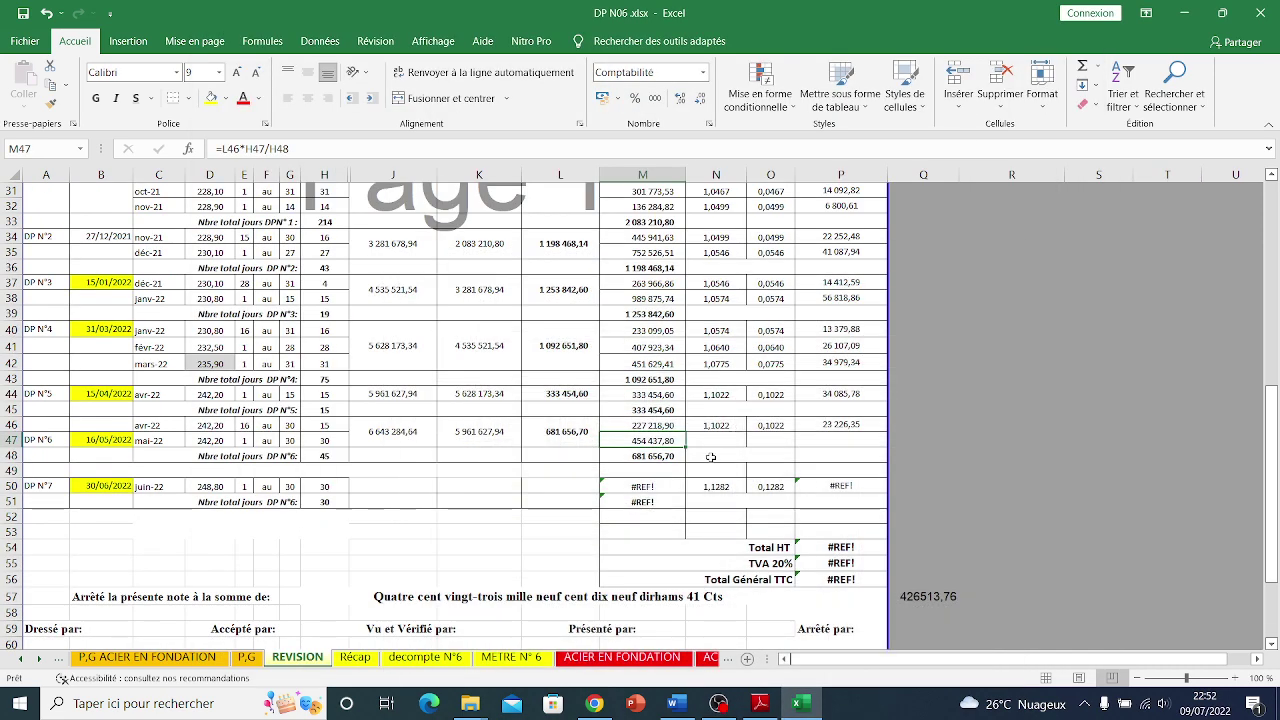
# - Change the DP N°6 date in B47 to 30/05/2022
pyautogui.click(312, 438)
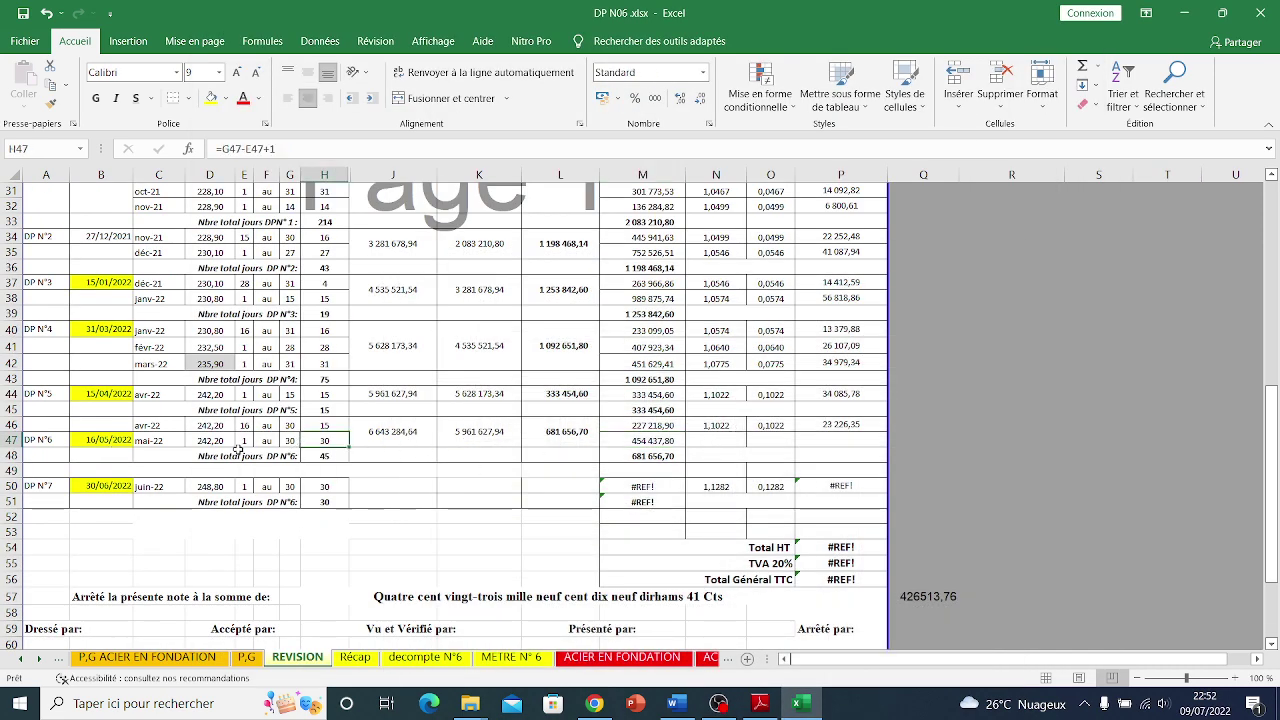
pyautogui.click(154, 441)
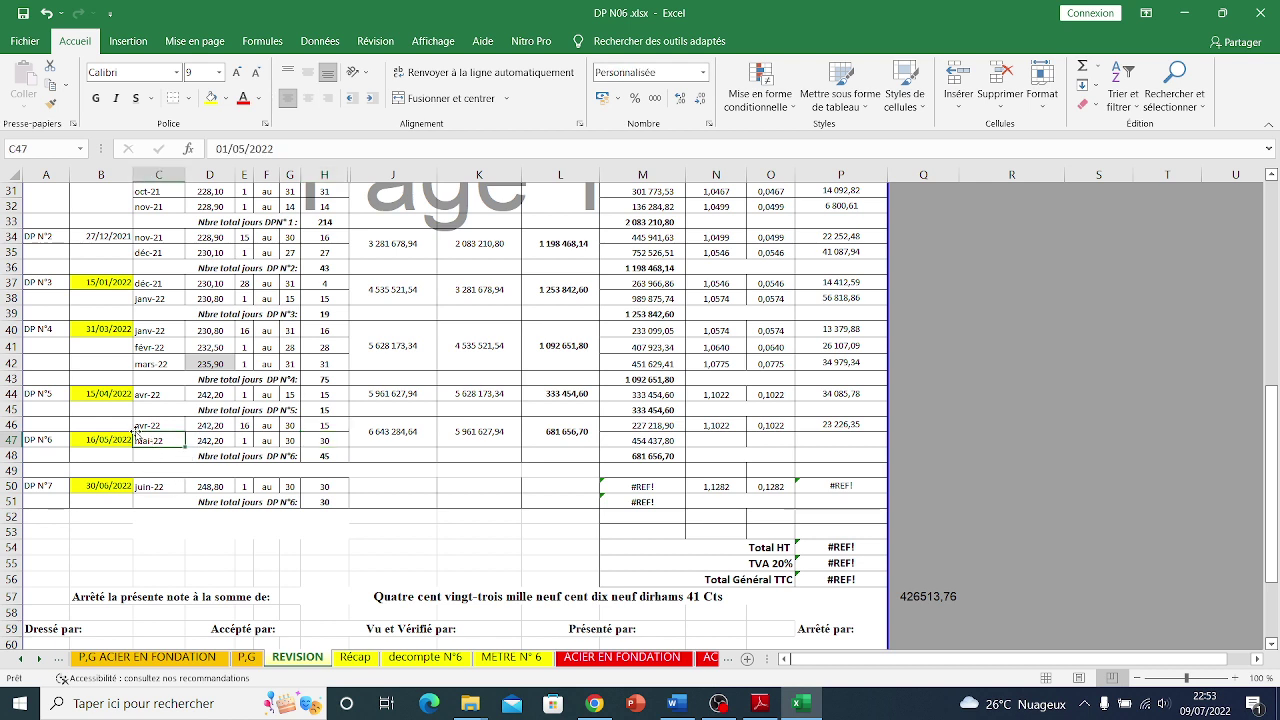
pyautogui.doubleClick(95, 437)
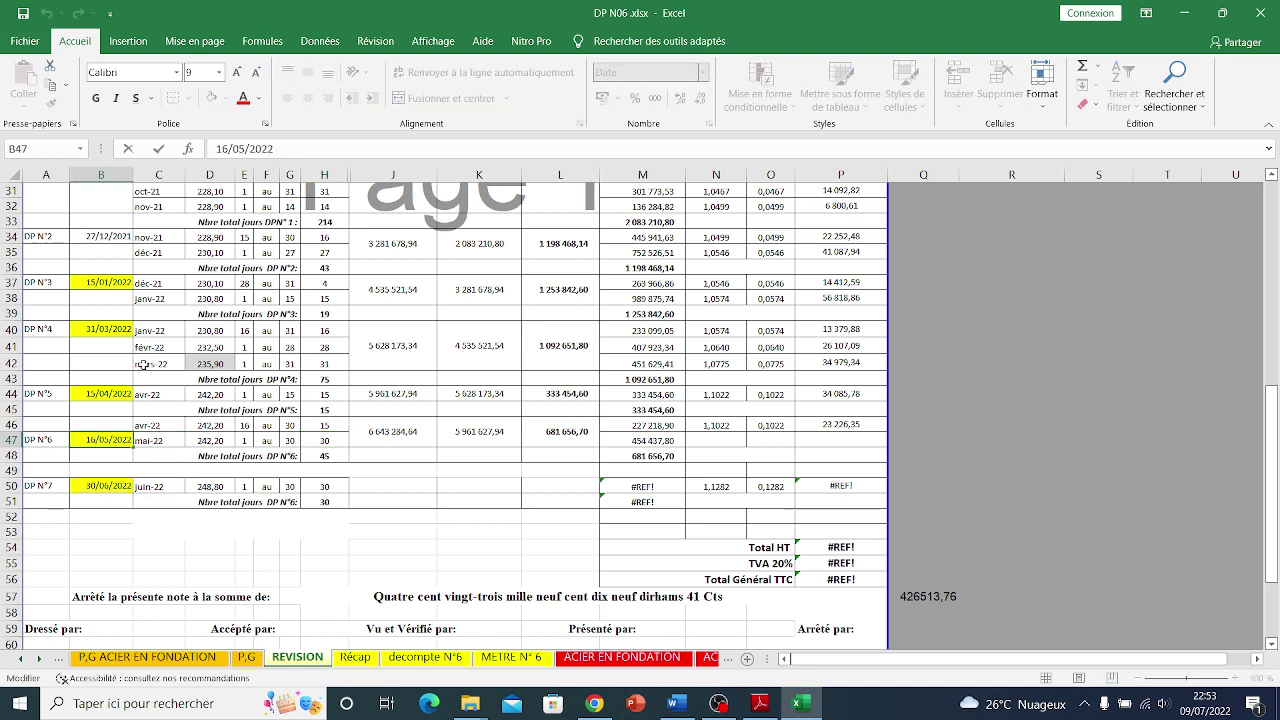
pyautogui.press('BackSpace')
pyautogui.press('BackSpace')
pyautogui.write('30')
pyautogui.click(158, 442)
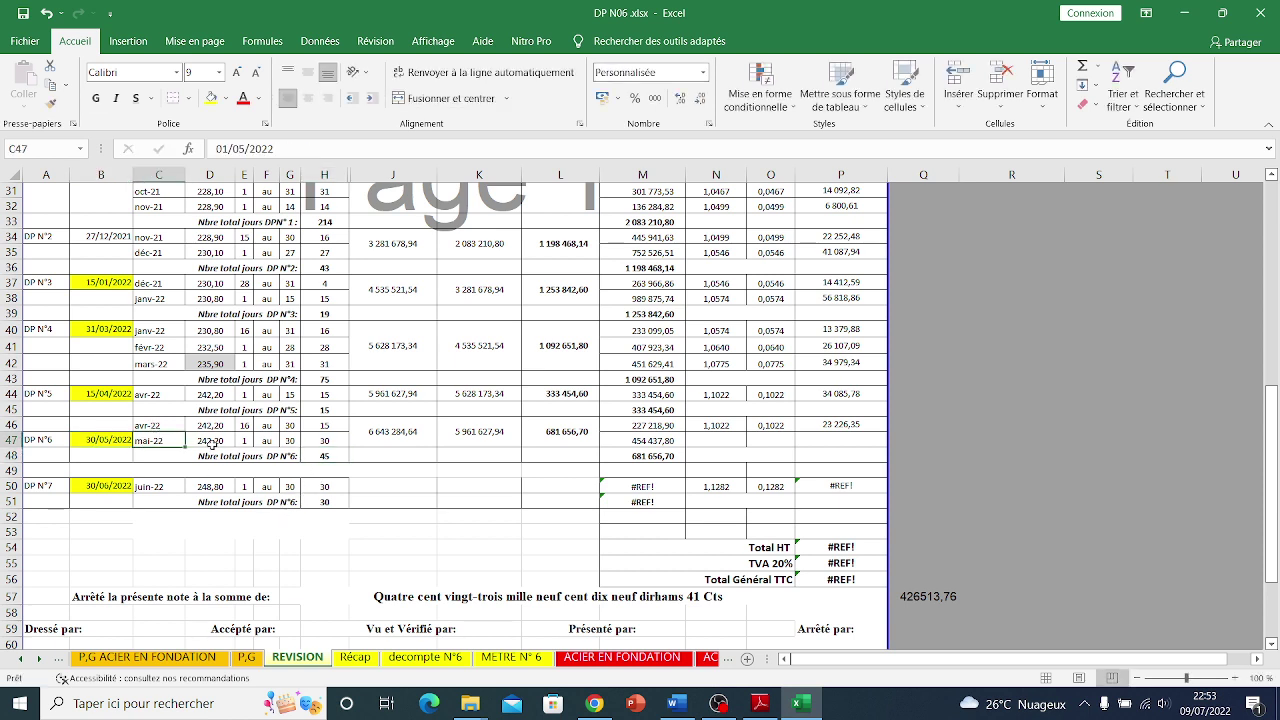
# - Set the mai-22 BAT6 index of DP N°6 in D47 to 248
pyautogui.click(242, 443)
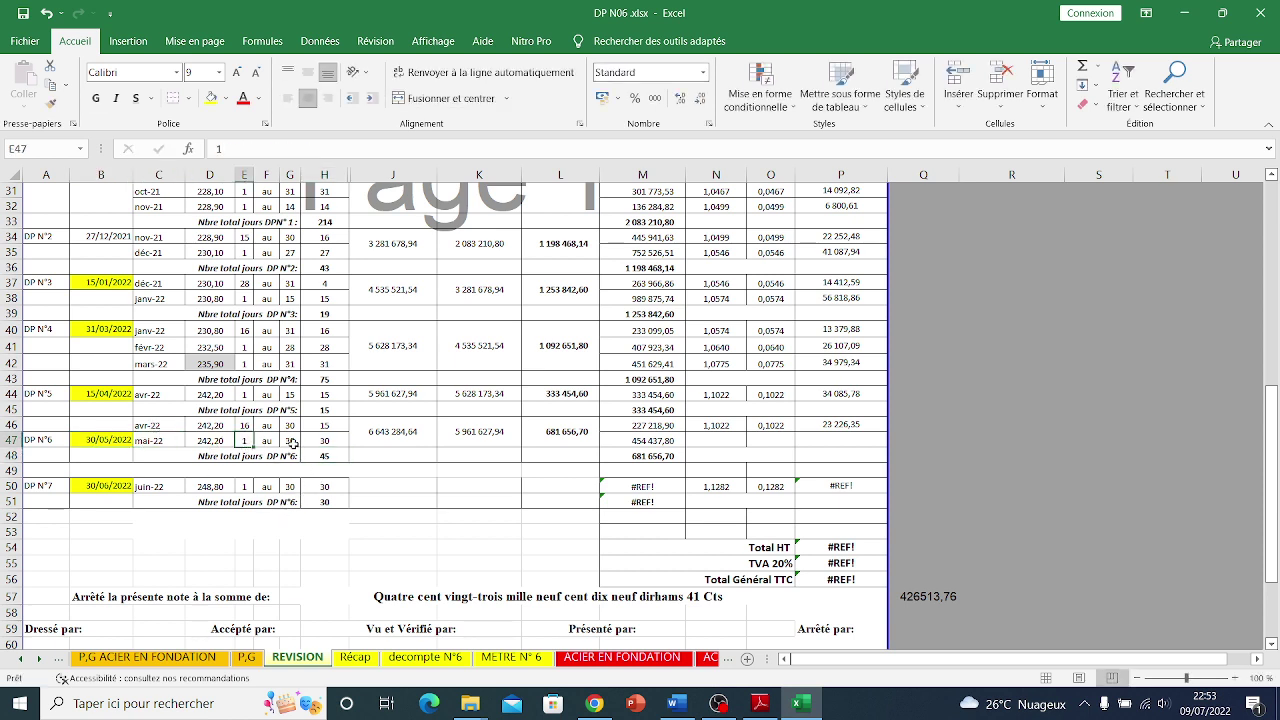
pyautogui.click(217, 443)
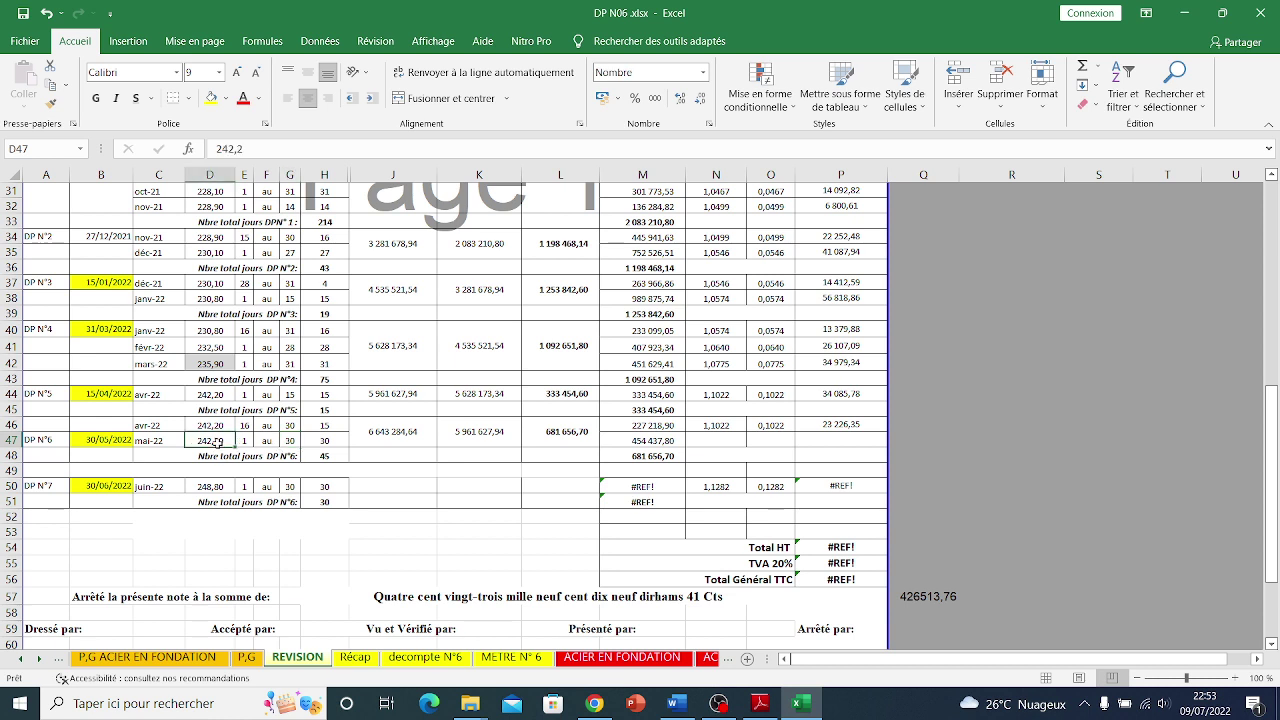
pyautogui.write('24')
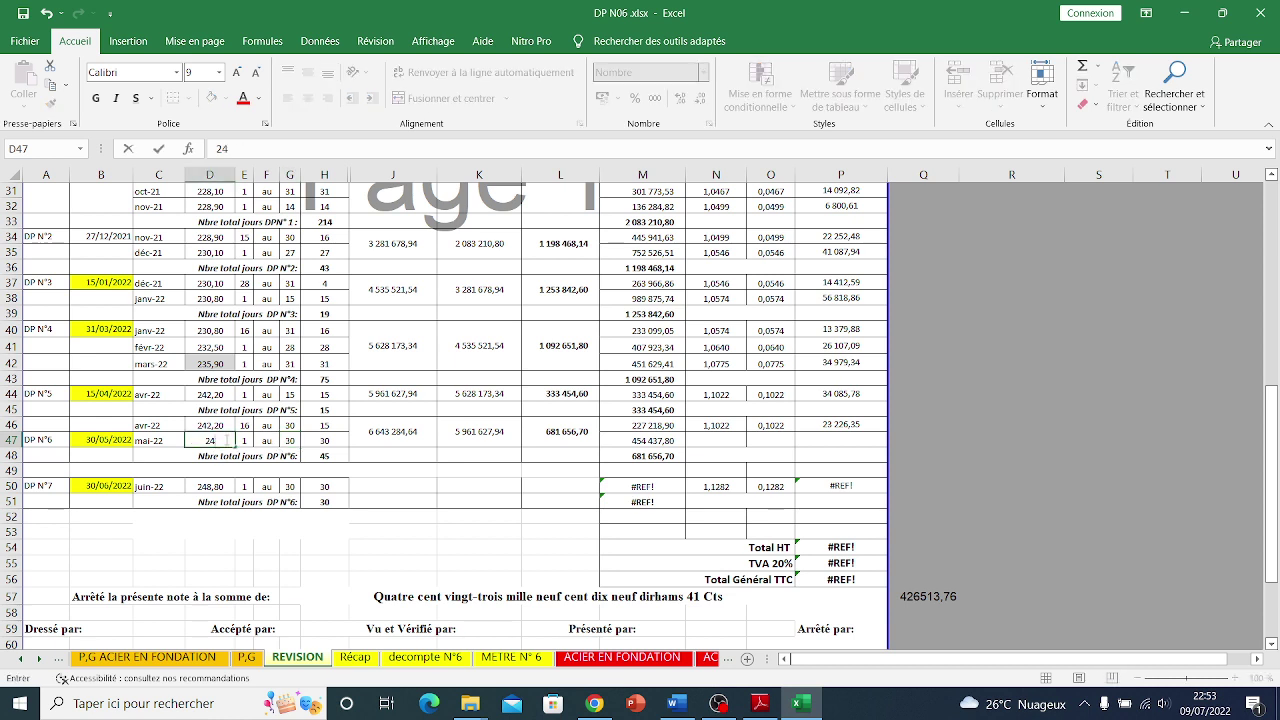
pyautogui.write('8')
pyautogui.click(387, 472)
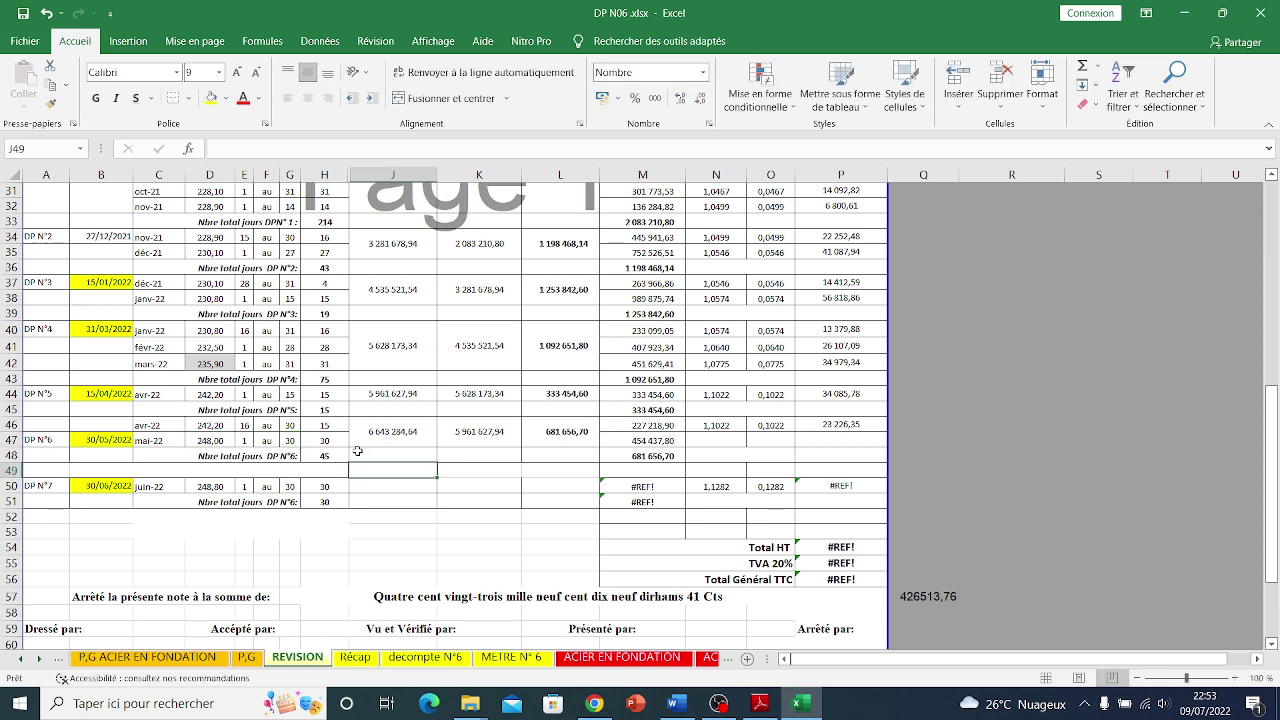
pyautogui.click(224, 444)
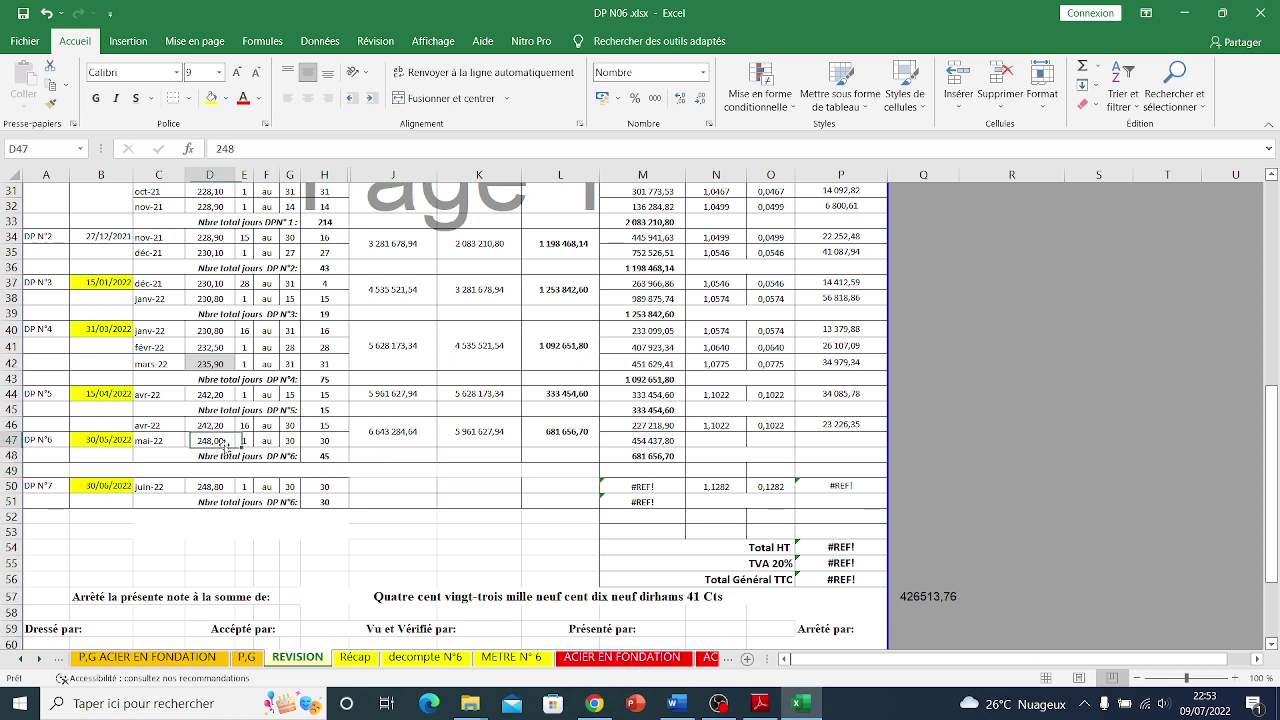
pyautogui.click(44, 12)
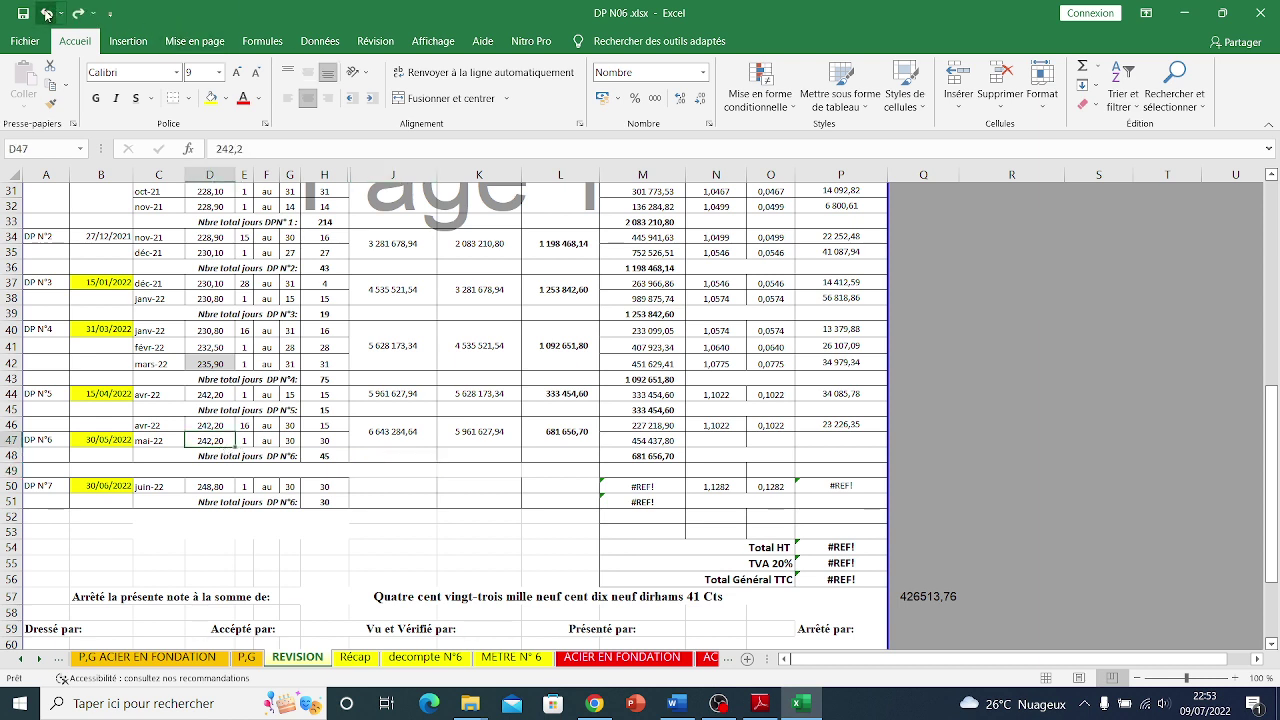
pyautogui.click(77, 13)
# - Examine the DP N°6 cumulative amounts and the difference and monthly split formulas in J46, L46, M46 and M47
pyautogui.doubleClick(415, 435)
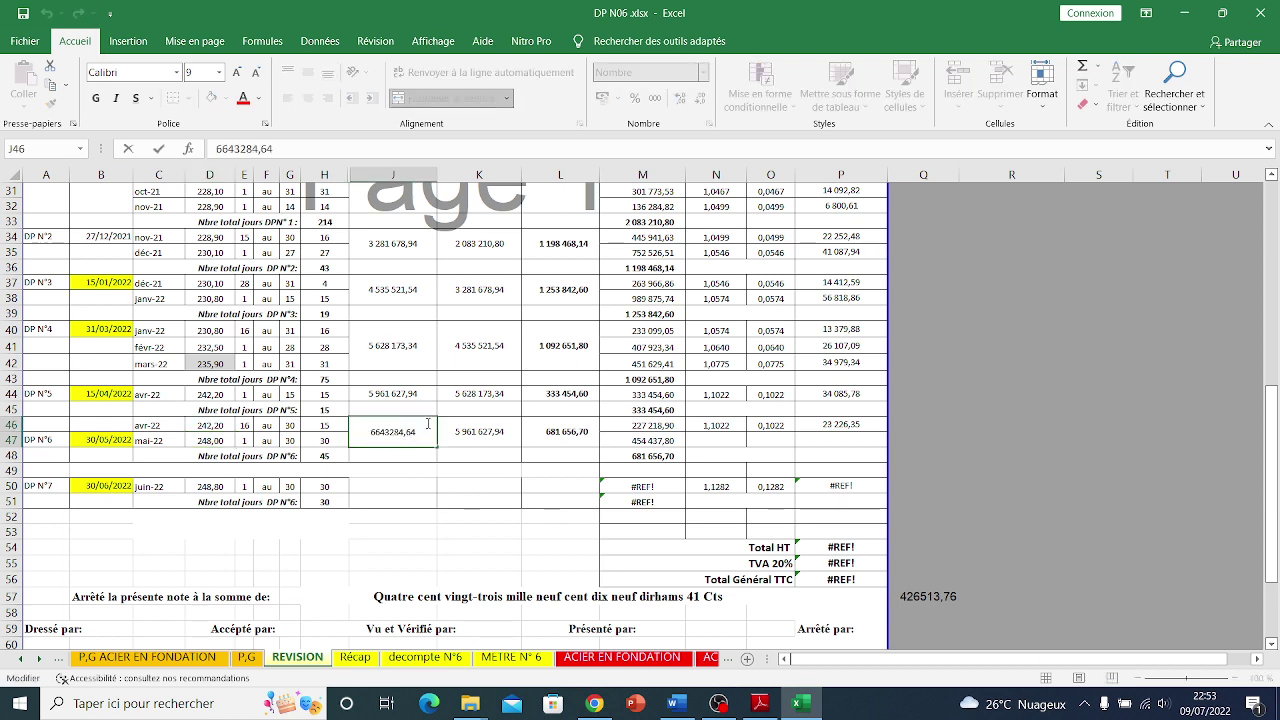
pyautogui.press('Escape')
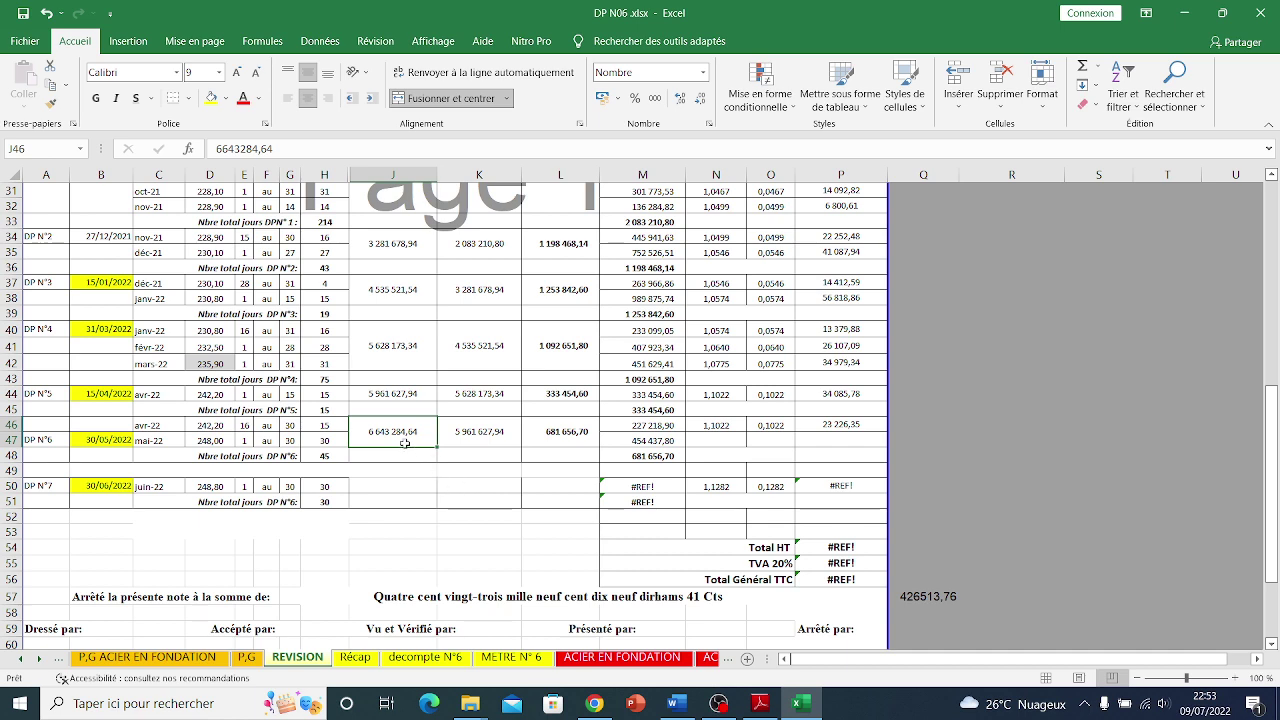
pyautogui.click(468, 427)
pyautogui.click(561, 437)
pyautogui.write('=+J46-K46')
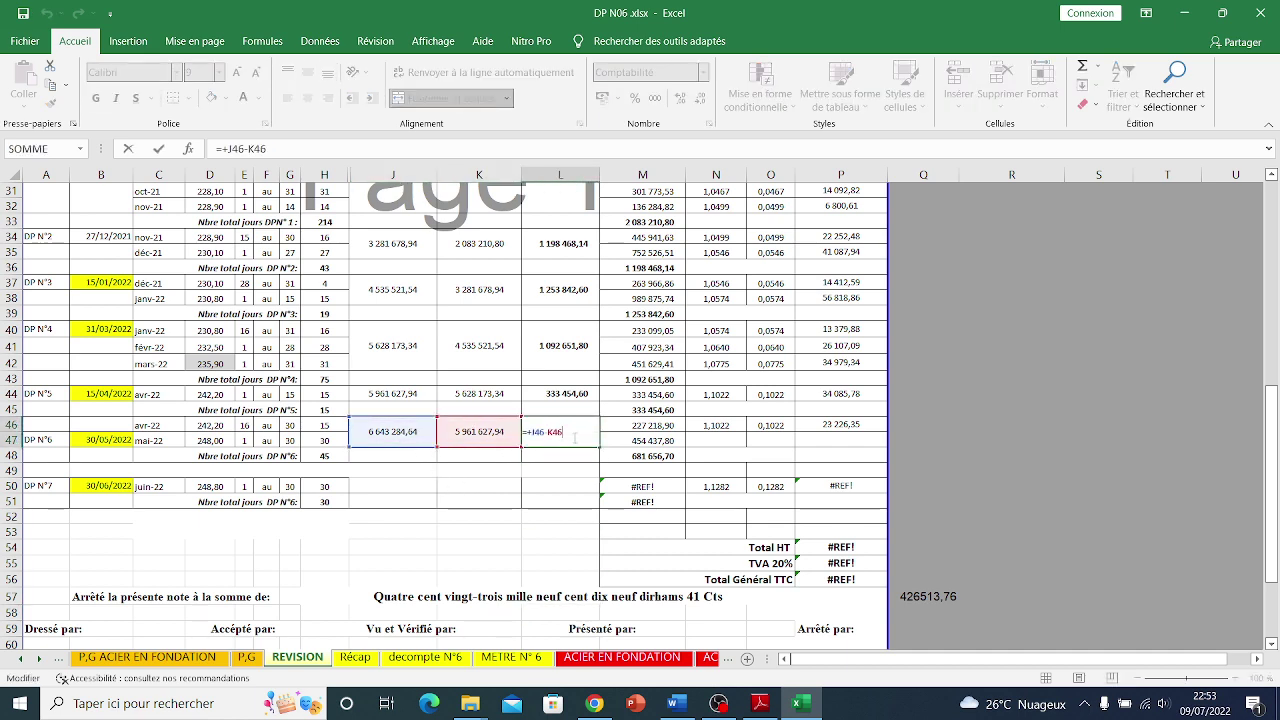
pyautogui.press('Return')
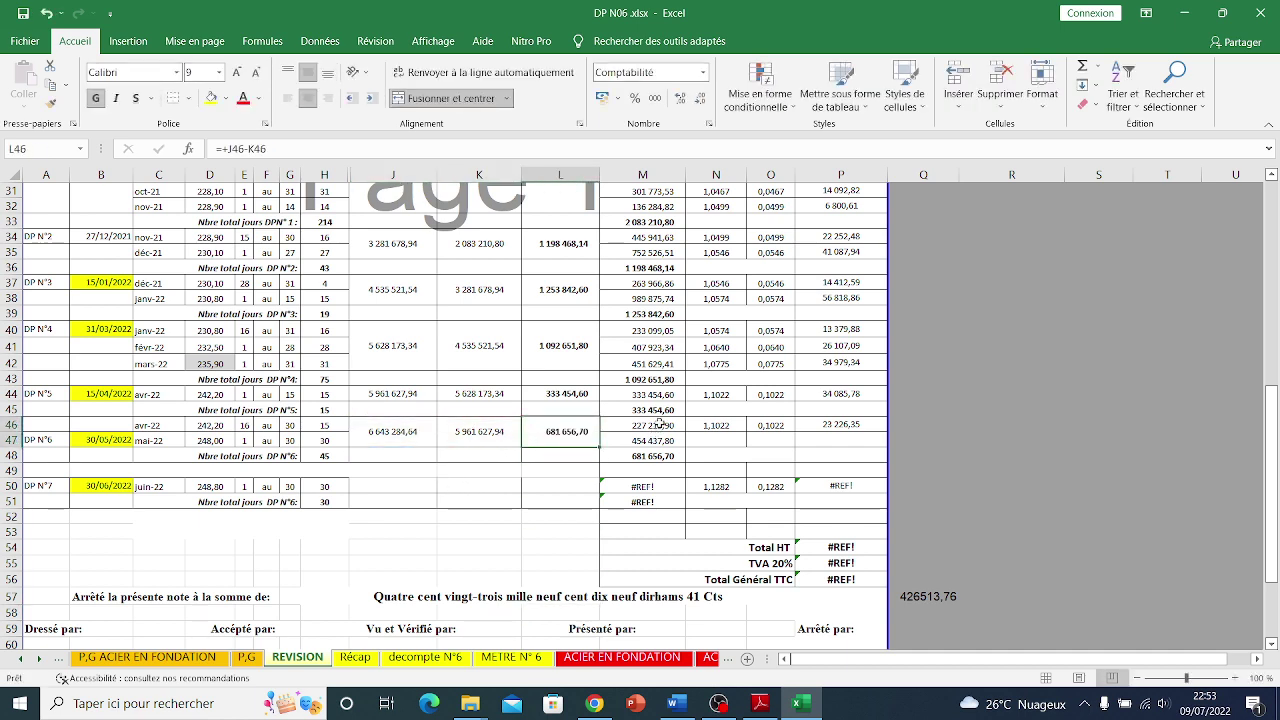
pyautogui.click(655, 426)
pyautogui.write('=+L46*H46/H48')
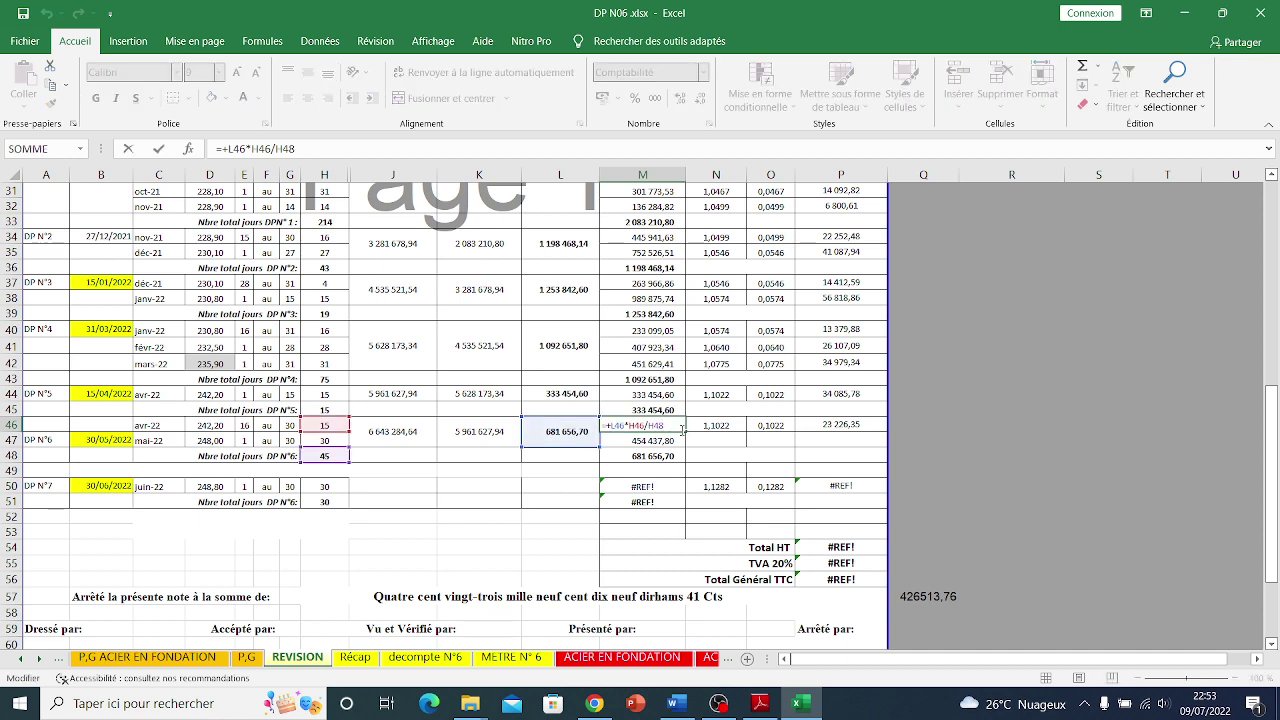
pyautogui.hotkey('ctrl', 'Return')
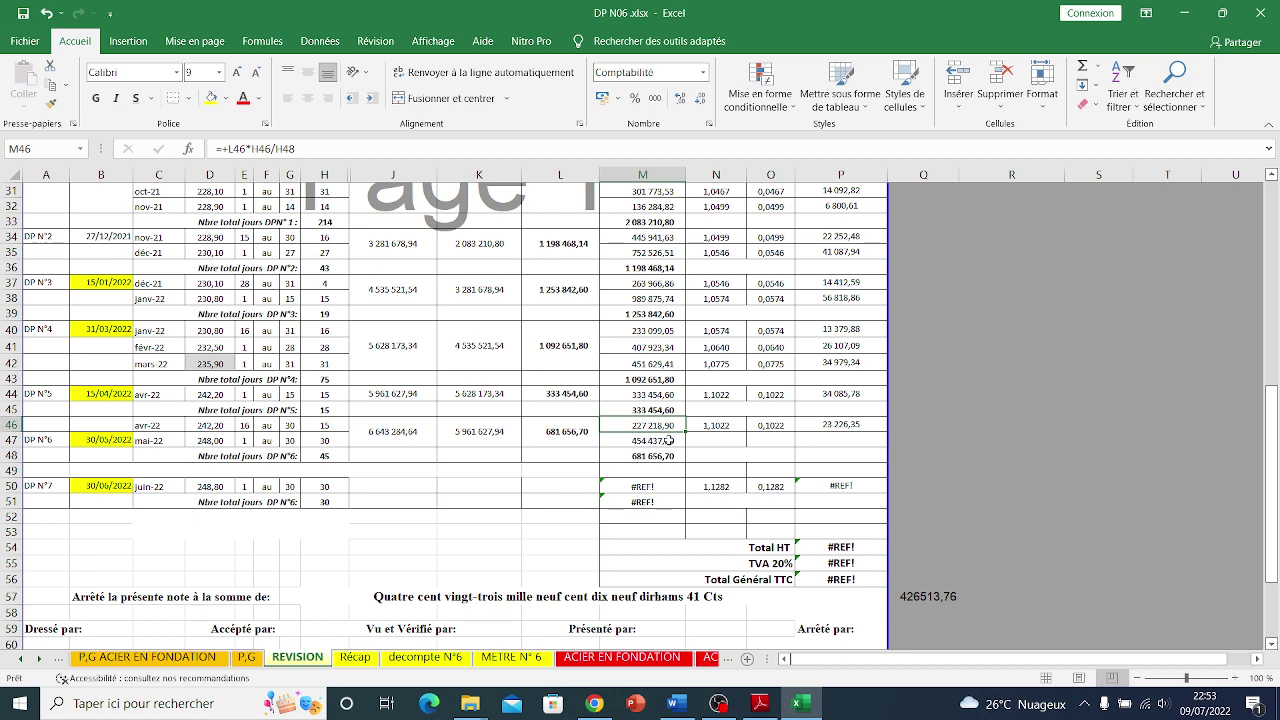
pyautogui.doubleClick(669, 440)
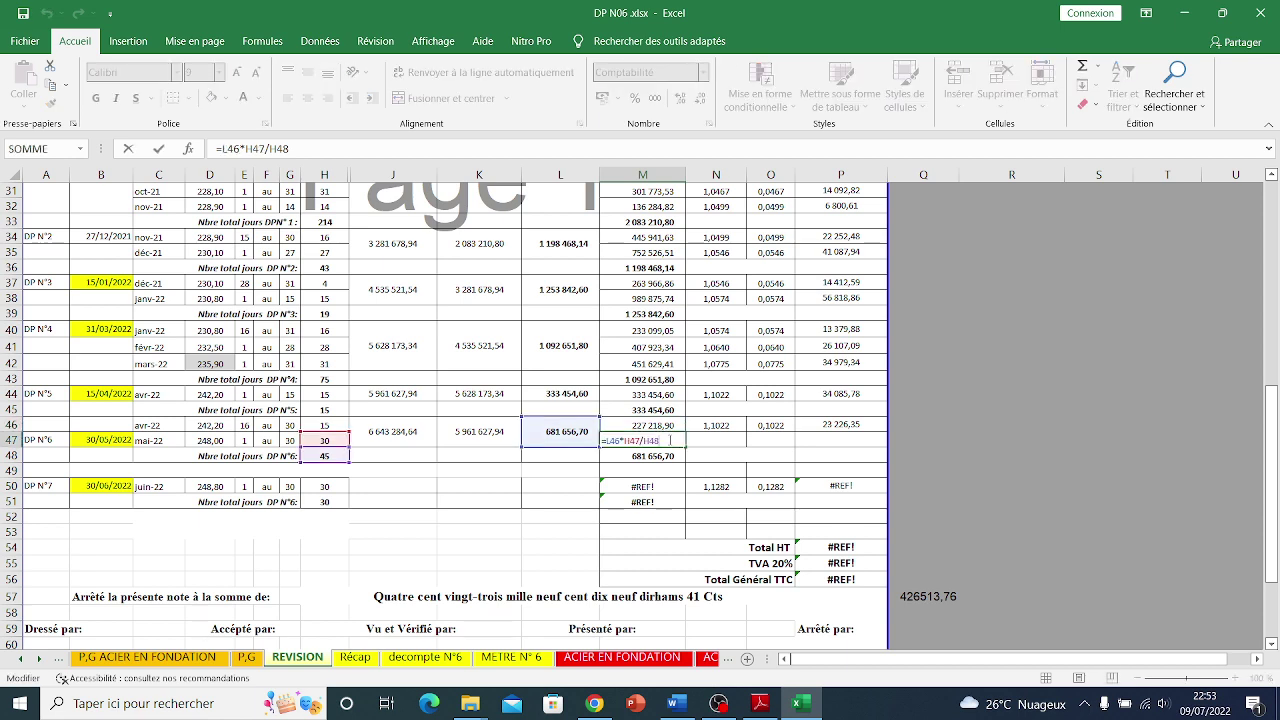
pyautogui.hotkey('ctrl', 'Return')
# - Copy the P/P0 formula from N46 into N47 for mai-22
pyautogui.doubleClick(716, 425)
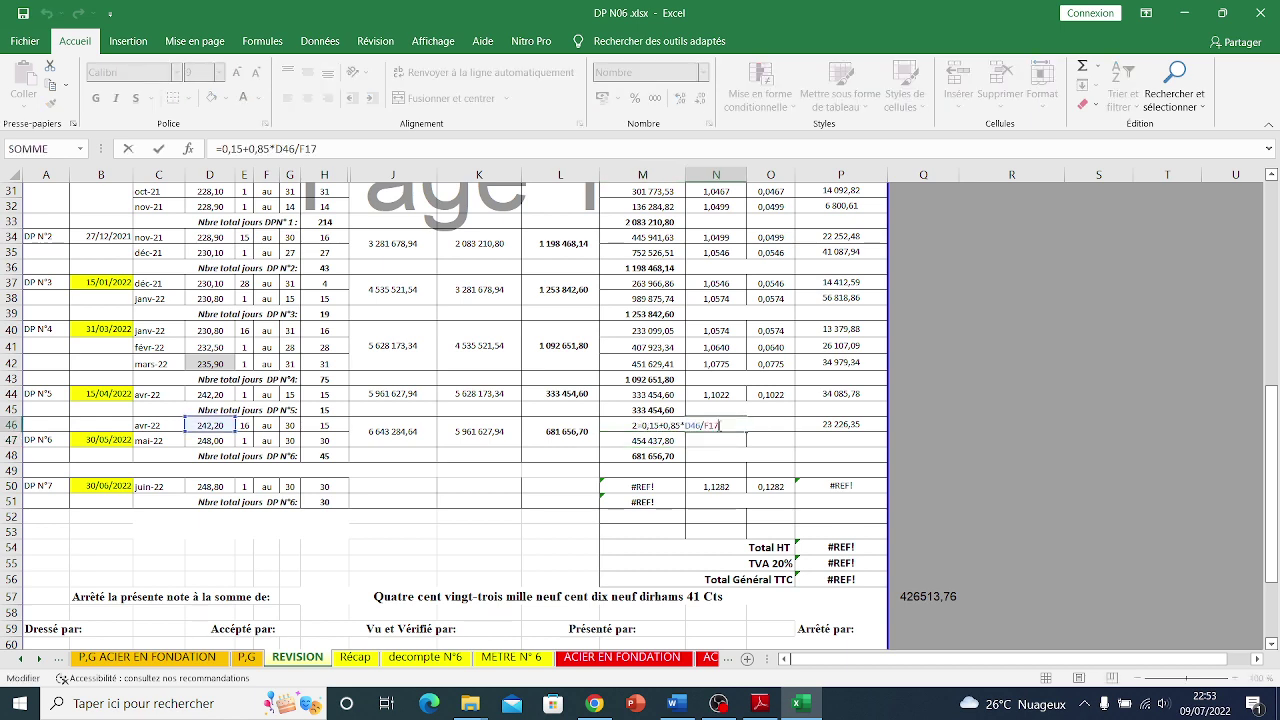
pyautogui.hotkey('ctrl', 'Return')
pyautogui.hotkey('ctrl', 'c')
pyautogui.press('Down')
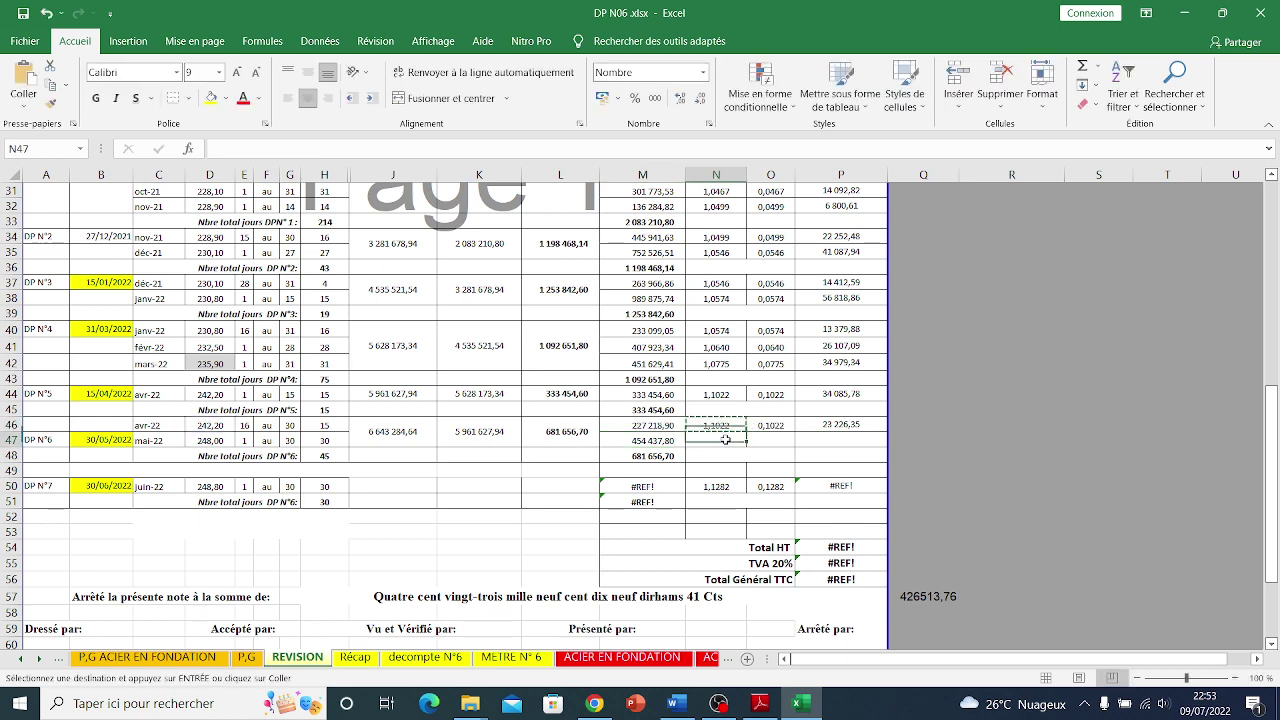
pyautogui.hotkey('ctrl', 'v')
pyautogui.press('Return')
pyautogui.press('Down')
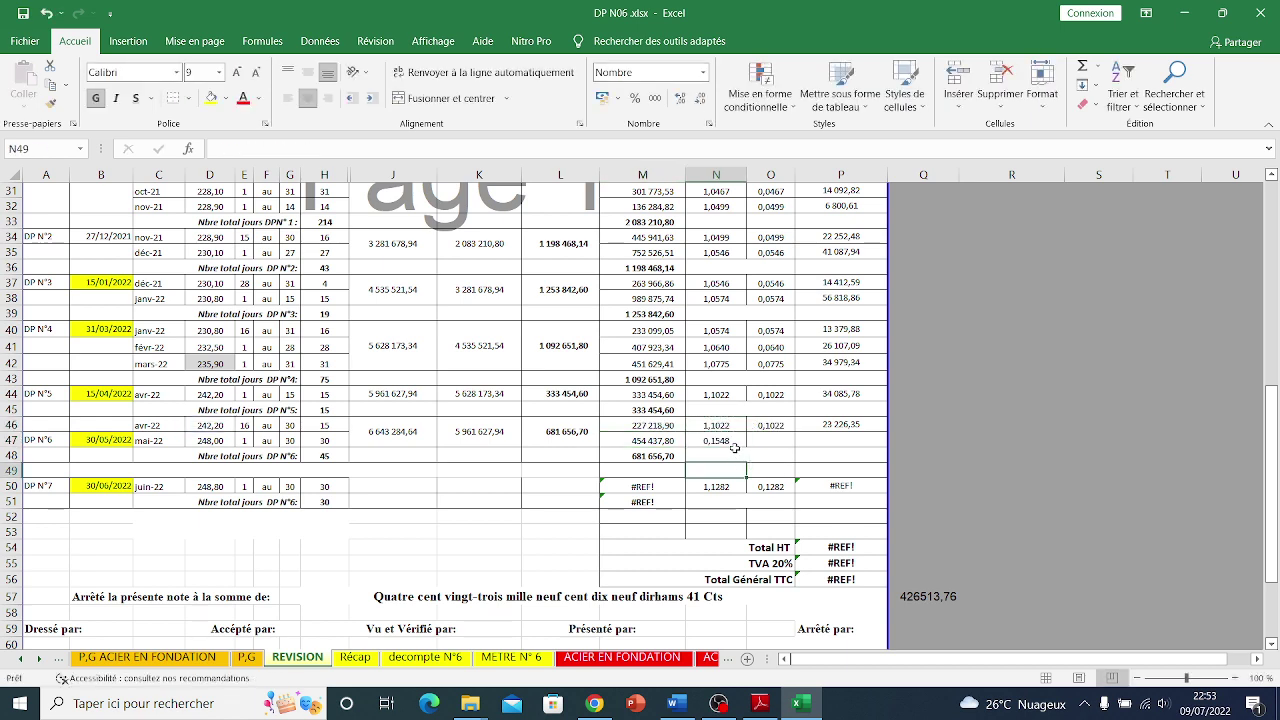
# - Compare the P/P0 formulas in N46 and N47 and correct the mai-22 one to =0,15+0,85*D47/F17
pyautogui.doubleClick(734, 440)
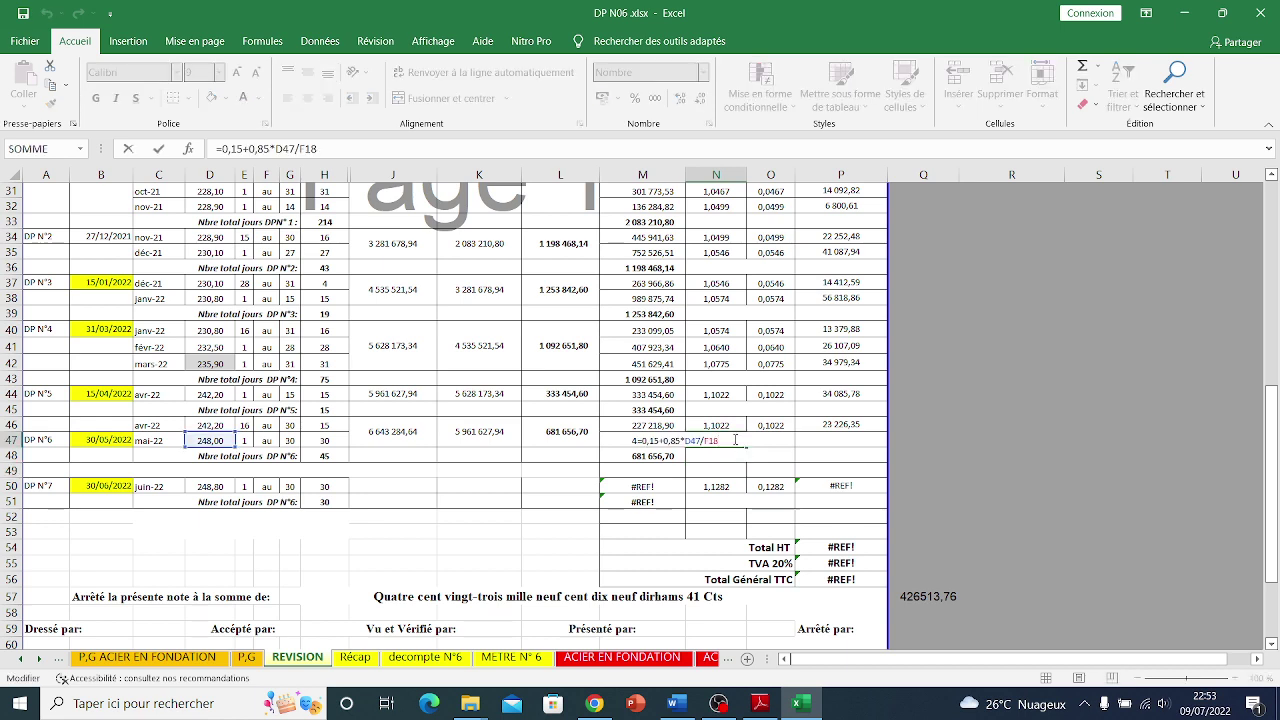
pyautogui.press('Return')
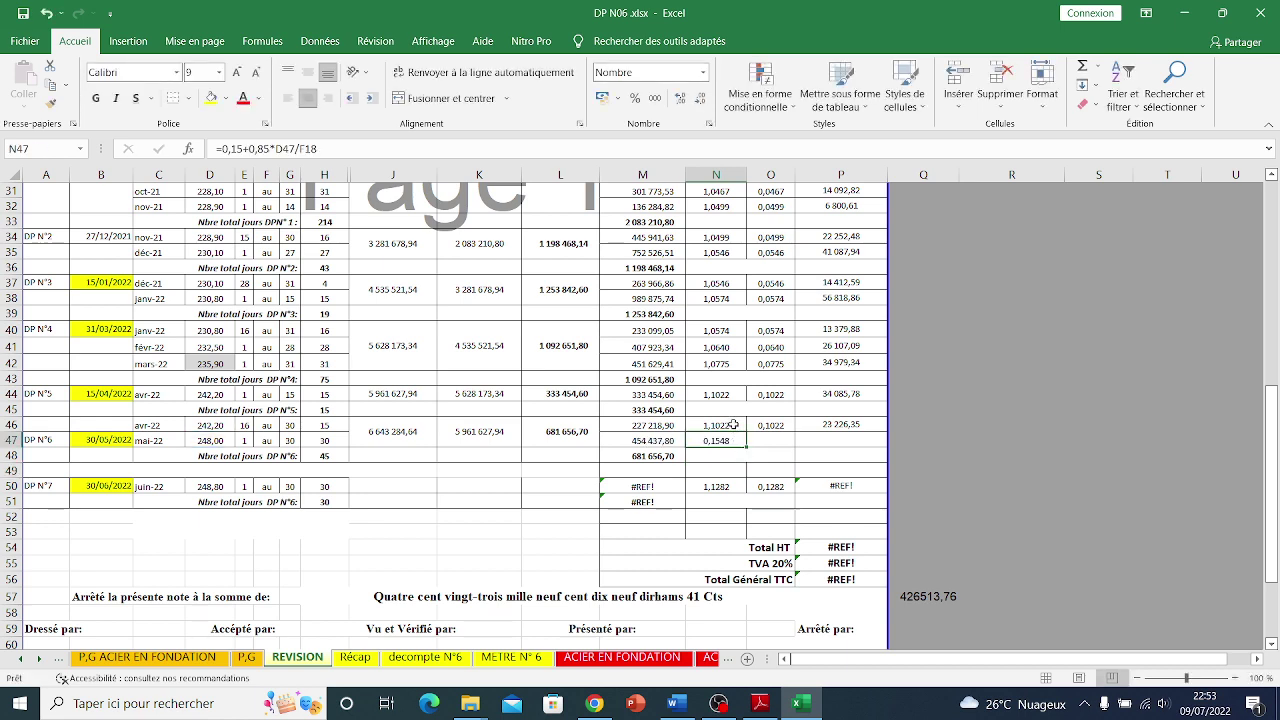
pyautogui.doubleClick(735, 425)
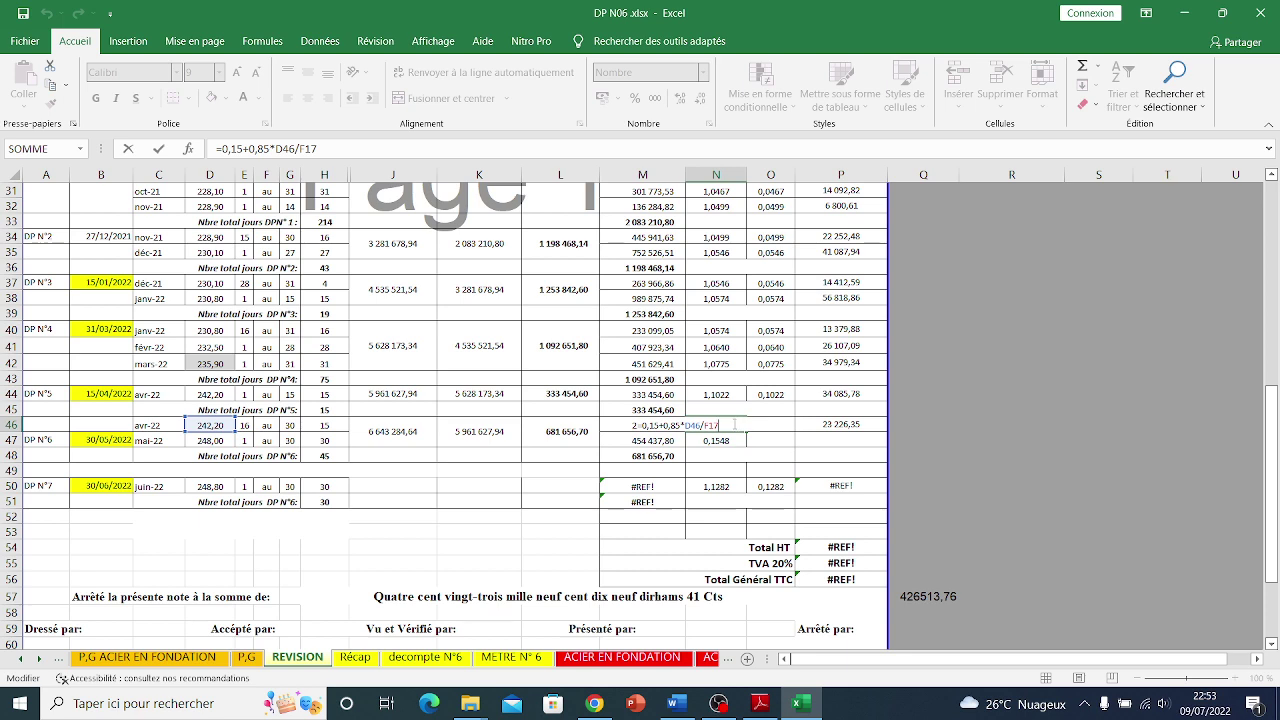
pyautogui.doubleClick(715, 440)
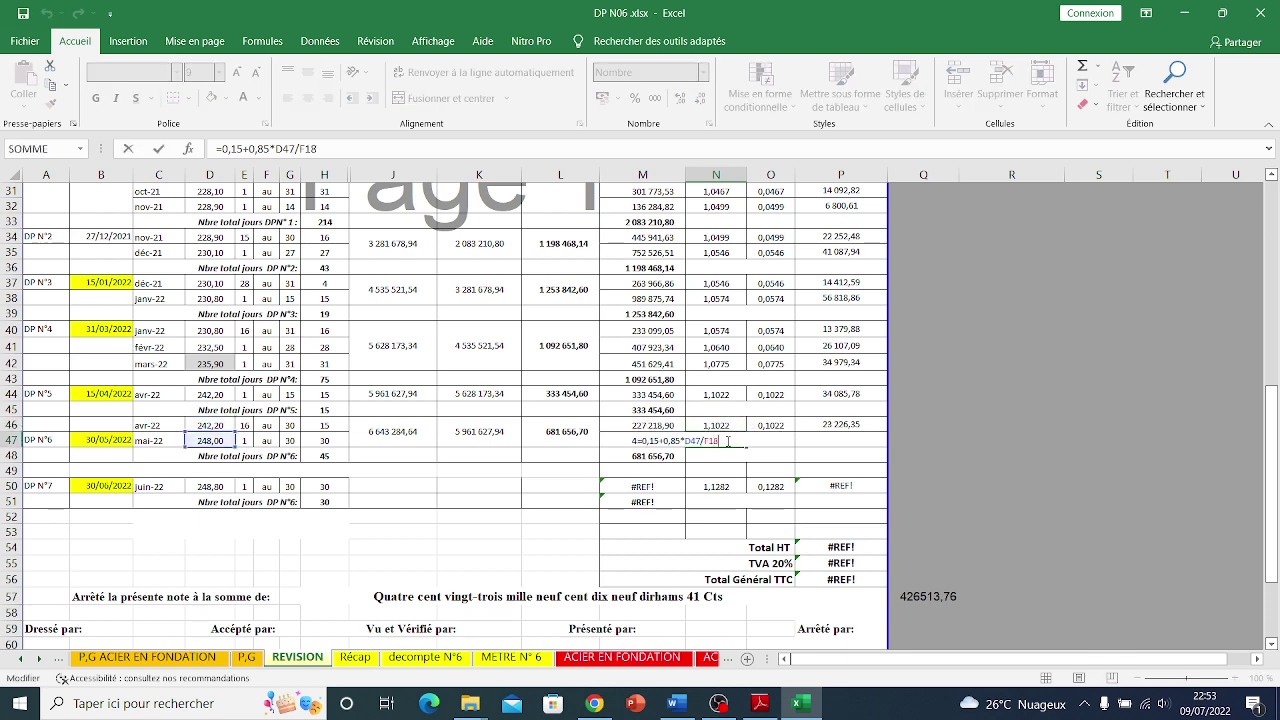
pyautogui.press('BackSpace')
pyautogui.write('7')
pyautogui.press('Return')
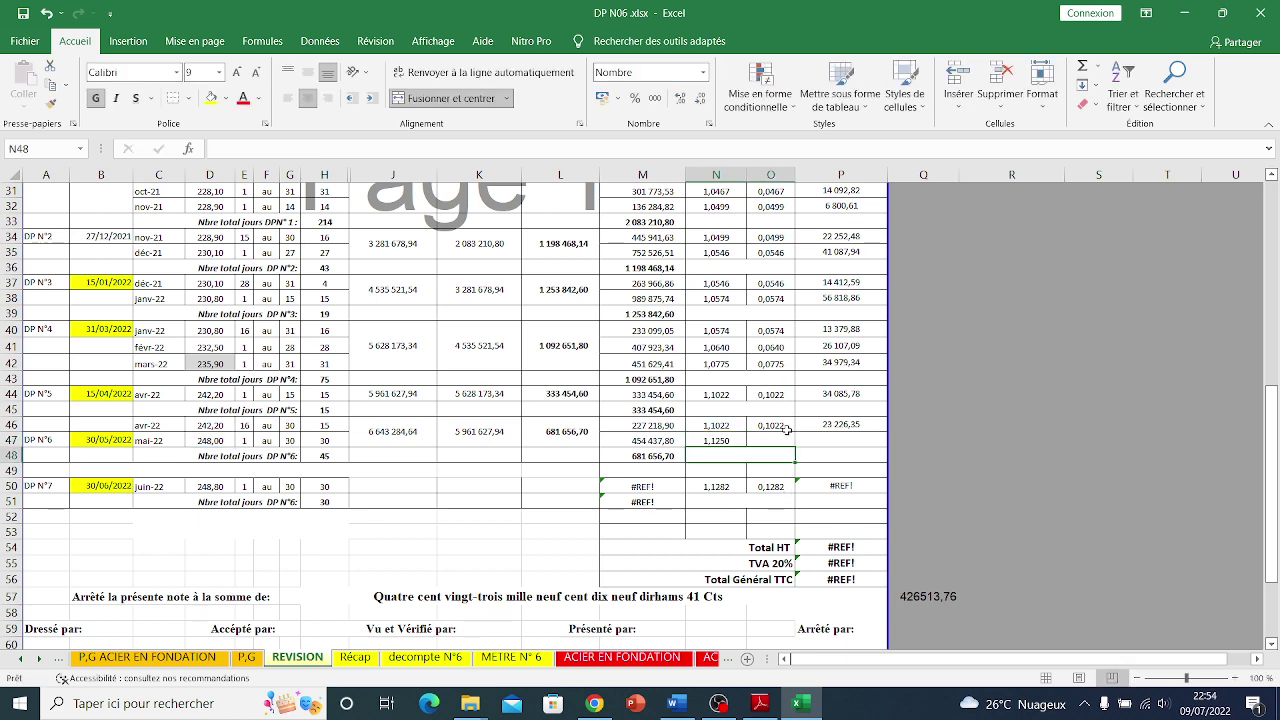
# - Copy the coefficient formula from O46 into O47 for mai-22 and check its references against O42
pyautogui.doubleClick(787, 426)
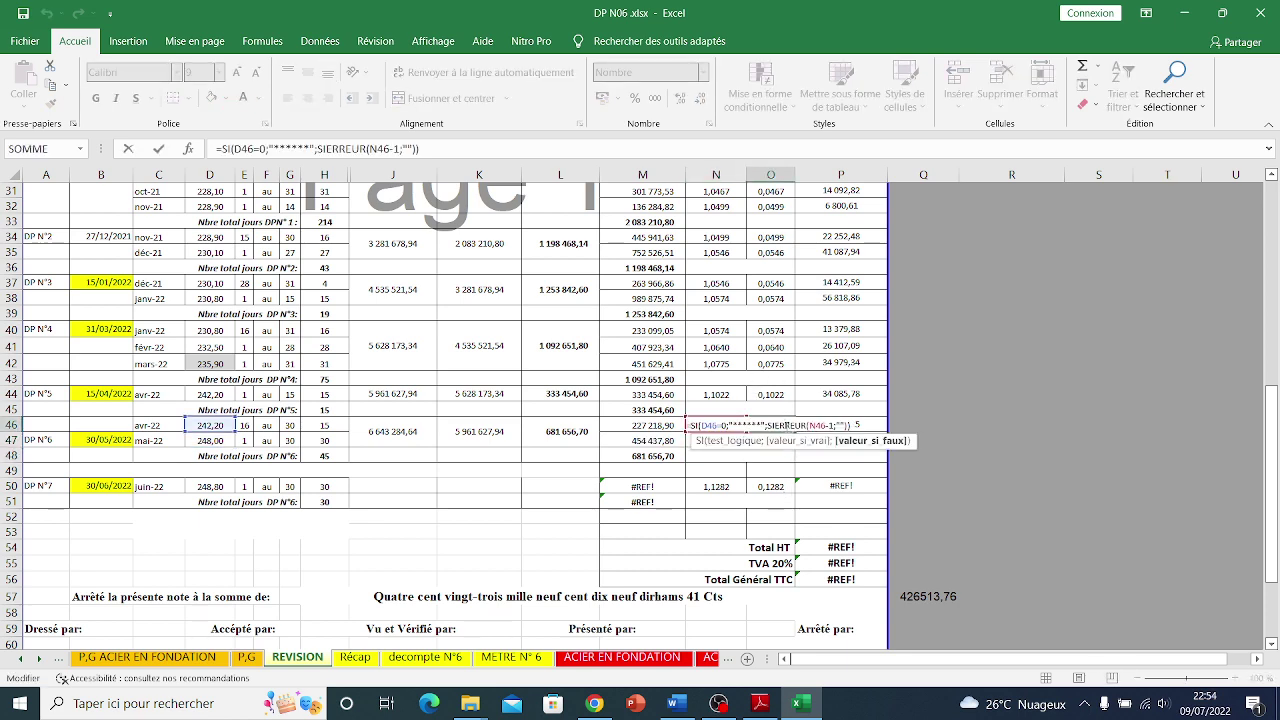
pyautogui.press('Escape')
pyautogui.hotkey('ctrl', 'c')
pyautogui.click(785, 440)
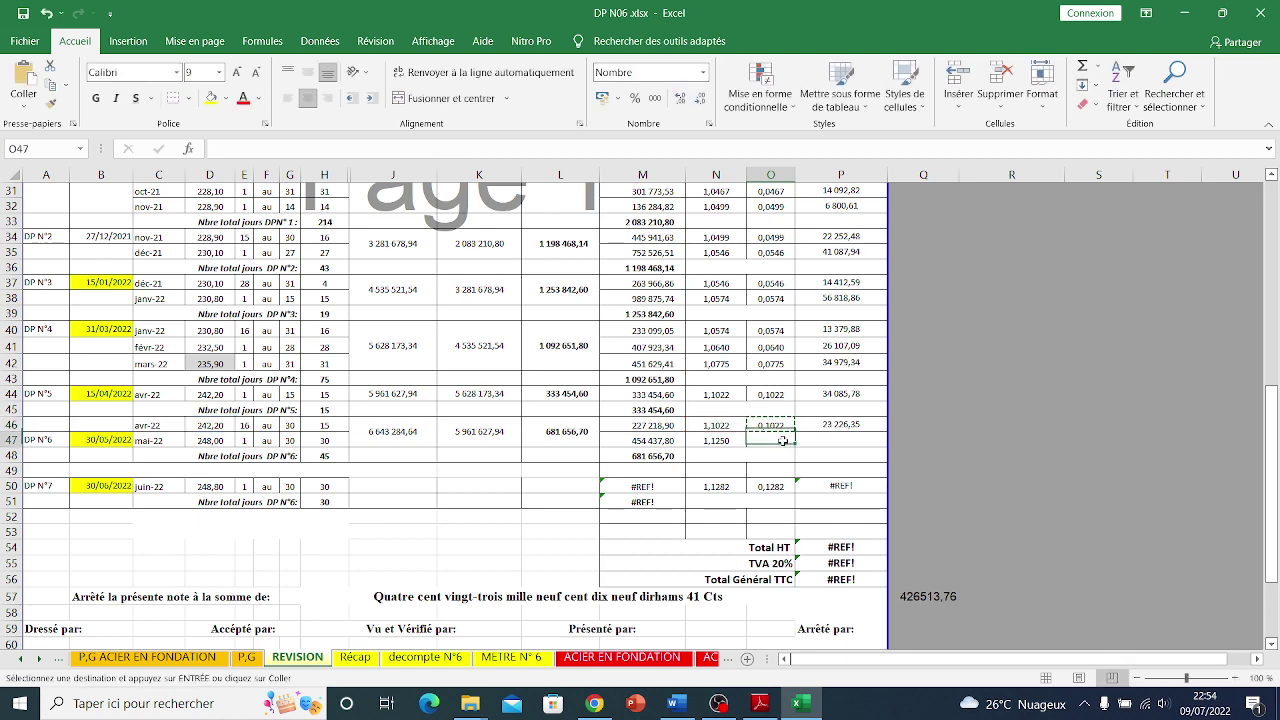
pyautogui.hotkey('ctrl', 'v')
pyautogui.doubleClick(789, 440)
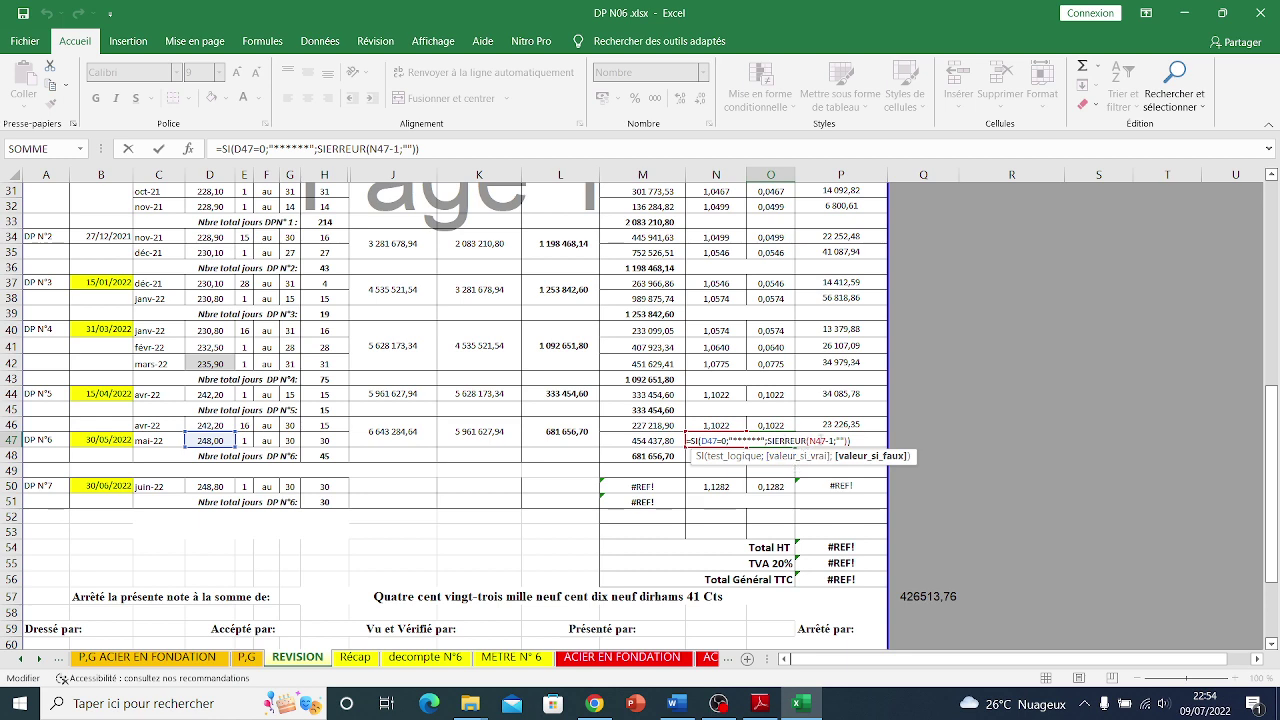
pyautogui.doubleClick(787, 363)
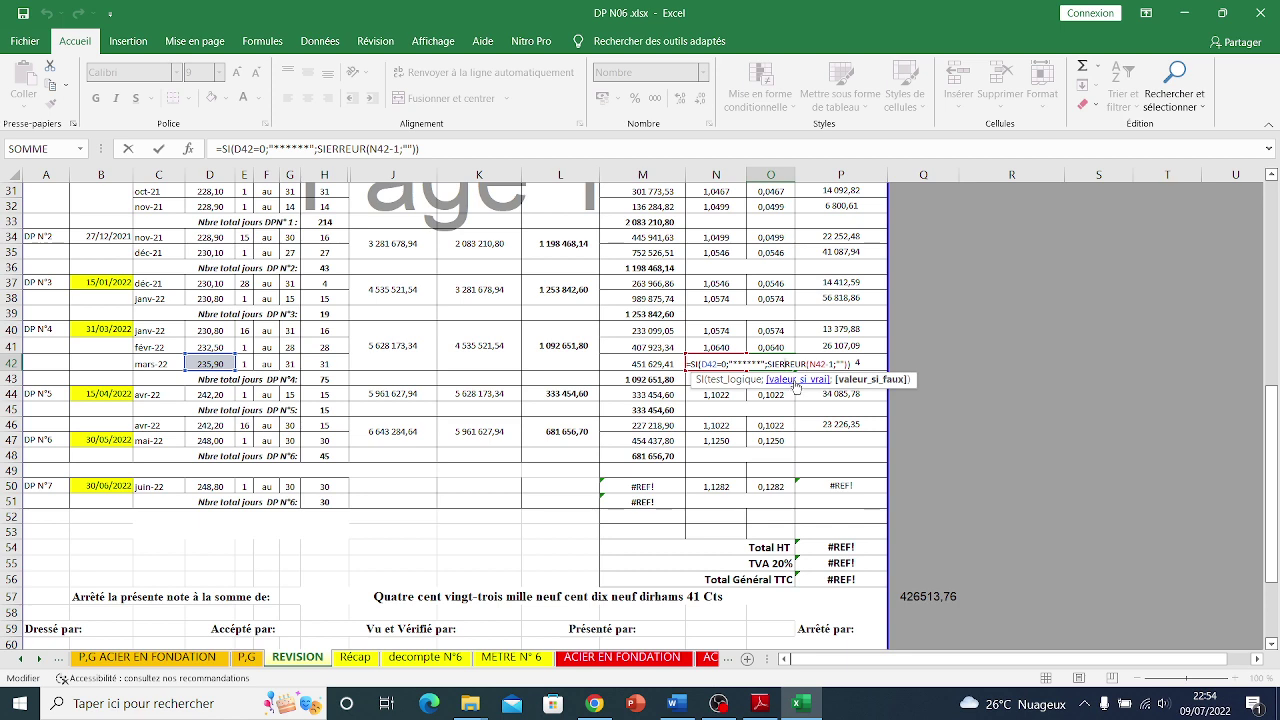
pyautogui.click(788, 440)
pyautogui.doubleClick(788, 440)
pyautogui.press('Escape')
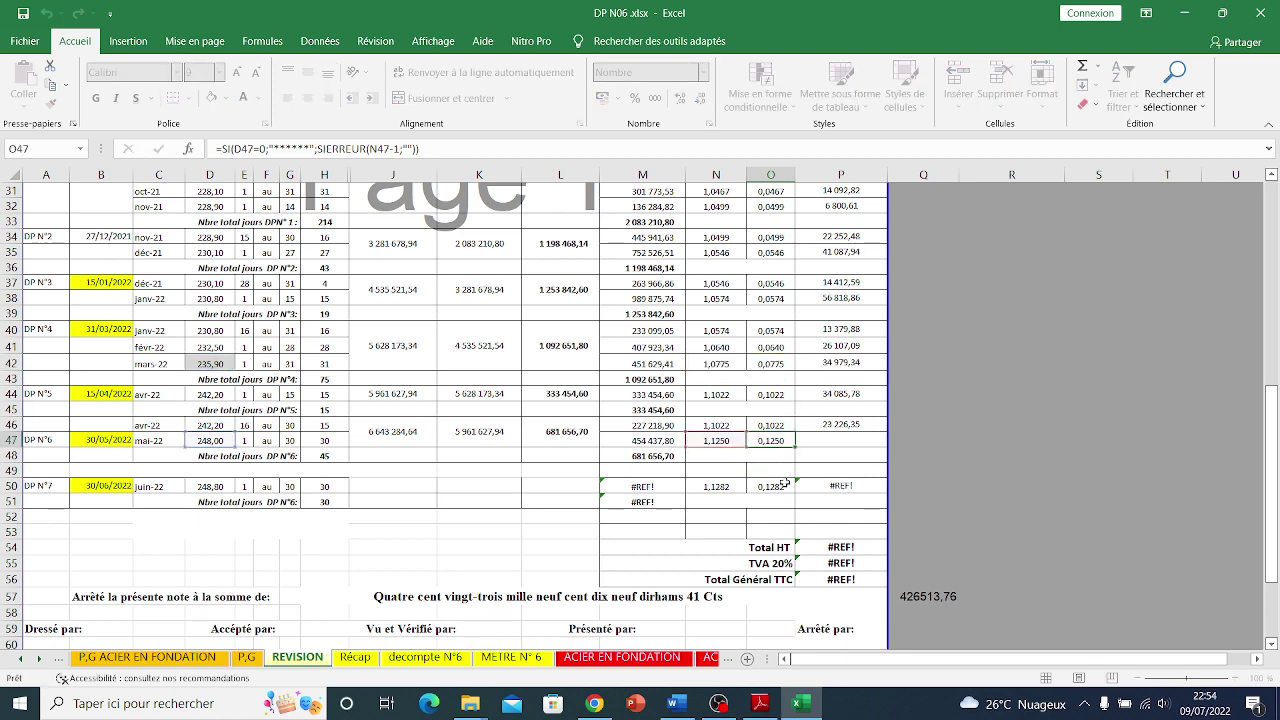
# - Fill the revision amount formula from P46 down to P47 for mai-22
pyautogui.click(850, 424)
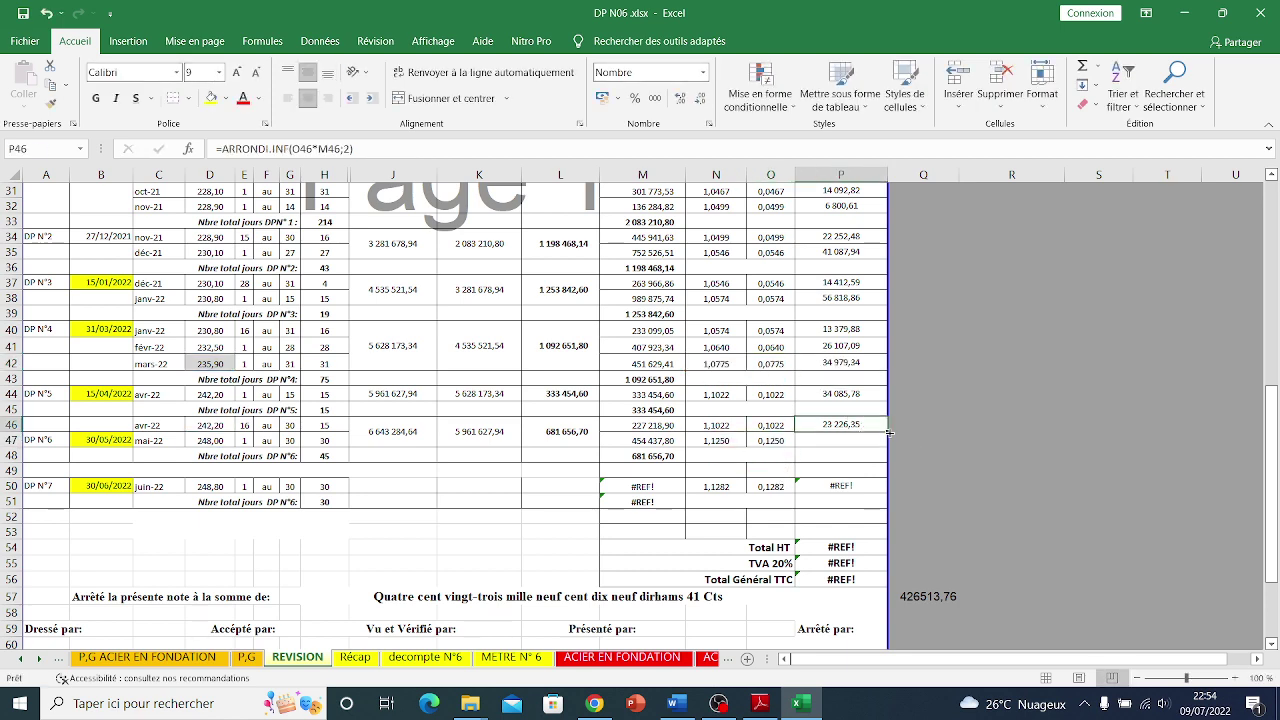
pyautogui.moveTo(889, 432); pyautogui.dragTo(889, 447)
pyautogui.click(860, 441)
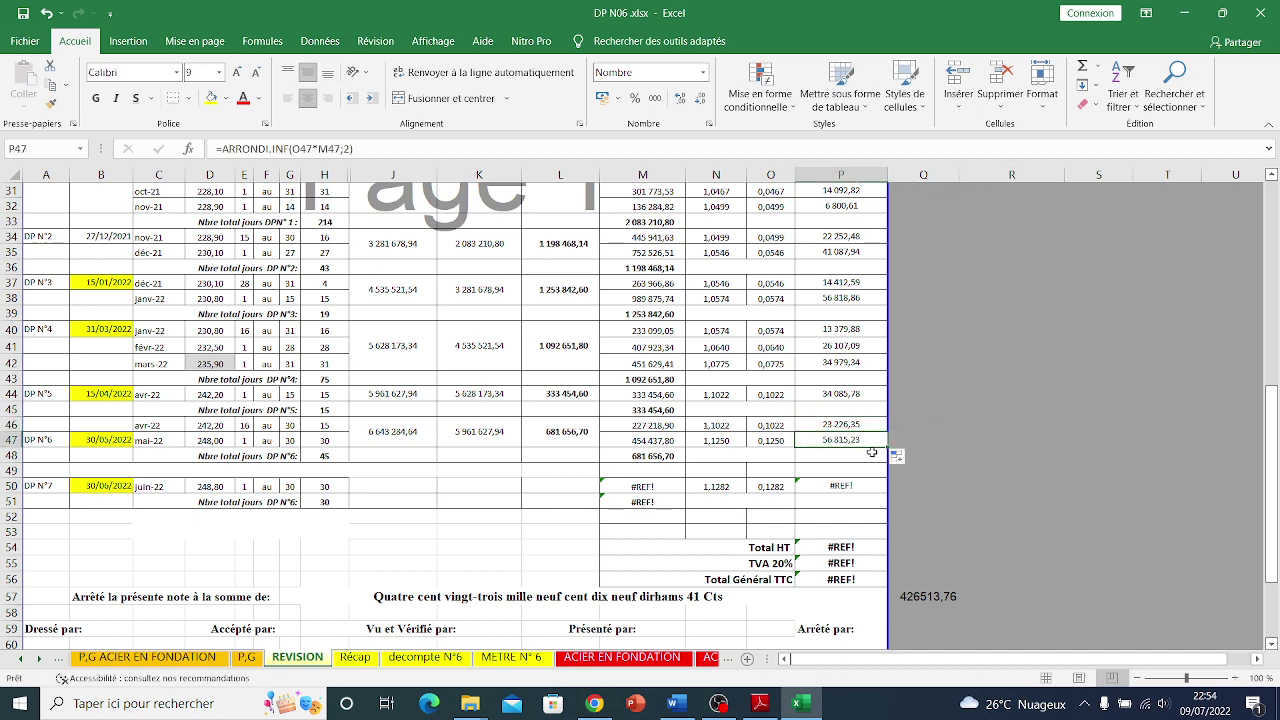
# - Check the DP N°7 date, day range and day-count formula for juin-22 in row 50
pyautogui.scroll(-1, 980, 458)
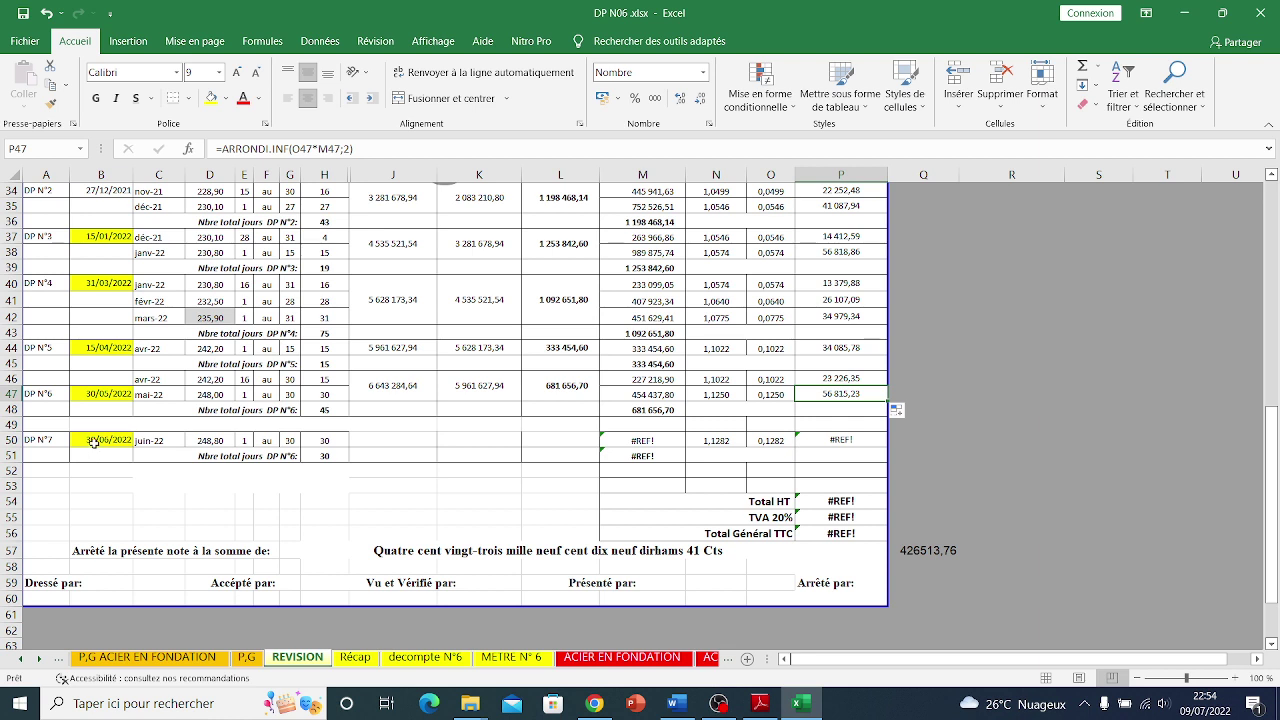
pyautogui.click(96, 445)
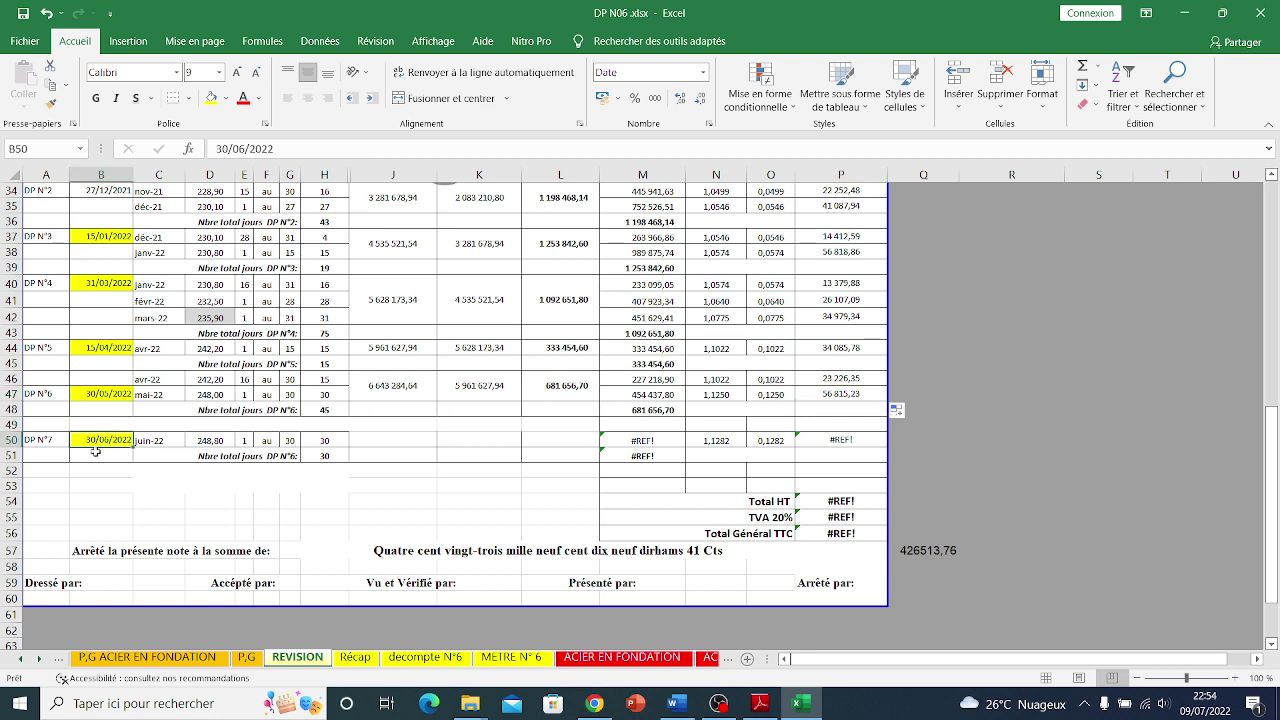
pyautogui.click(244, 442)
pyautogui.click(278, 446)
pyautogui.click(330, 441)
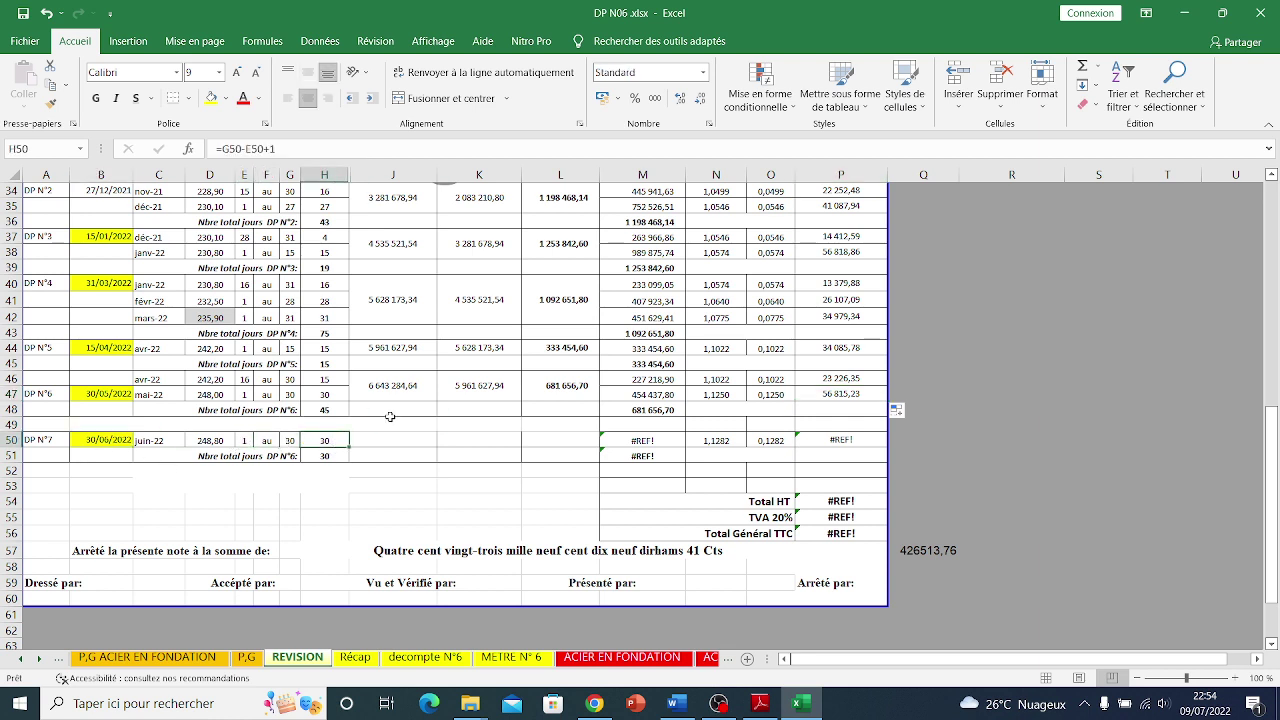
# - Paste the TOTAL GENERAL H.T from F250 of the decompte N°6 sheet into J50 of REVISION as a value
pyautogui.click(392, 444)
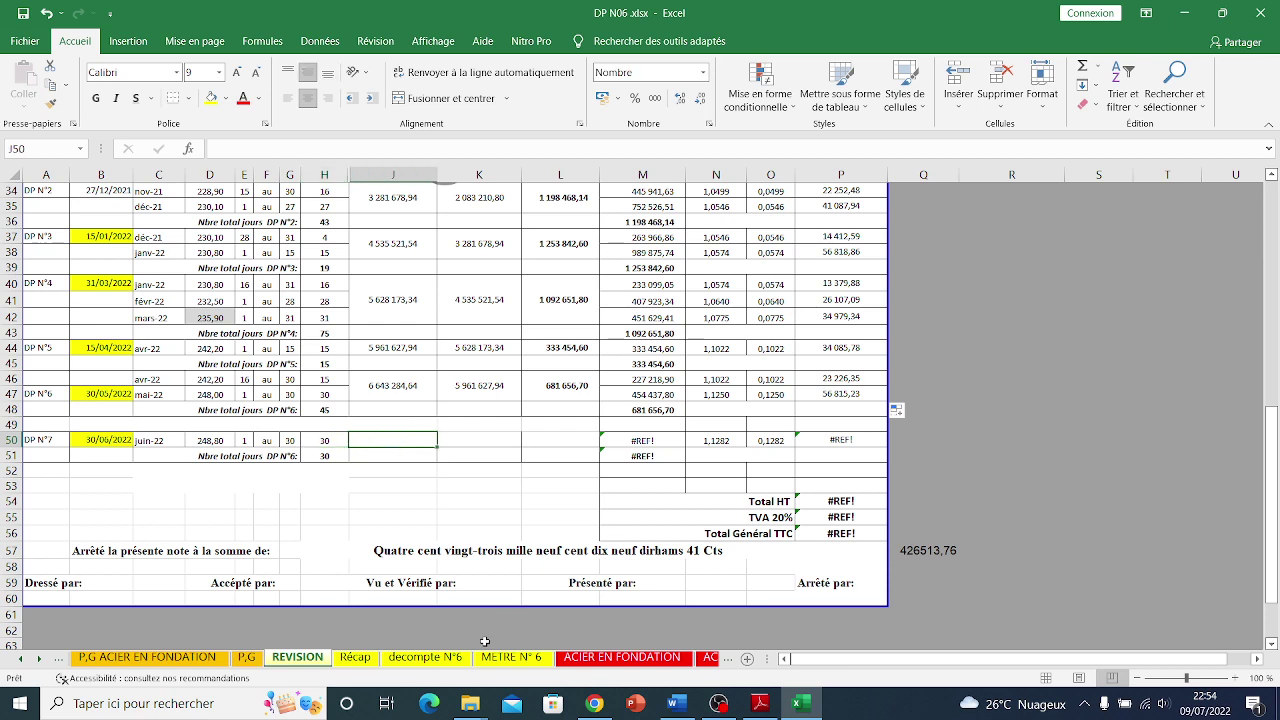
pyautogui.click(425, 657)
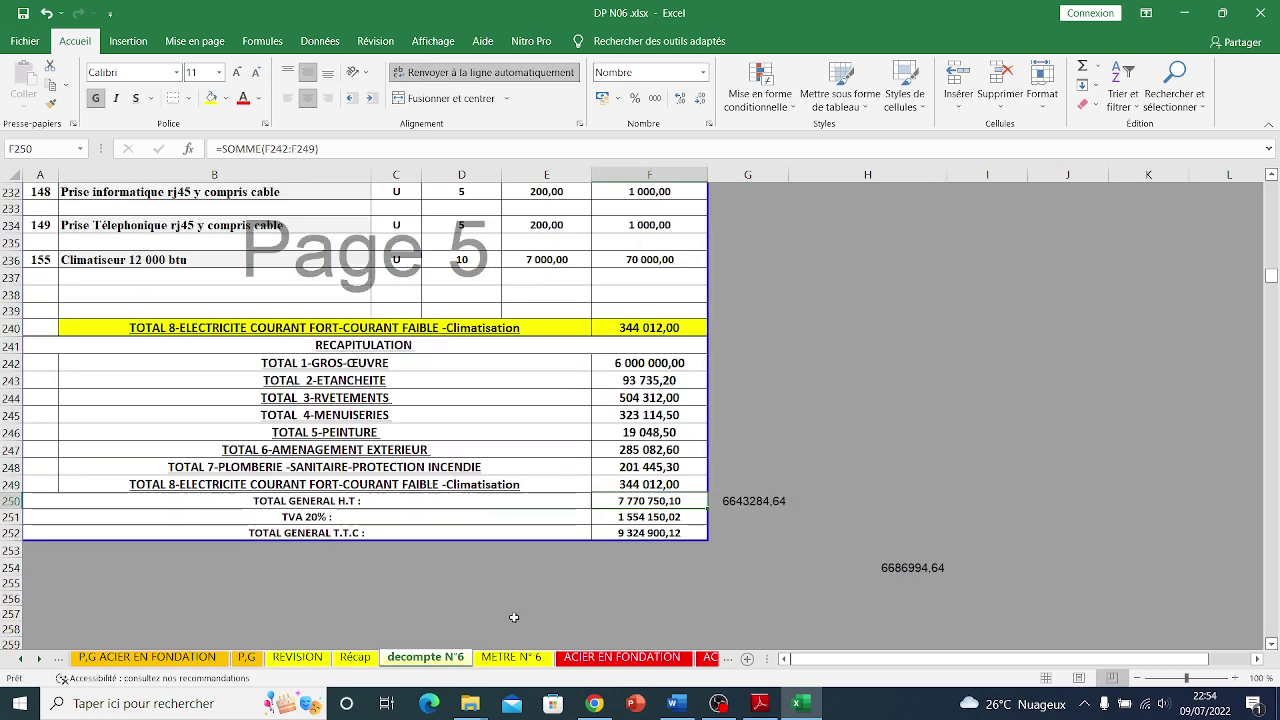
pyautogui.hotkey('ctrl', 'c')
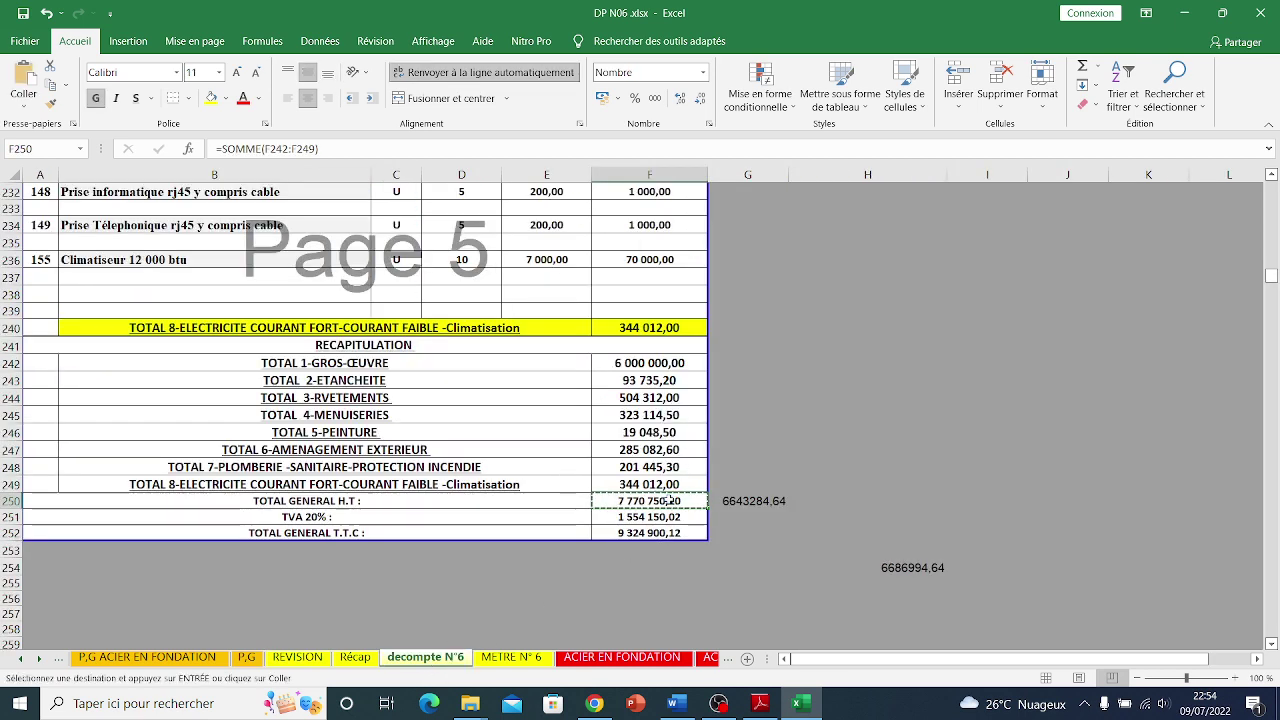
pyautogui.click(297, 657)
pyautogui.hotkey('ctrl', 'v')
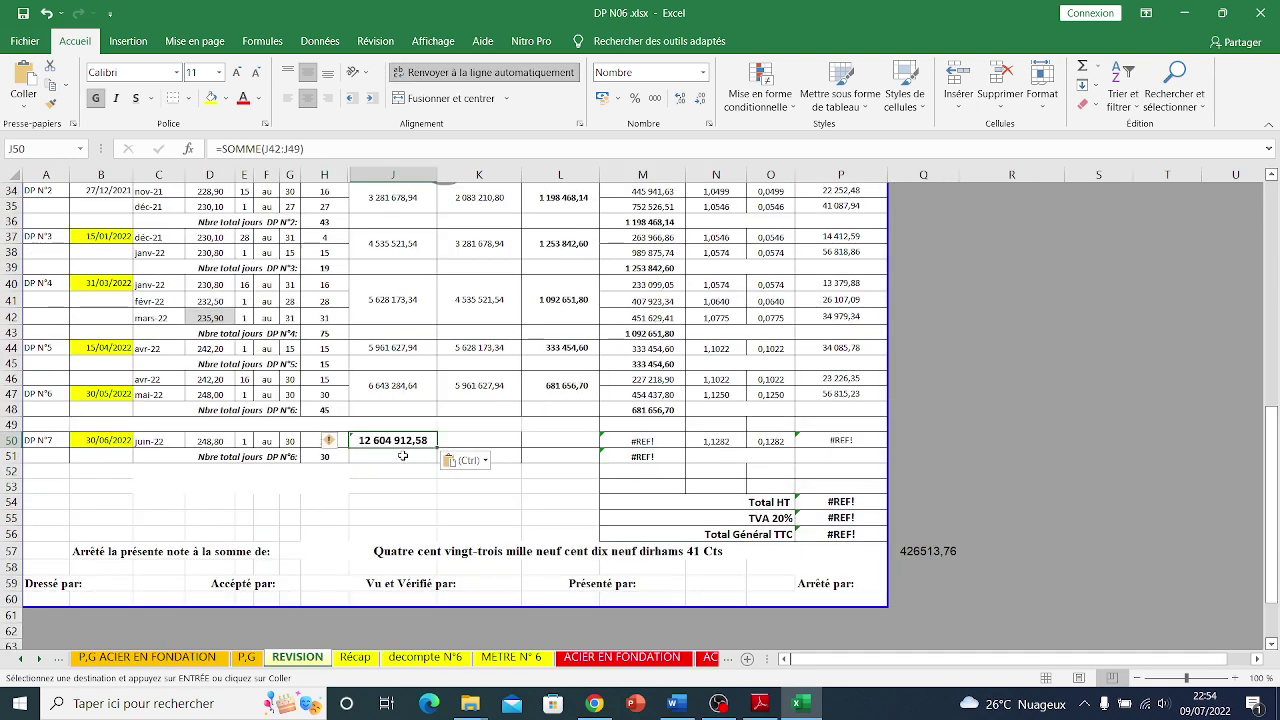
pyautogui.rightClick(403, 448)
pyautogui.click(462, 157)
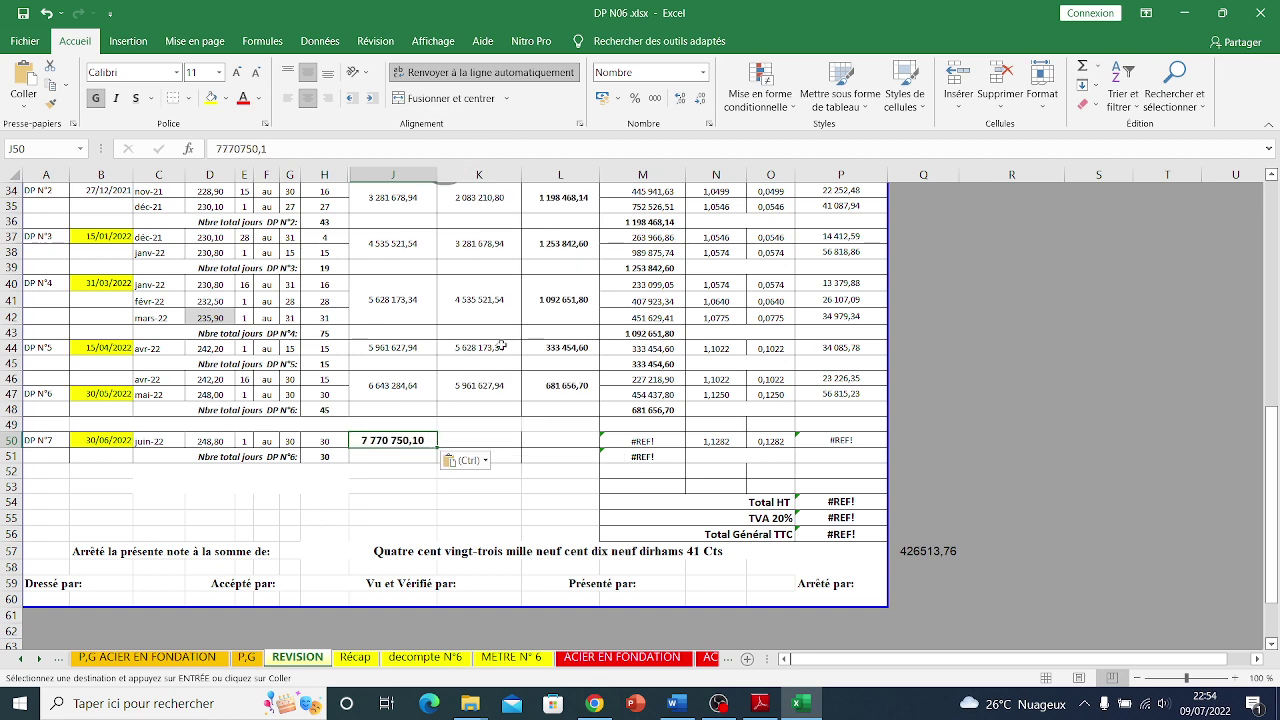
pyautogui.press('Escape')
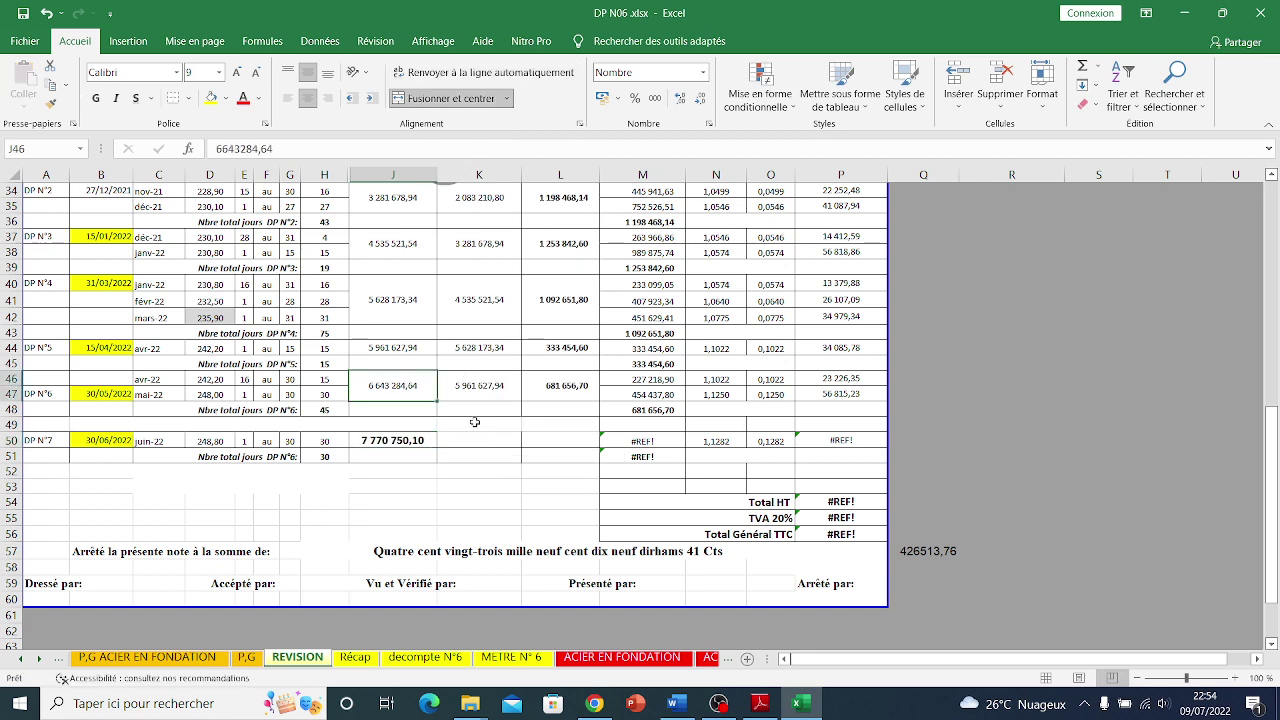
# - Link the DP N°7 previous cumulative amount in K50 to the DP N°6 cumulative amount in J46
pyautogui.click(479, 440)
pyautogui.write('=')
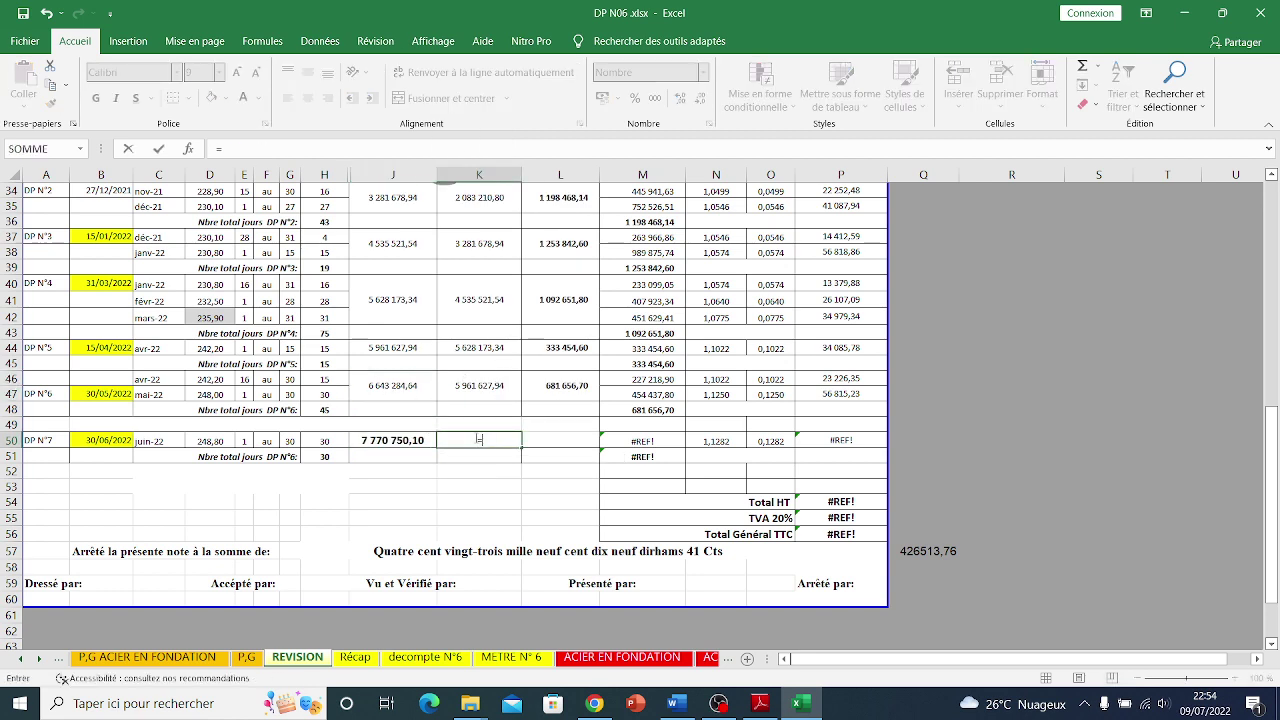
pyautogui.click(390, 387)
pyautogui.press('Return')
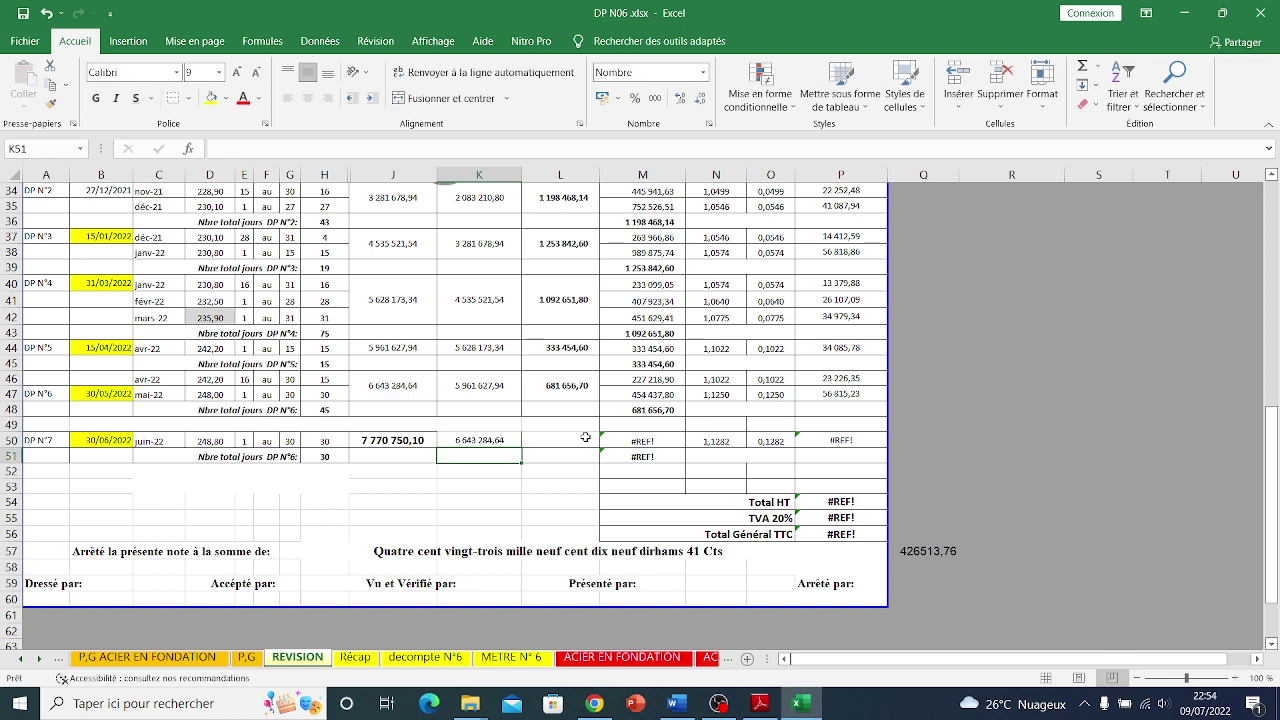
# - Copy the difference formula from L46 into L50 for DP N°7 and check that it reads =+J50-K50
pyautogui.click(578, 390)
pyautogui.hotkey('ctrl', 'c')
pyautogui.click(563, 437)
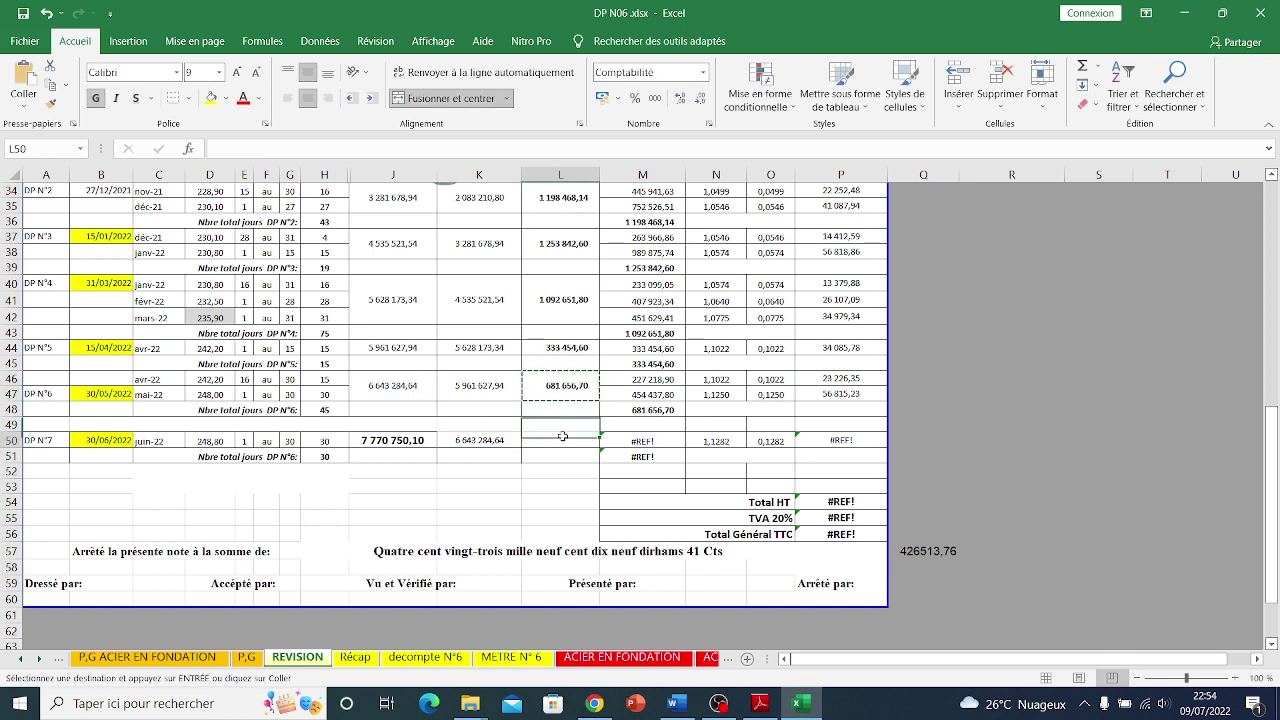
pyautogui.press('Return')
pyautogui.click(564, 500)
pyautogui.doubleClick(570, 448)
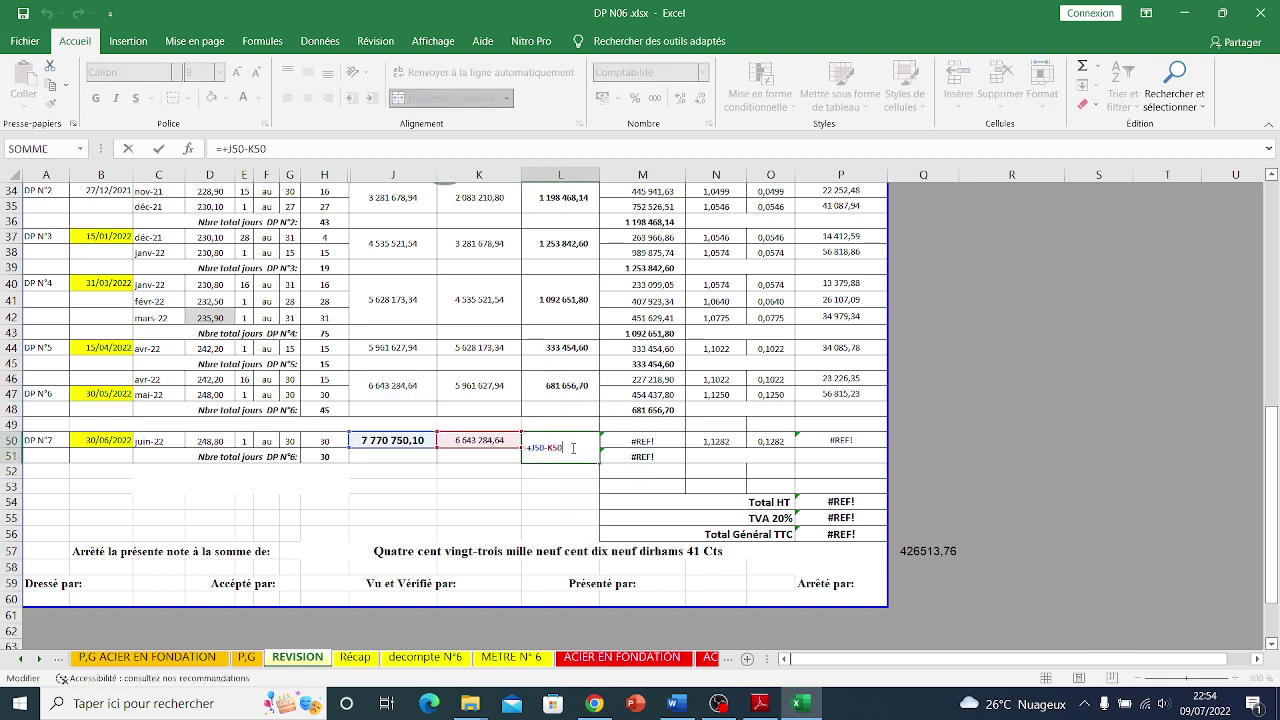
# - Replace the broken reference in M50 with L50, following the M47 formula, so that it reads =L50*H50/H51
pyautogui.press('Escape')
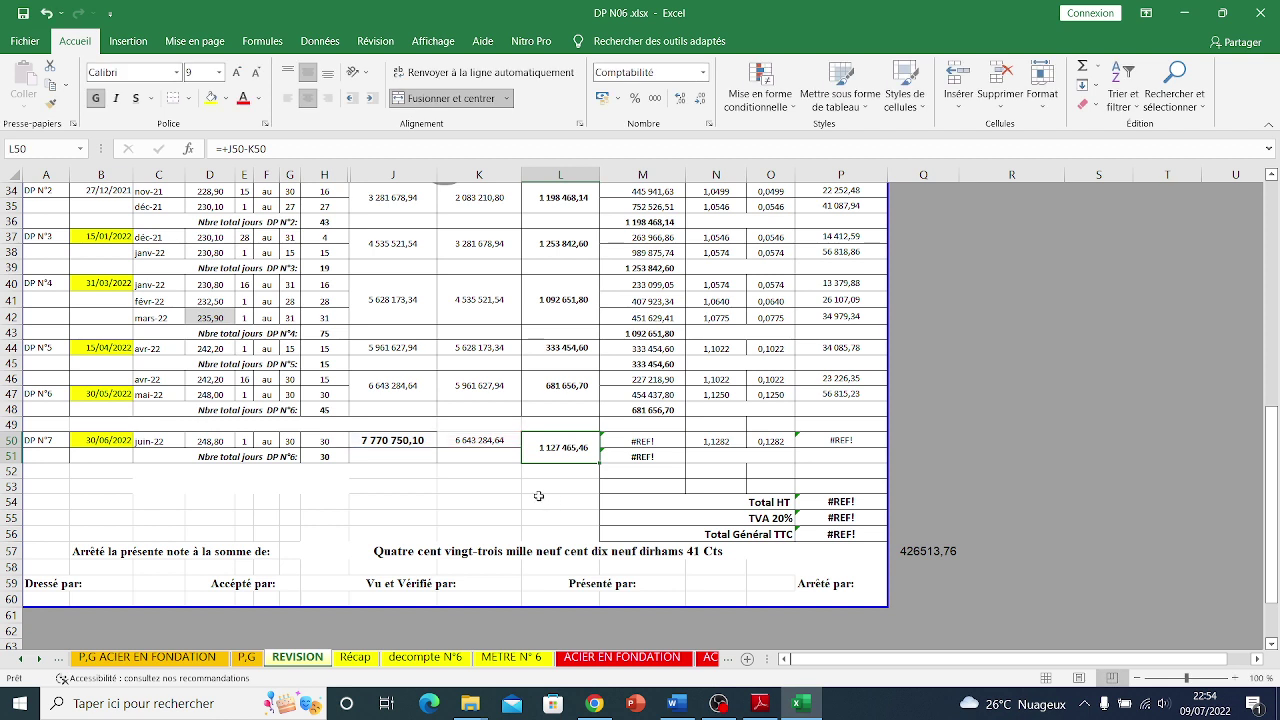
pyautogui.doubleClick(650, 441)
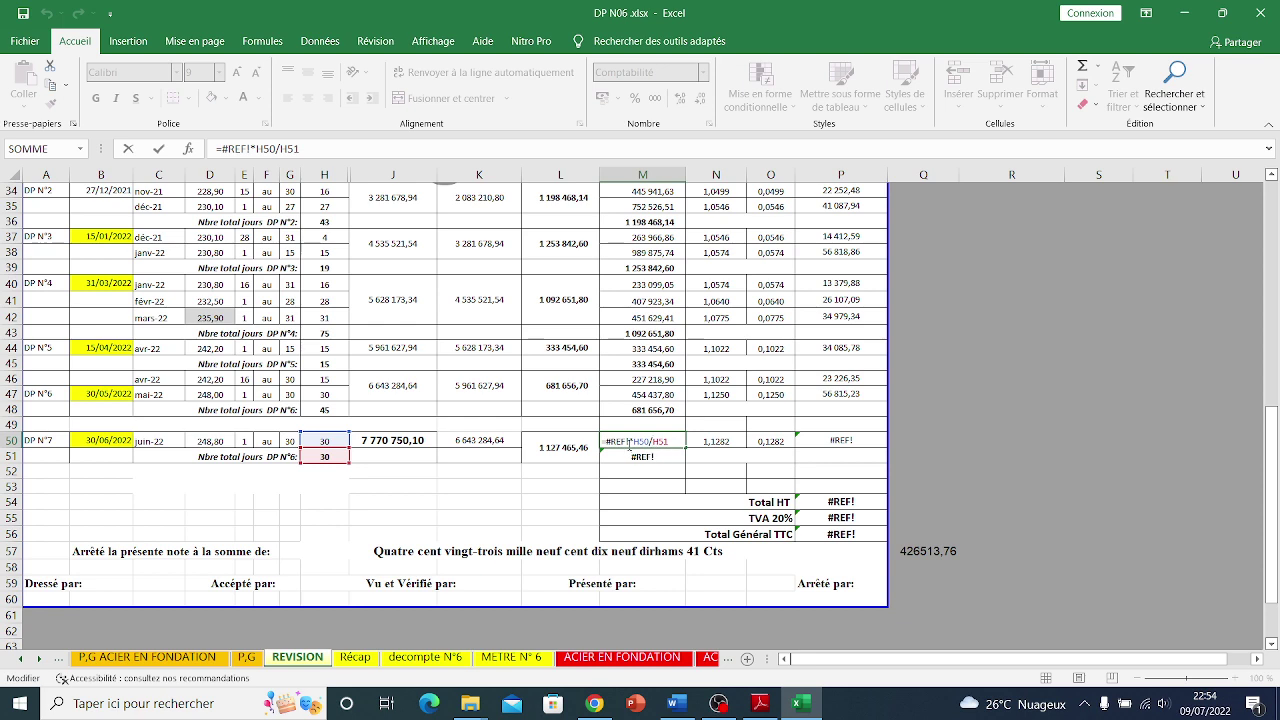
pyautogui.press('Escape')
pyautogui.doubleClick(648, 394)
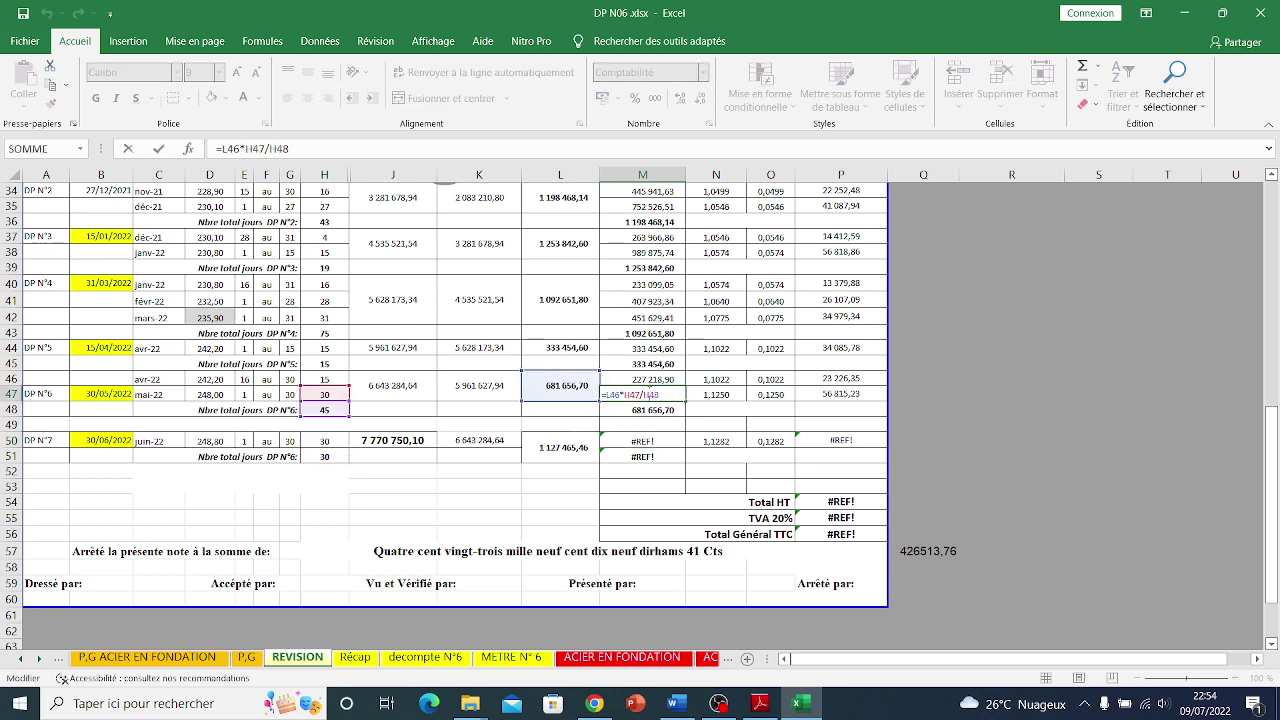
pyautogui.press('Escape')
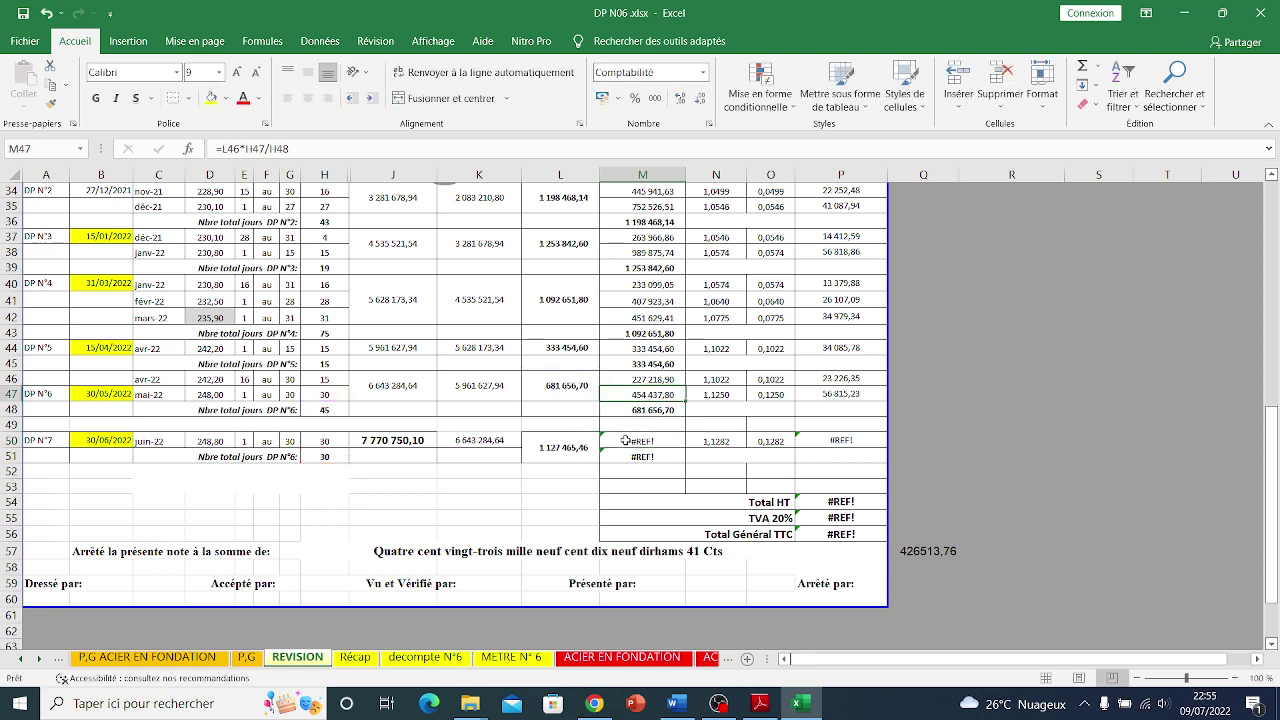
pyautogui.doubleClick(625, 440)
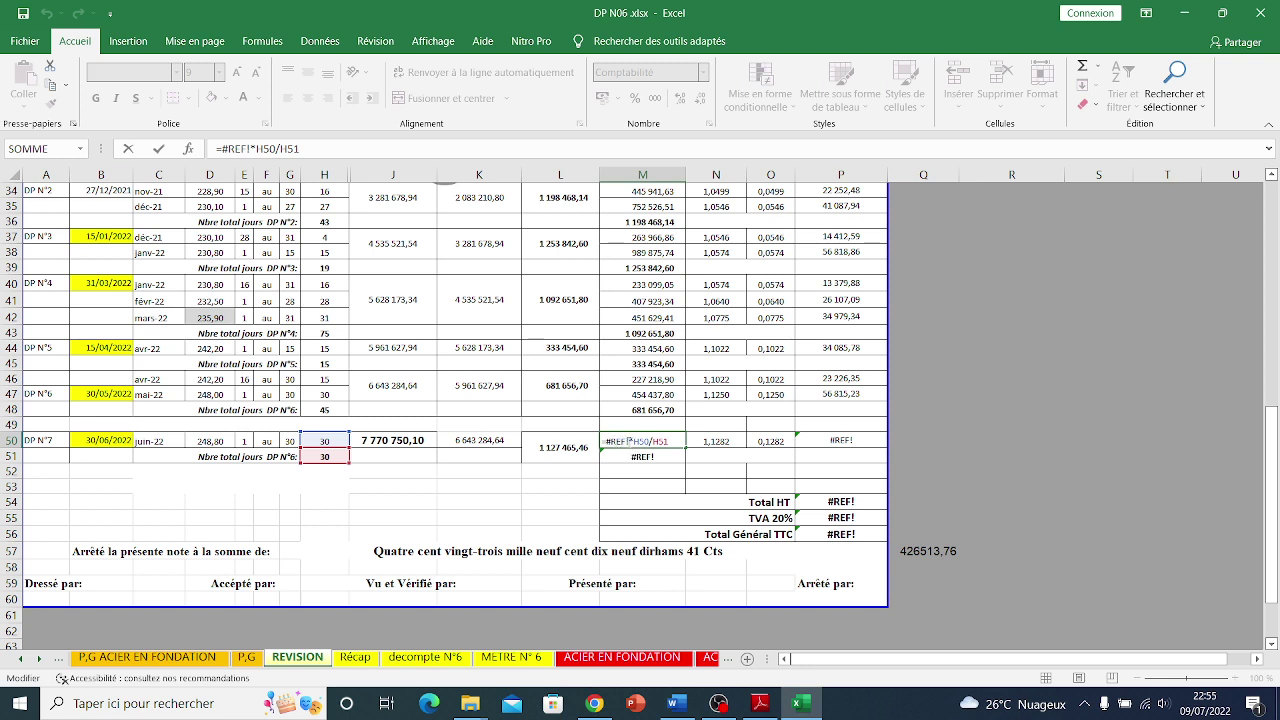
pyautogui.moveTo(629, 441); pyautogui.dragTo(610, 444)
pyautogui.click(580, 450)
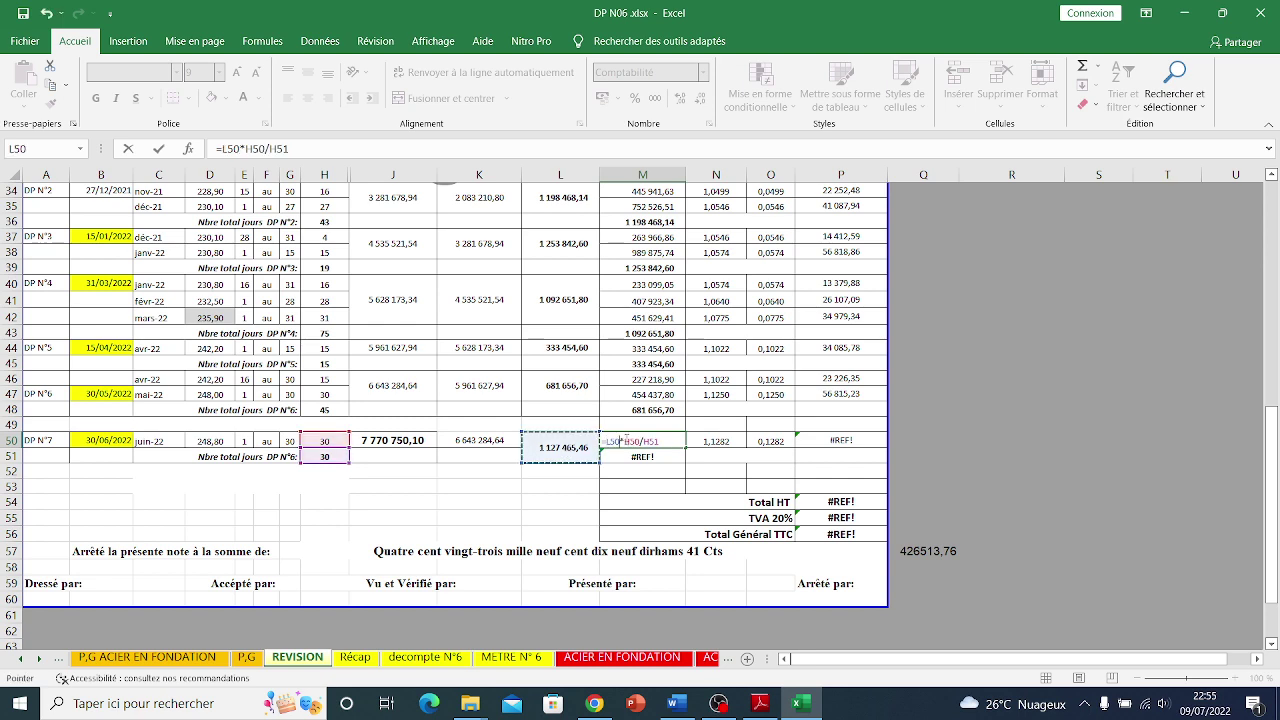
pyautogui.press('Return')
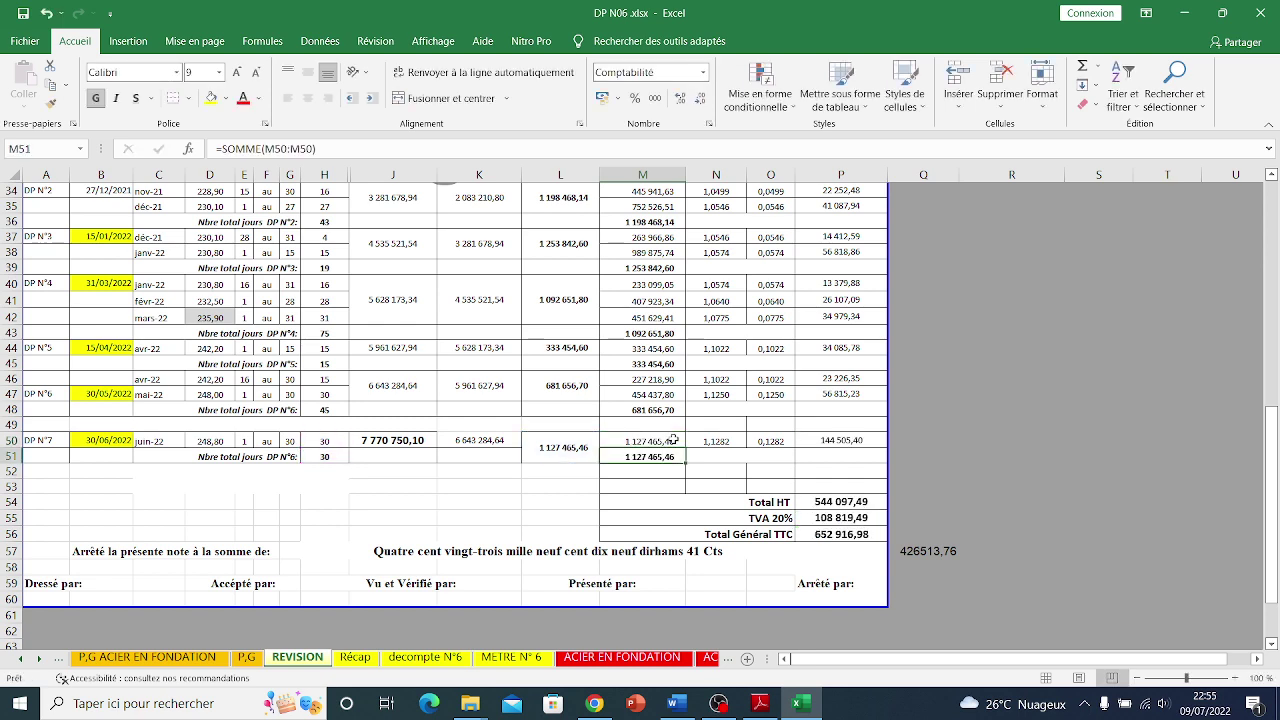
# - Review the DP N°7 entries in row 50, including the M50 formula, cumulative amount, difference and revision amount
pyautogui.doubleClick(673, 441)
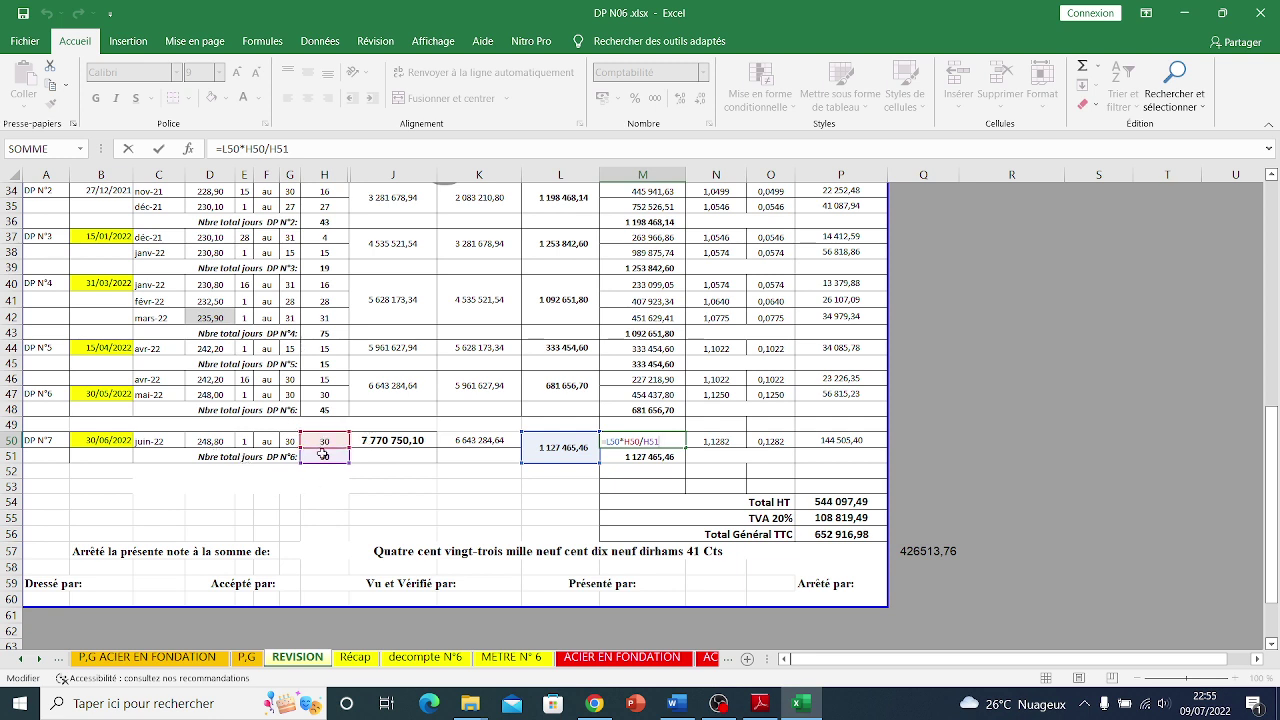
pyautogui.hotkey('ctrl', 'Return')
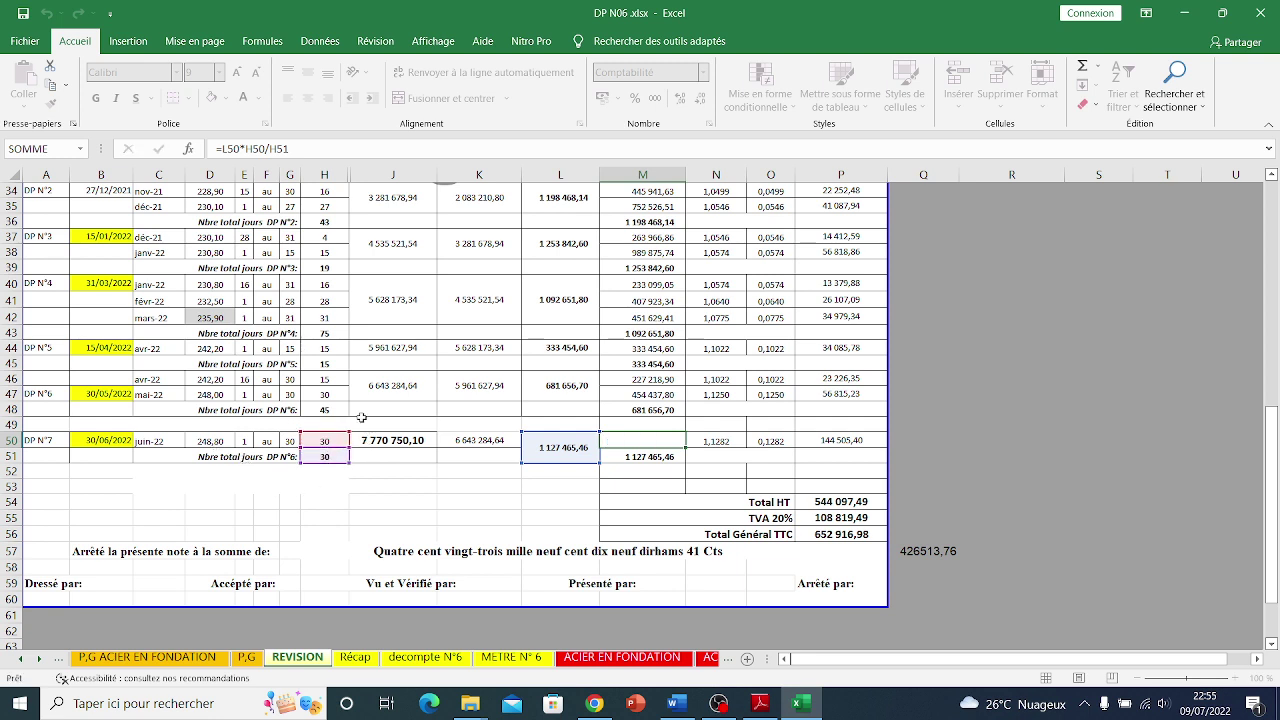
pyautogui.scroll(-1, 456, 408)
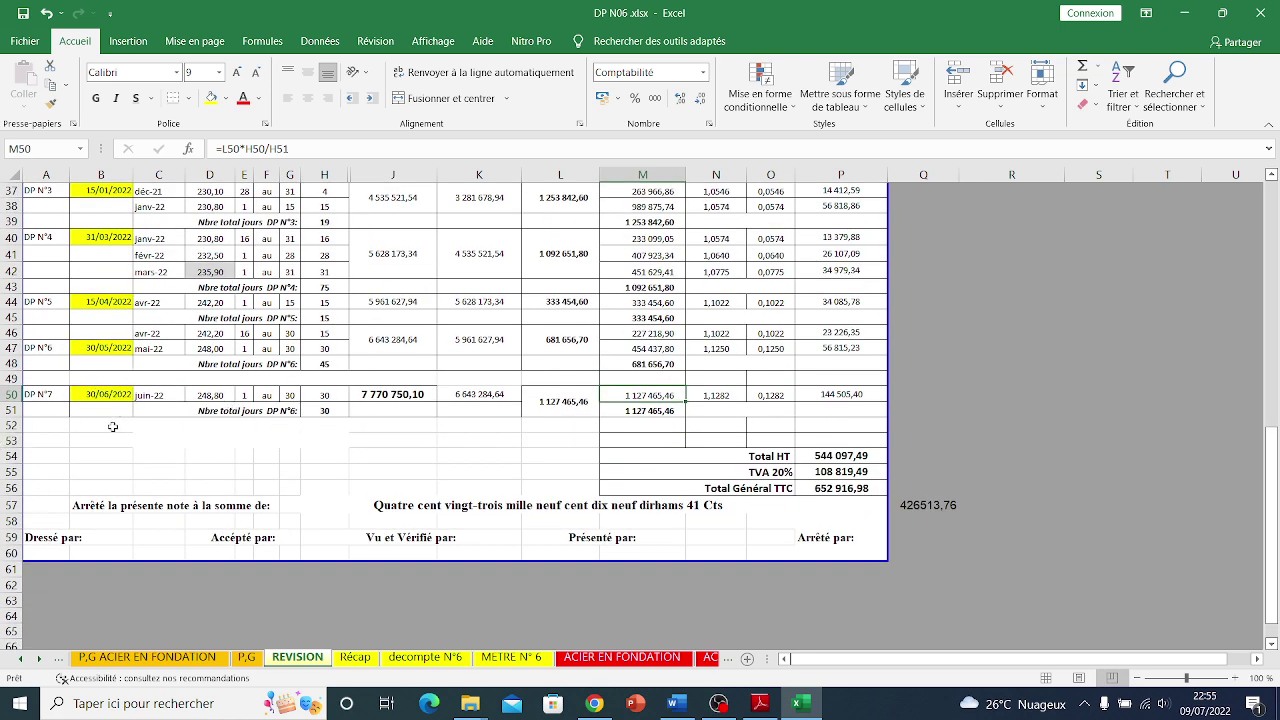
pyautogui.click(290, 395)
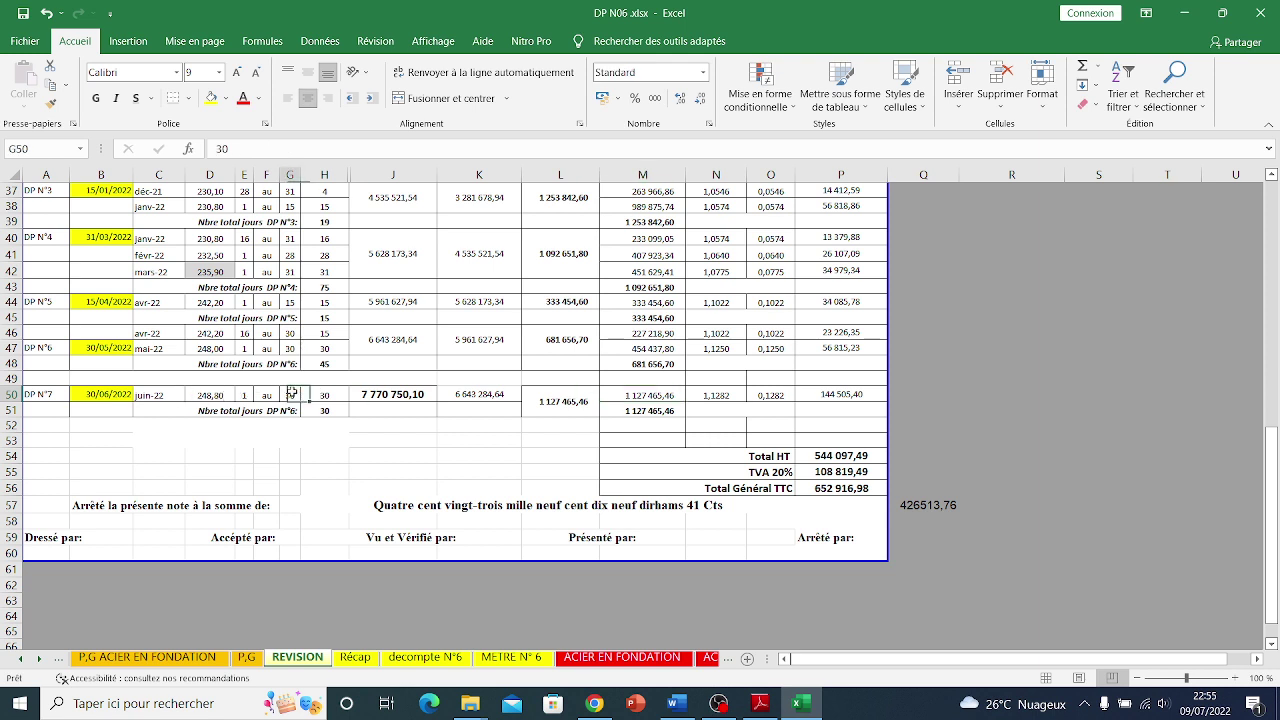
pyautogui.click(410, 397)
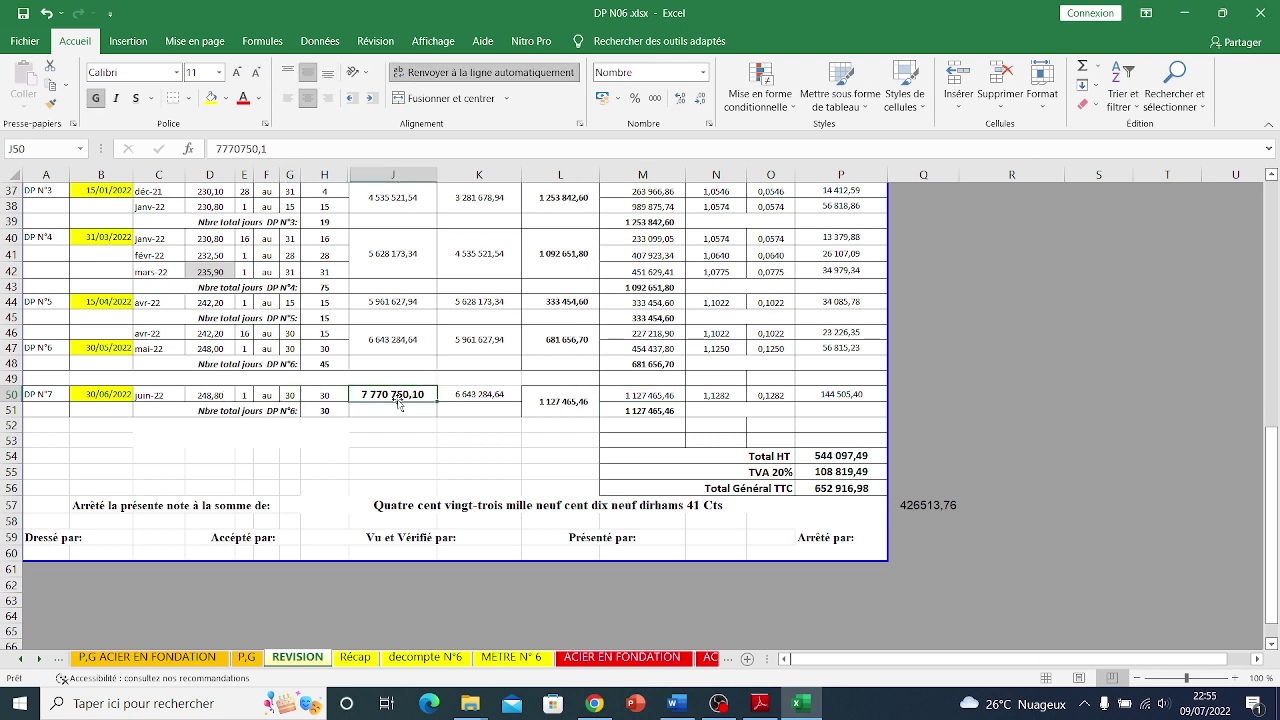
pyautogui.click(563, 400)
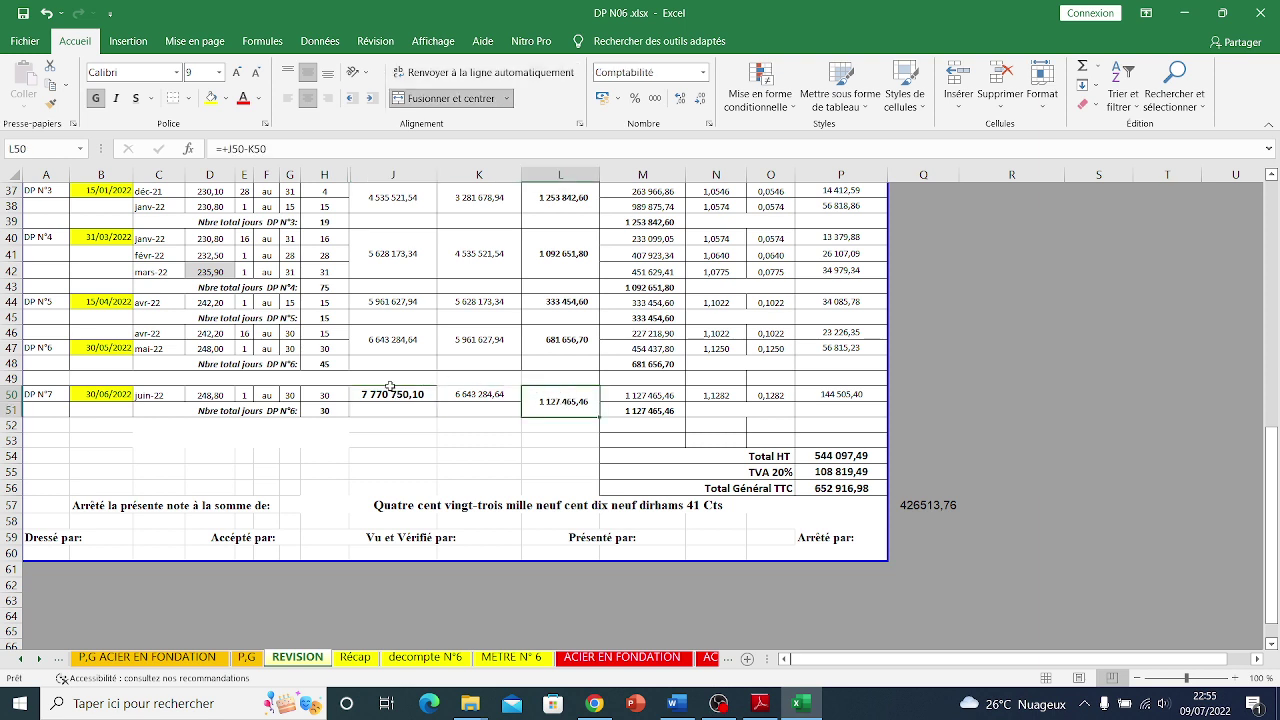
pyautogui.click(392, 384)
pyautogui.click(523, 402)
pyautogui.click(843, 390)
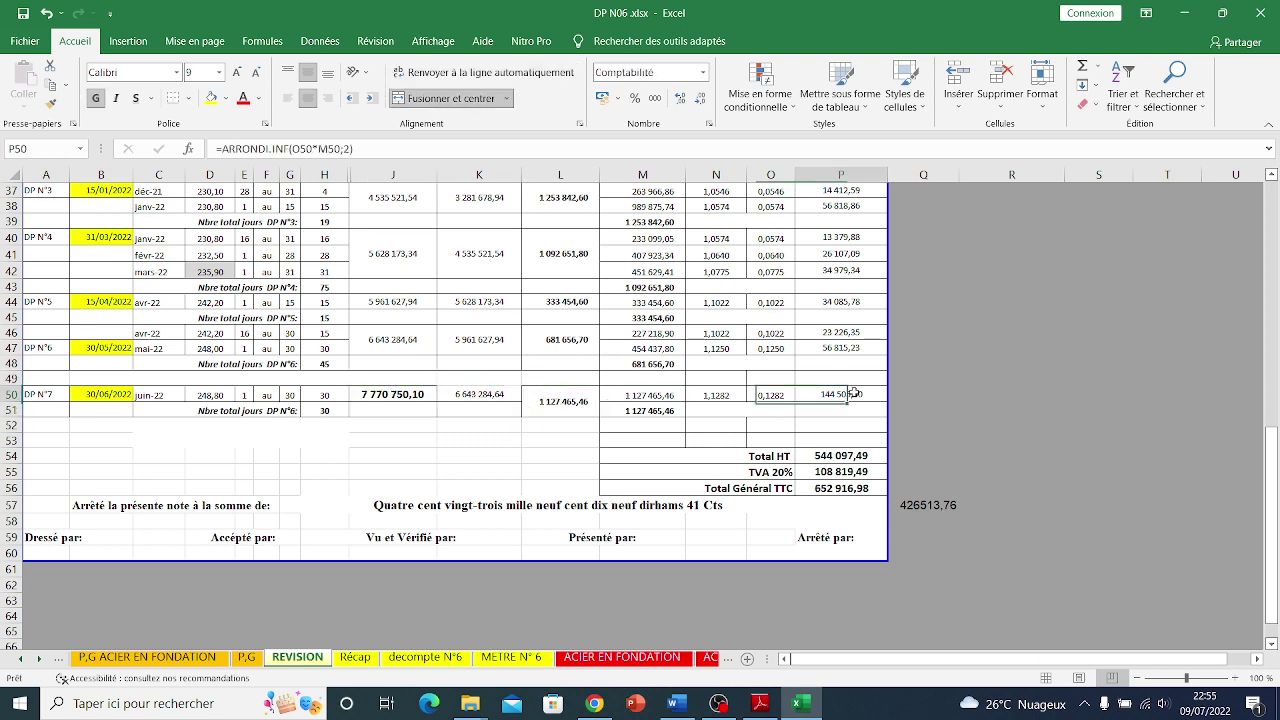
pyautogui.click(580, 398)
pyautogui.click(390, 395)
pyautogui.click(563, 400)
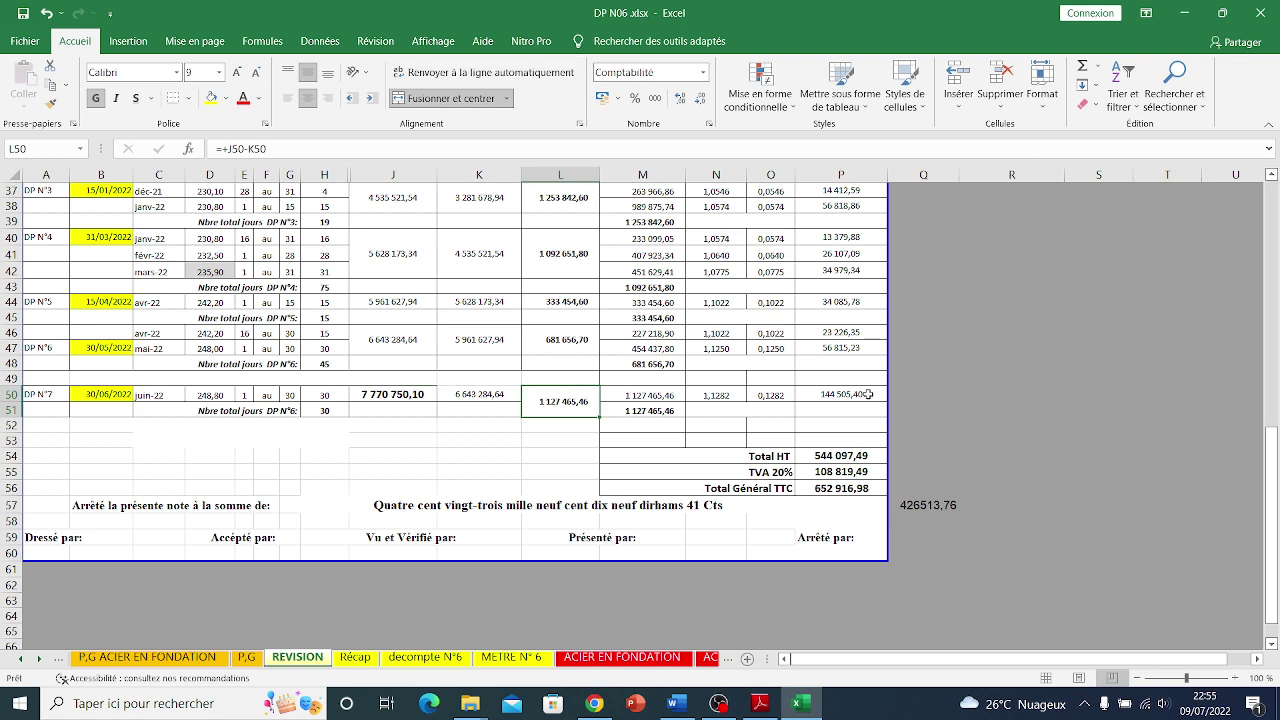
pyautogui.click(868, 396)
# - Check which revision amounts the Total HT sum formula in P54 covers
pyautogui.doubleClick(868, 456)
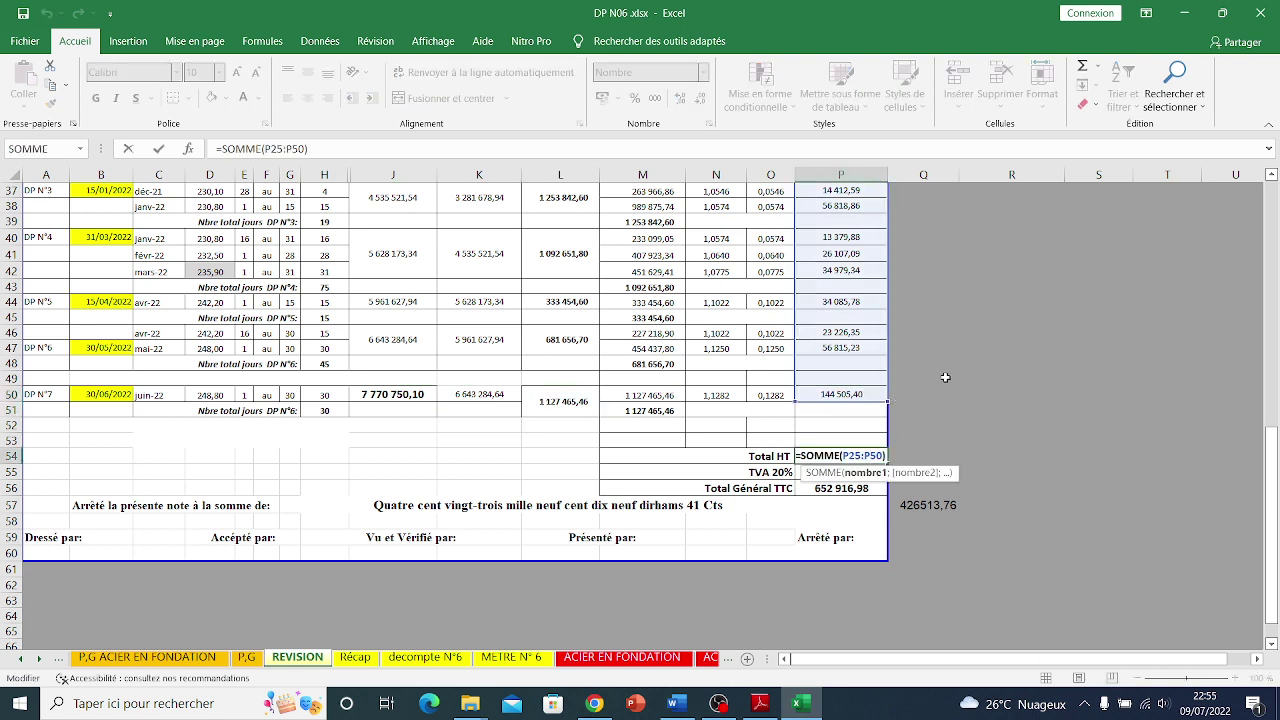
pyautogui.press('Escape')
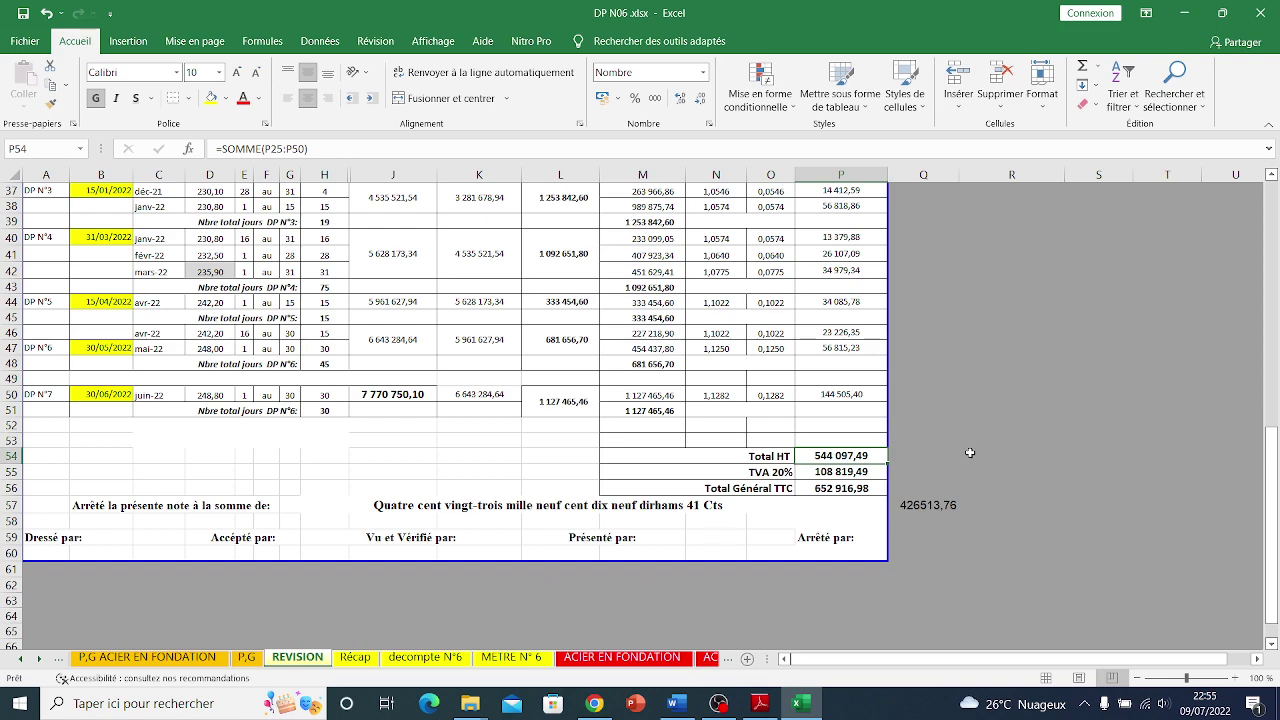
pyautogui.scroll(7, 969, 451)
pyautogui.scroll(3, 969, 451)
pyautogui.scroll(-2, 969, 448)
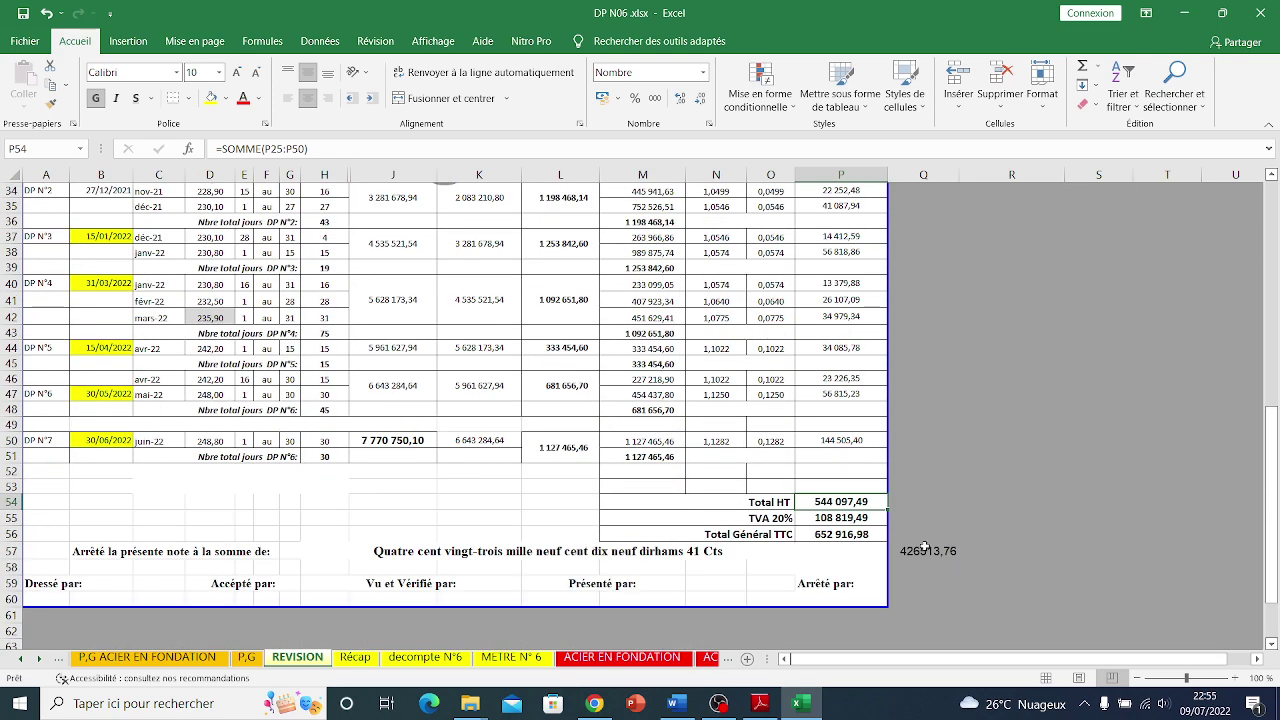
# - Select the amount in words in H57, switch to Chrome and search Google for "dcode number to letters"
pyautogui.click(401, 555)
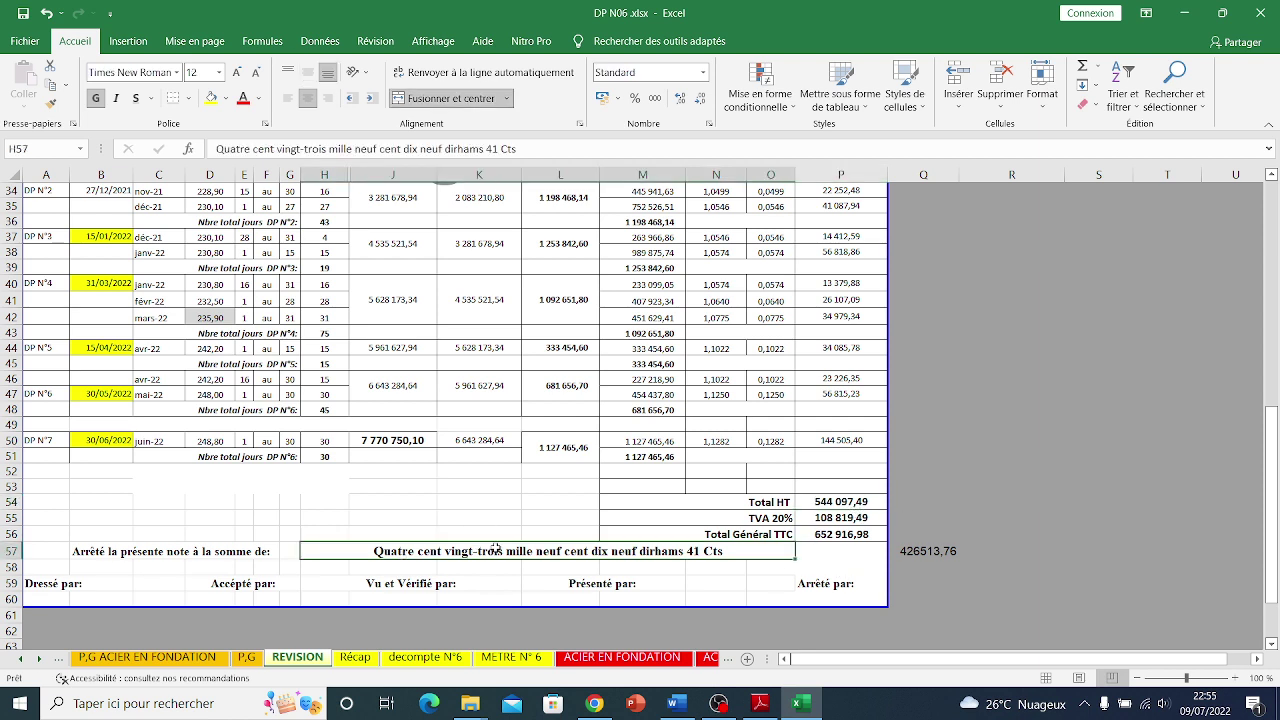
pyautogui.click(594, 703)
pyautogui.click(523, 9)
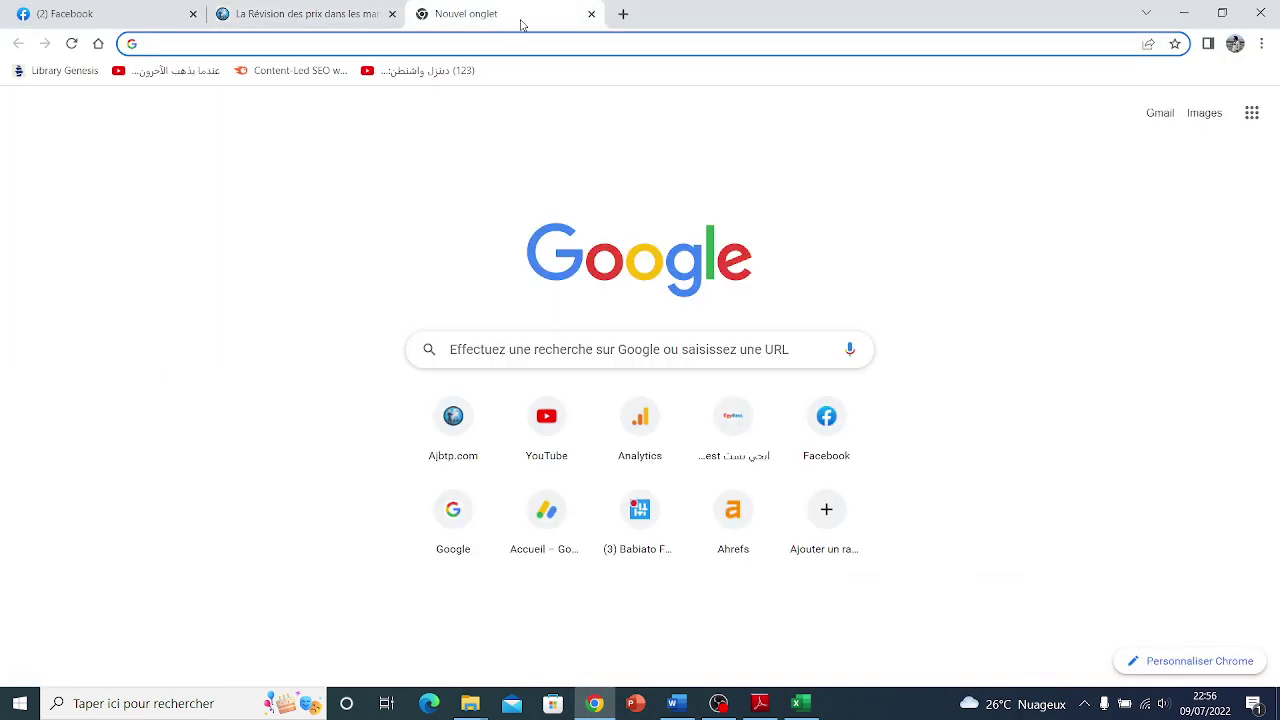
pyautogui.write('dc')
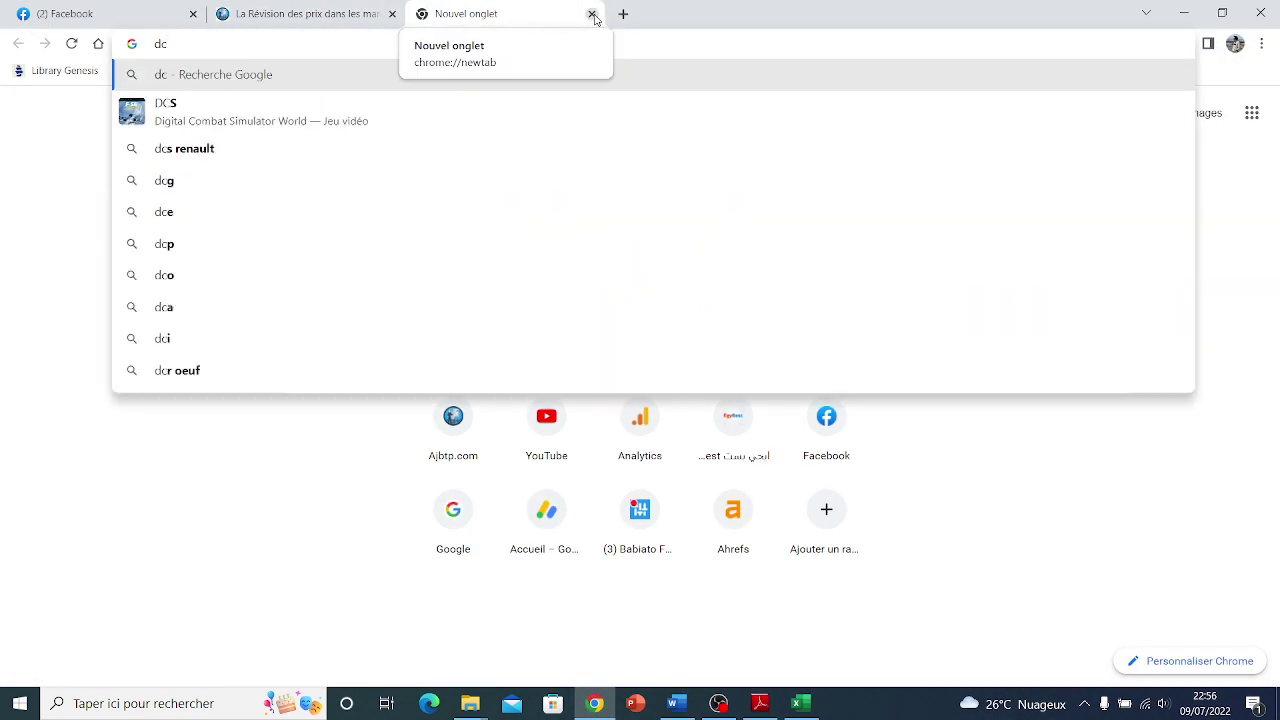
pyautogui.write('ode ')
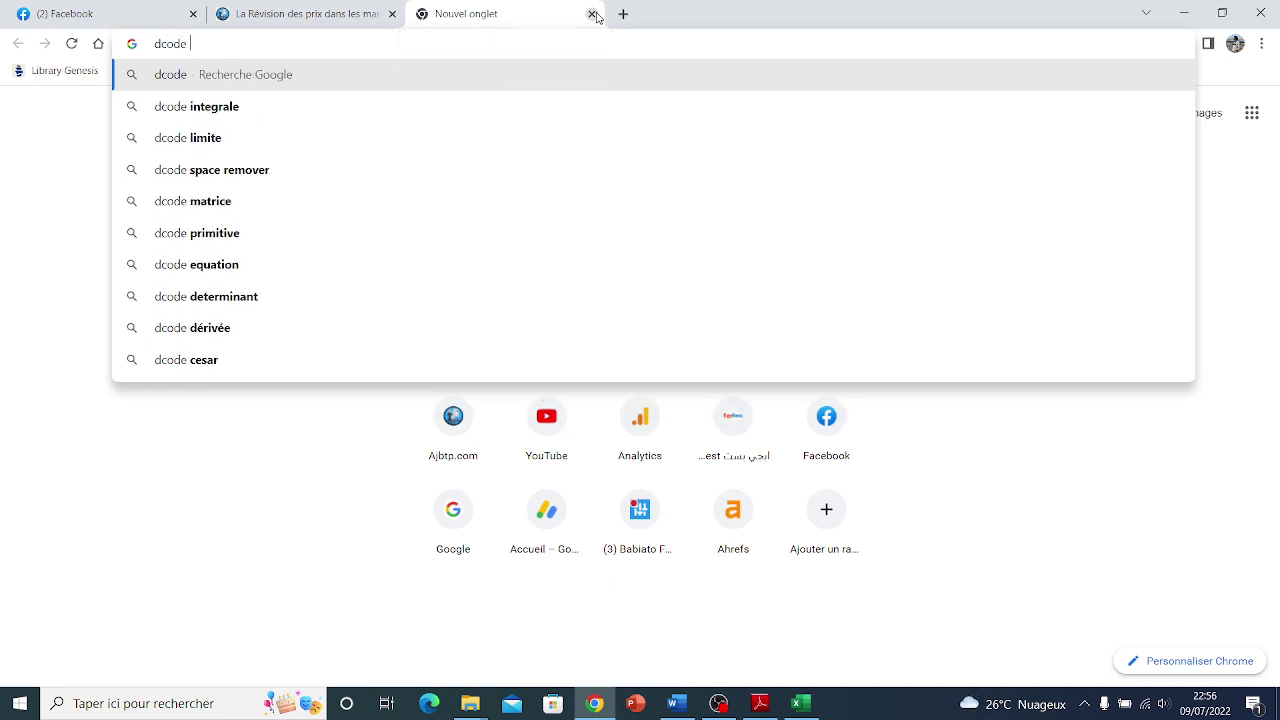
pyautogui.write('number ')
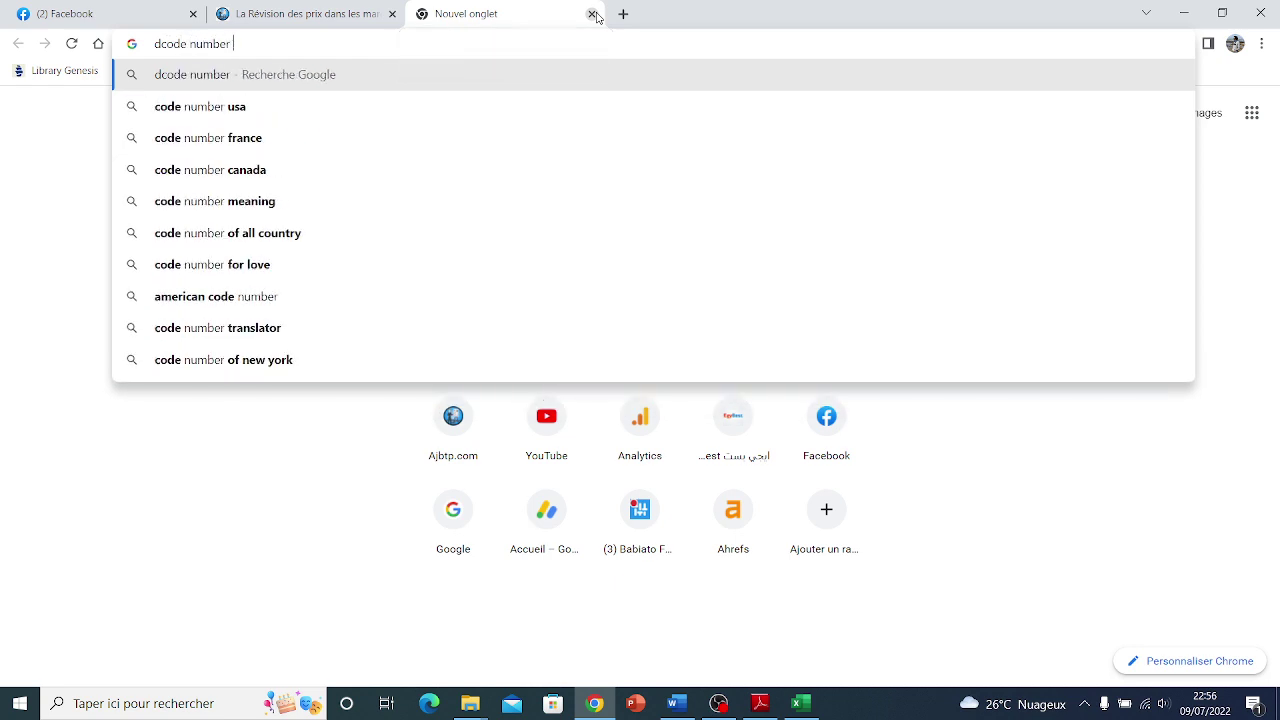
pyautogui.write('to letter')
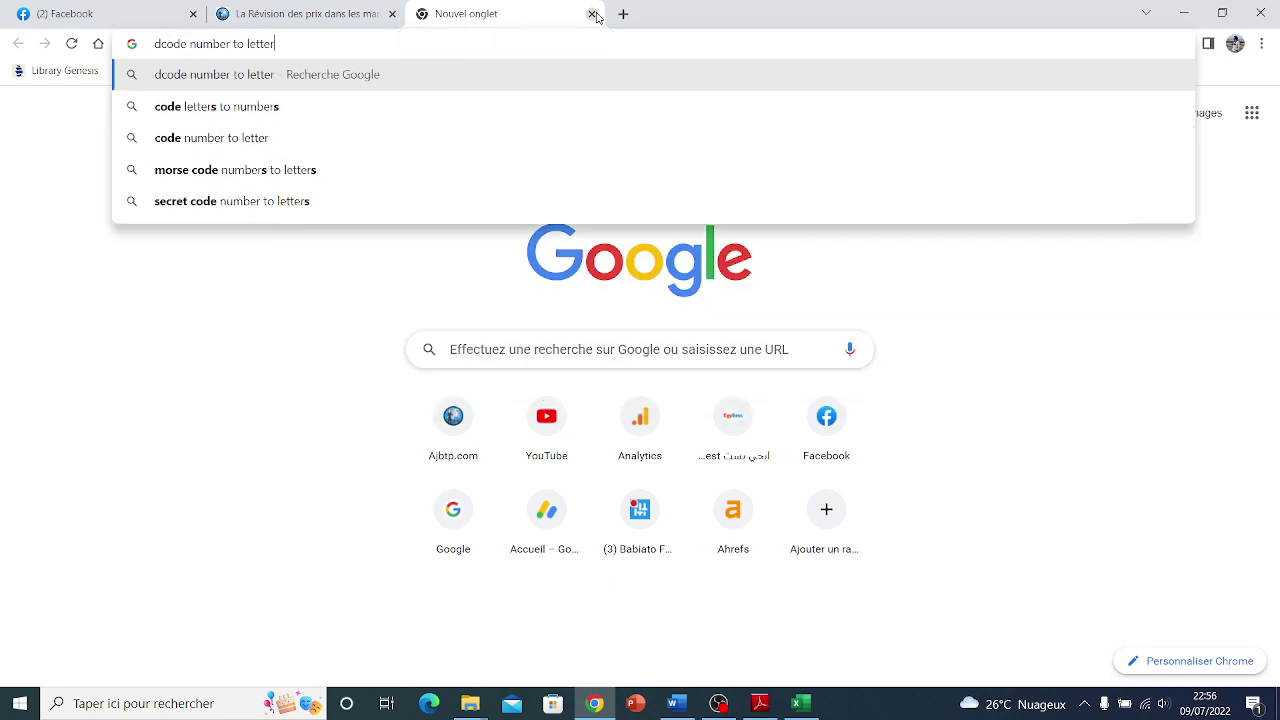
pyautogui.write('s')
pyautogui.press('Return')
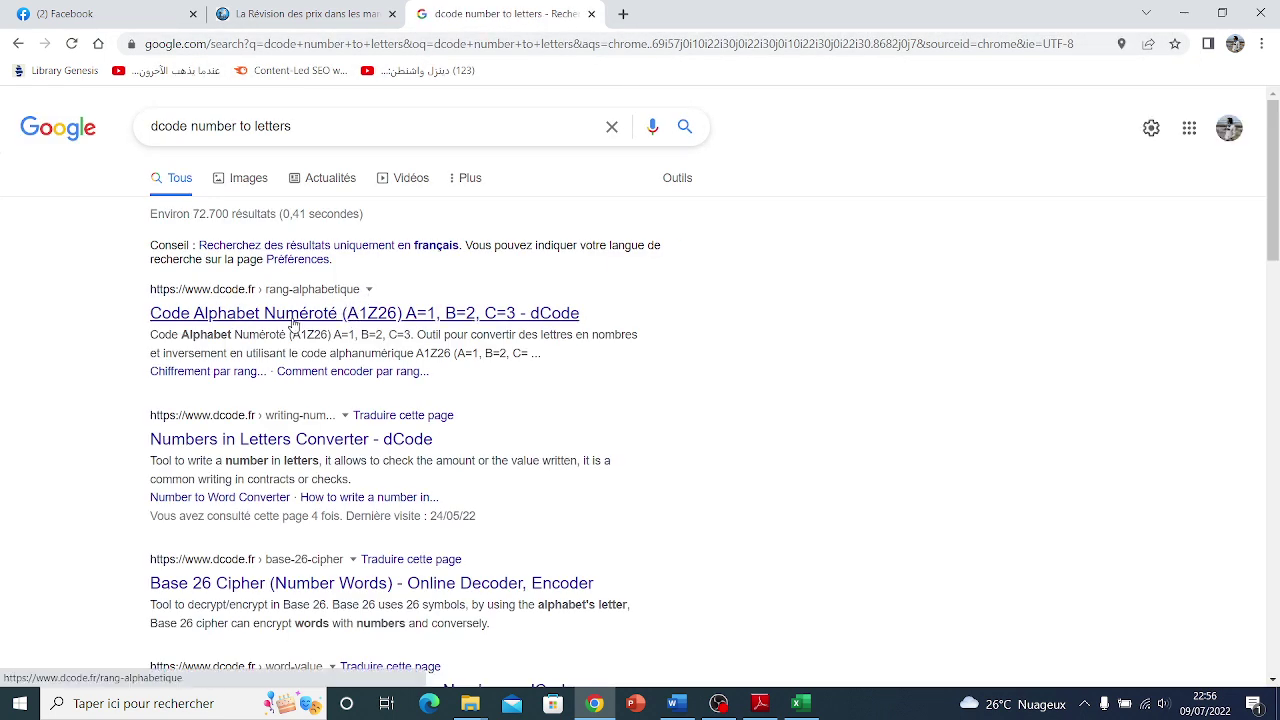
# - Open dCode's Numbers in Letters Converter from the search results and switch the page to French
pyautogui.click(332, 452)
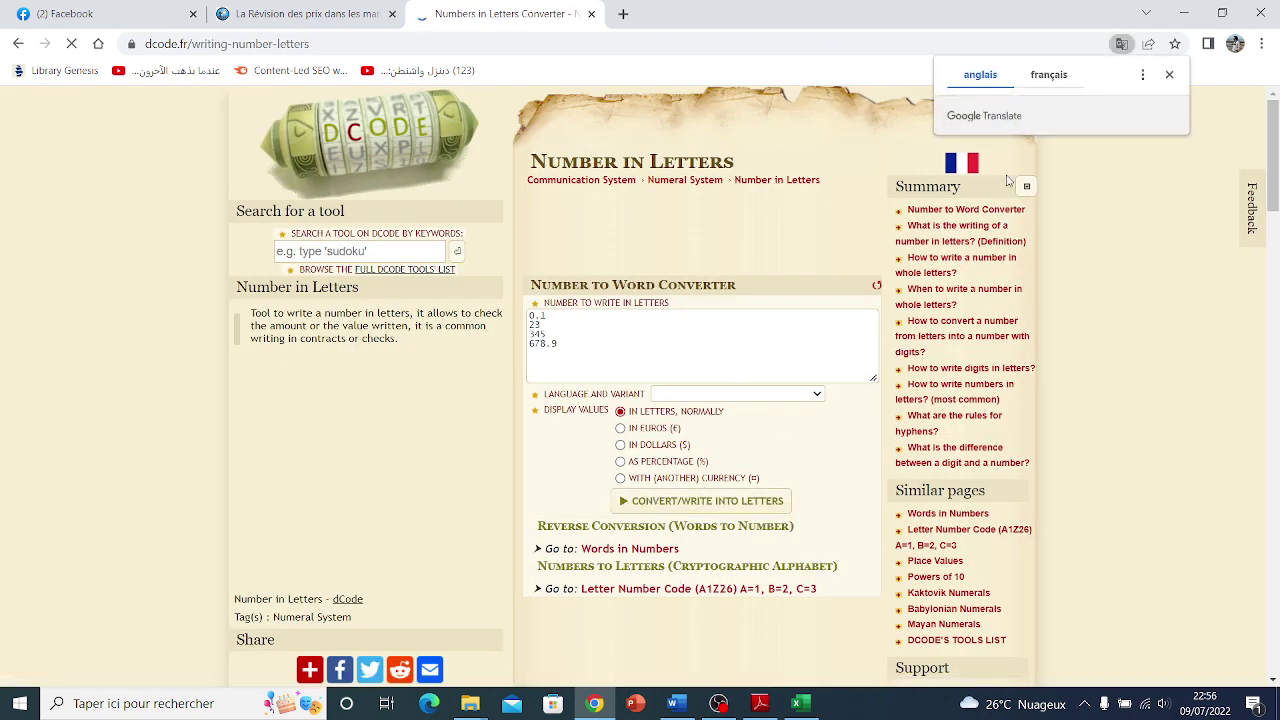
pyautogui.click(966, 168)
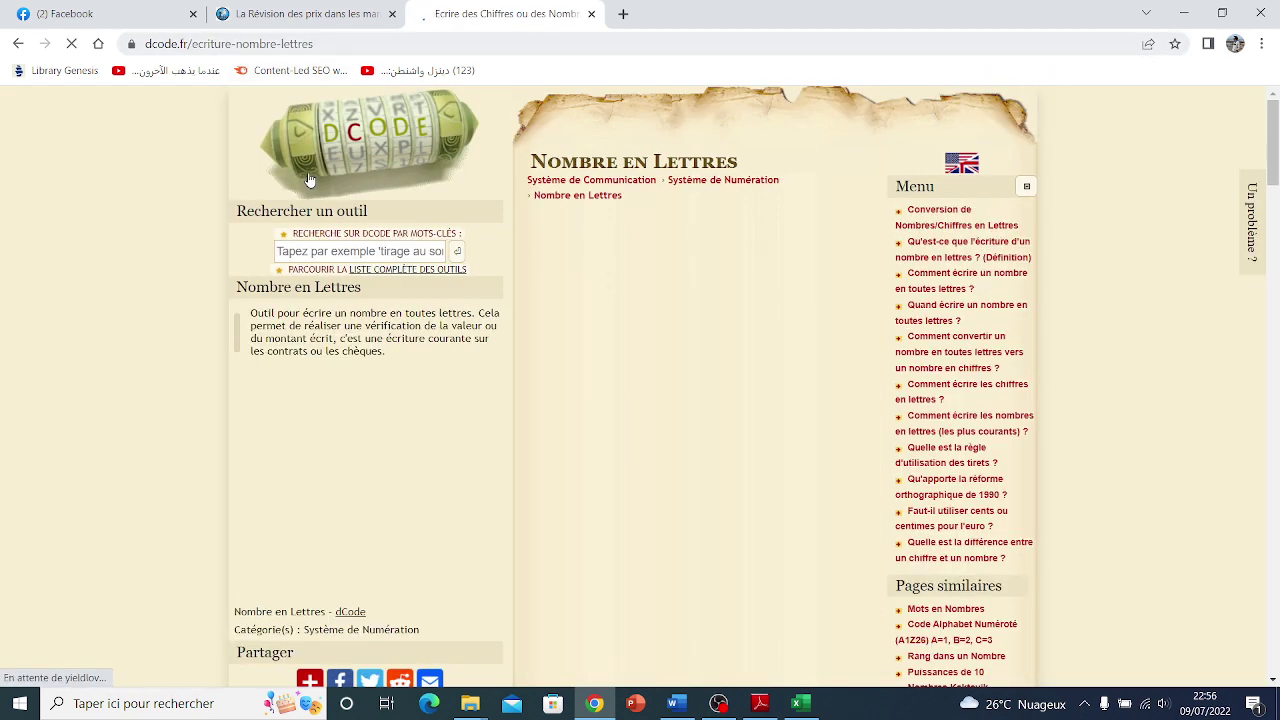
pyautogui.click(280, 14)
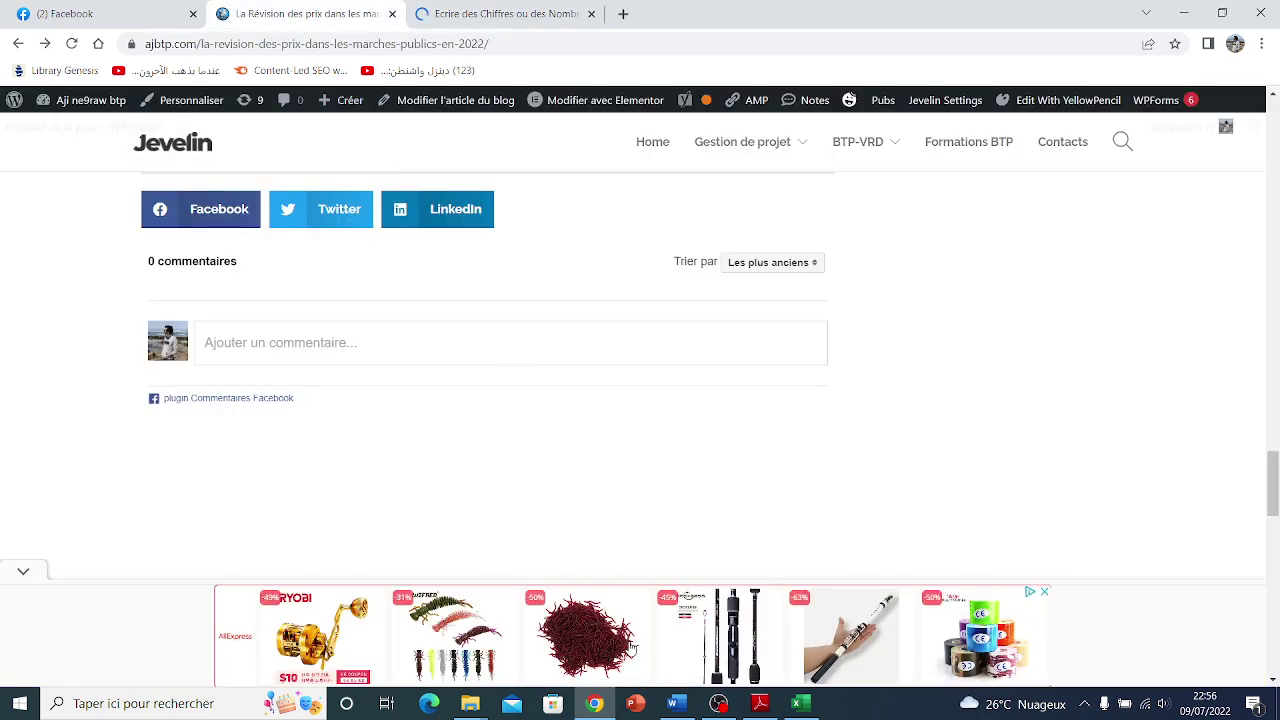
# - Switch back to Excel and copy the Total Général TTC amount in P56 of the REVISION sheet
pyautogui.click(800, 704)
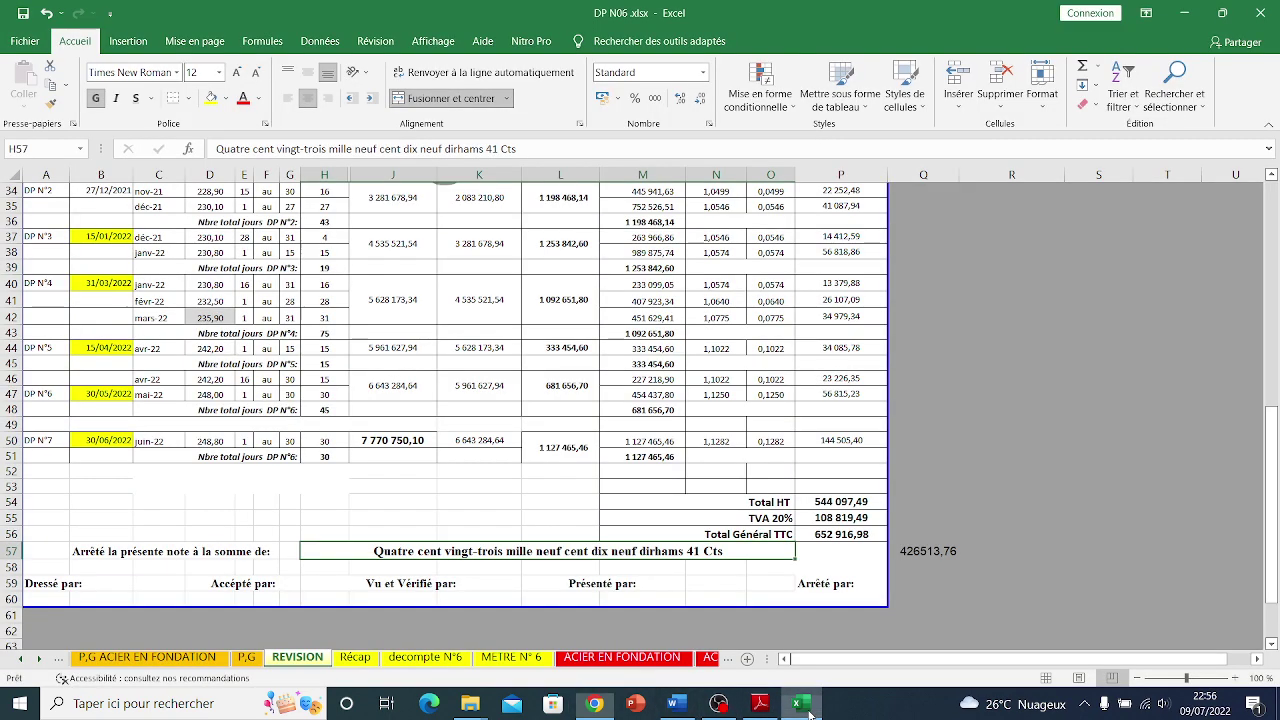
pyautogui.click(827, 539)
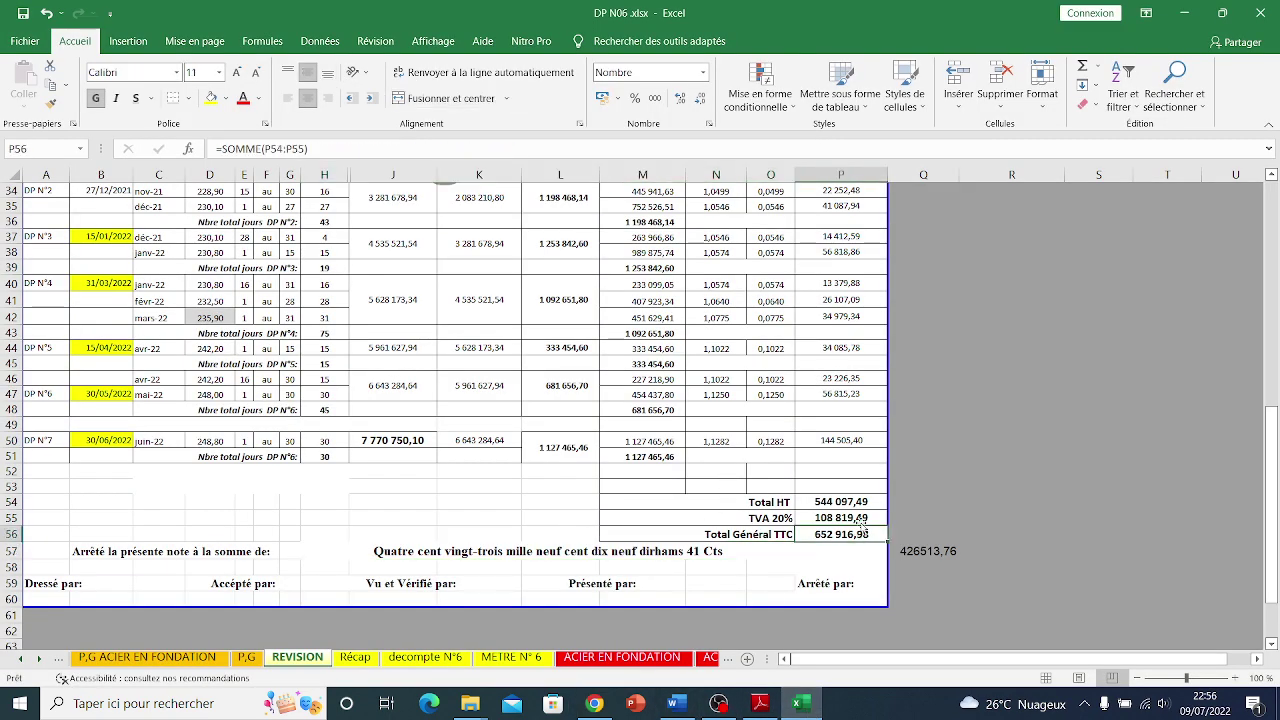
pyautogui.hotkey('ctrl', 'c')
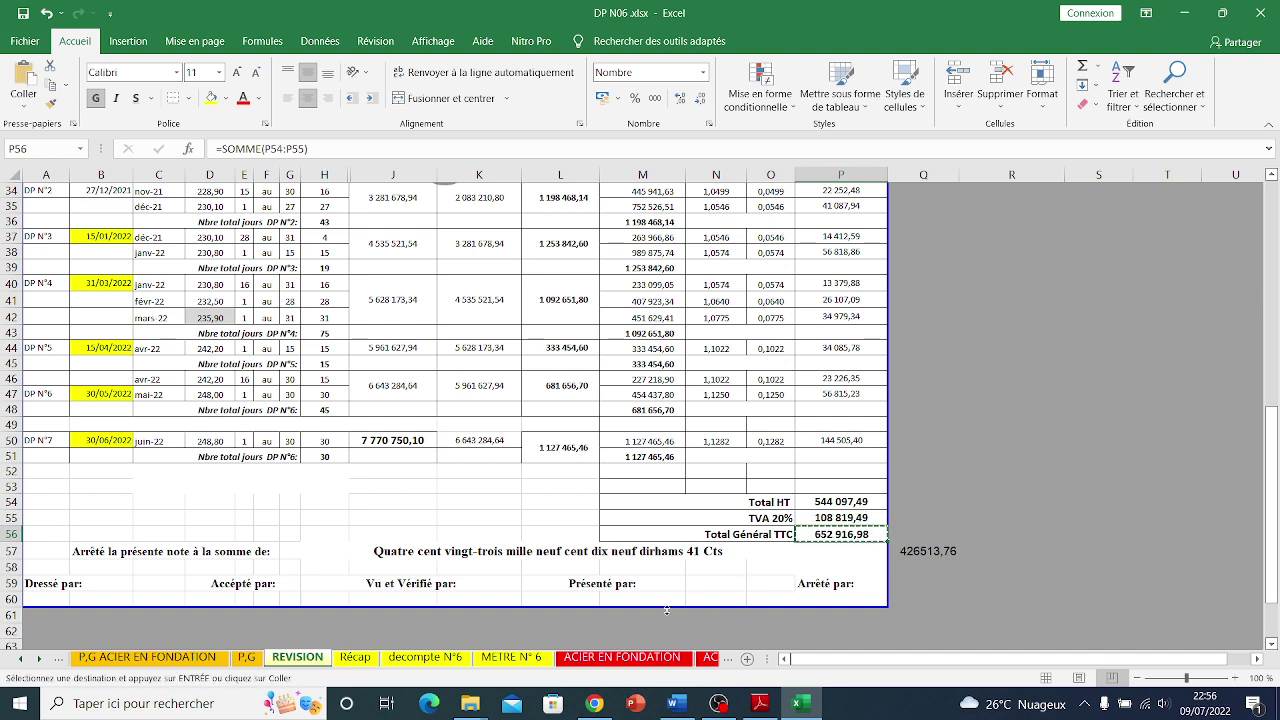
# - Switch to the dCode page in Chrome and convert the copied total, with its space removed (652916,98), into French words
pyautogui.click(594, 704)
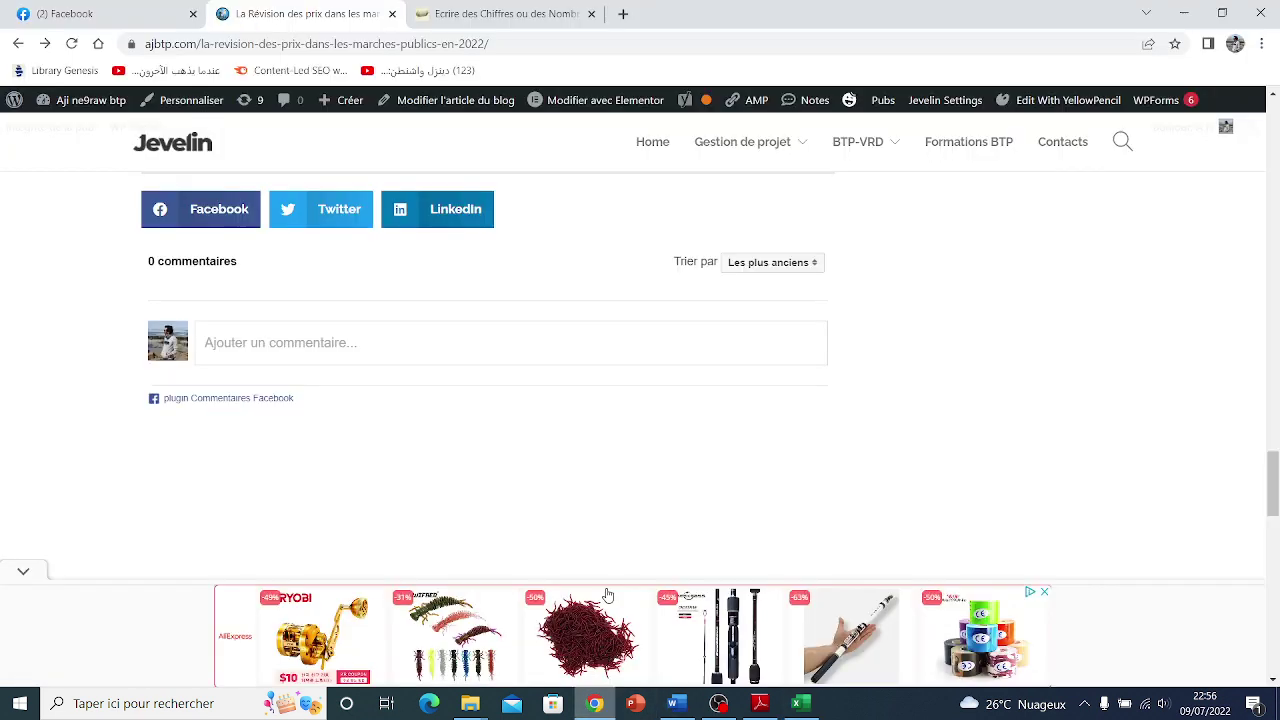
pyautogui.click(486, 14)
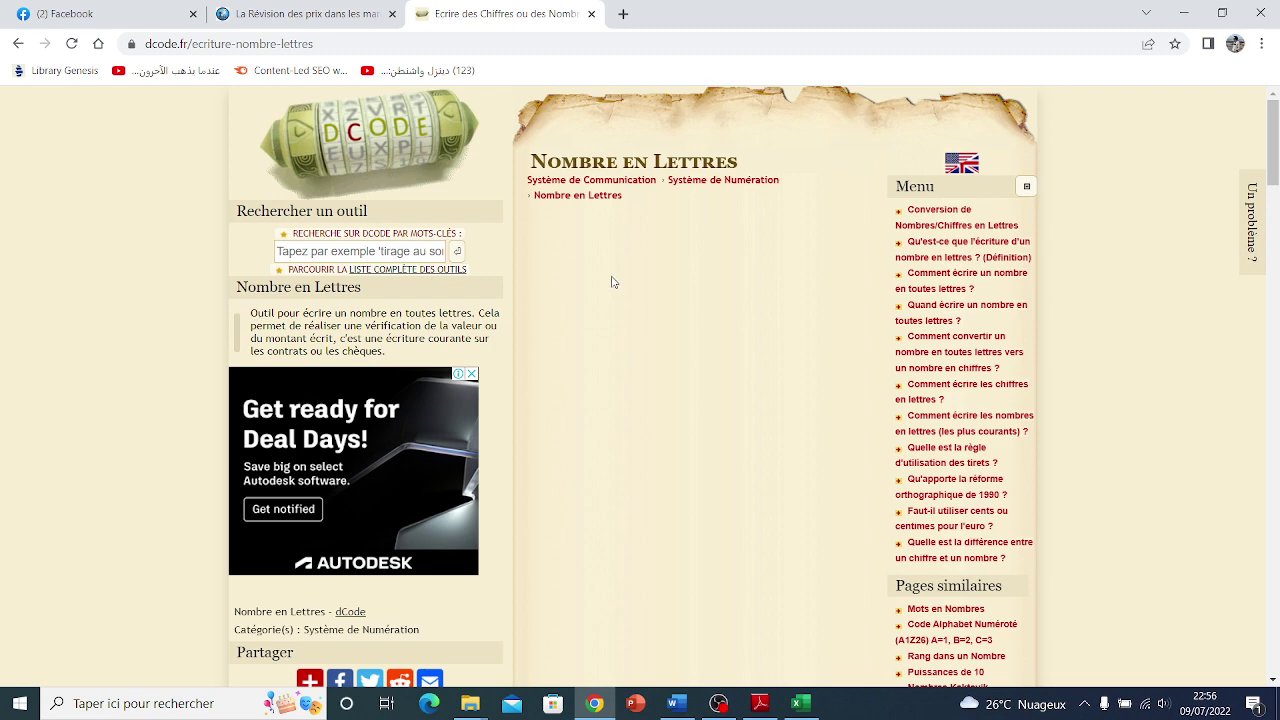
pyautogui.scroll(-3, 613, 282)
pyautogui.click(626, 430)
pyautogui.hotkey('ctrl', 'a')
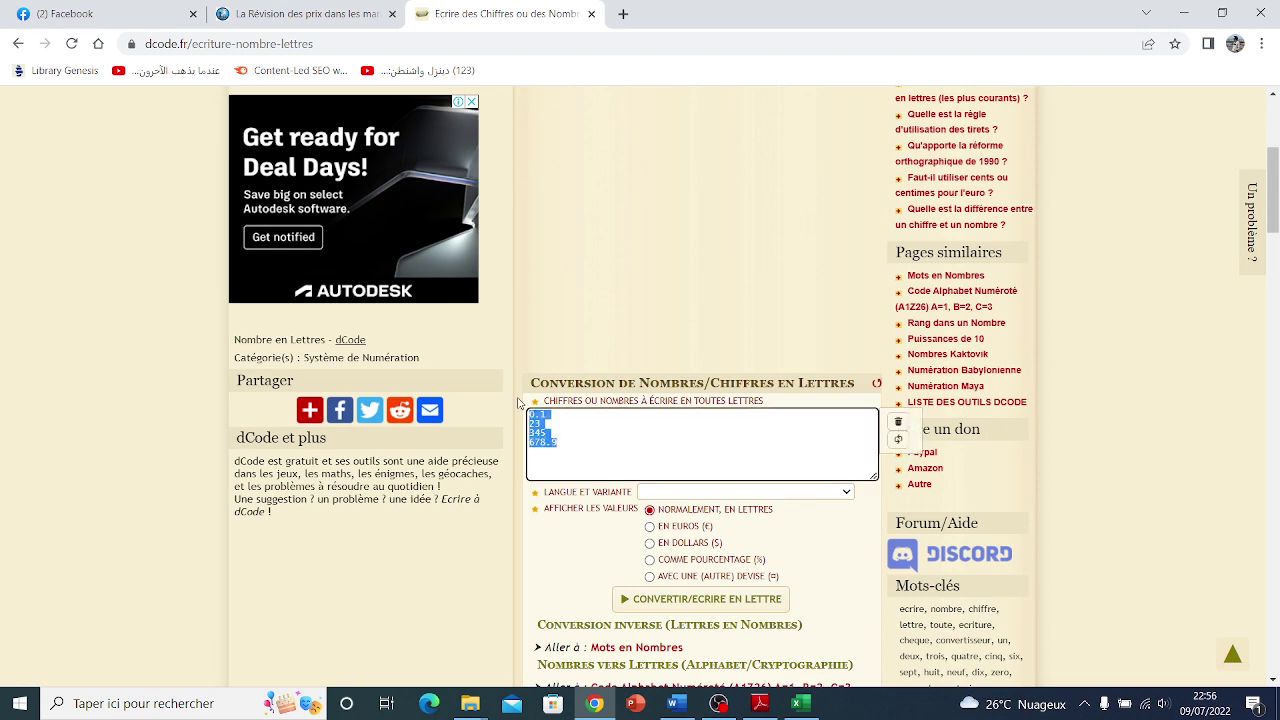
pyautogui.hotkey('ctrl', 'v')
pyautogui.click(552, 415)
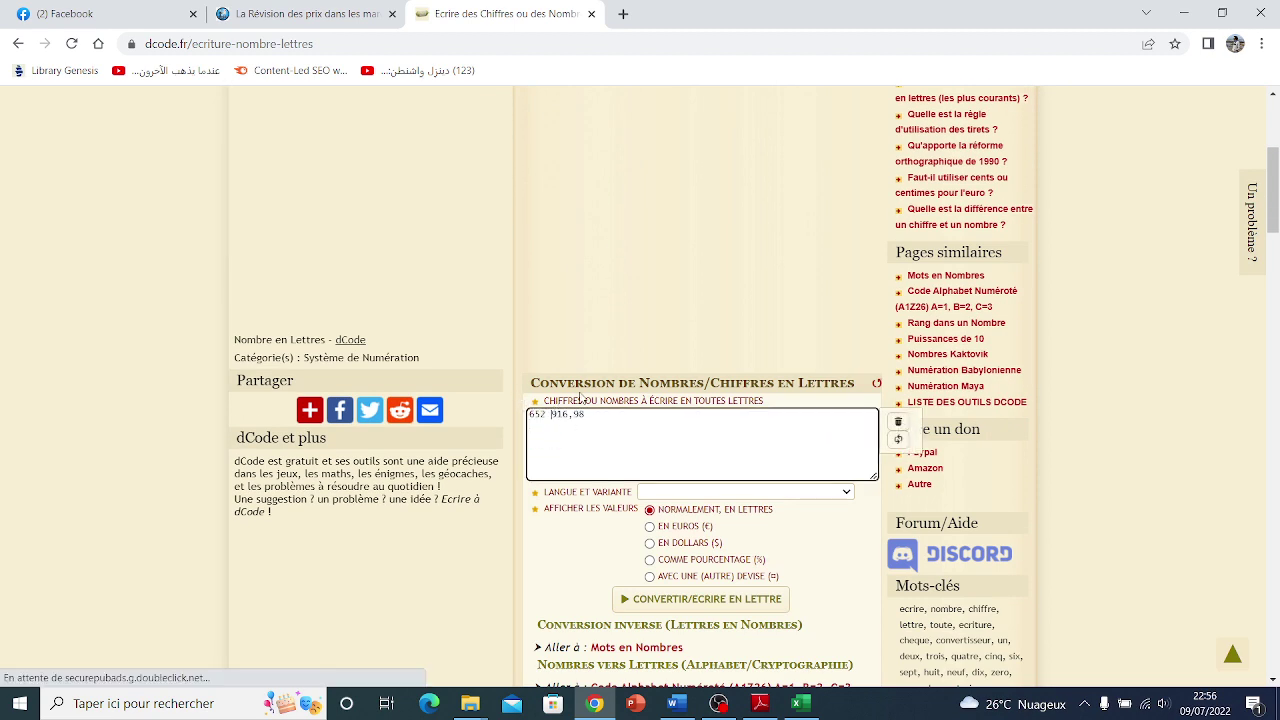
pyautogui.press('BackSpace')
pyautogui.scroll(-2, 637, 453)
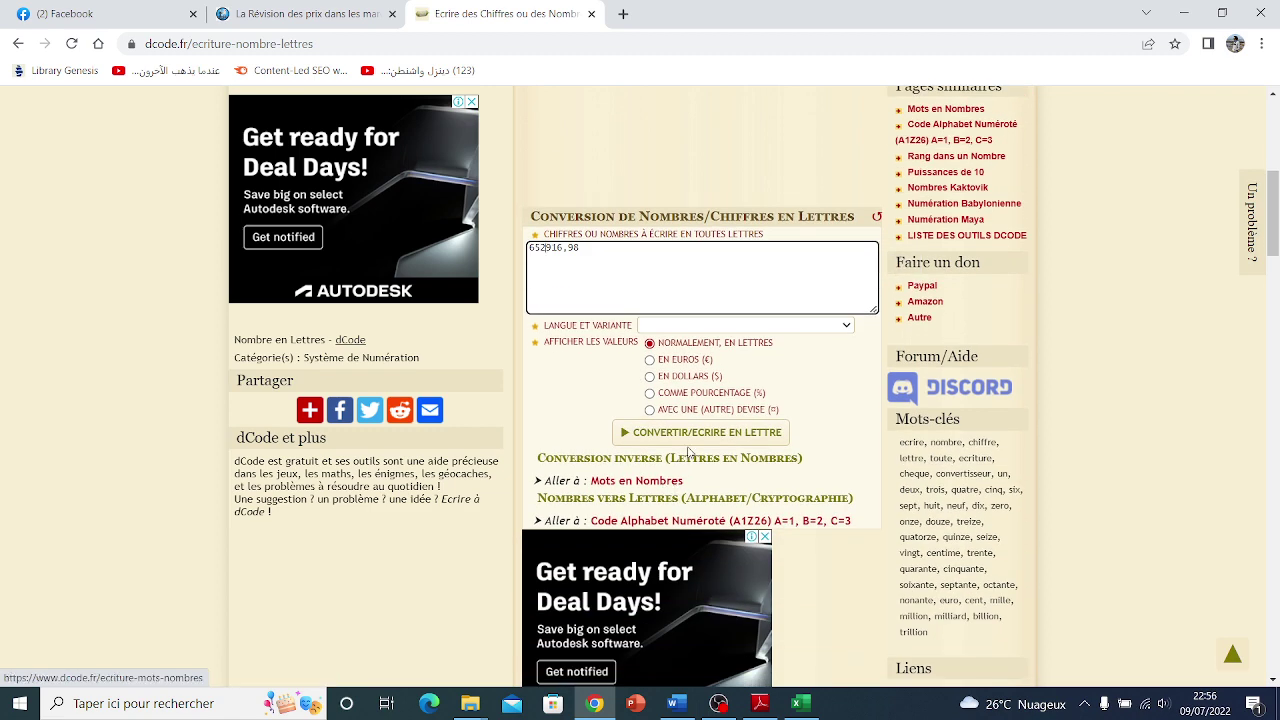
pyautogui.click(690, 460)
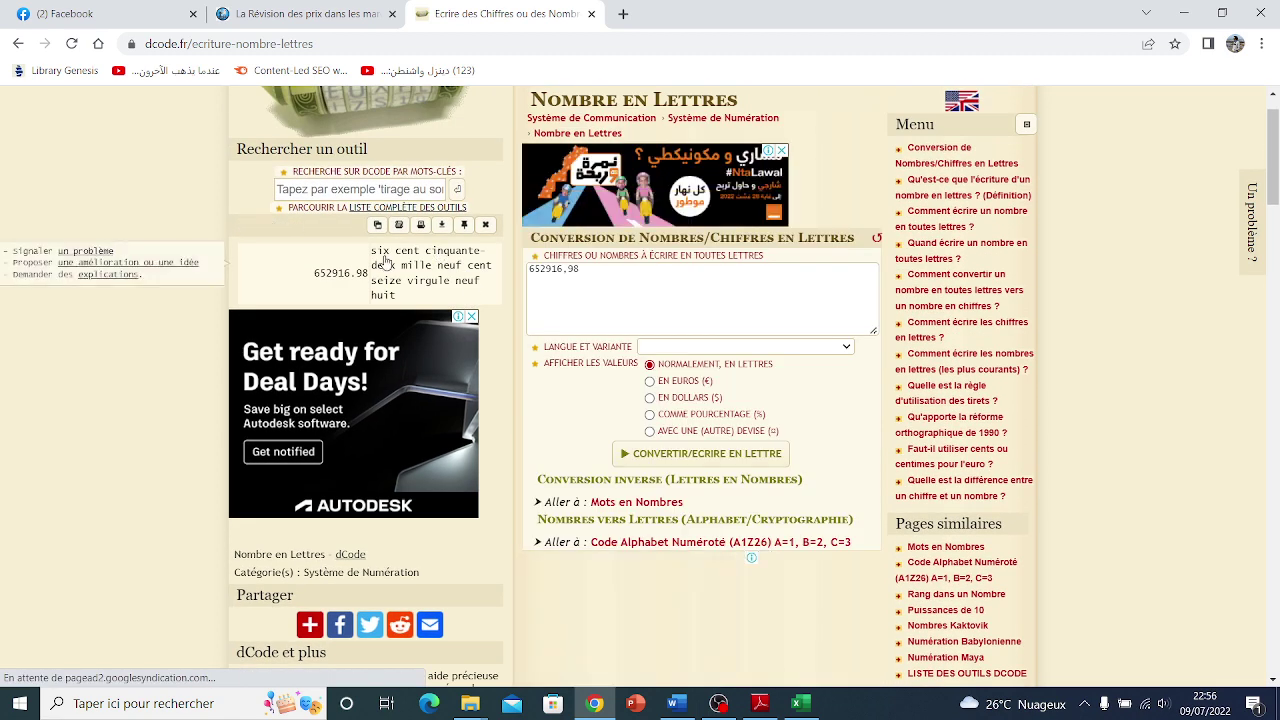
# - Copy the converted amount in words and paste it into the browser's address bar for editing
pyautogui.moveTo(372, 251); pyautogui.dragTo(400, 298)
pyautogui.rightClick(398, 272)
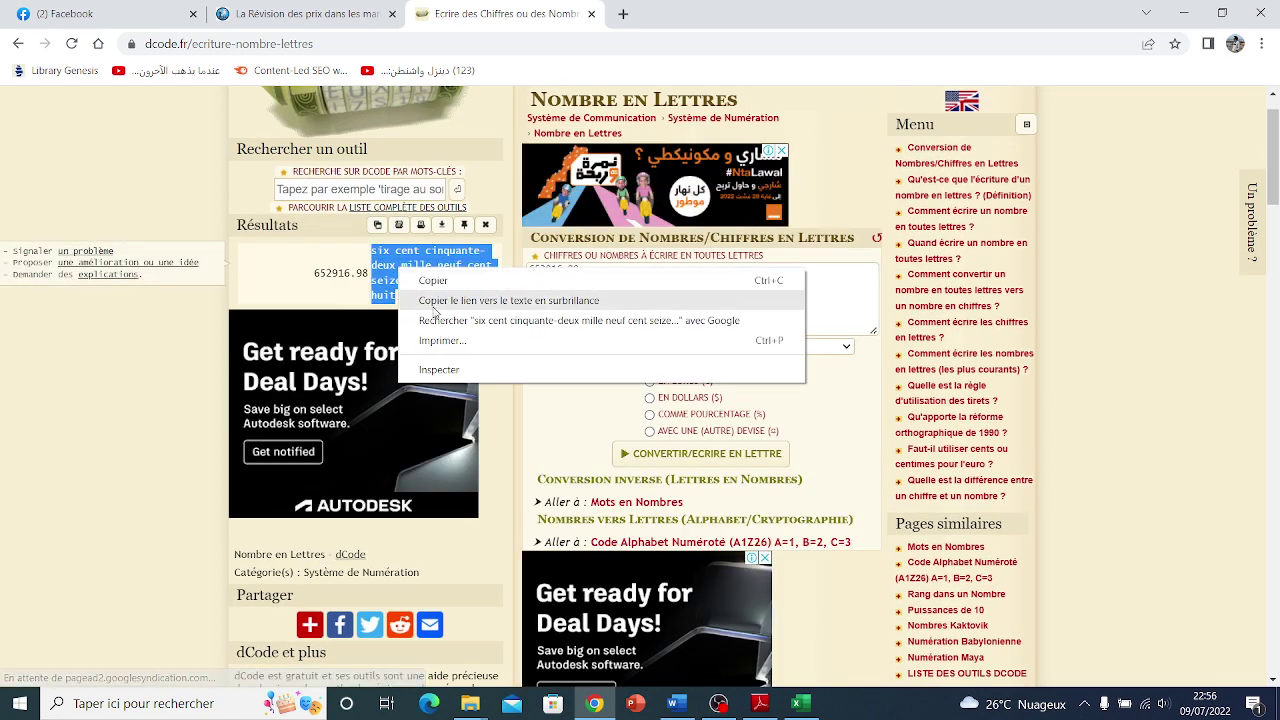
pyautogui.click(425, 280)
pyautogui.click(395, 43)
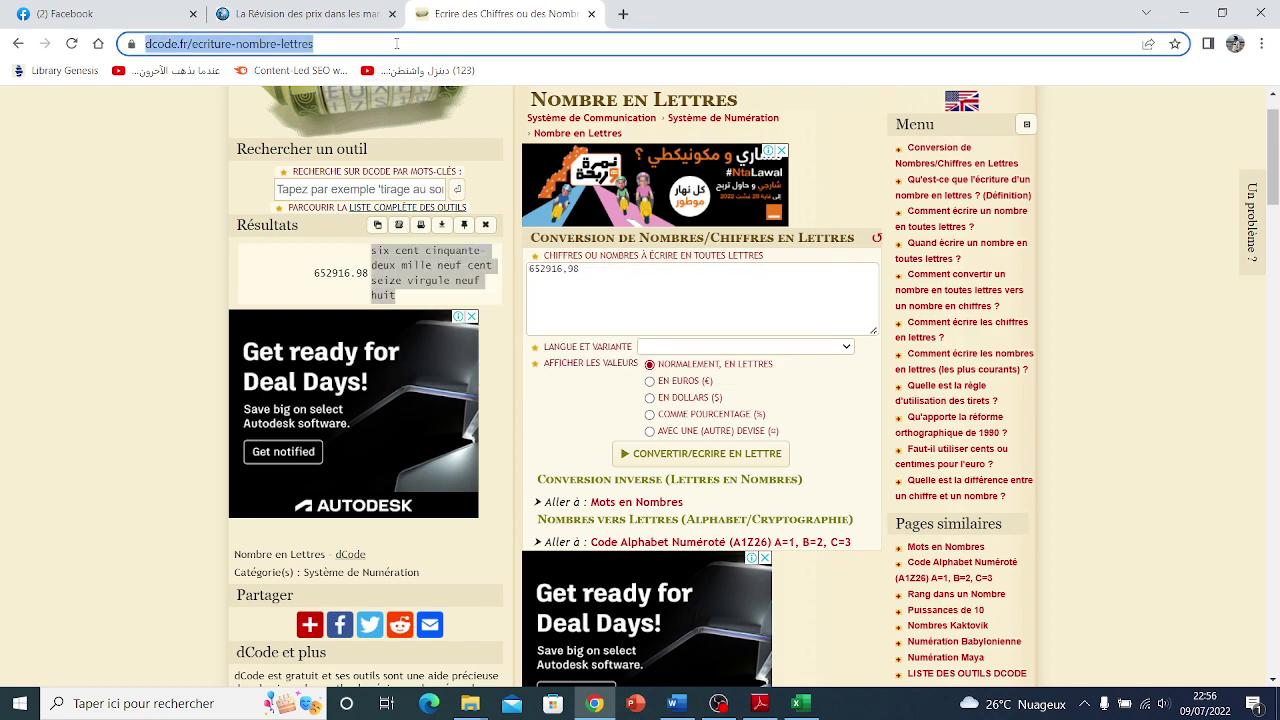
pyautogui.hotkey('ctrl', 'v')
# - Replace the opening letters "si" of the pasted text with "S" and change "virgule" to "dirhams"
pyautogui.moveTo(162, 45); pyautogui.dragTo(155, 45)
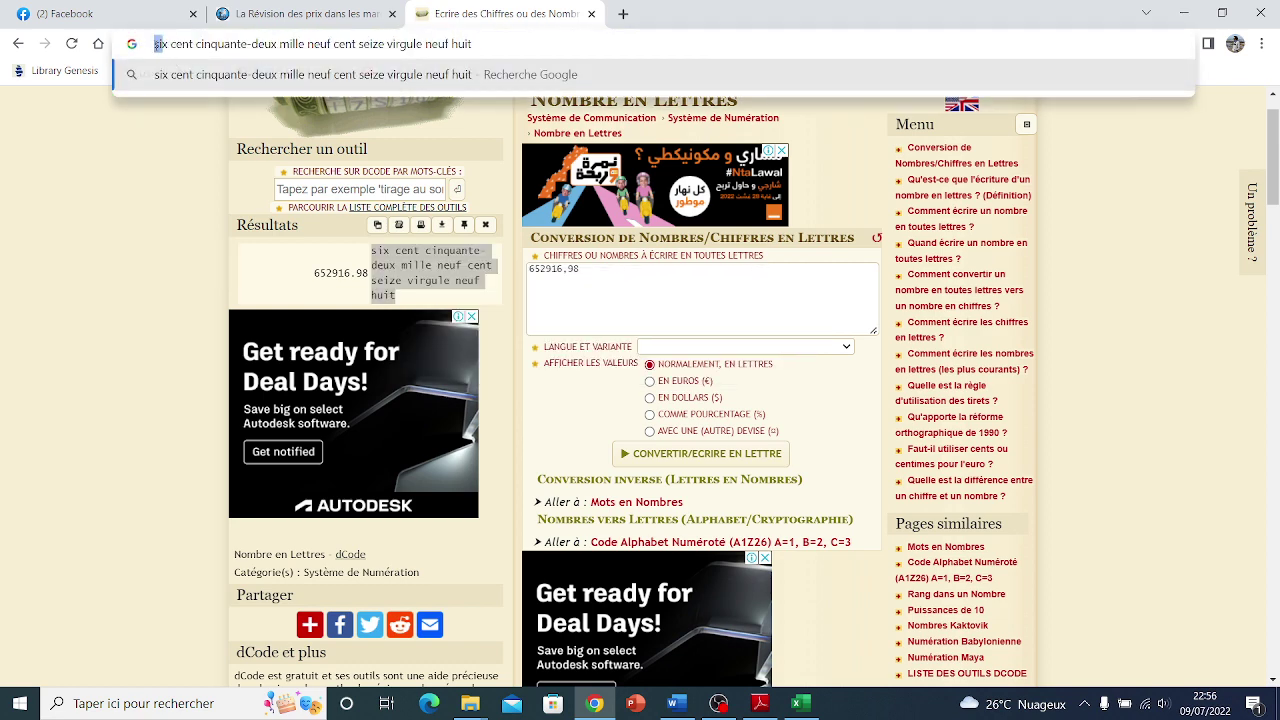
pyautogui.write('S')
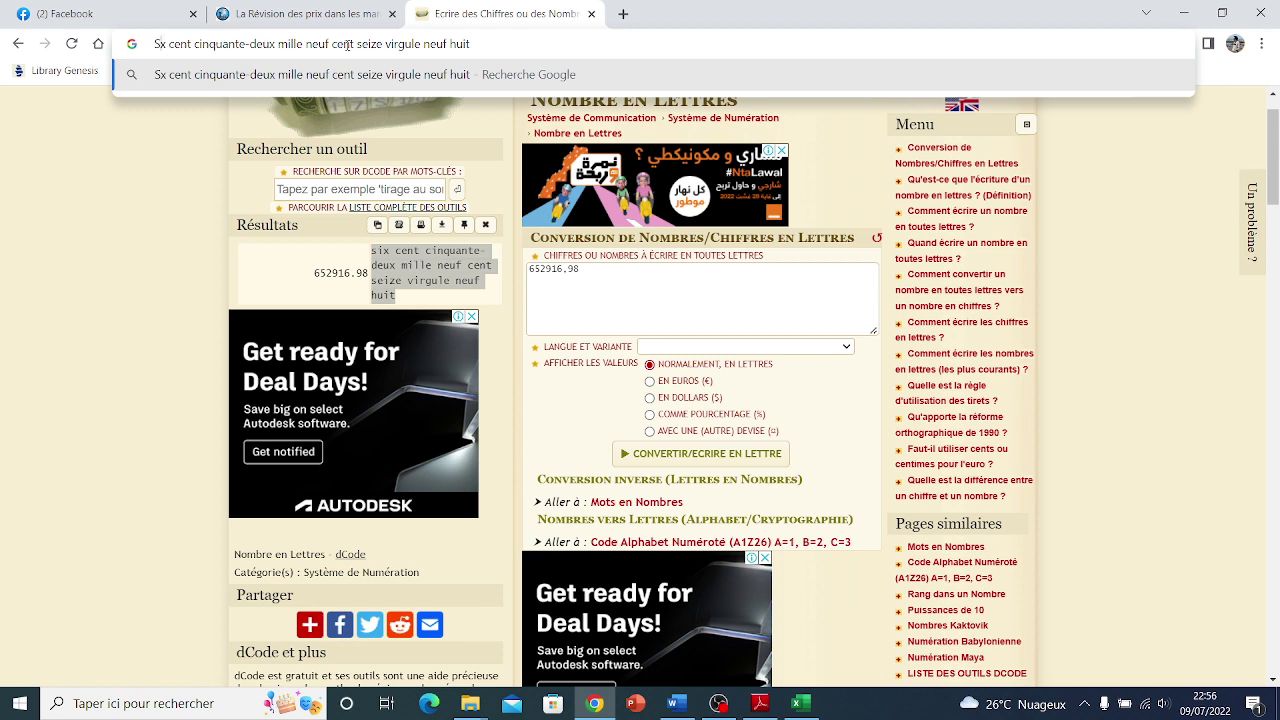
pyautogui.moveTo(387, 44); pyautogui.dragTo(410, 46)
pyautogui.write('dirham')
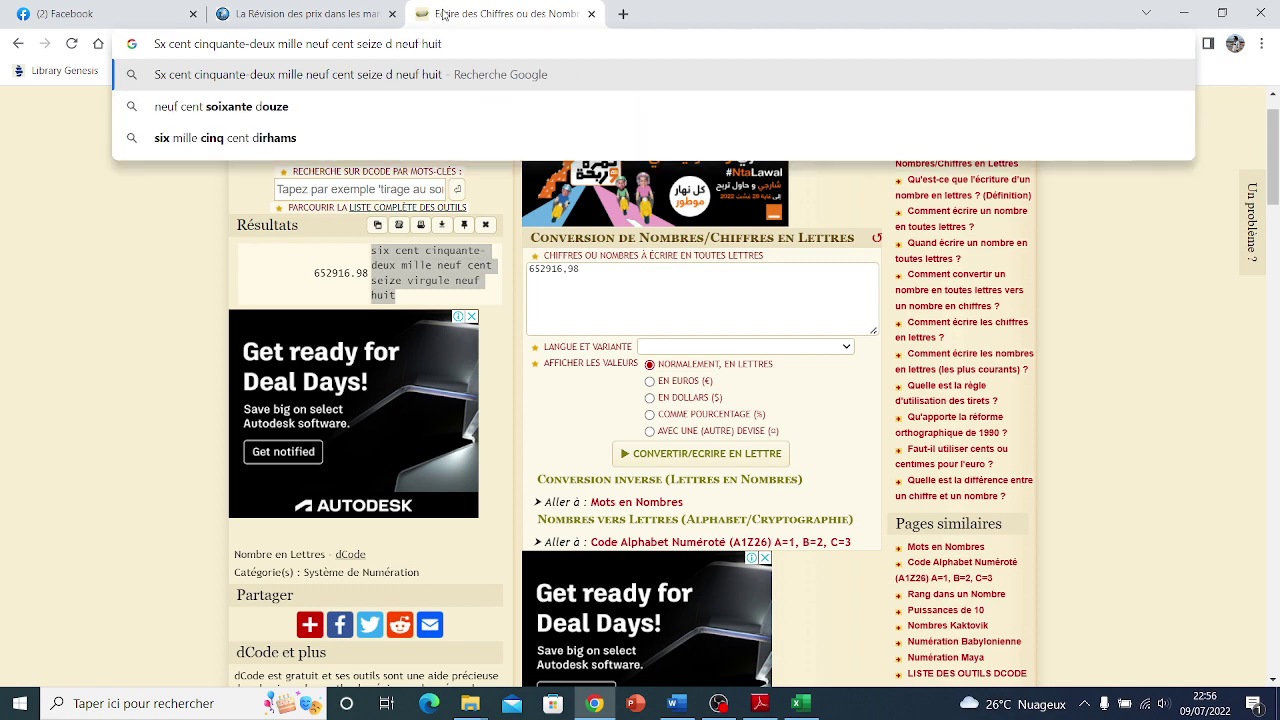
pyautogui.write('s')
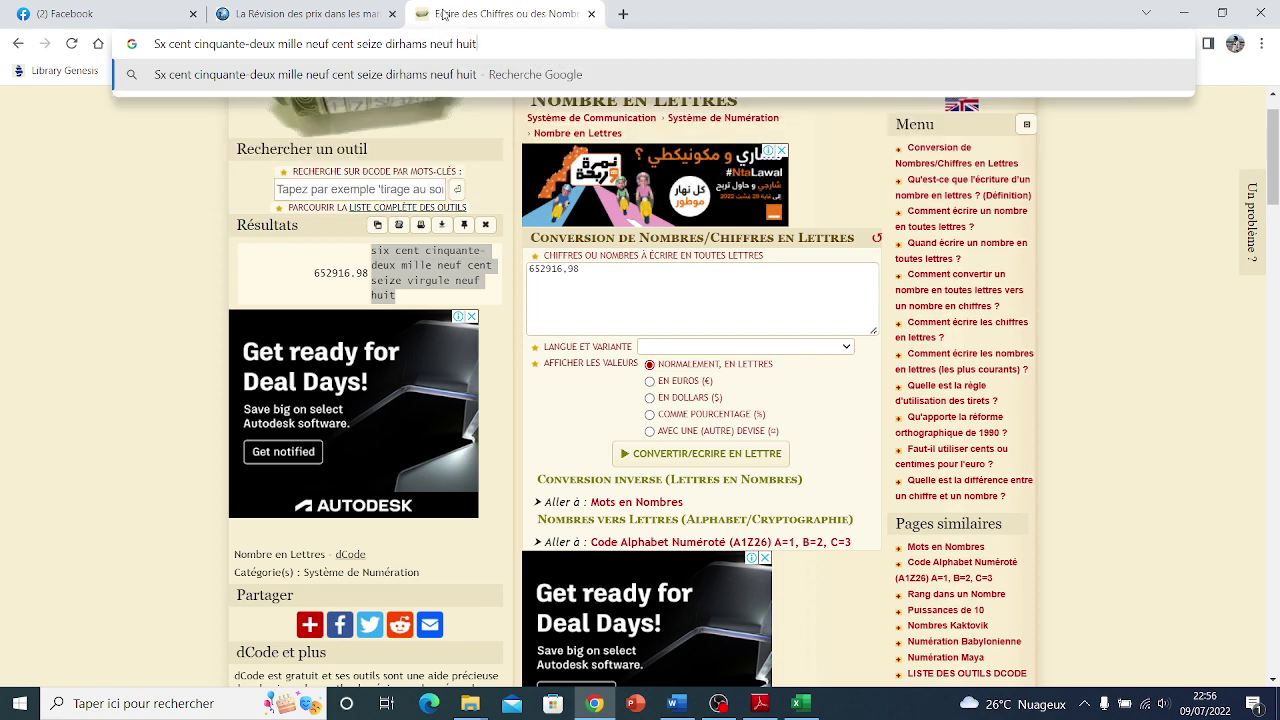
# - Replace the closing words "neuf huit" with "98 Cts"
pyautogui.press('BackSpace')
pyautogui.press('BackSpace')
pyautogui.press('BackSpace')
pyautogui.press('BackSpace')
pyautogui.press('BackSpace')
pyautogui.press('BackSpace')
pyautogui.press('BackSpace')
pyautogui.press('BackSpace')
pyautogui.press('BackSpace')
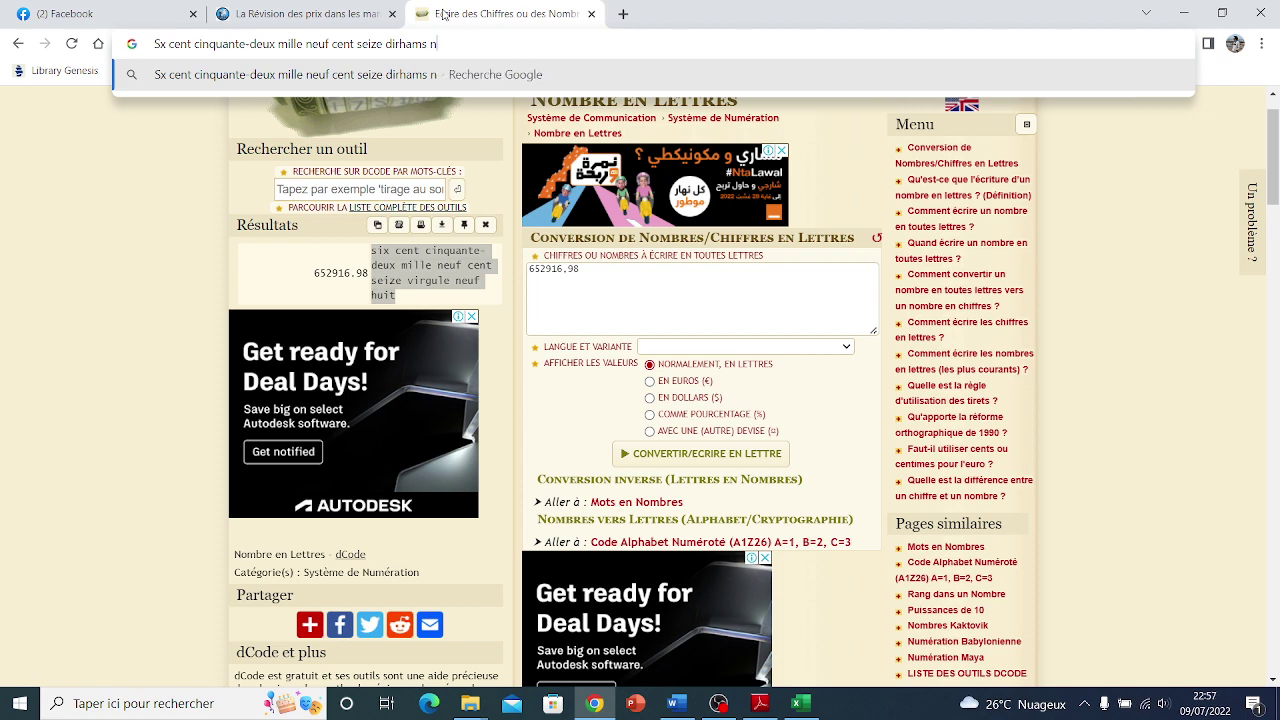
pyautogui.write('98 Cts')
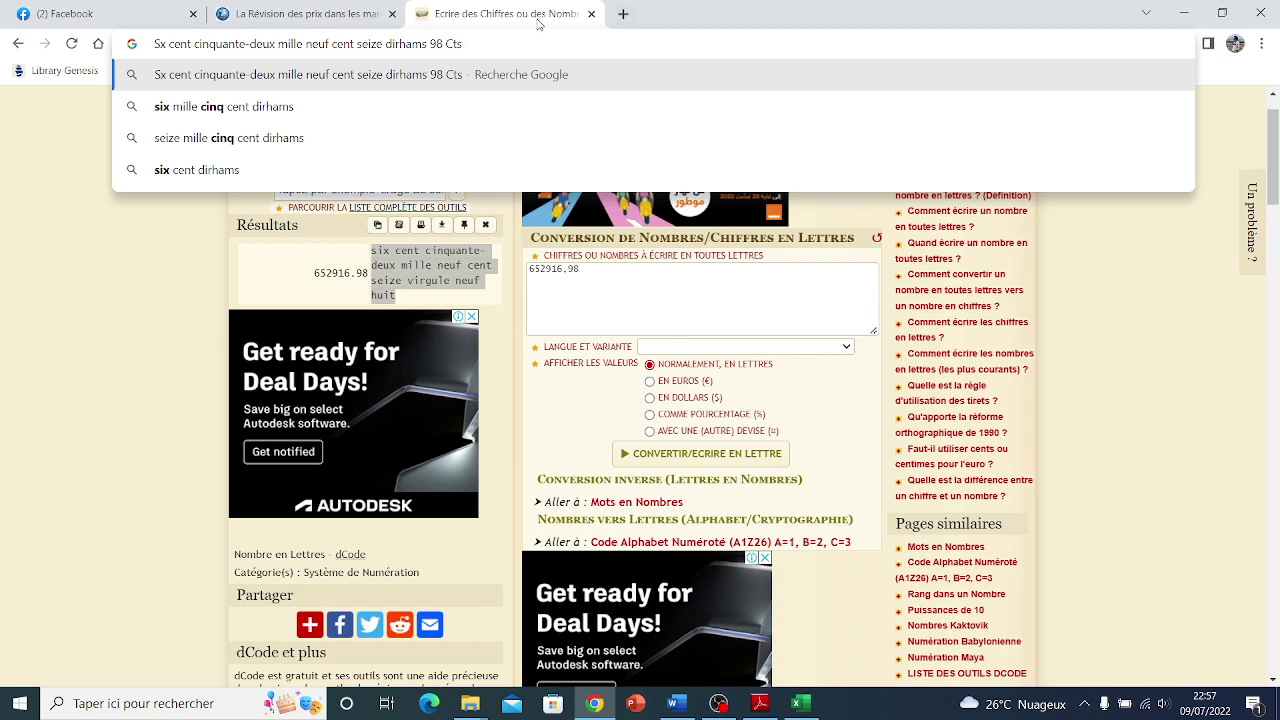
# - Copy the edited text, switch to Excel and replace H57 with "Sx cent cinquante-deux mille neuf cent seize dirhams 98 Cts"
pyautogui.moveTo(464, 44); pyautogui.dragTo(155, 45)
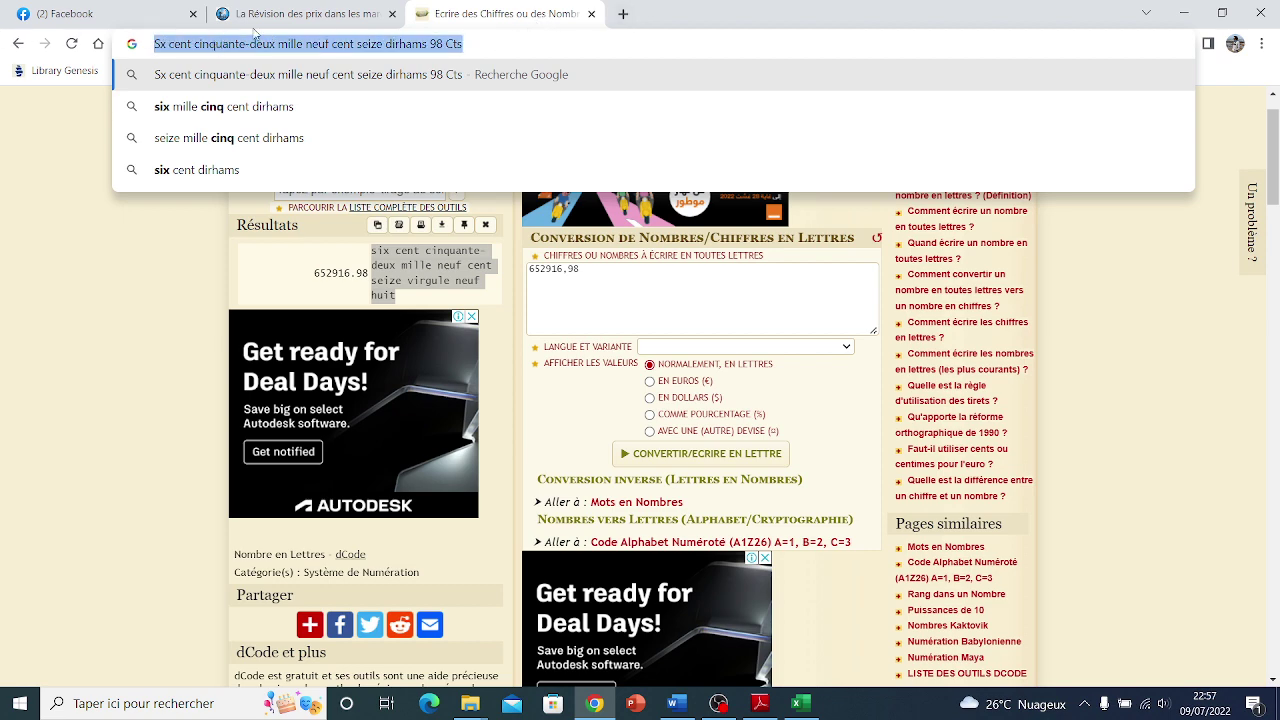
pyautogui.click(800, 703)
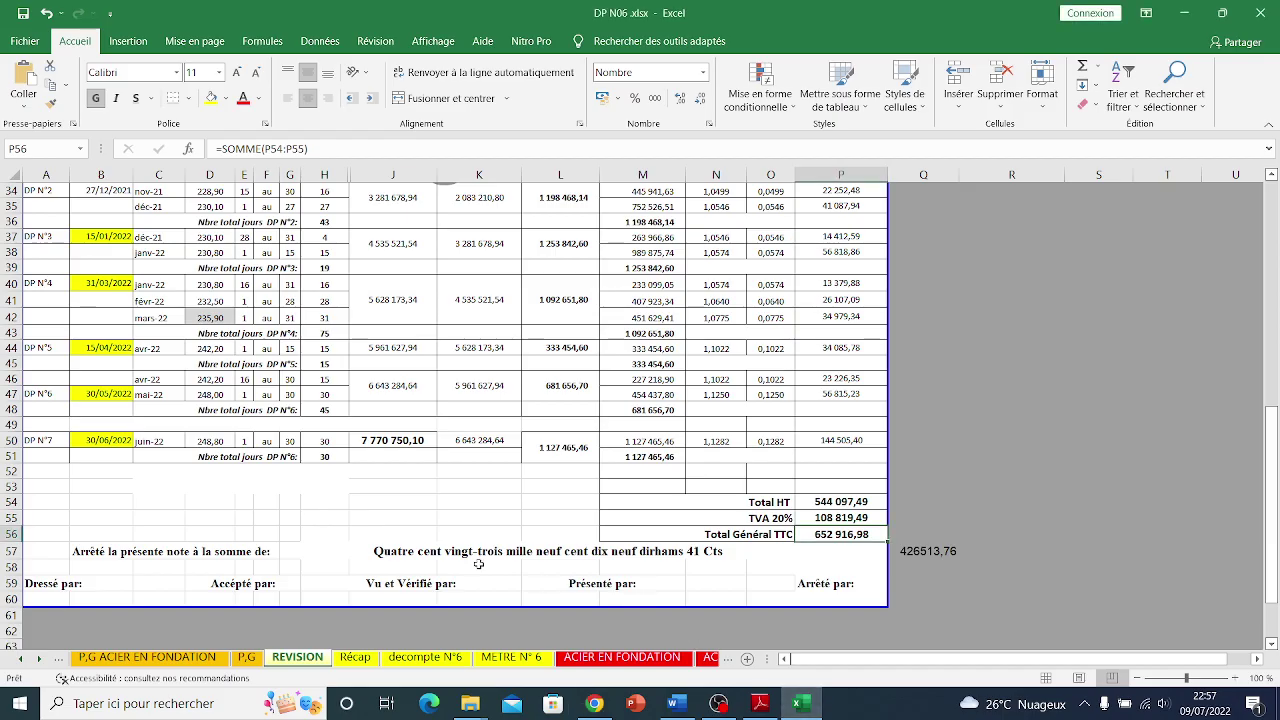
pyautogui.click(428, 556)
pyautogui.doubleClick(398, 553)
pyautogui.moveTo(387, 551); pyautogui.dragTo(838, 555)
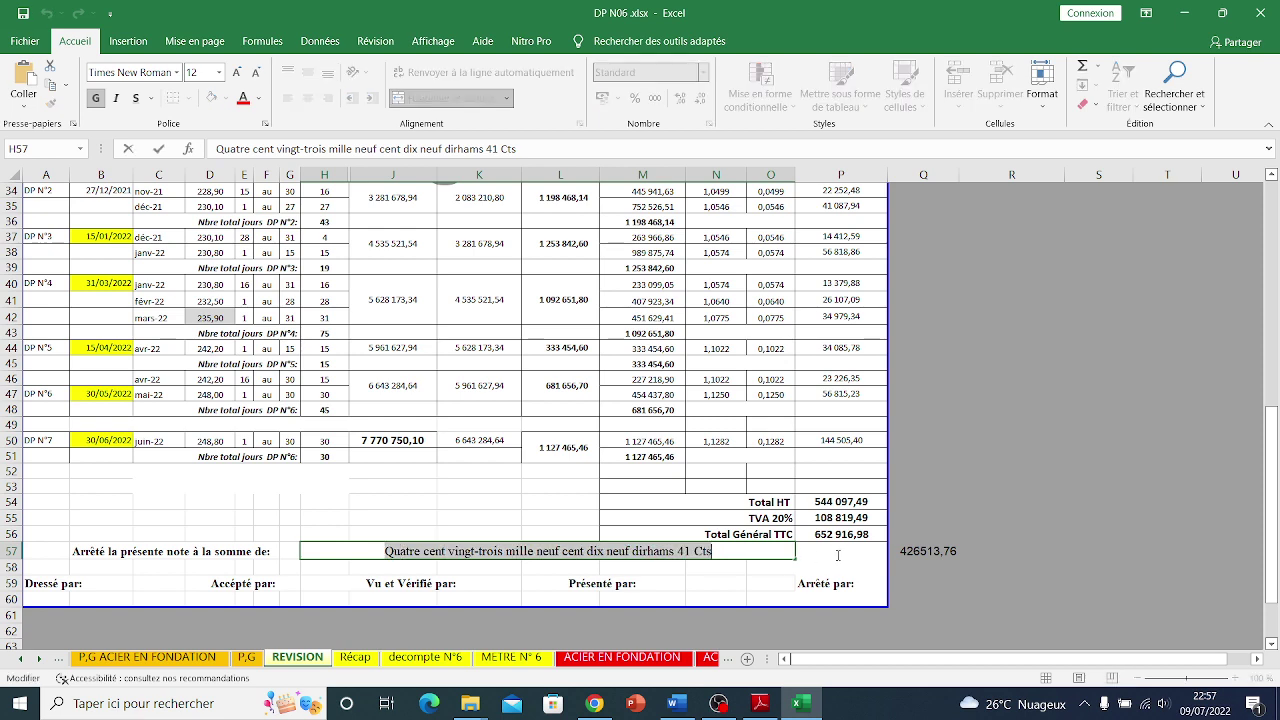
pyautogui.hotkey('ctrl', 'v')
pyautogui.click(1014, 394)
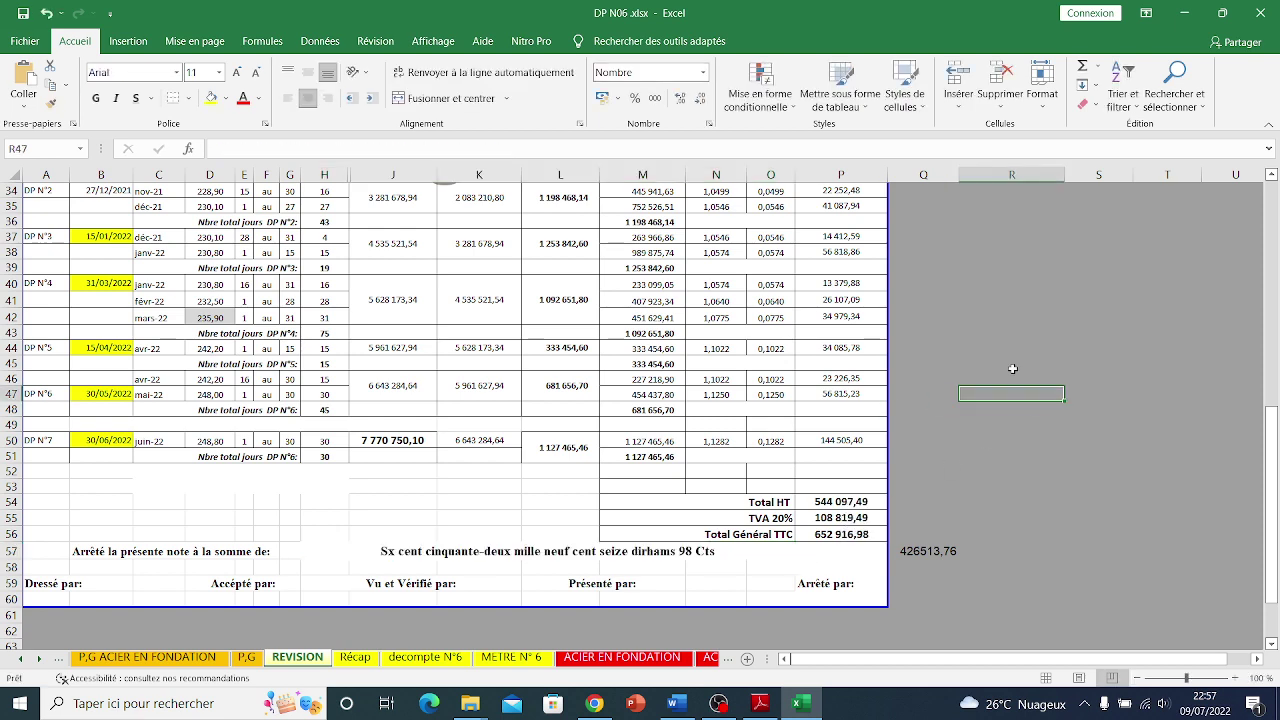
# - Open the Récap sheet and review the recapitulation table and the formula of the ordered sum in E33
pyautogui.click(445, 658)
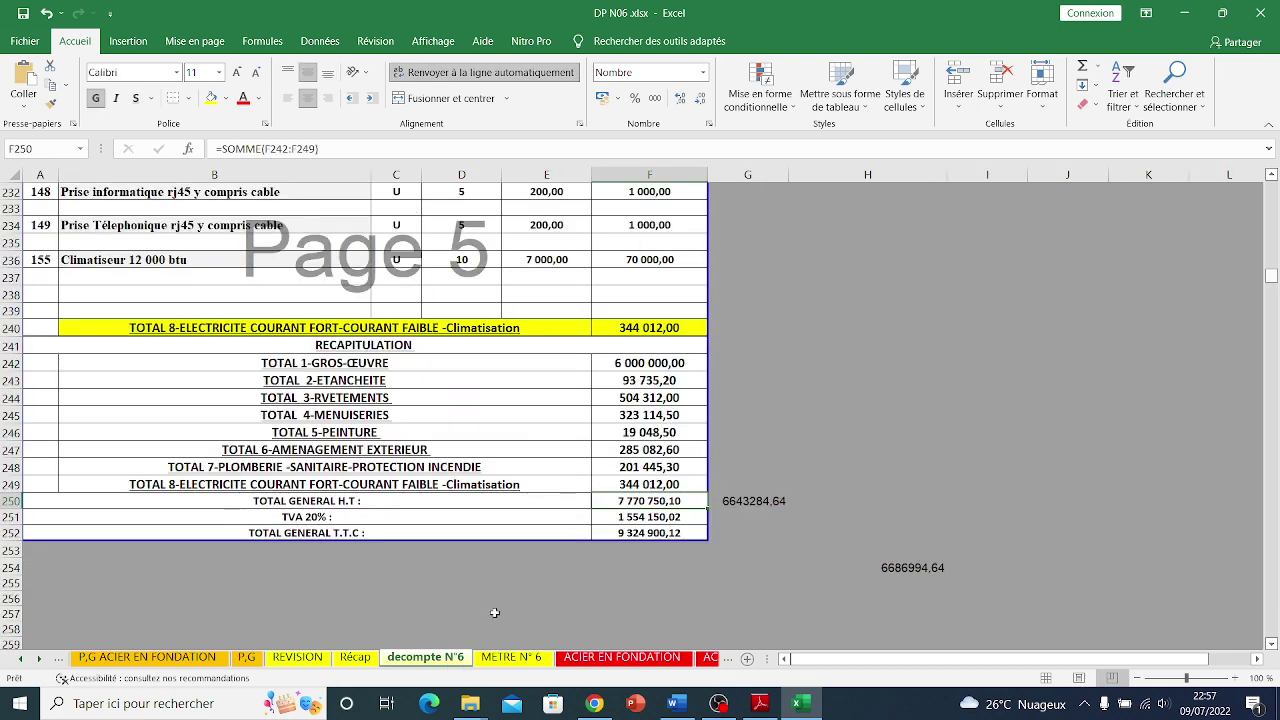
pyautogui.click(350, 660)
pyautogui.scroll(-1, 475, 541)
pyautogui.scroll(5, 477, 554)
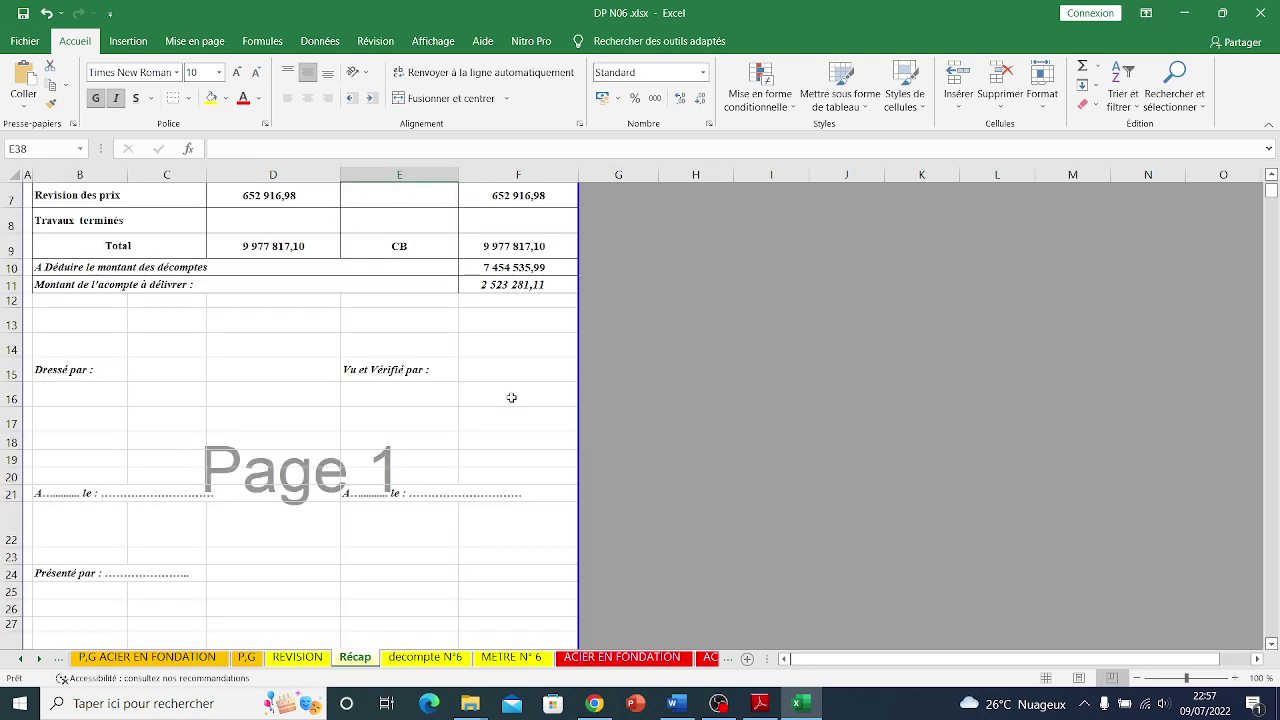
pyautogui.scroll(-5, 511, 398)
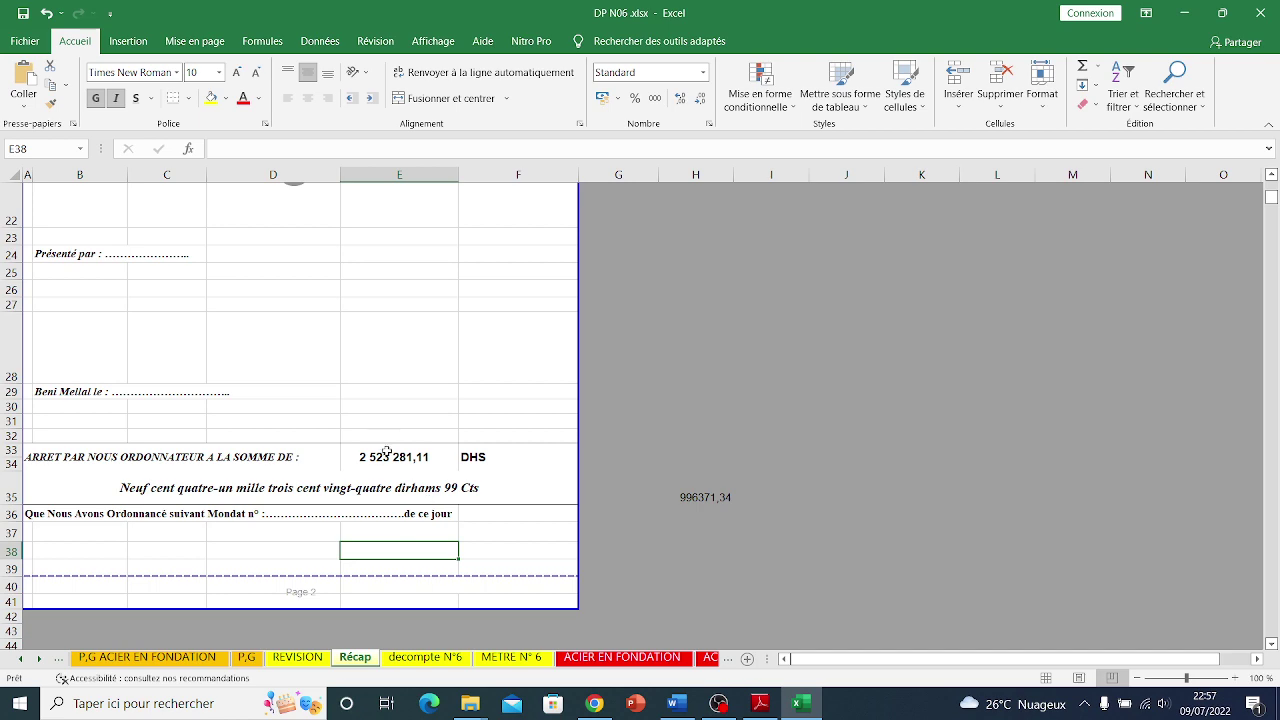
pyautogui.click(386, 452)
pyautogui.scroll(7, 274, 330)
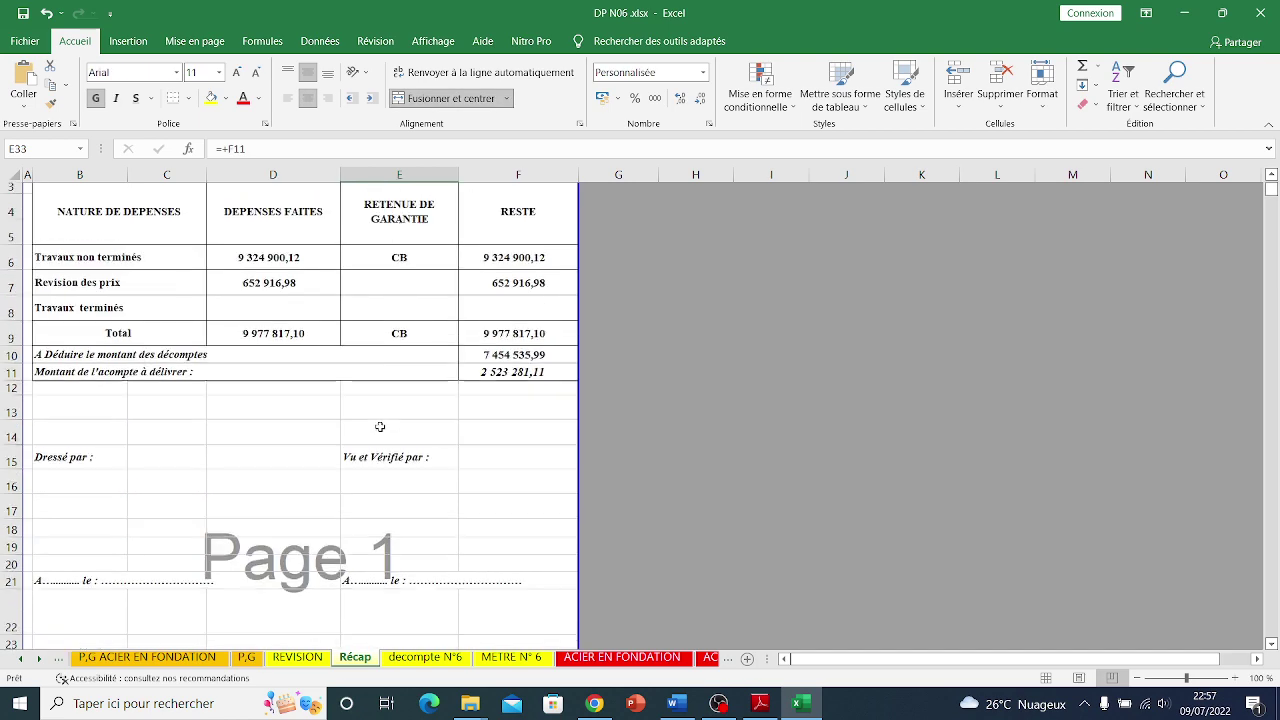
# - Check the formulas for Travaux non terminés and Revision des prix in D6 and D7 against the REVISION total in P56
pyautogui.click(270, 299)
pyautogui.doubleClick(290, 300)
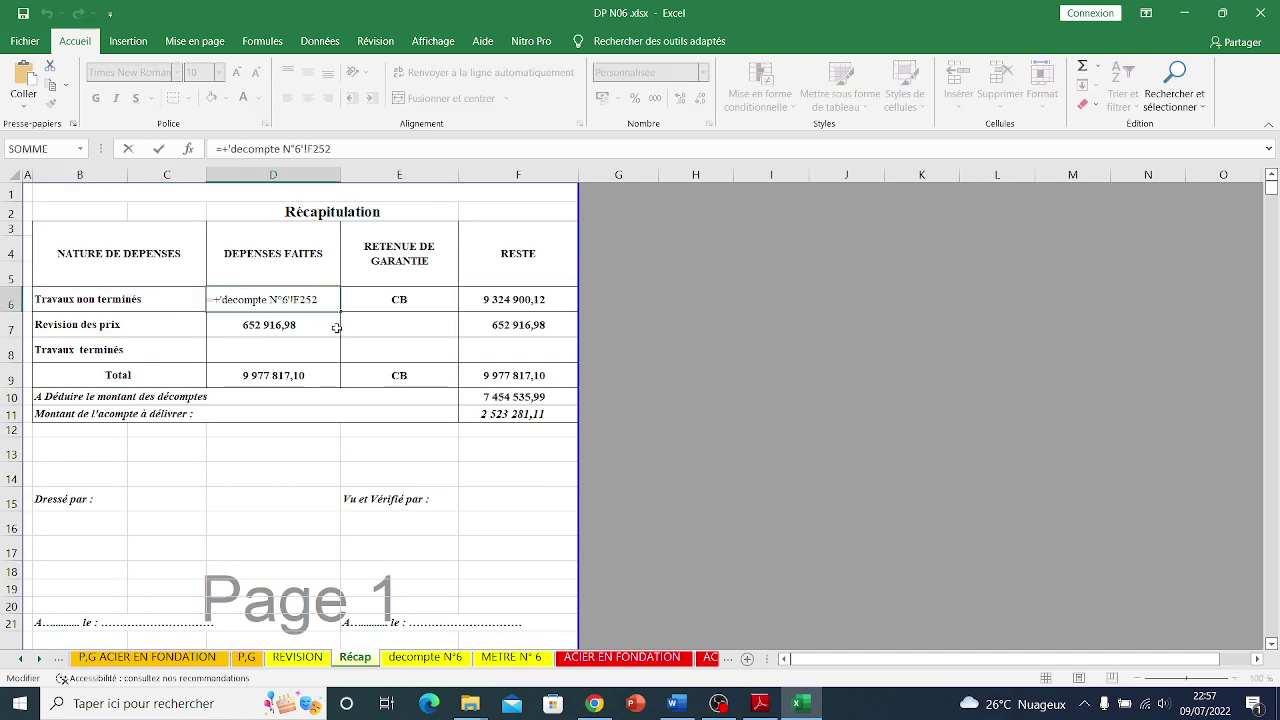
pyautogui.press('Escape')
pyautogui.doubleClick(303, 325)
pyautogui.press('Escape')
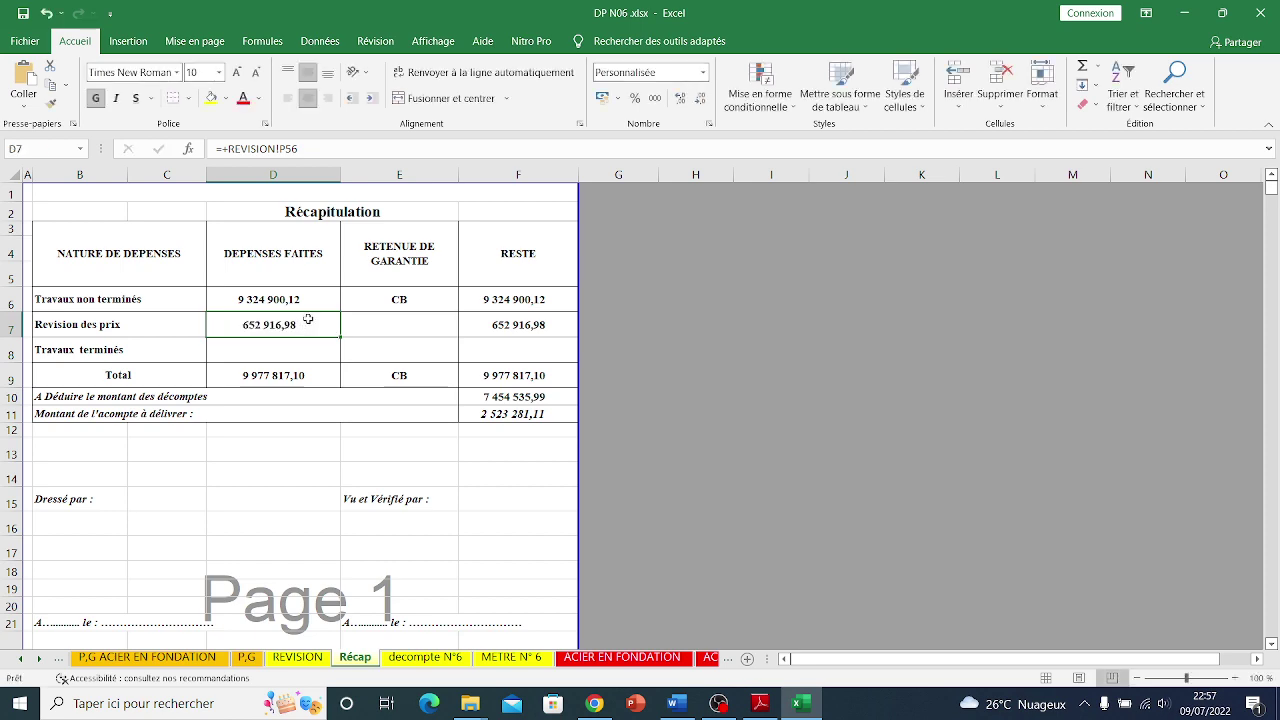
pyautogui.click(300, 660)
pyautogui.click(840, 535)
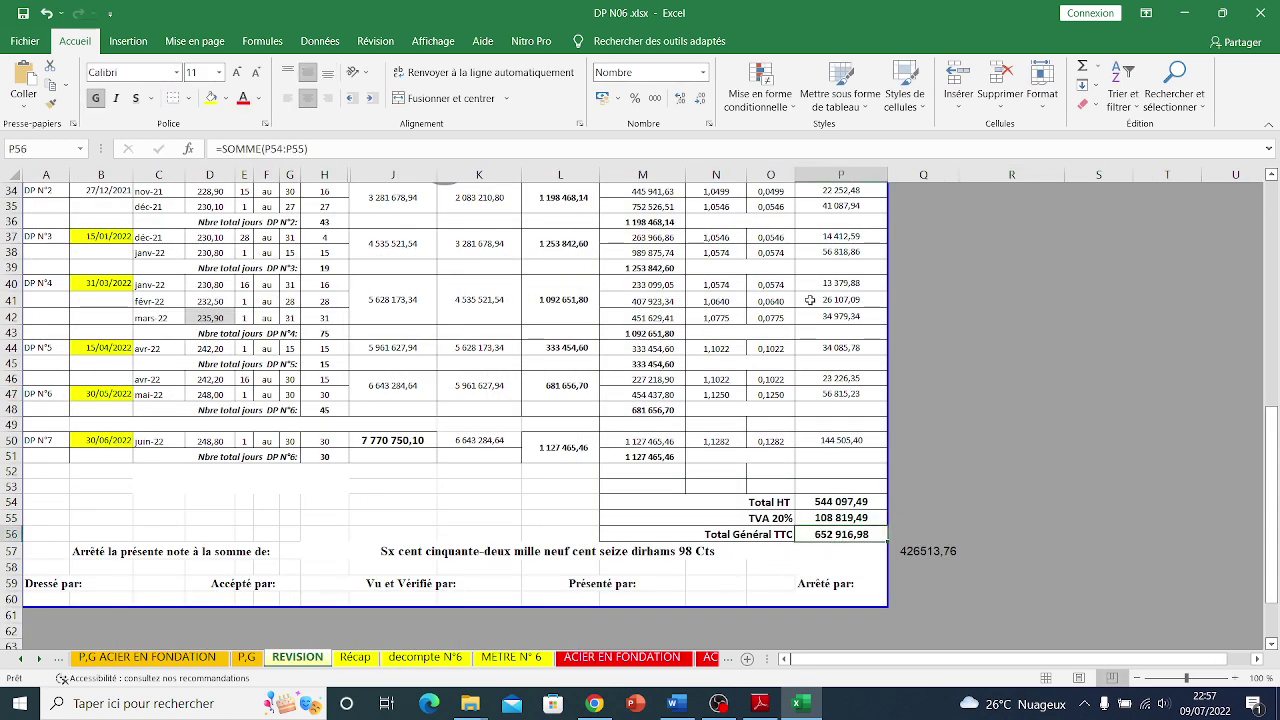
pyautogui.click(358, 658)
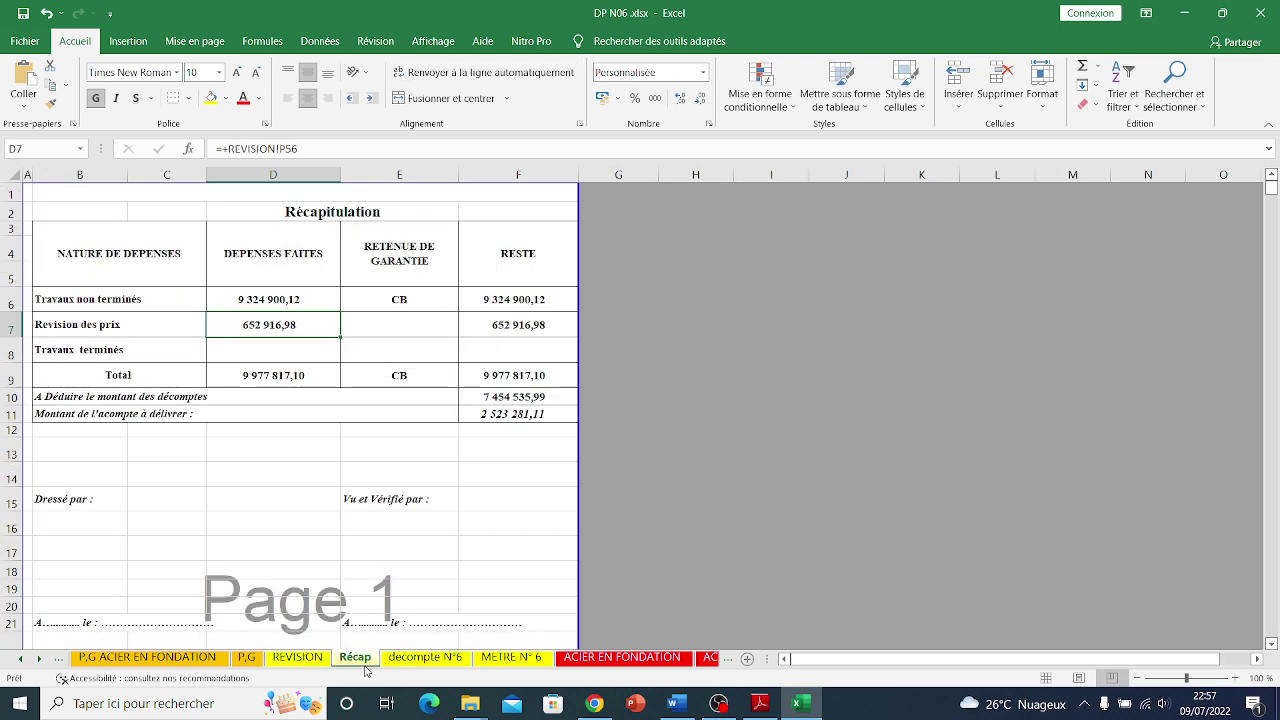
# - Review the price revision table on the REVISION sheet from DP N°1 to DP N°7, including its header data and totals
pyautogui.click(289, 658)
pyautogui.scroll(8, 545, 469)
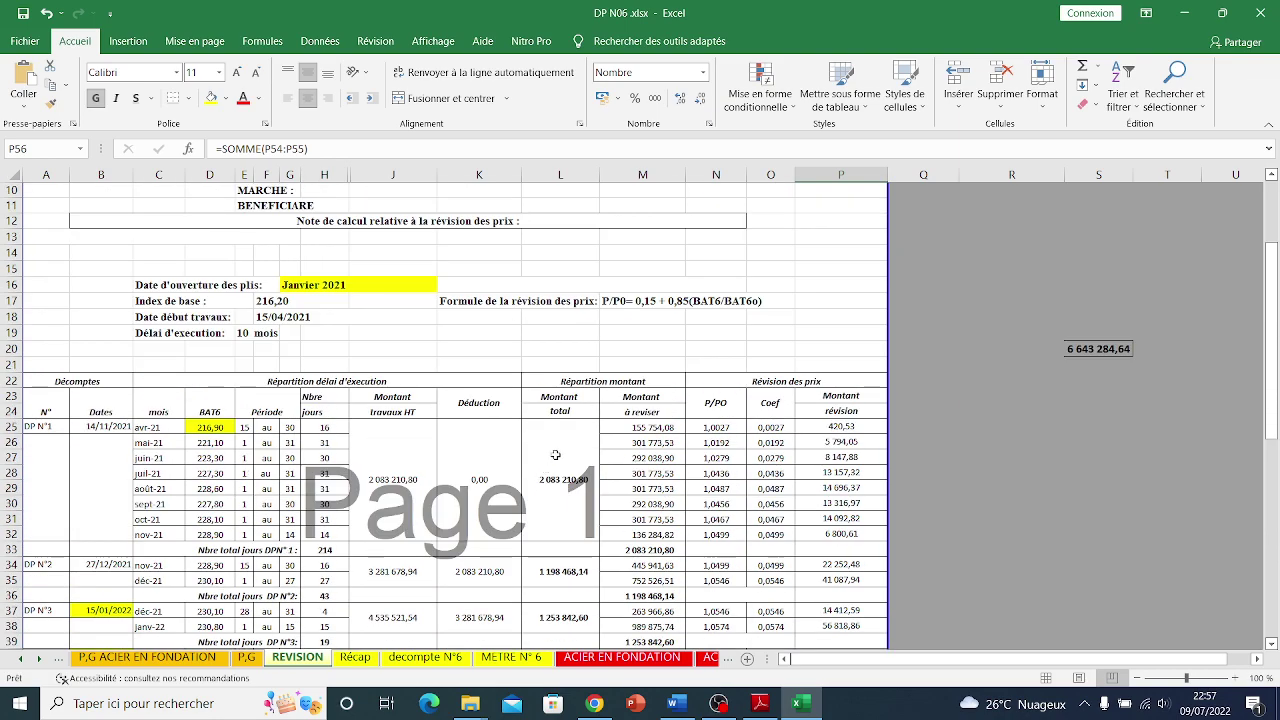
pyautogui.scroll(-5, 555, 455)
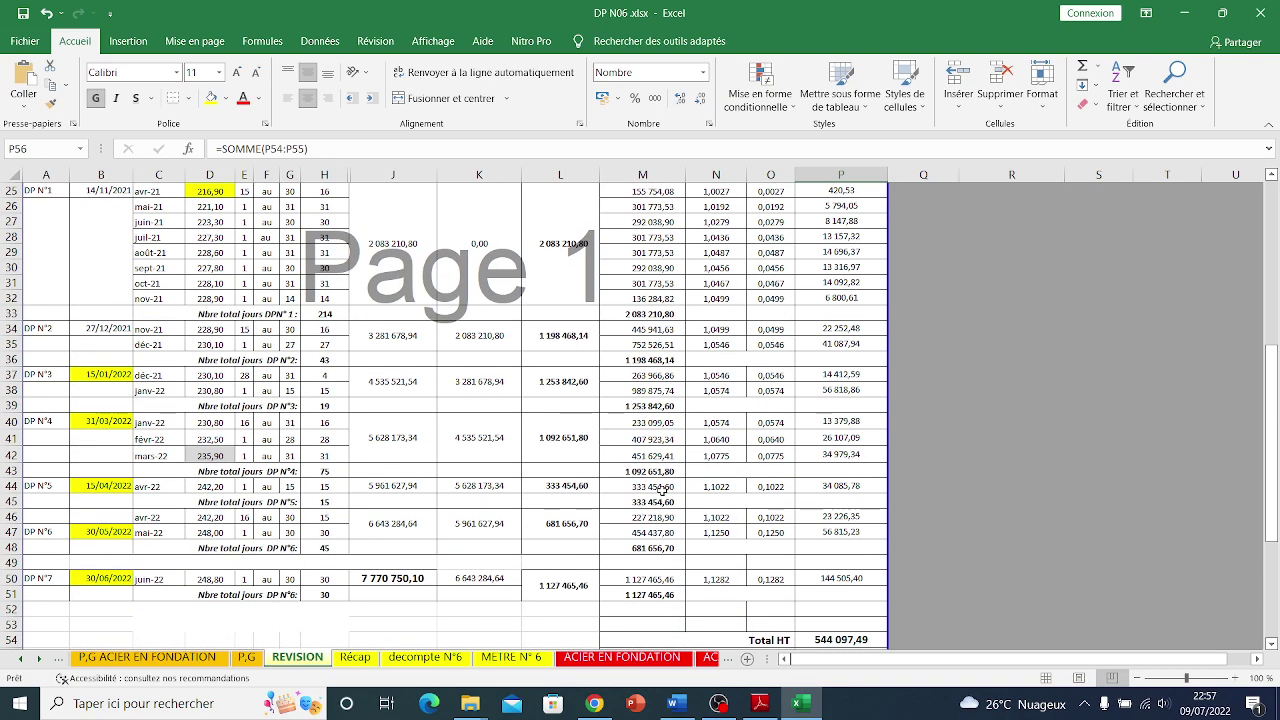
pyautogui.scroll(-2, 740, 548)
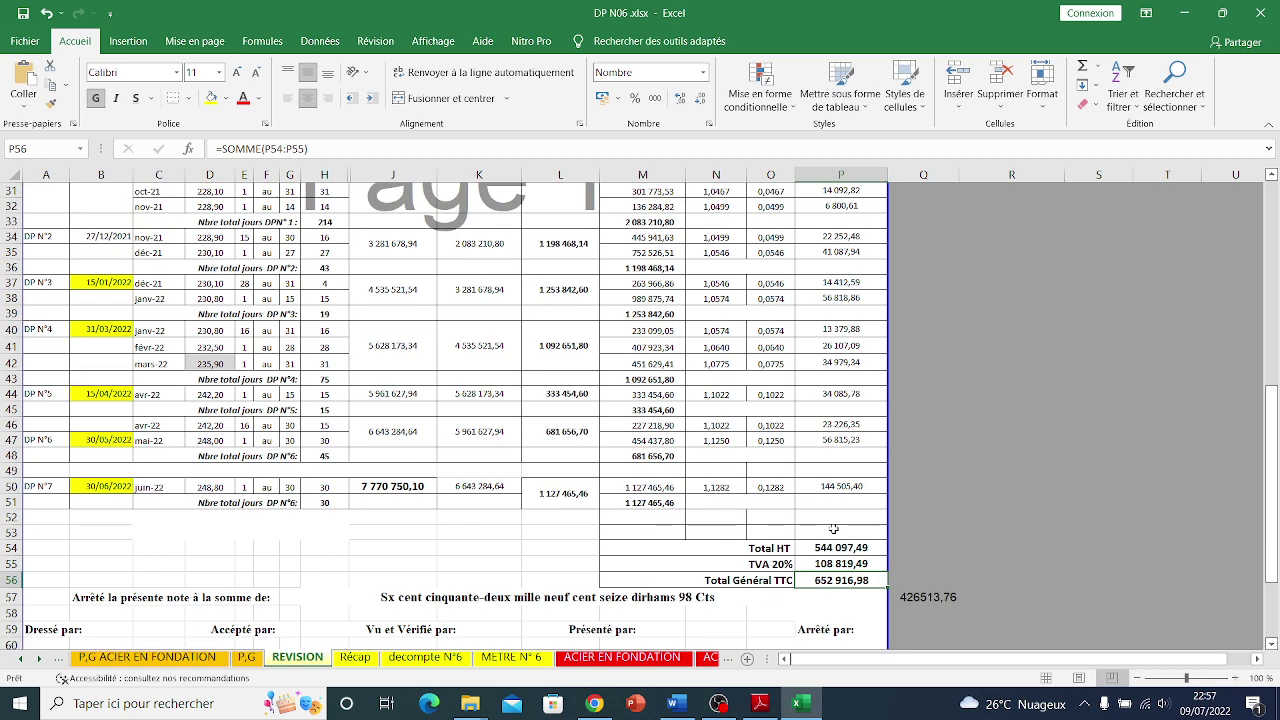
pyautogui.scroll(-1, 813, 524)
pyautogui.scroll(1, 813, 524)
pyautogui.scroll(7, 813, 524)
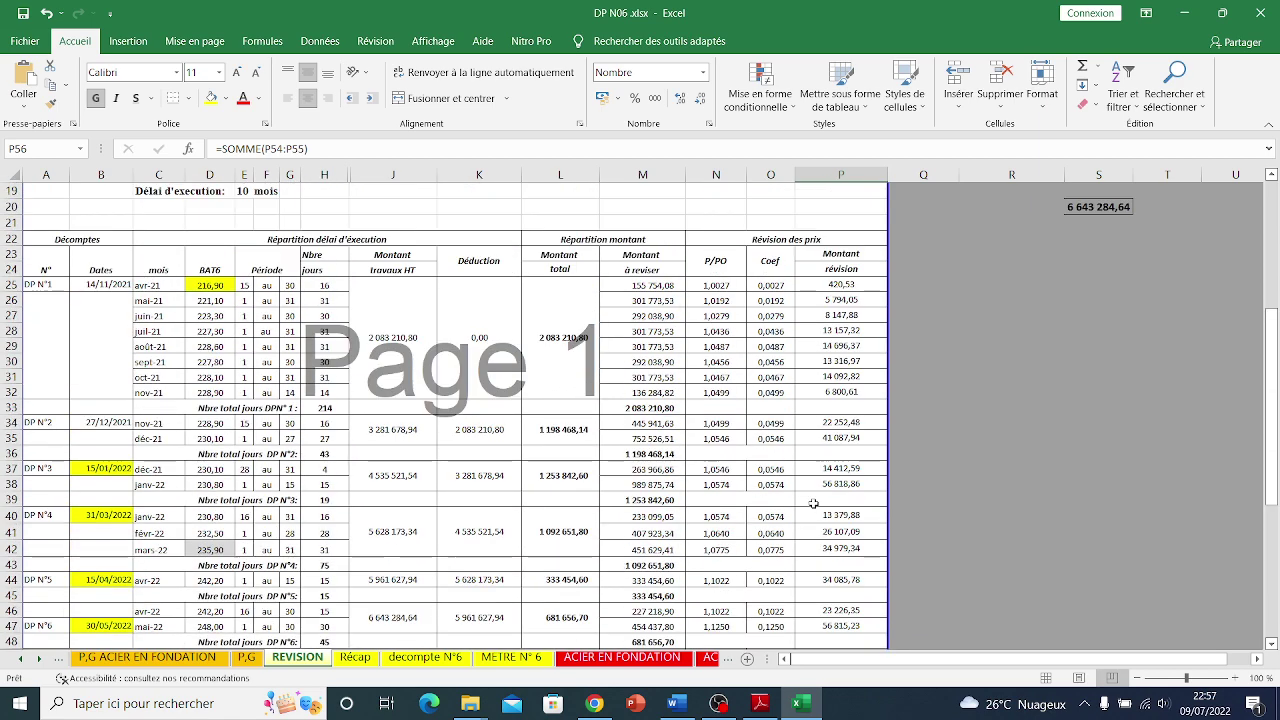
pyautogui.scroll(-5, 810, 495)
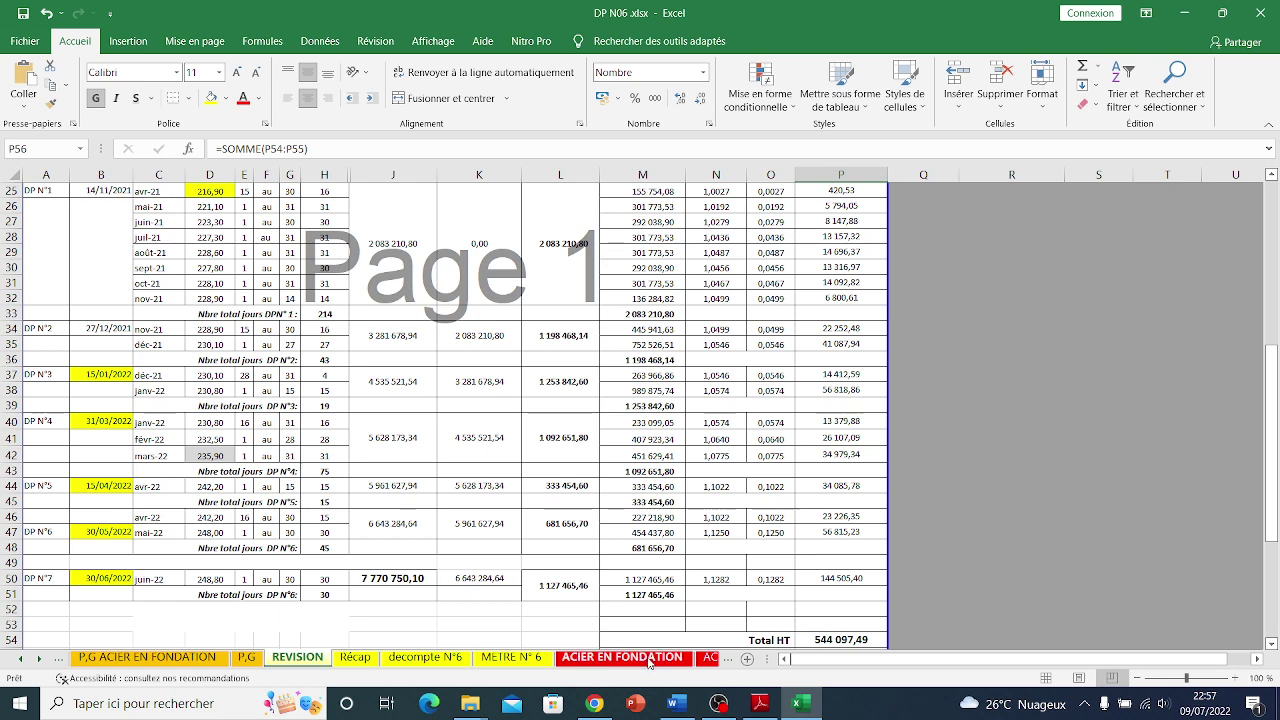
pyautogui.scroll(1, 393, 512)
pyautogui.scroll(4, 393, 512)
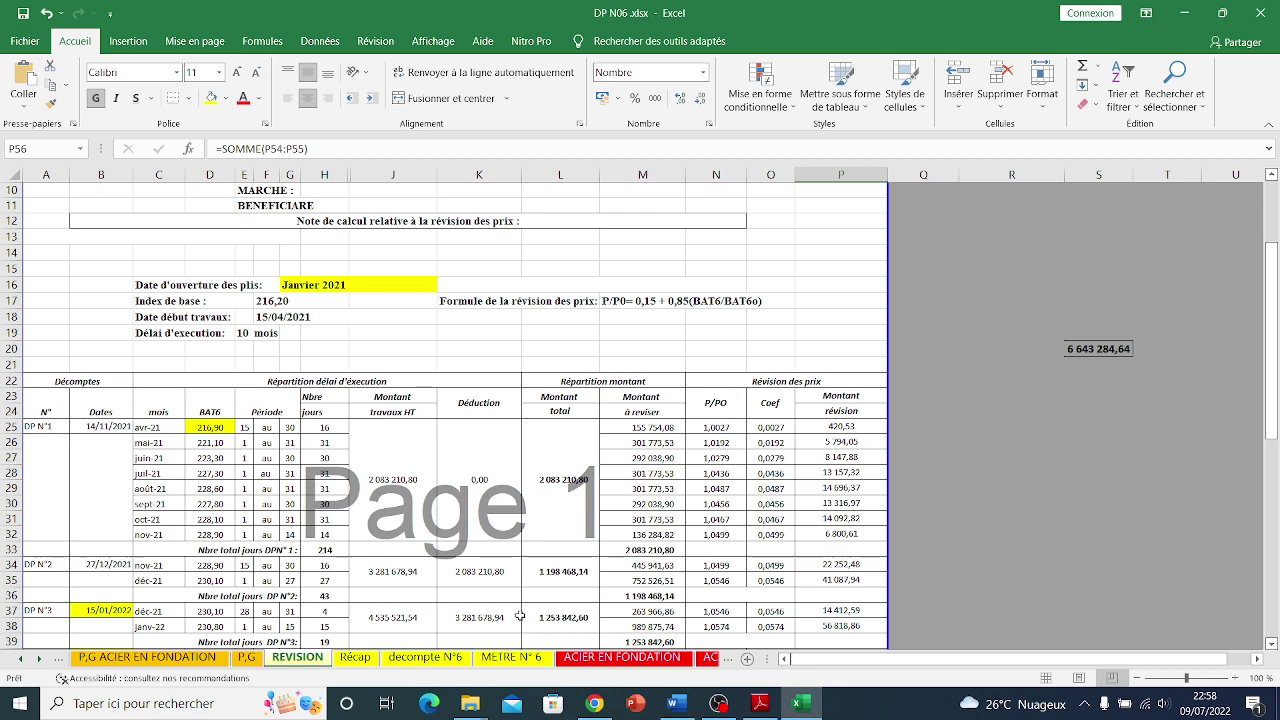
pyautogui.click(718, 703)
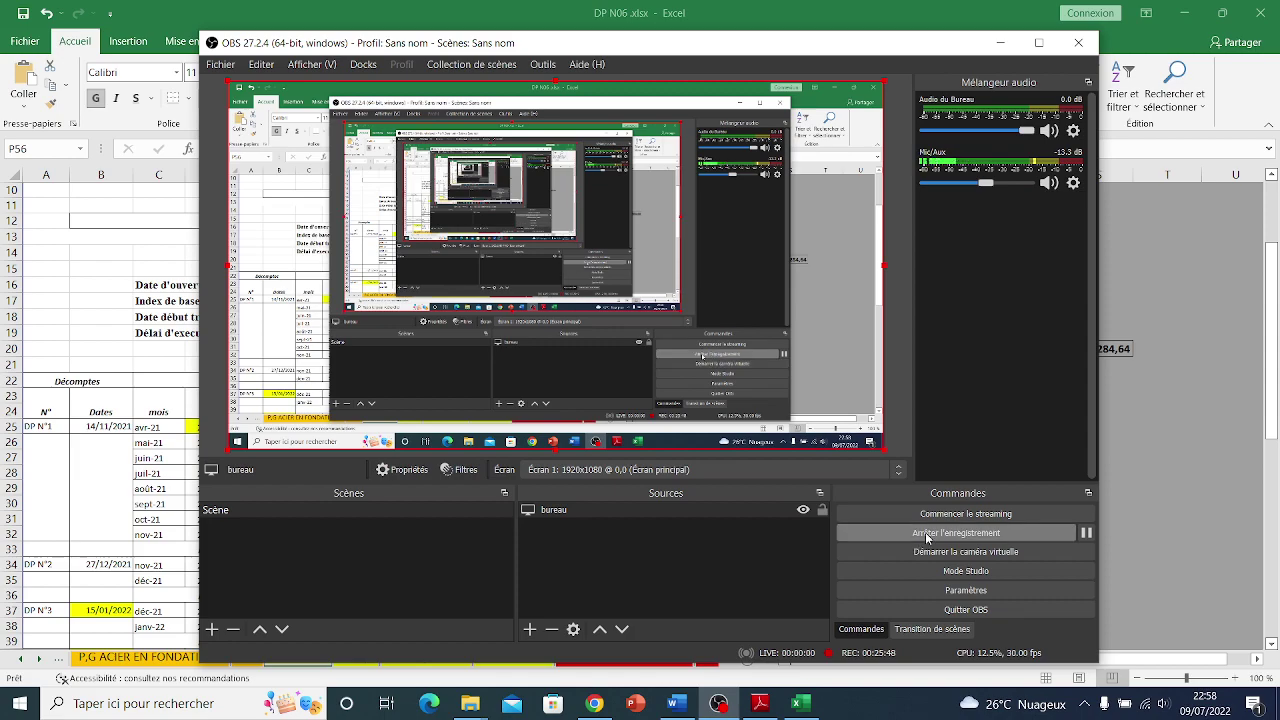